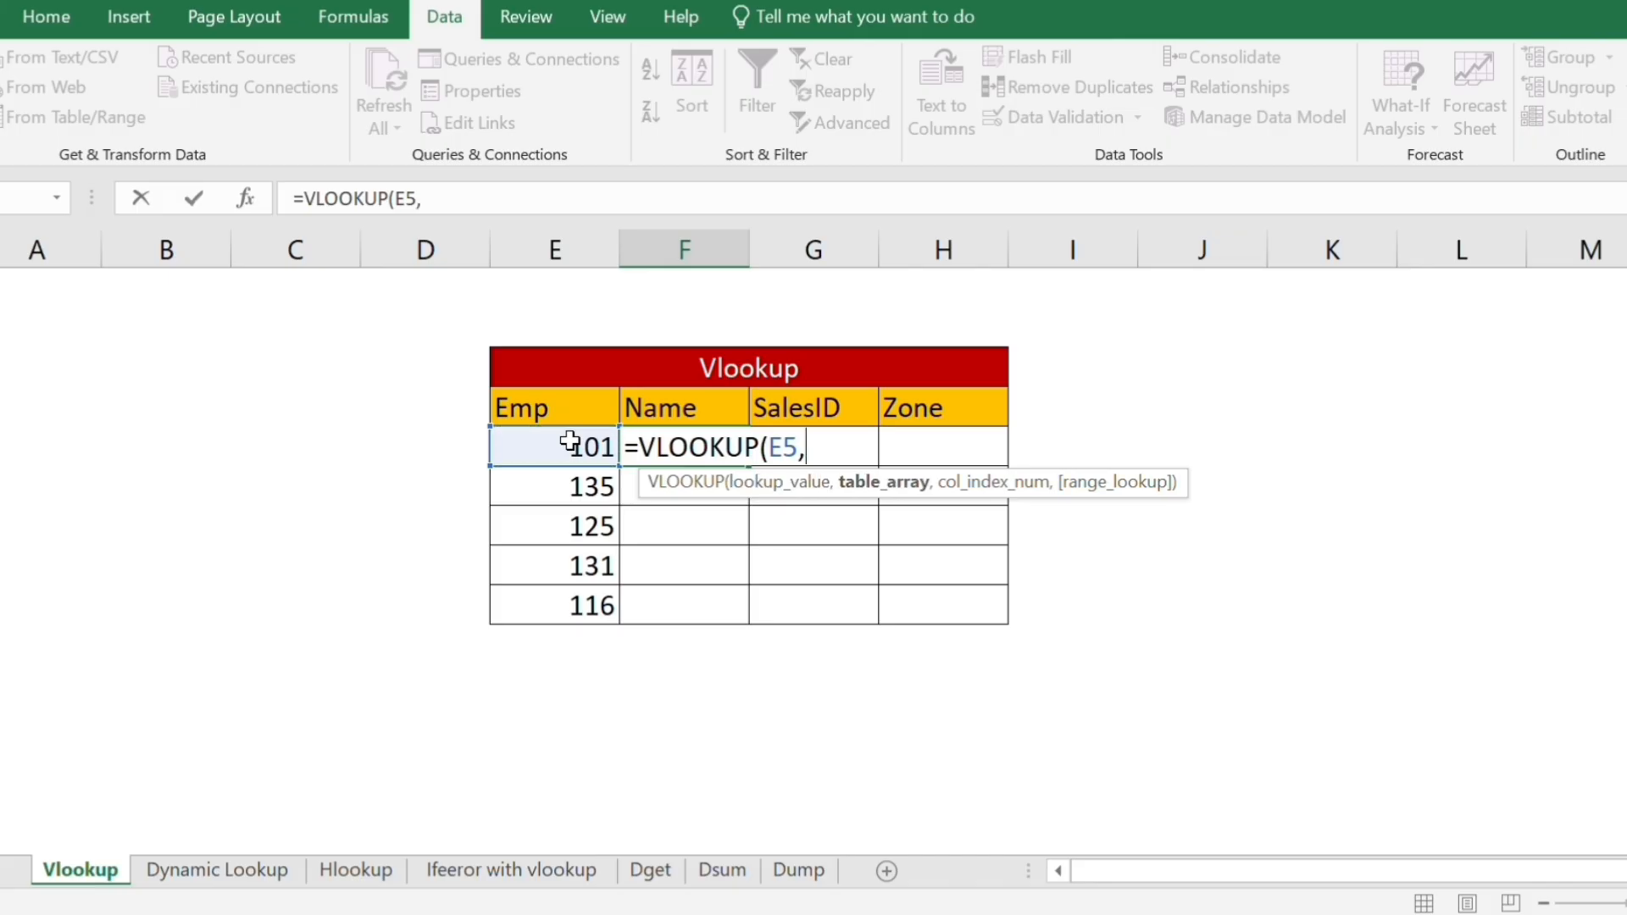
Complete the VLOOKUP formula for the first Name cell with table range Dump!A1:K51, column index 2 and match type 0.
click(798, 870)
drag(38, 280, 1332, 835)
text(,)
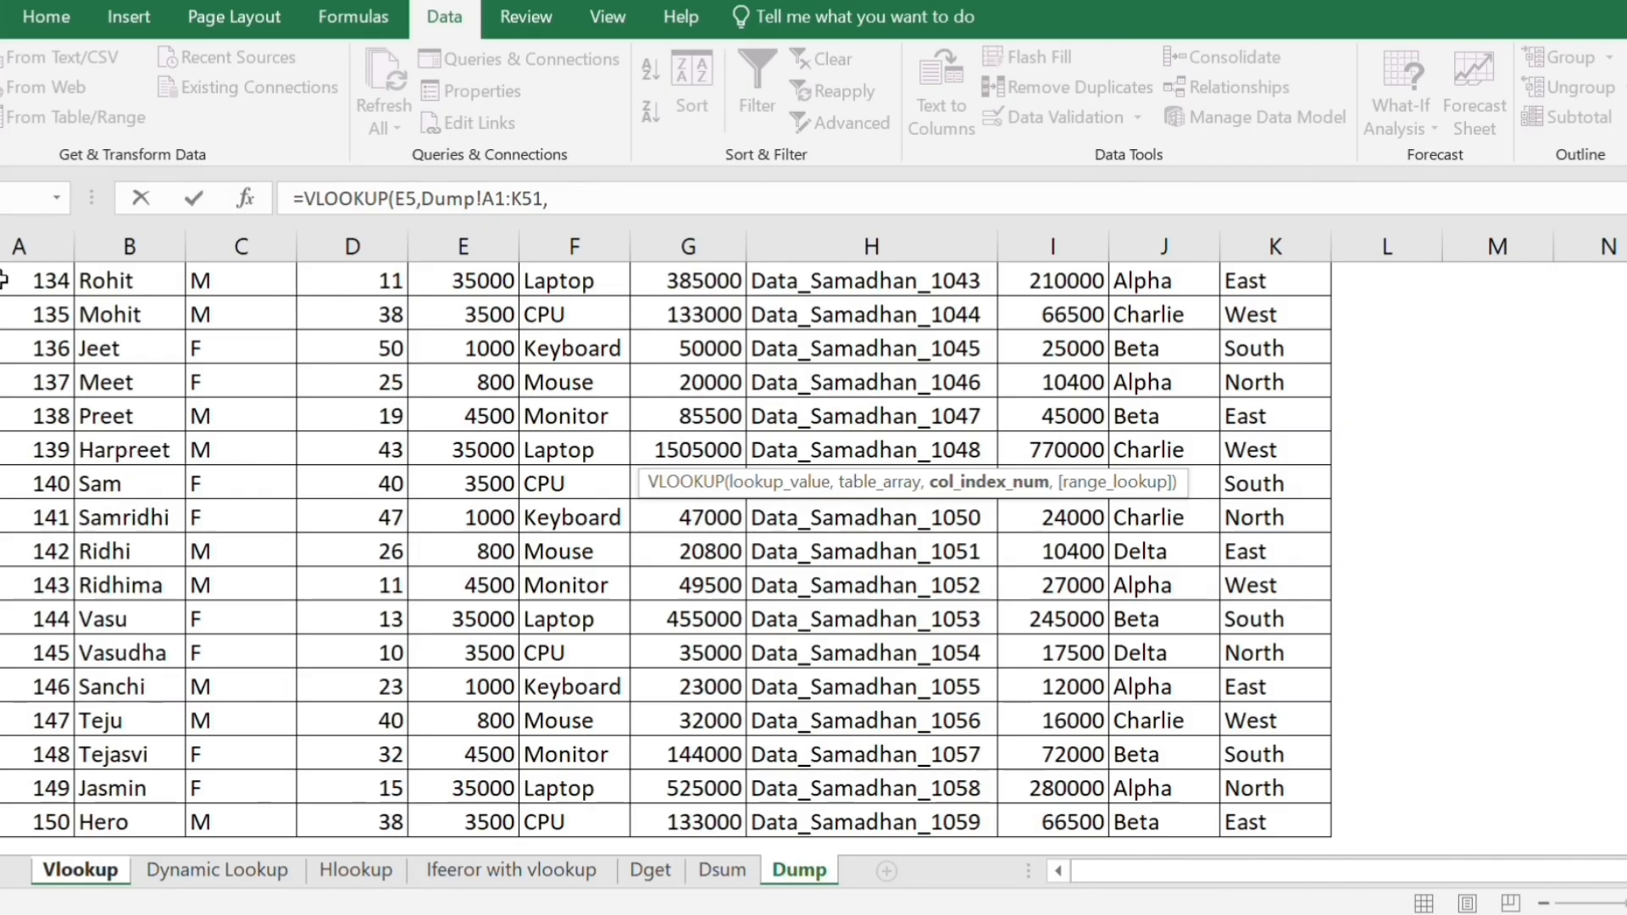
text(2,)
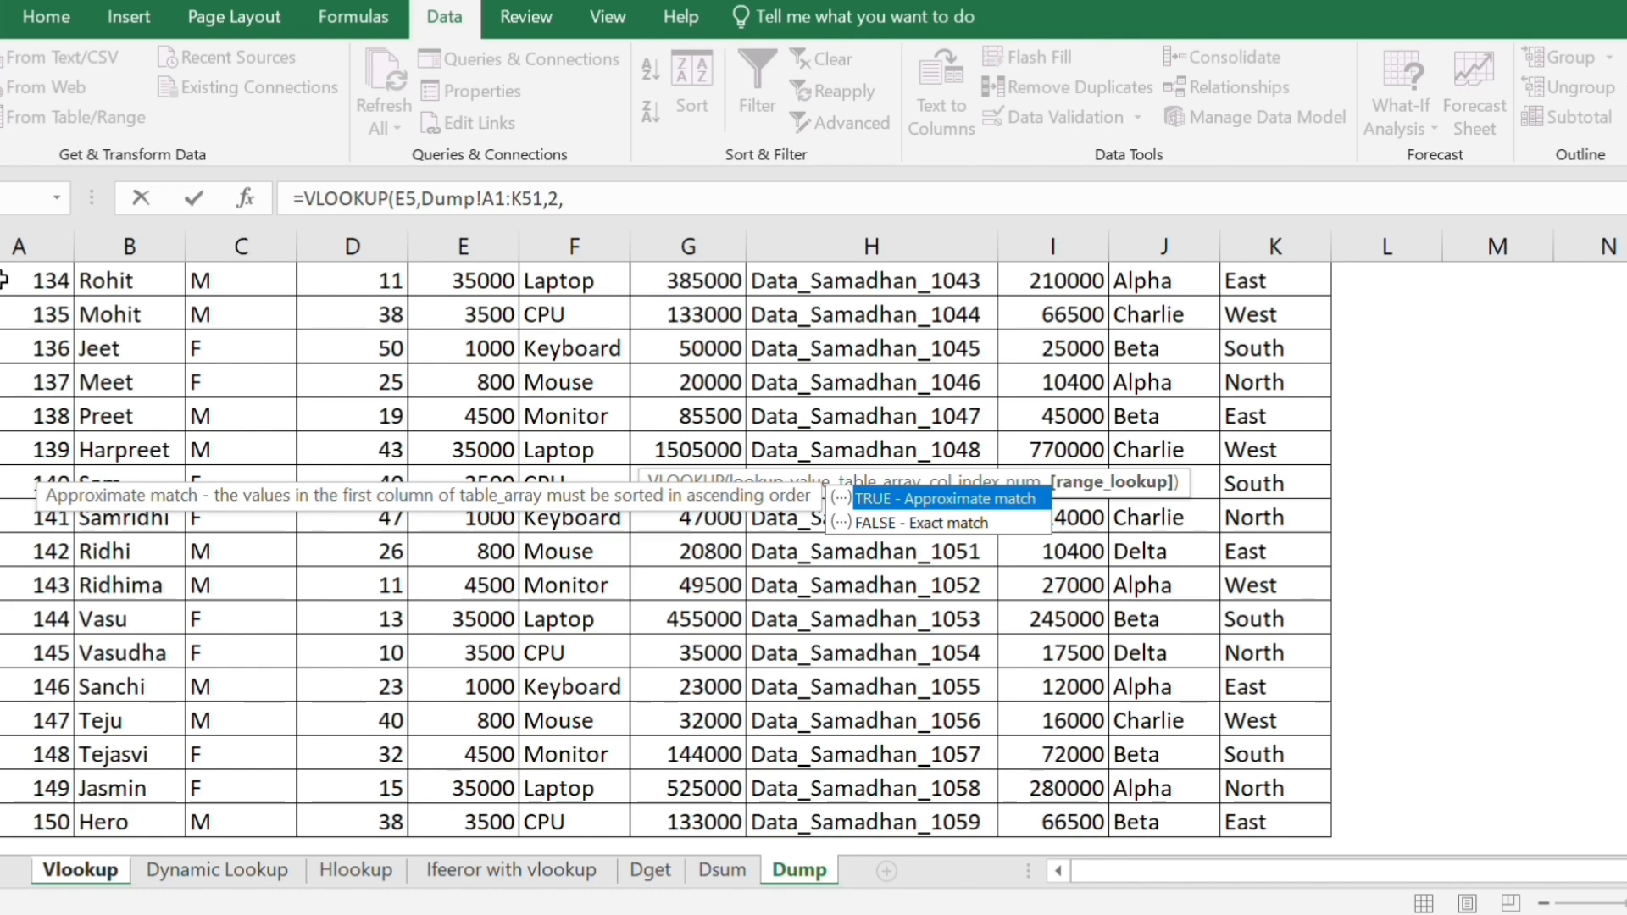
text(0))
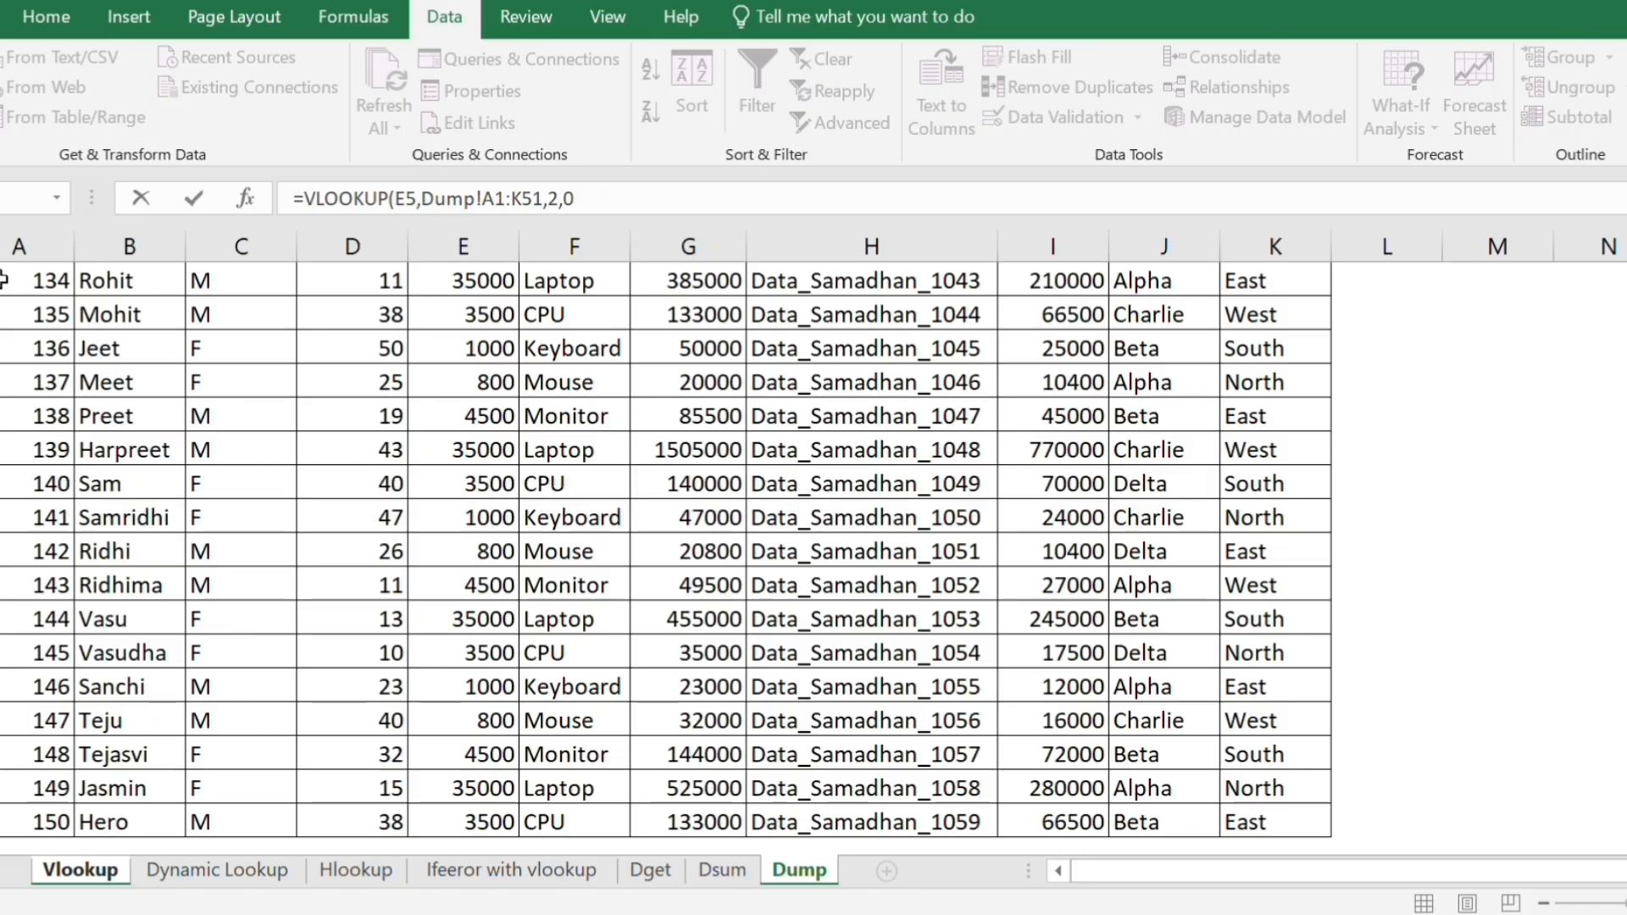
key(Return)
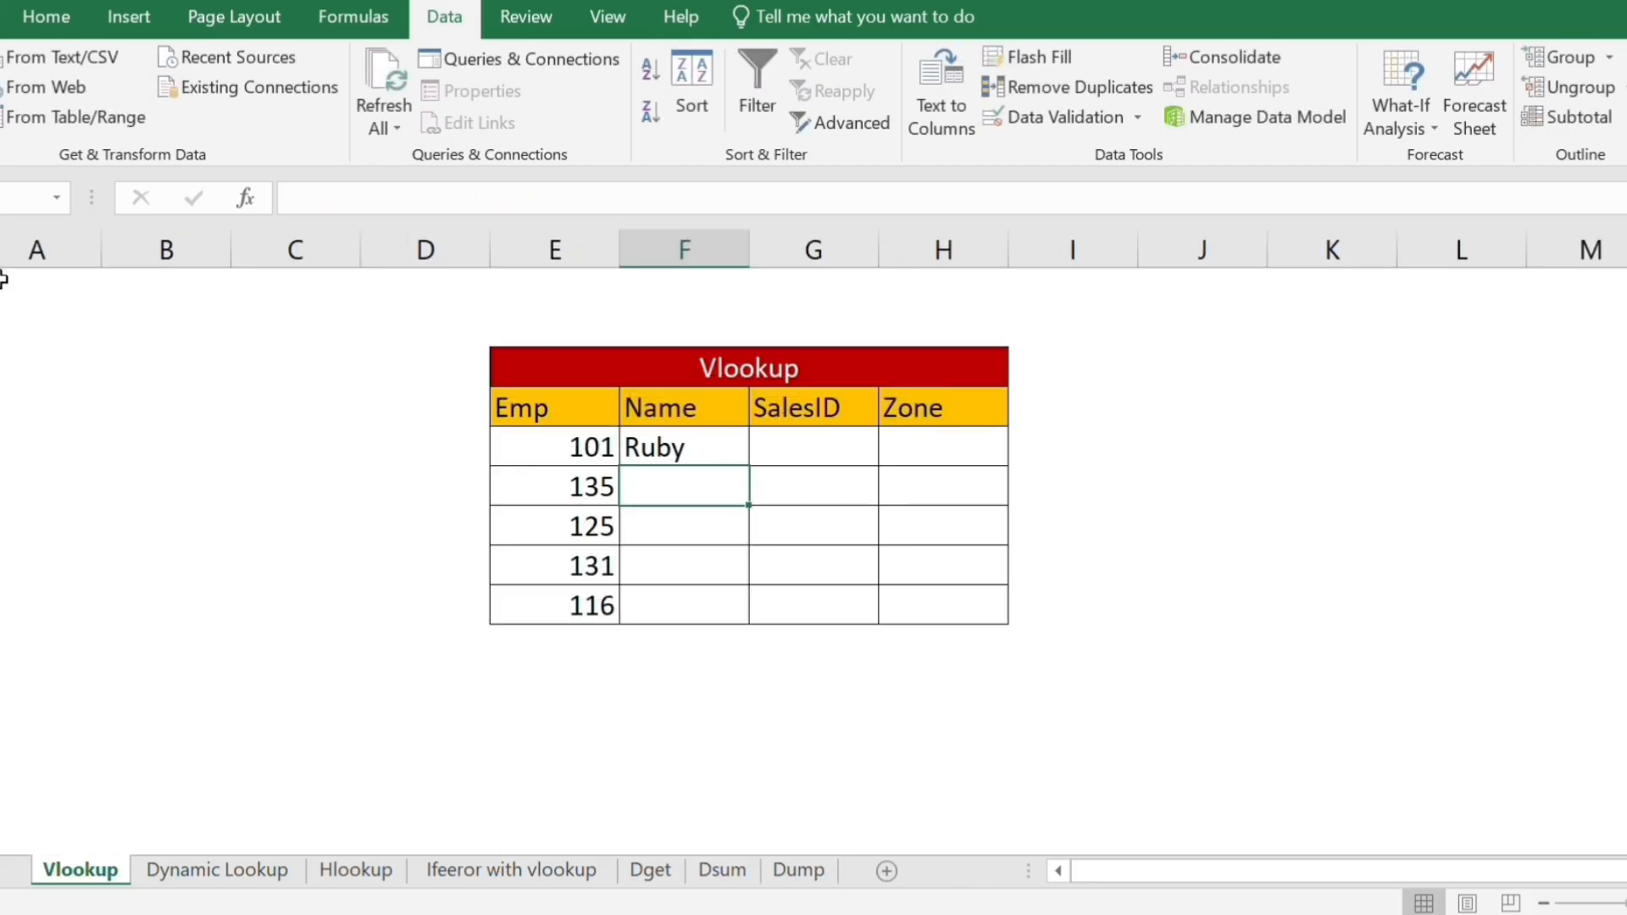
Fill the VLOOKUP formula from F5 down the Name column to F9.
key(Up)
key(shift+Down)
key(shift+Down)
key(shift+Down)
key(shift+Down)
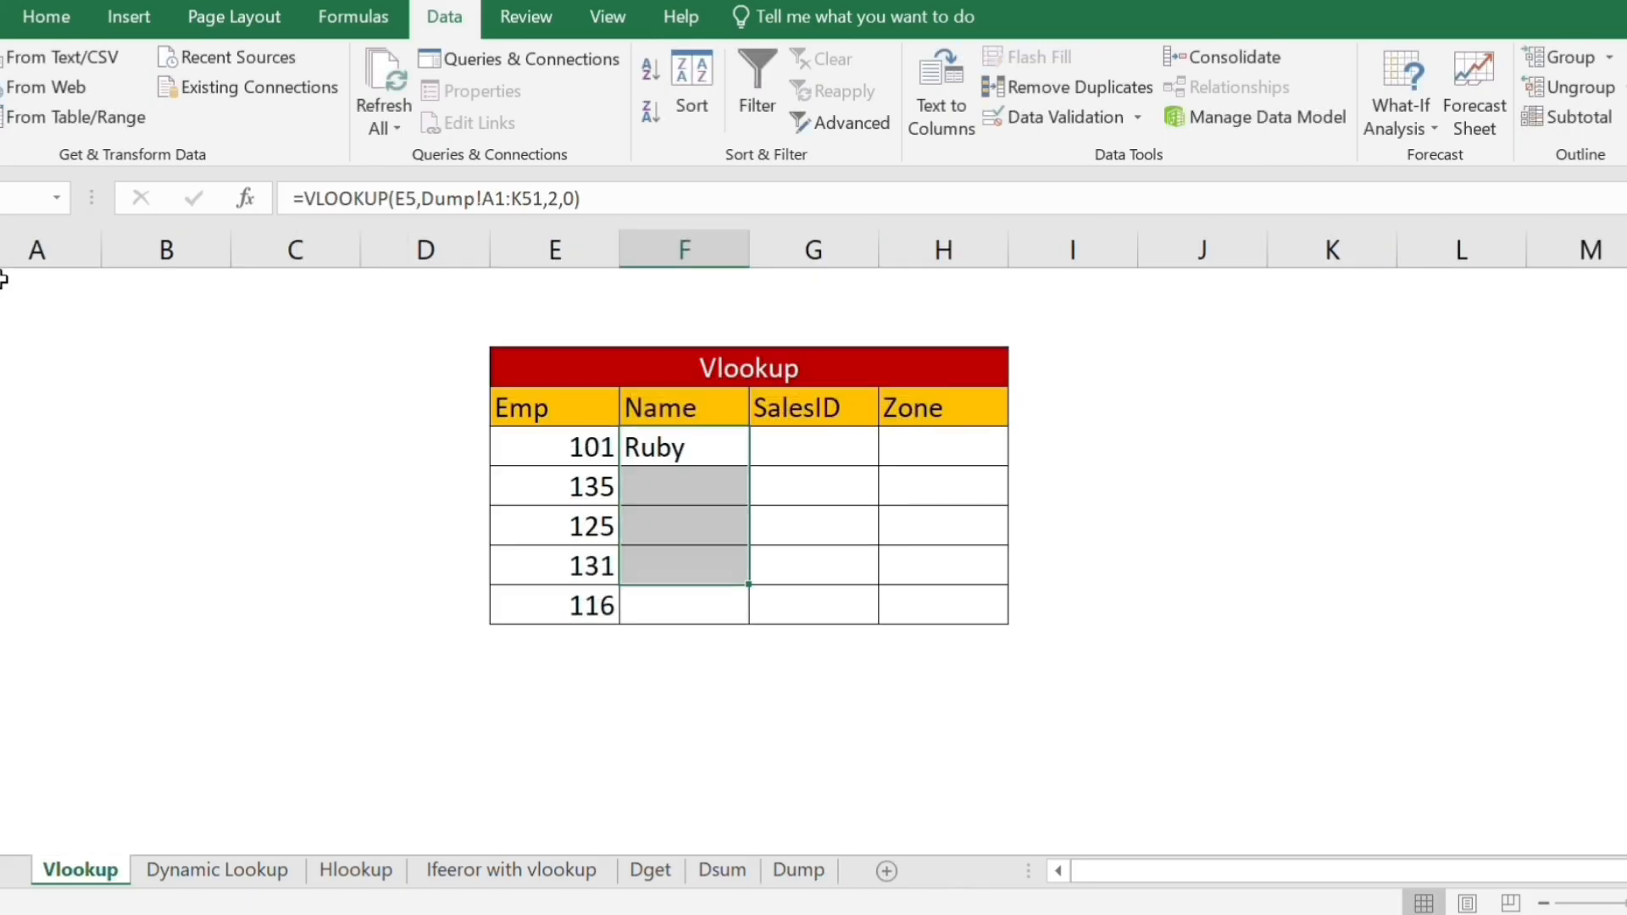
key(ctrl+d)
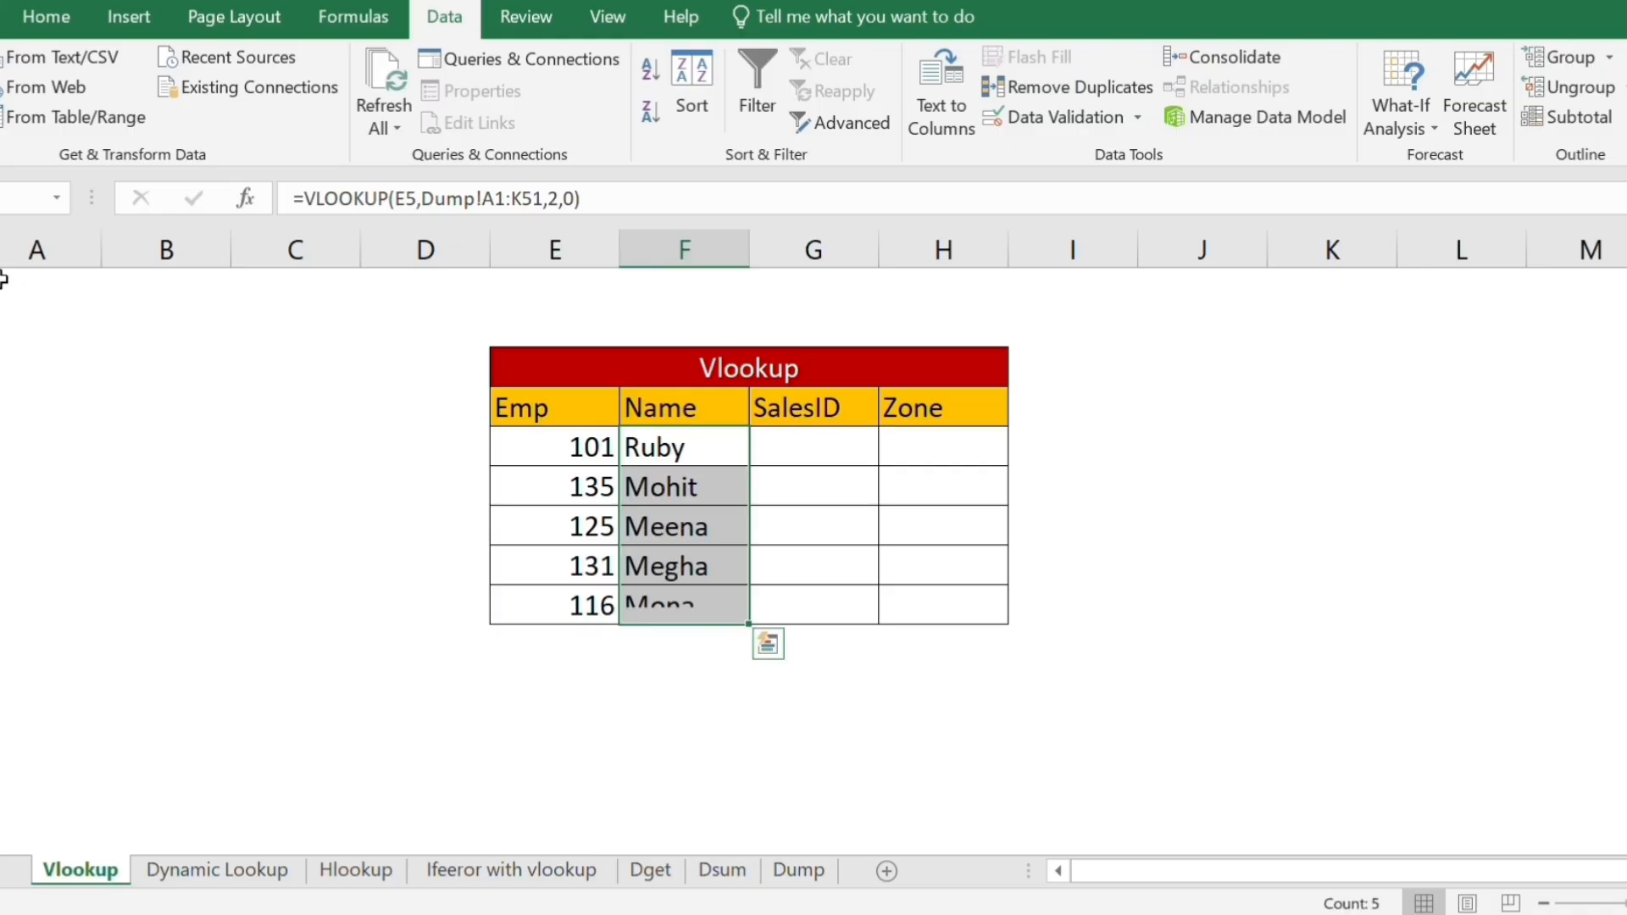
Fill the Name column formulas in F5:F9 across the SalesID and Zone columns and check the formula in G5.
key(Up)
key(Down)
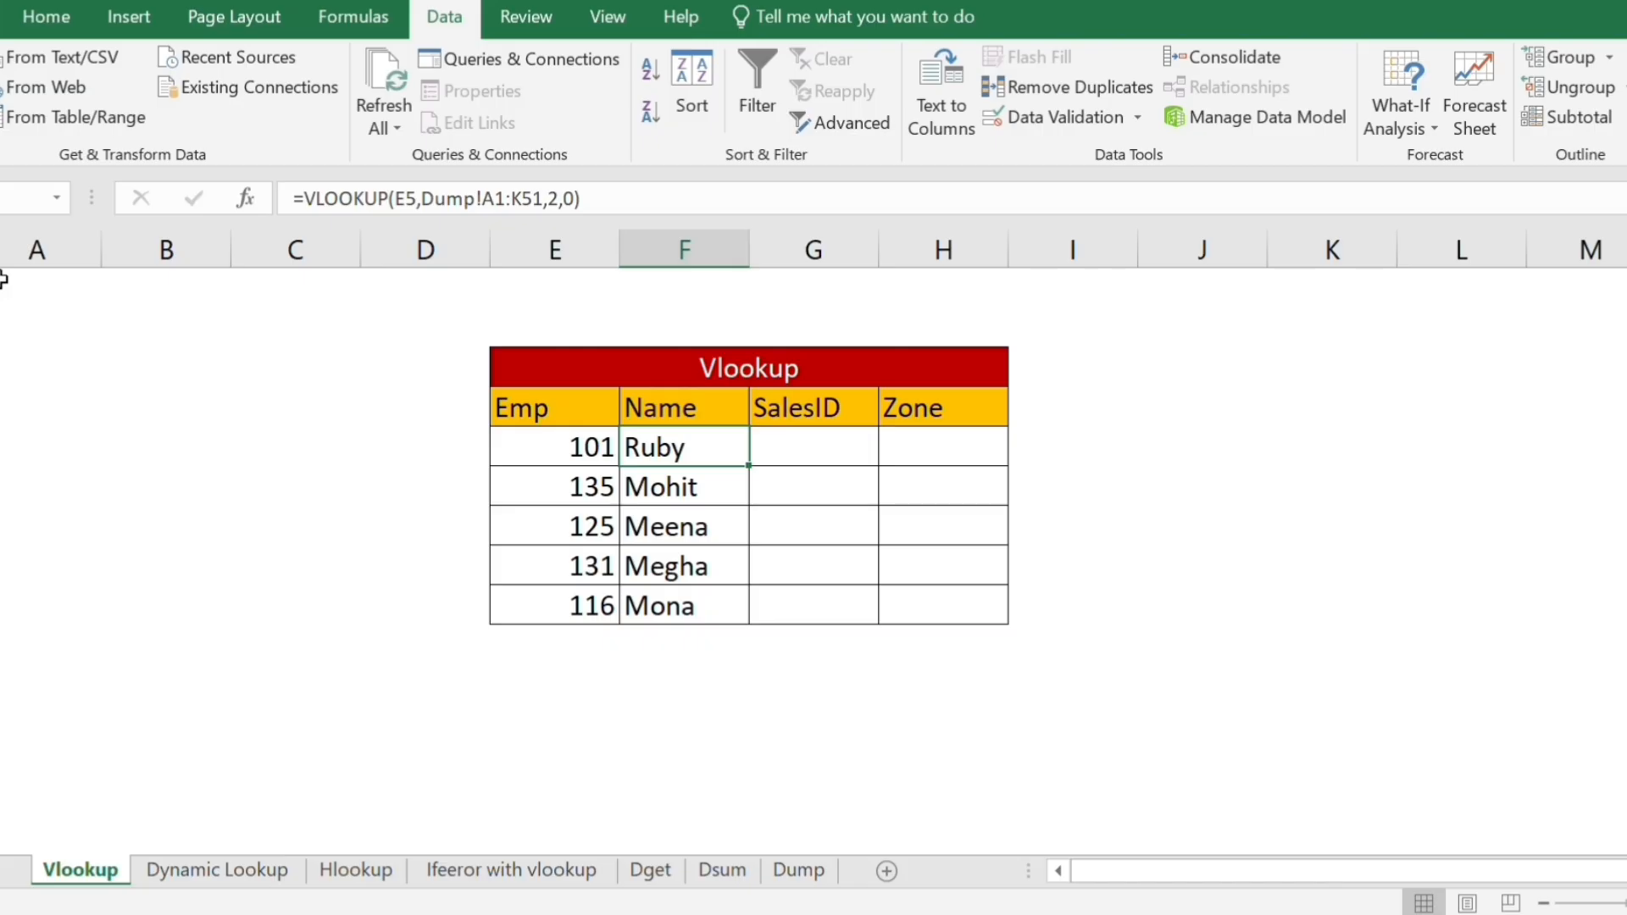
key(shift+Down)
key(shift+Down)
key(shift+Down)
key(shift+Down)
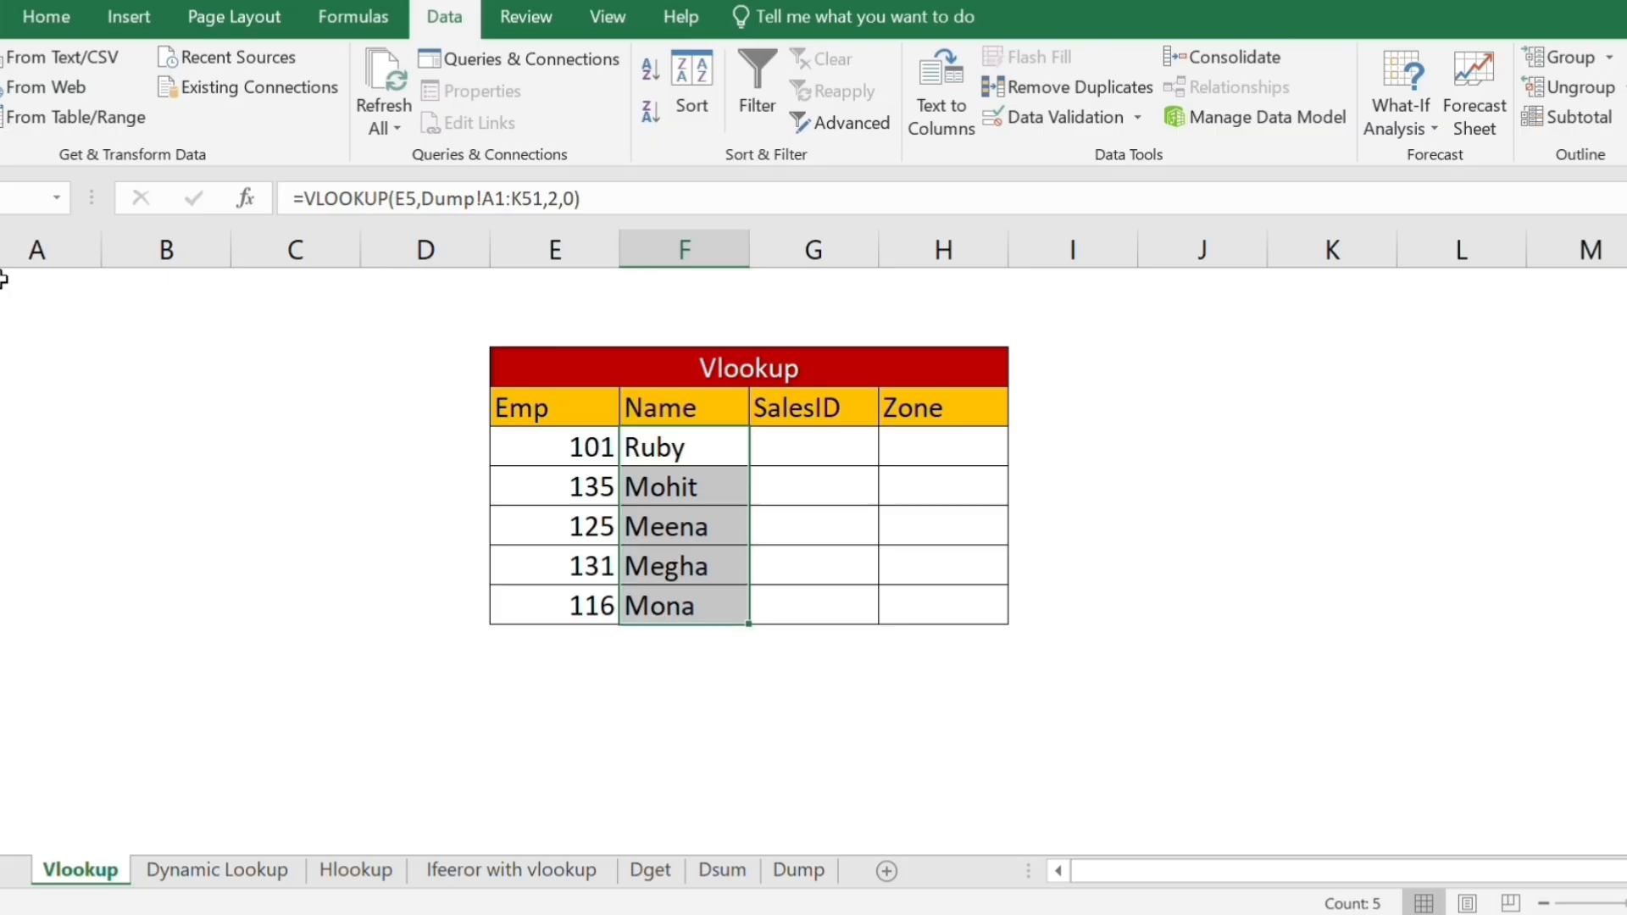
key(shift+Right)
key(shift+Right)
key(ctrl+r)
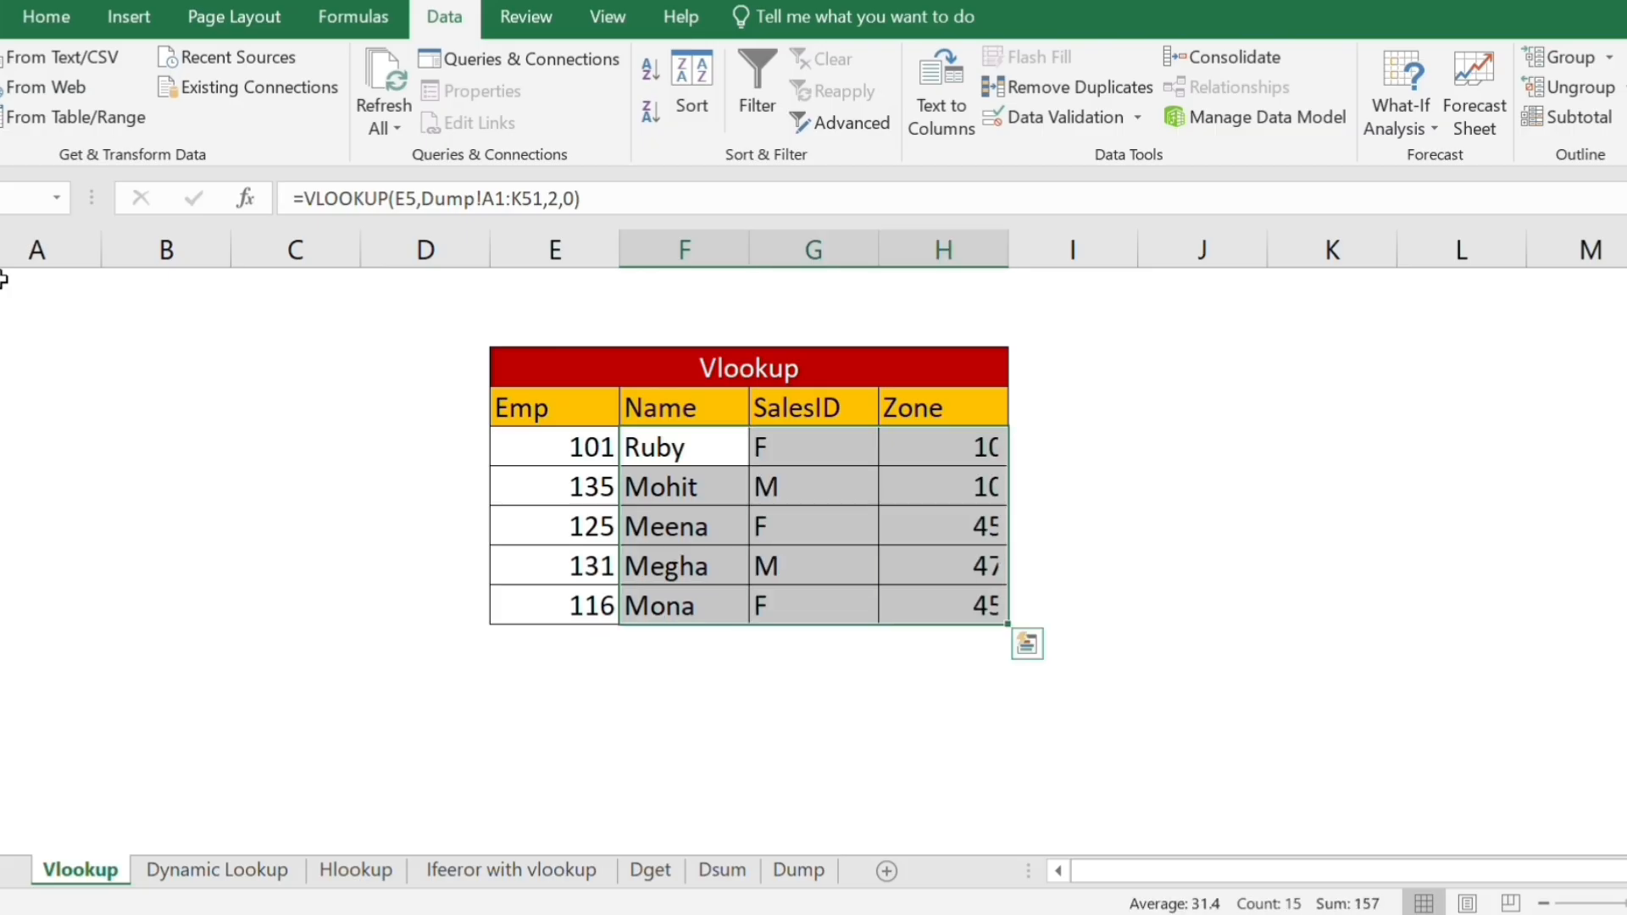
key(Right)
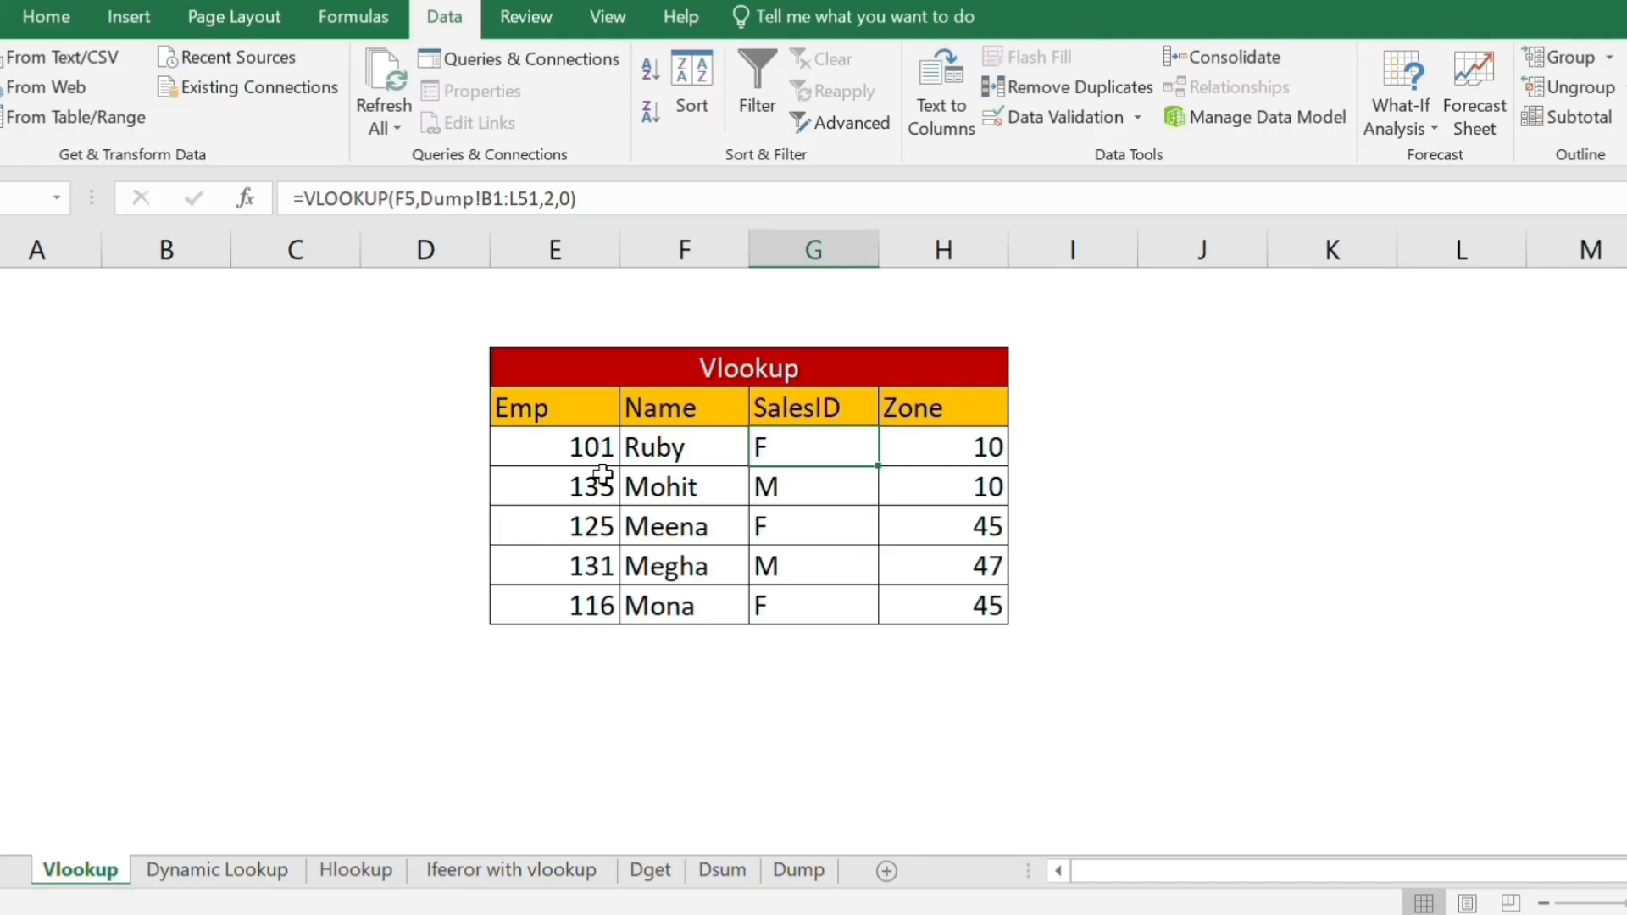
Clear all formulas from the Name, SalesID and Zone cells F5:H9.
key(Left)
key(ctrl+shift+Down)
key(ctrl+shift+Right)
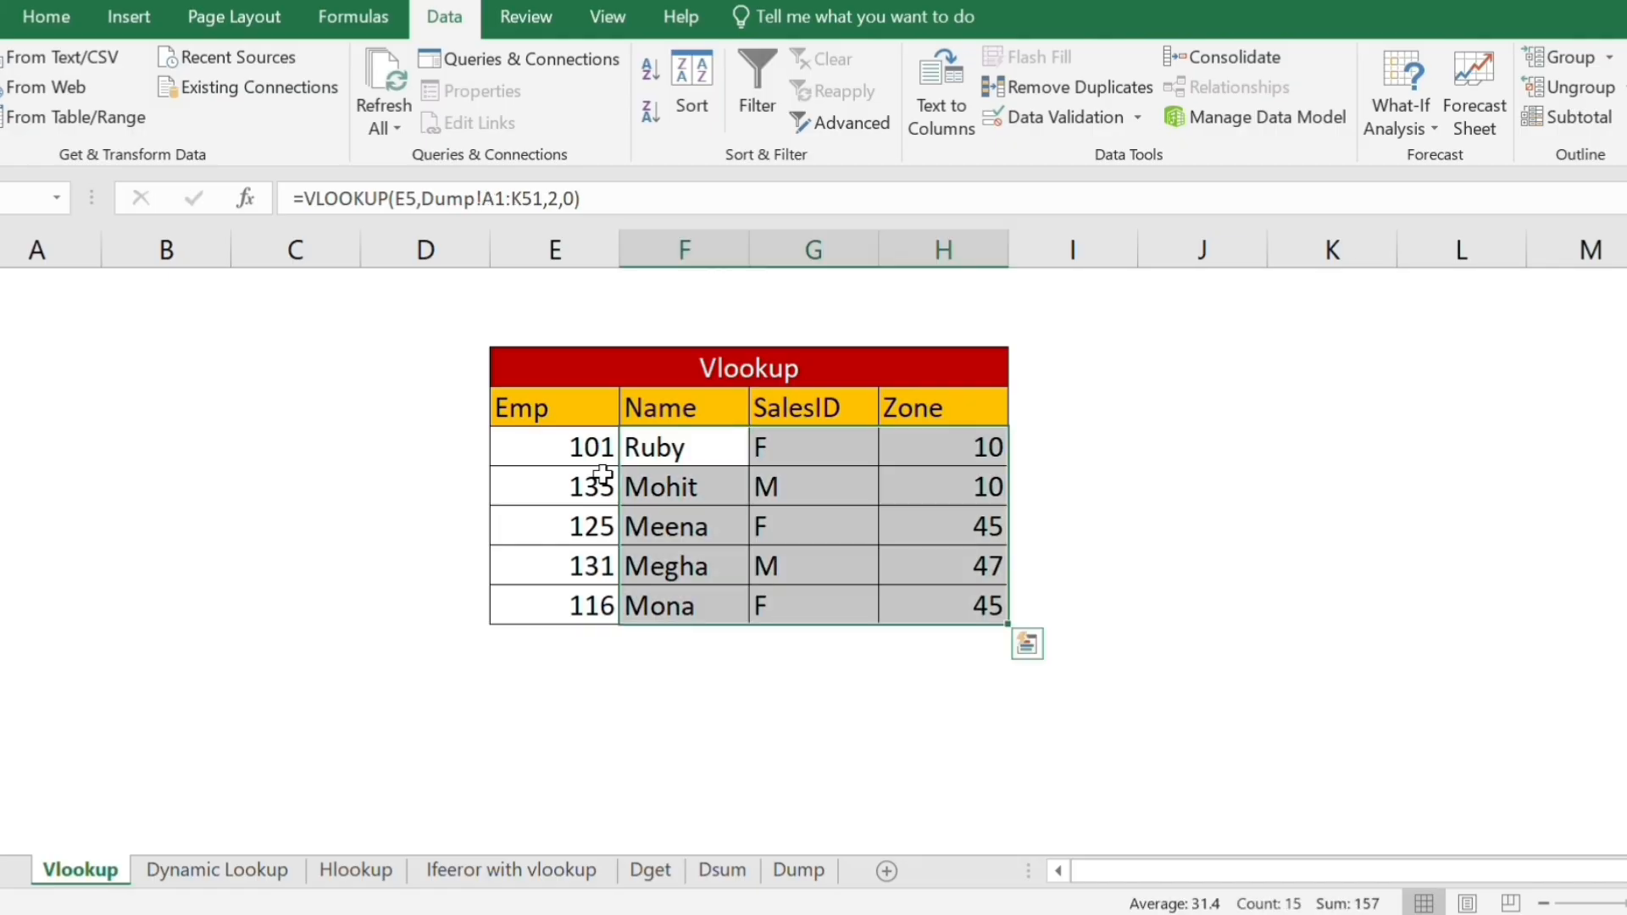
key(Delete)
key(Left)
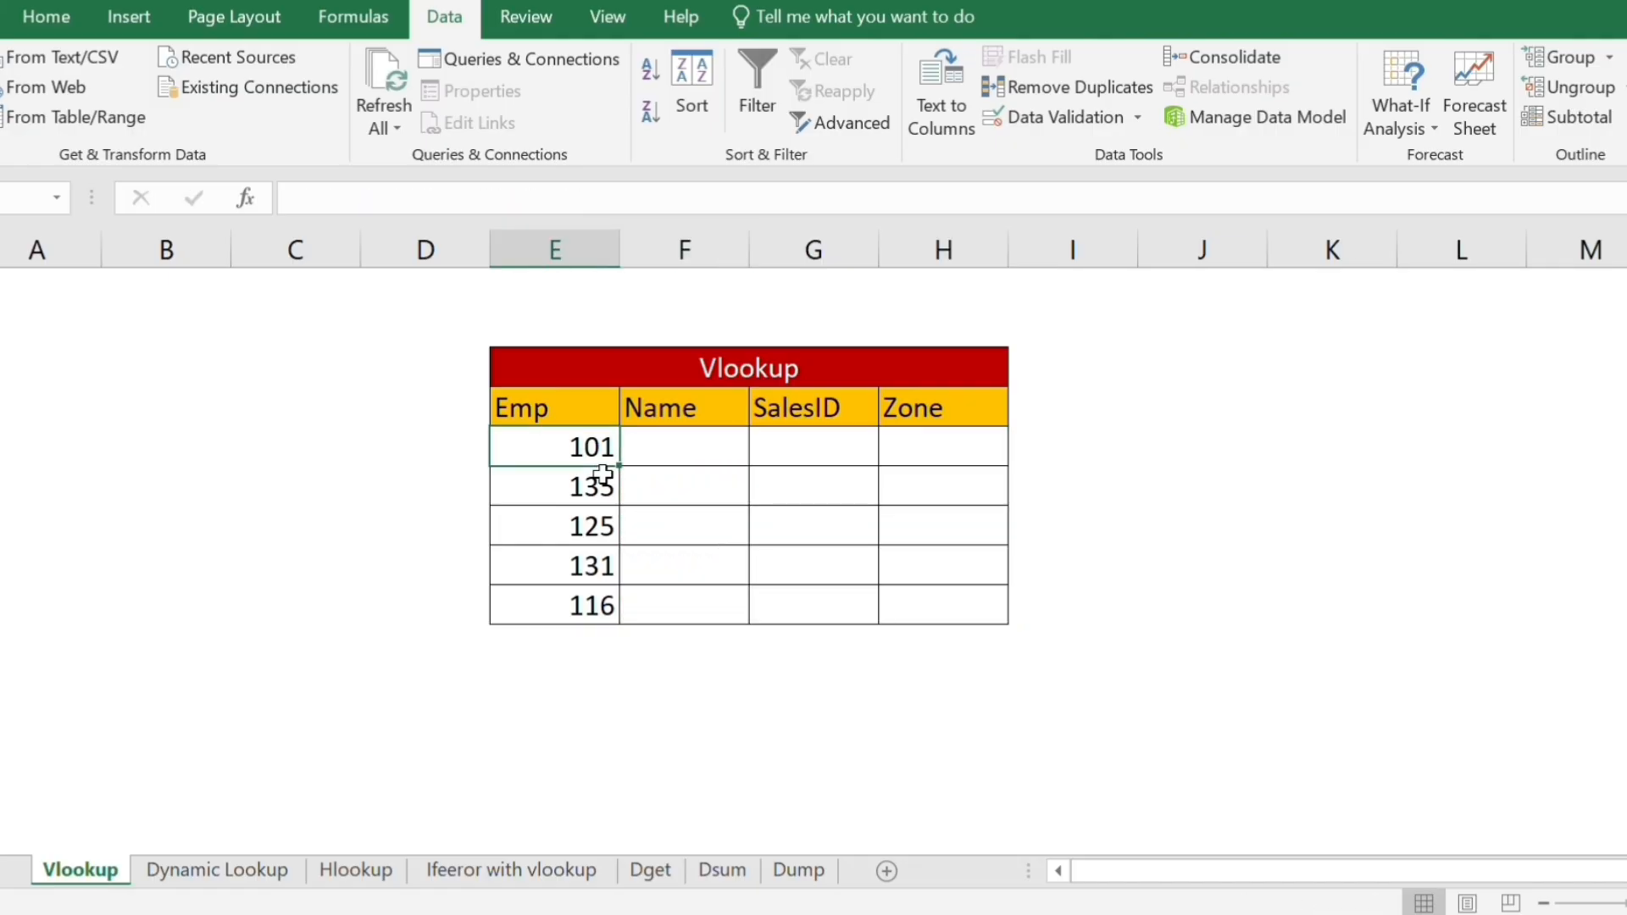
Begin a VLOOKUP formula in F5 with the column-locked lookup value $E5.
key(Right)
text(=vloo)
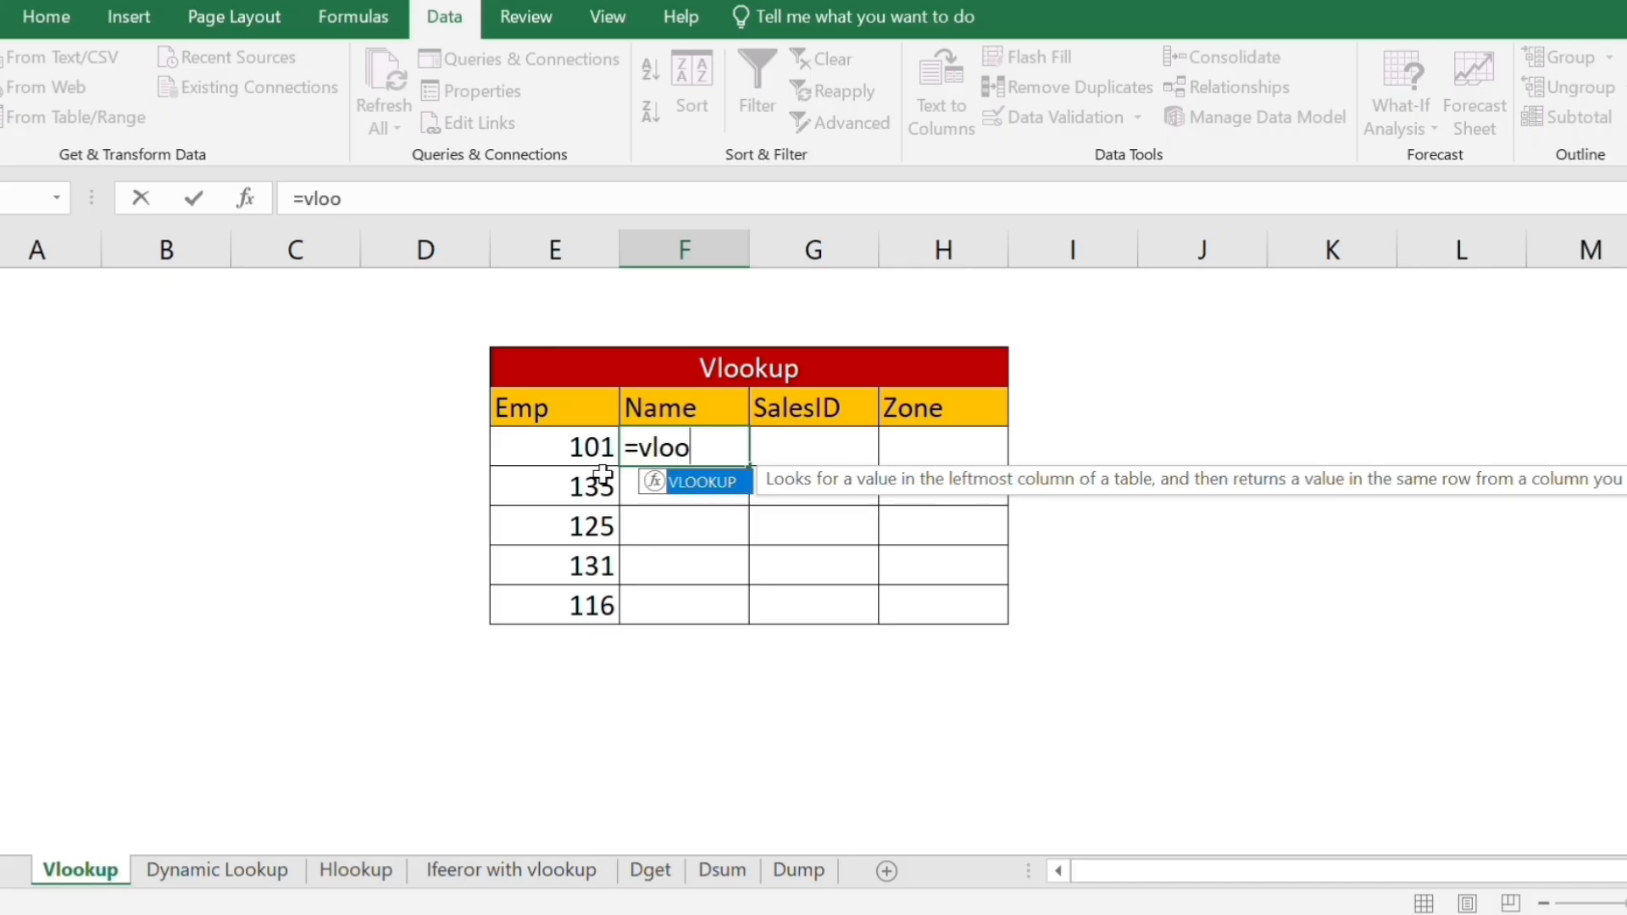
key(Tab)
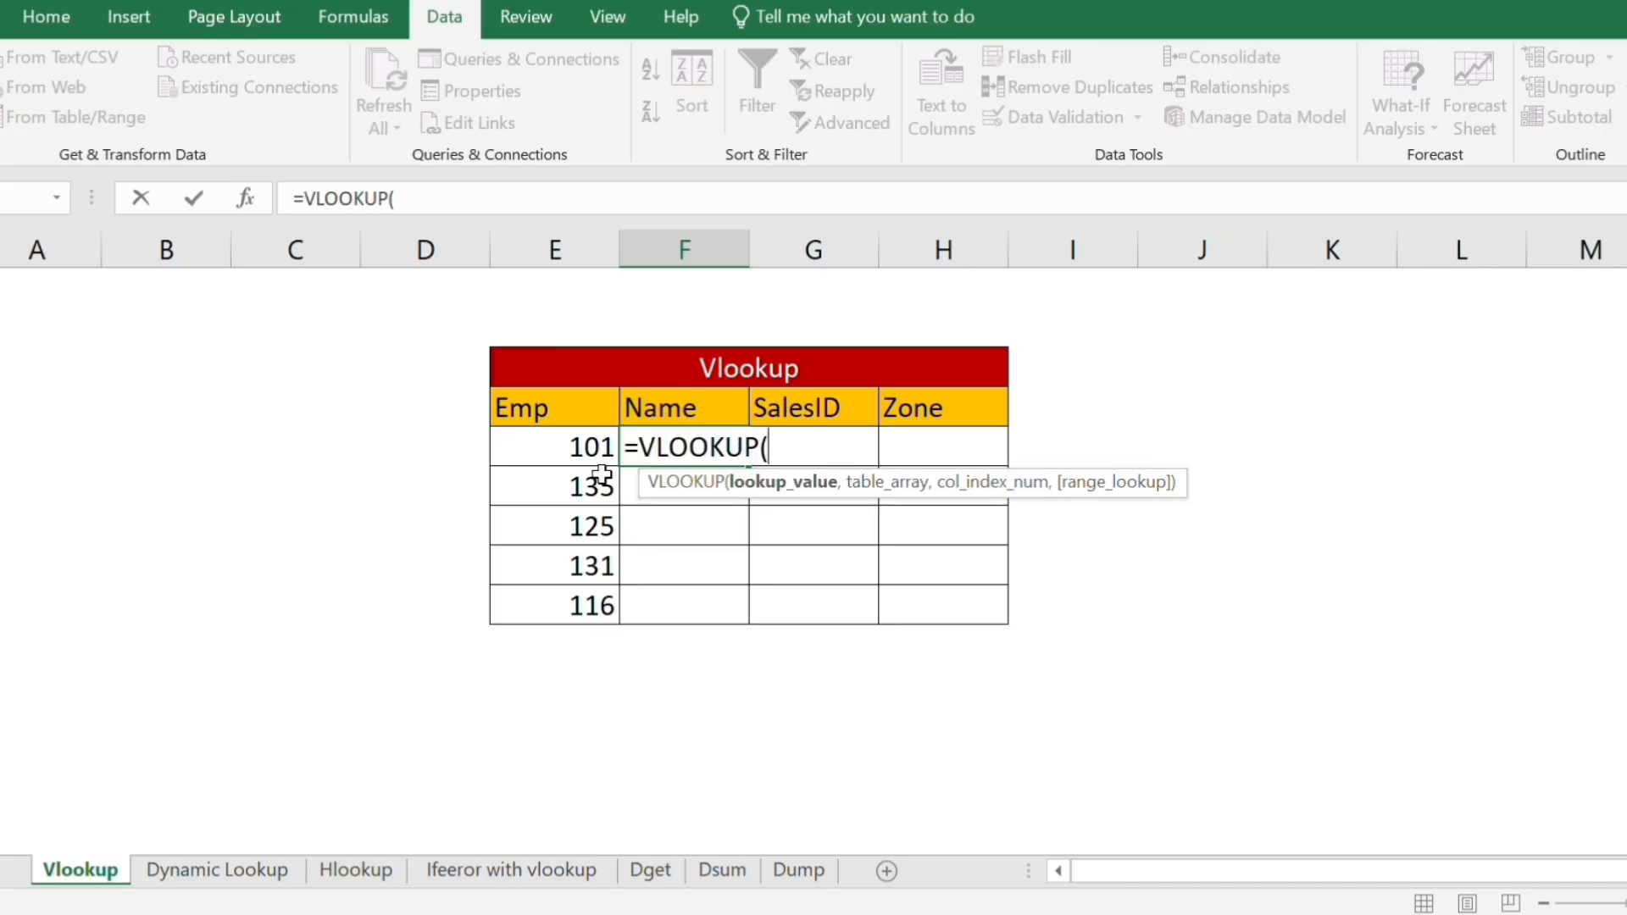
click(593, 453)
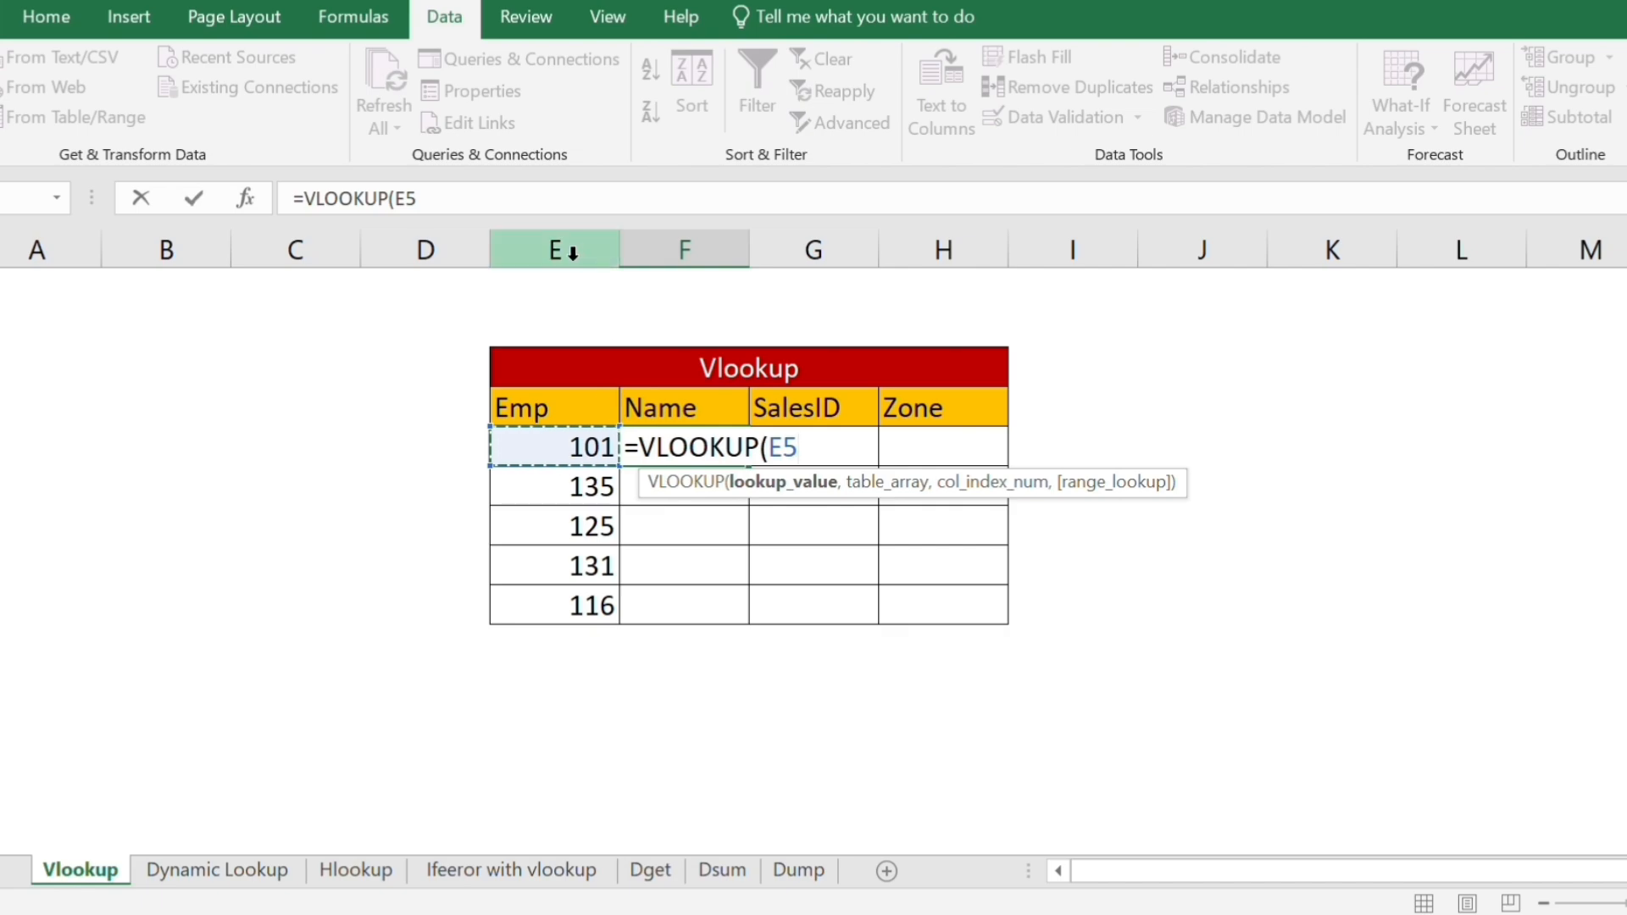
click(401, 199)
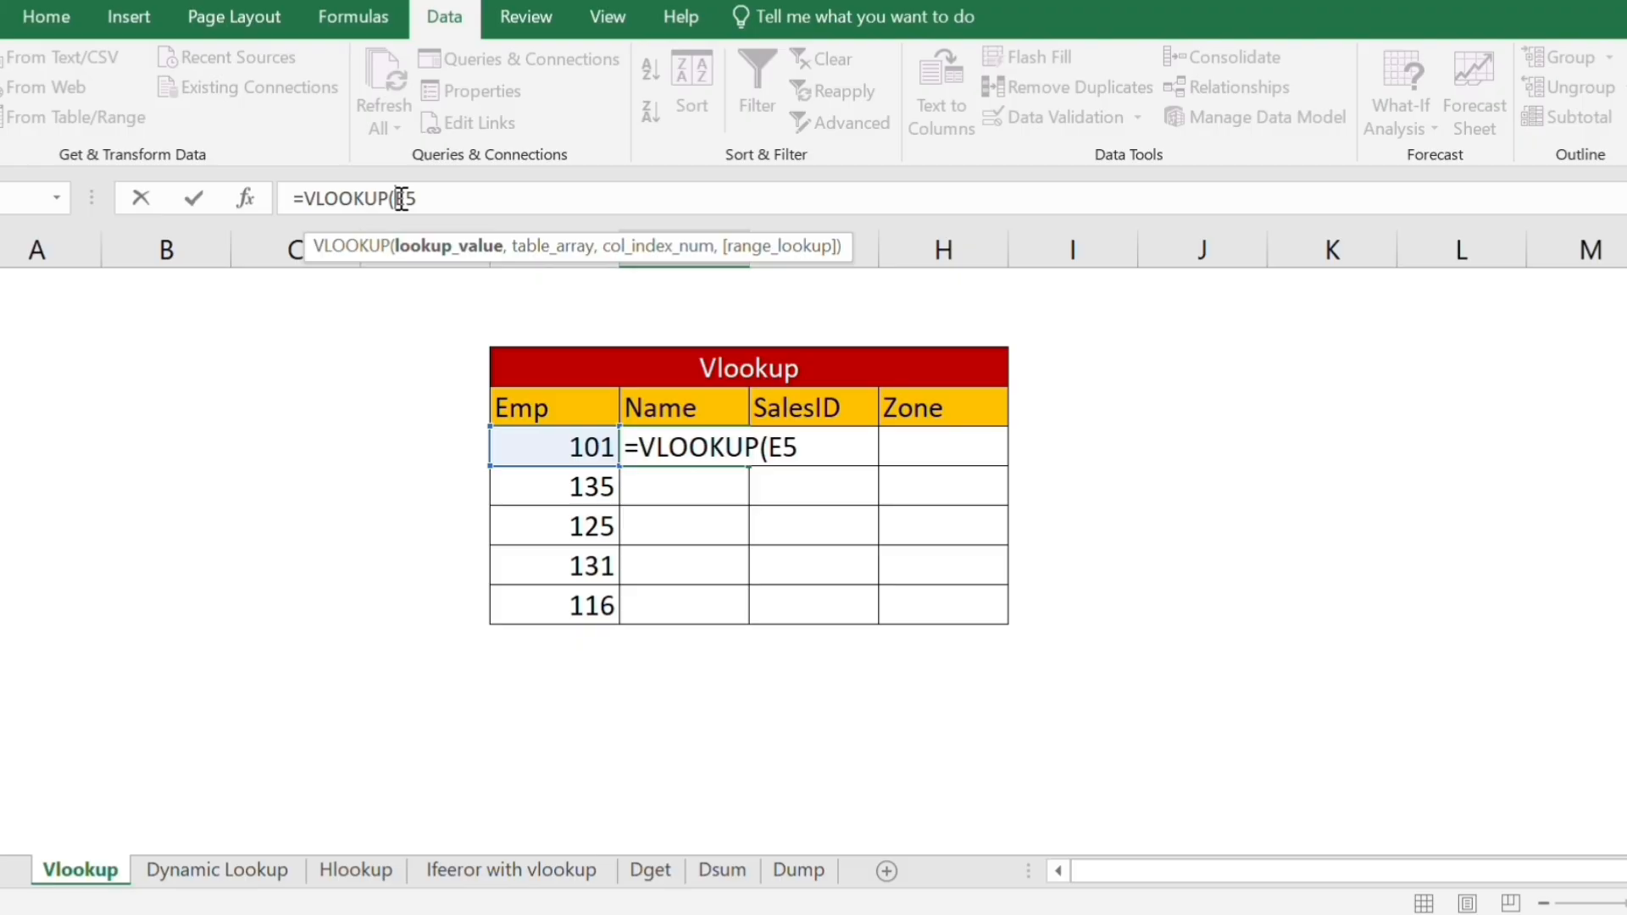
text($)
key(Right)
key(Right)
text(,)
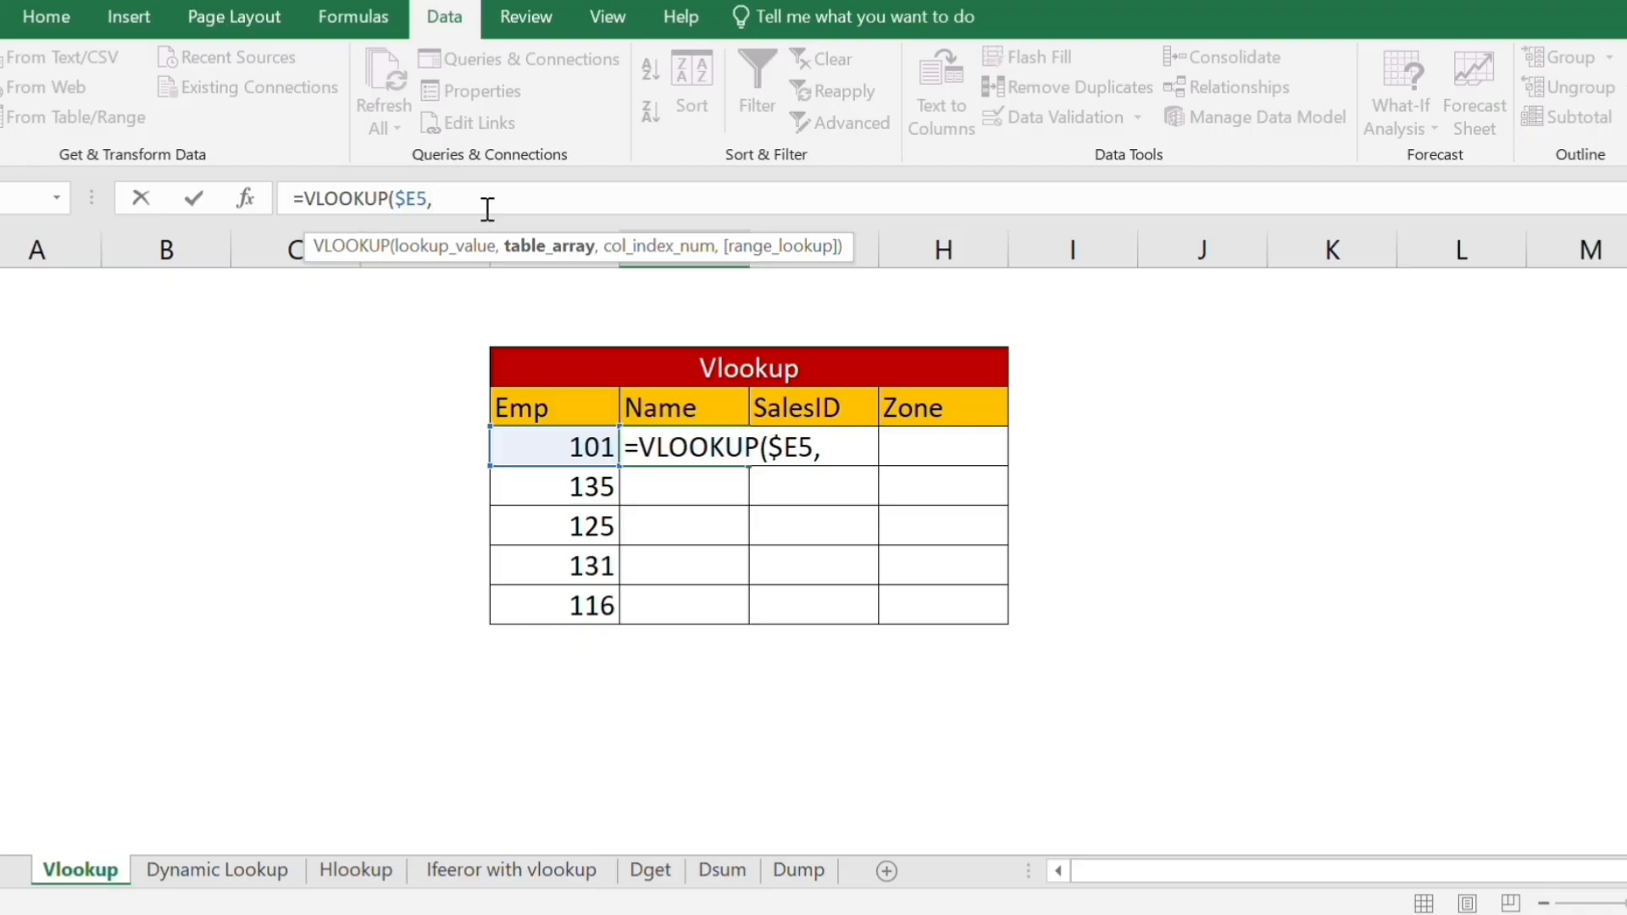
Set the formula's table array to the whole Dump sheet table as the absolute reference Dump!$A$1:$K$51.
click(799, 870)
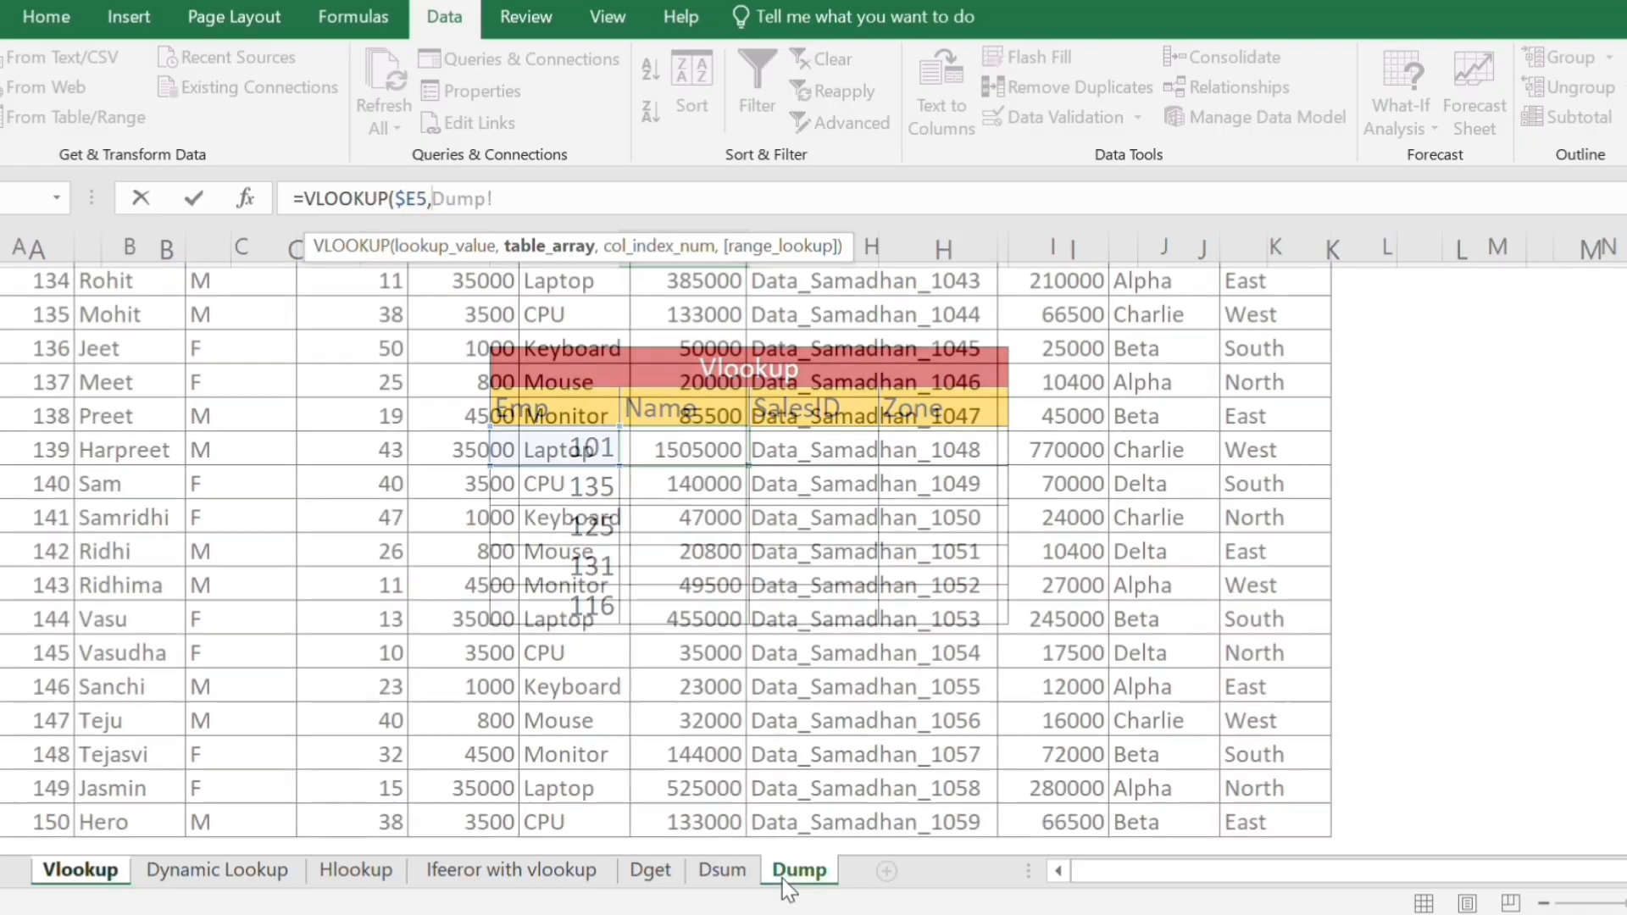
click(33, 483)
key(ctrl+Up)
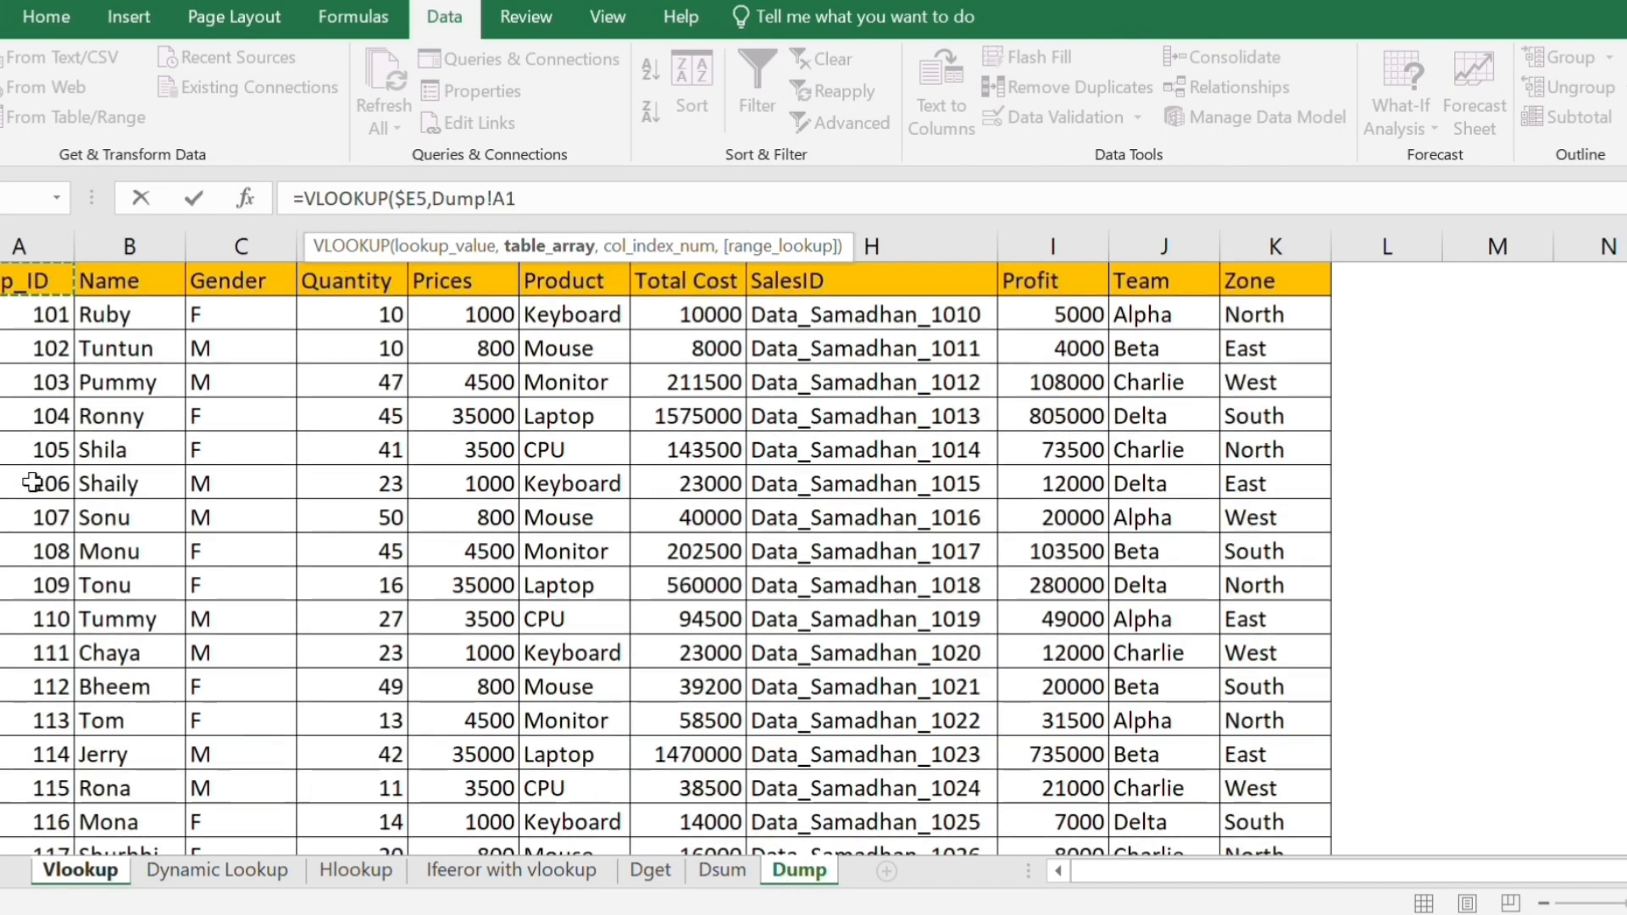
key(ctrl+shift+Right)
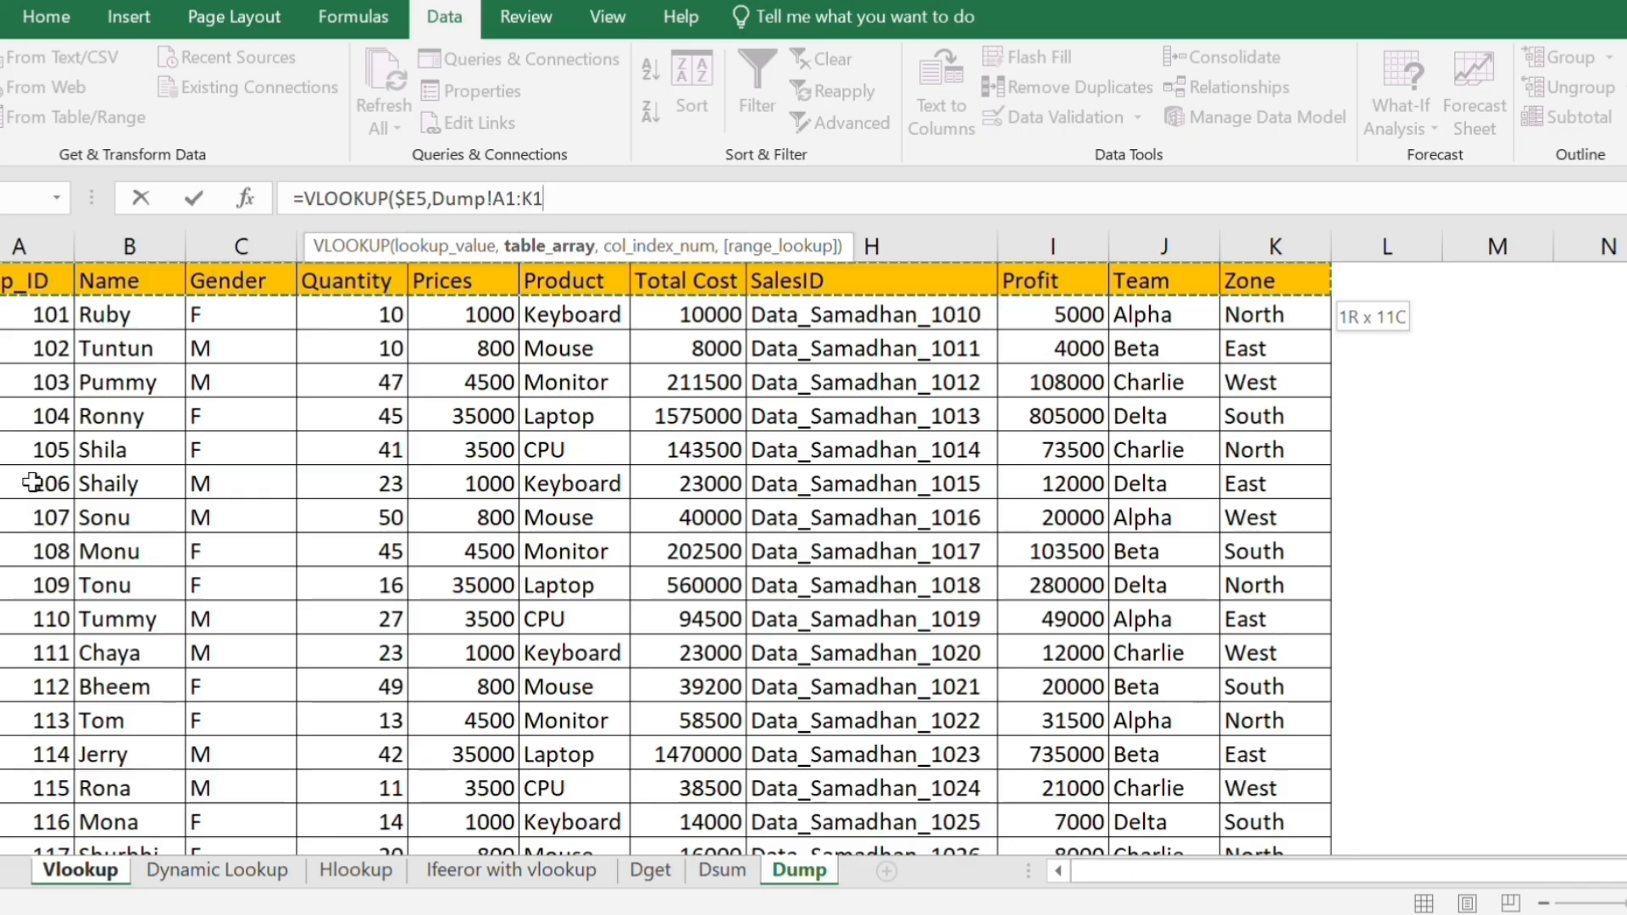
key(ctrl+shift+Down)
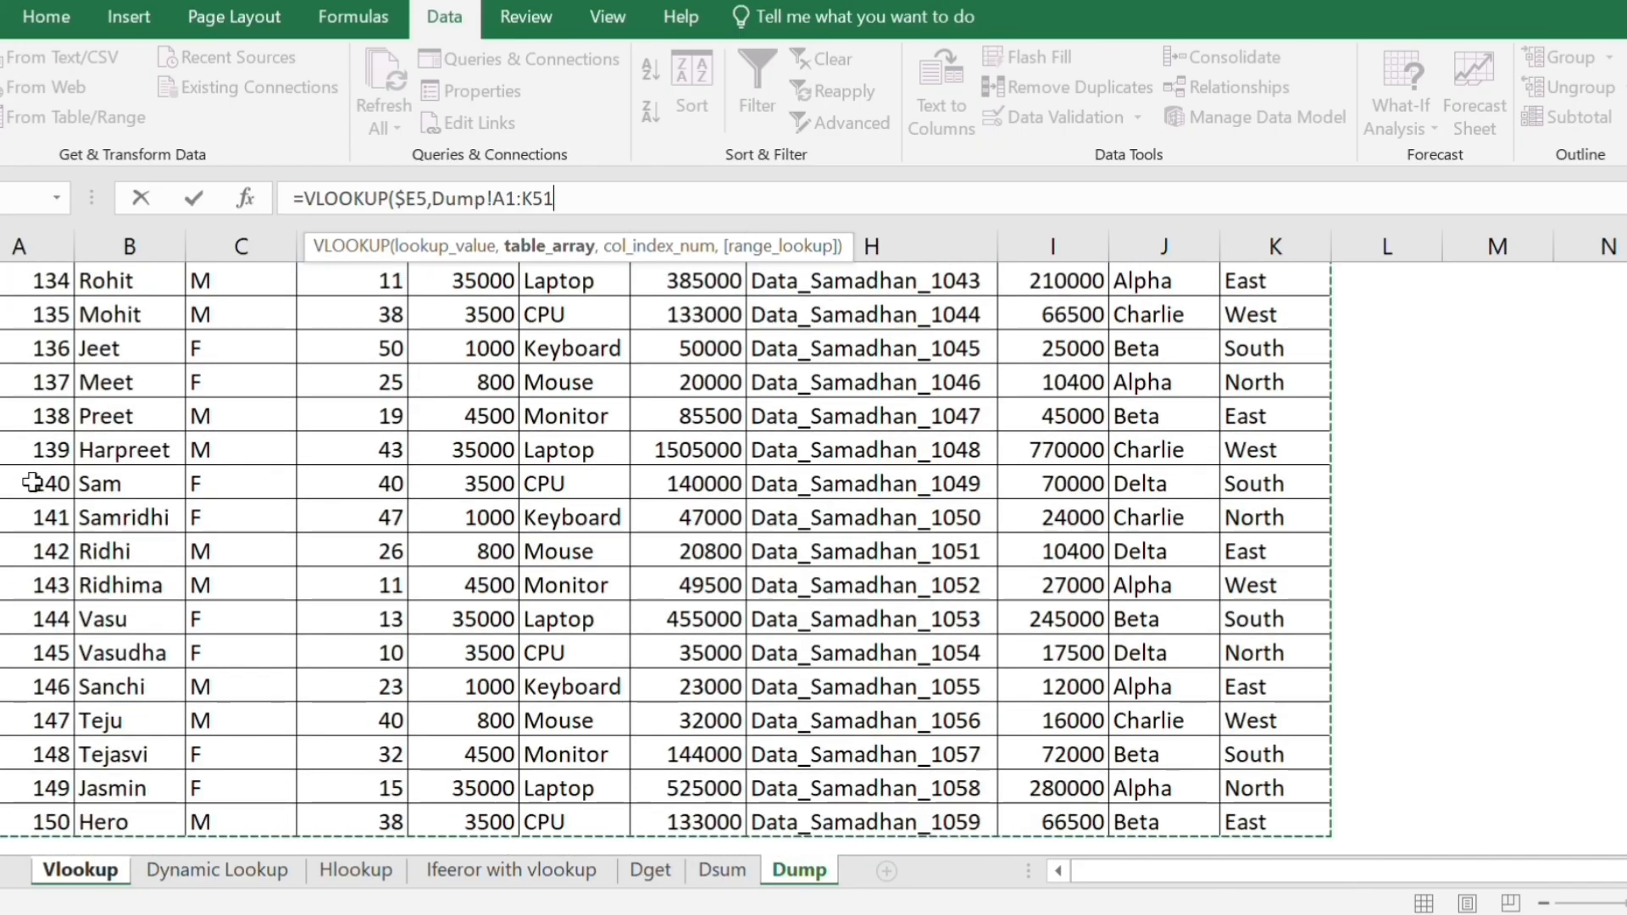
key(F4)
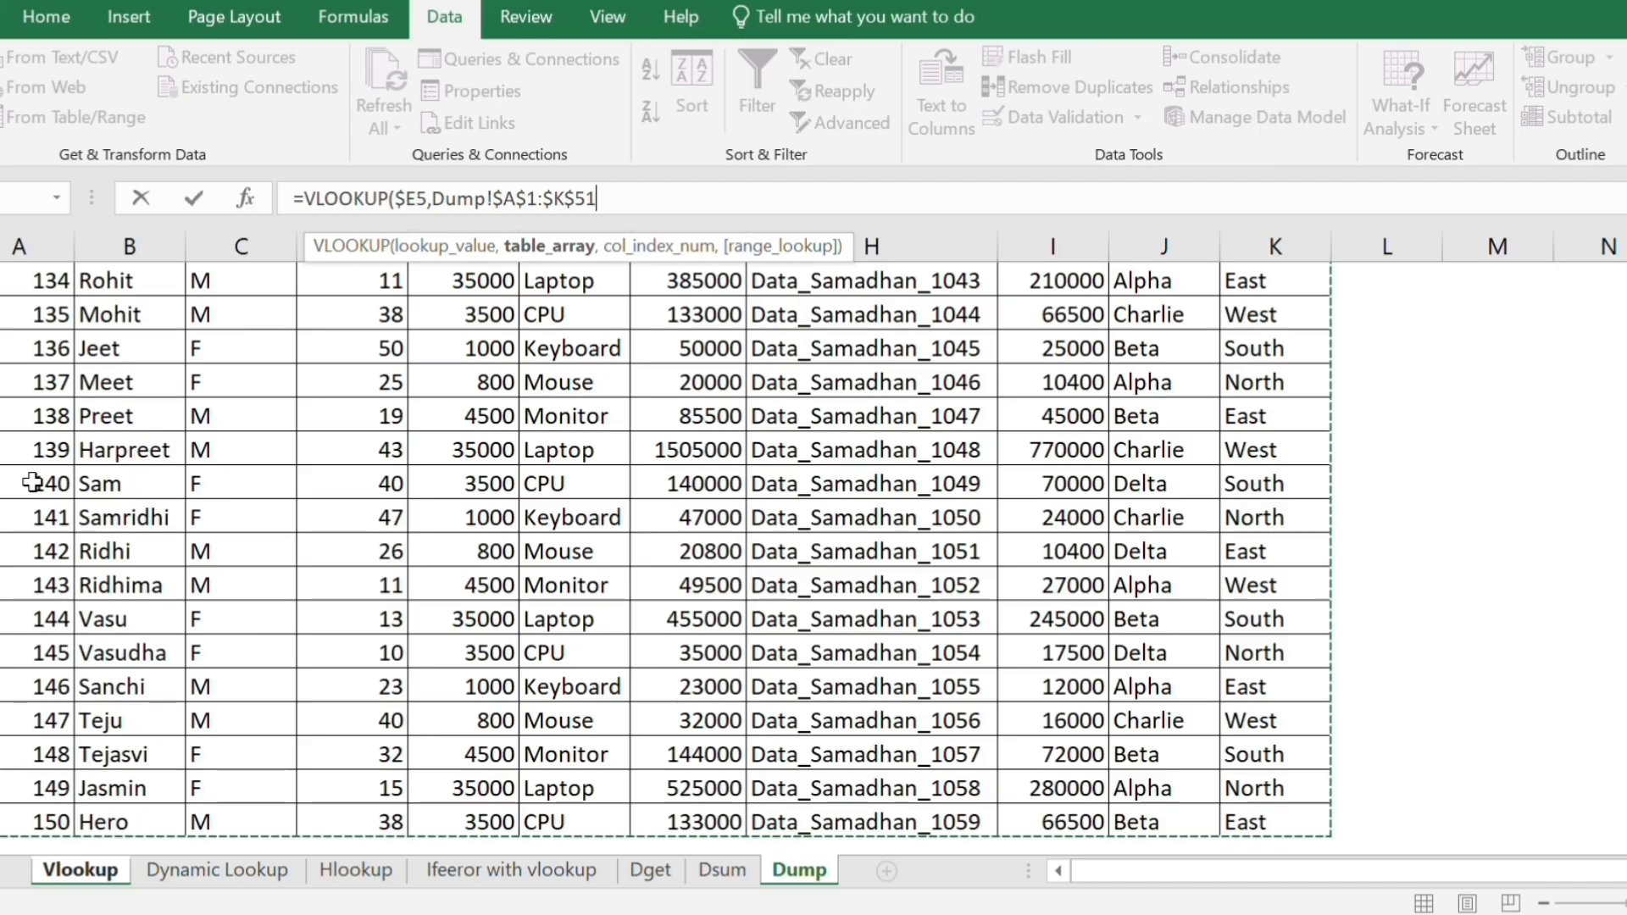
text(,)
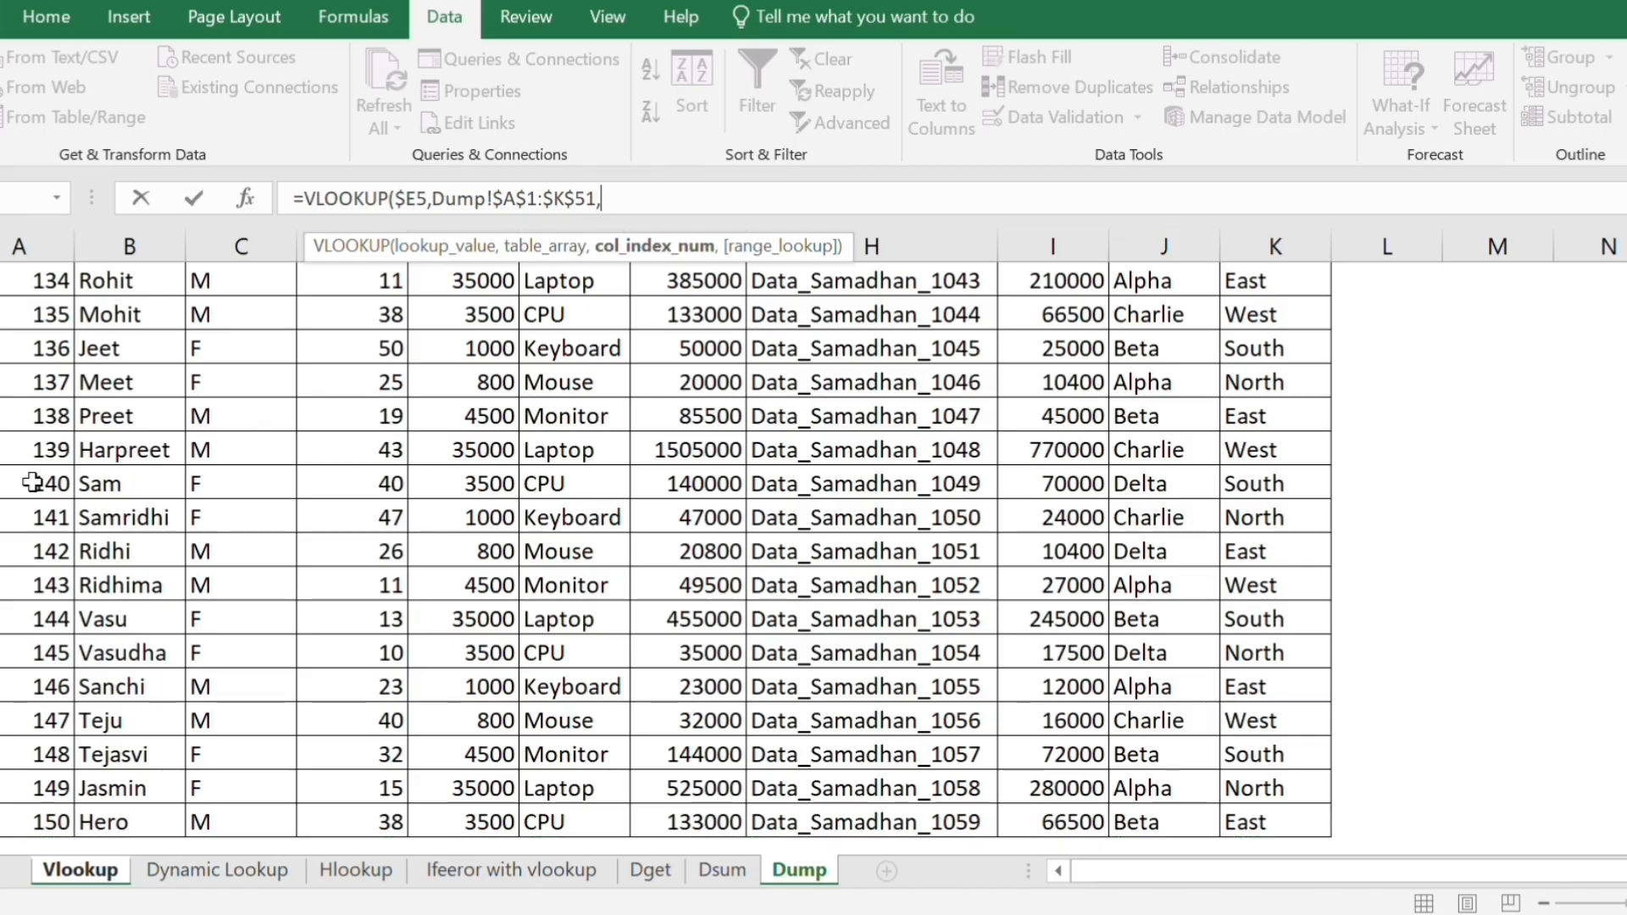
Finish the F5 VLOOKUP formula with column index 2 and match type 0 for an exact match.
text(2,)
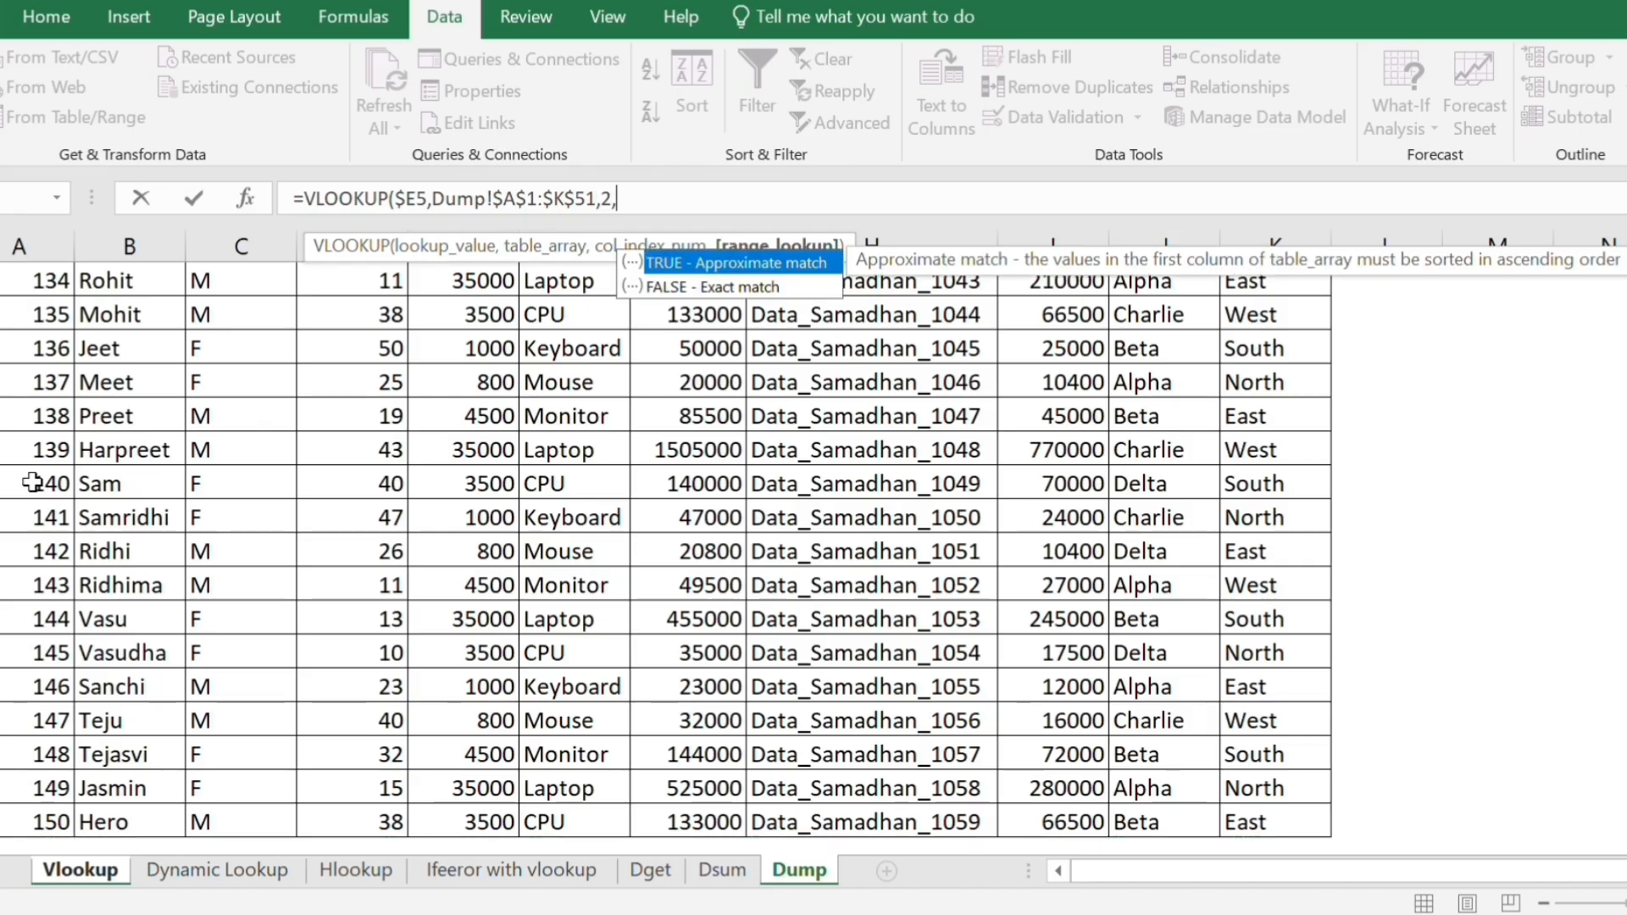
text(0))
key(Return)
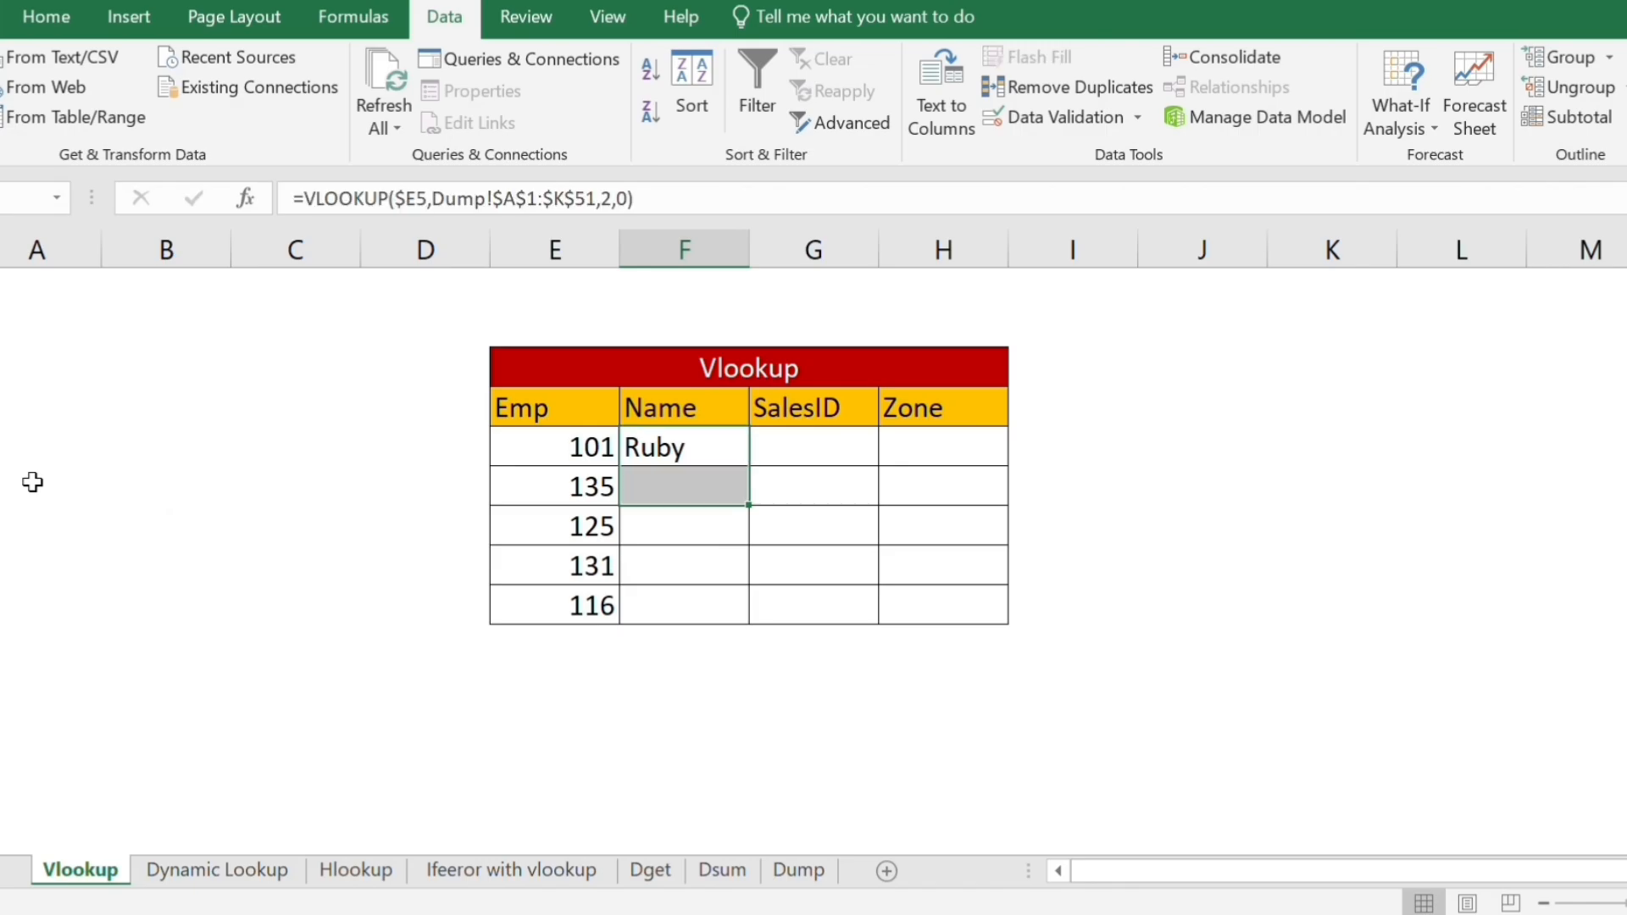
Fill the absolute-reference VLOOKUP formula from F5 down to F9 in the Name column.
key(shift+Down)
key(shift+Down)
key(shift+Down)
key(ctrl+d)
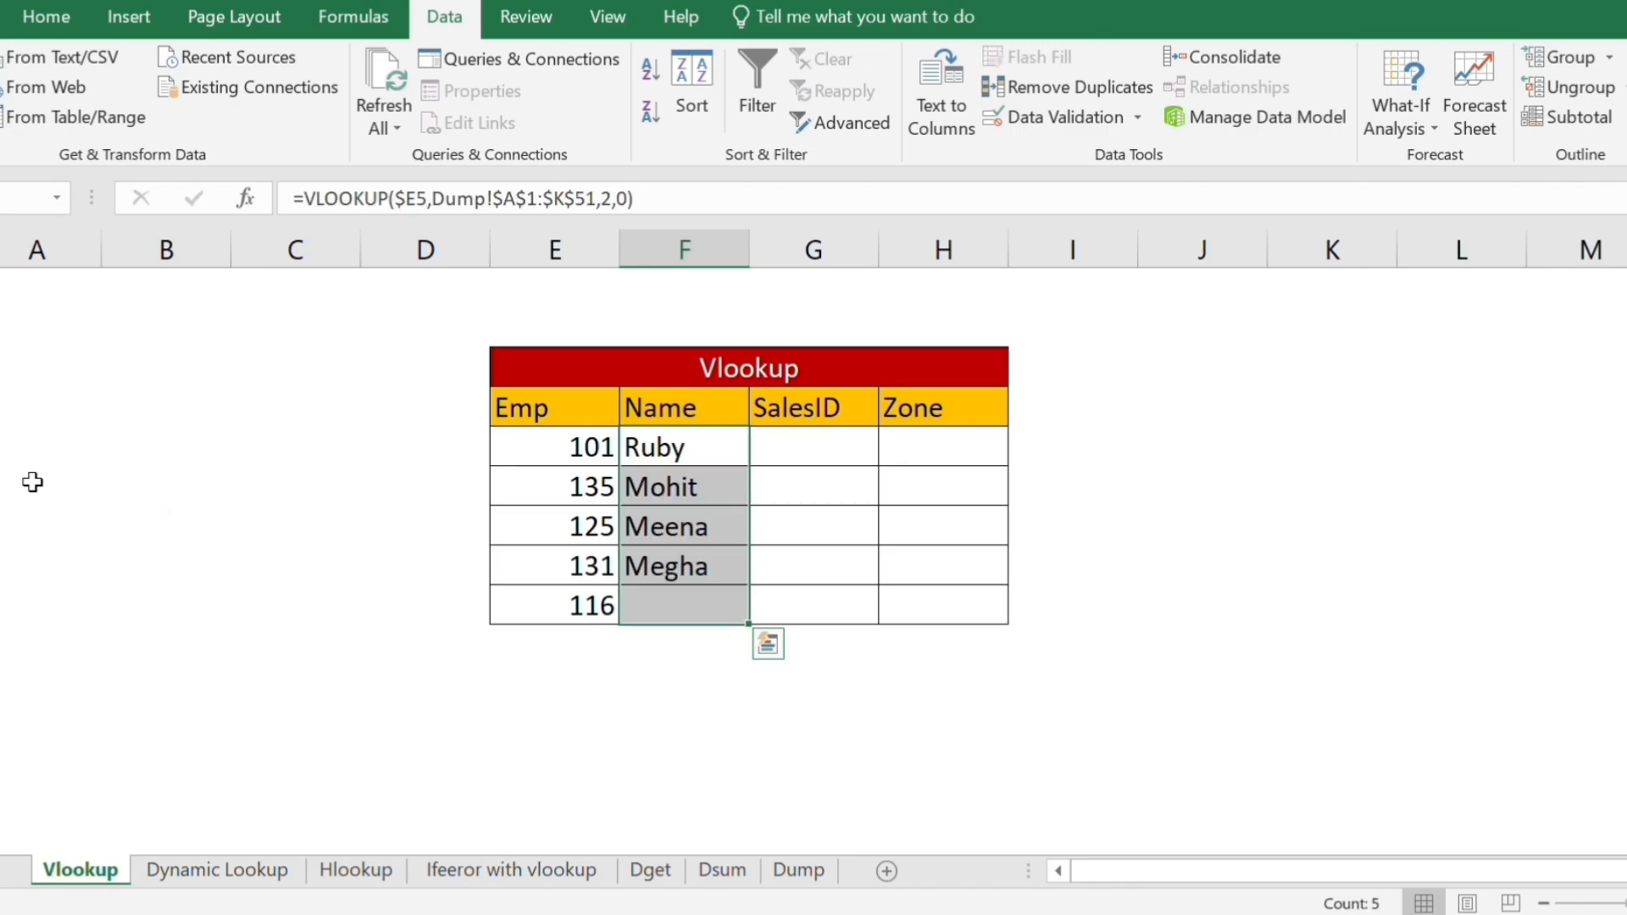
Copy the VLOOKUP formula from F5 into the first SalesID cell, G5.
key(shift+Up)
key(shift+Up)
key(shift+Up)
key(shift+Up)
key(ctrl+c)
key(Right)
key(ctrl+v)
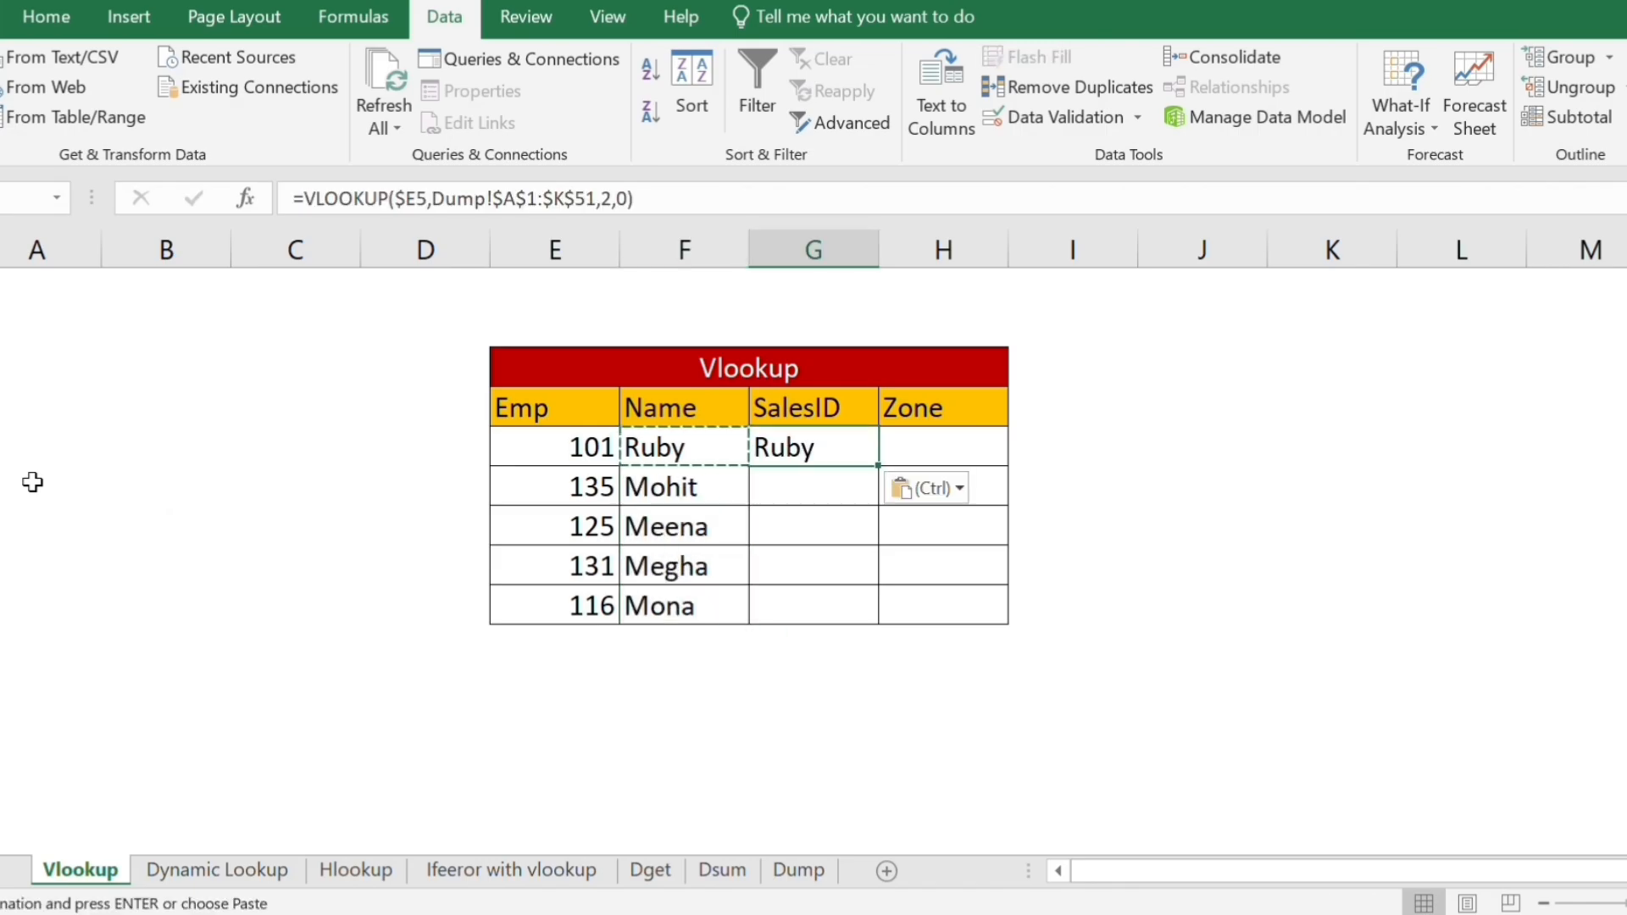
key(Escape)
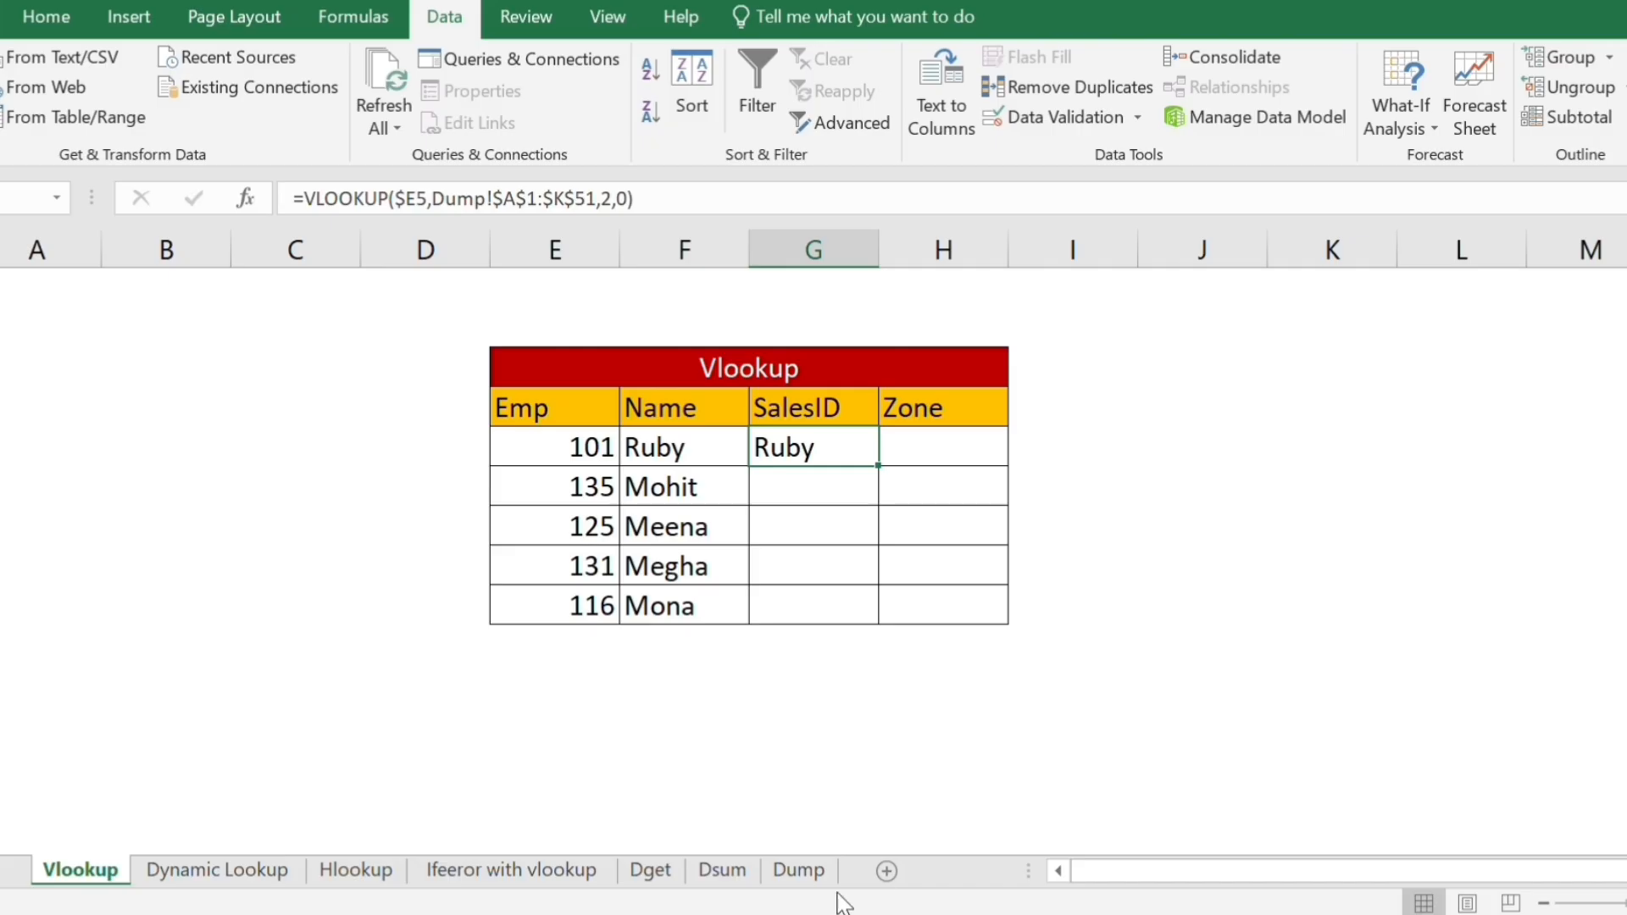
Count the Dump sheet's header columns from the first column through SalesID to determine its column index.
click(813, 858)
click(624, 483)
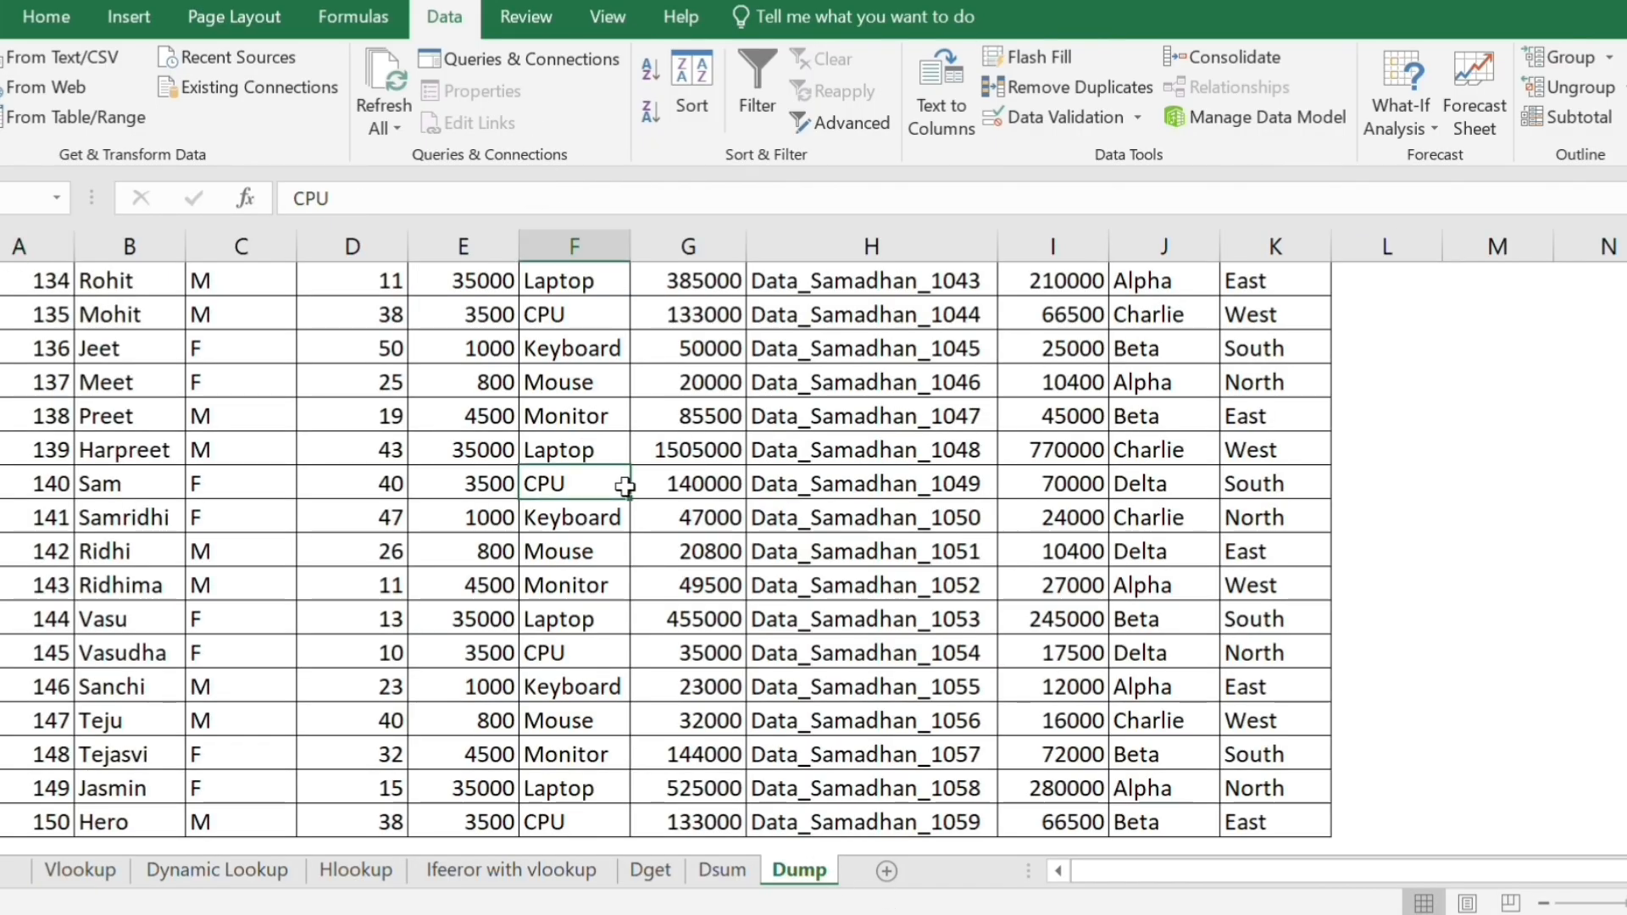
key(ctrl+Up)
key(Right)
key(Right)
key(ctrl+shift+Left)
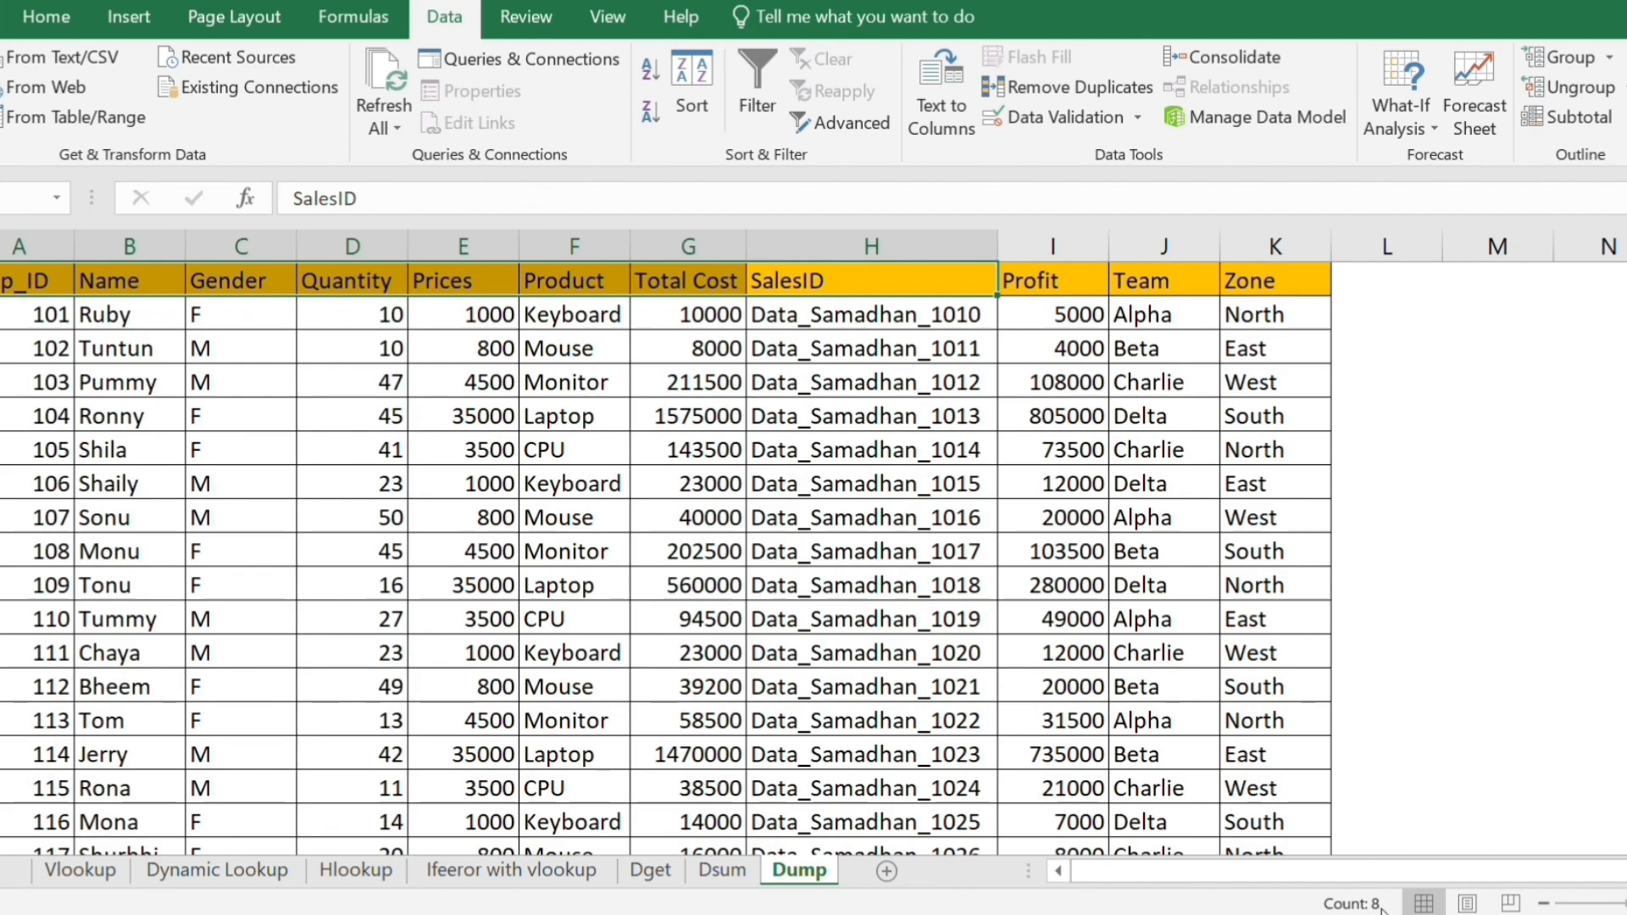
Change the column index in the Vlookup sheet's G5 formula to 8 for SalesID.
click(91, 870)
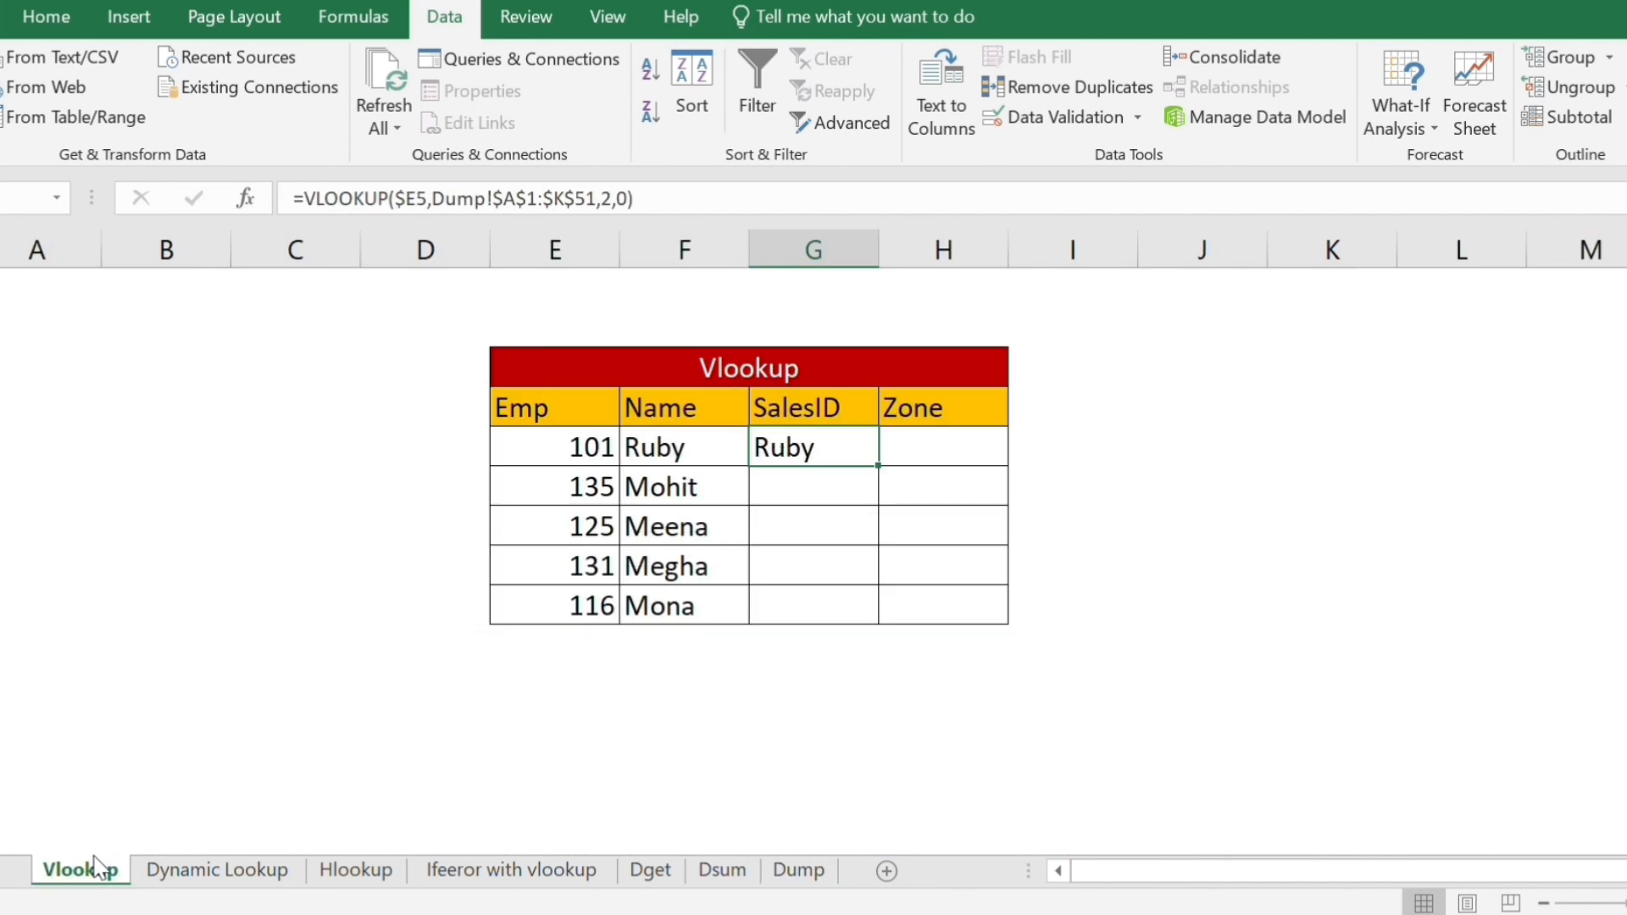
key(F2)
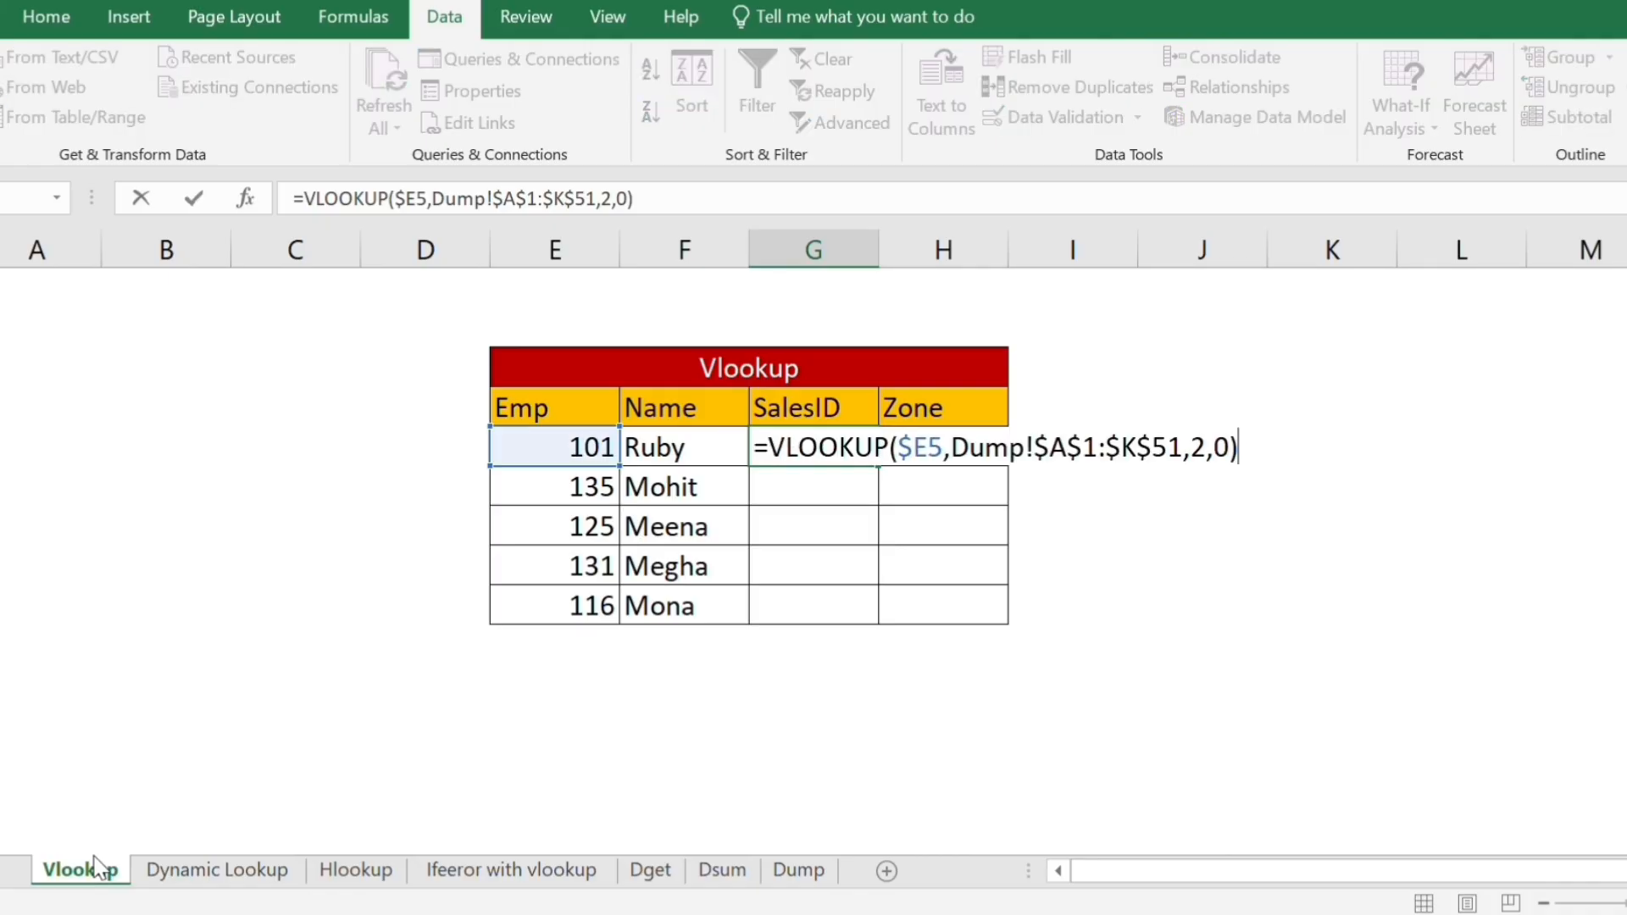
key(Left)
key(Left)
key(Left)
key(BackSpace)
text(8)
key(Return)
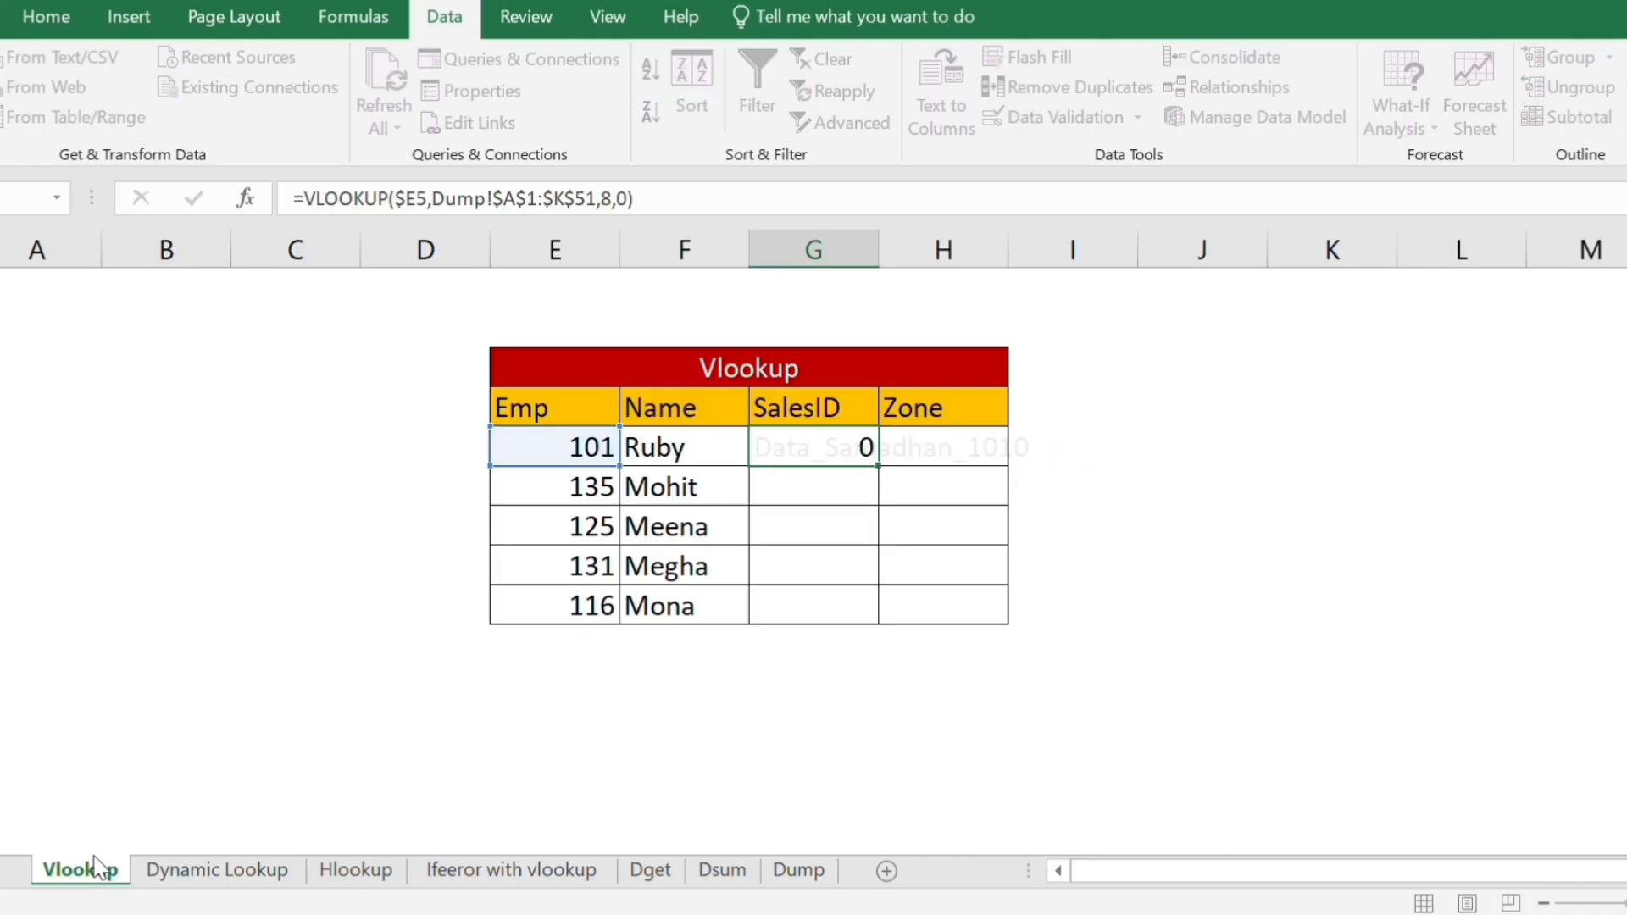
Copy the SalesID formula from G5 into the first Zone cell, H5.
key(Up)
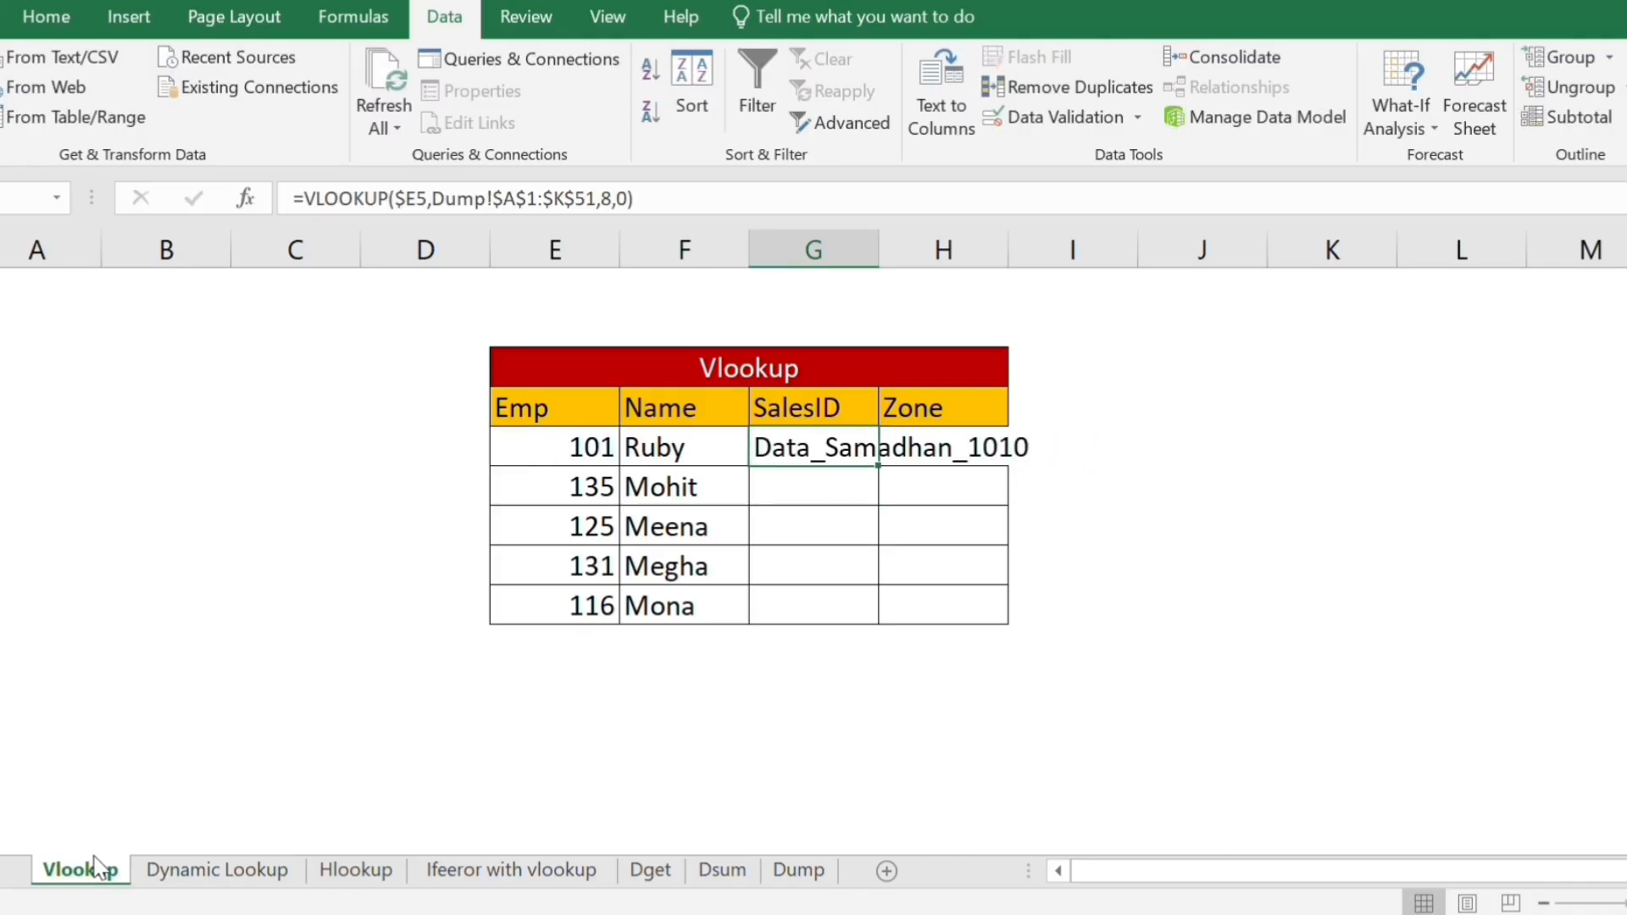
key(ctrl+c)
key(Right)
key(ctrl+v)
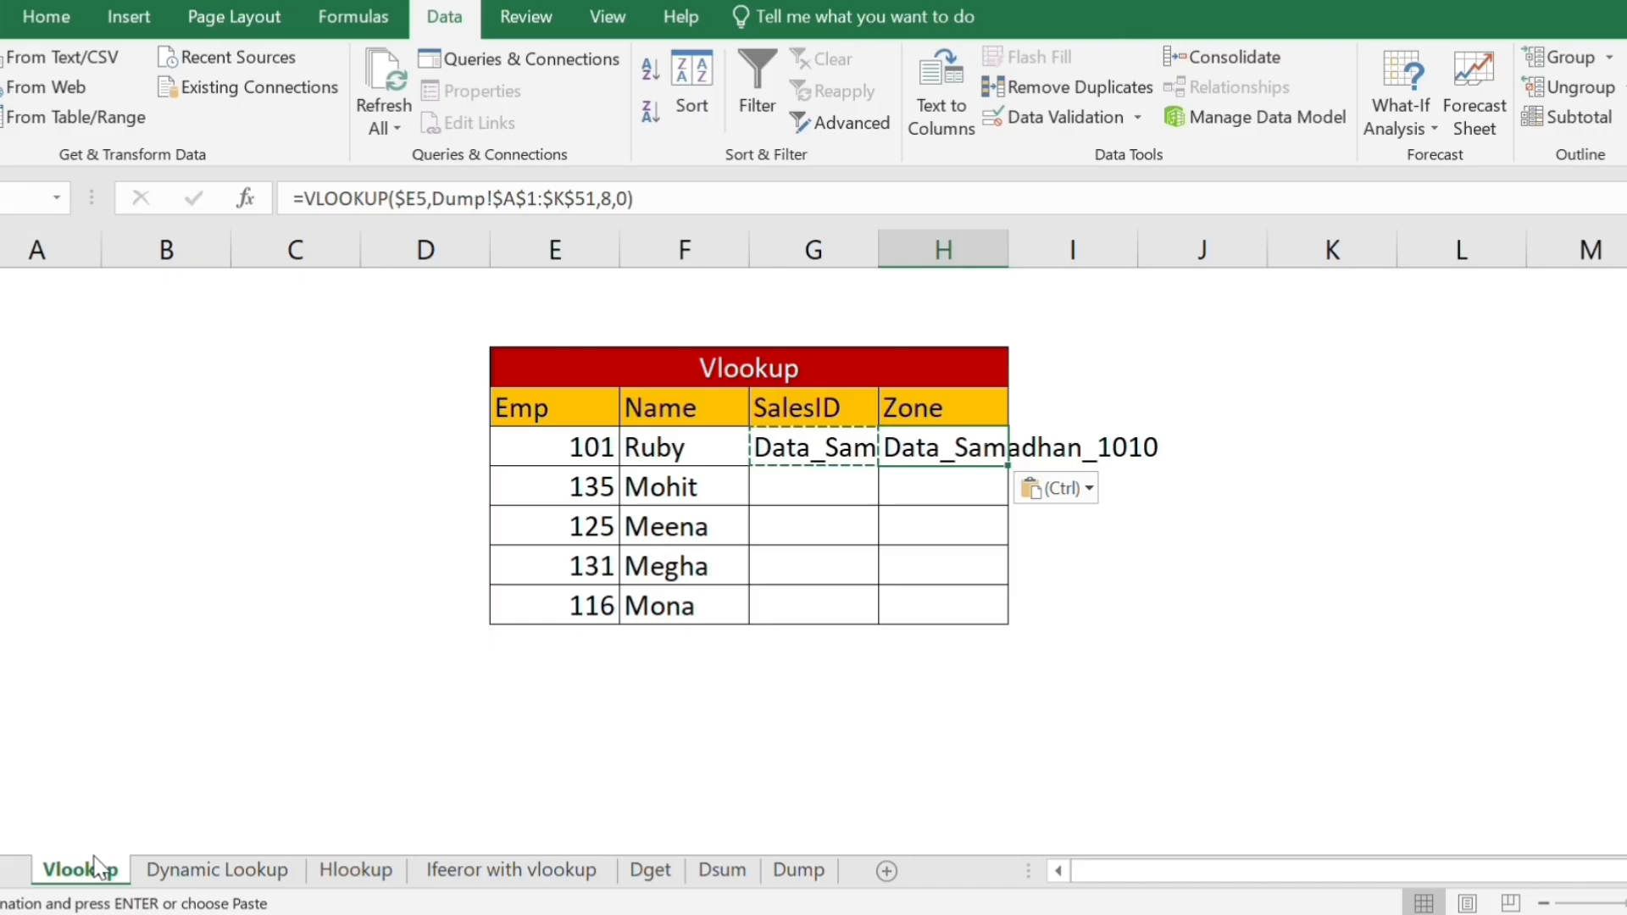
Count the Dump sheet's header columns from the first column through Zone to determine its column index.
key(Escape)
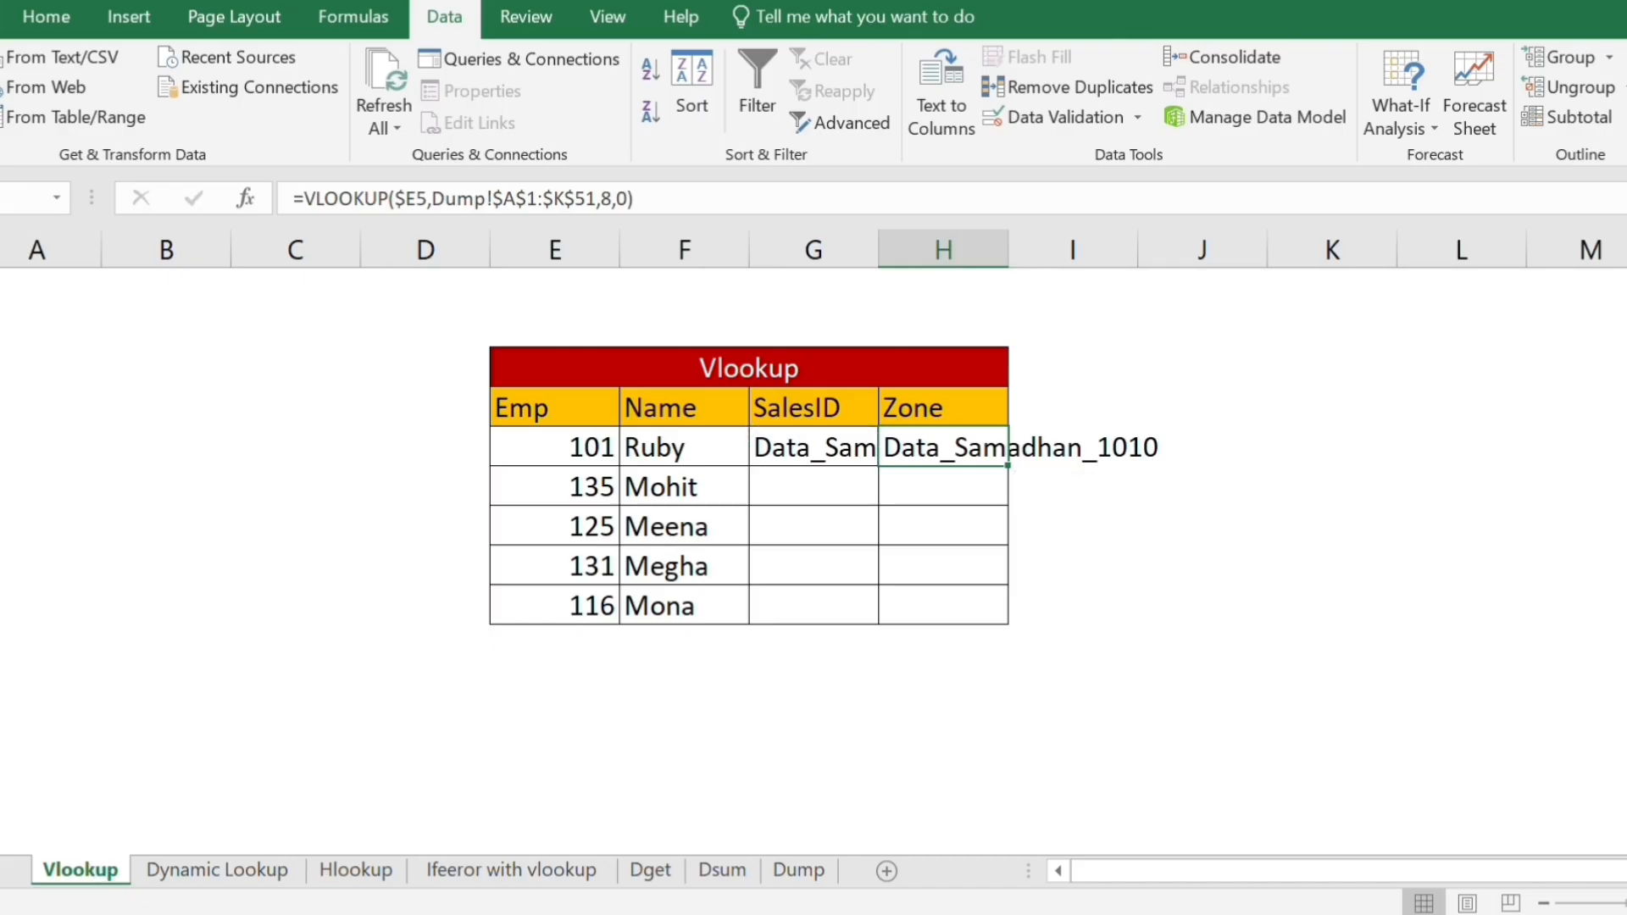
click(798, 871)
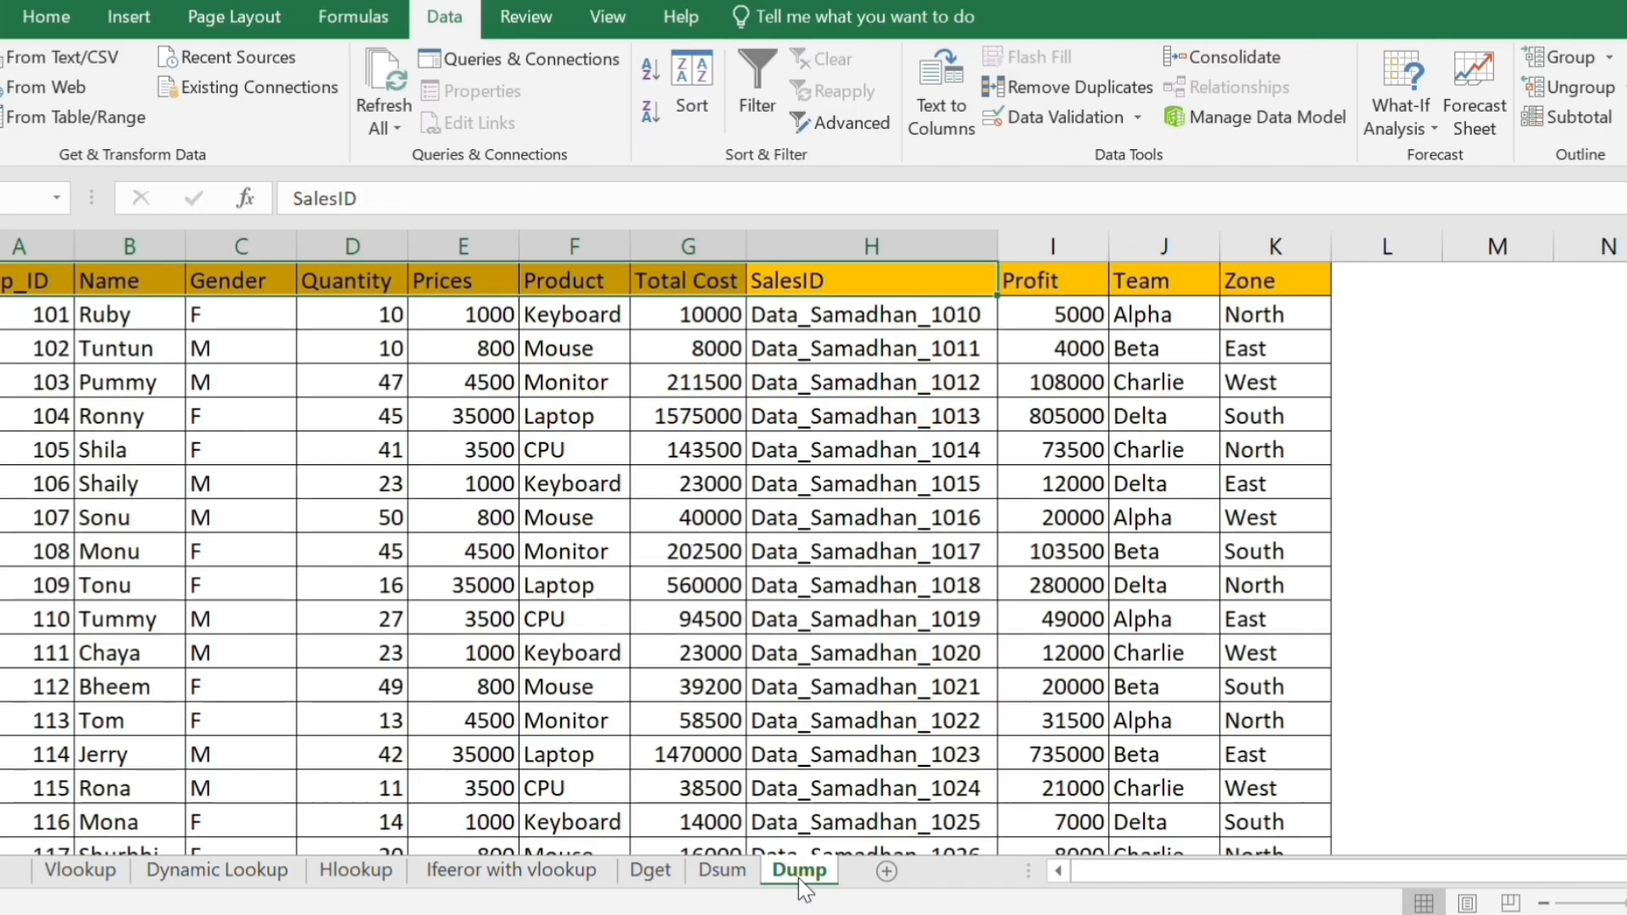
click(1268, 293)
key(ctrl+shift+Left)
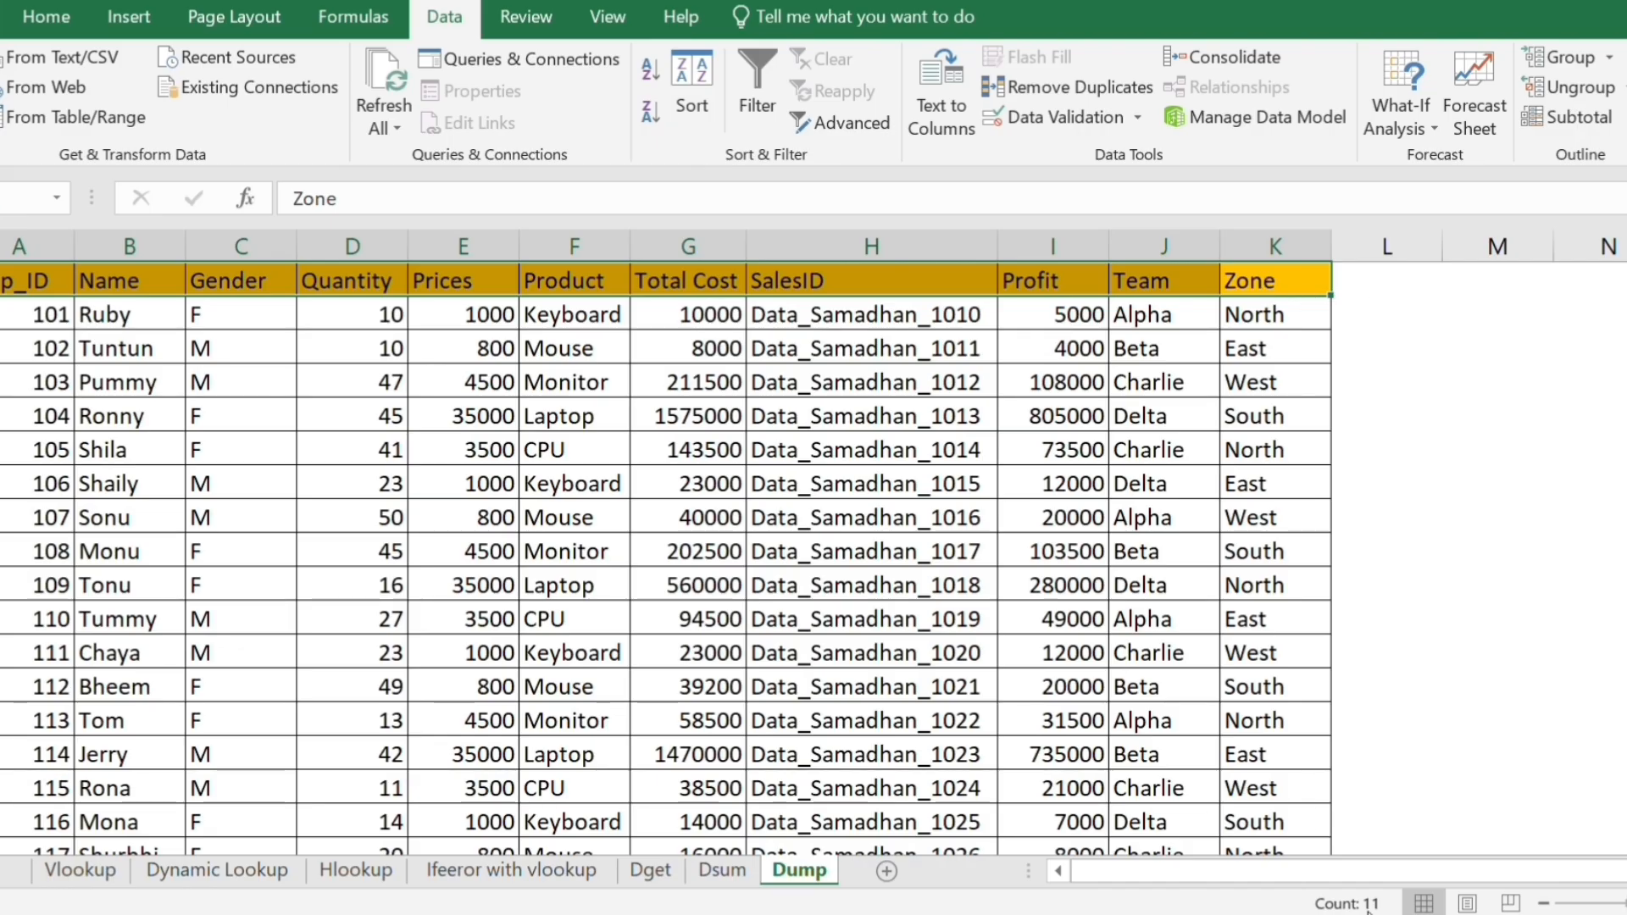
Change the column index in the Vlookup sheet's H5 formula to 11 for Zone.
click(71, 881)
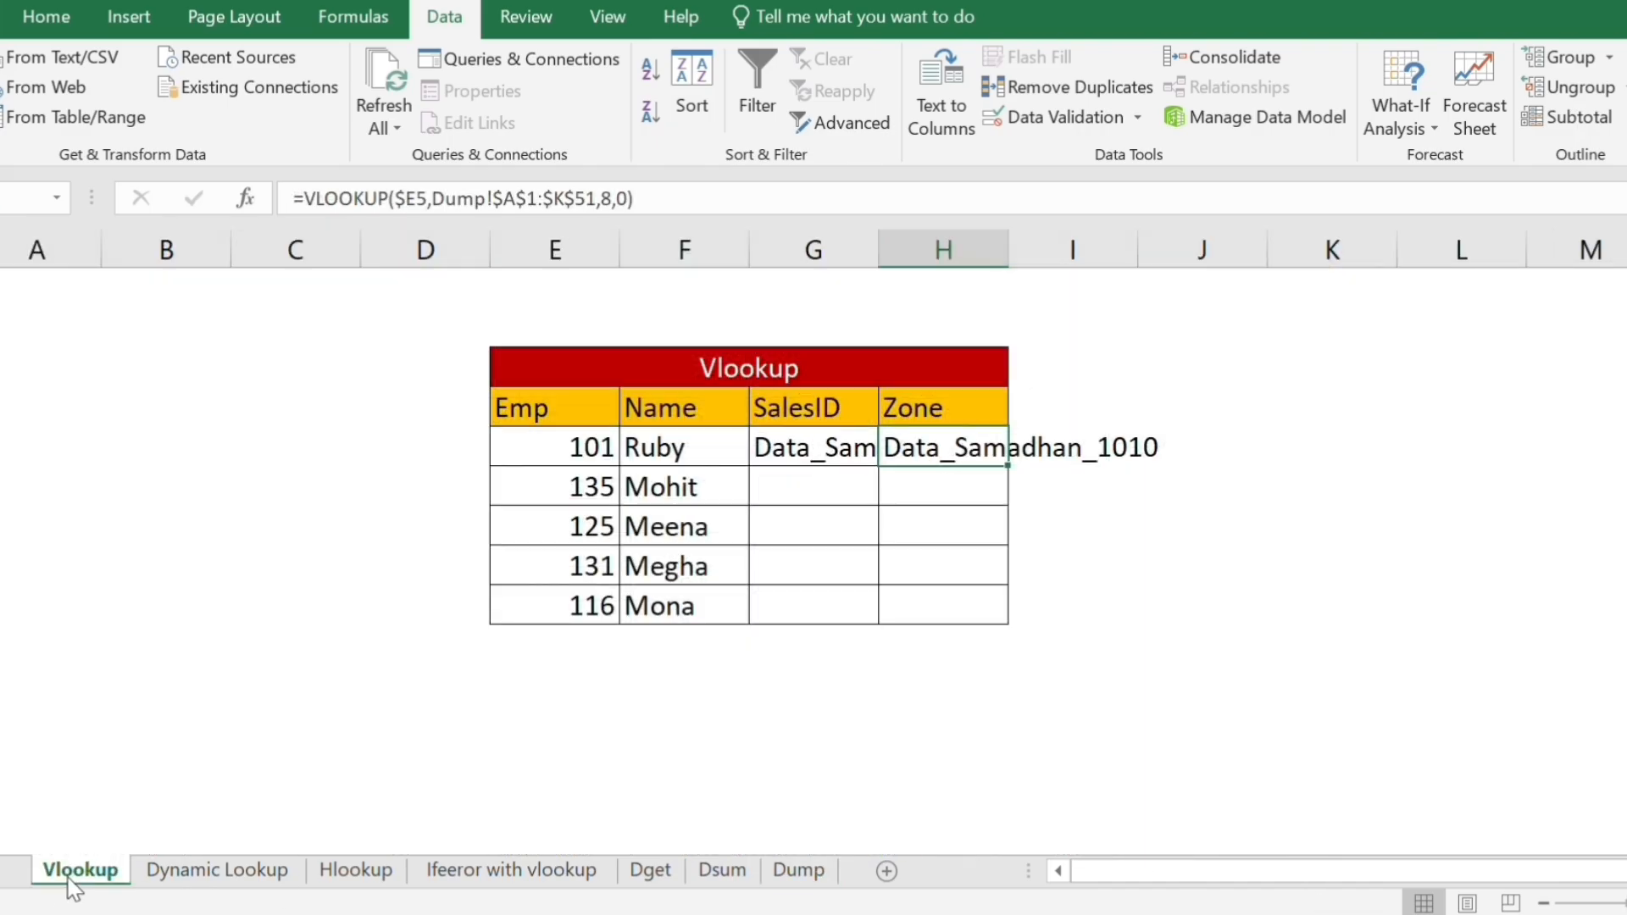
key(F2)
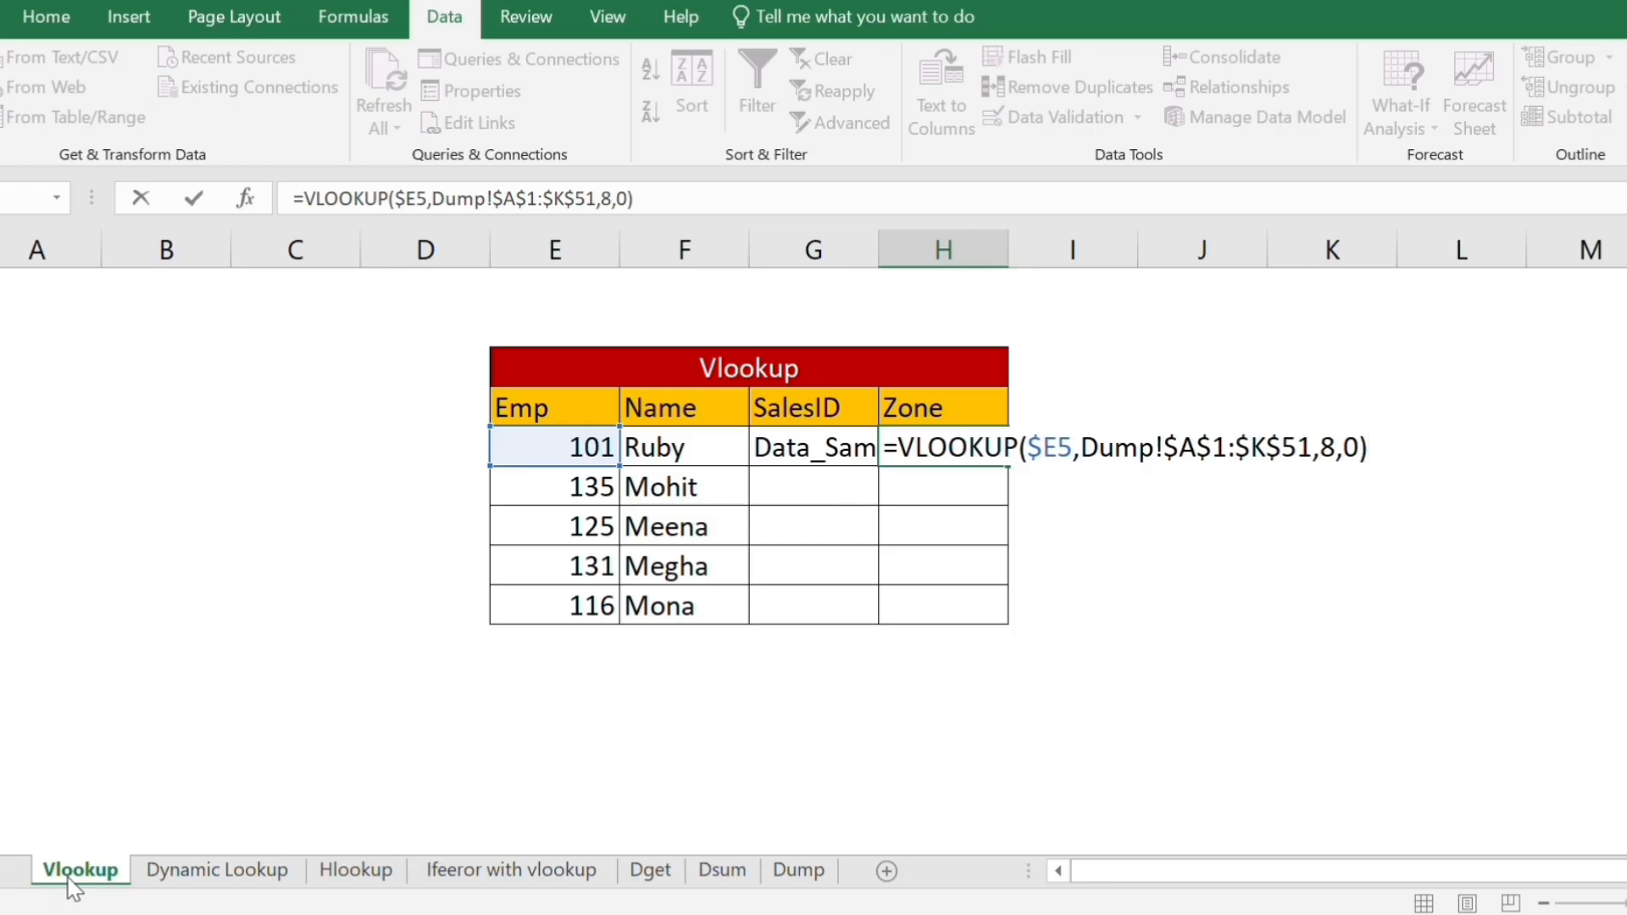
key(Left)
key(Left)
key(Left)
key(BackSpace)
text(11)
key(ctrl+Return)
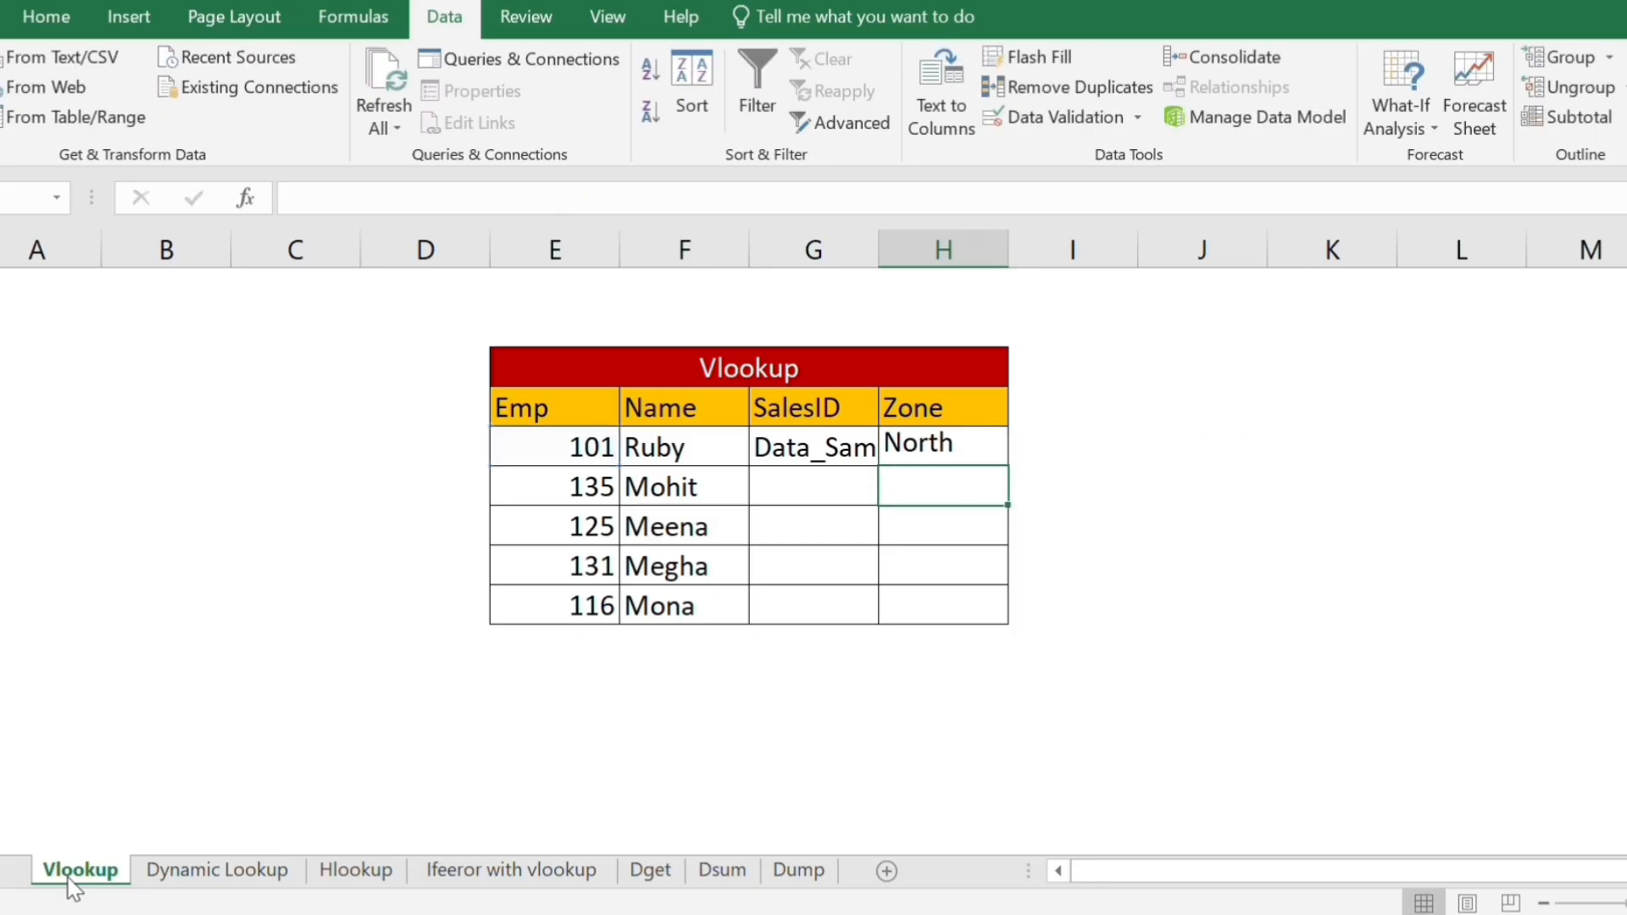
Fill the SalesID and Zone formulas from G5:H5 down through row 9 and autofit column G to its contents.
key(shift+Left)
key(ctrl+q)
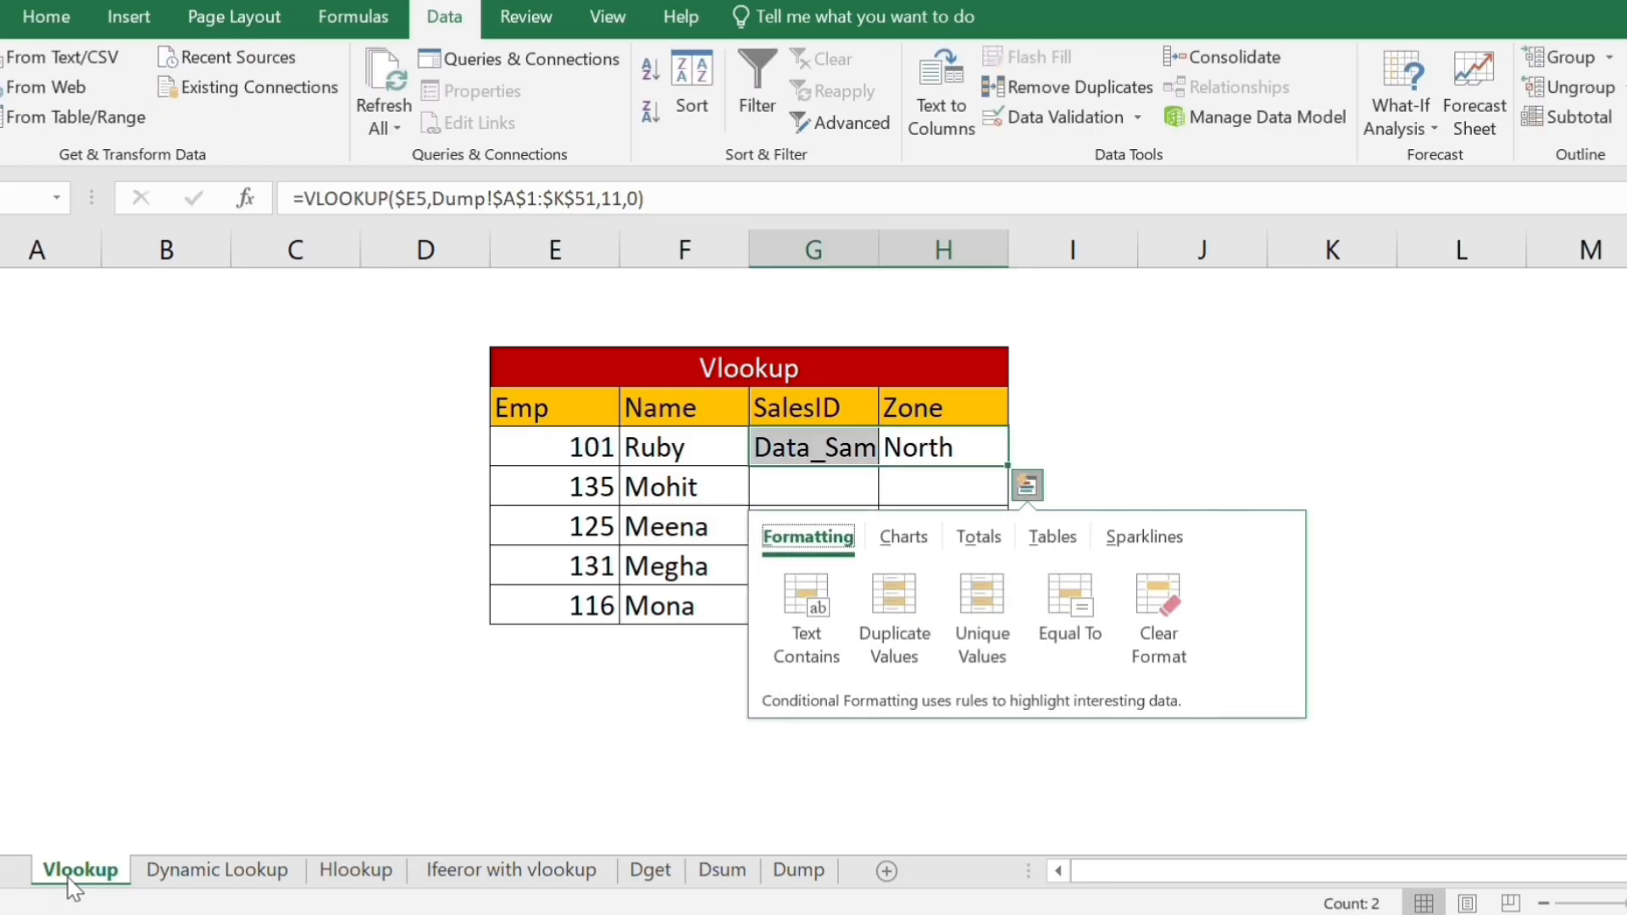
key(Escape)
key(shift+Down)
key(shift+Down)
key(shift+Down)
key(shift+Down)
key(ctrl+d)
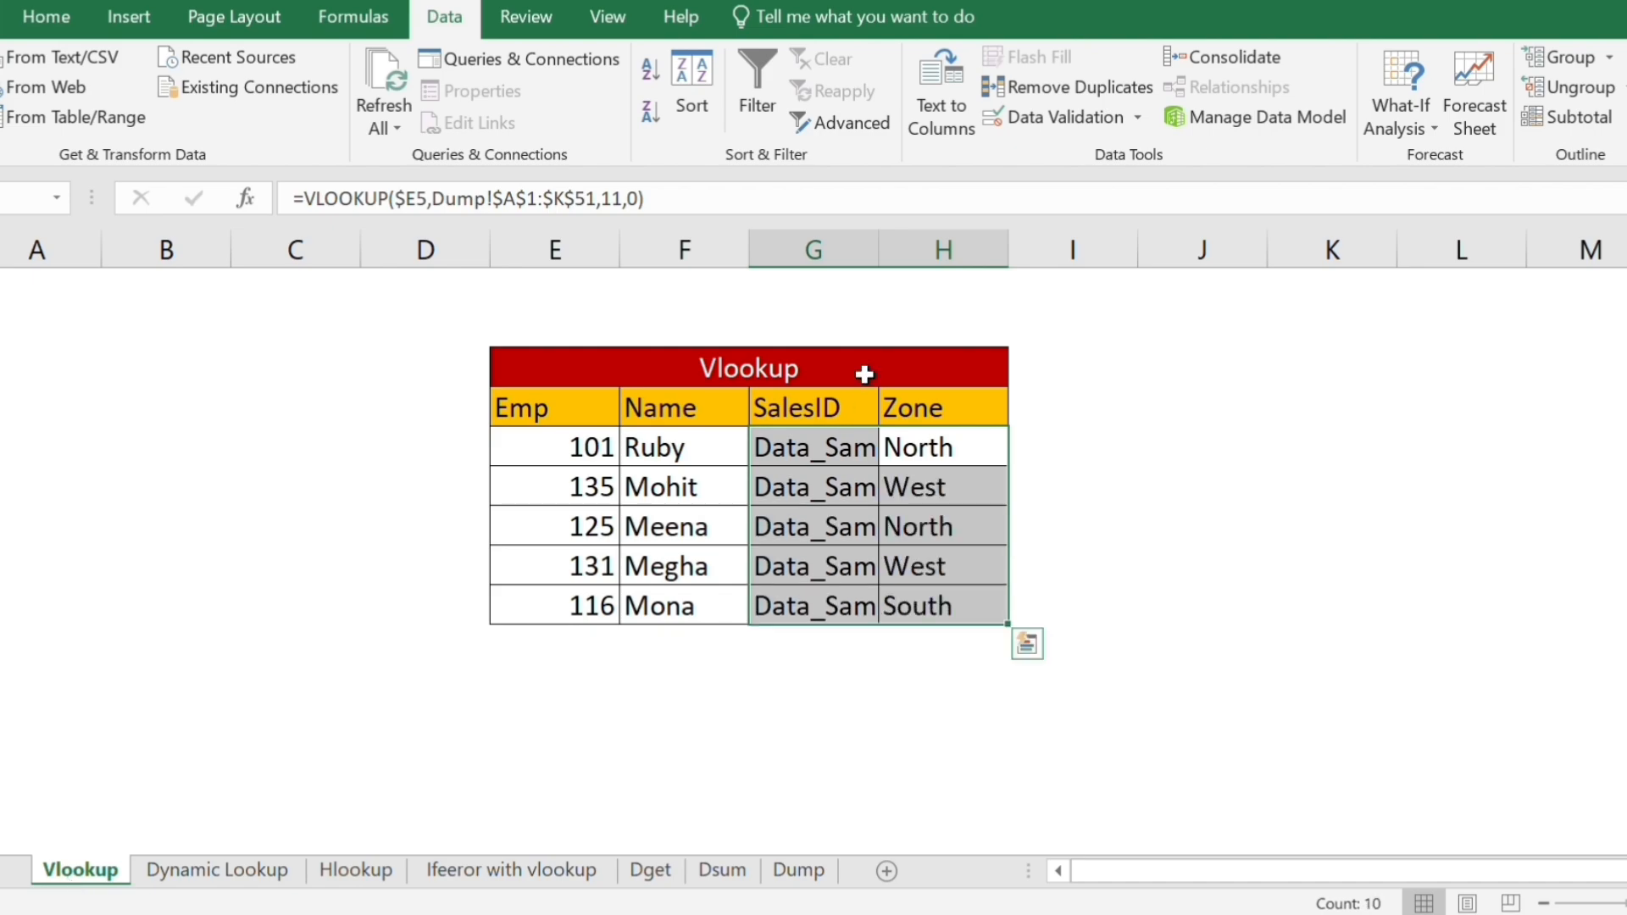
double_click(878, 241)
click(1113, 555)
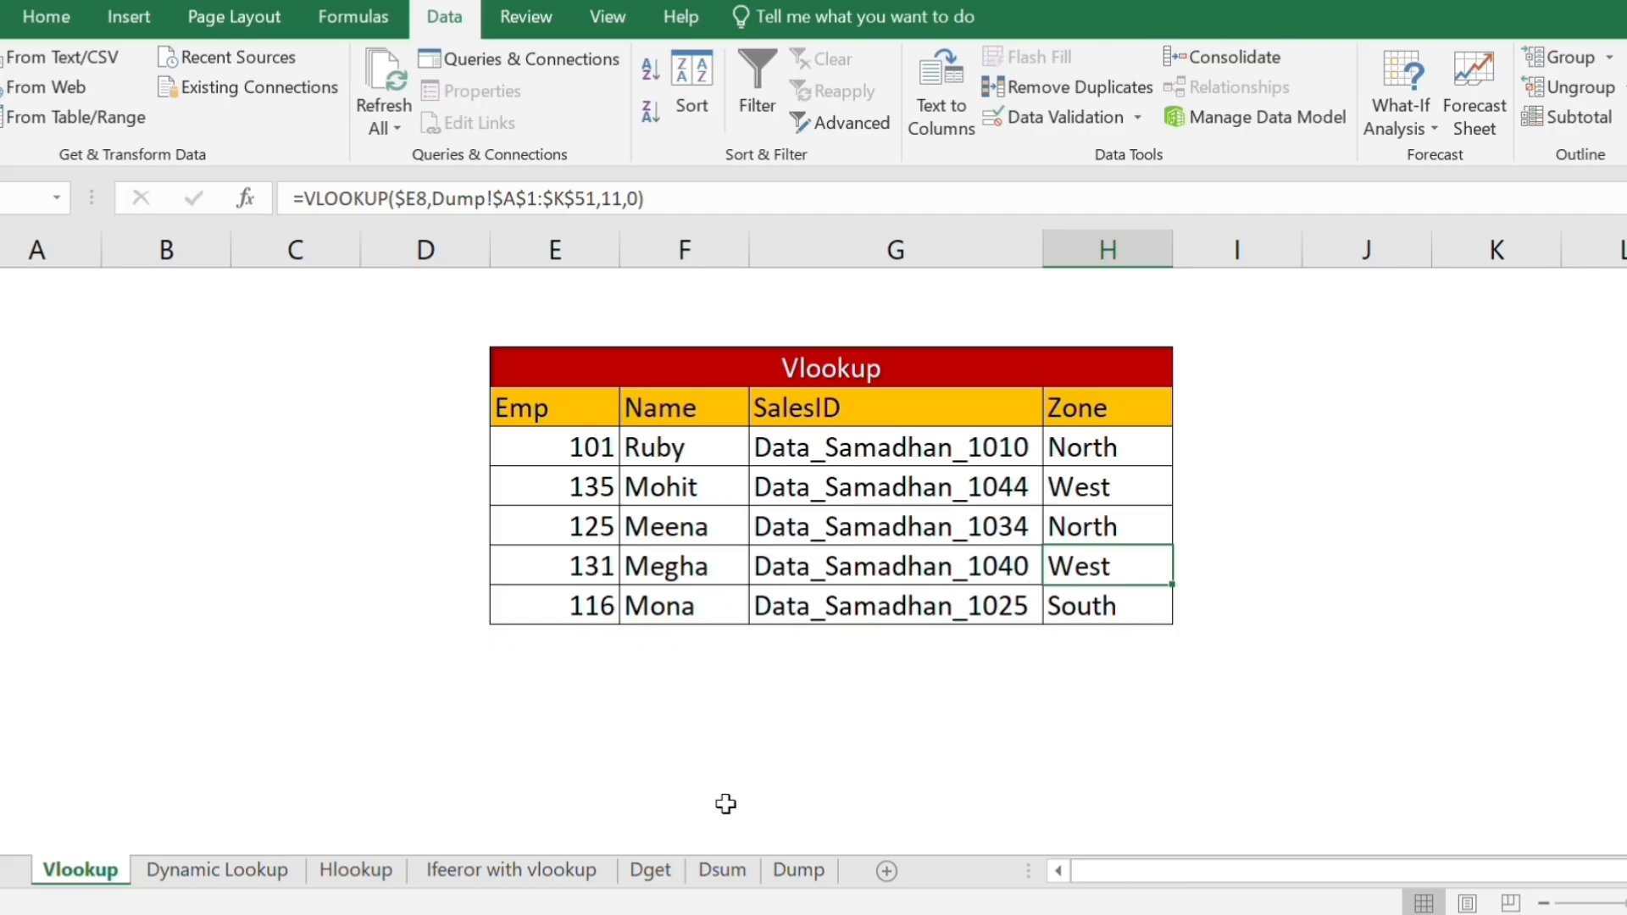
Examine where the SalesID and Name columns sit in the Dump sheet compared with the Vlookup table.
click(799, 871)
click(697, 452)
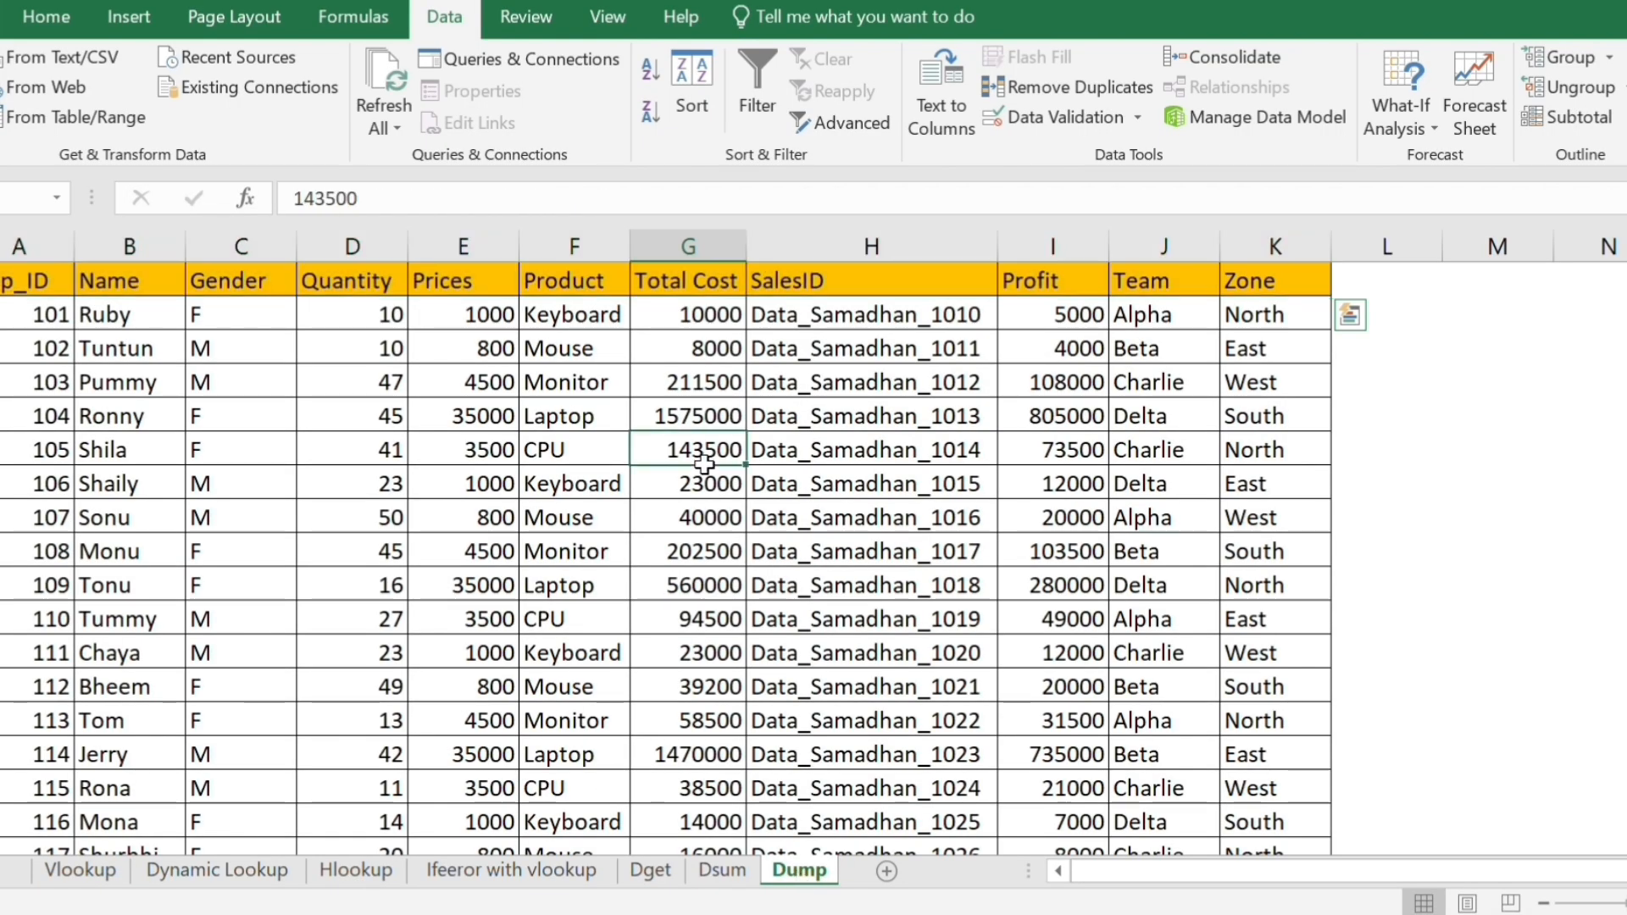
click(81, 870)
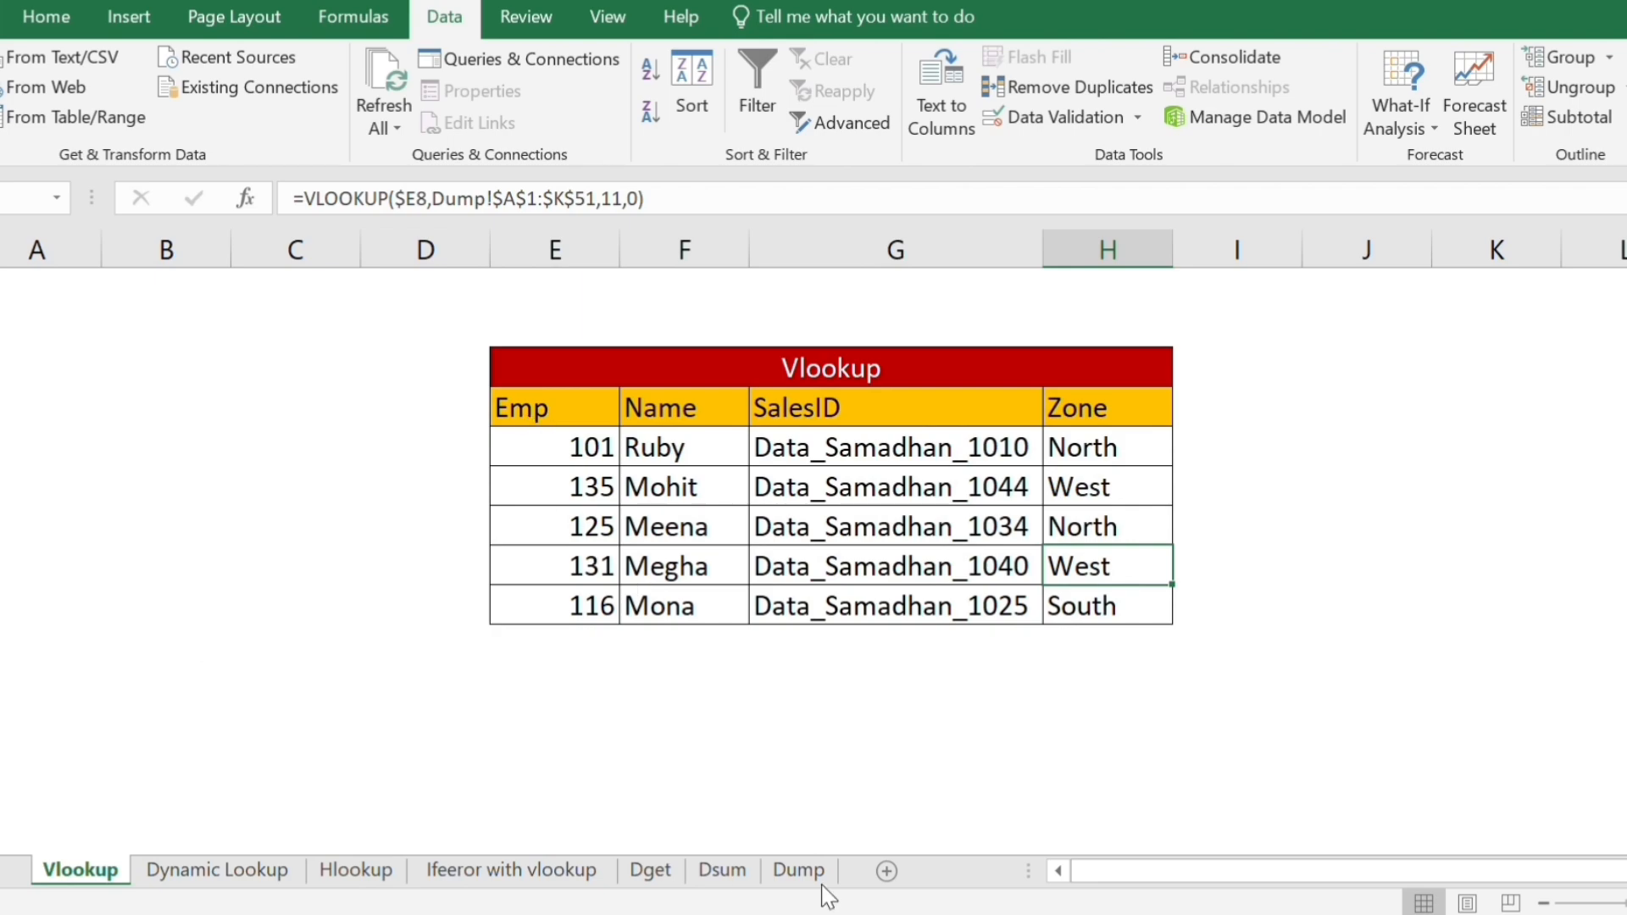
click(798, 871)
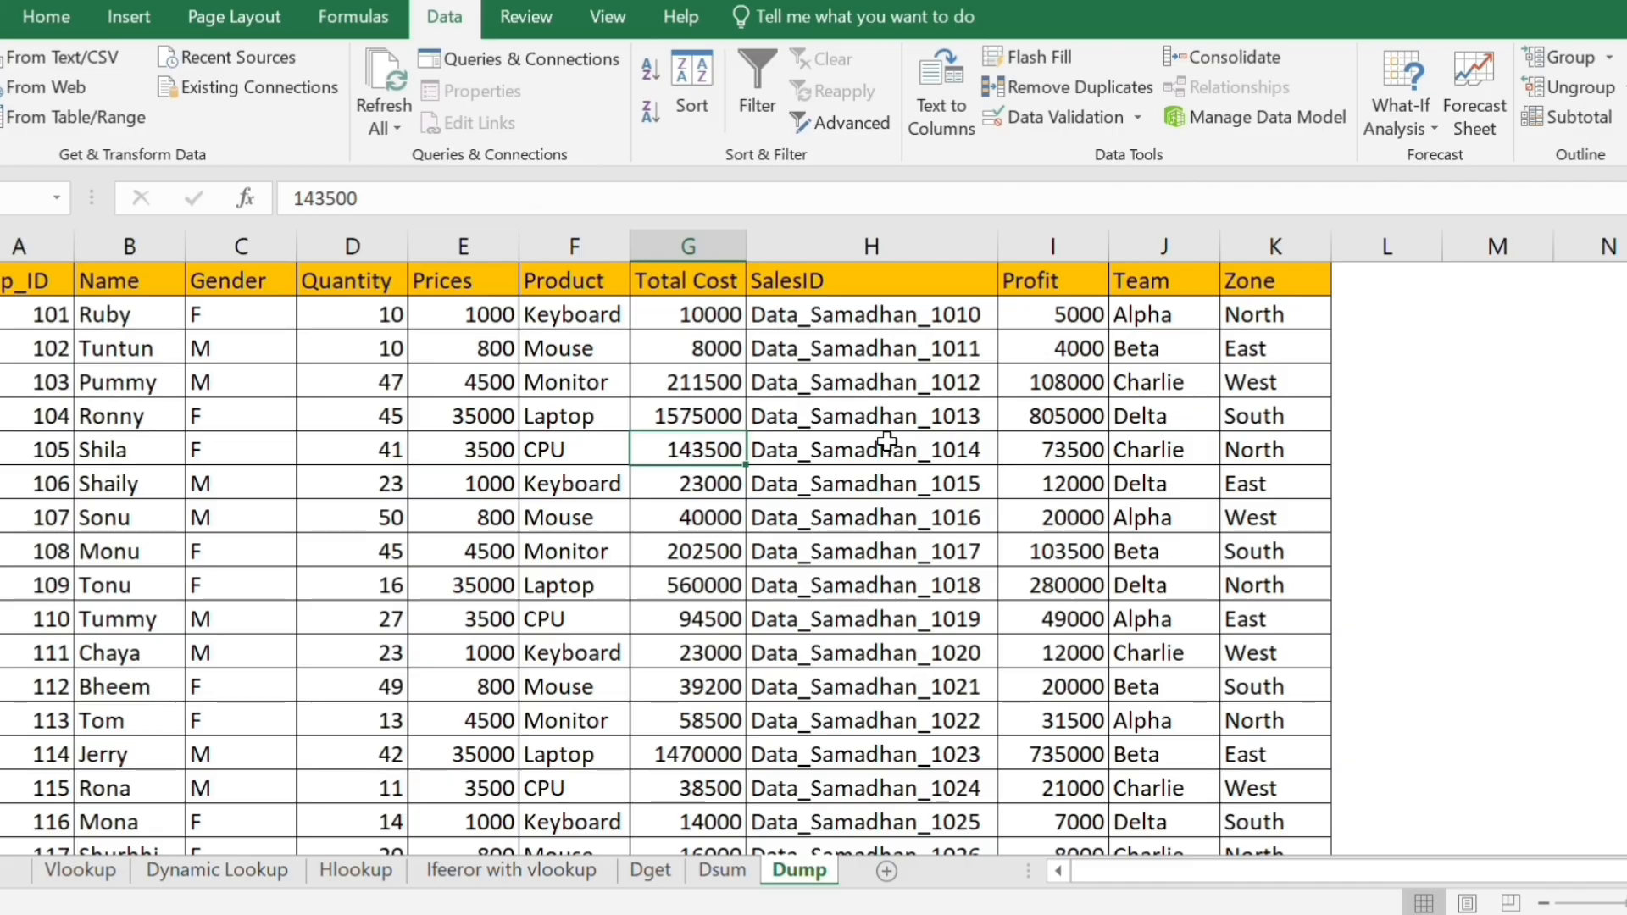
click(883, 237)
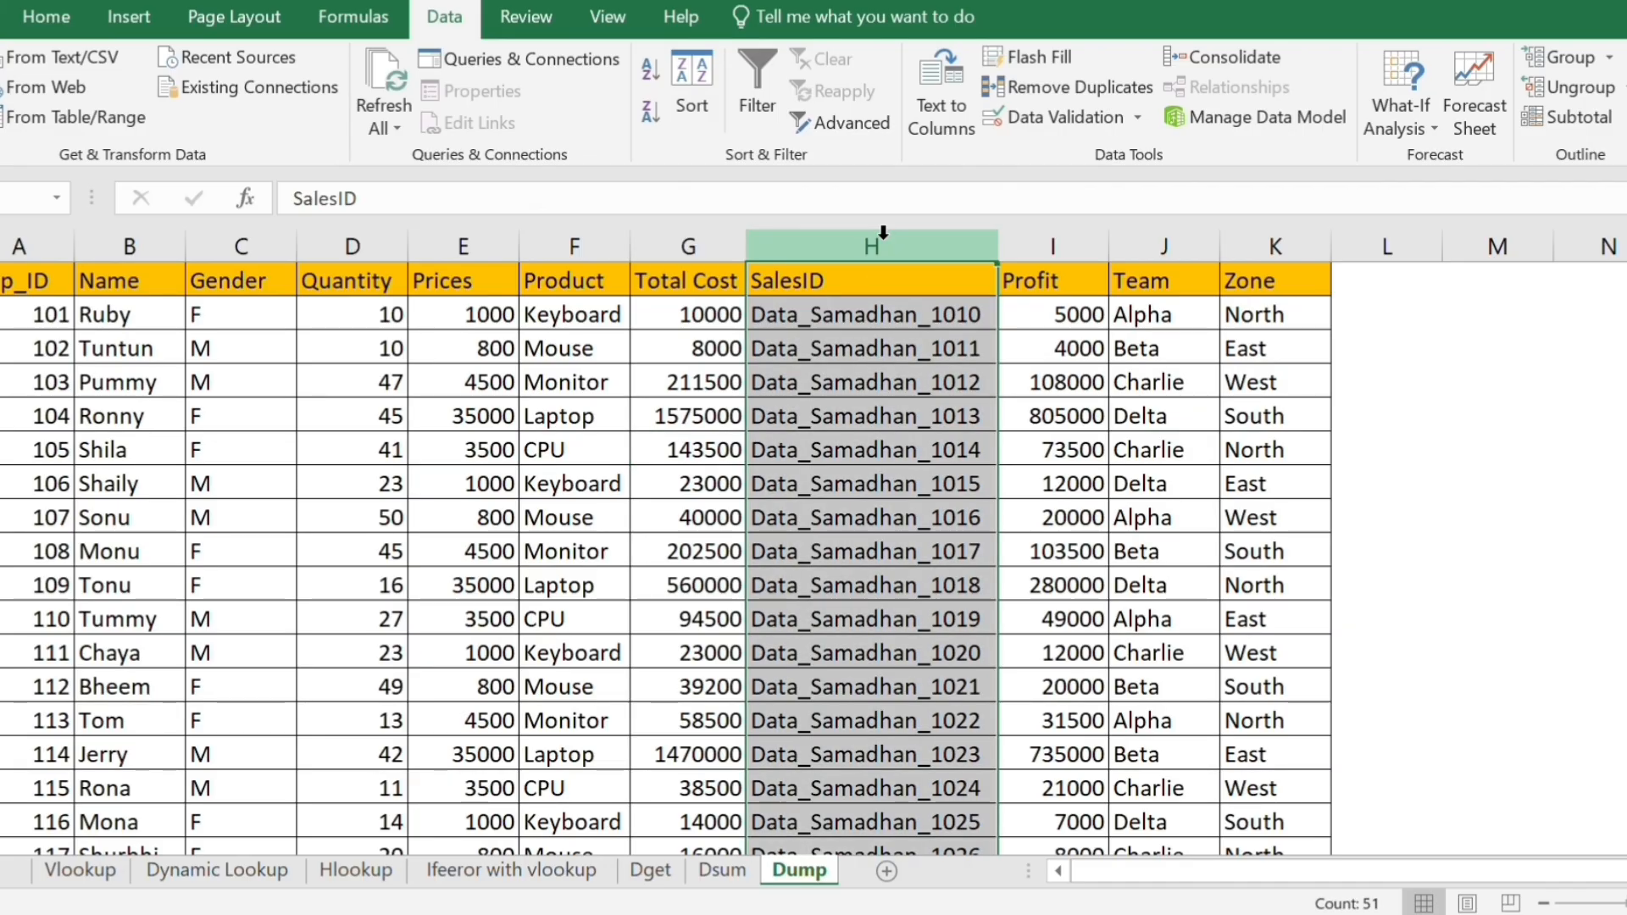
click(119, 244)
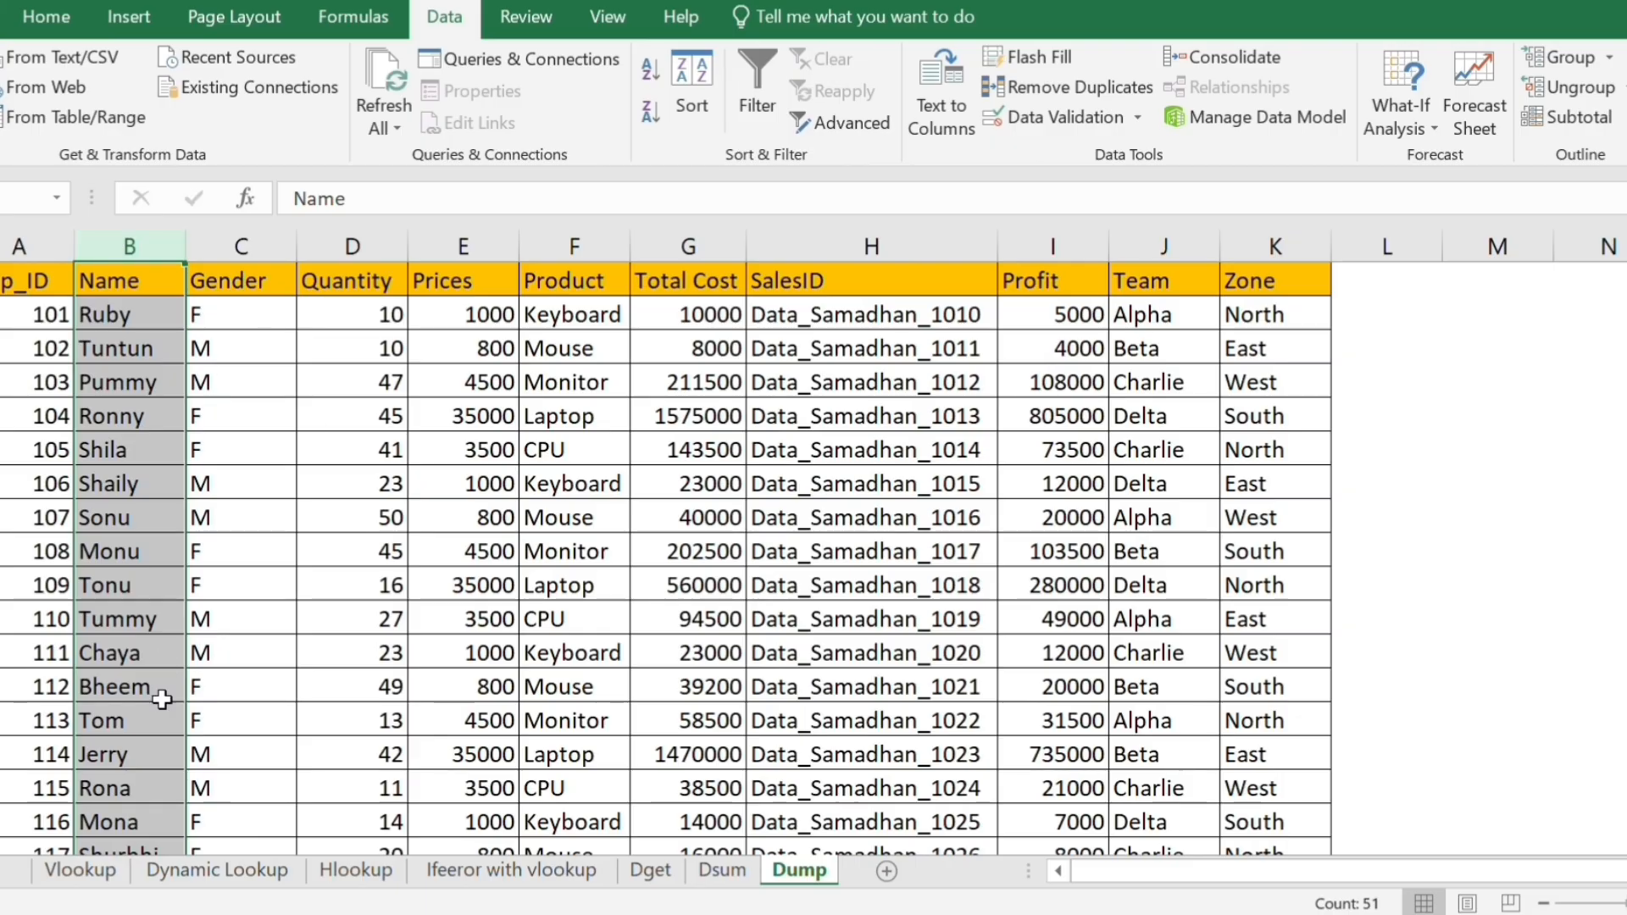
Begin an INDEX formula in the Dynamic Lookup sheet's first Quantity cell, E5, with the absolute array Dump!$A$1:$K$51.
click(241, 882)
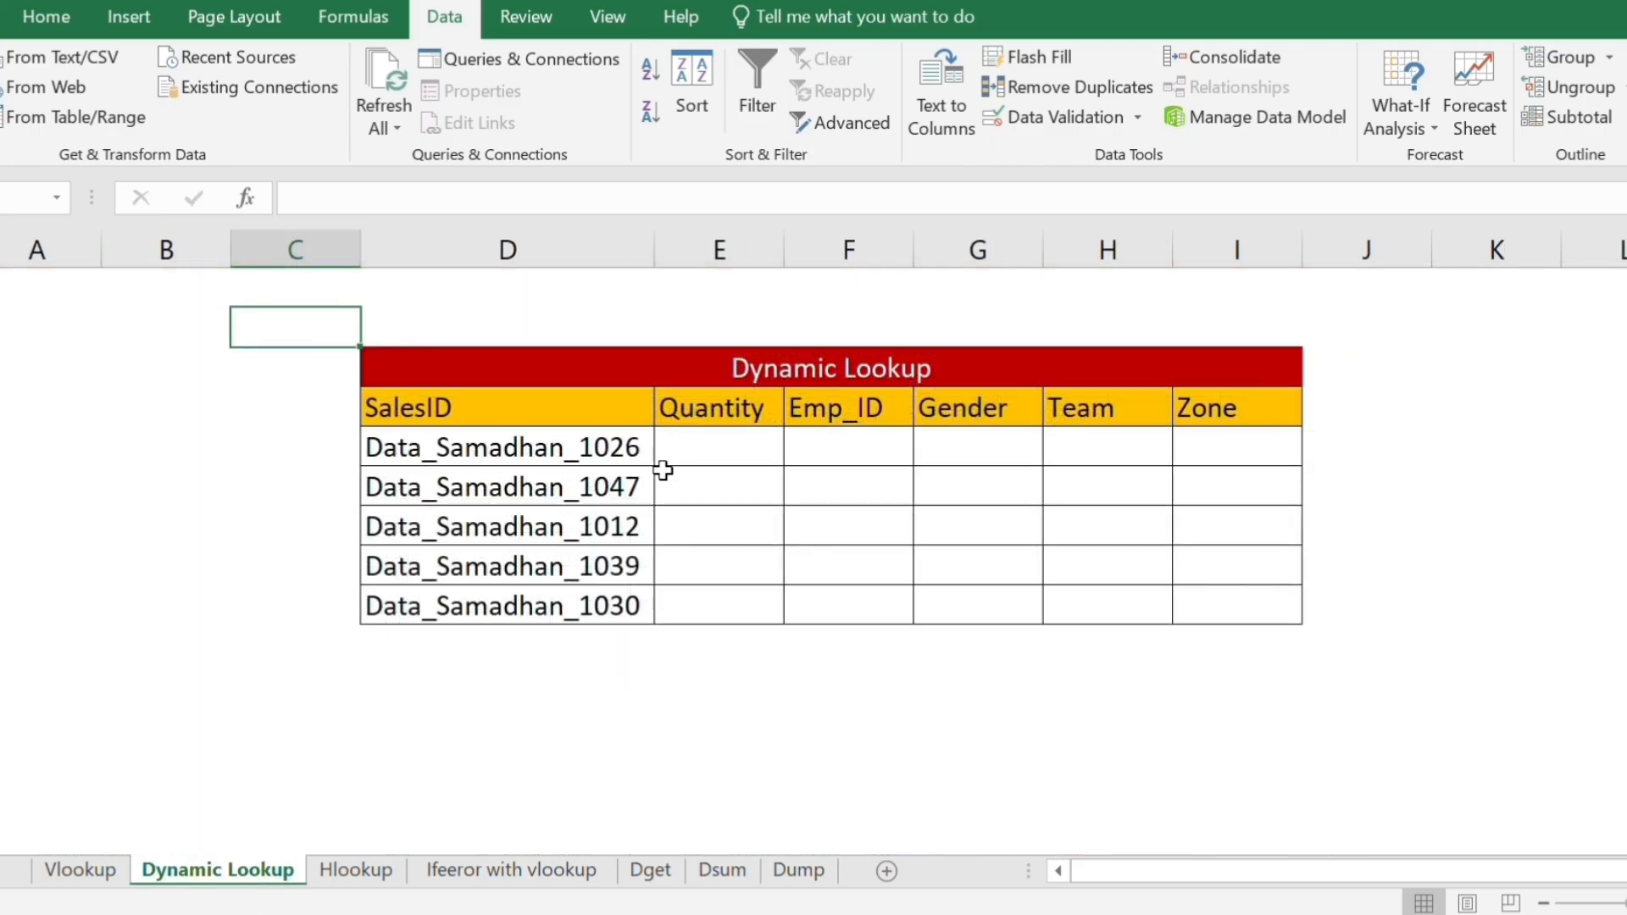
click(747, 435)
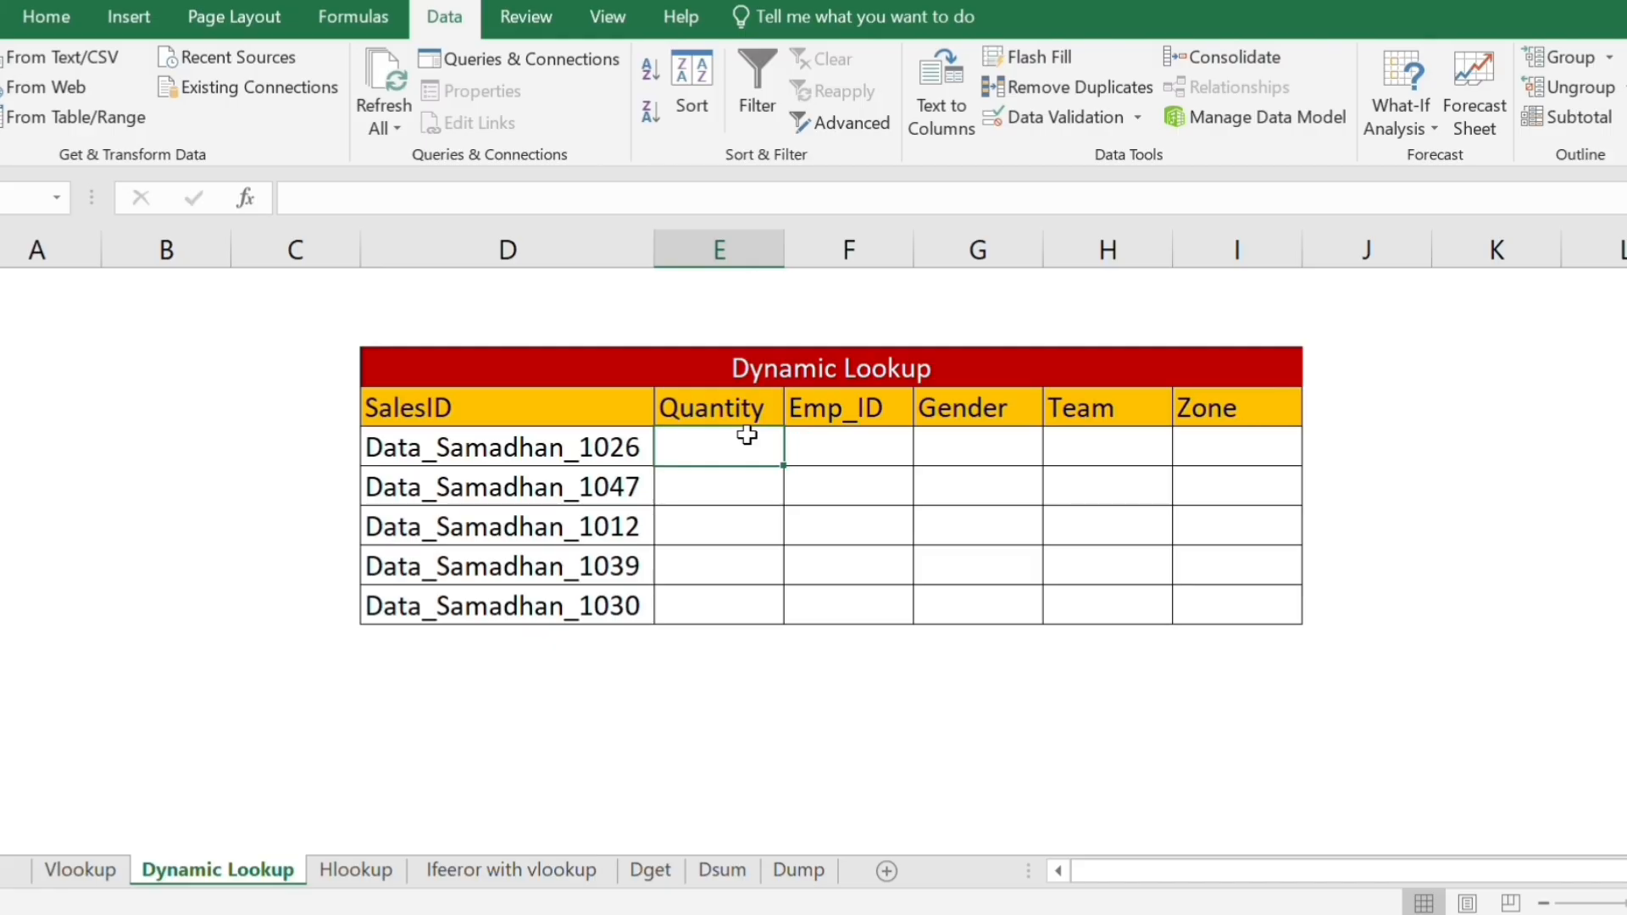
text(=)
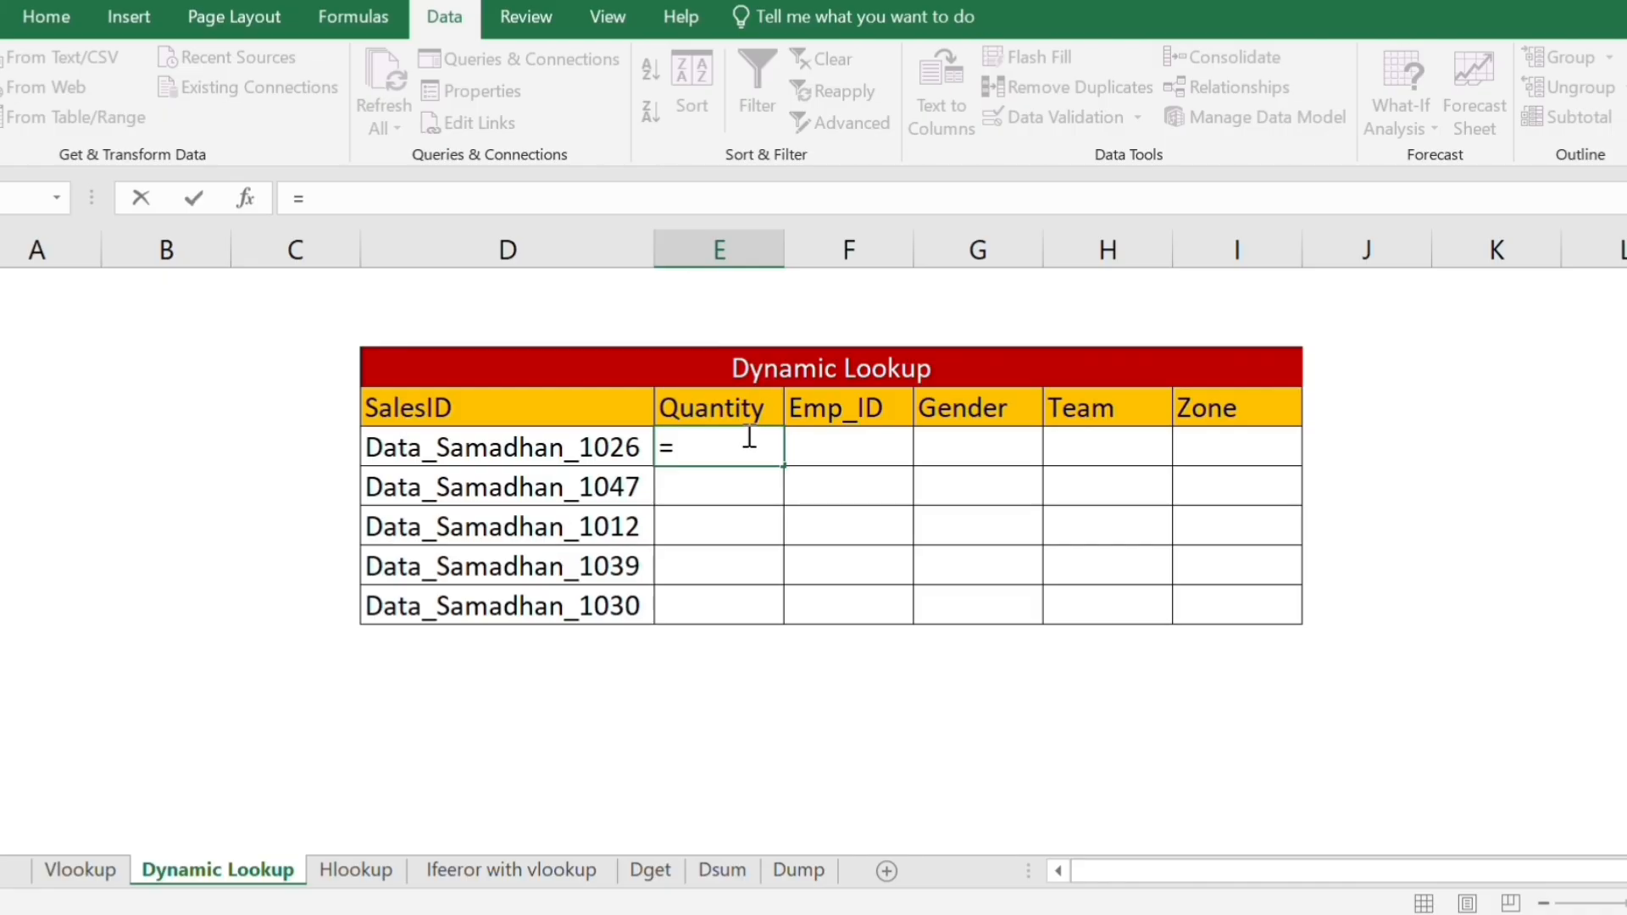
text(inde)
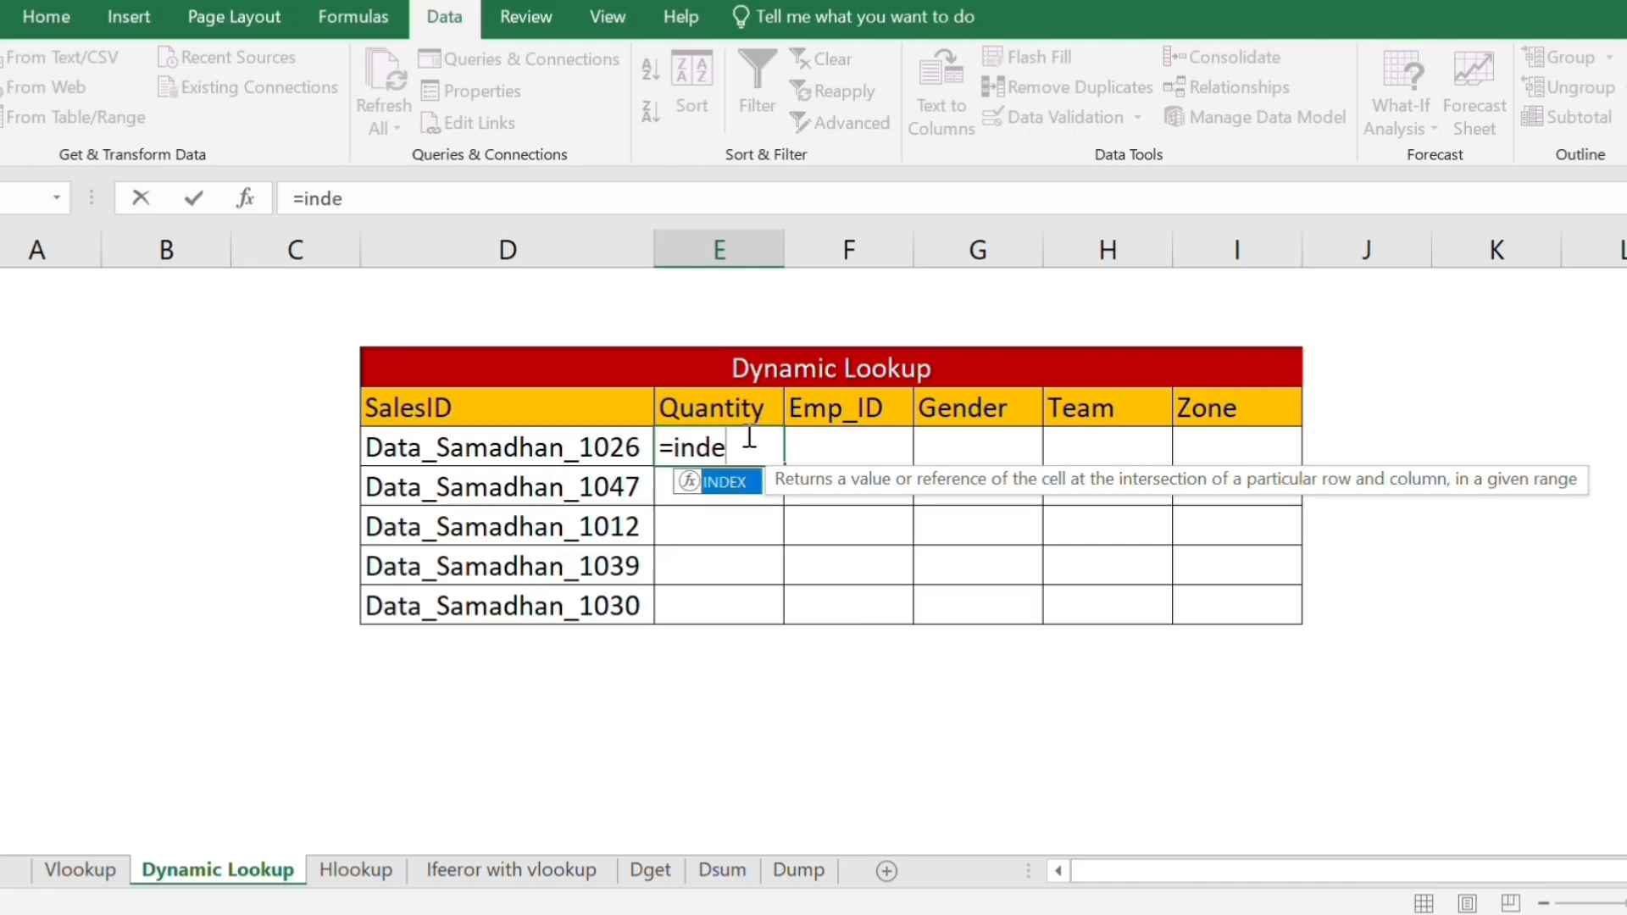
key(Tab)
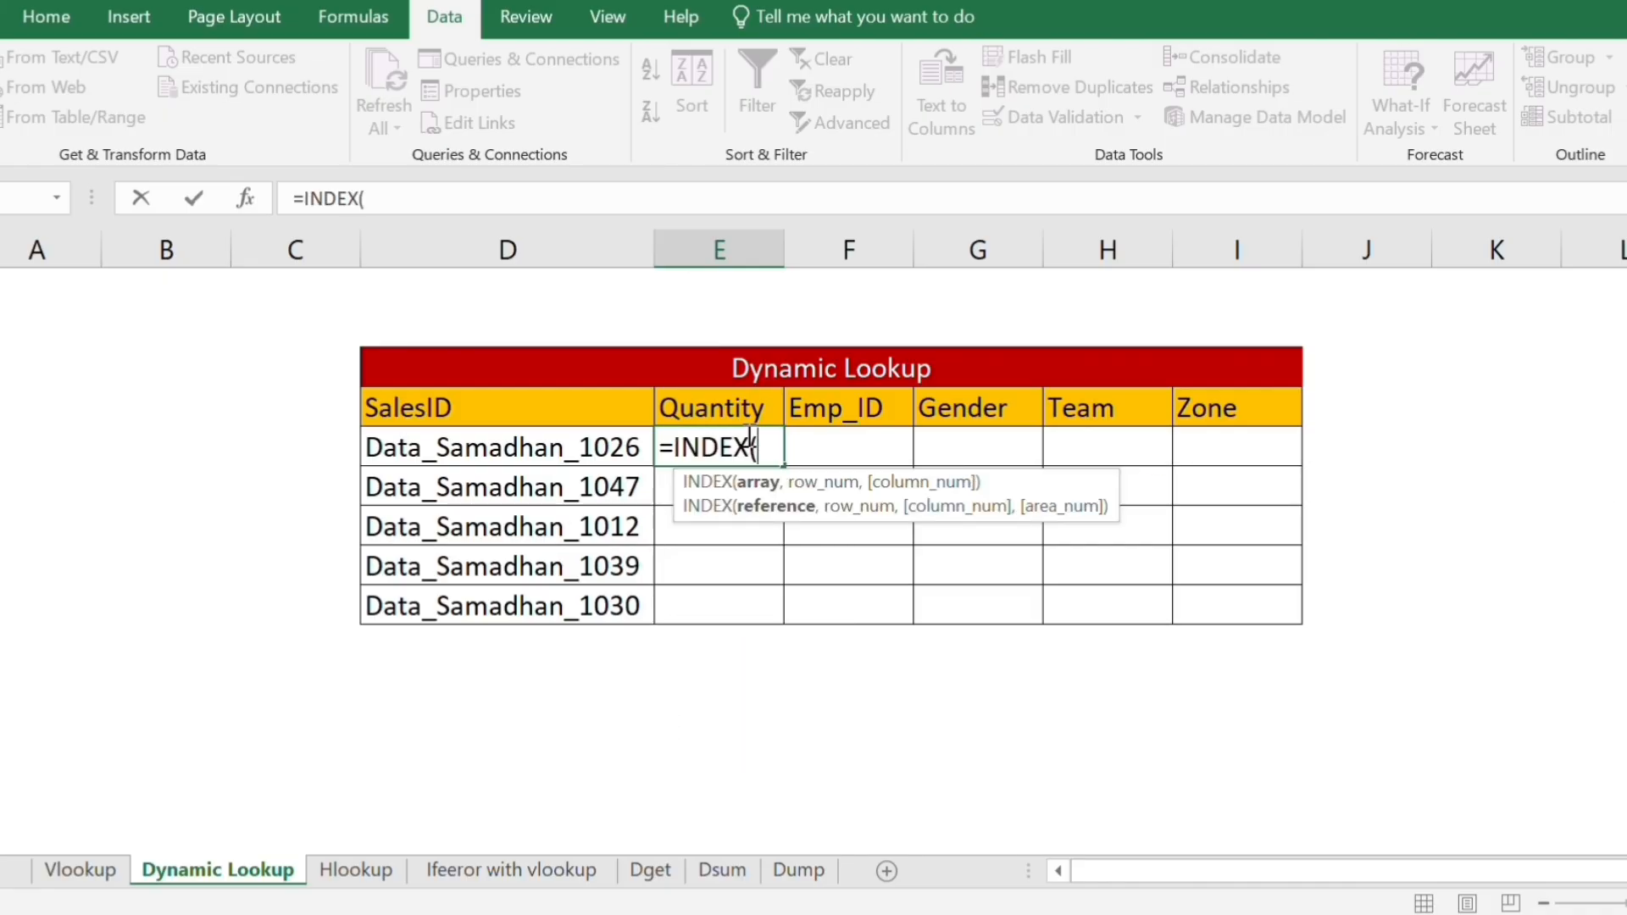
click(801, 873)
key(ctrl+a)
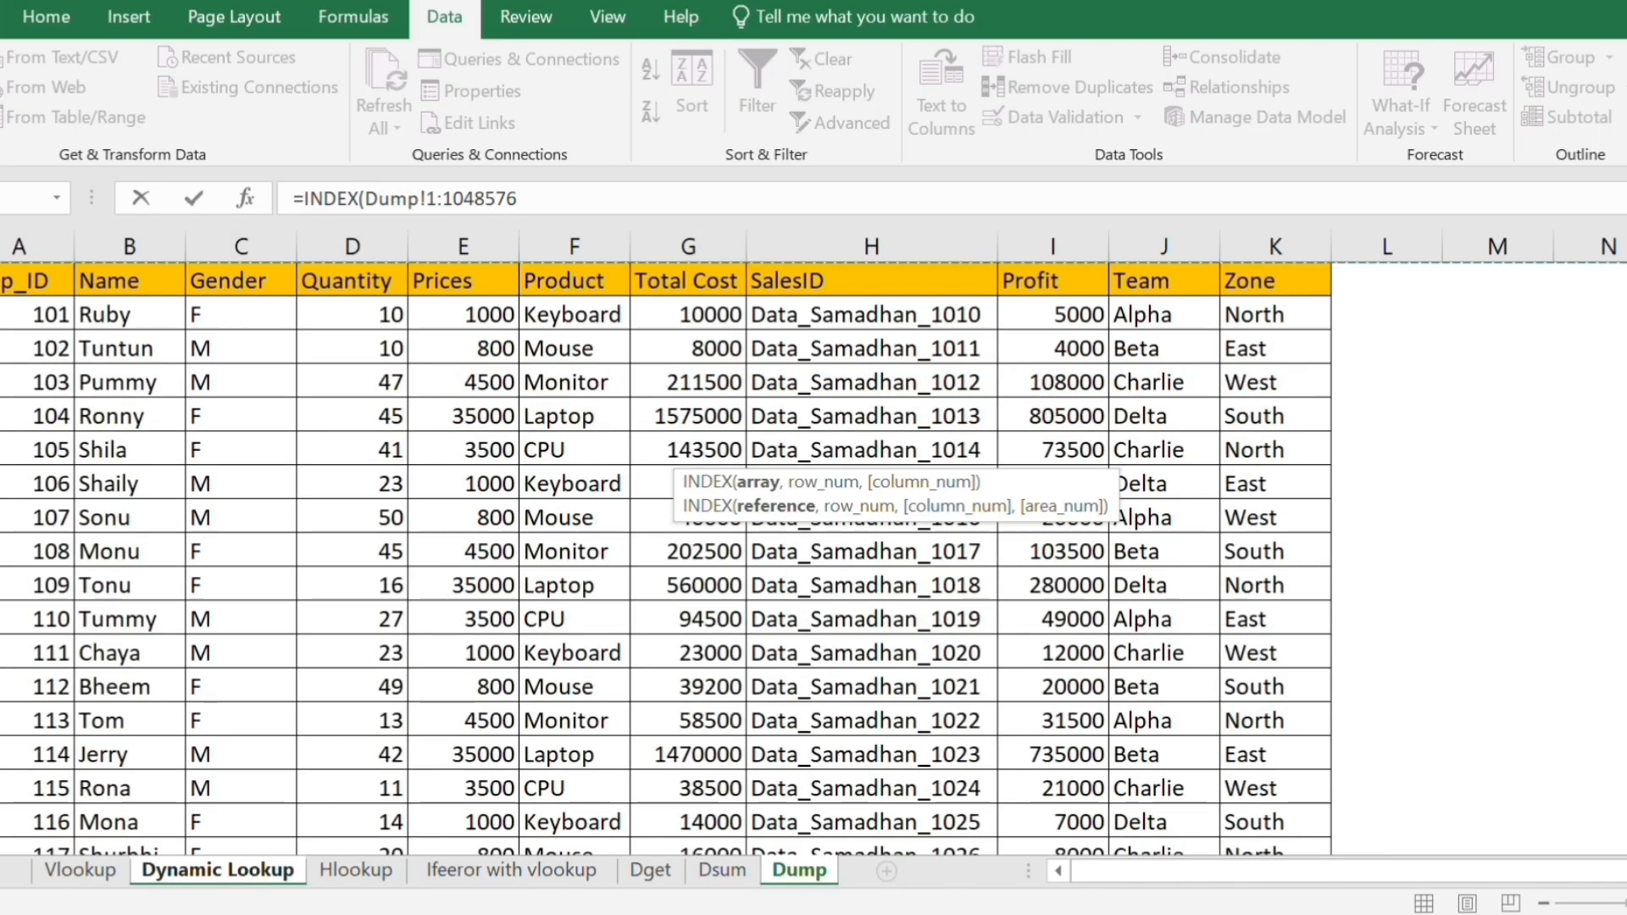
click(26, 281)
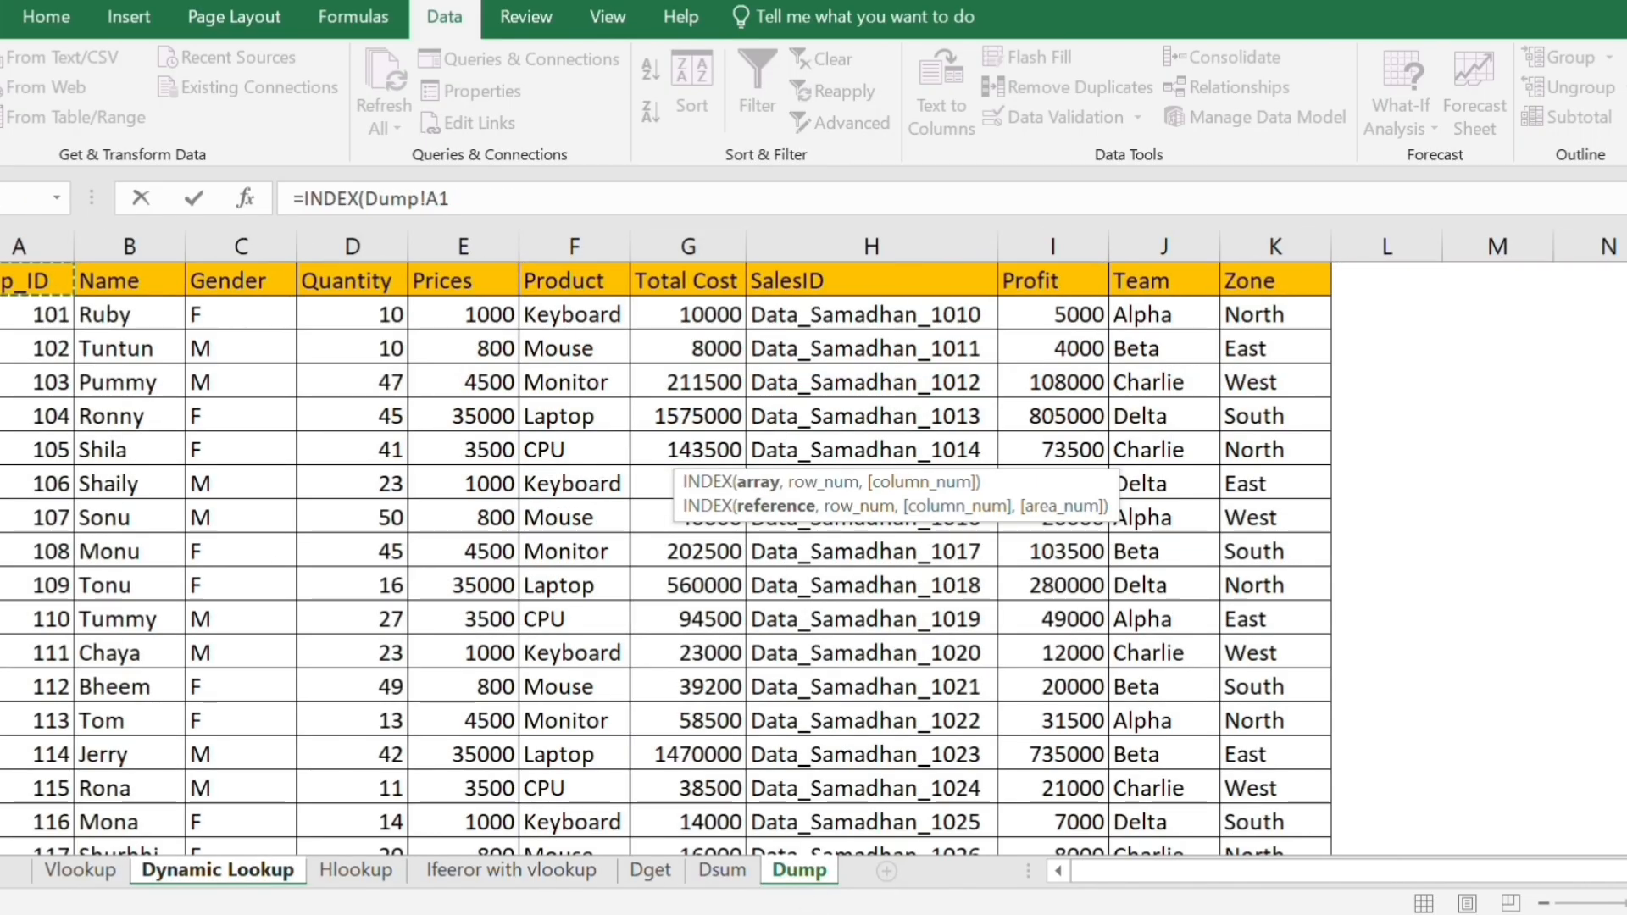
drag(26, 281, 1329, 839)
key(F4)
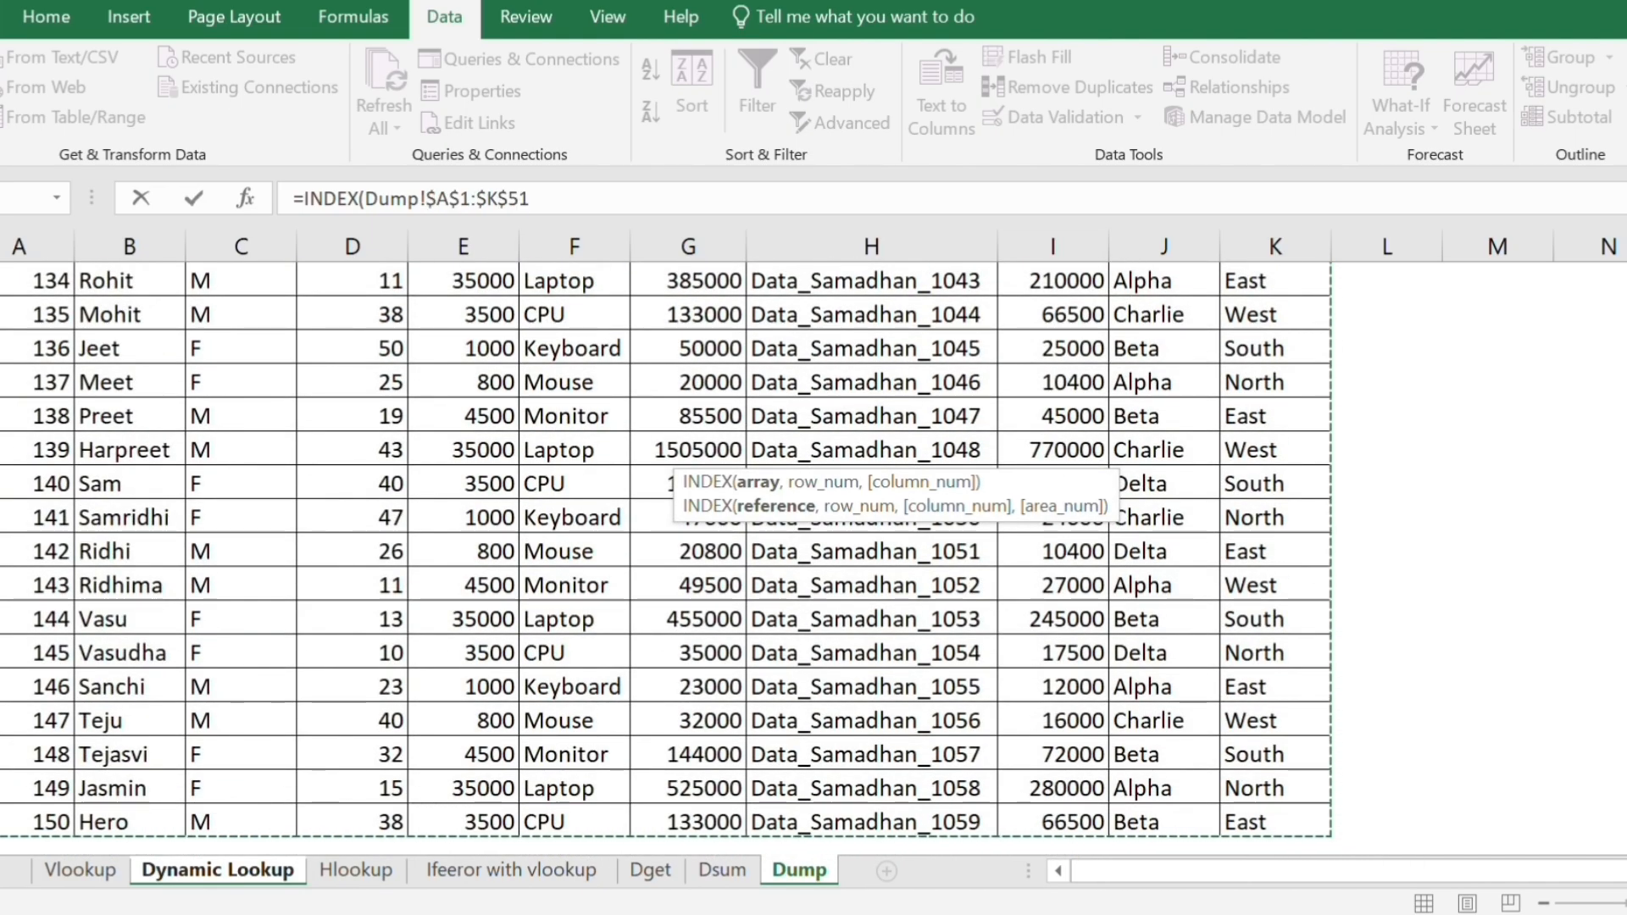
text(,)
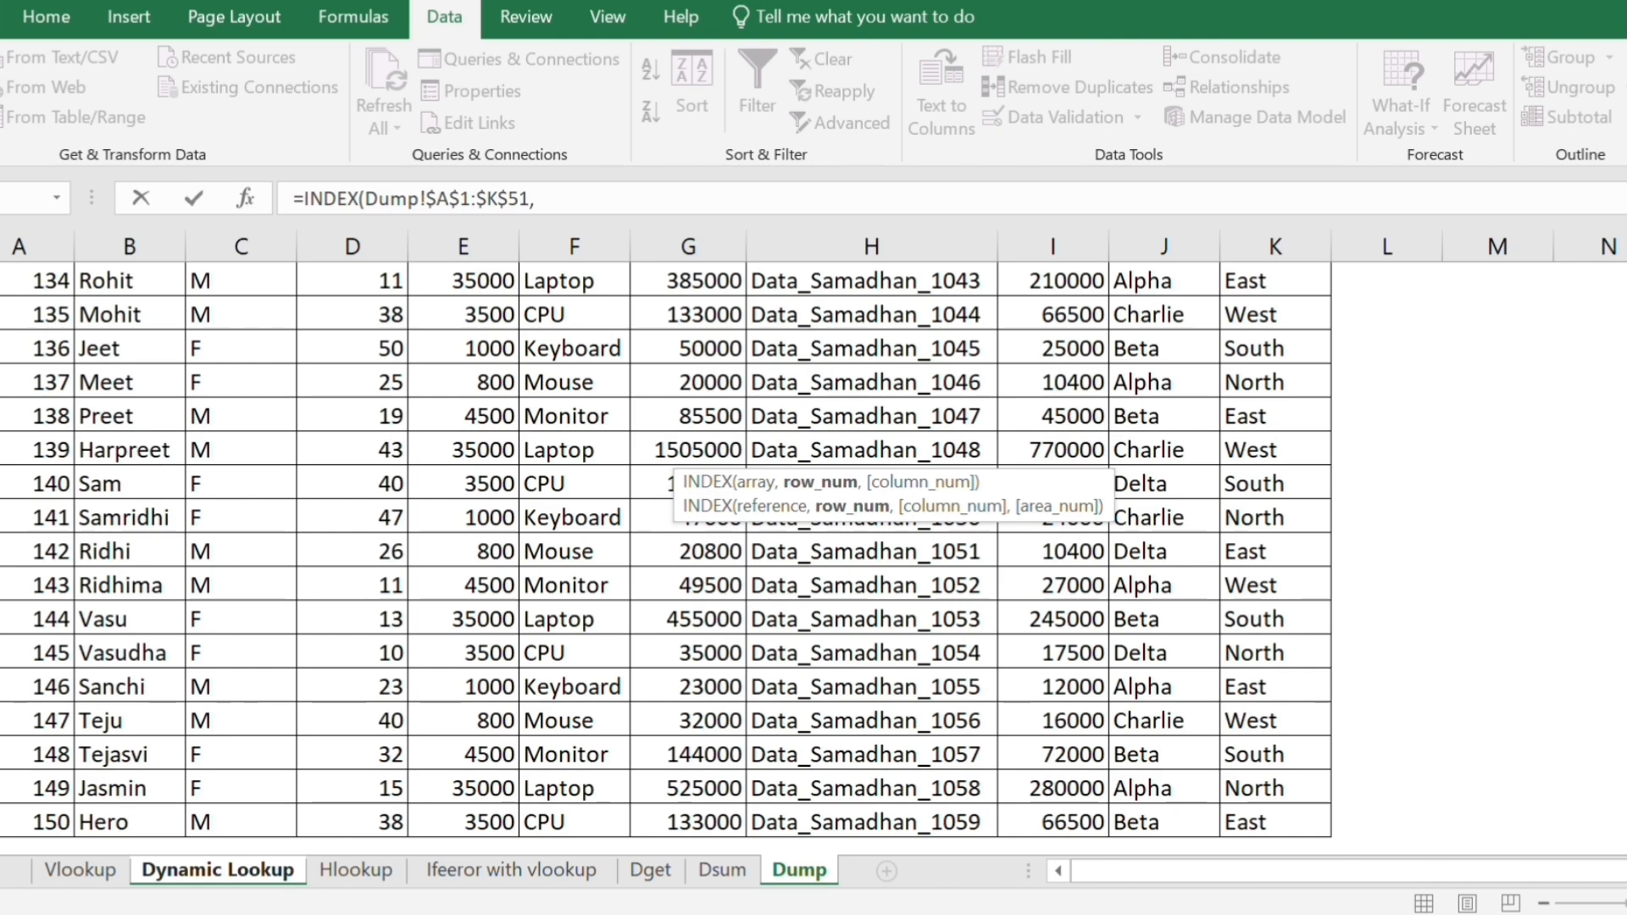
Add a MATCH function as the INDEX row number, using 'Dynamic Lookup'!$D5 with a locked column as the lookup value.
text(m)
text(a)
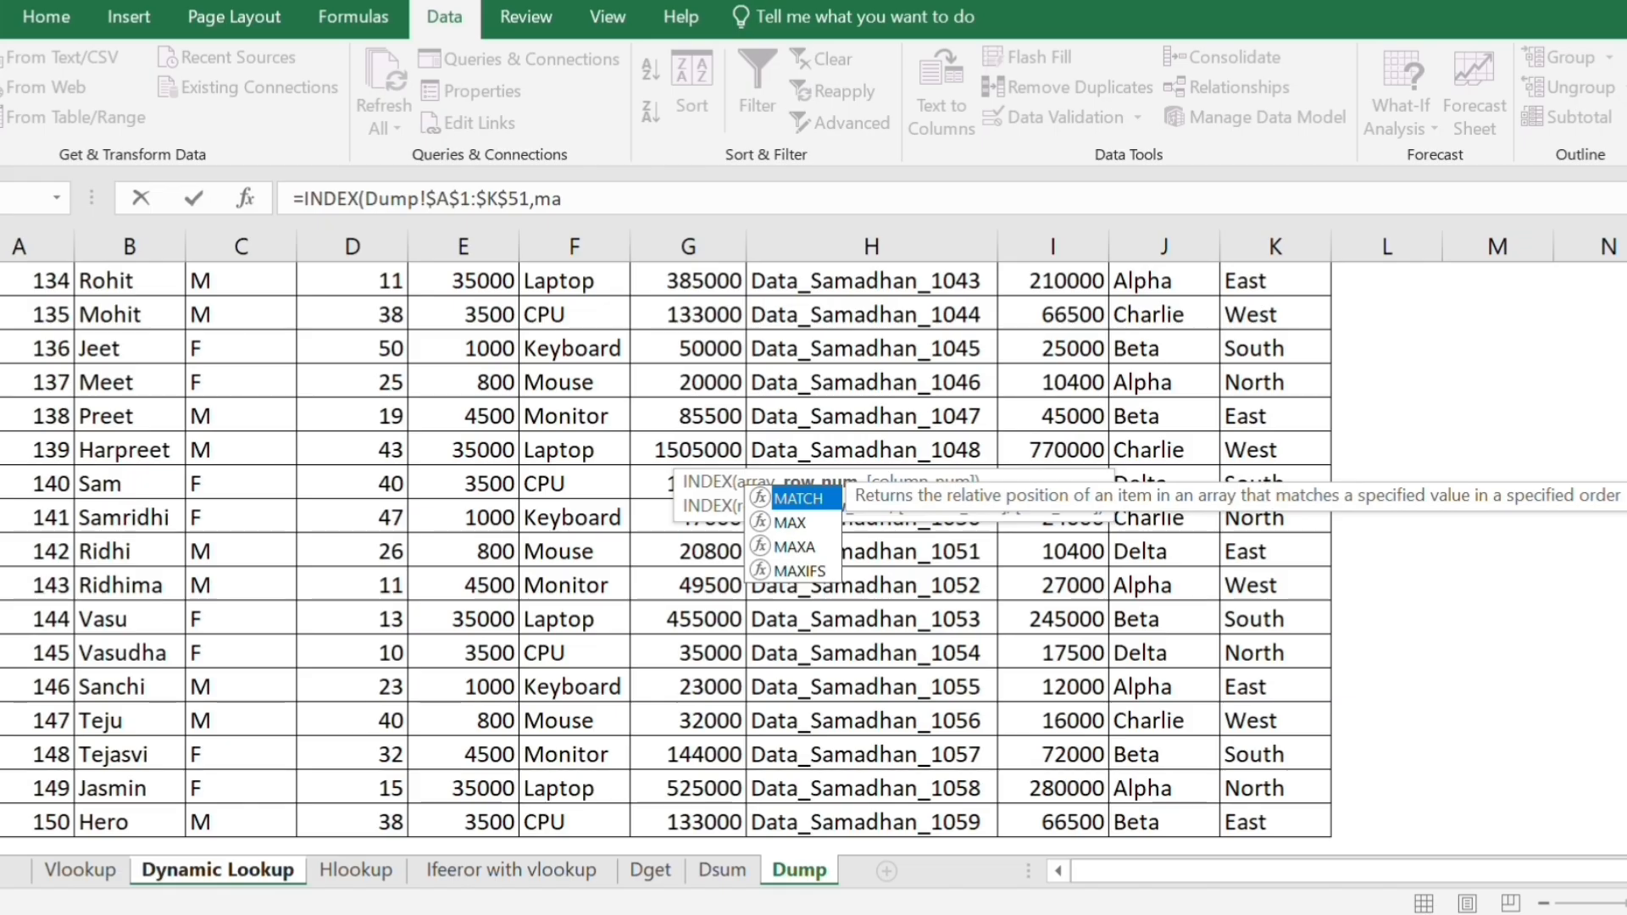
text(tch)
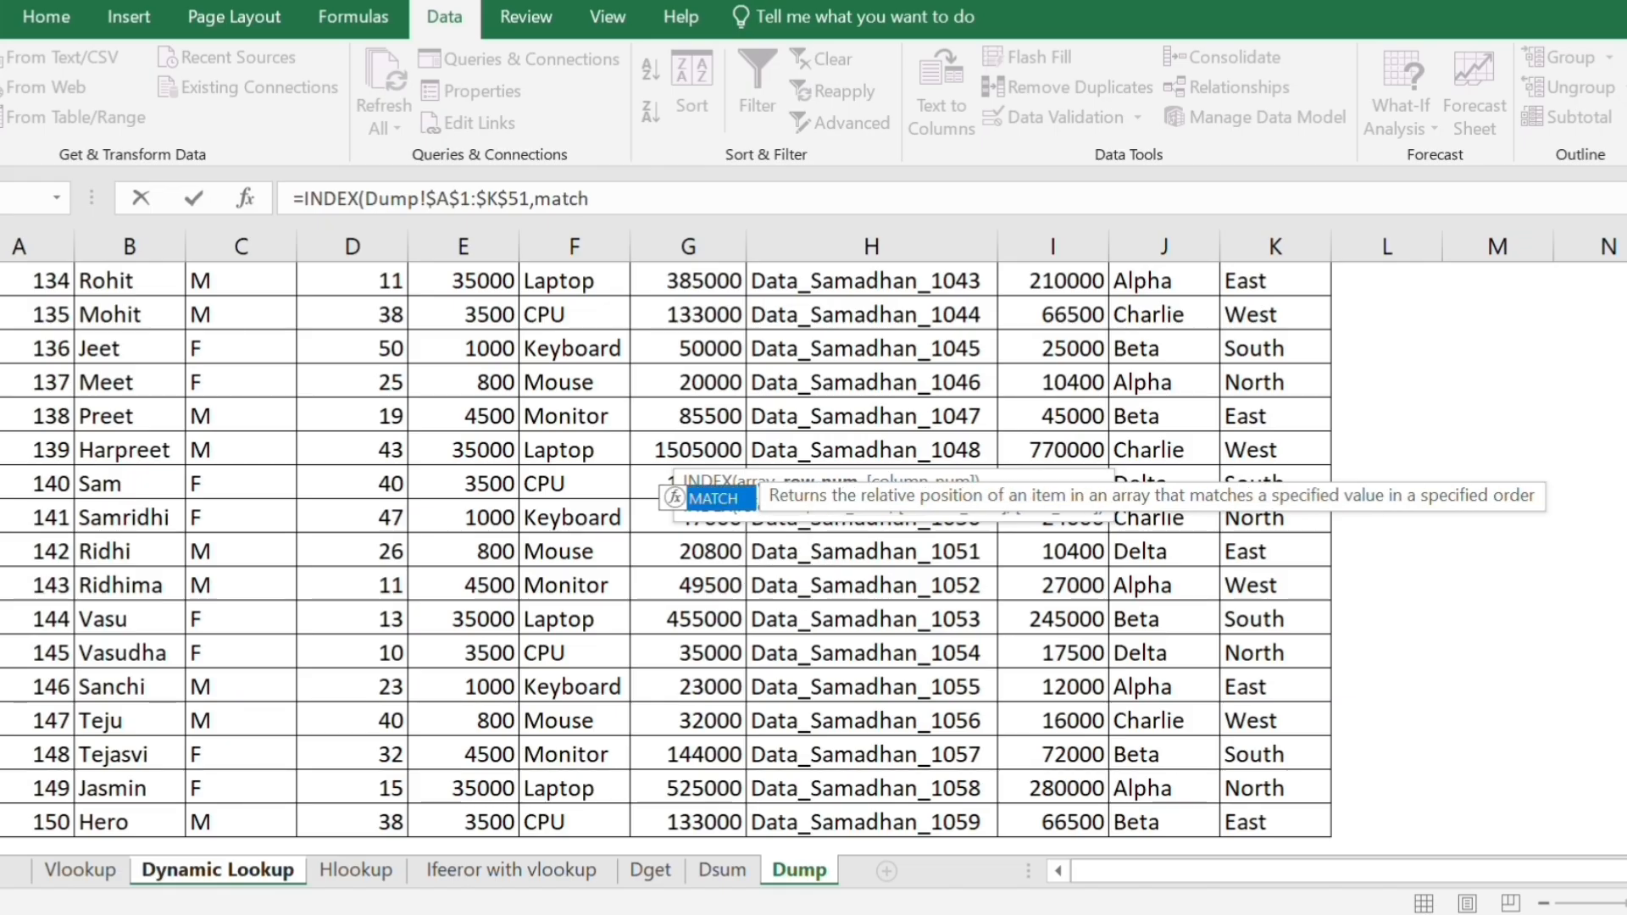
key(Tab)
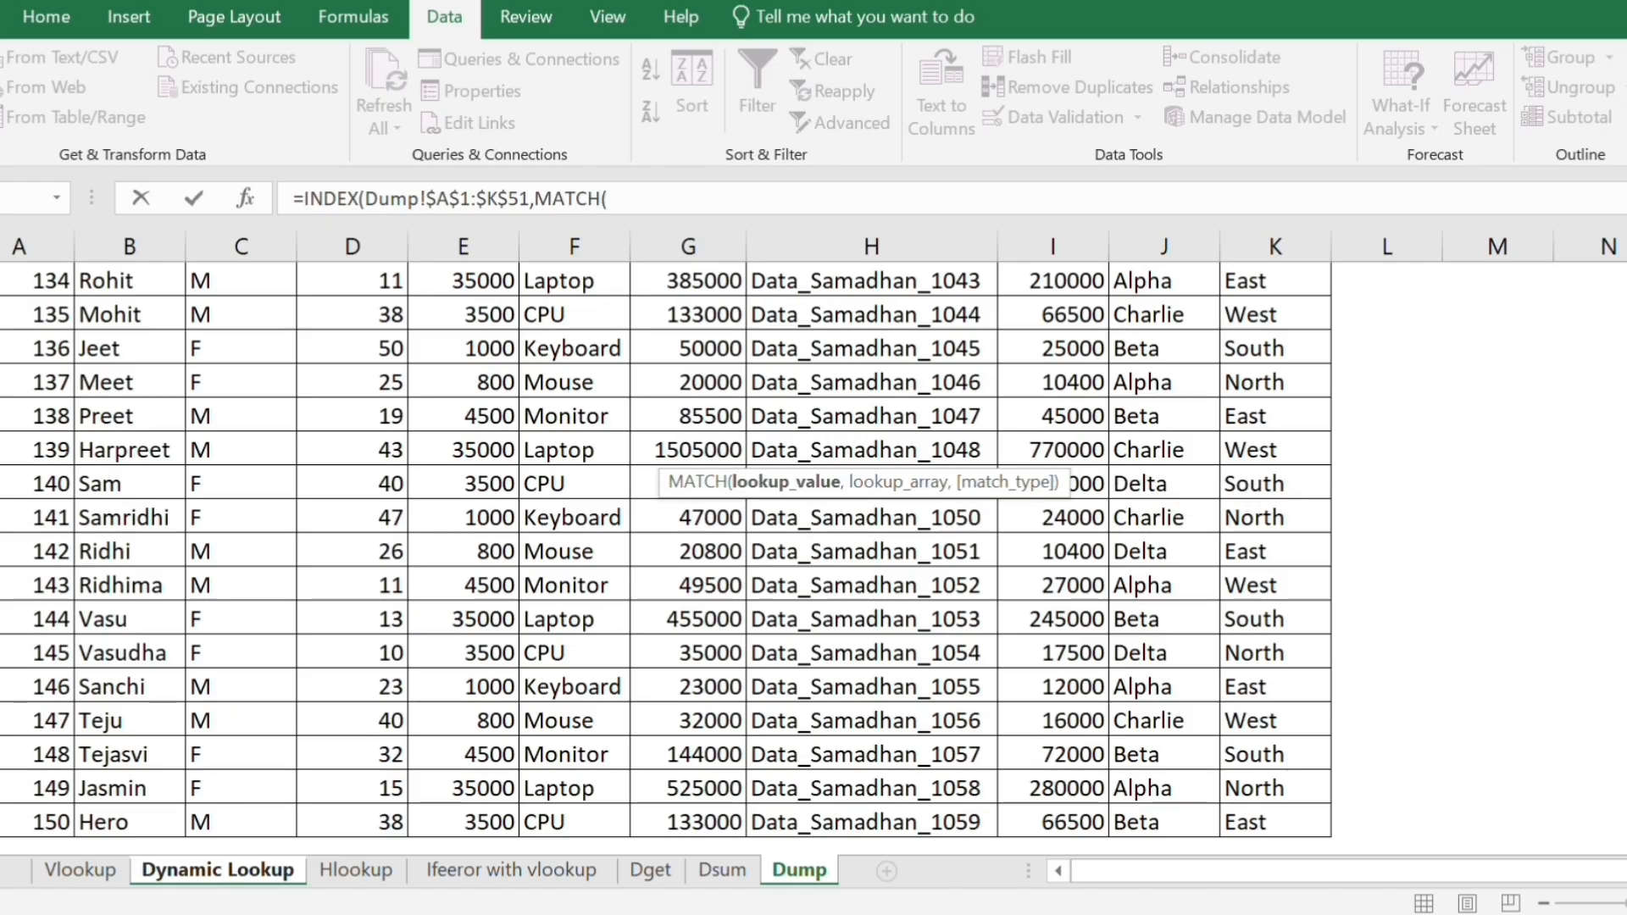
click(218, 870)
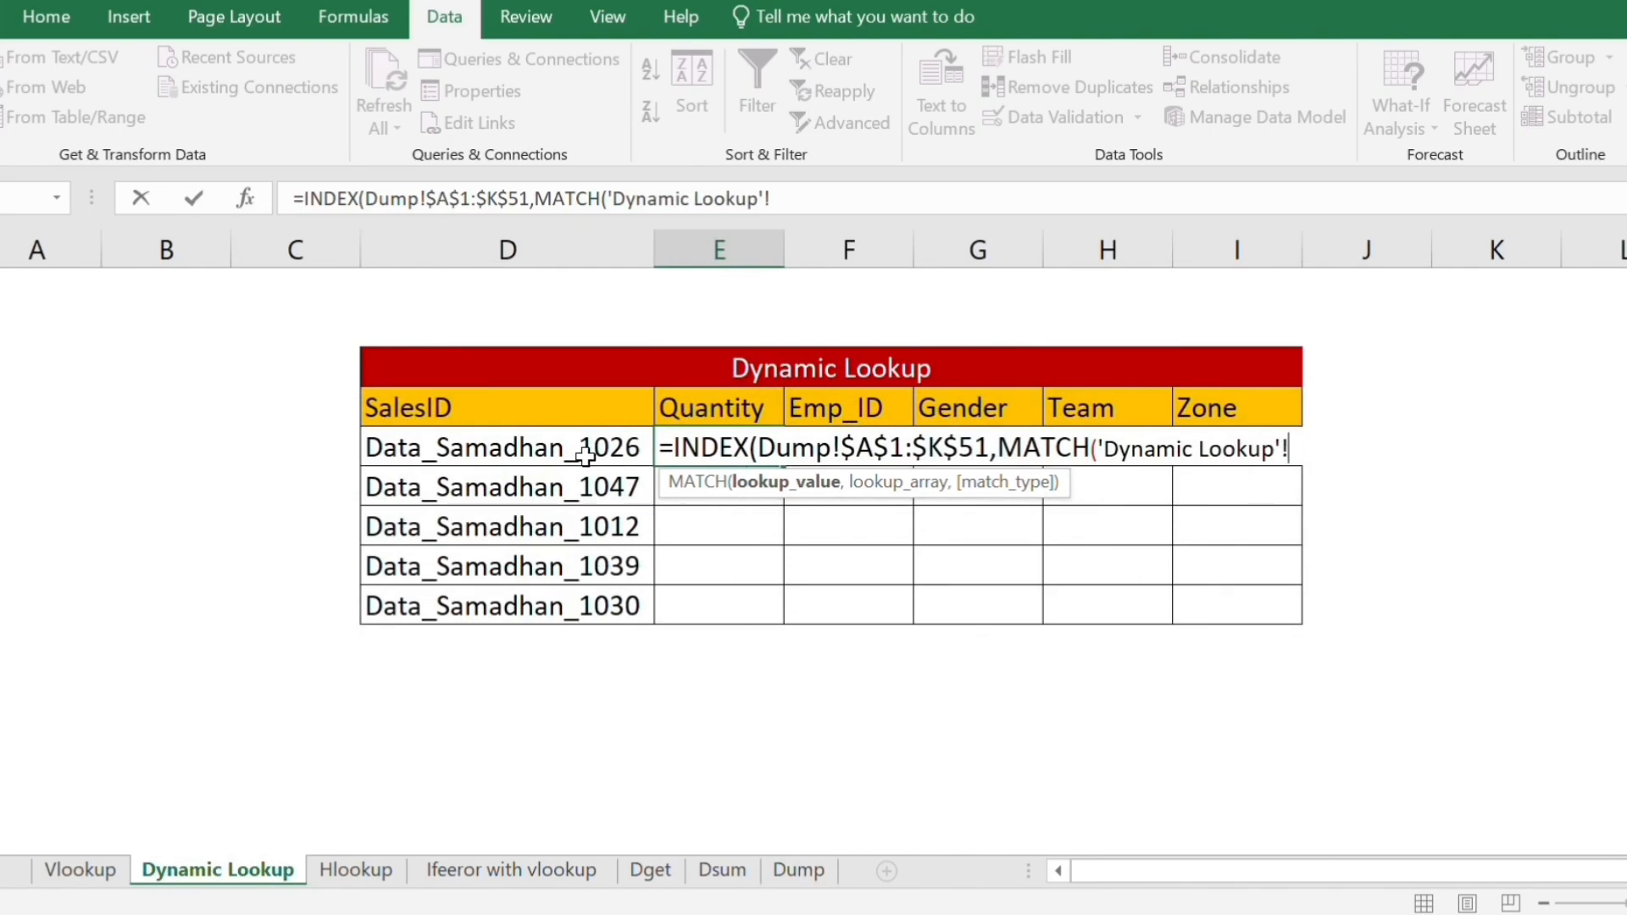
click(585, 456)
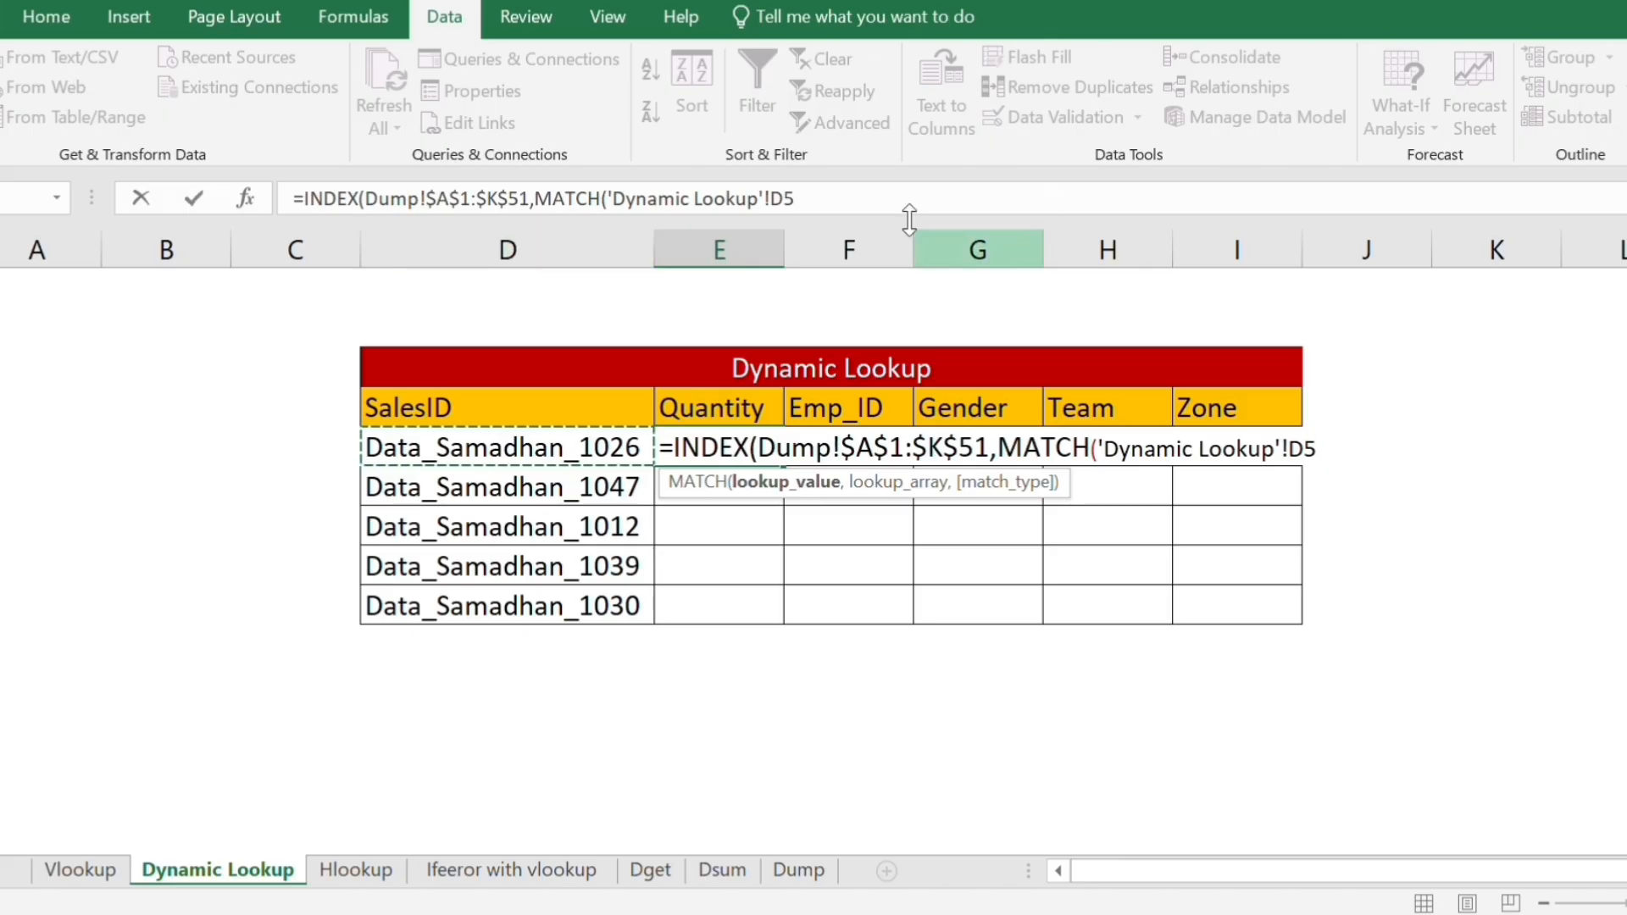
click(773, 199)
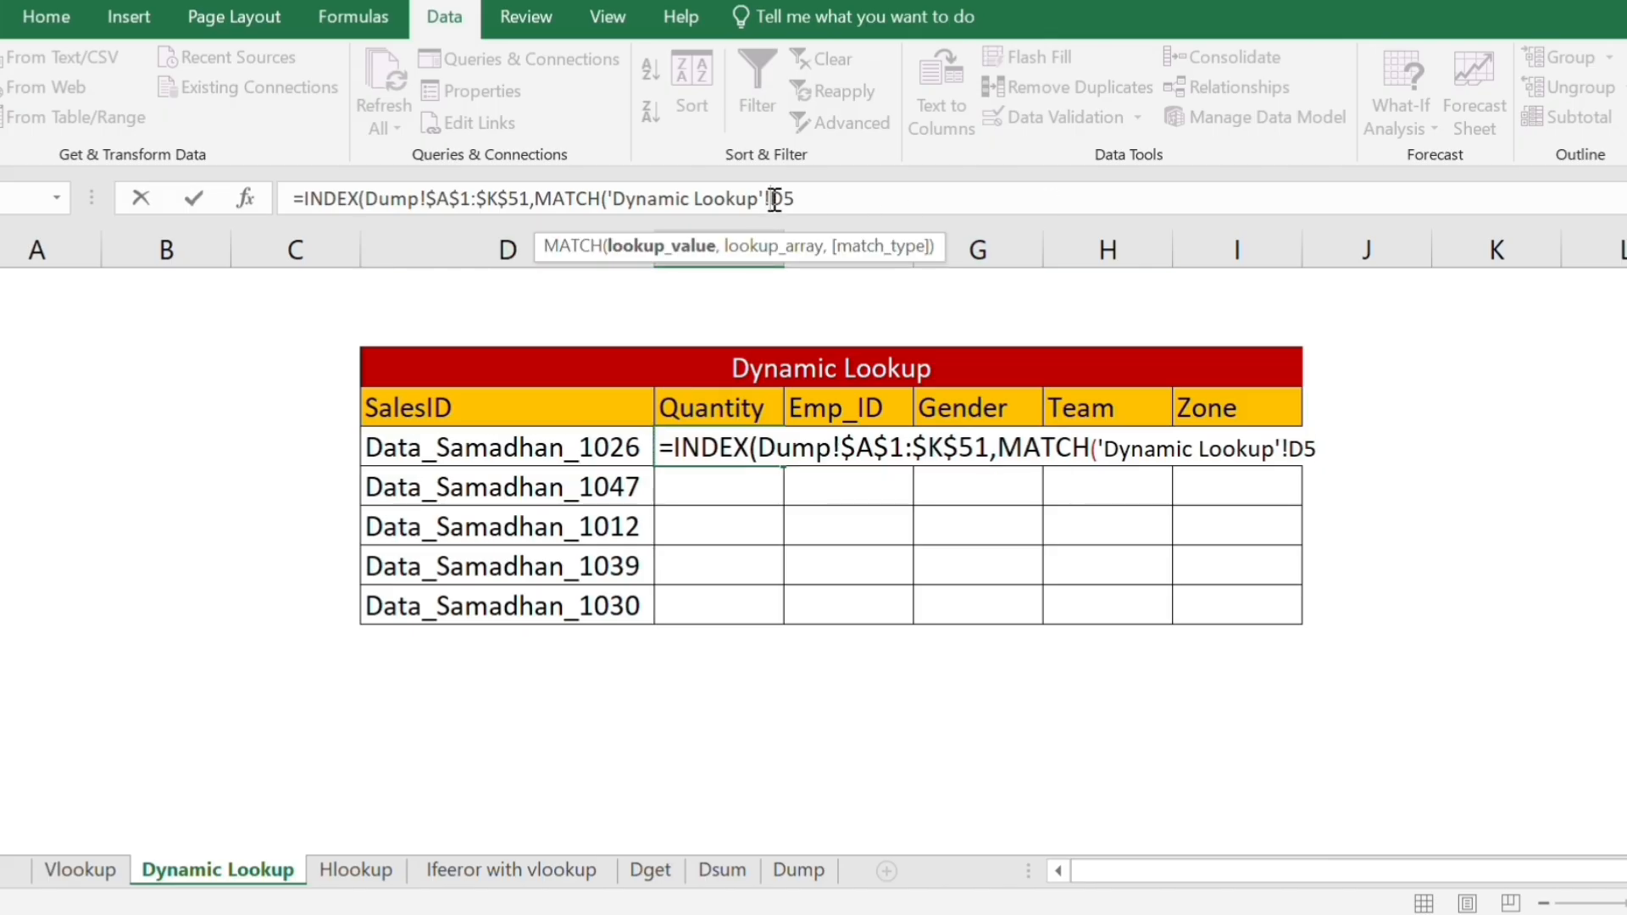
text($51,)
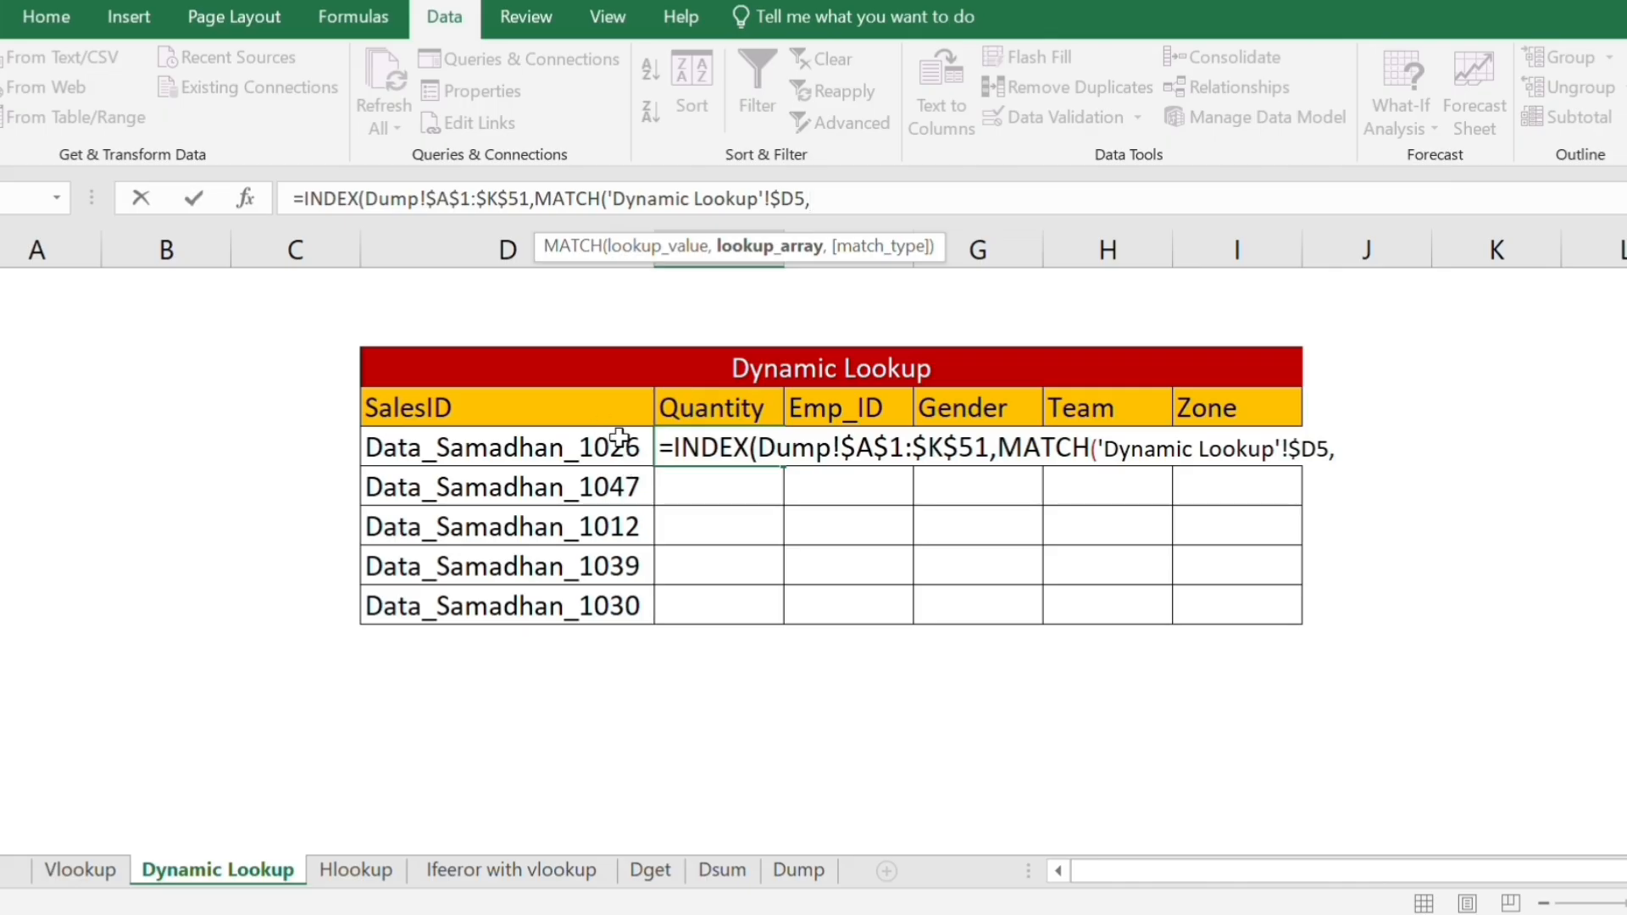
Complete the row MATCH with the Dump sheet's absolute SalesID column $H:$H as lookup array and match type 0.
click(800, 879)
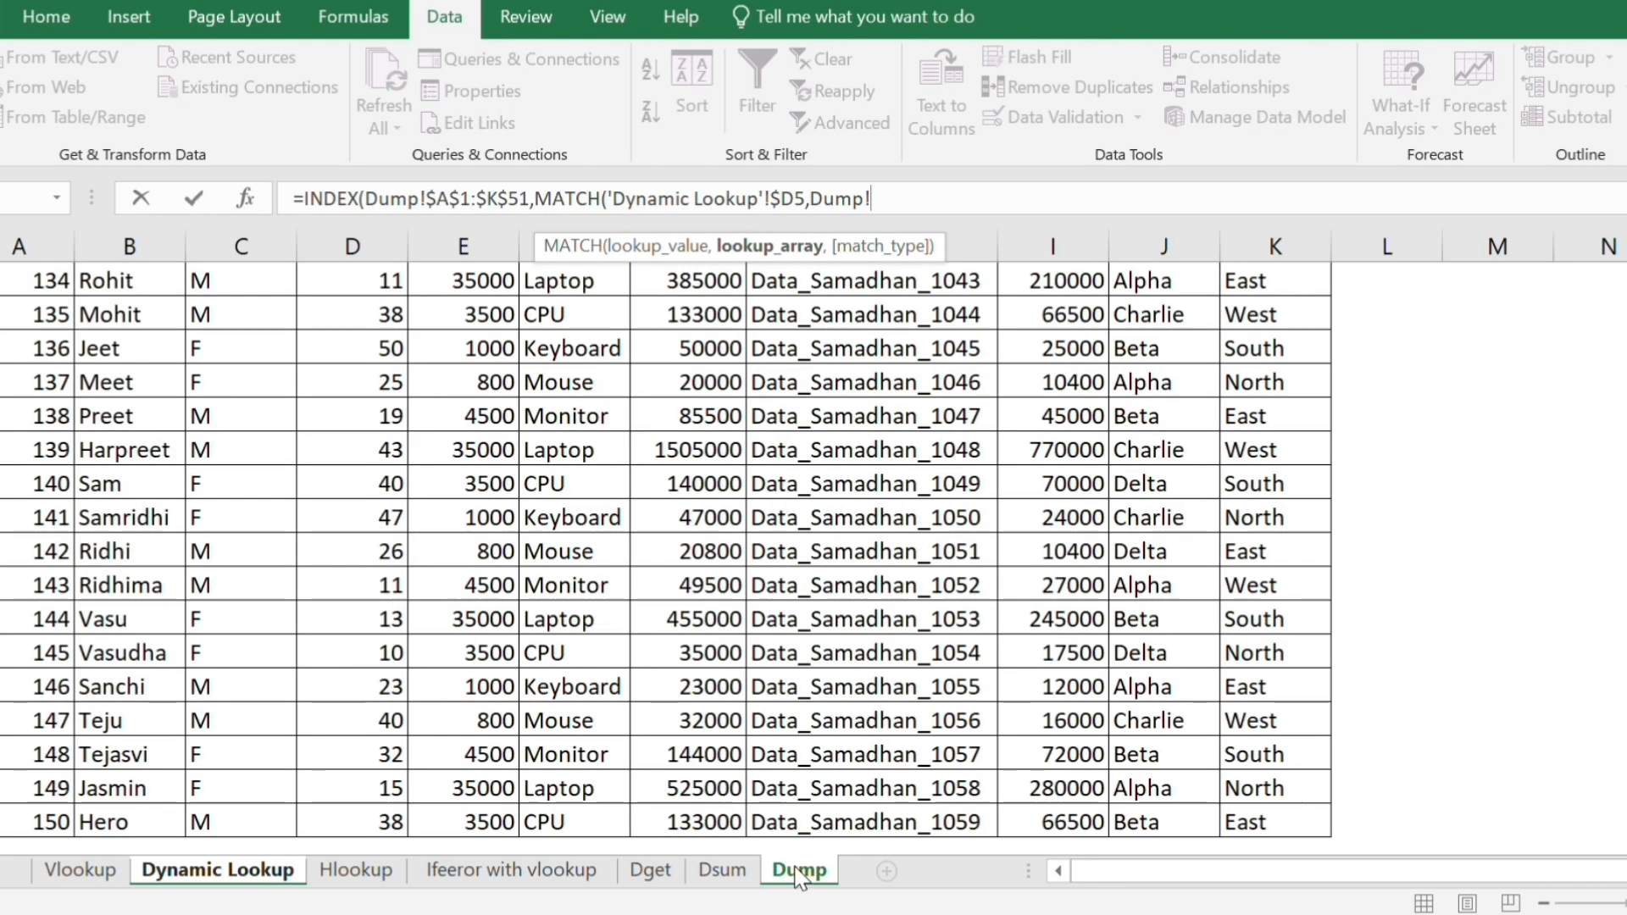
click(962, 230)
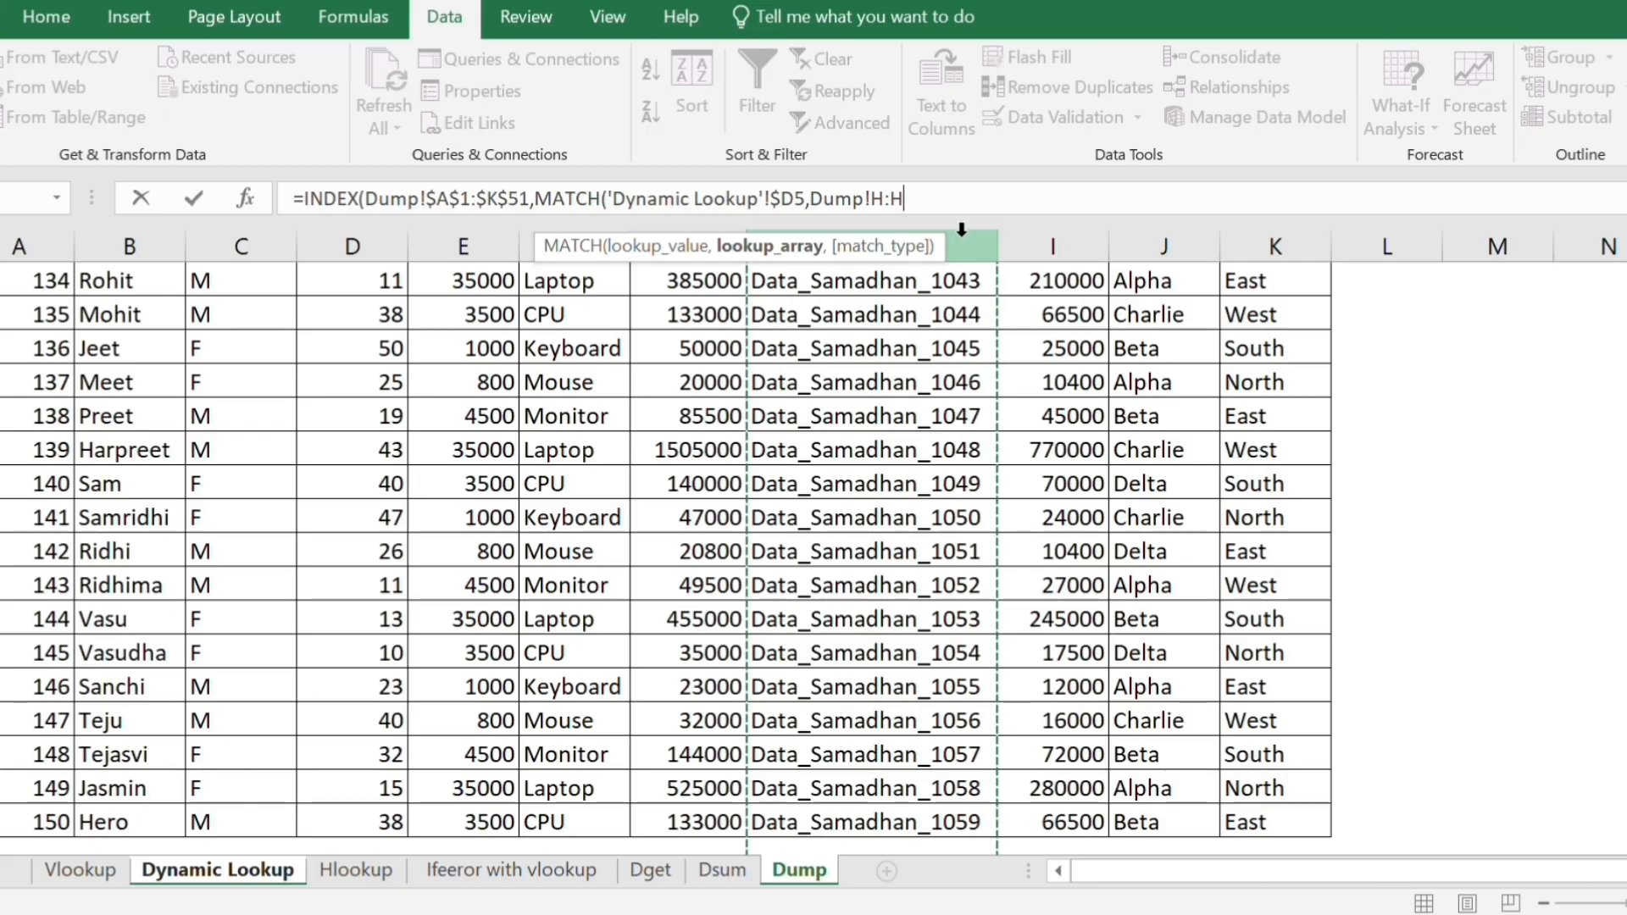
key(F4)
text(,)
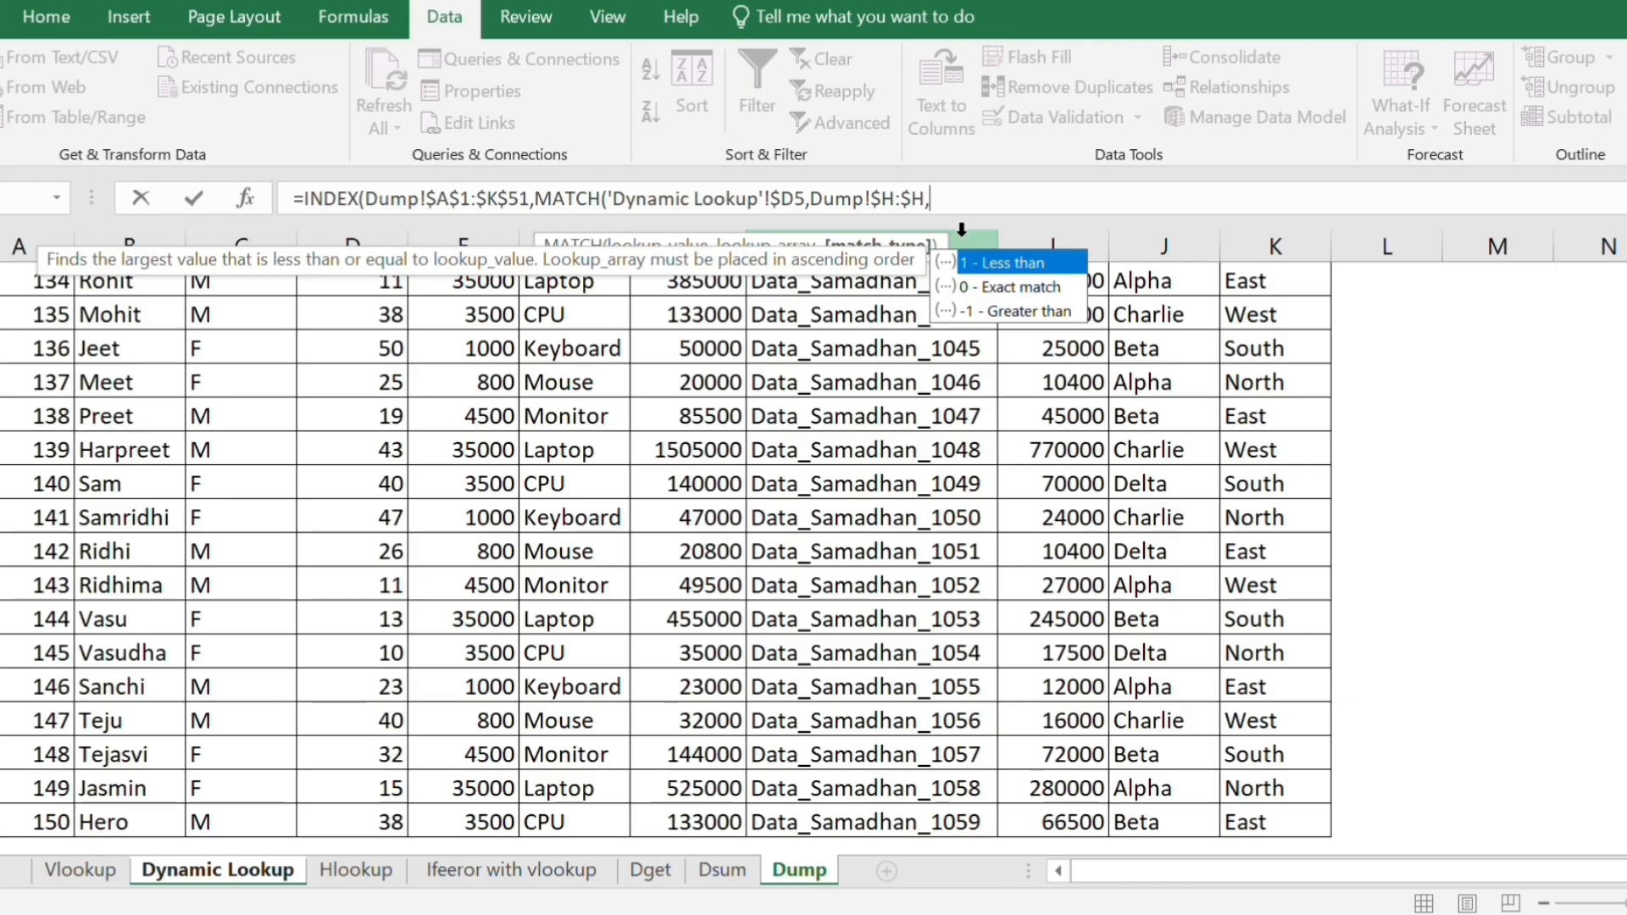
text(0))
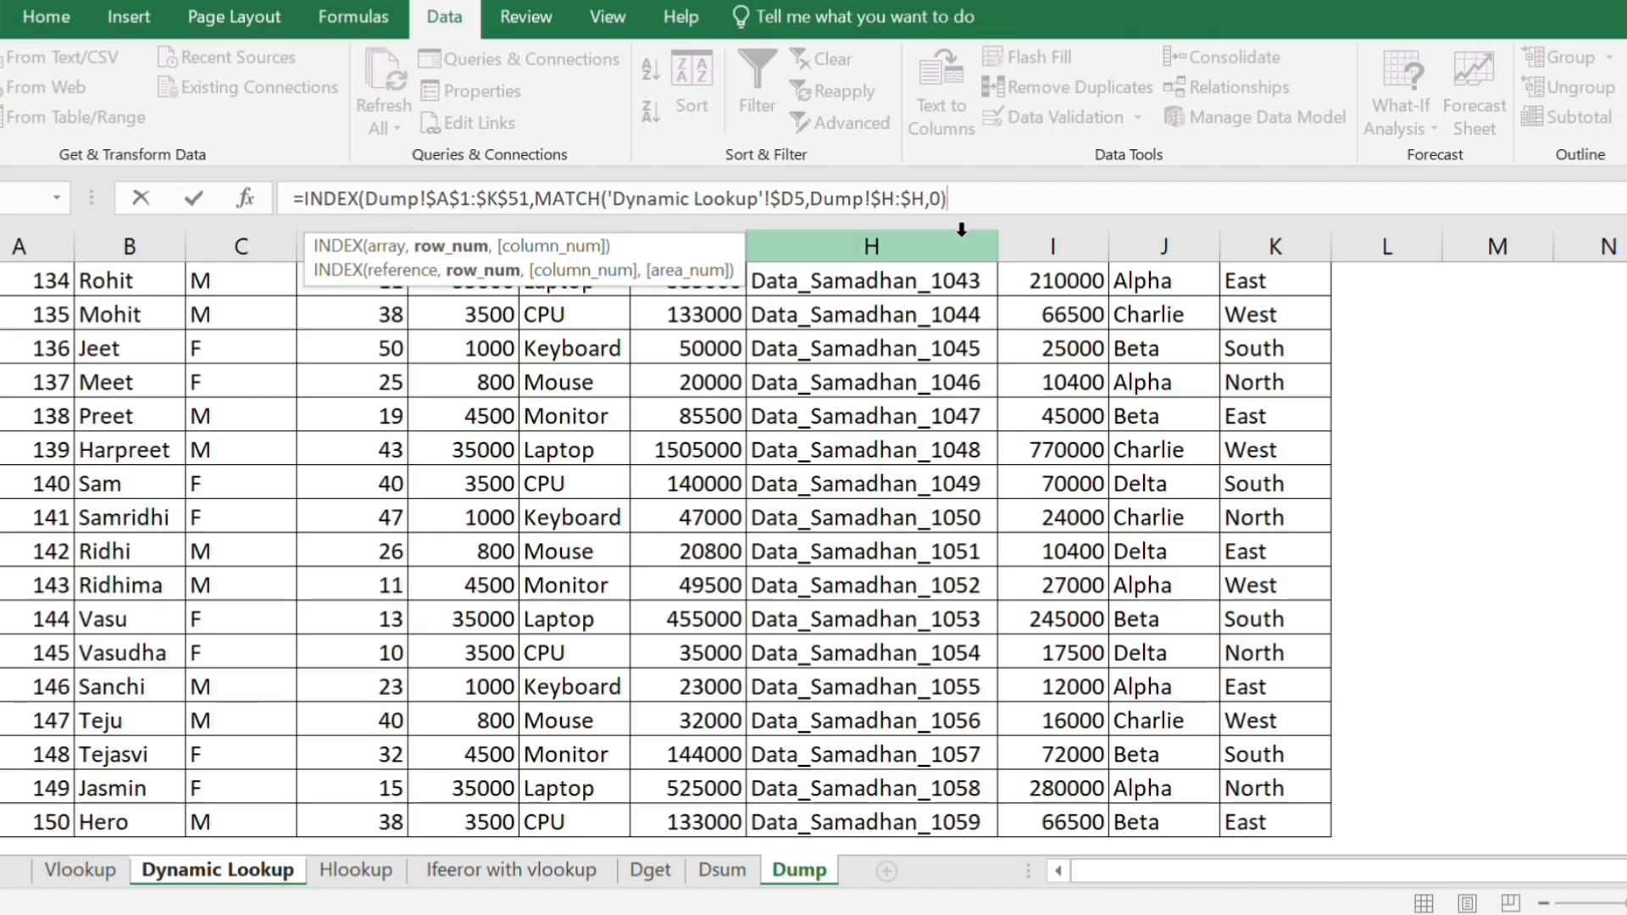
text(,)
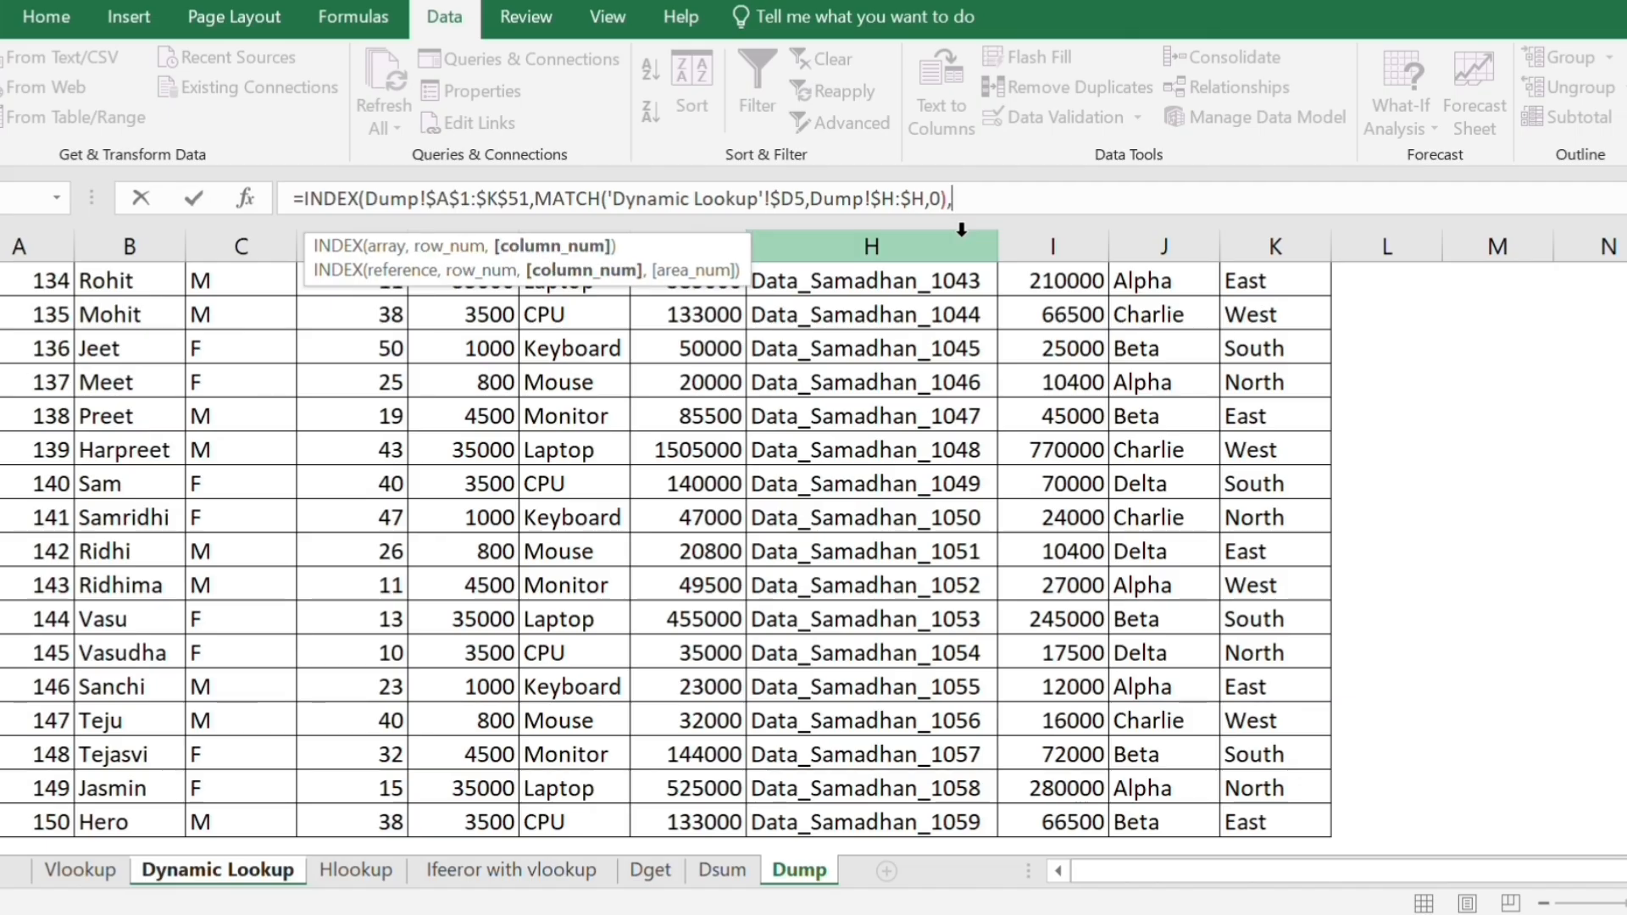
Add a second MATCH function as the INDEX column number, using the Quantity header 'Dynamic Lookup'!E$4 with a locked row as lookup value.
text(match)
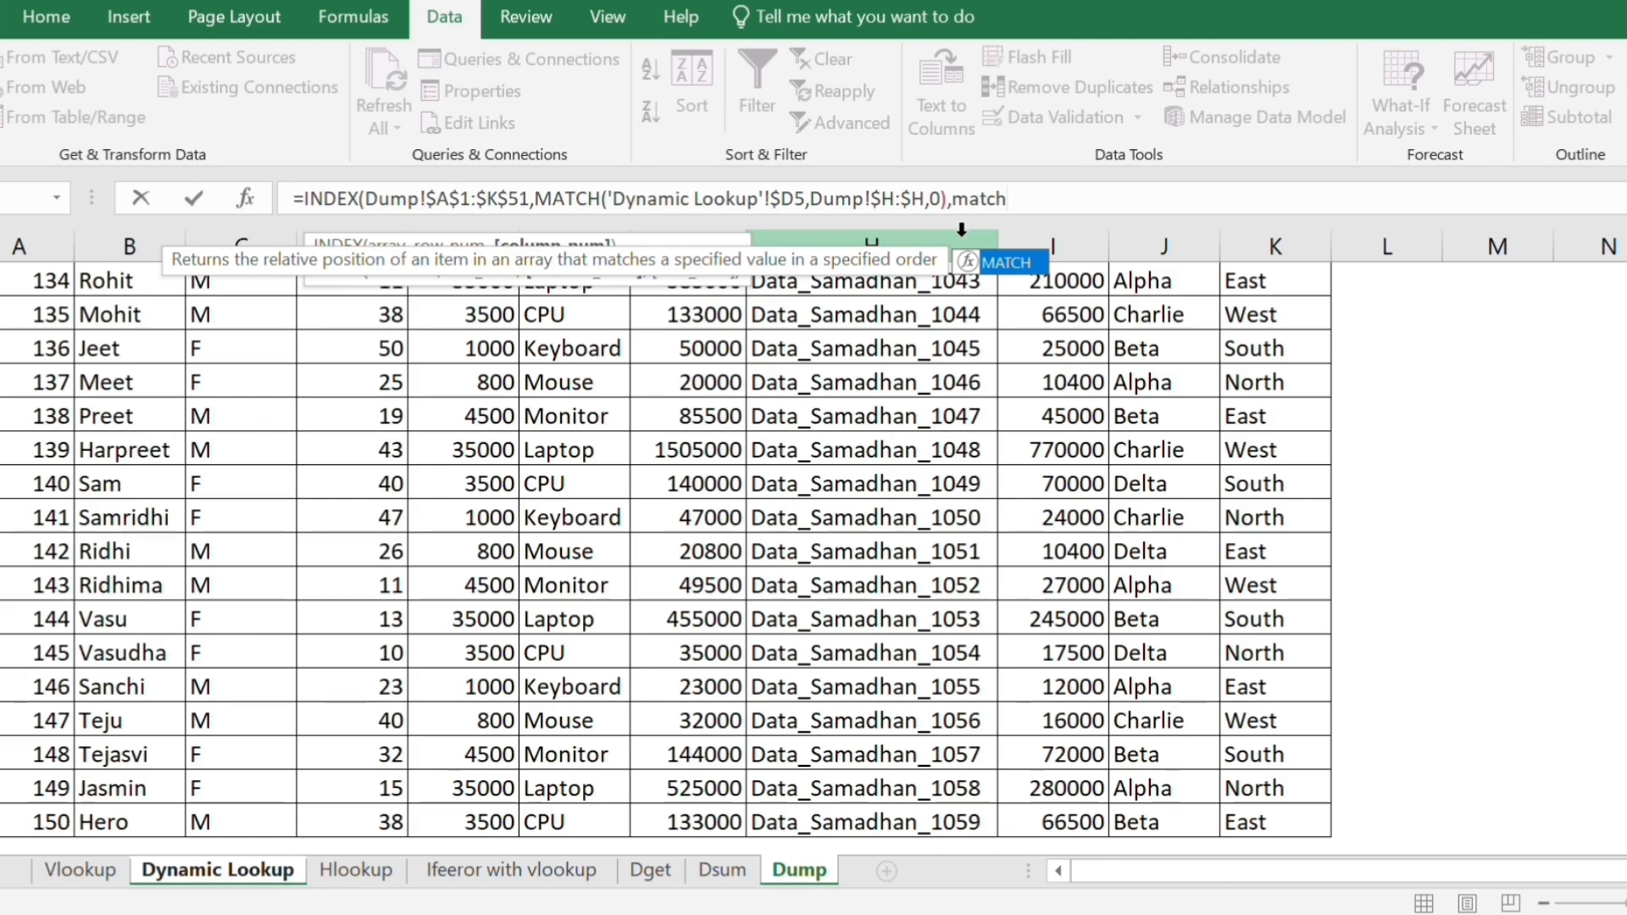
double_click(1011, 262)
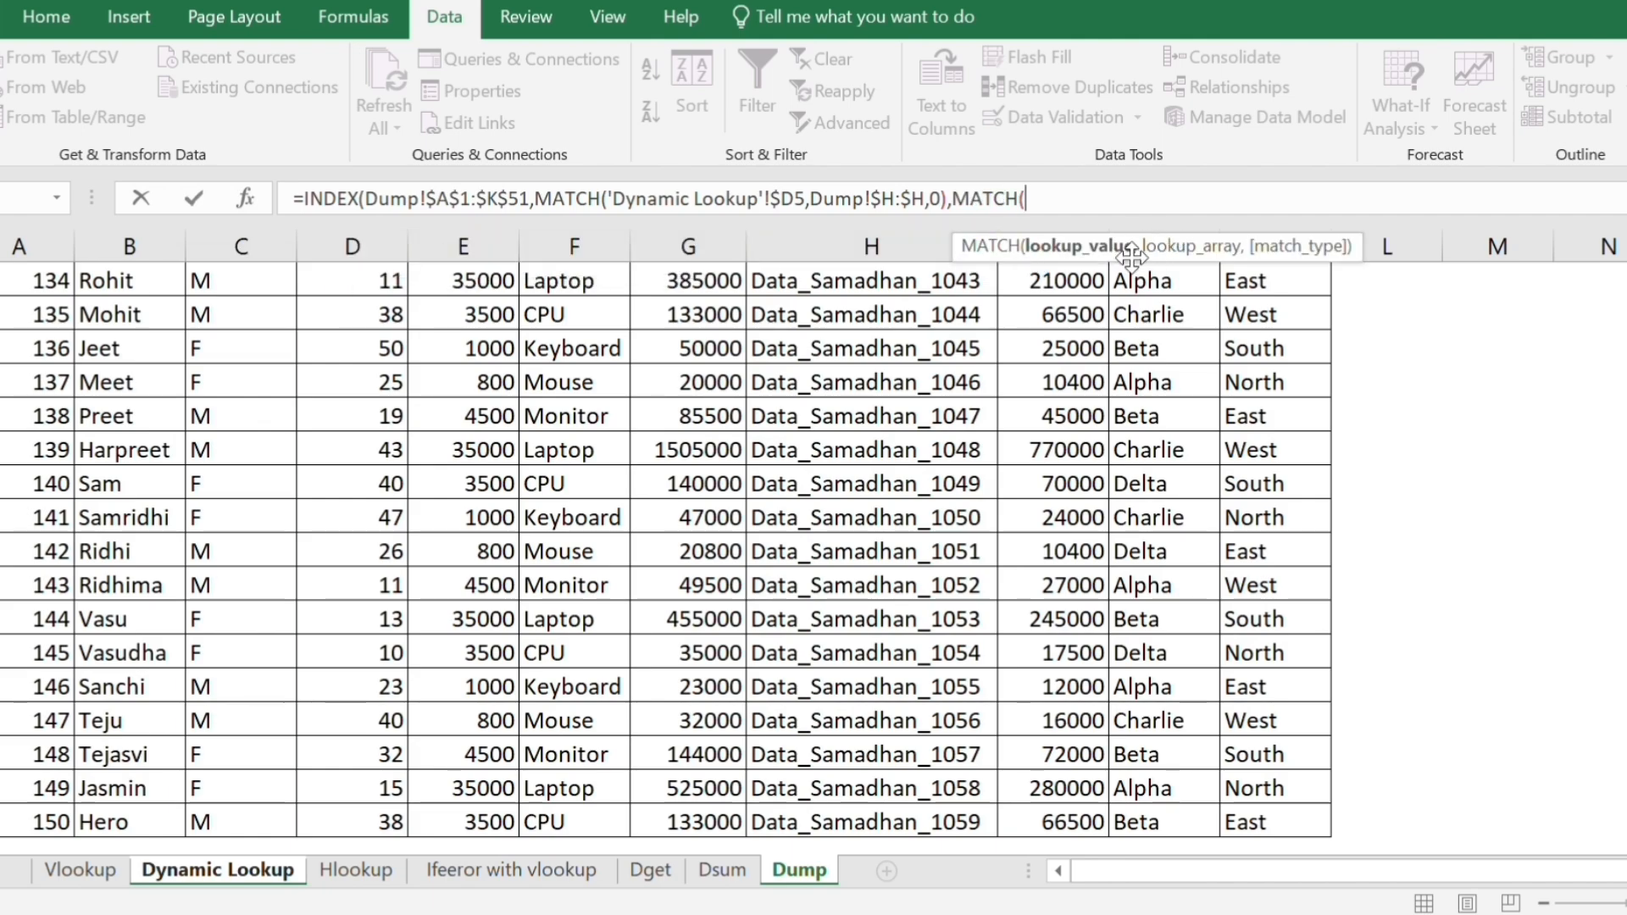
click(280, 881)
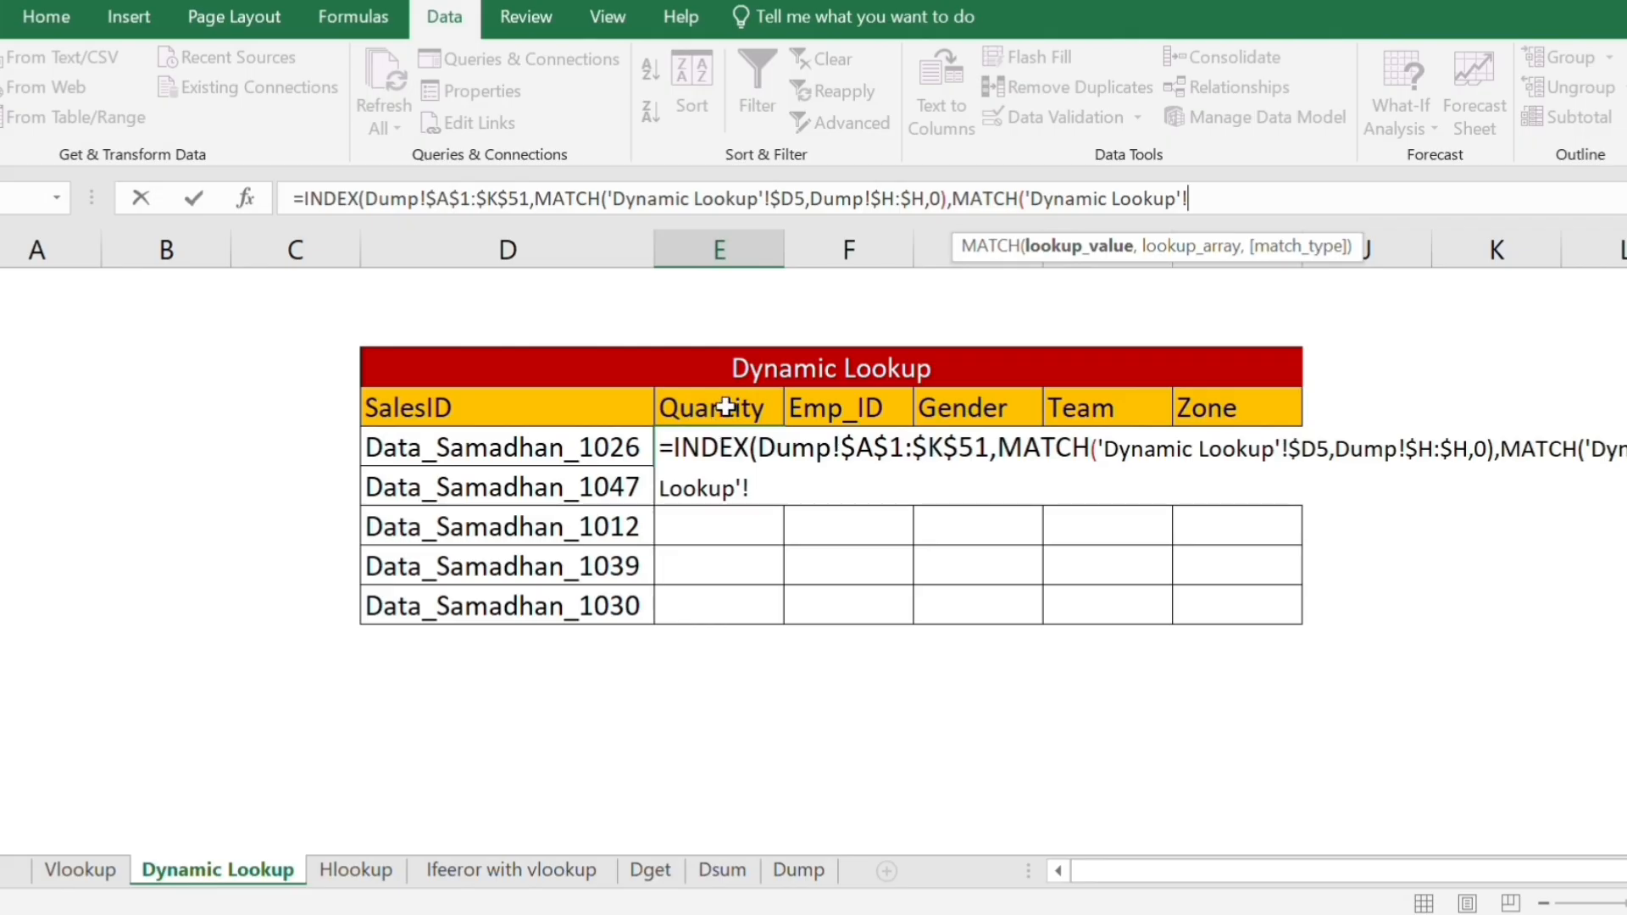
click(726, 408)
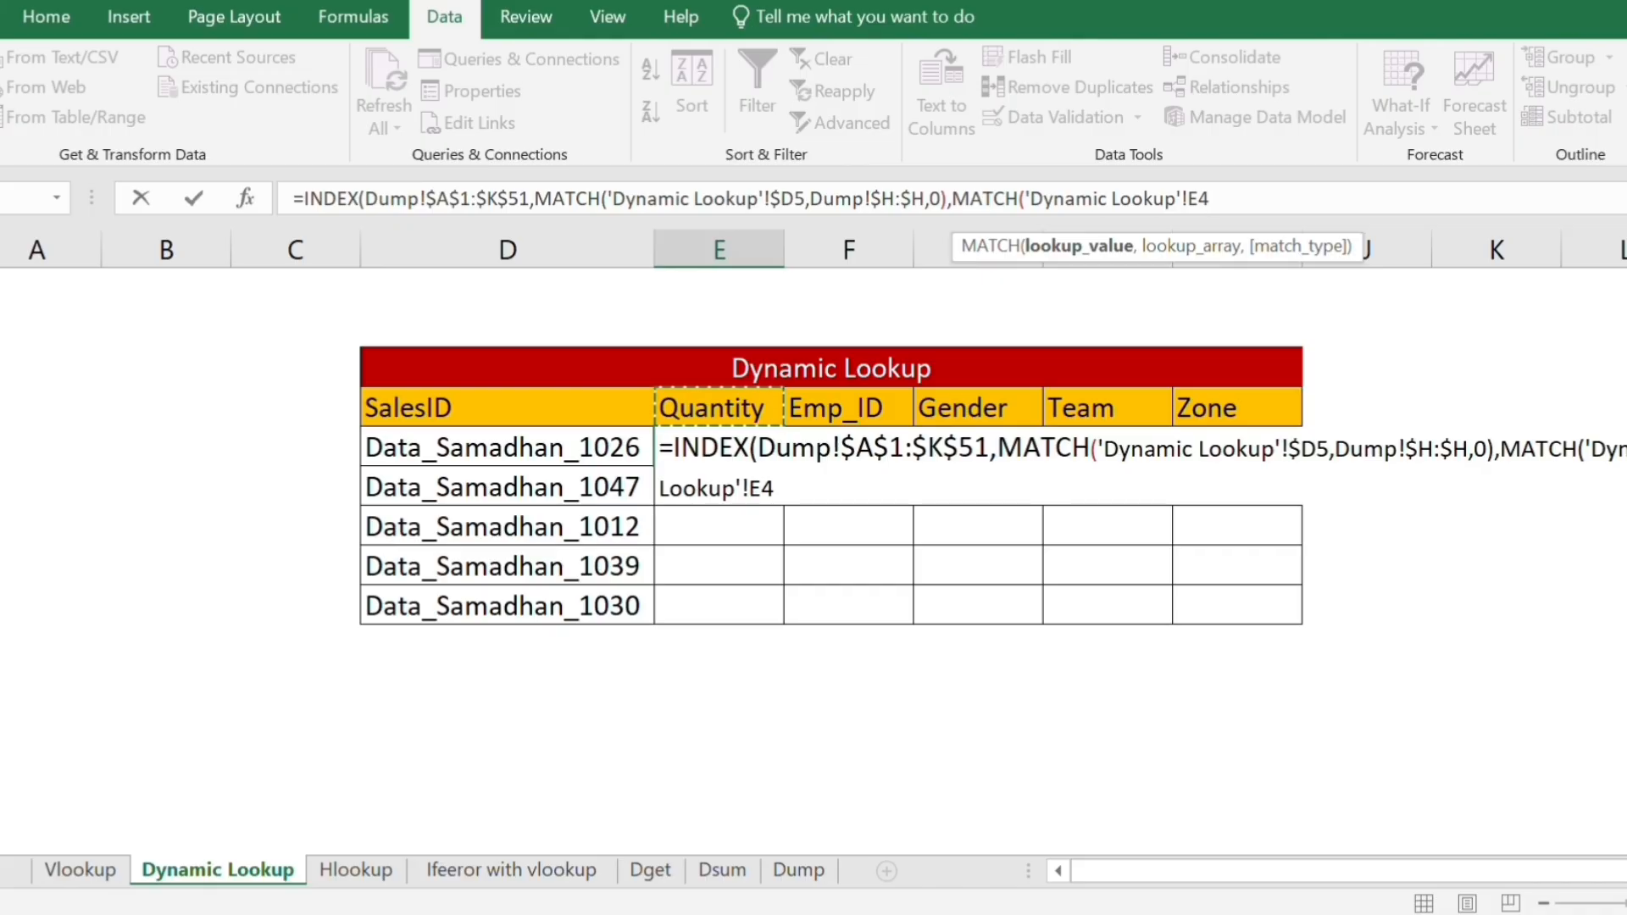
click(1205, 201)
text($4)
text(,)
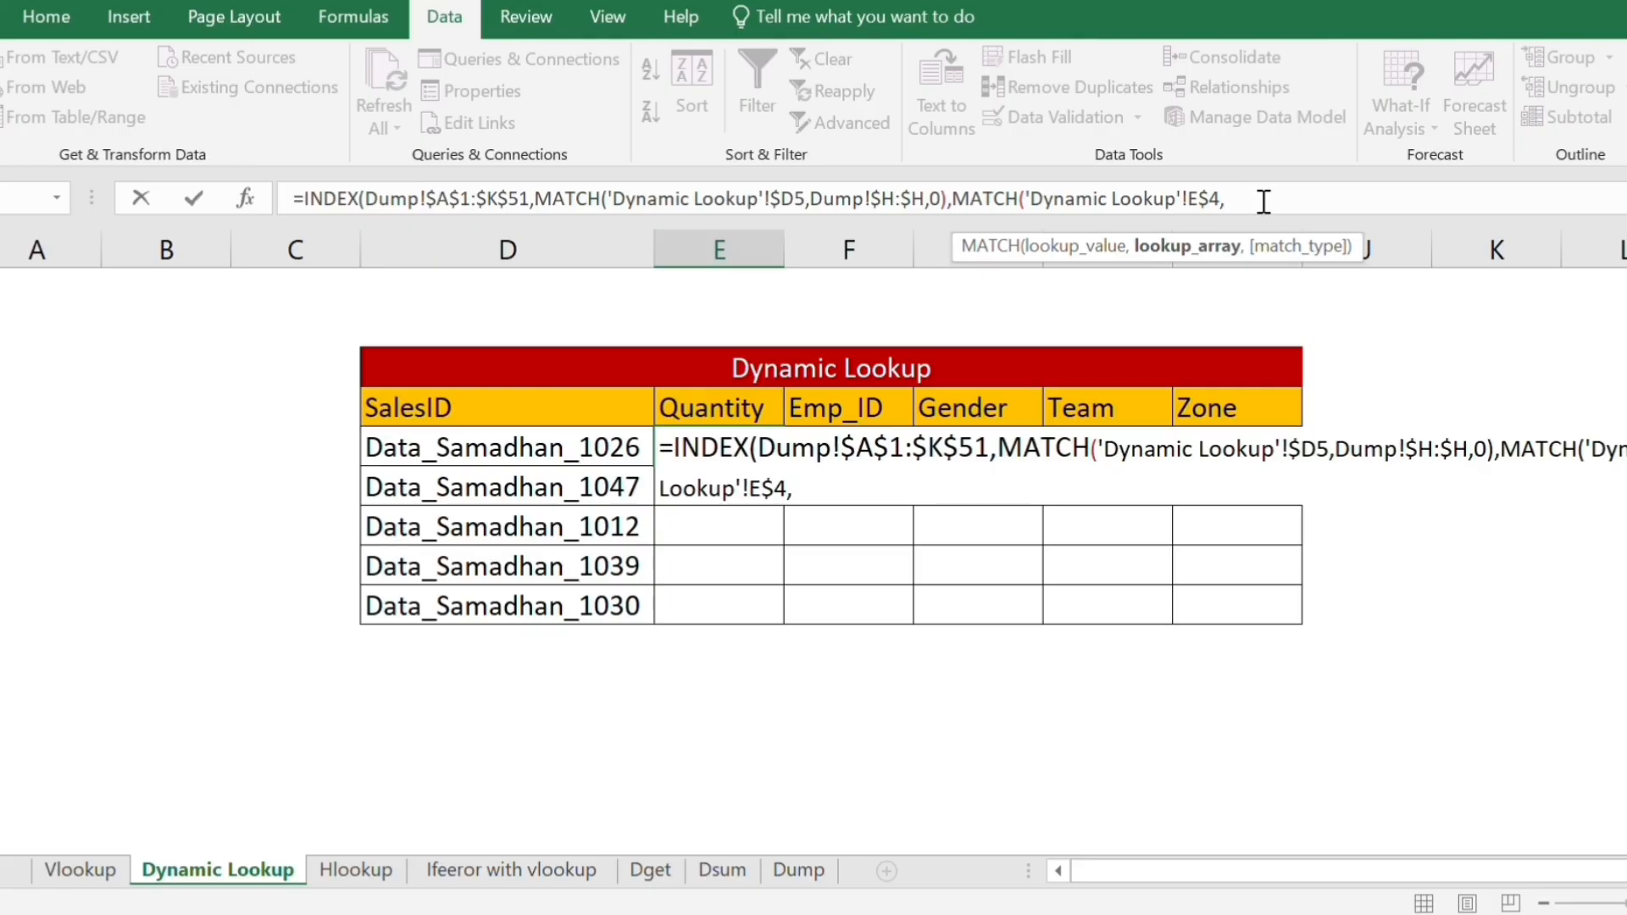
Complete the column MATCH with the Dump sheet's absolute header row $1:$1 and match type 0, and enter the formula.
click(801, 871)
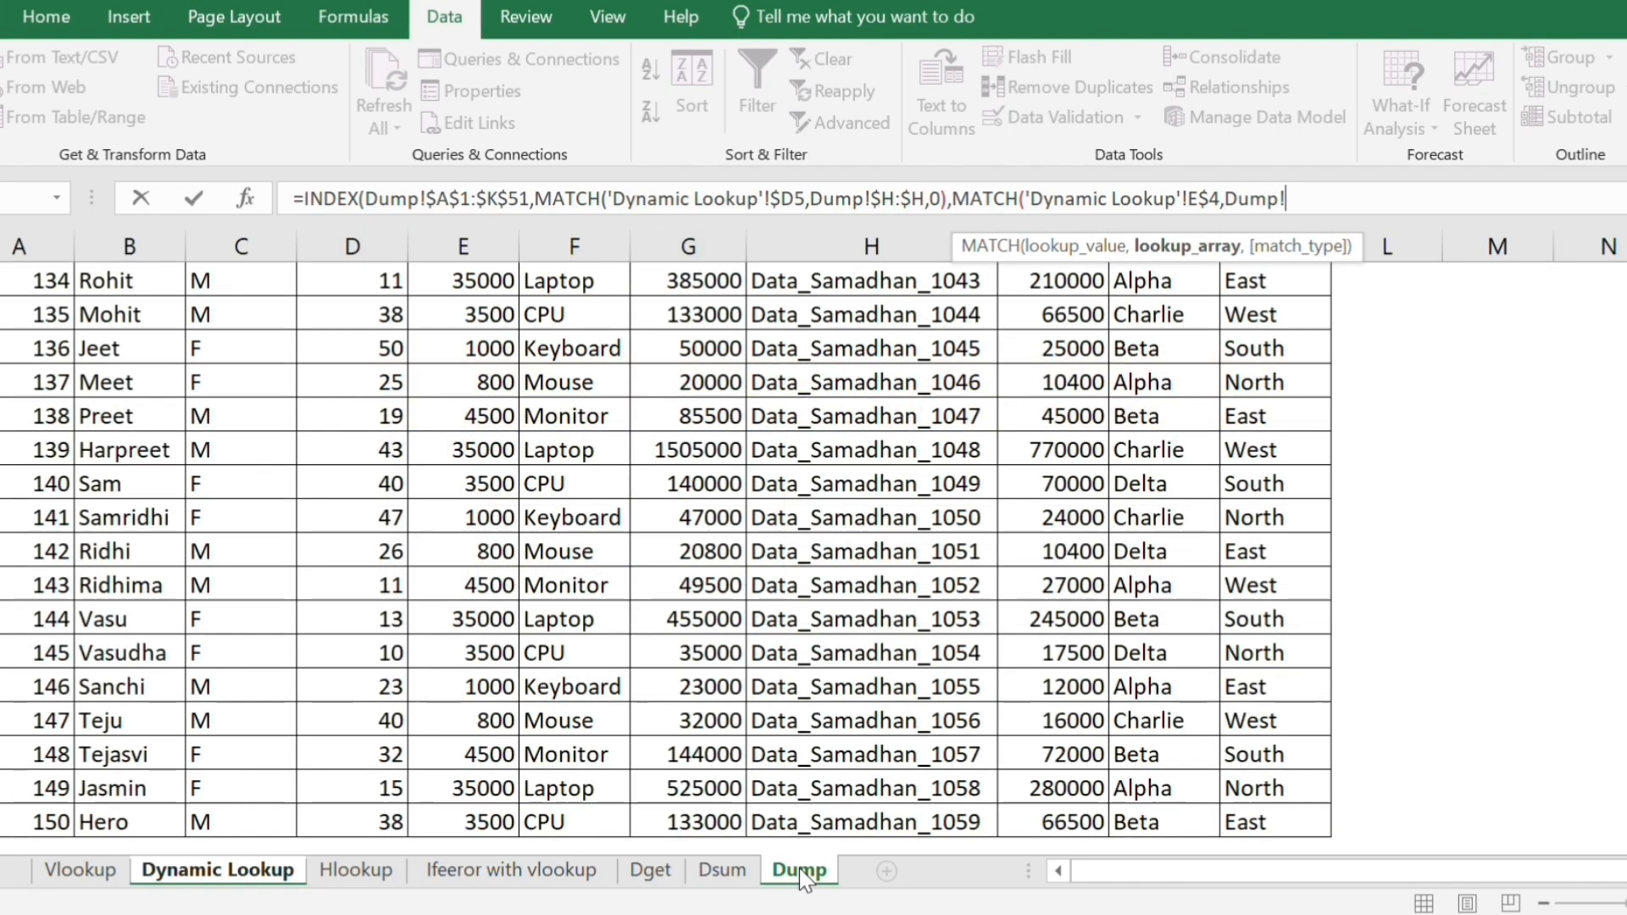
click(298, 481)
key(ctrl+Up)
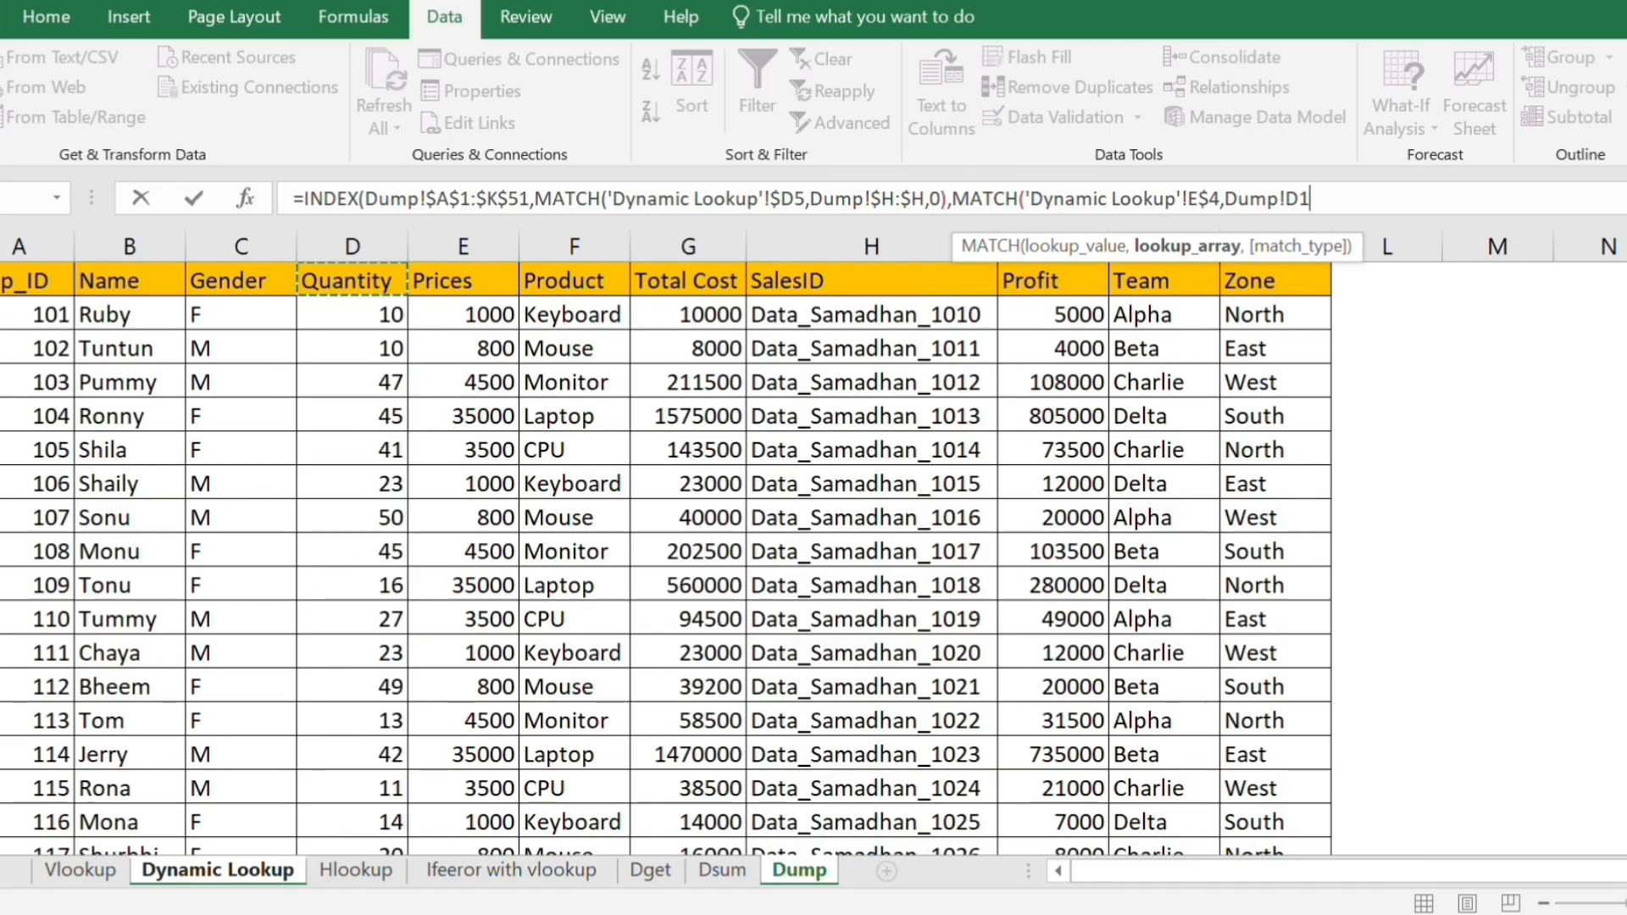
key(shift+space)
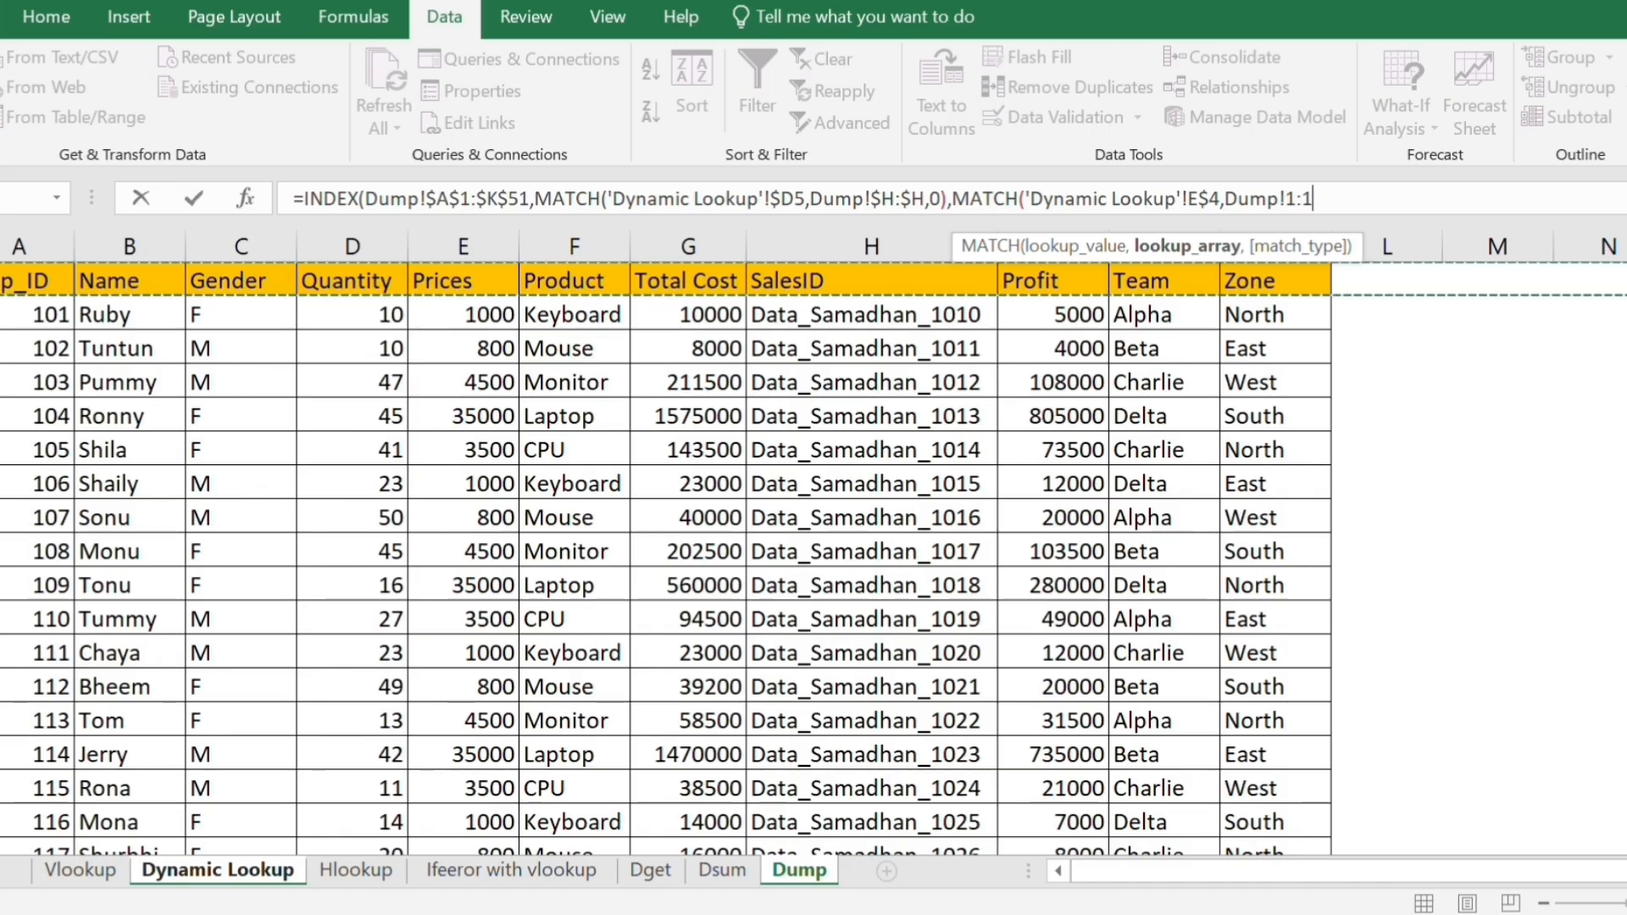
key(F4)
text(,)
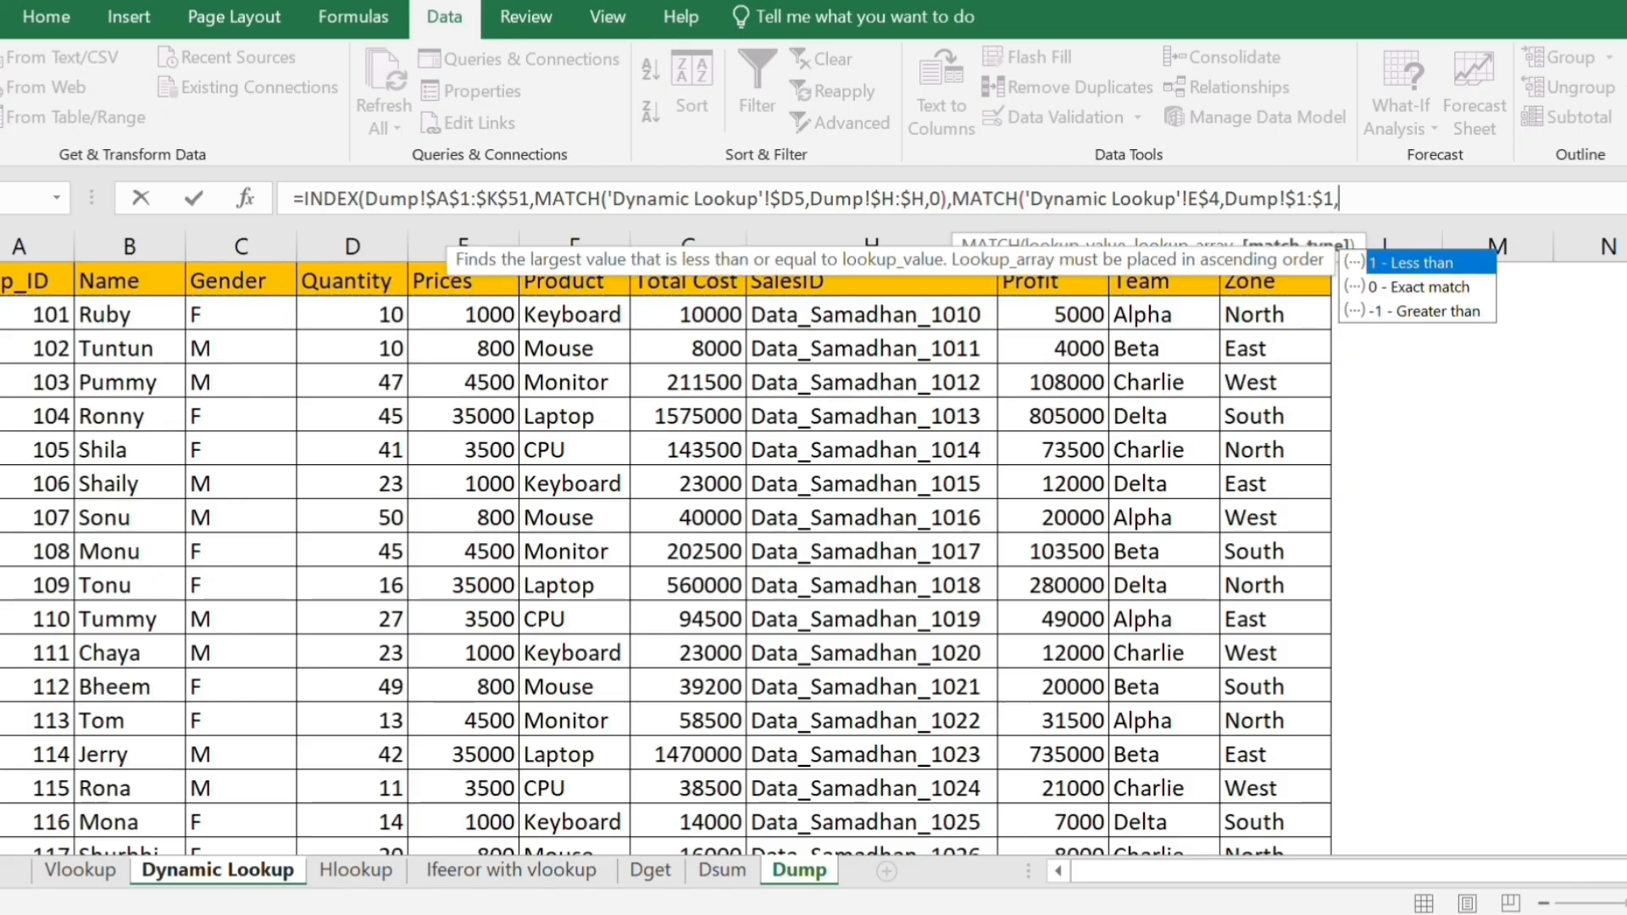
text(0))
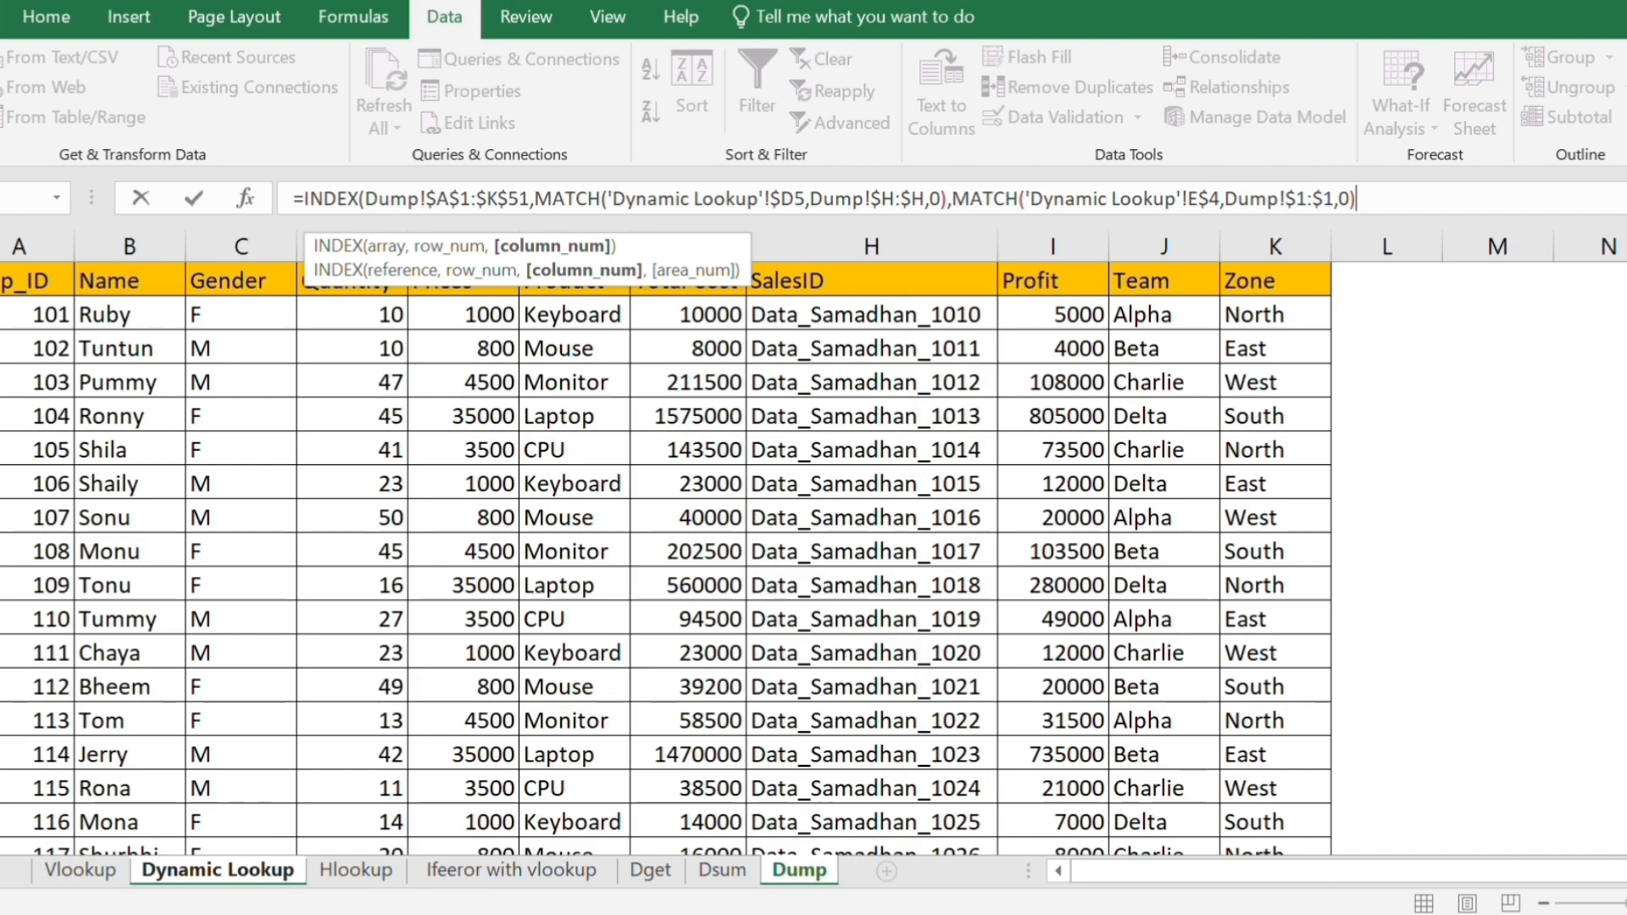
key(Return)
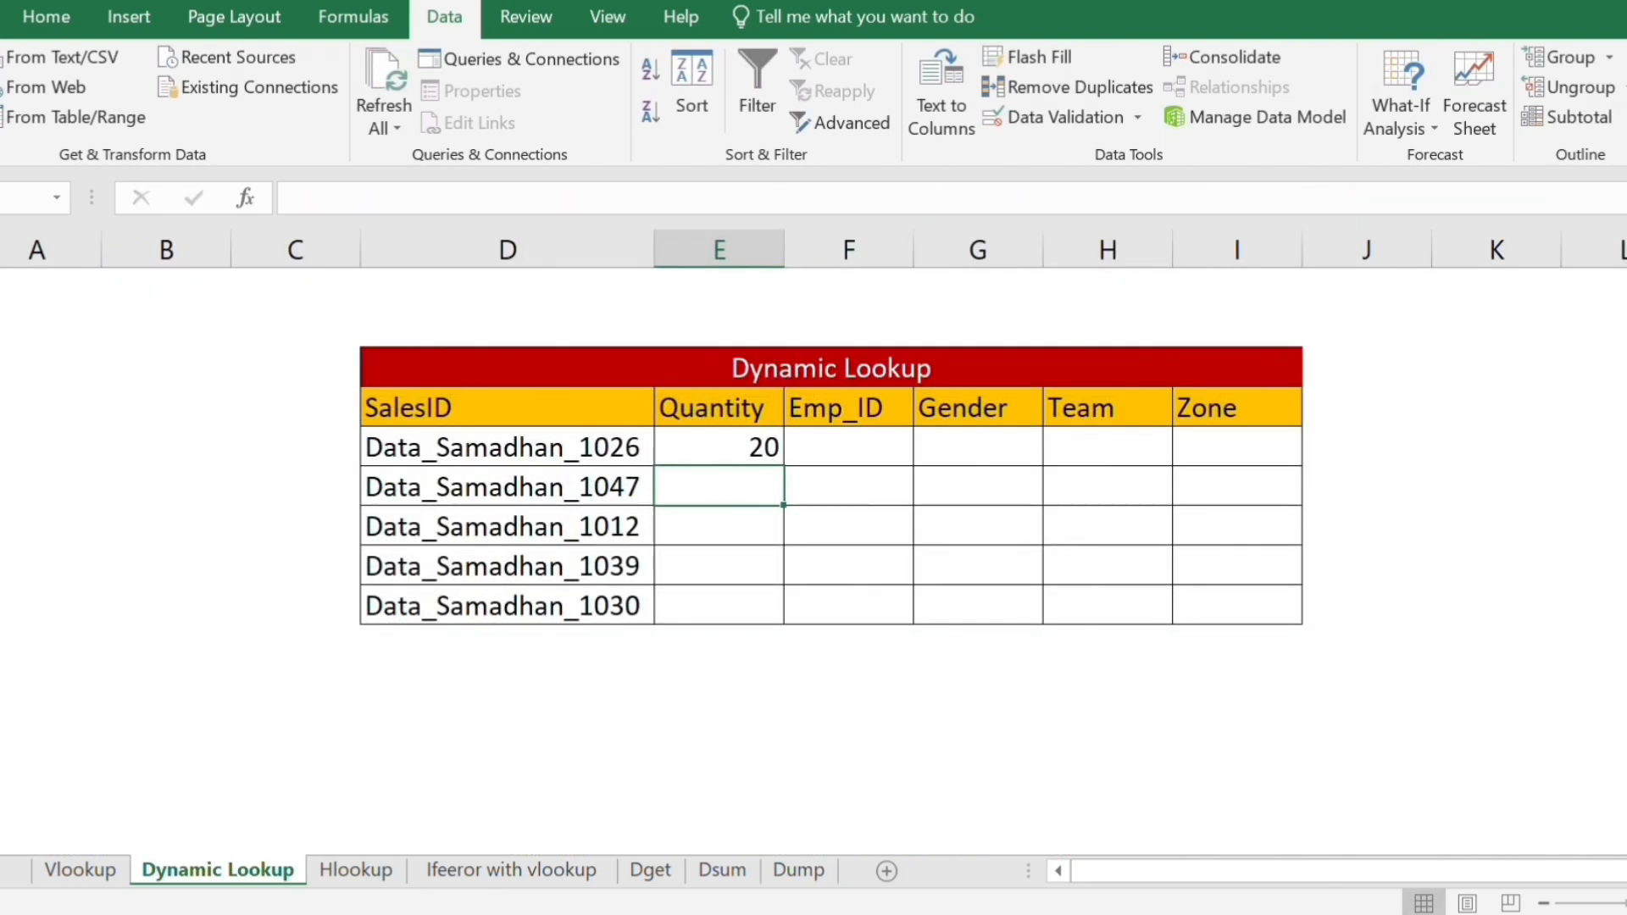
Fill the INDEX-MATCH formula from E5 down and across the whole Dynamic Lookup table to I9.
click(719, 446)
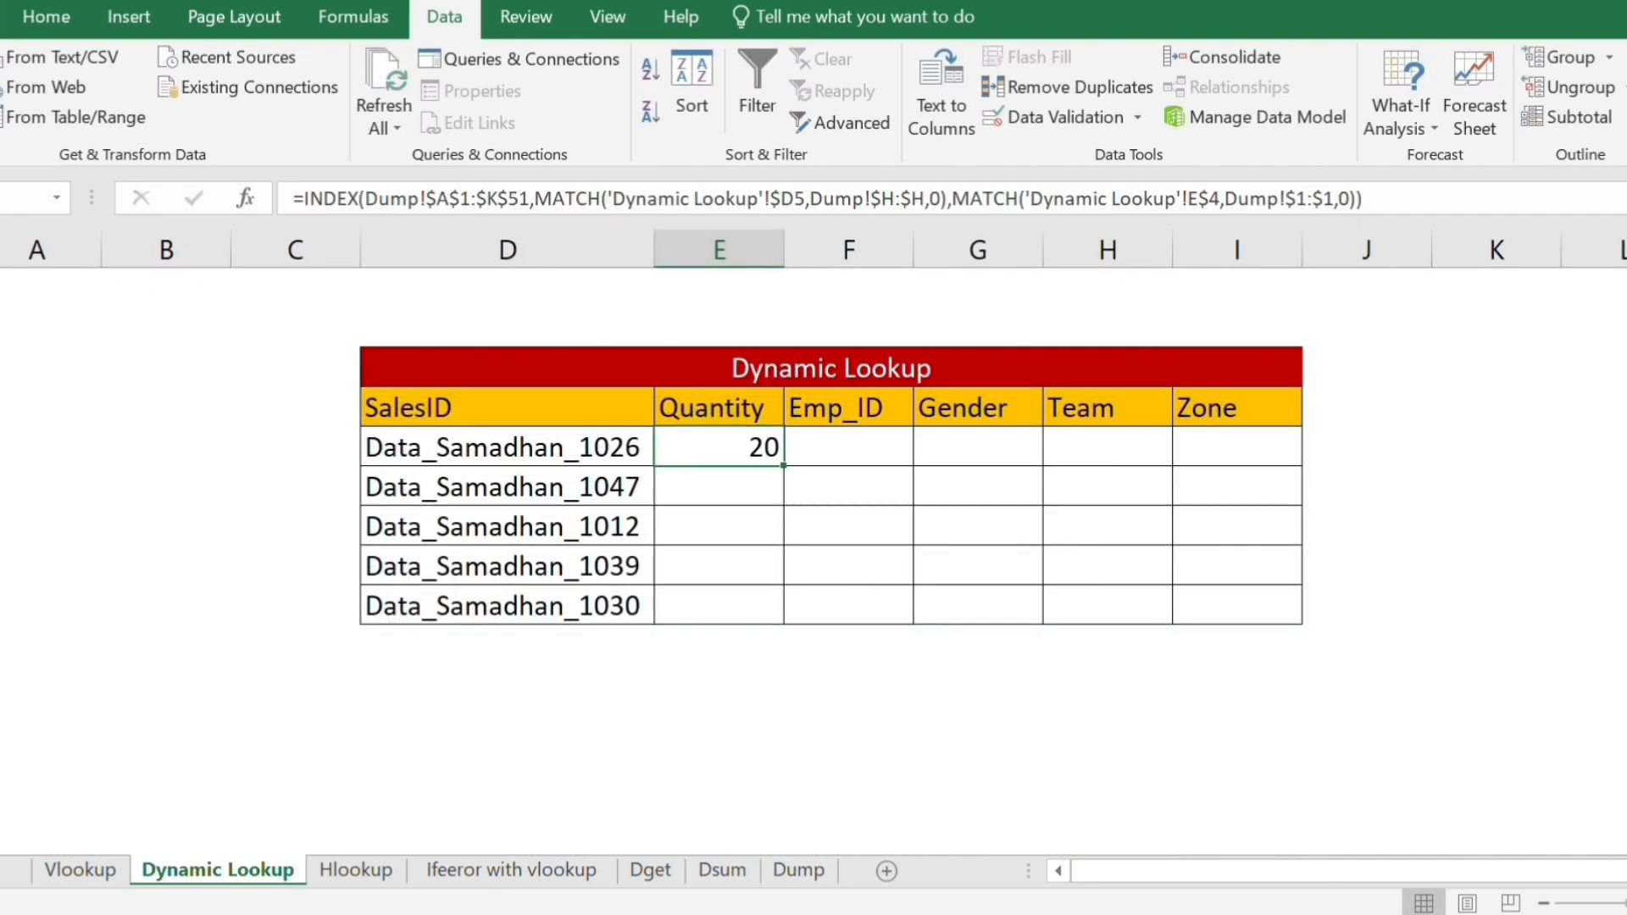
key(shift+Down)
key(shift+Down)
key(shift+Down)
key(shift+Down)
key(shift+Right)
key(shift+Right)
key(shift+Right)
key(shift+Right)
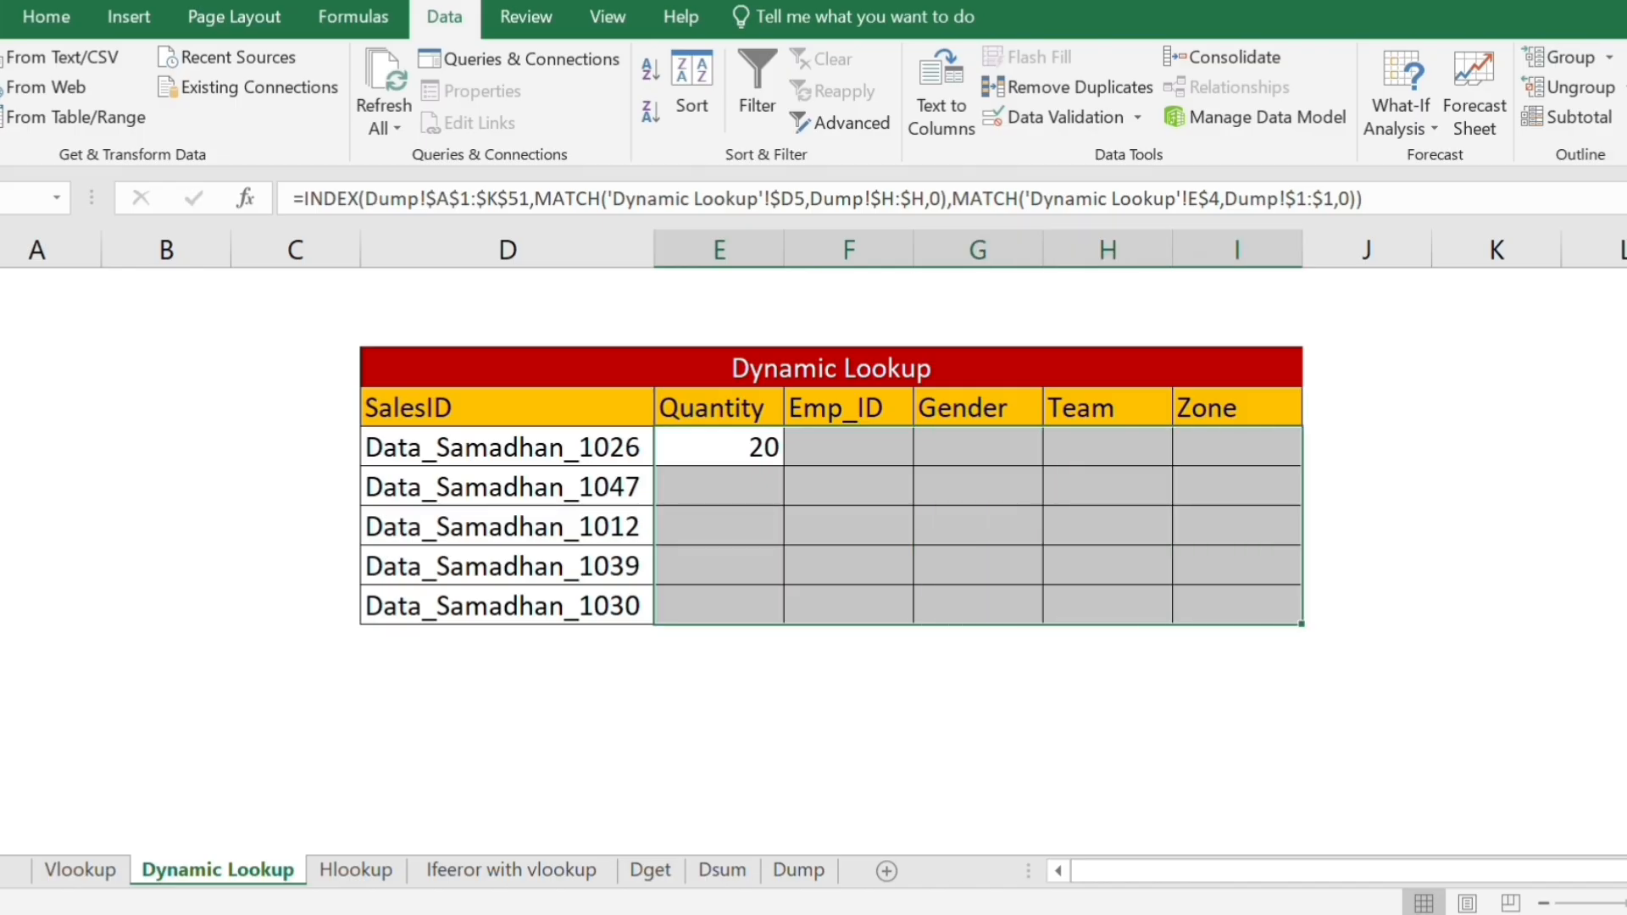
key(ctrl+d)
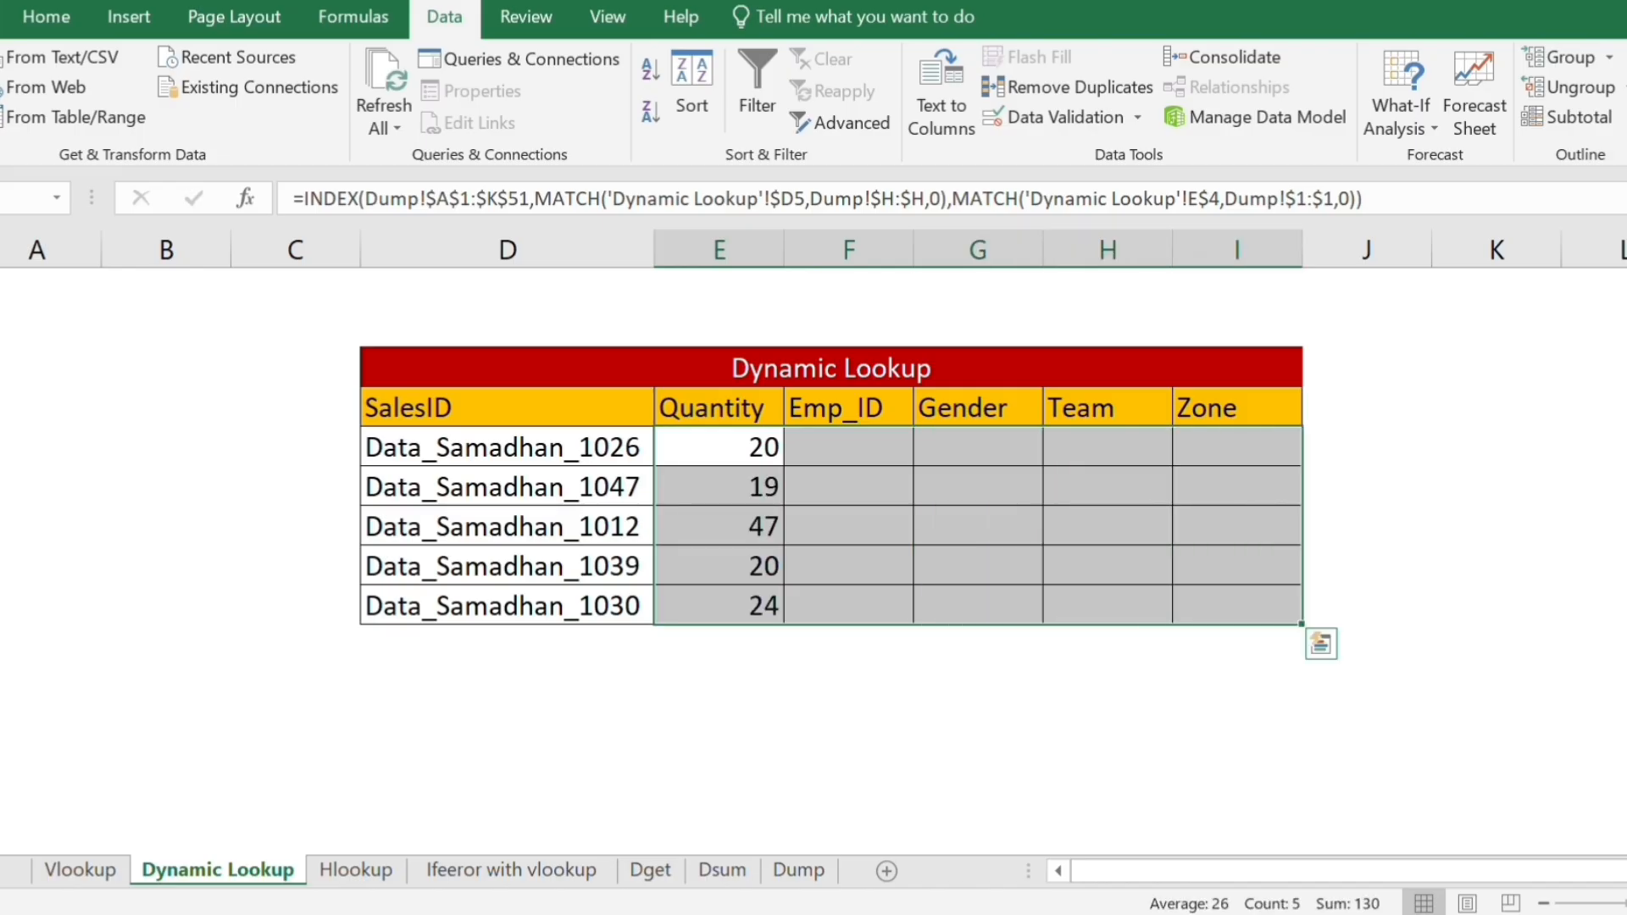
key(ctrl+r)
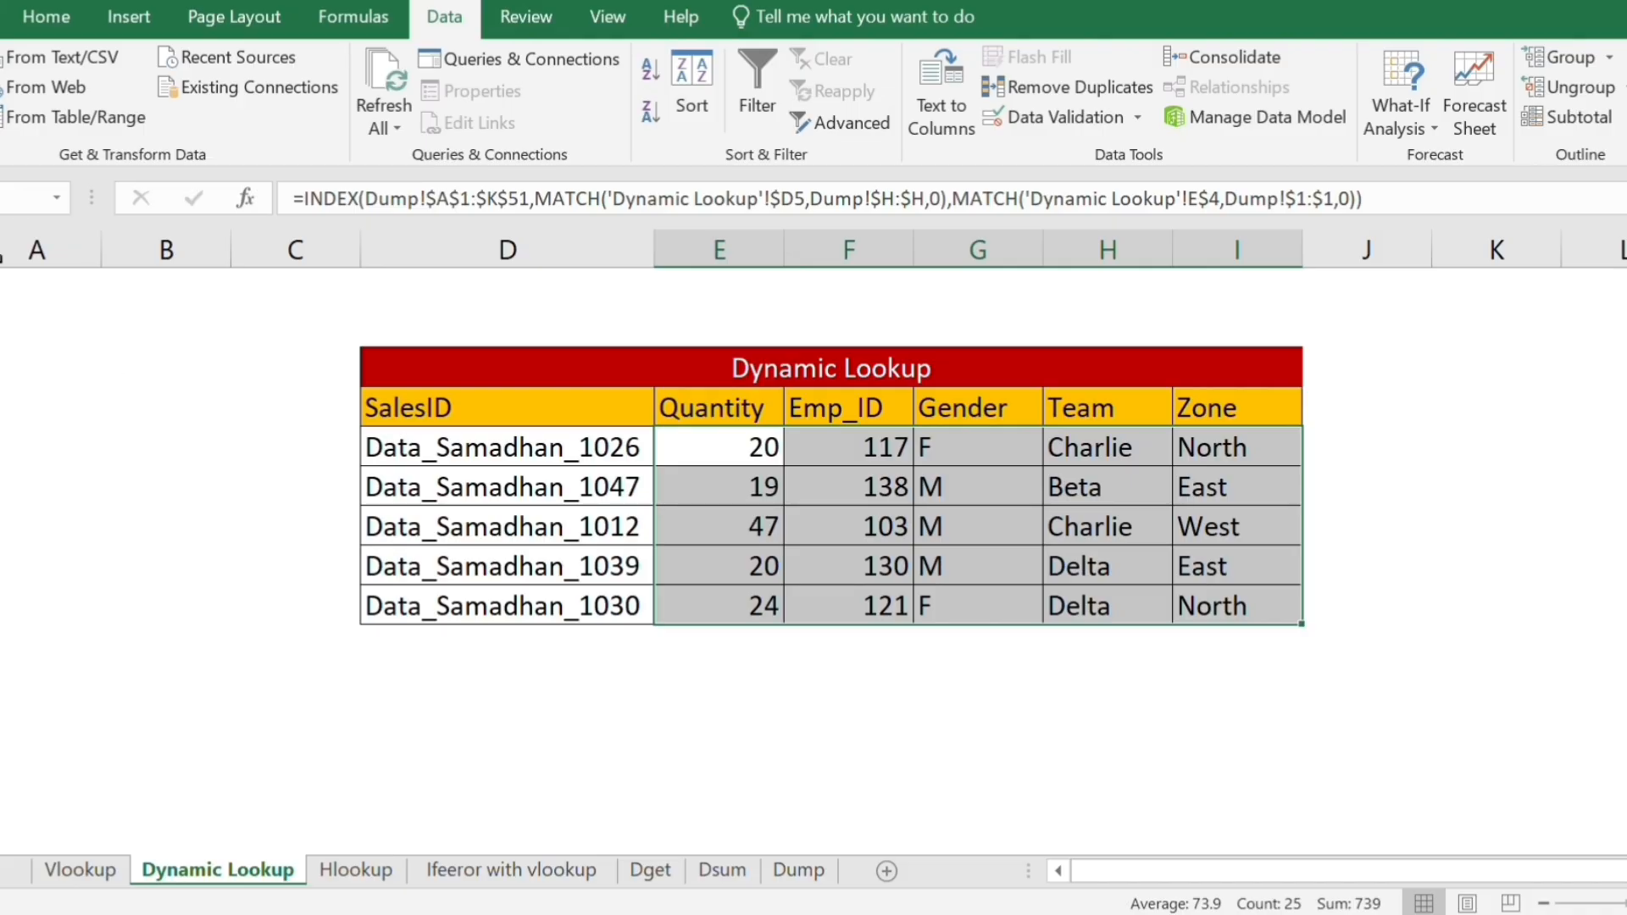
Search the Dump sheet for the Dynamic Lookup table's second SalesID, copied from D6.
click(631, 487)
key(ctrl+c)
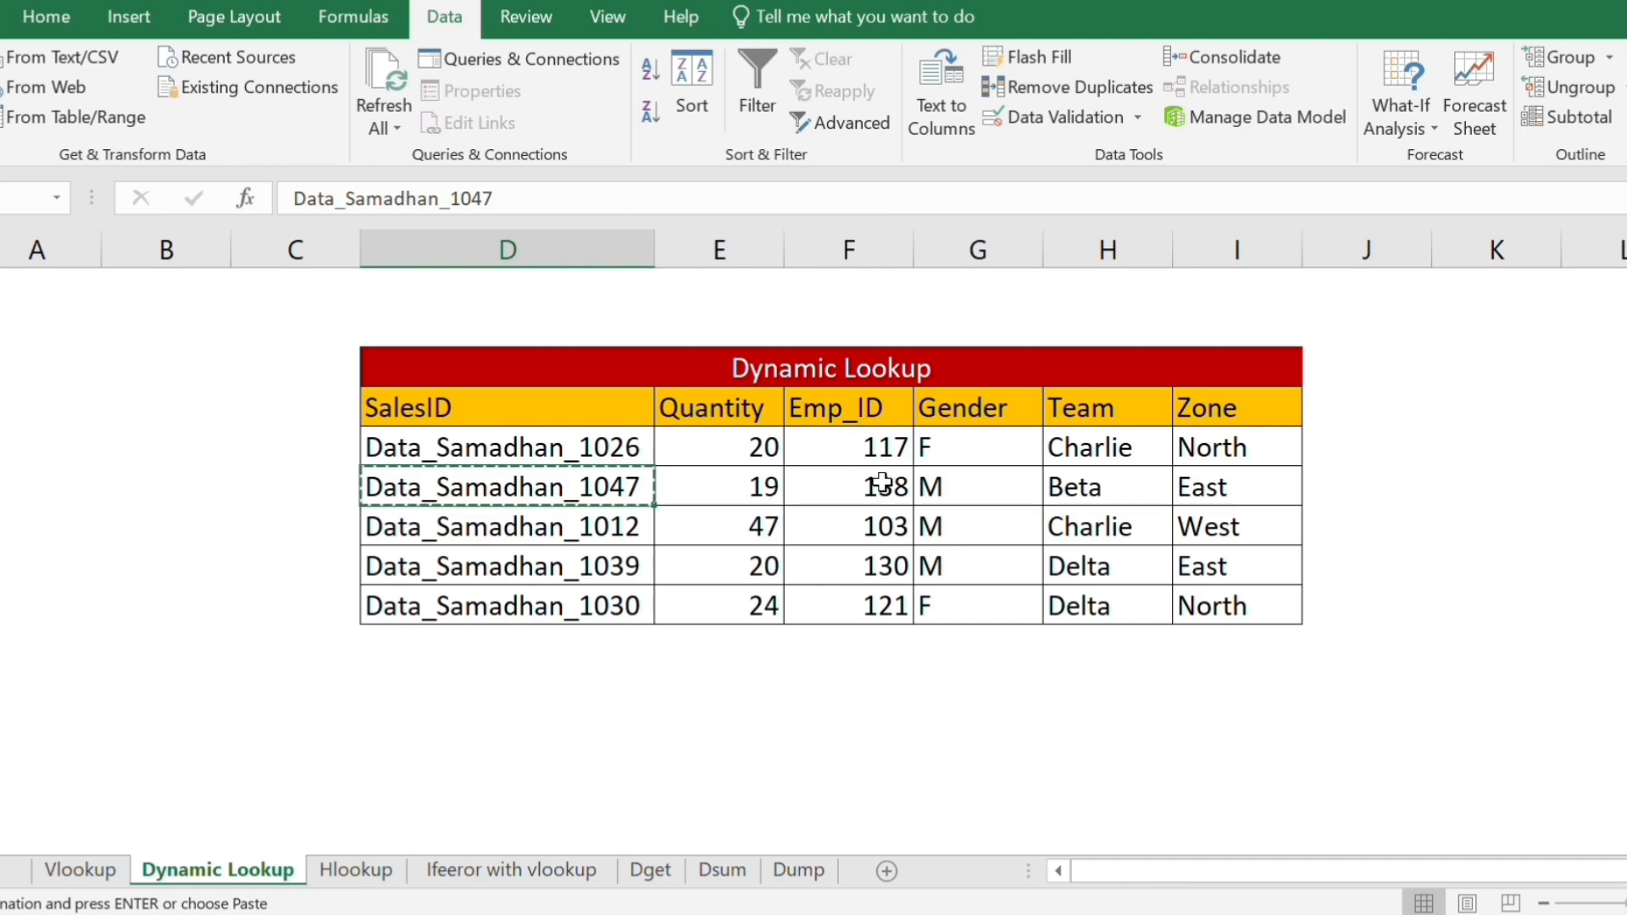
click(790, 873)
click(470, 683)
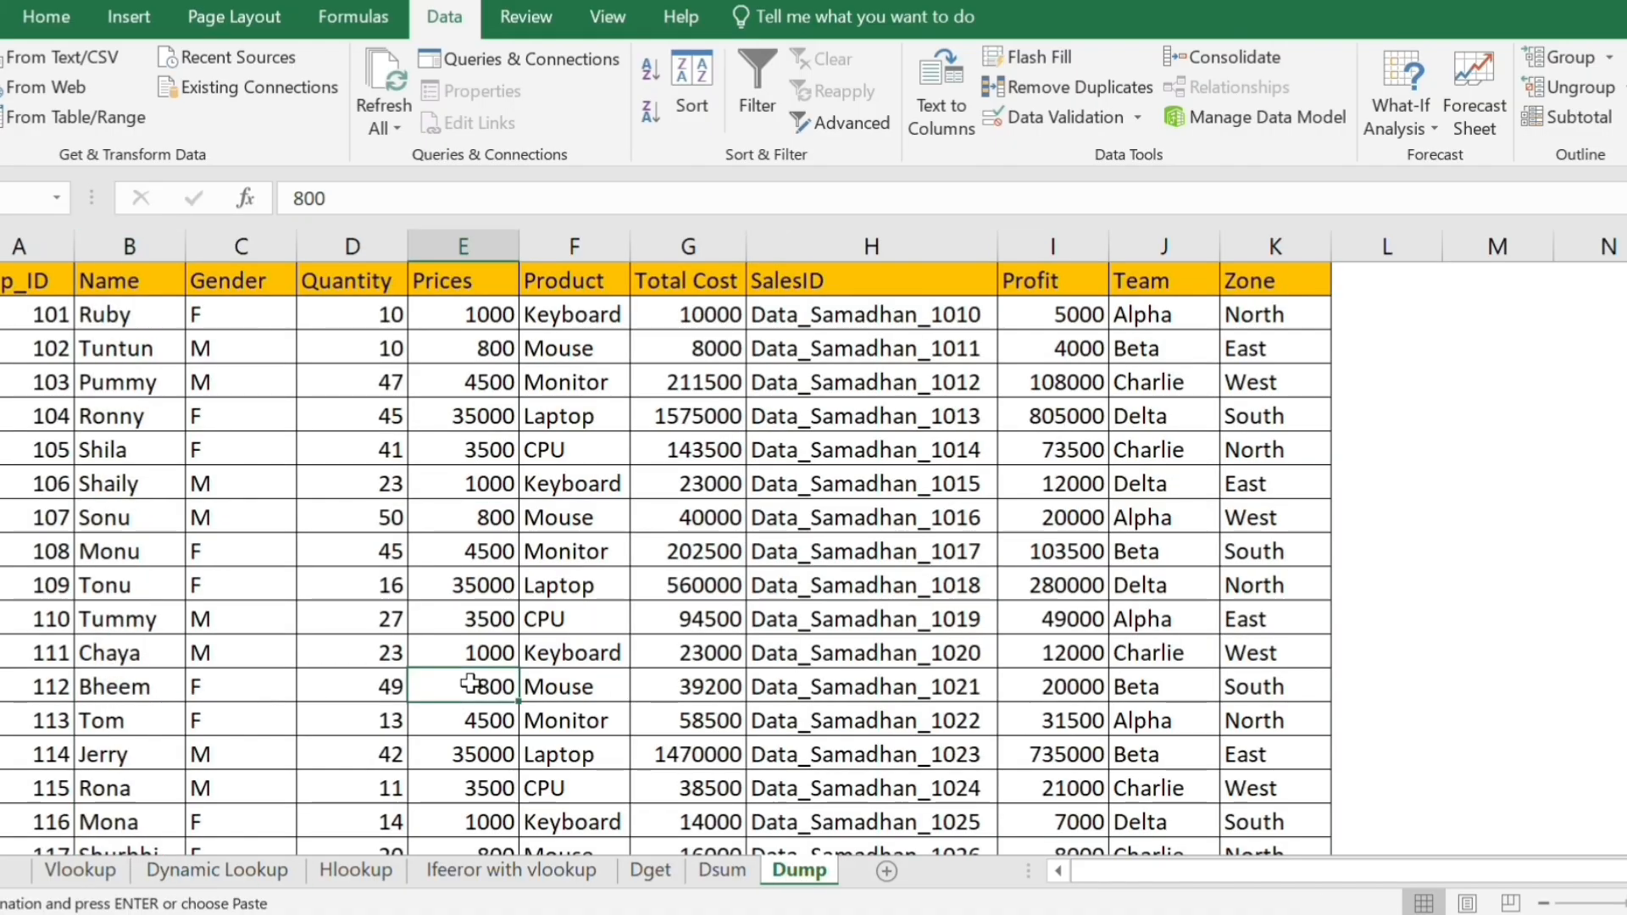
key(ctrl+f)
key(ctrl+v)
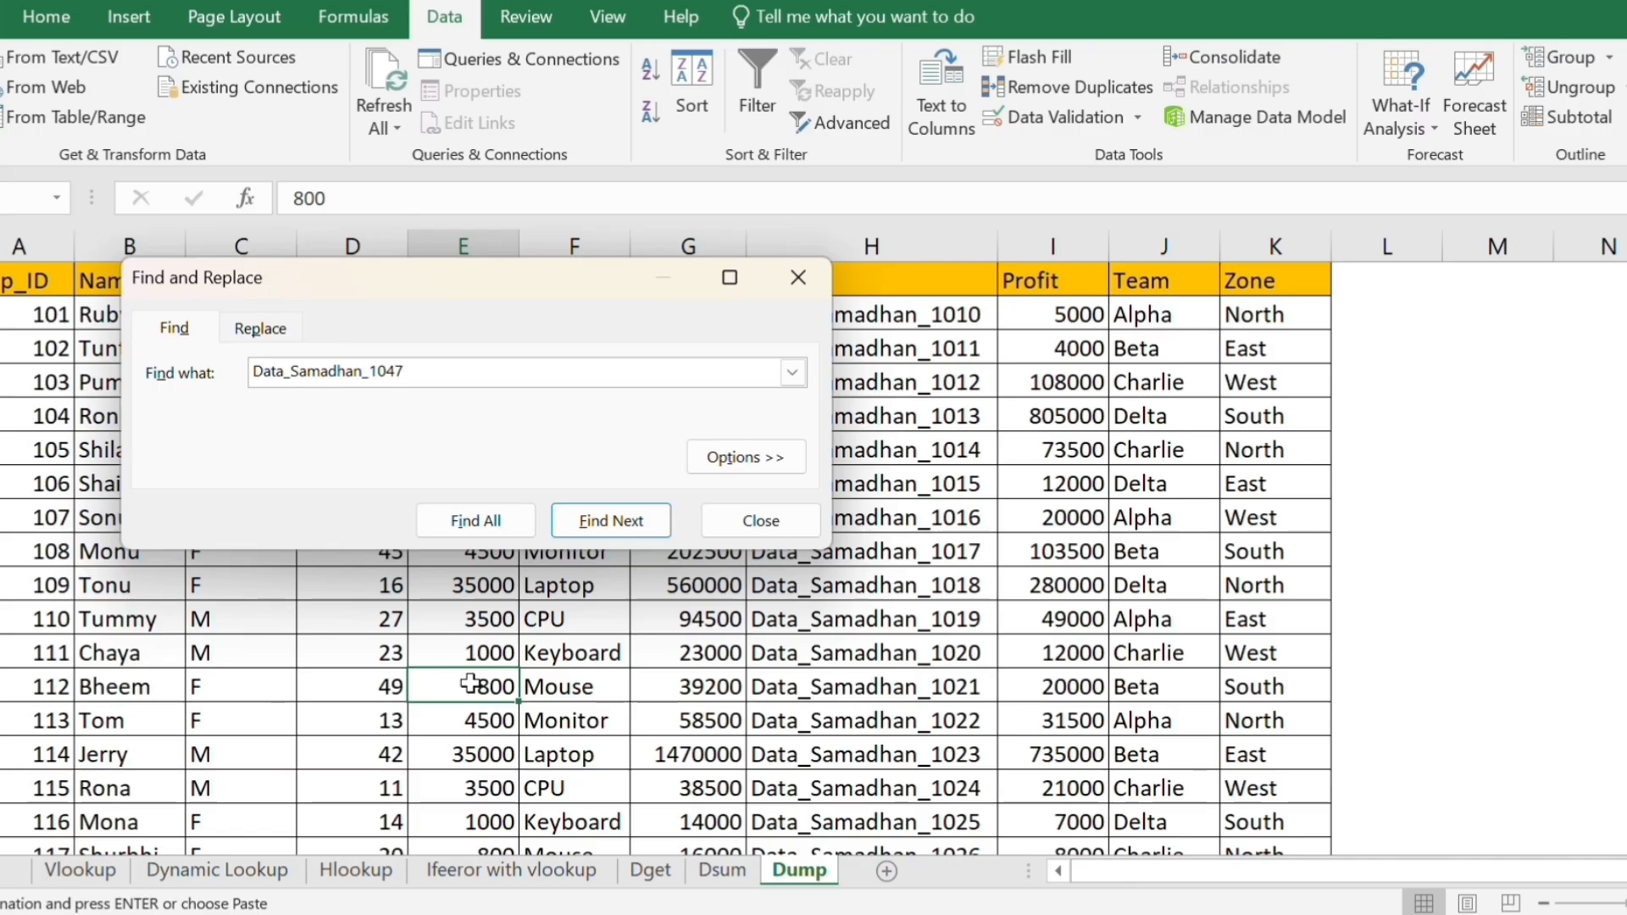
key(Return)
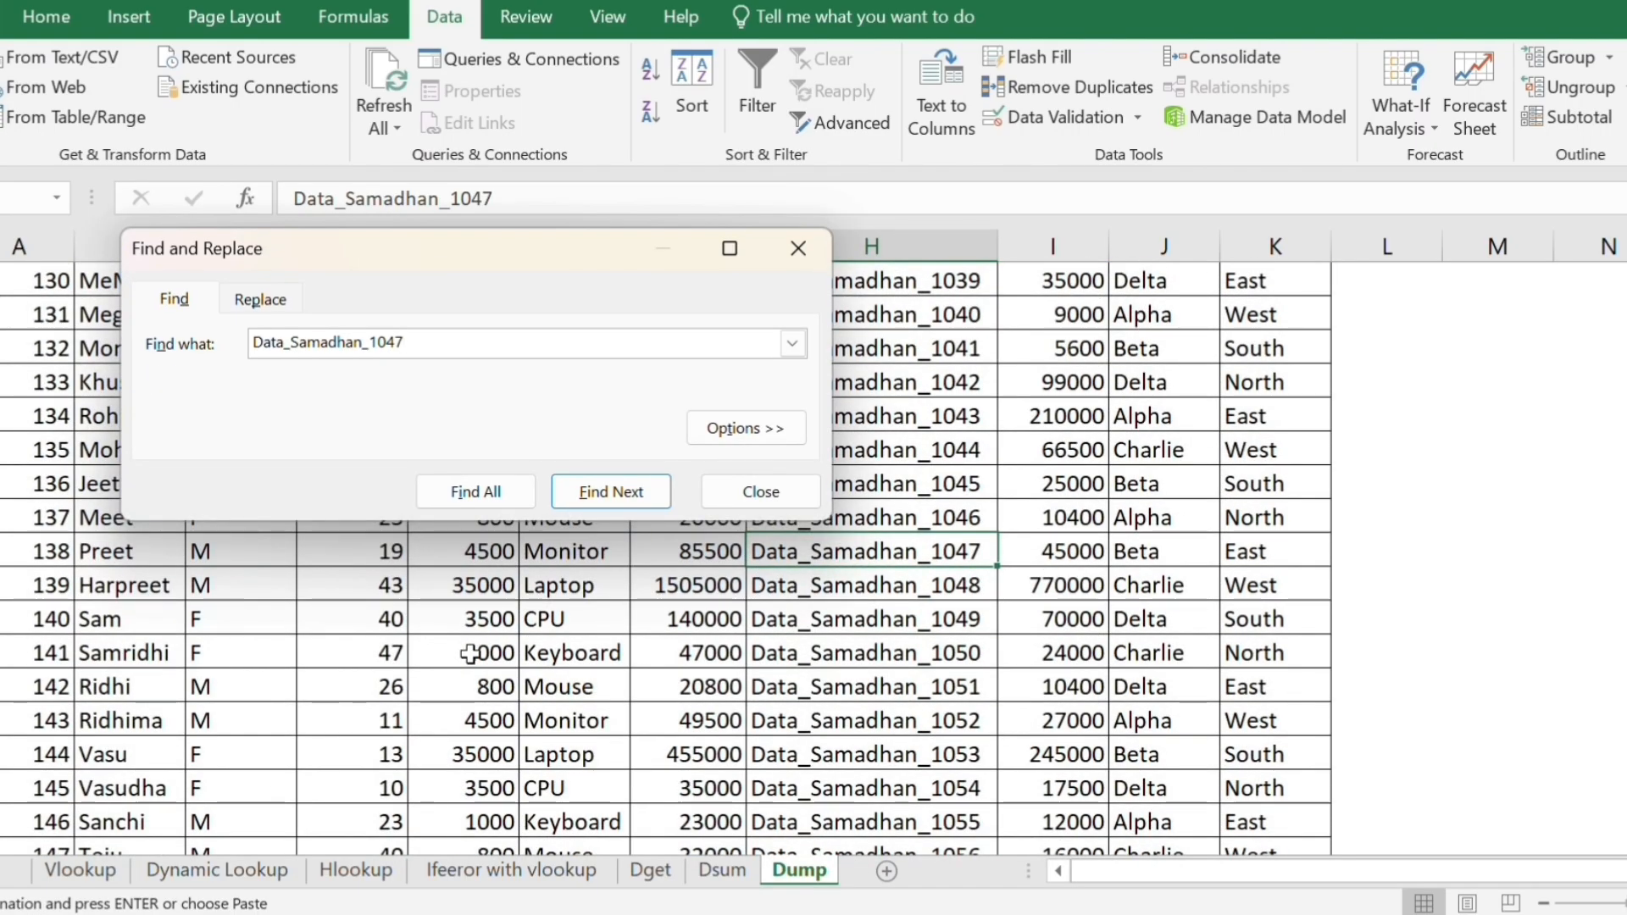
key(Escape)
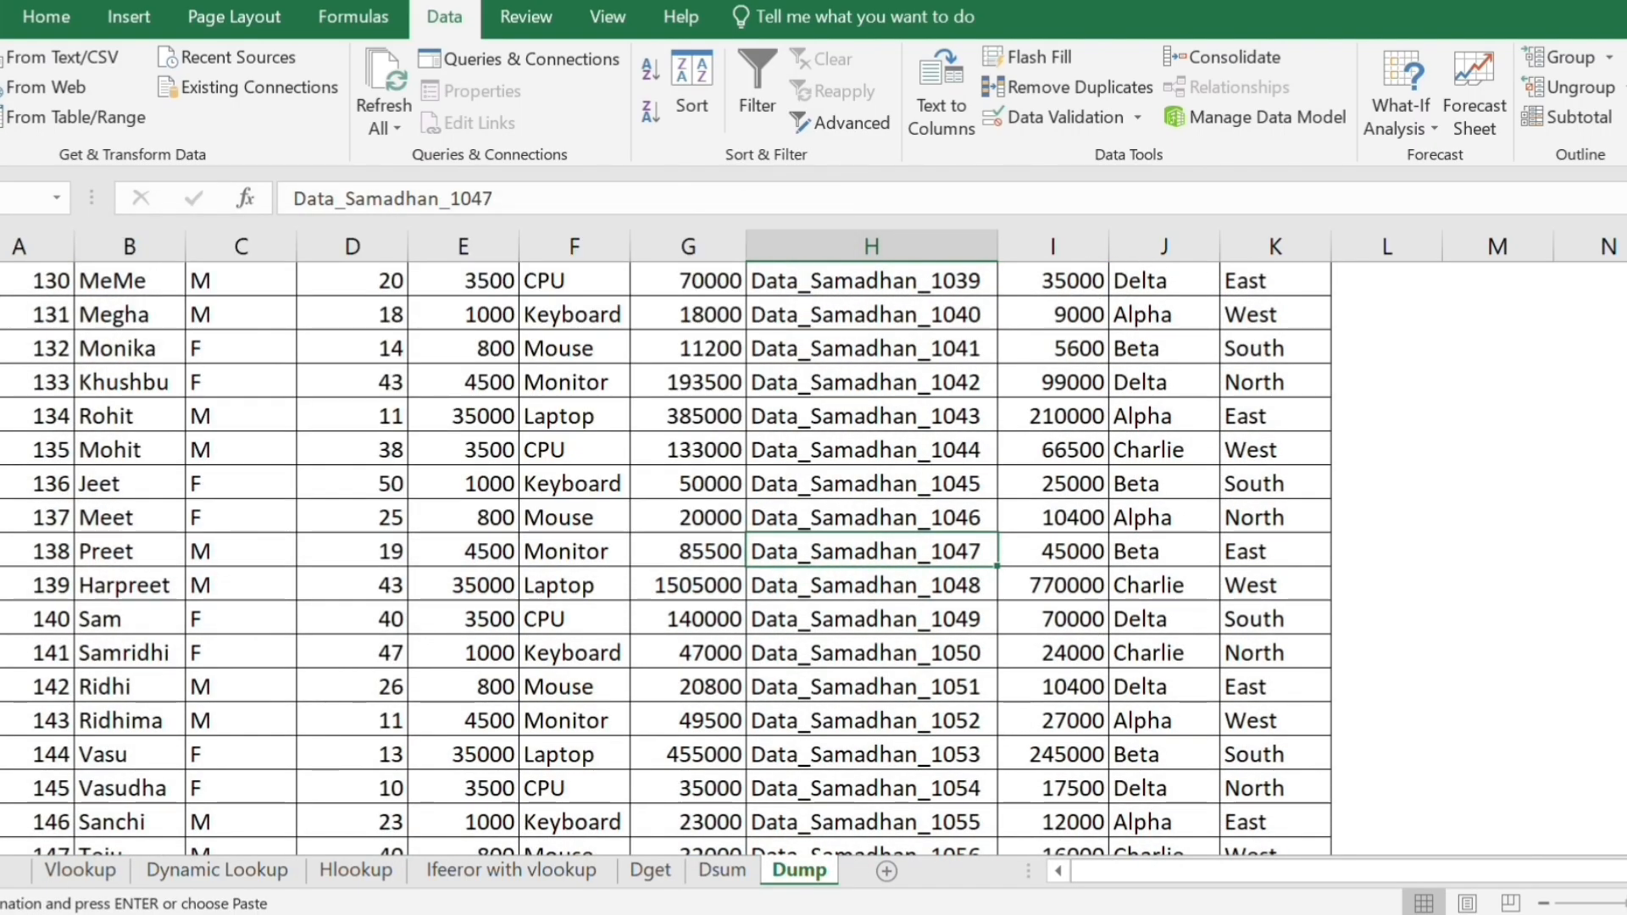
Compare the found Dump record with the second SalesID's row in the Dynamic Lookup table.
click(1, 551)
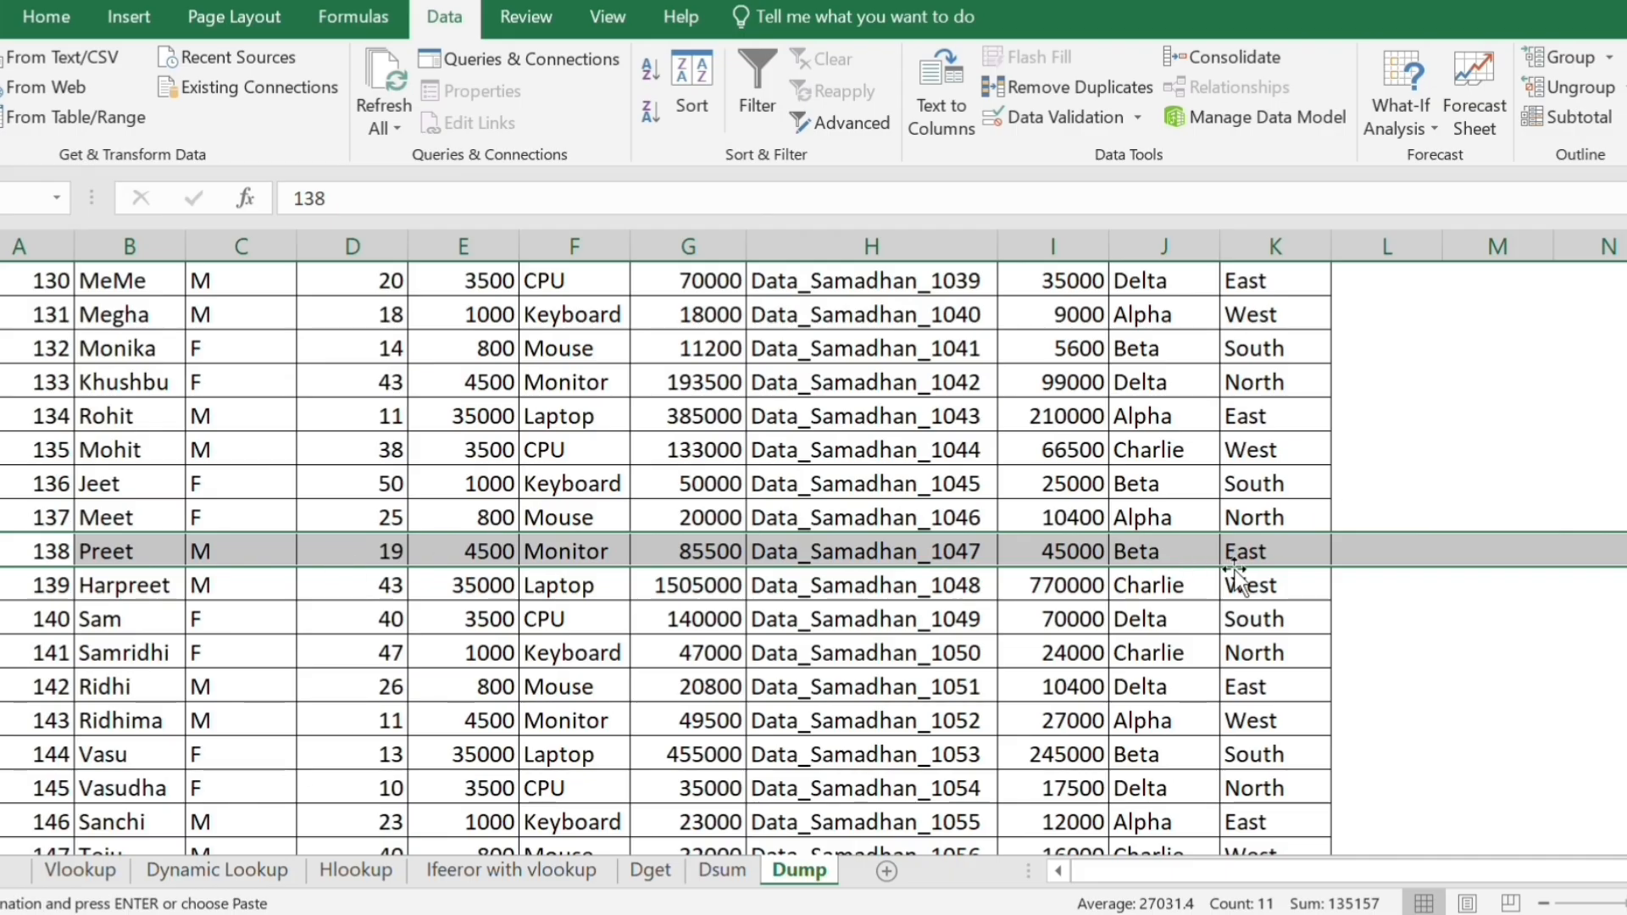
click(206, 873)
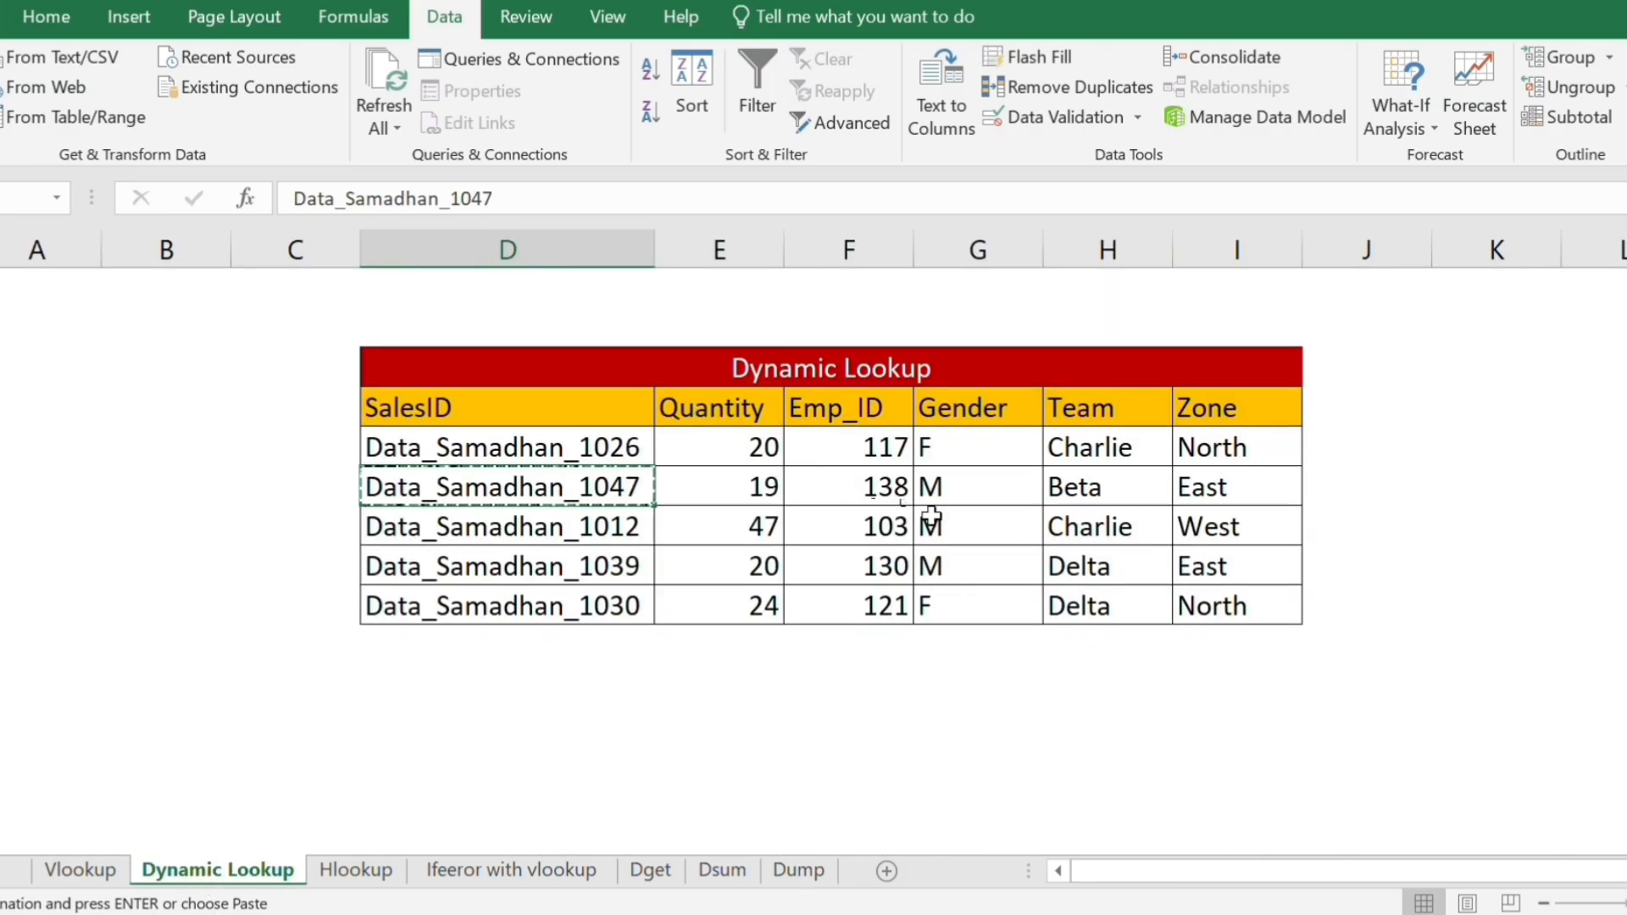
click(773, 879)
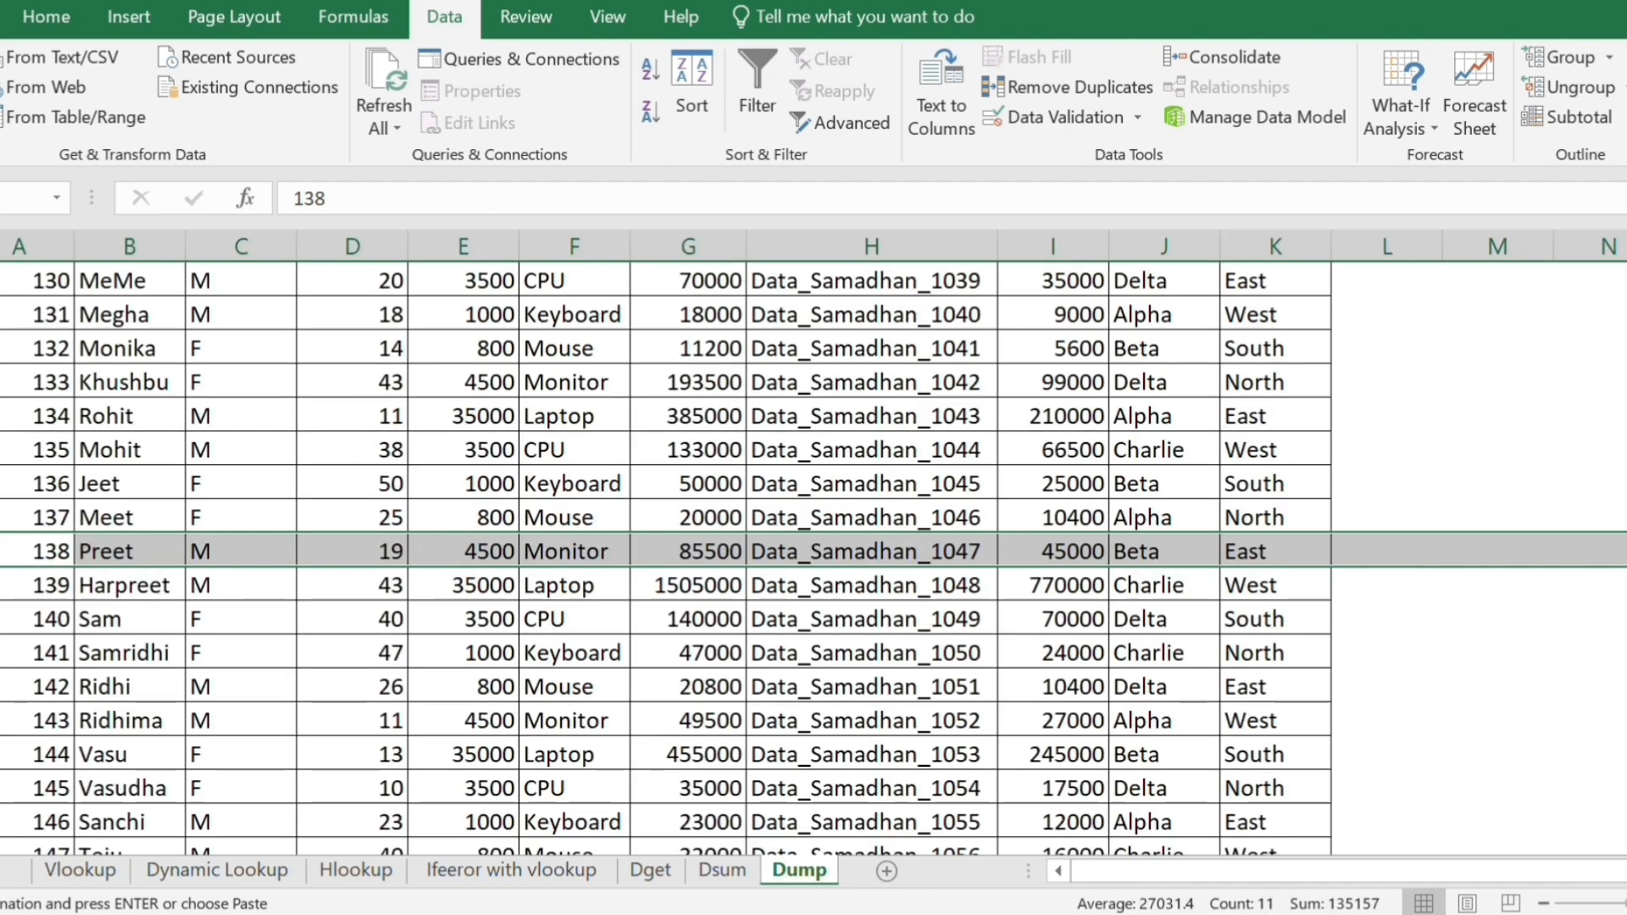
click(217, 873)
click(918, 509)
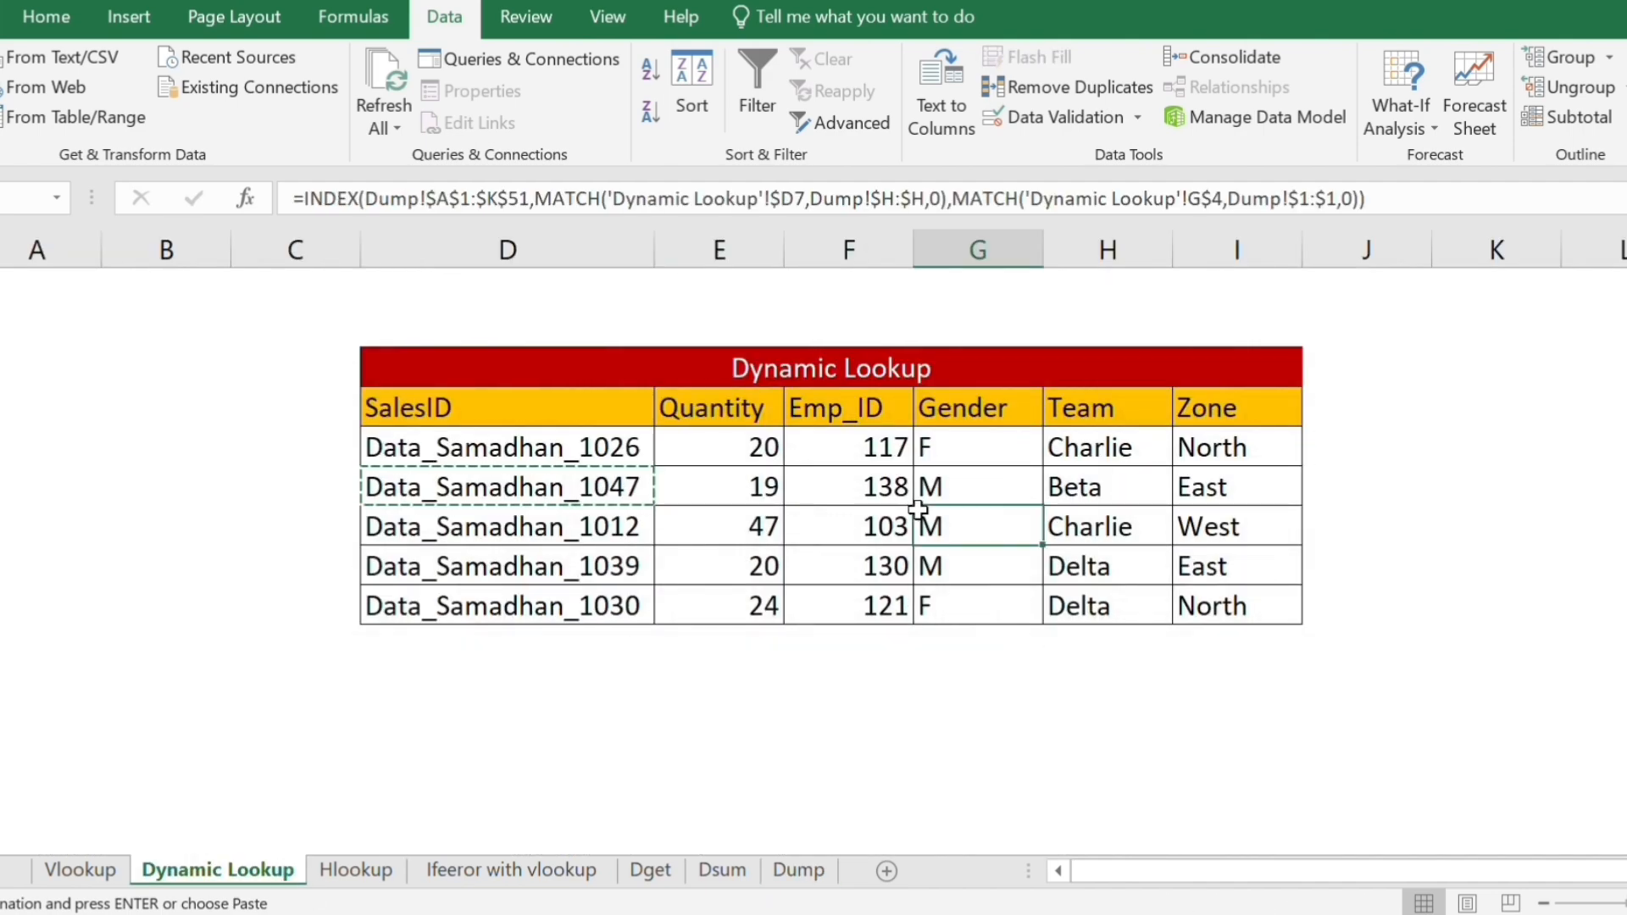
key(Escape)
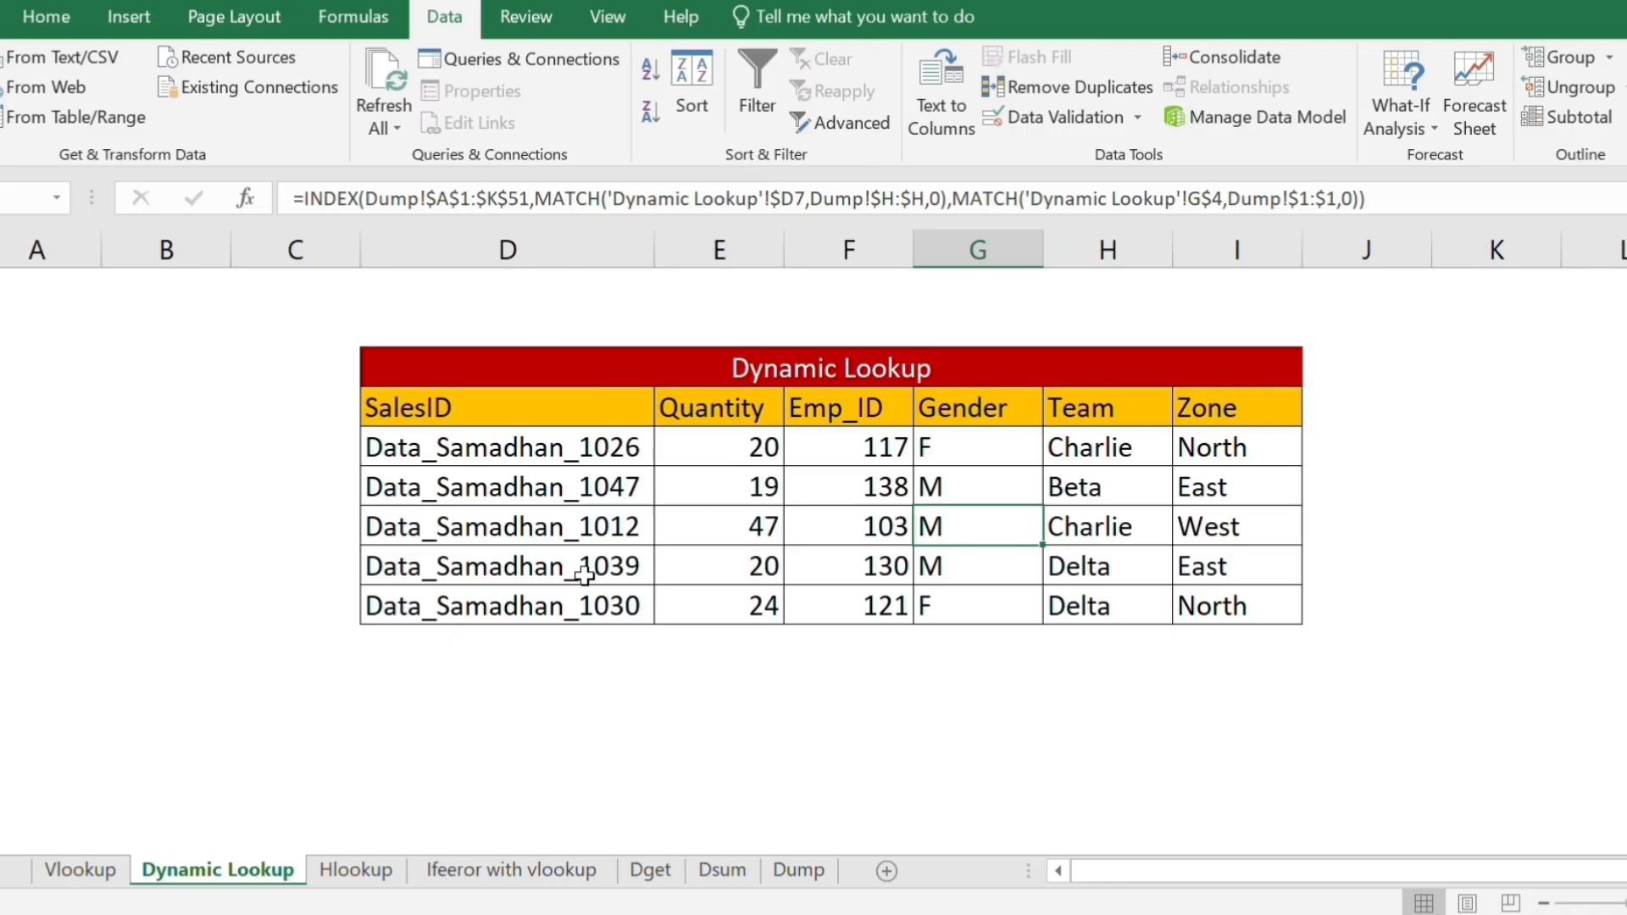
Try changing the Emp_ID header in the Dynamic Lookup table to EmpID, and undo the change.
click(892, 421)
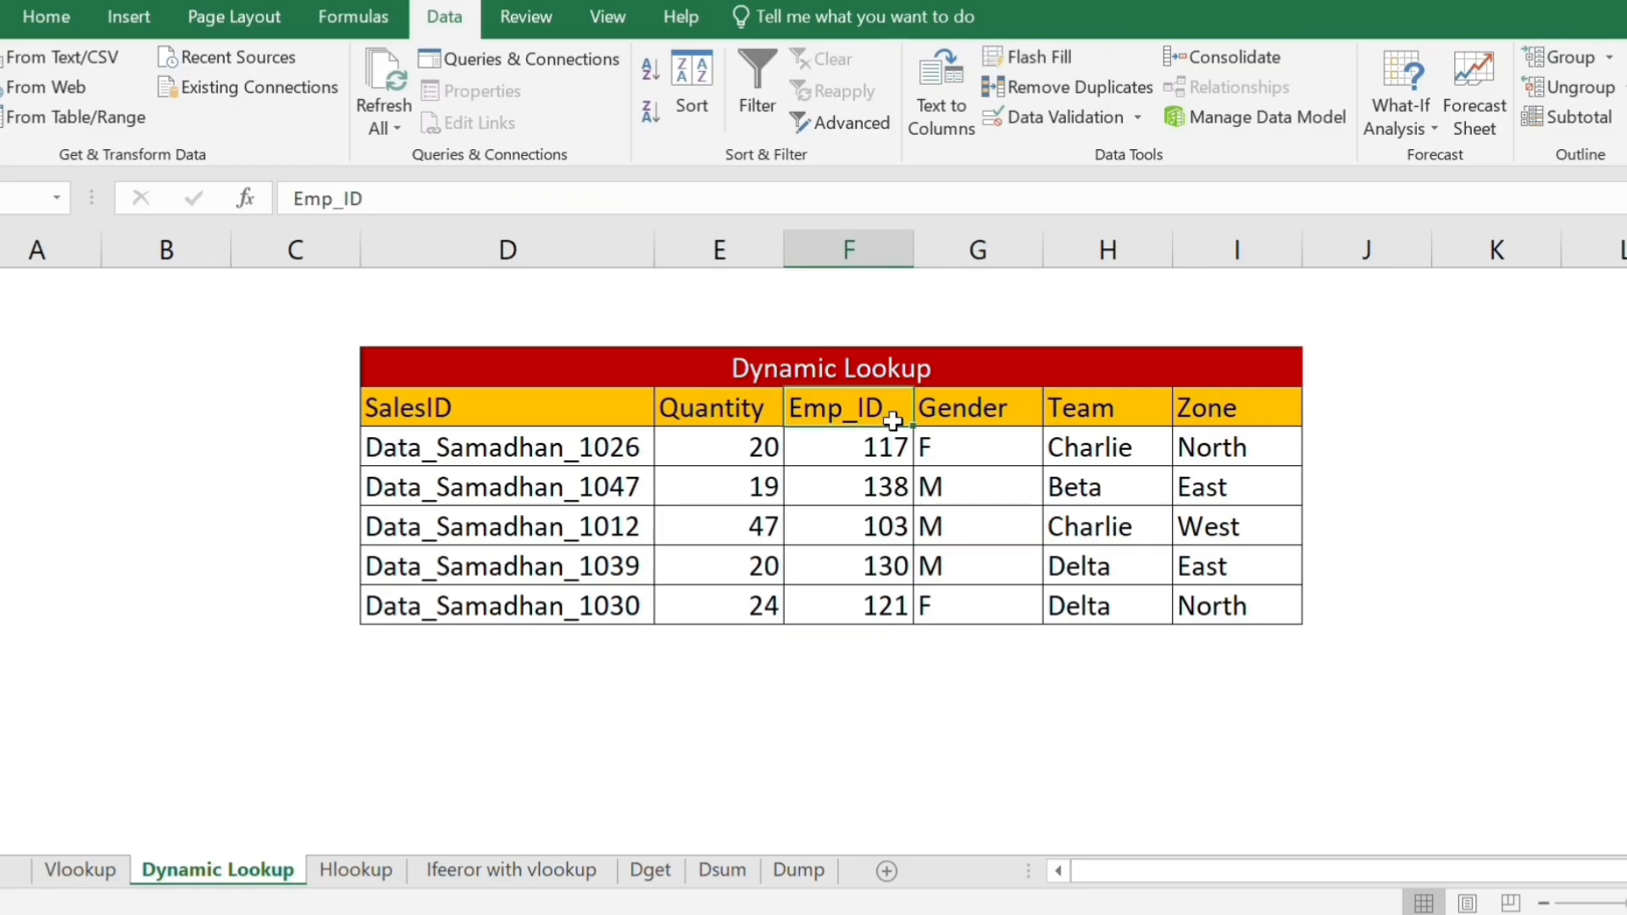
double_click(894, 421)
key(Left)
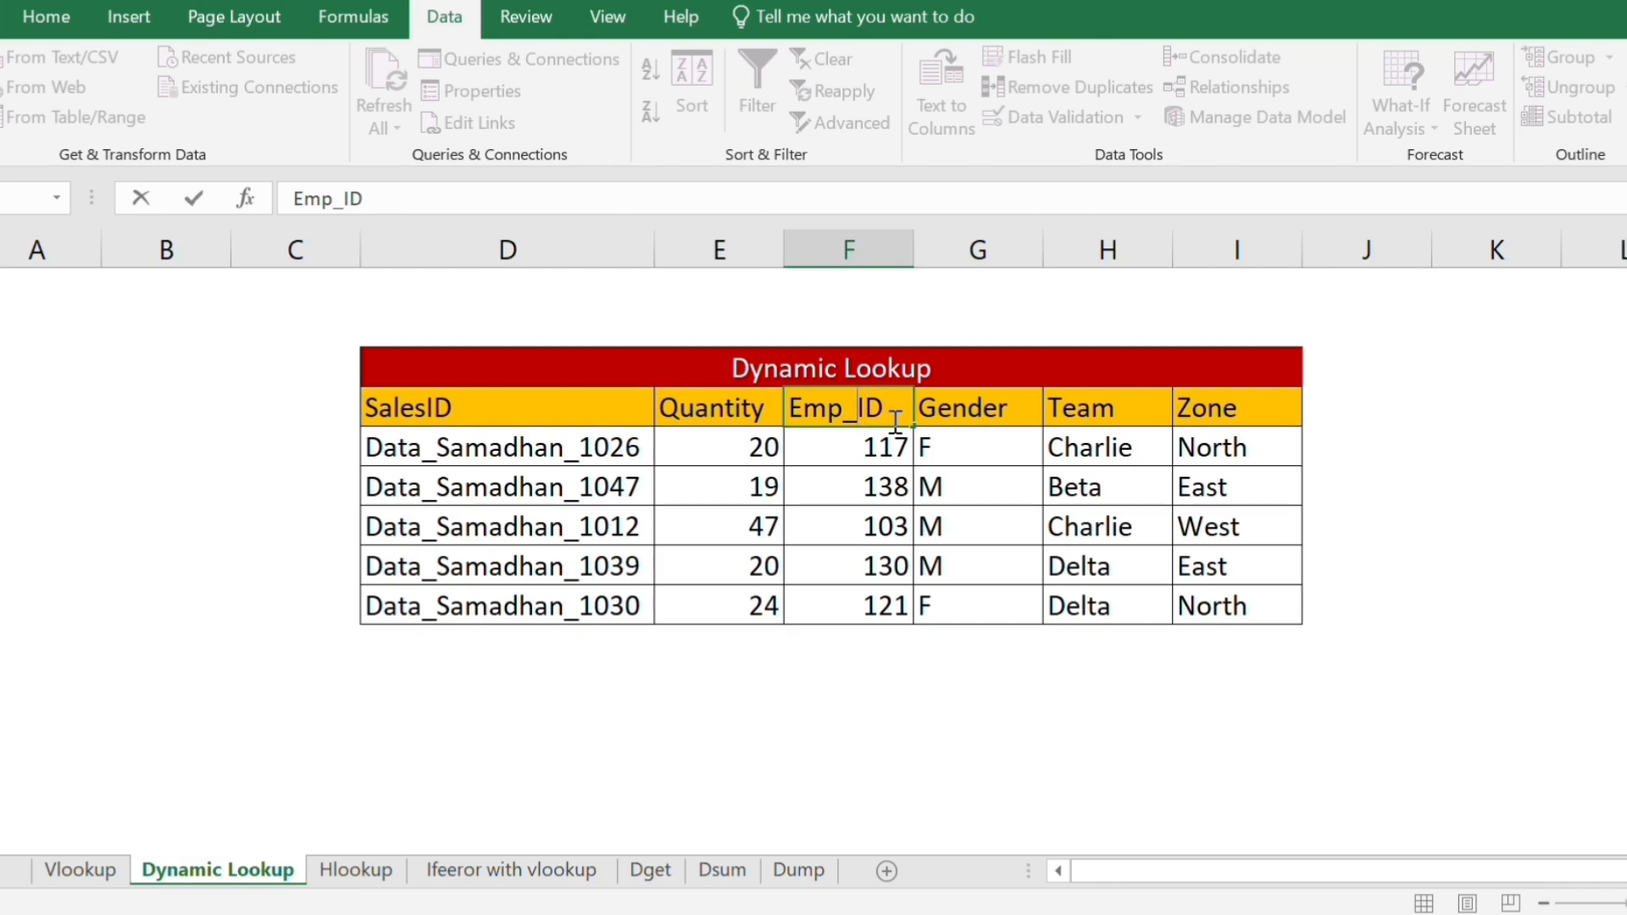
key(BackSpace)
key(Return)
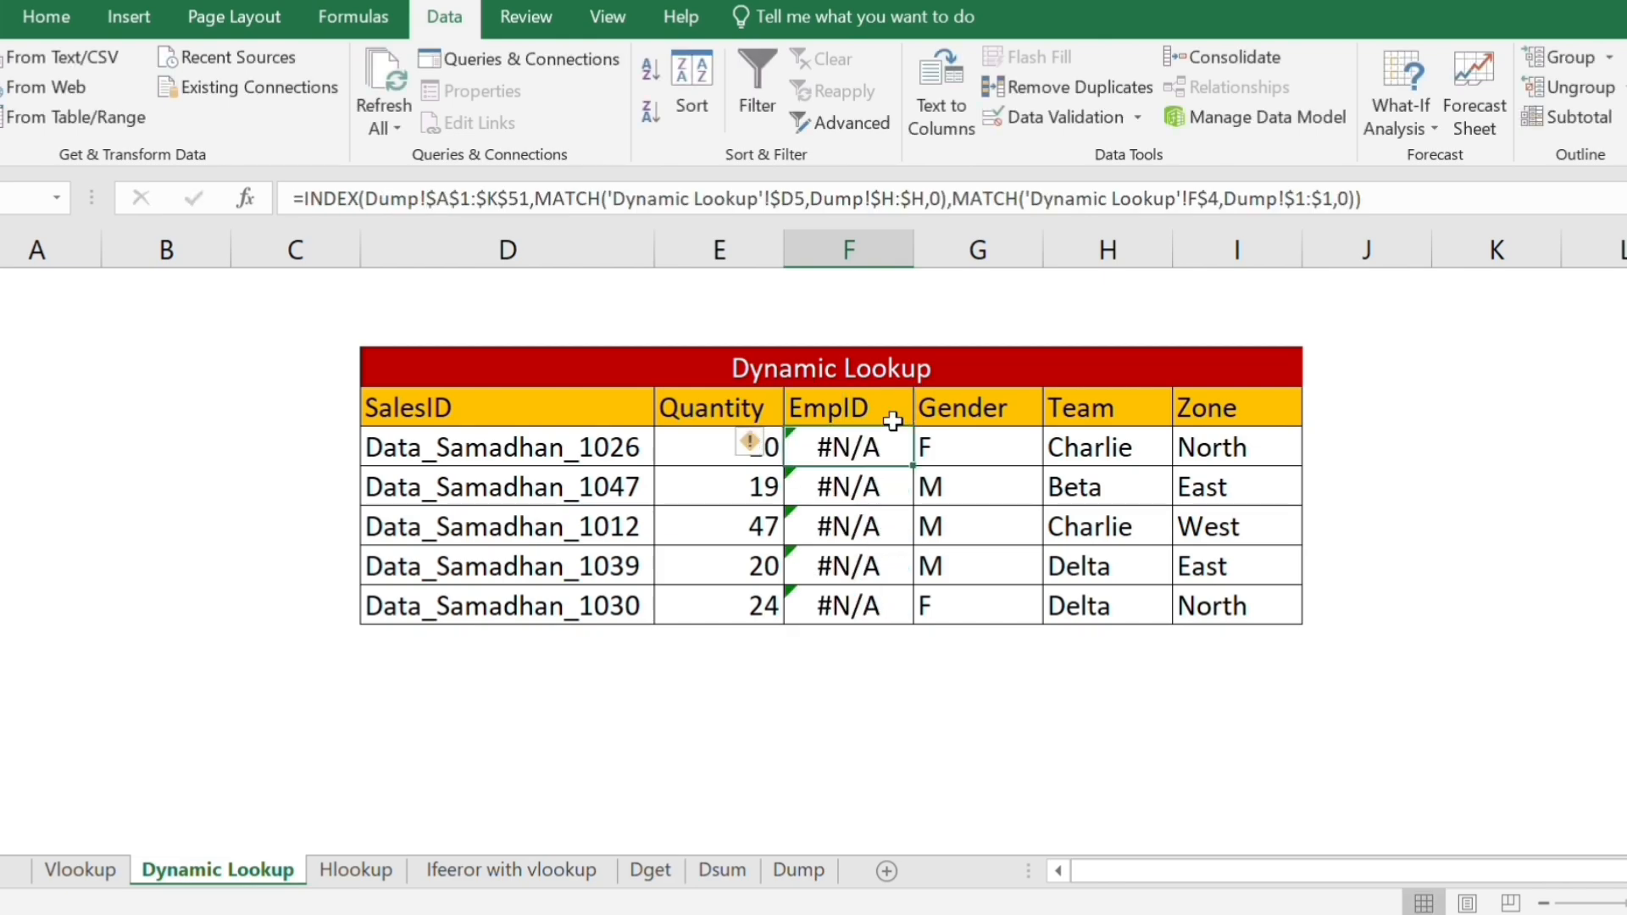
key(ctrl+z)
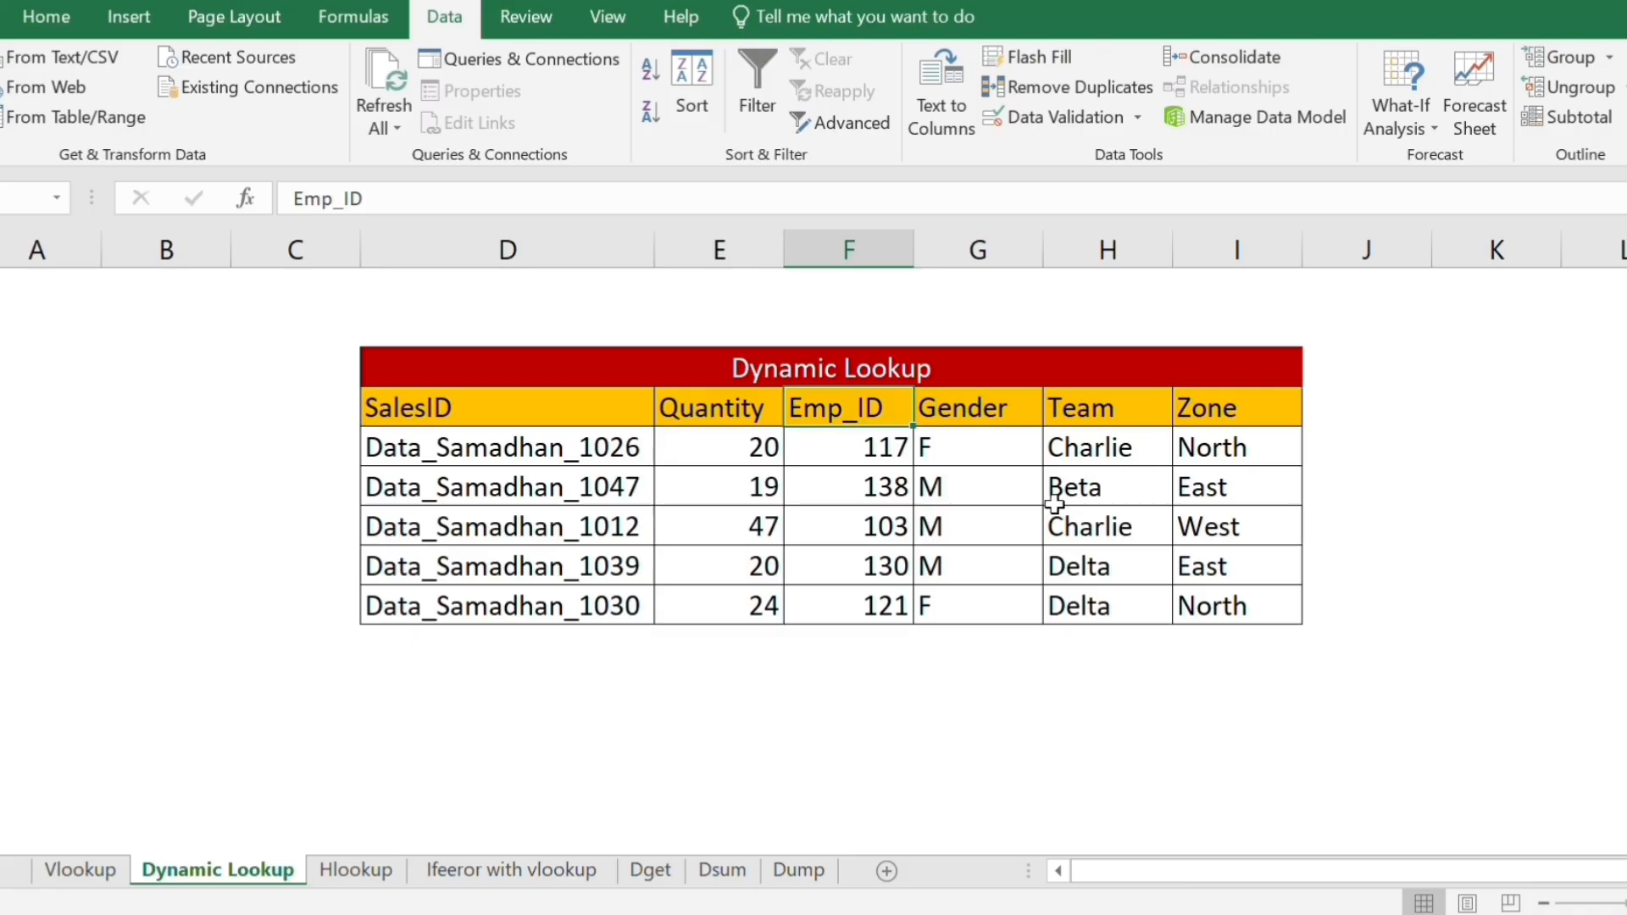
Start an HLOOKUP formula in E5 of the Hlookup sheet with the column-locked $D5 as the lookup value.
key(ctrl+Page_Down)
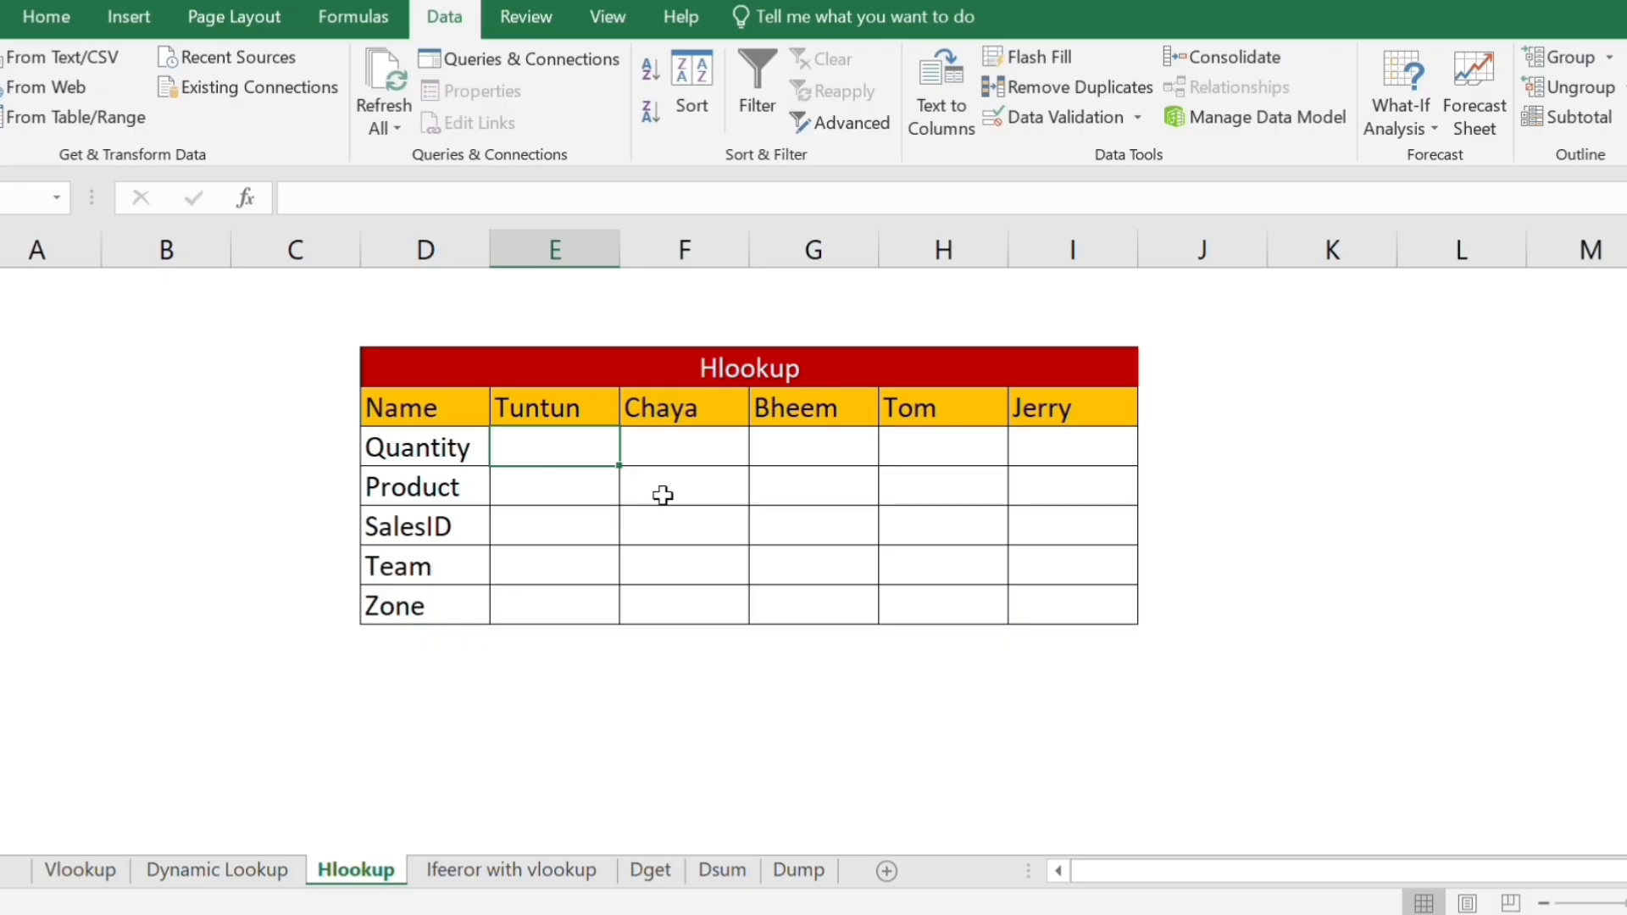
click(798, 870)
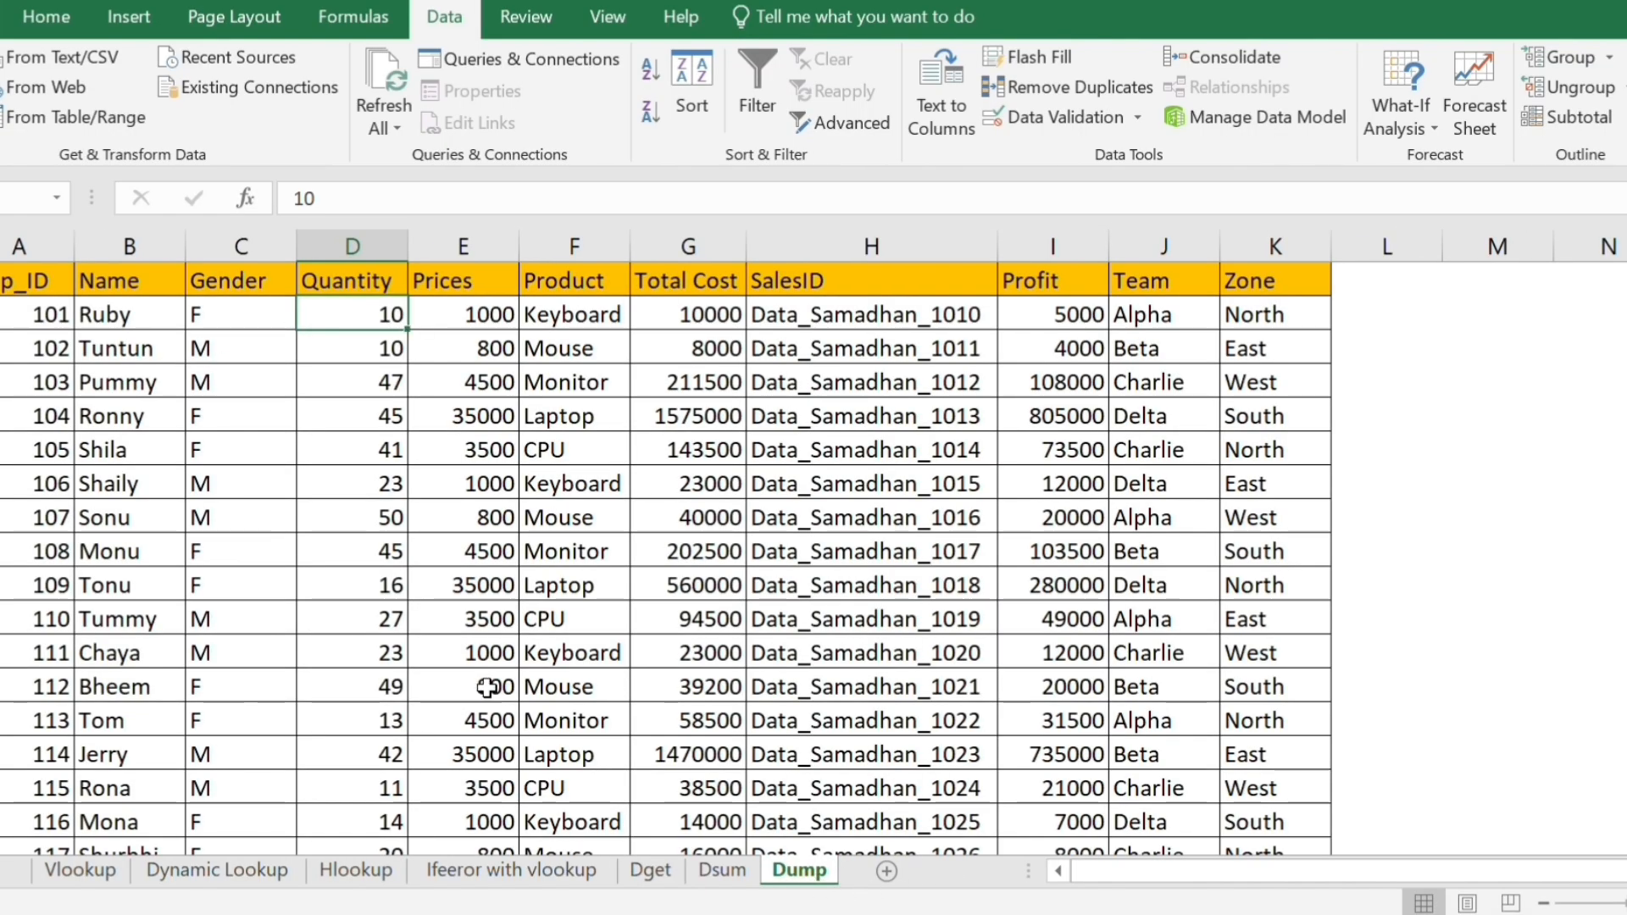
click(356, 873)
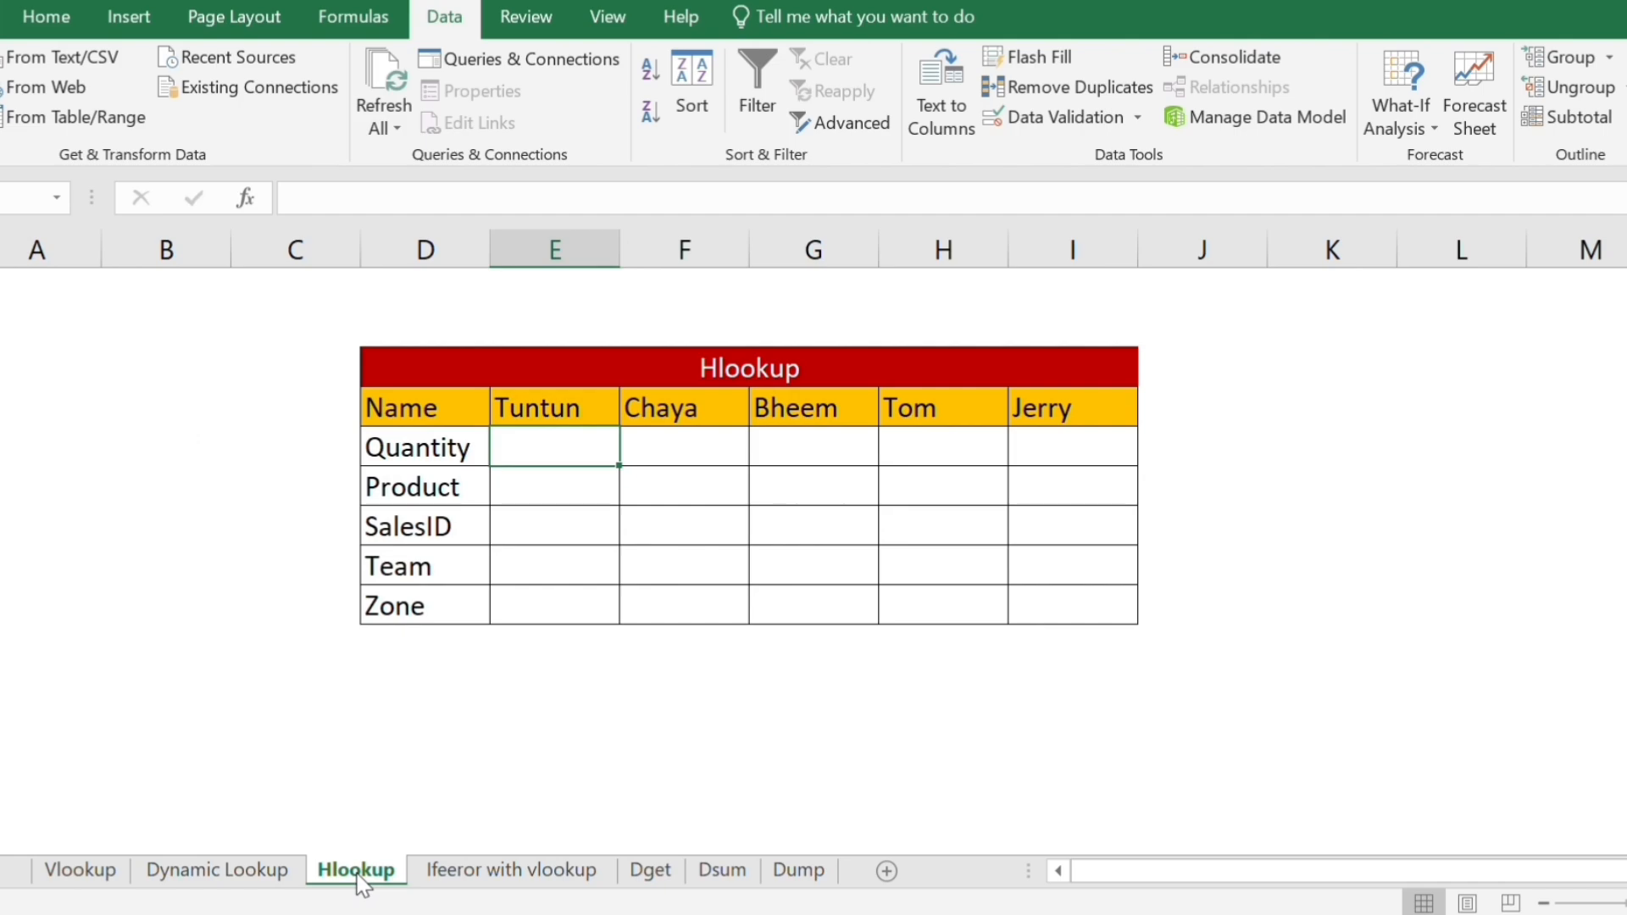
text(=hloo)
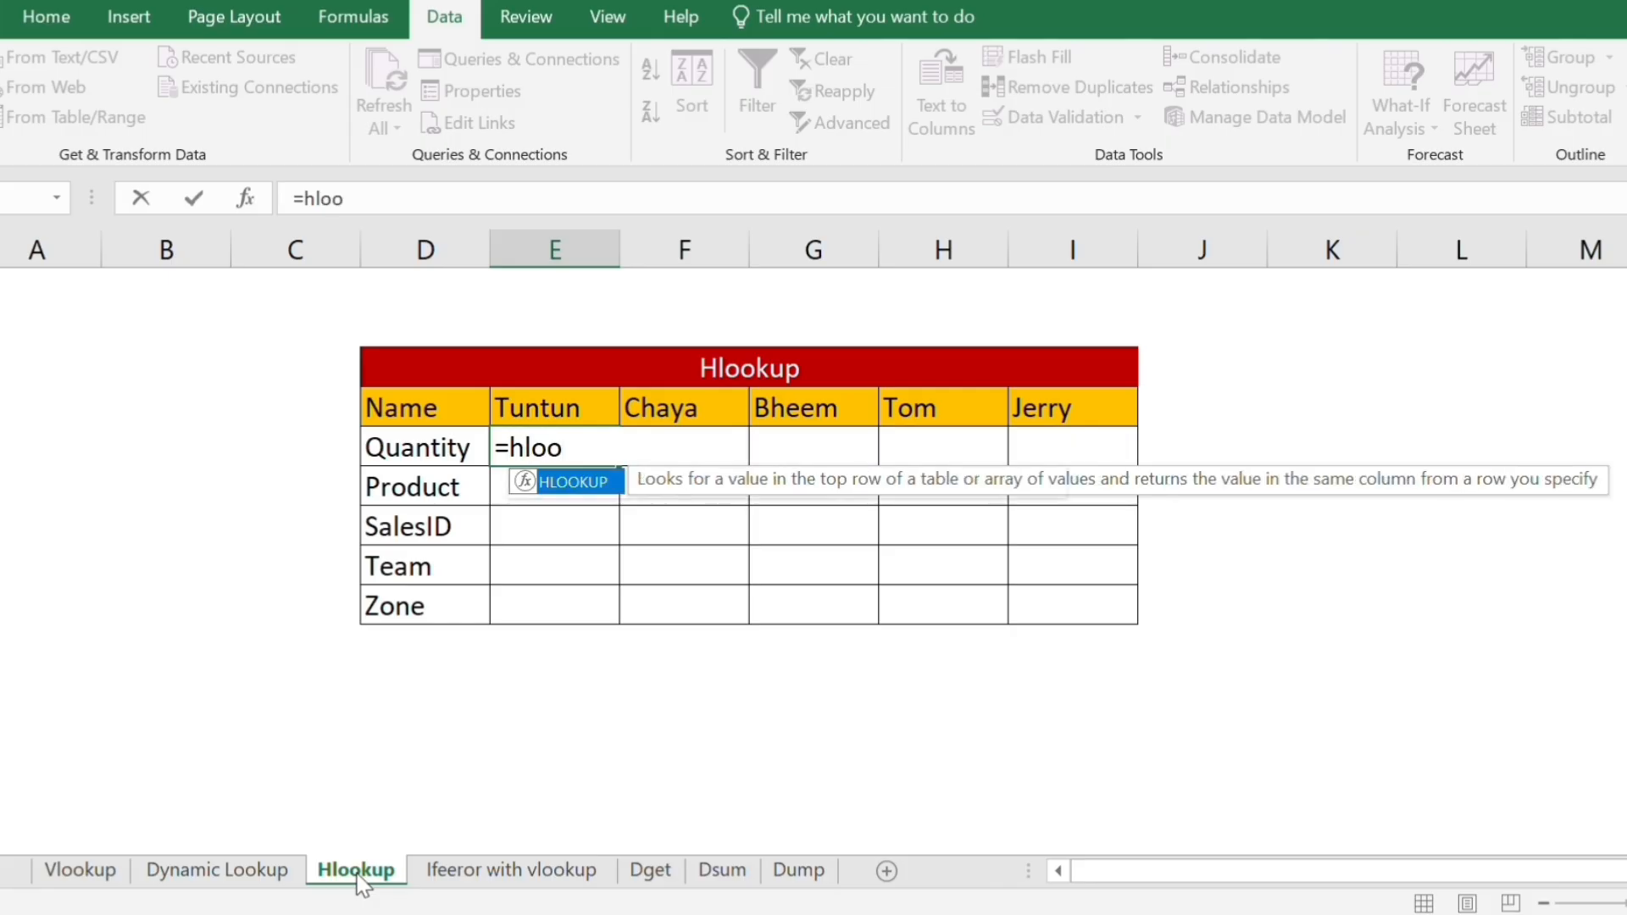
key(Tab)
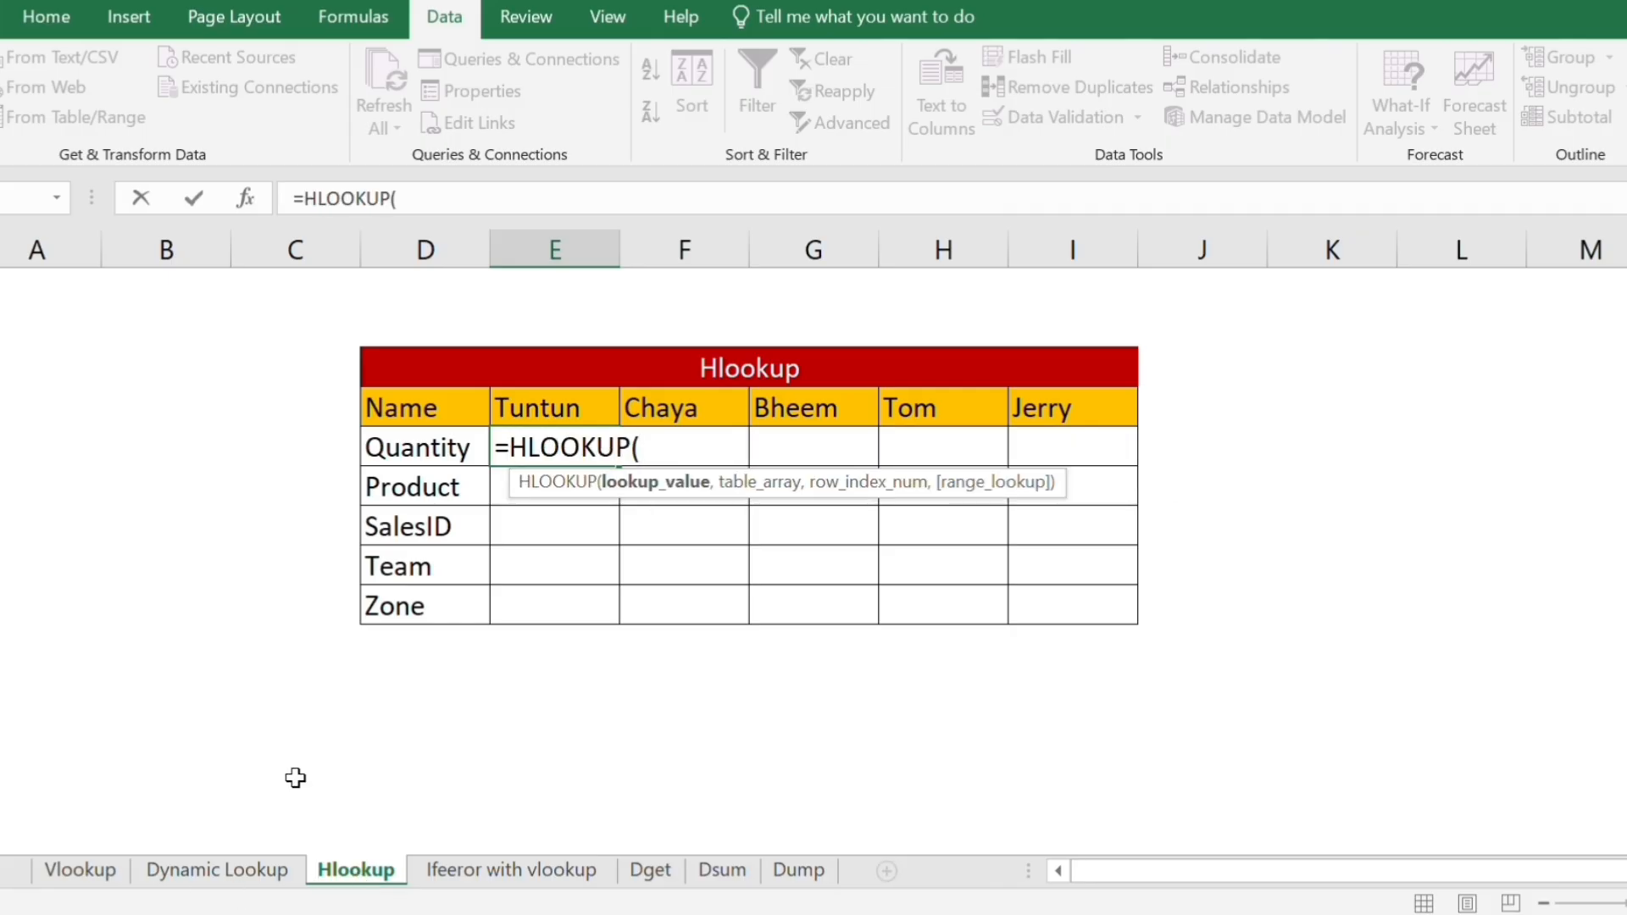
click(427, 440)
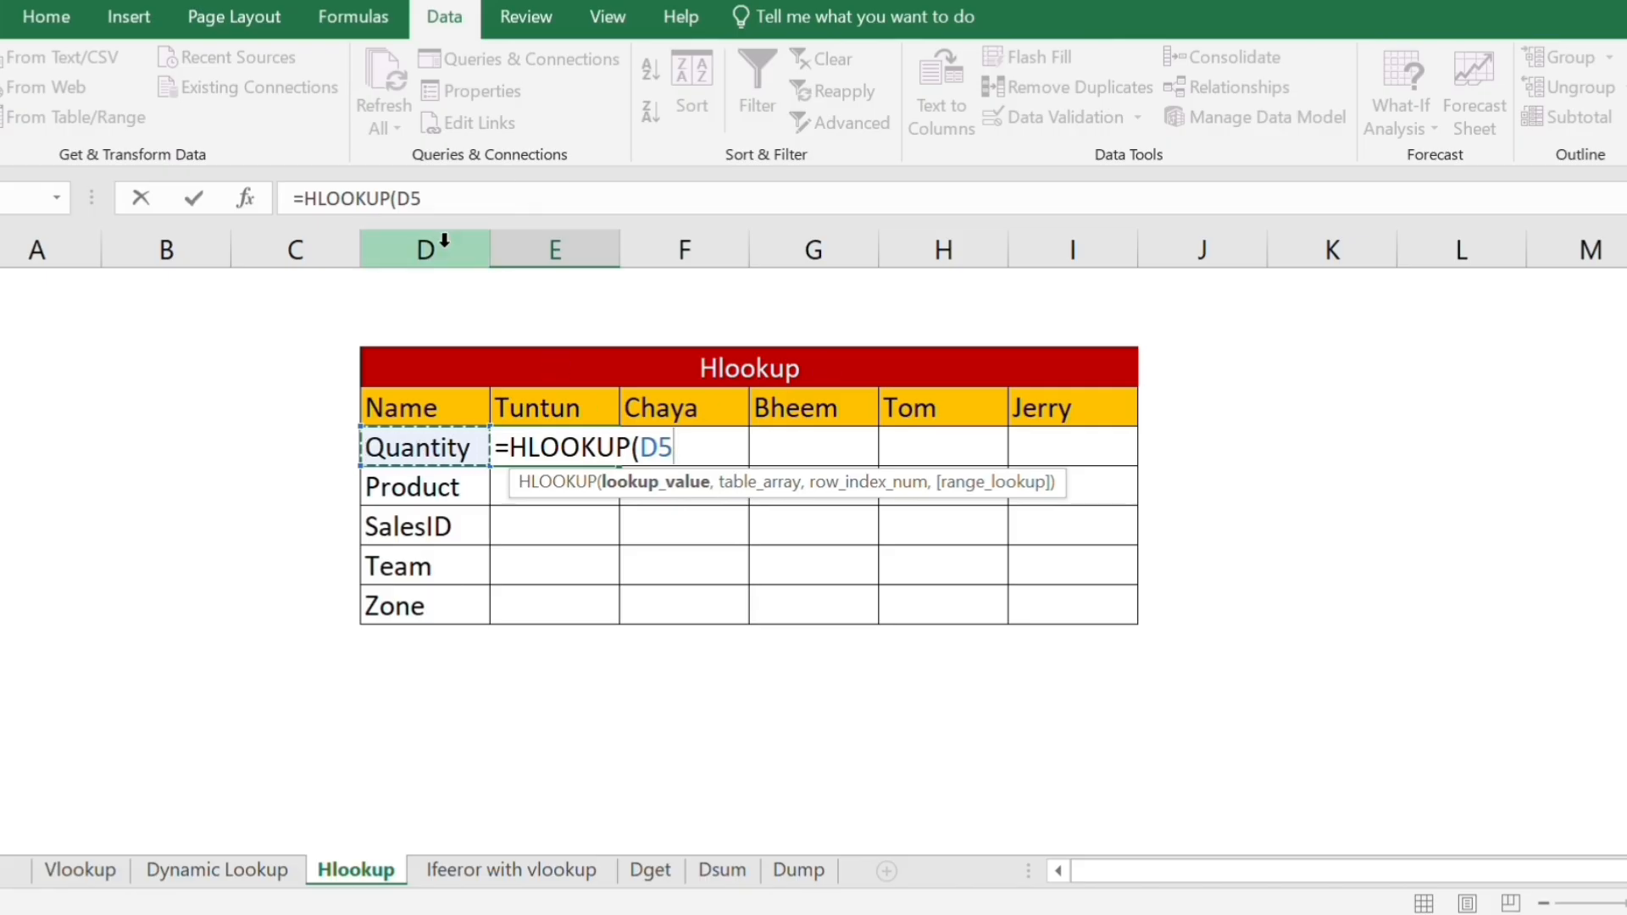
click(401, 198)
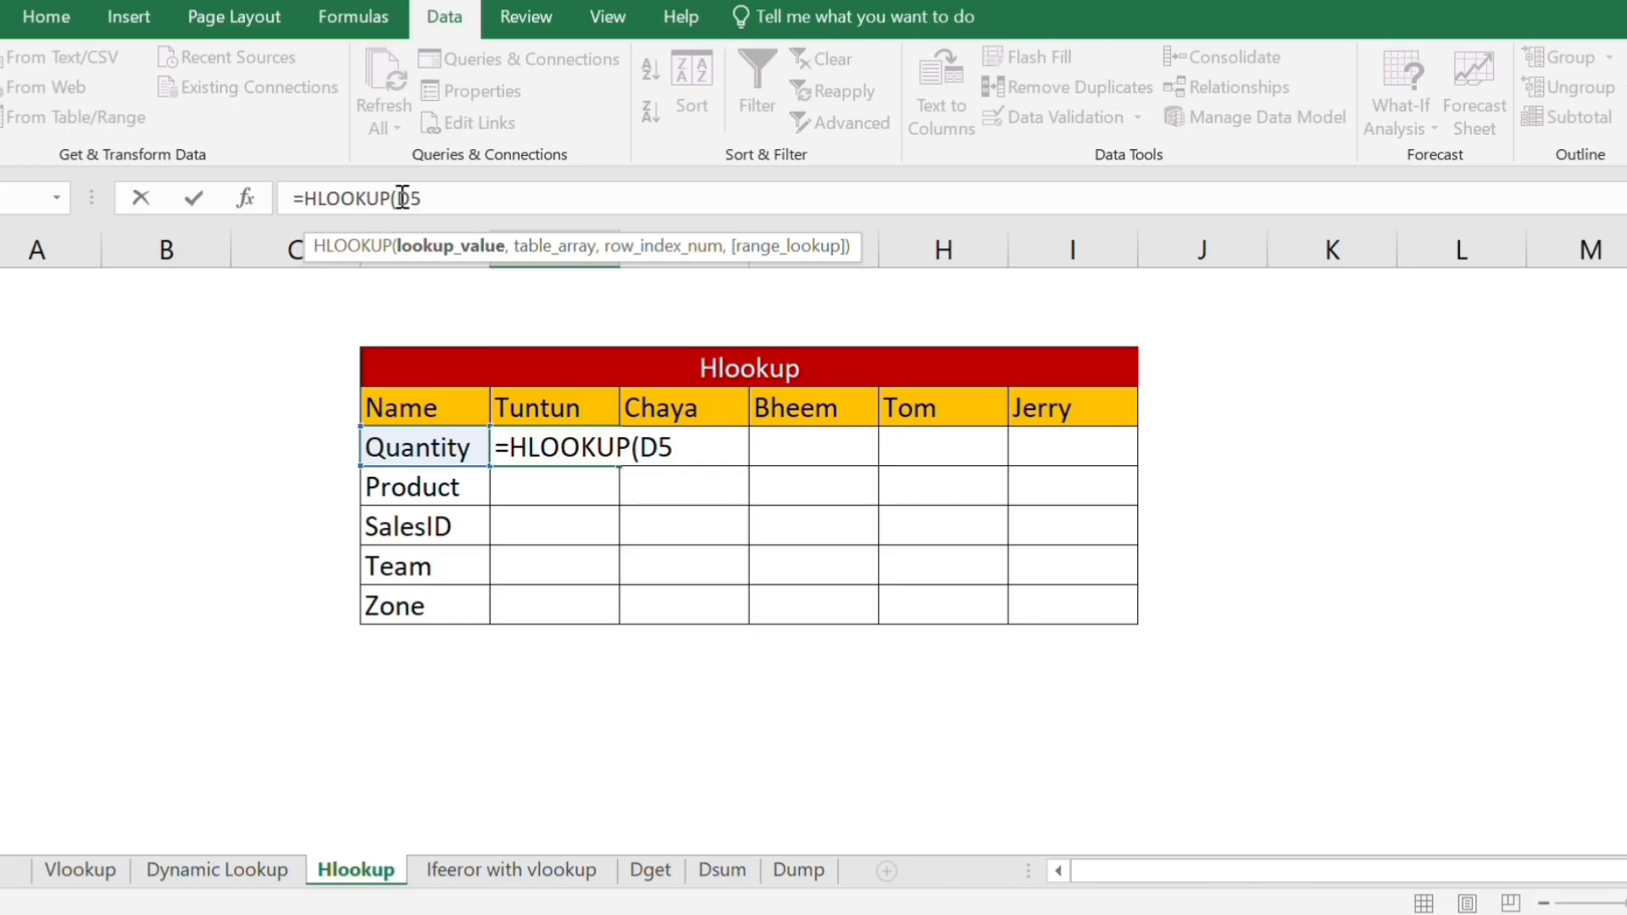
text($)
click(474, 204)
text(,)
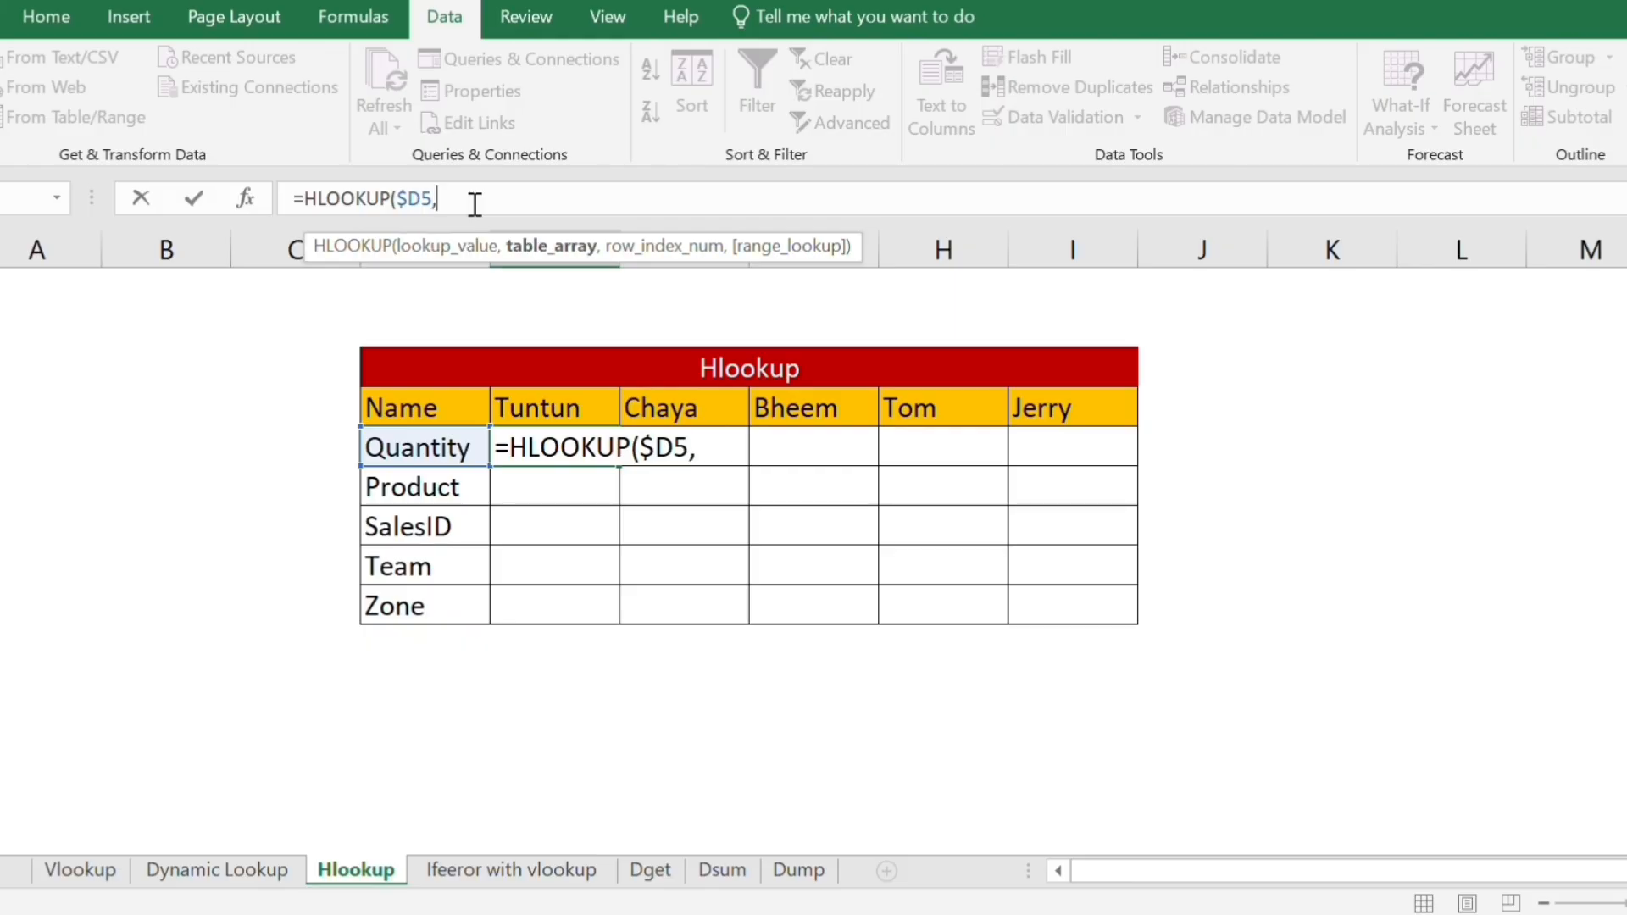
Complete the HLOOKUP in E5 with table array Dump!$A$1:$K$51, row index 3 and exact match 0.
click(800, 871)
drag(30, 284, 1322, 826)
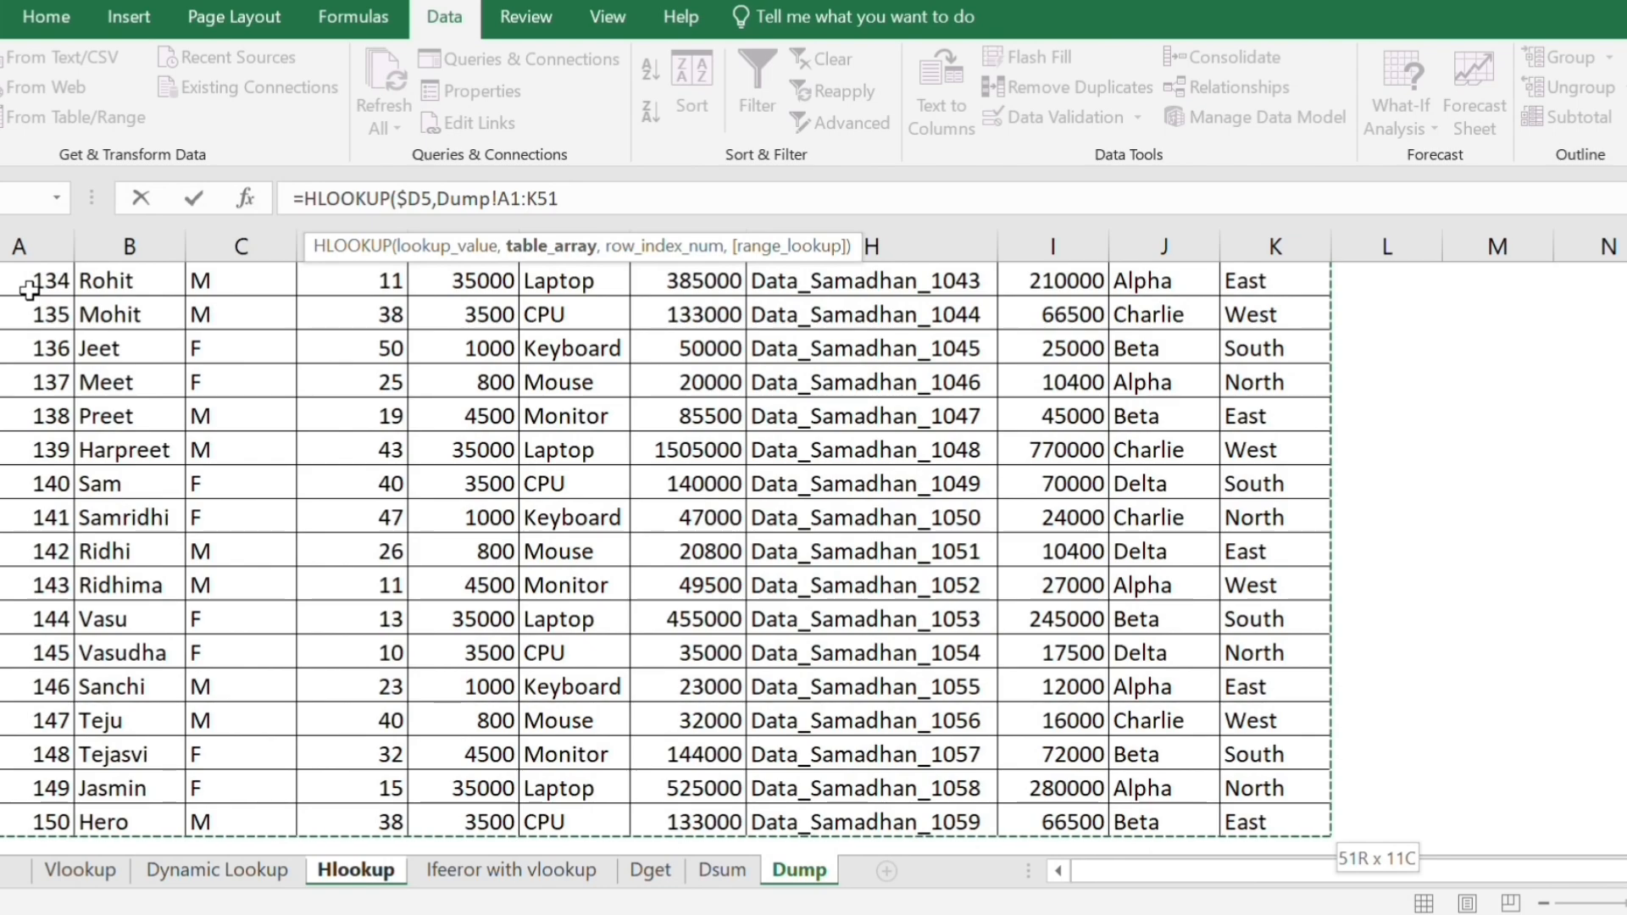
key(F4)
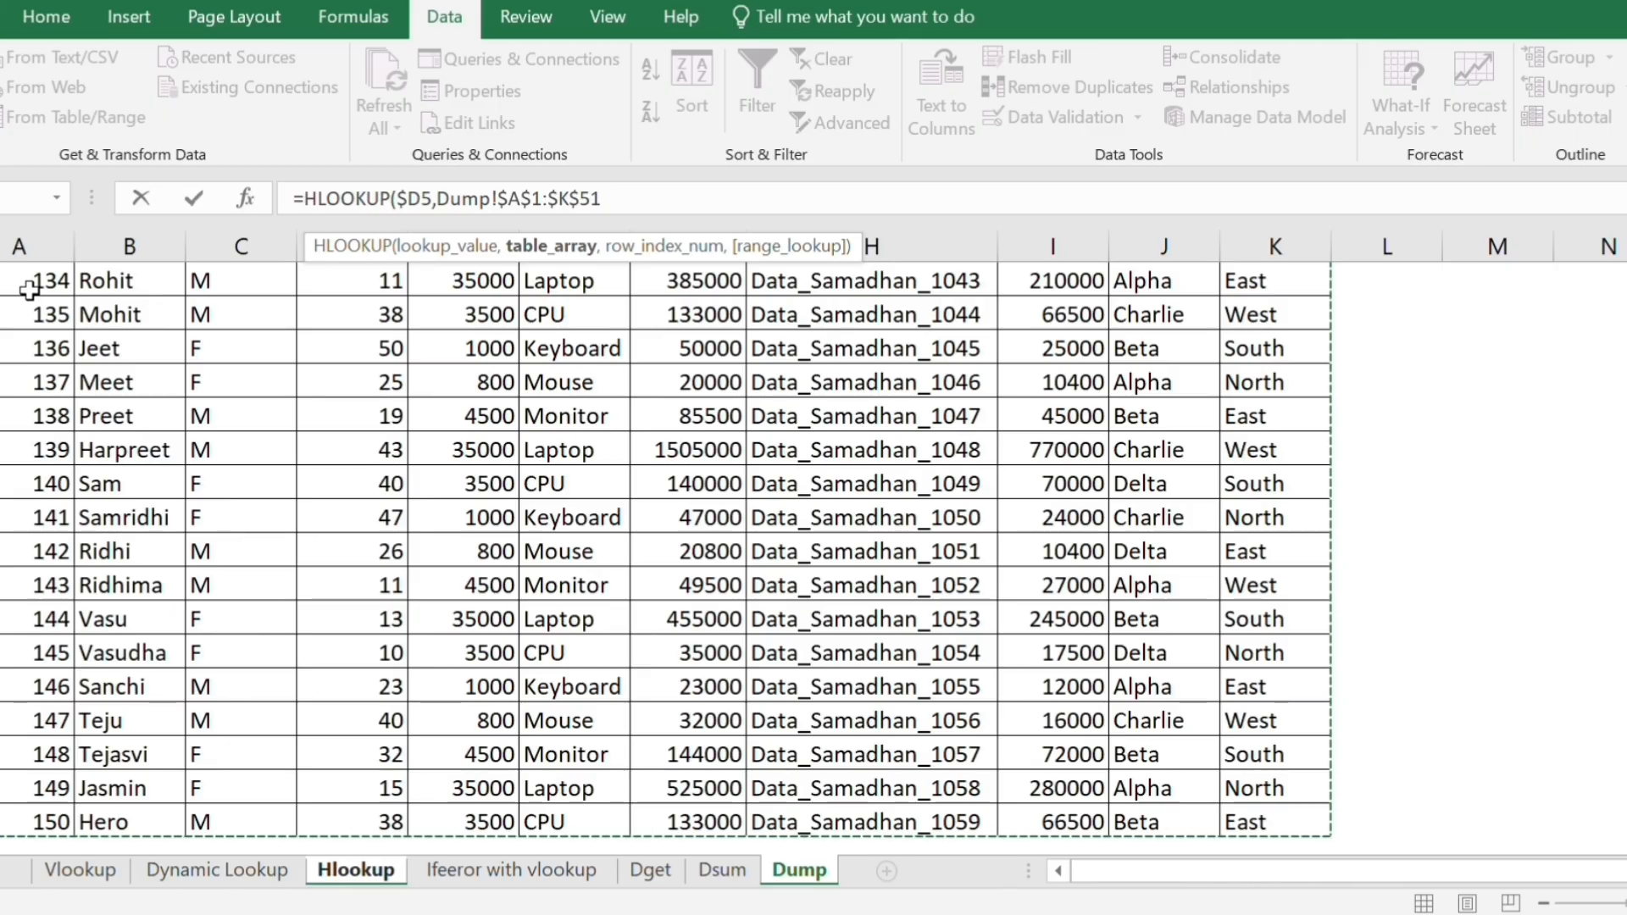
text(,)
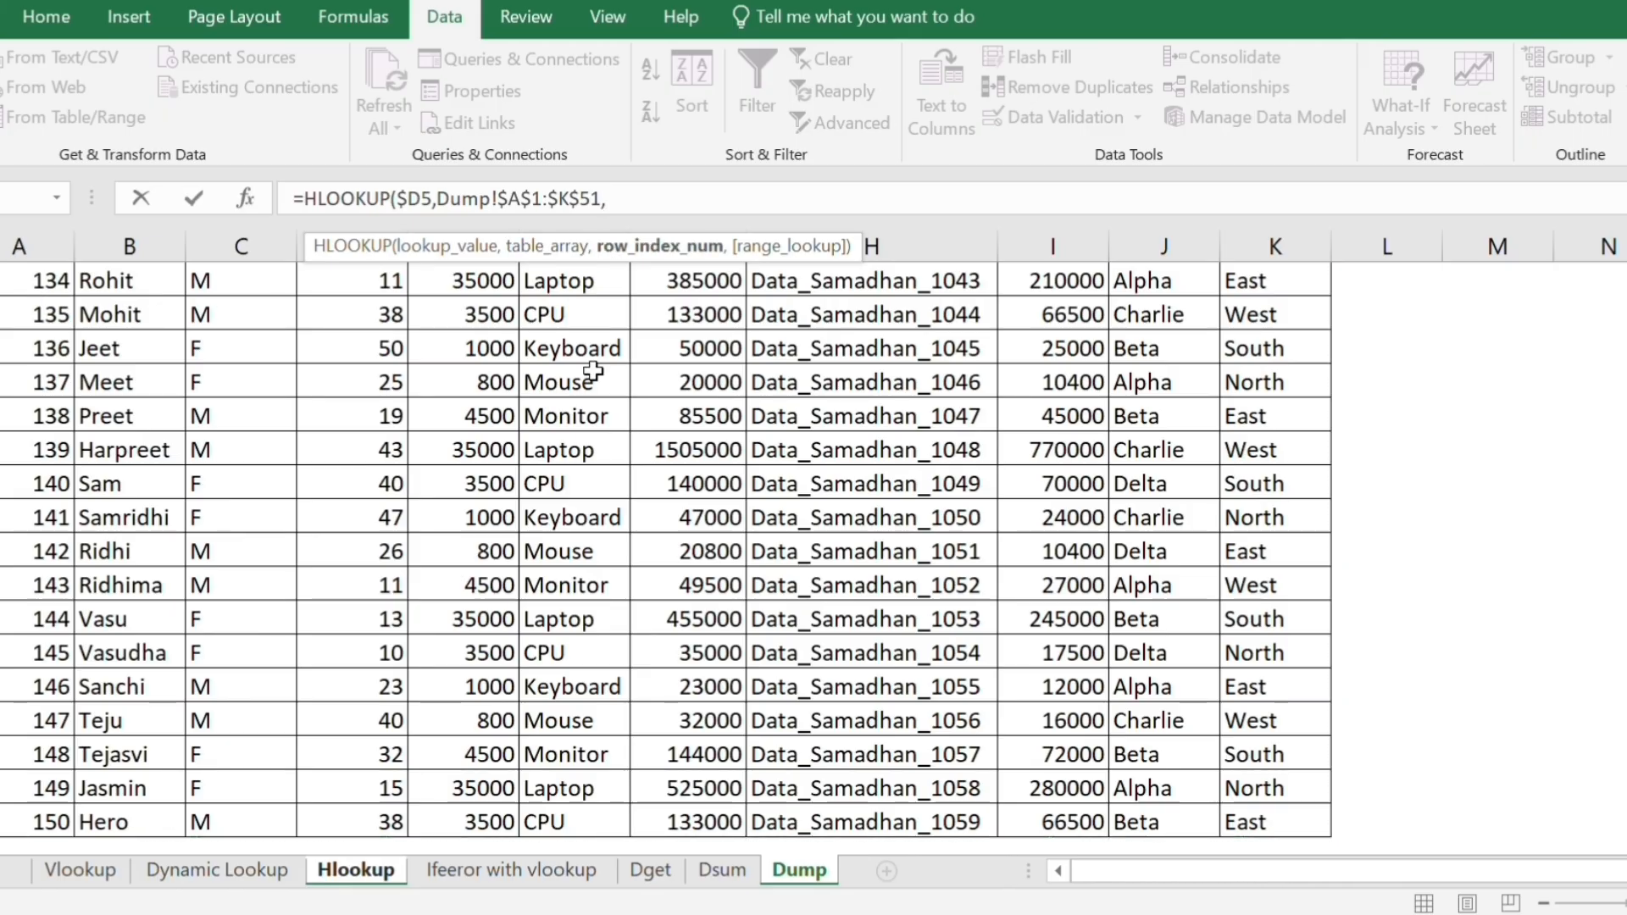
scroll(1275, 668, up, 10)
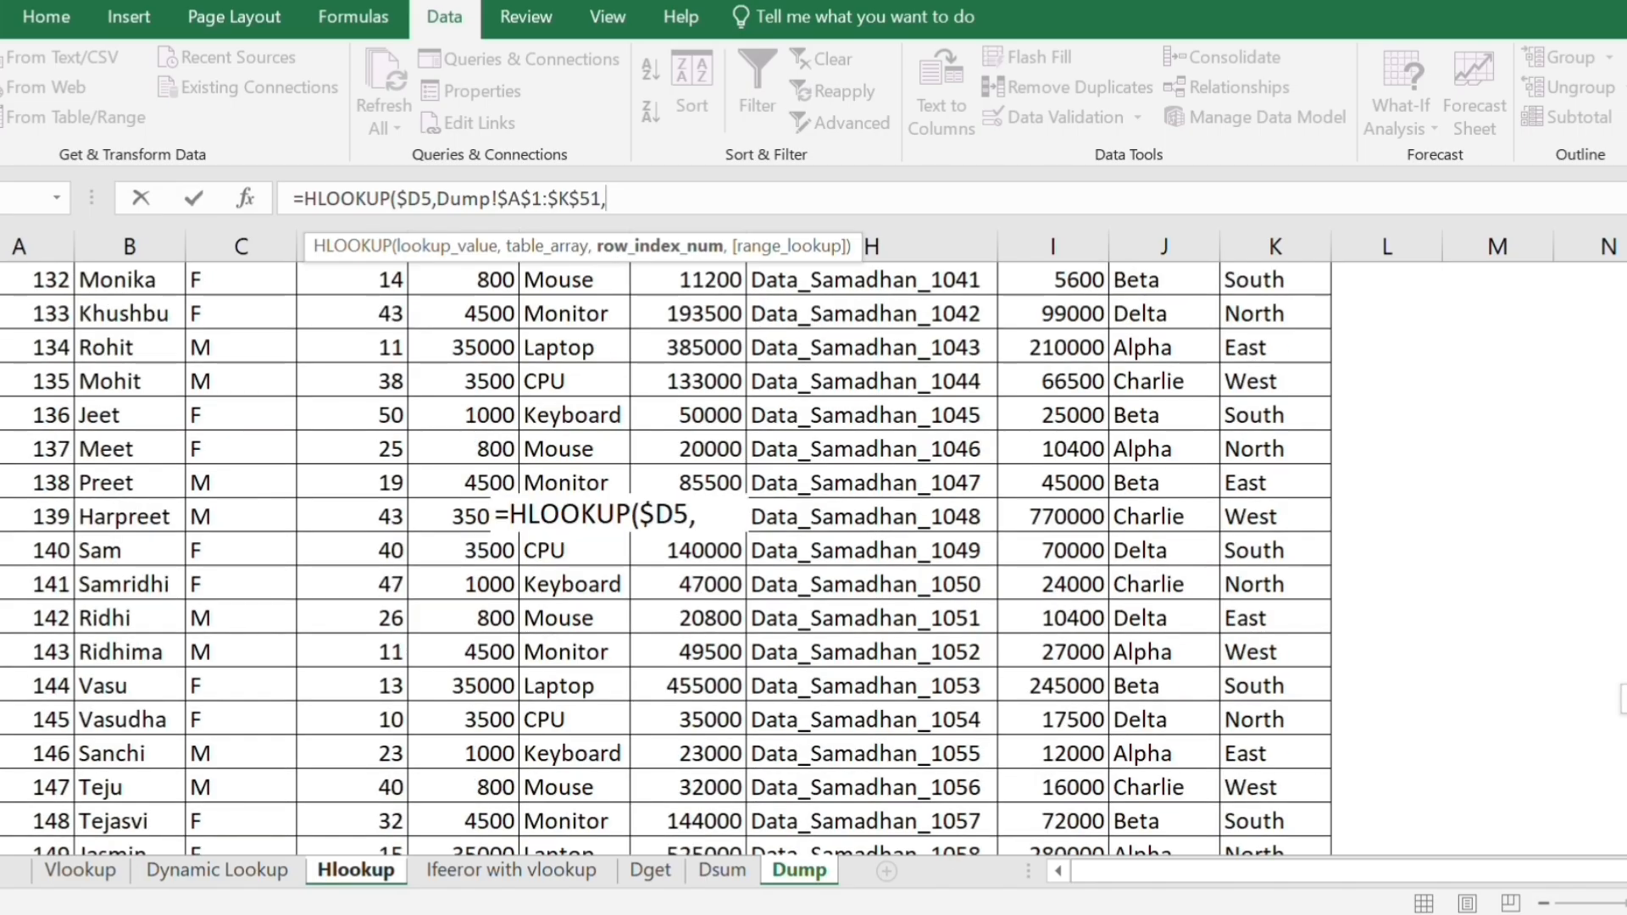
scroll(666, 559, up, 2)
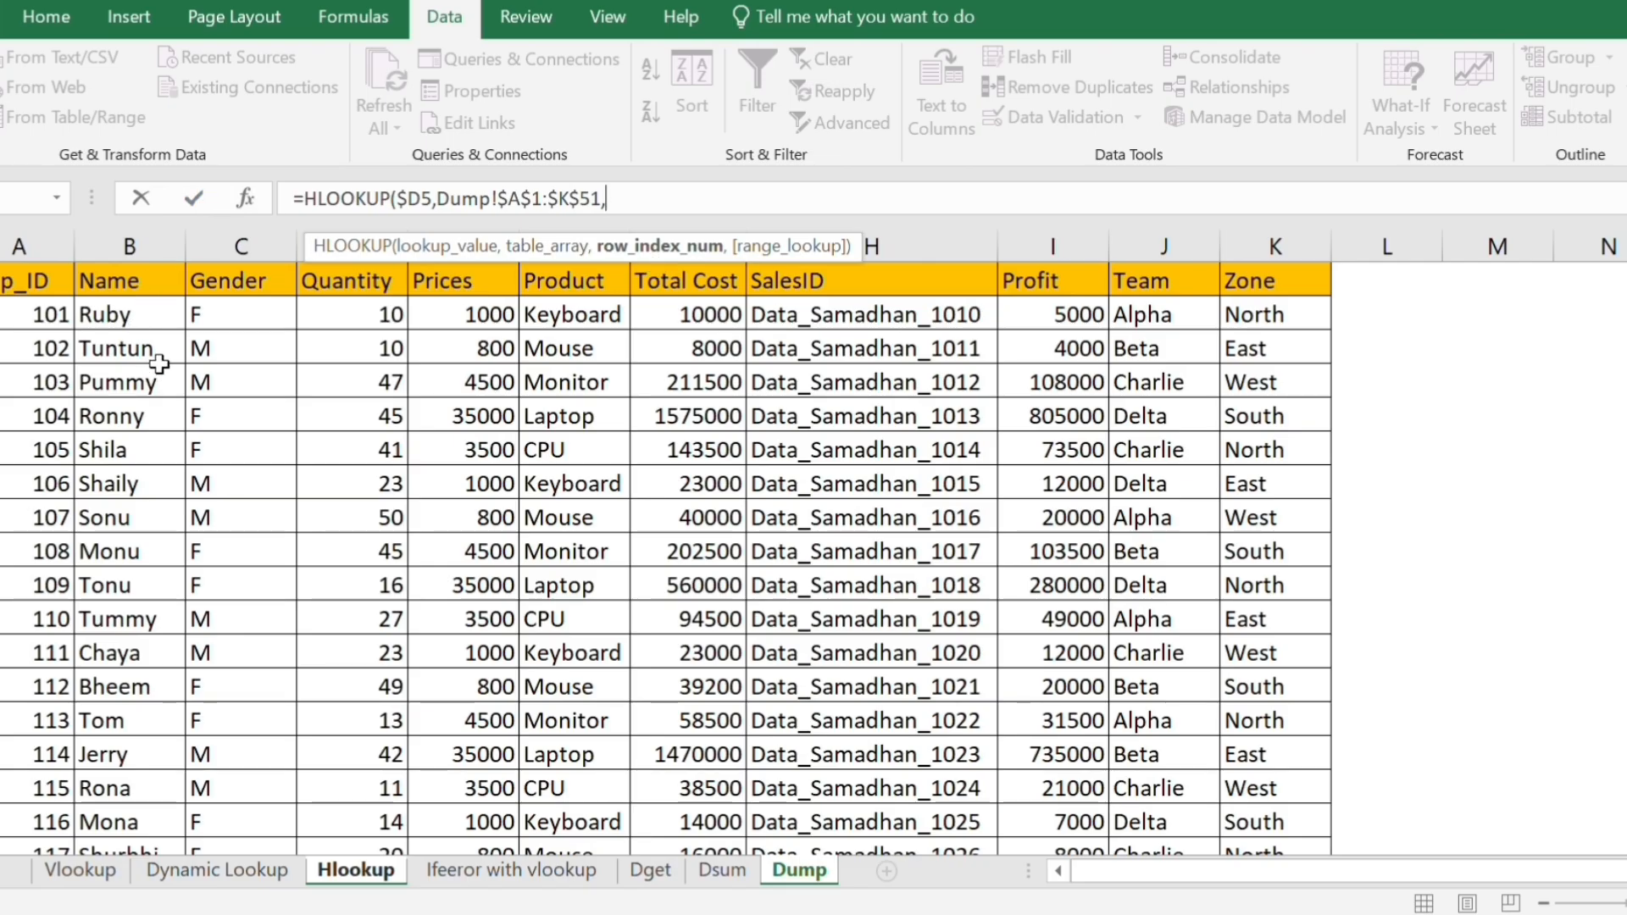
text(3,)
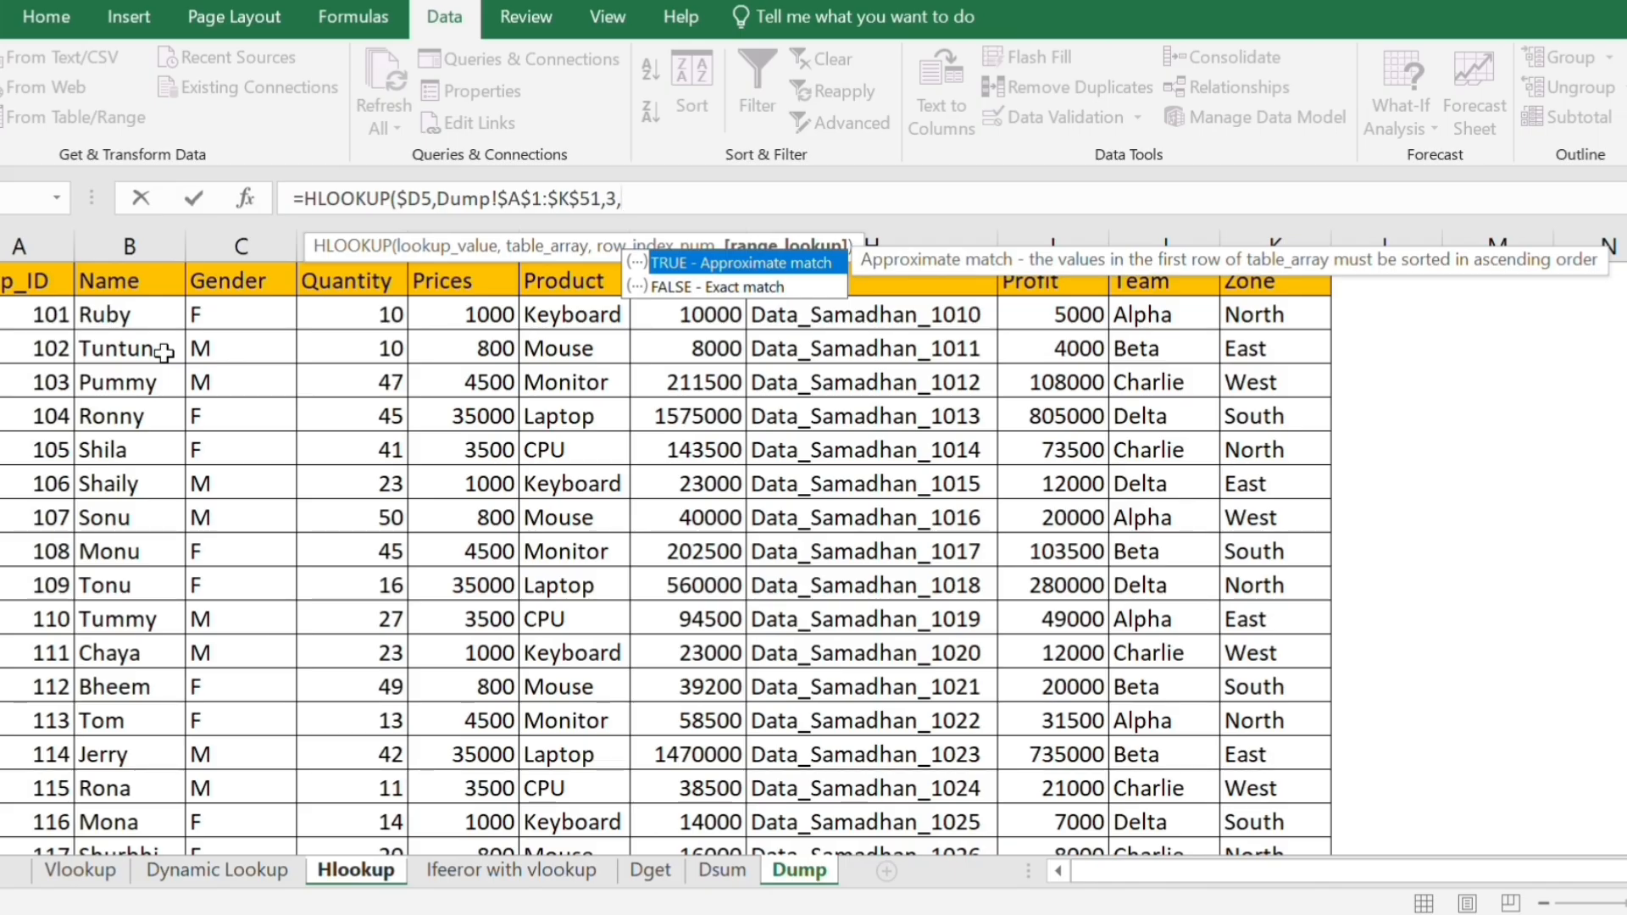
text(0))
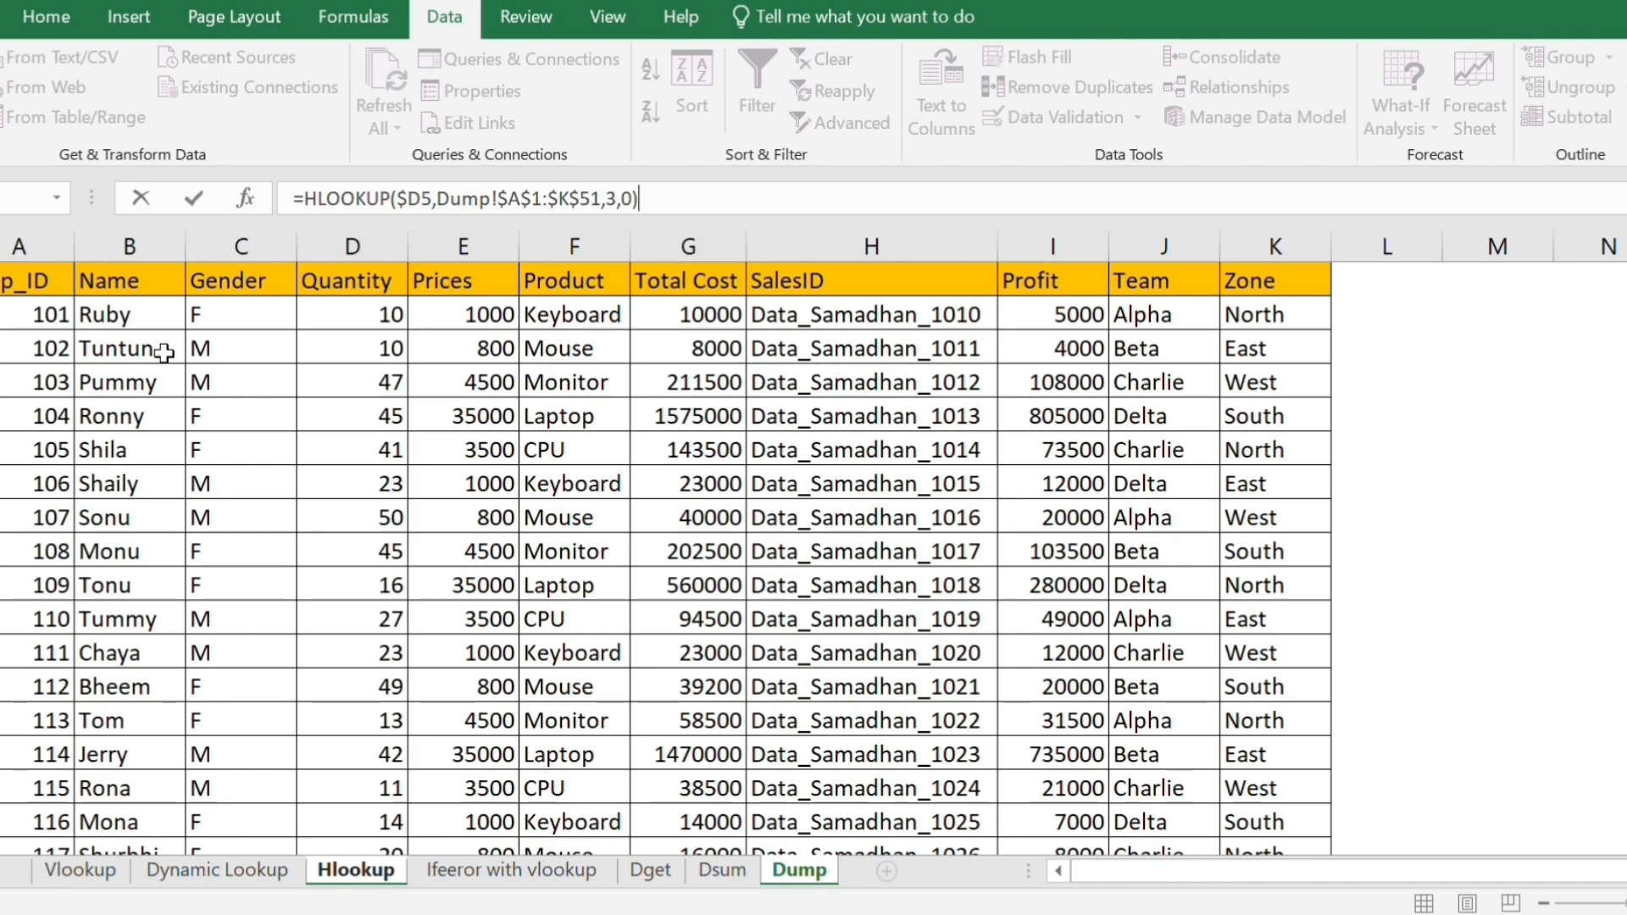
key(Return)
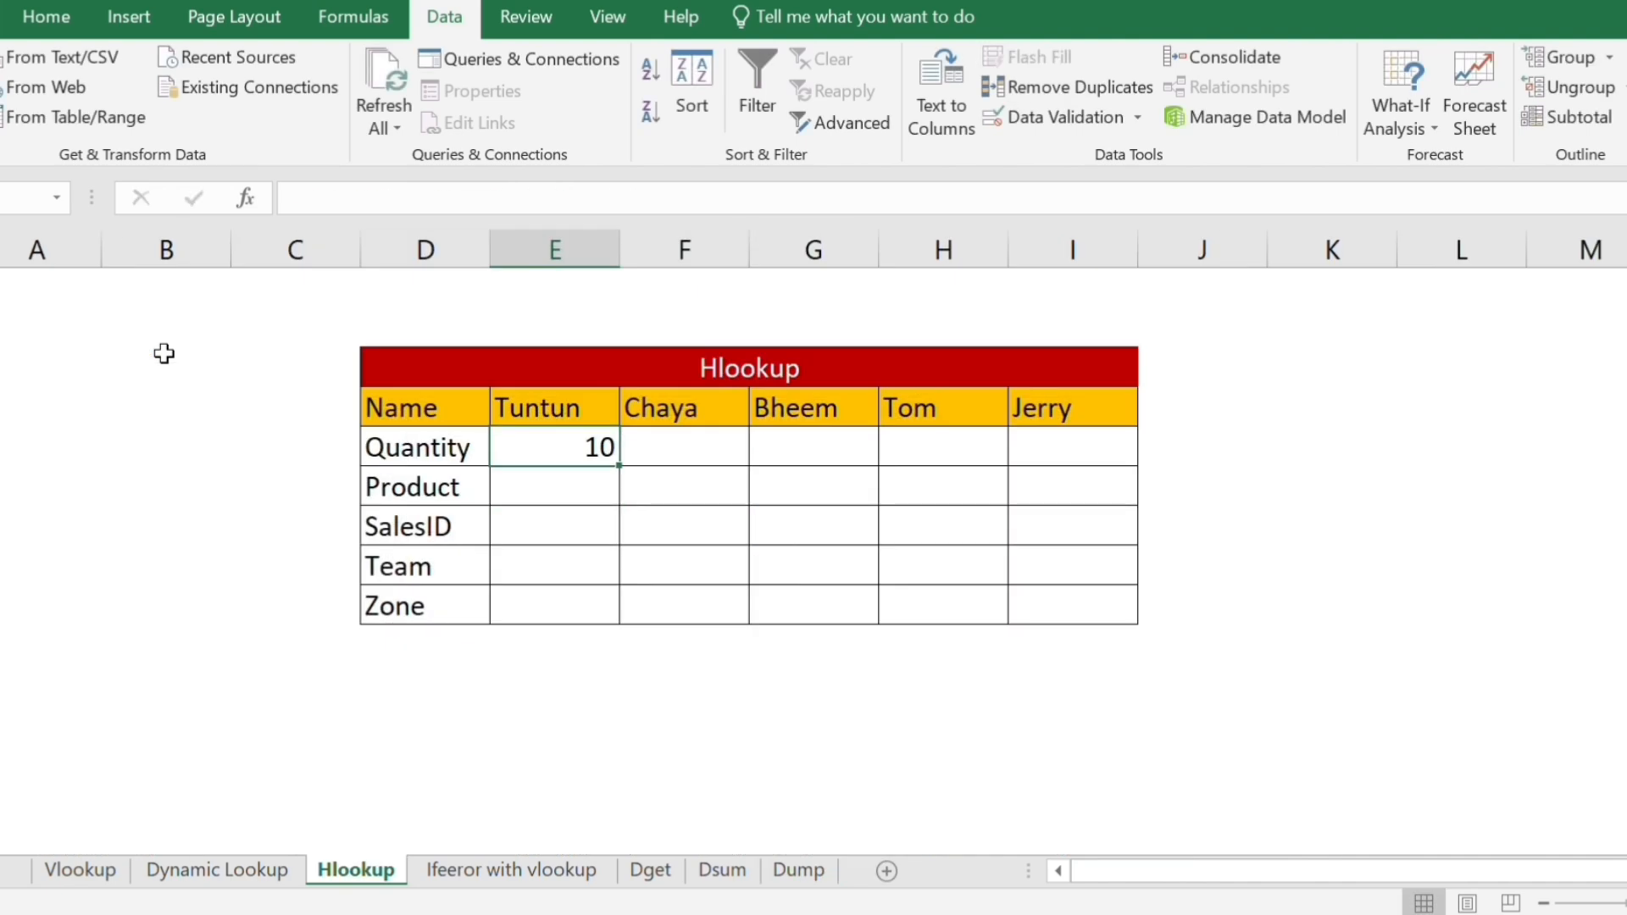
Fill the HLOOKUP formula from E5 down to E9.
key(shift+Down)
key(shift+Down)
key(shift+Down)
key(shift+Down)
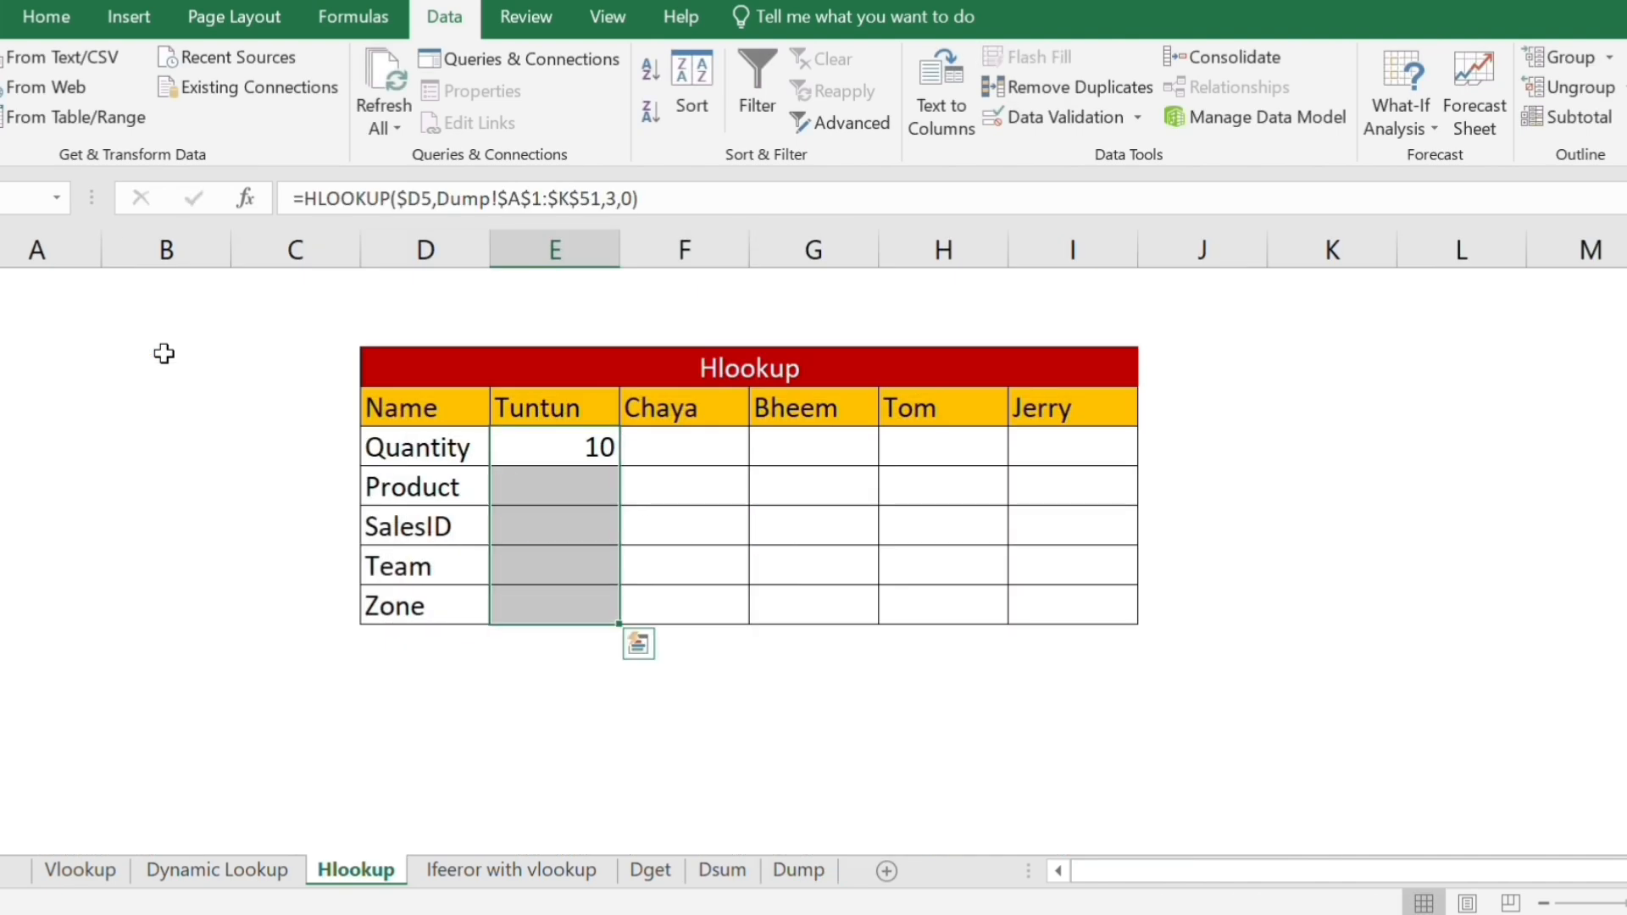
key(ctrl+d)
Check the formulas and results in E5:E9 against the matching person's record in row 3 of the Dump sheet.
key(Down)
key(Up)
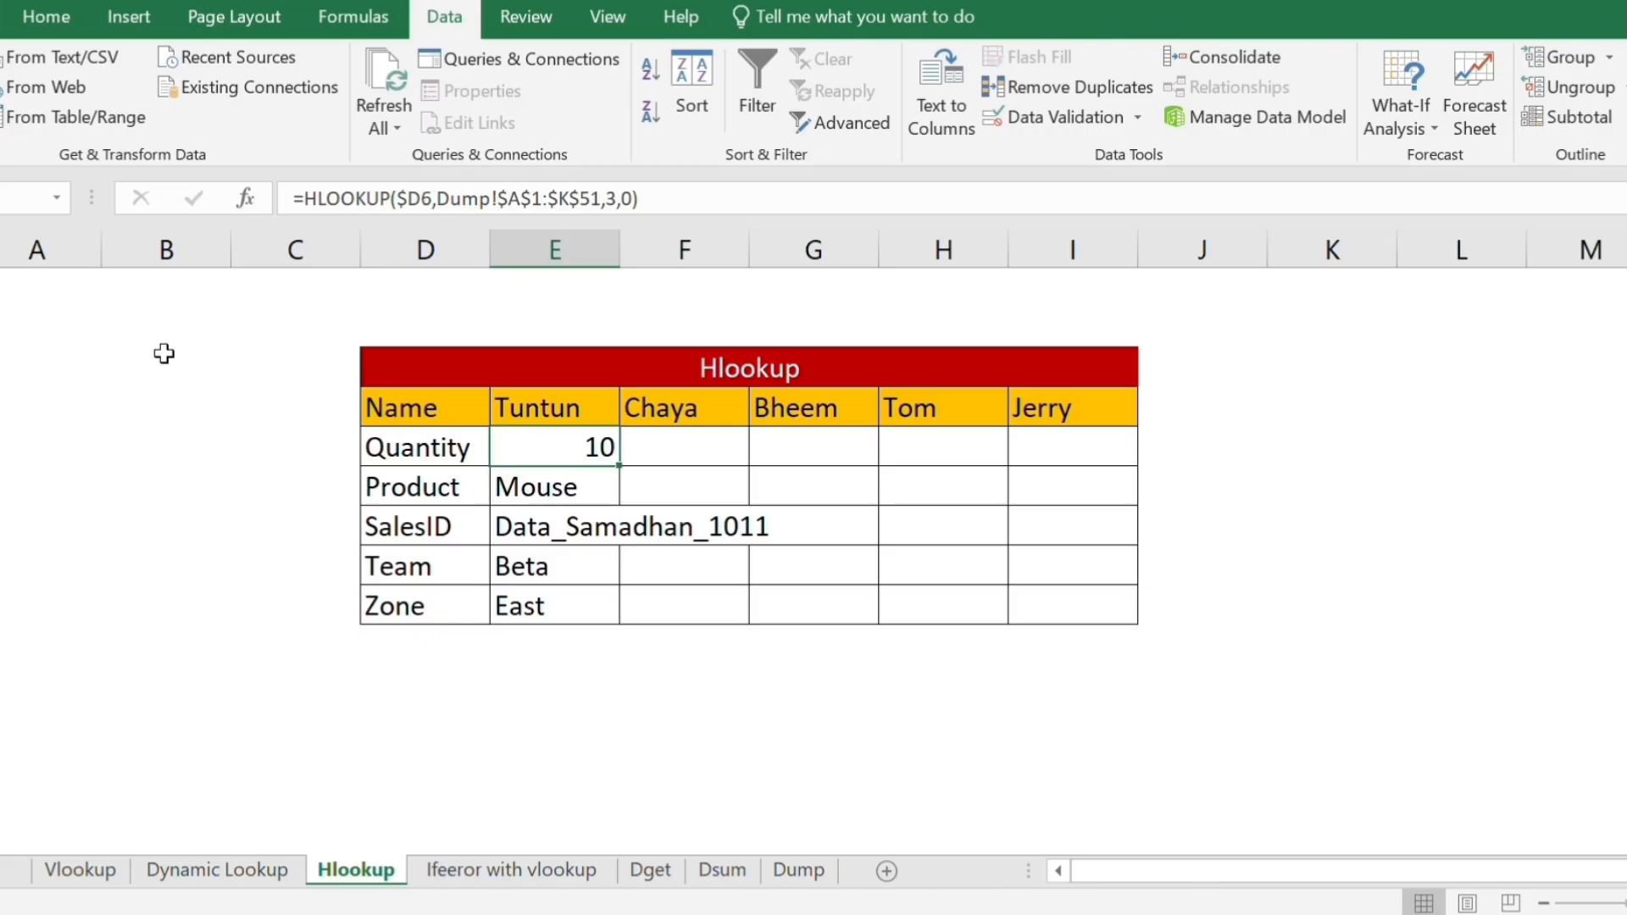
key(Down)
key(Down)
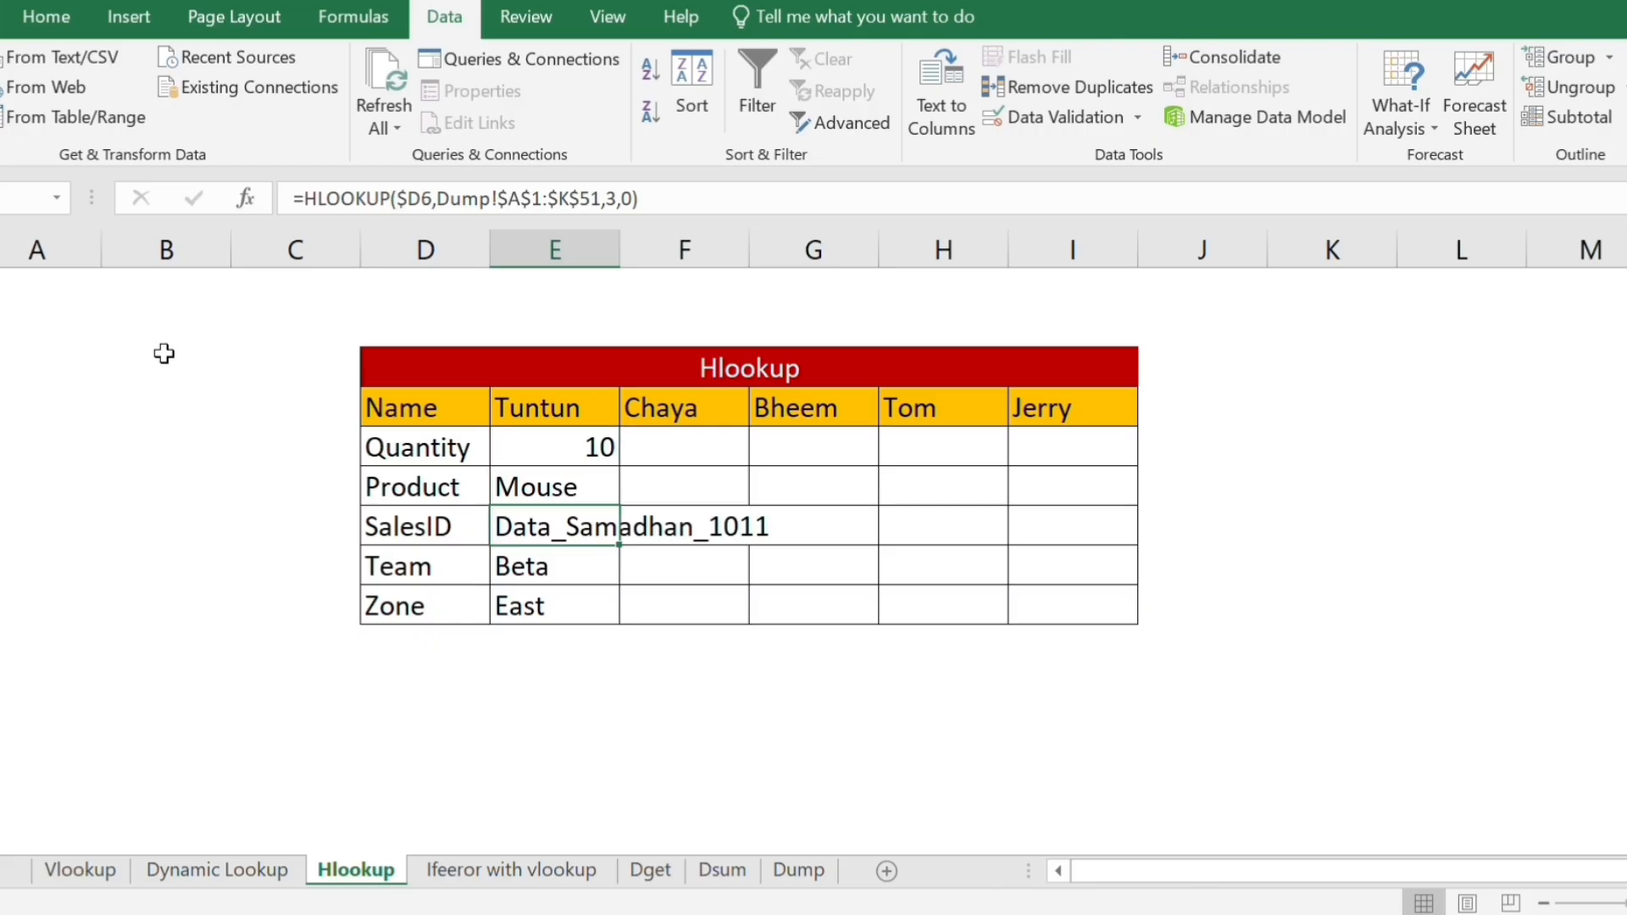
key(Down)
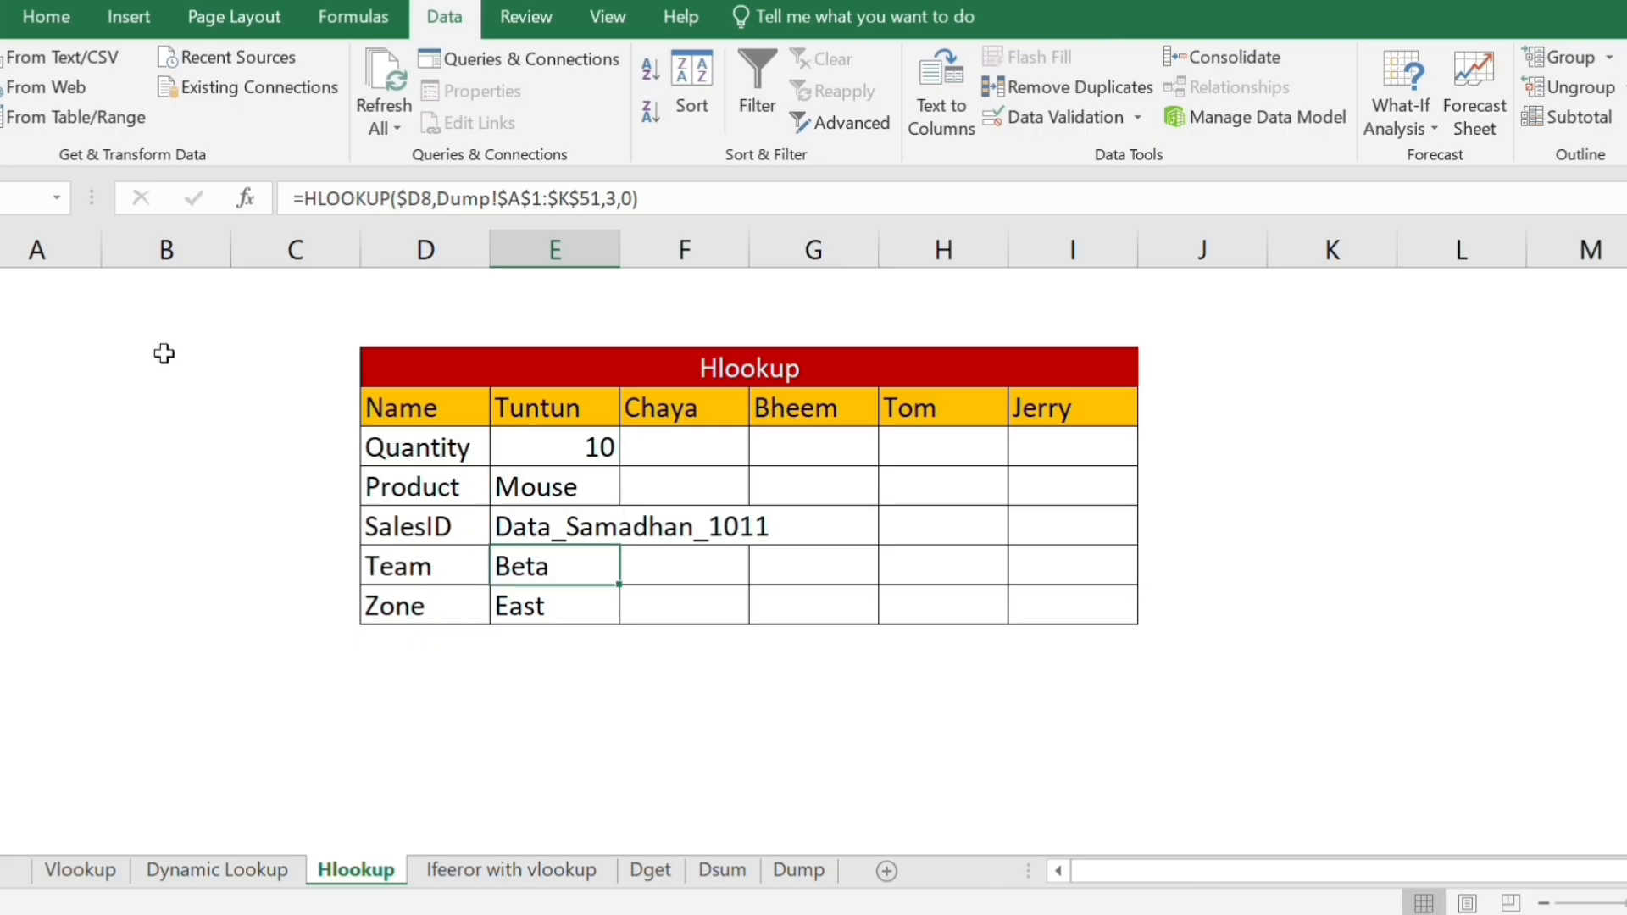
key(Down)
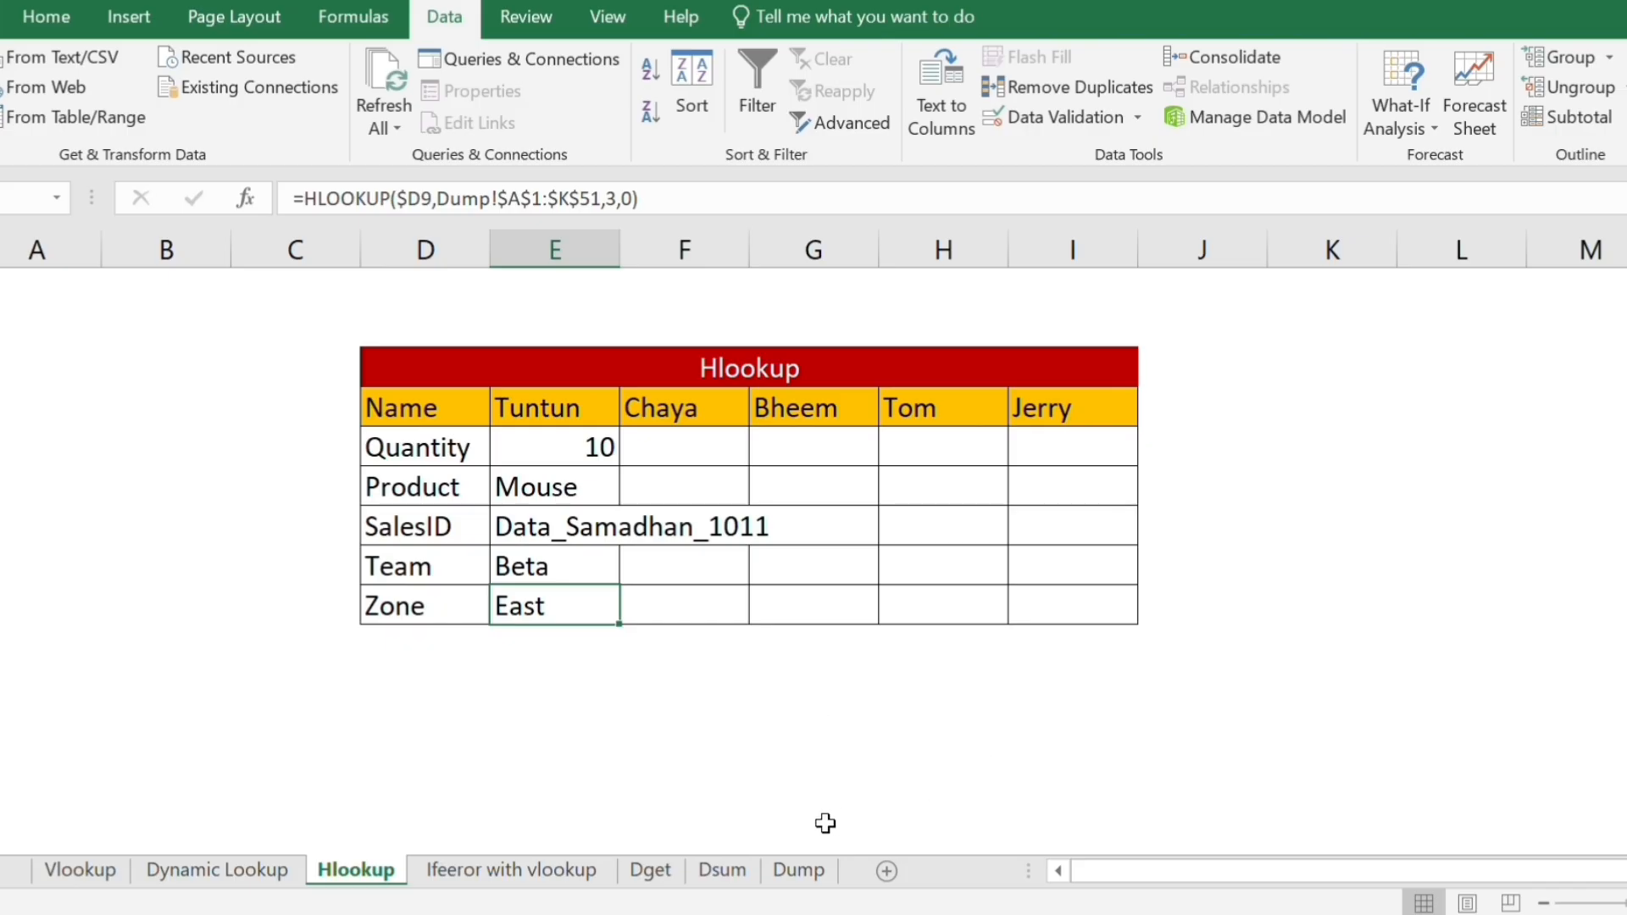
click(804, 873)
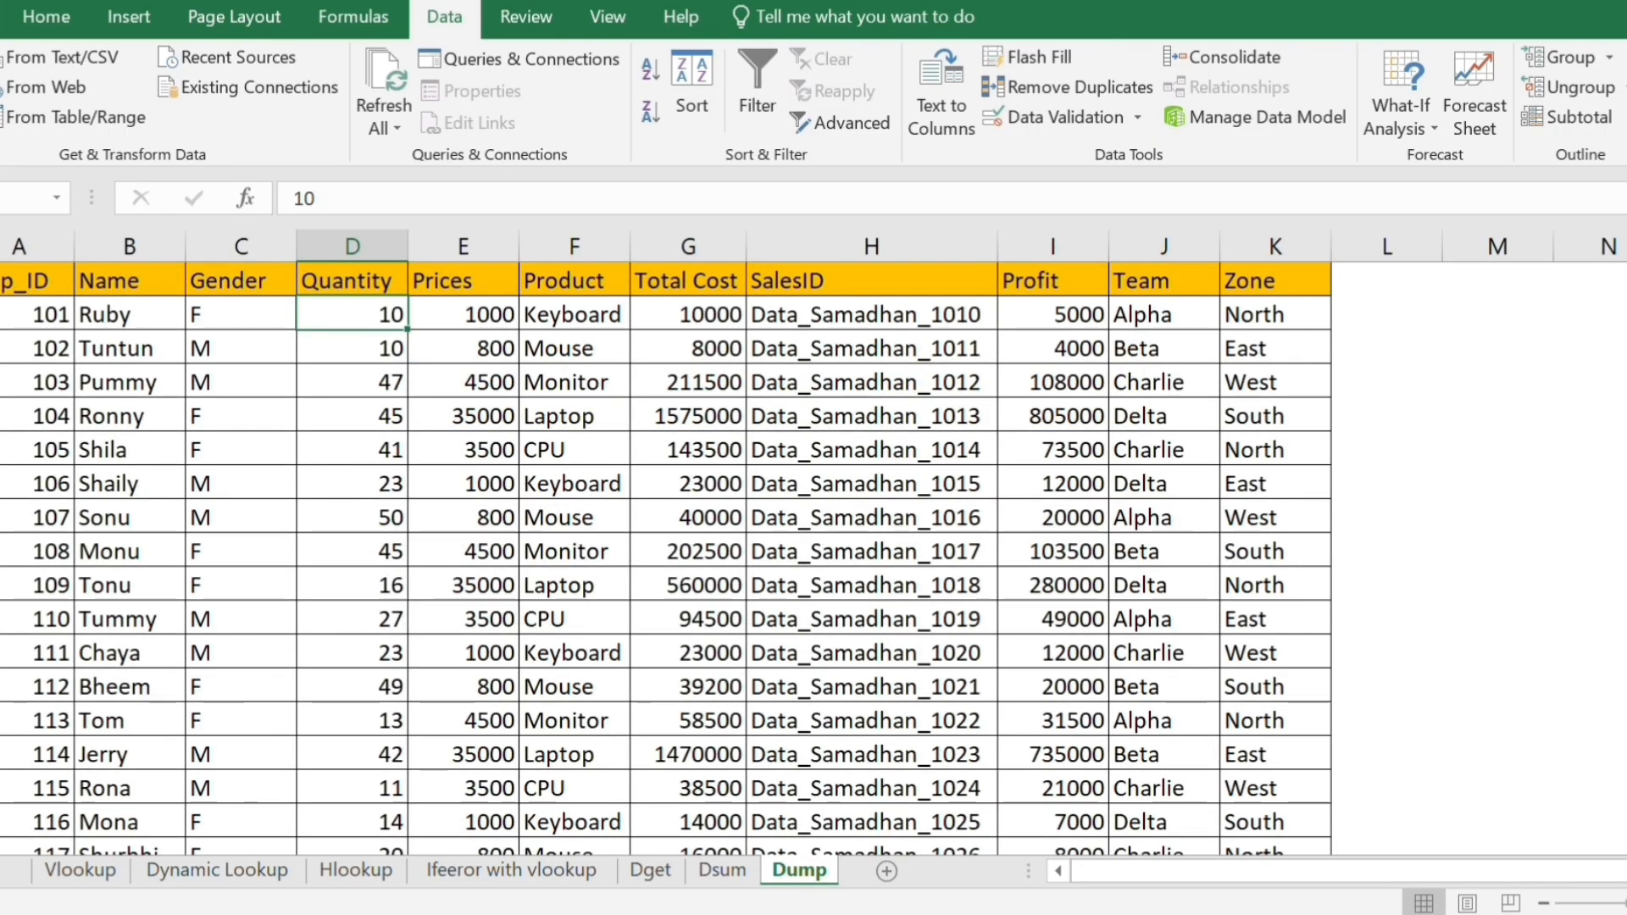
click(2, 349)
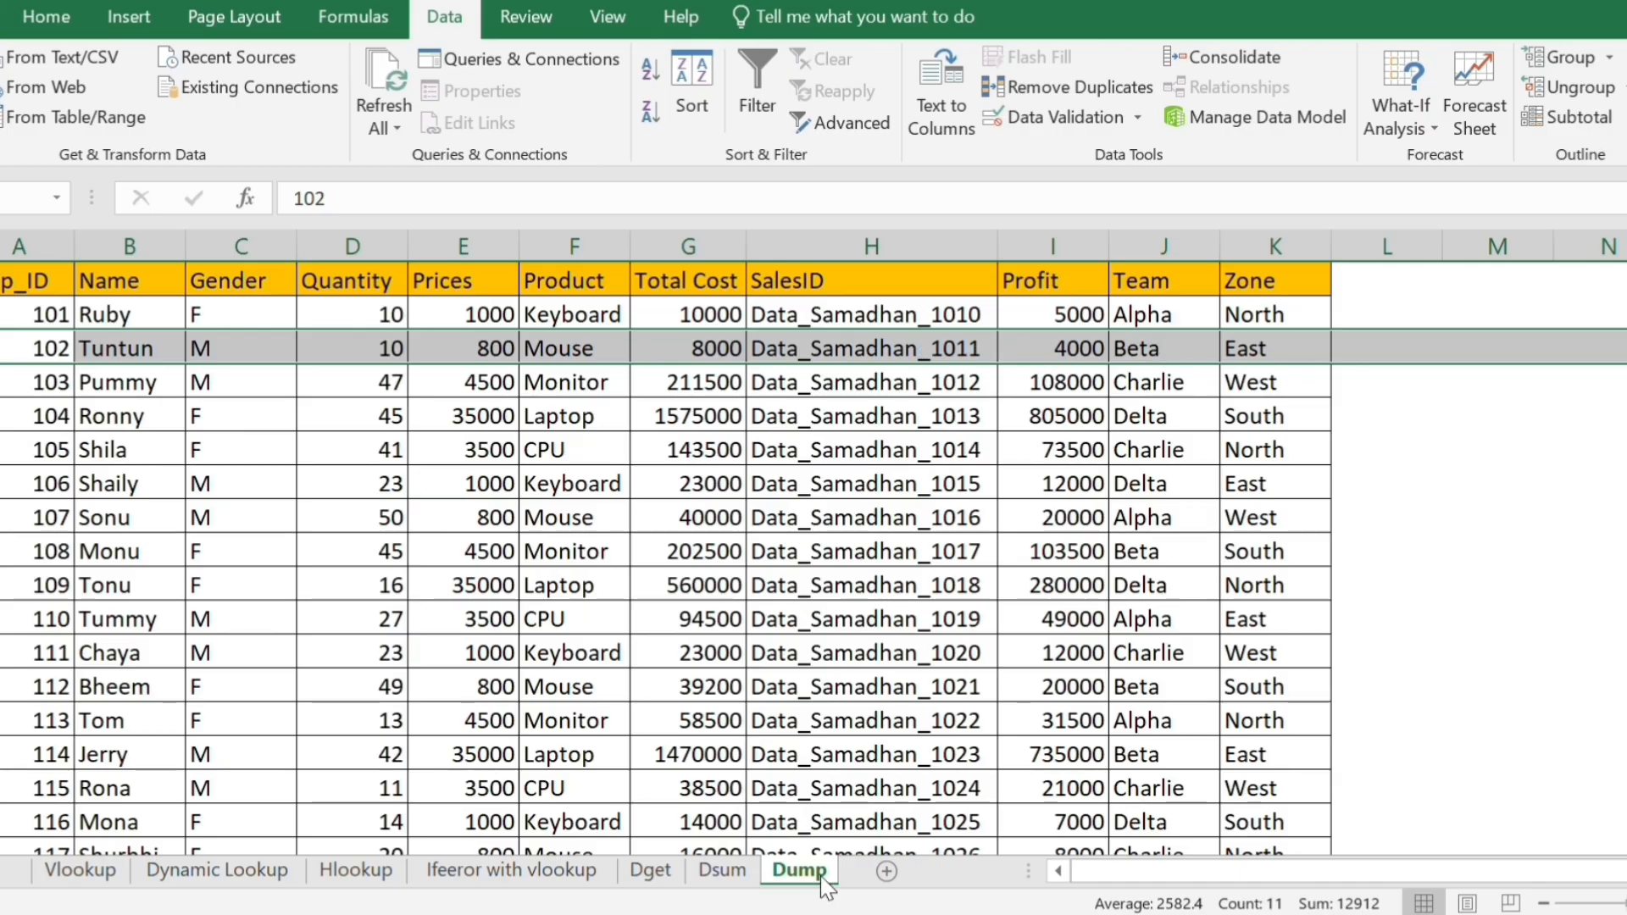
click(349, 871)
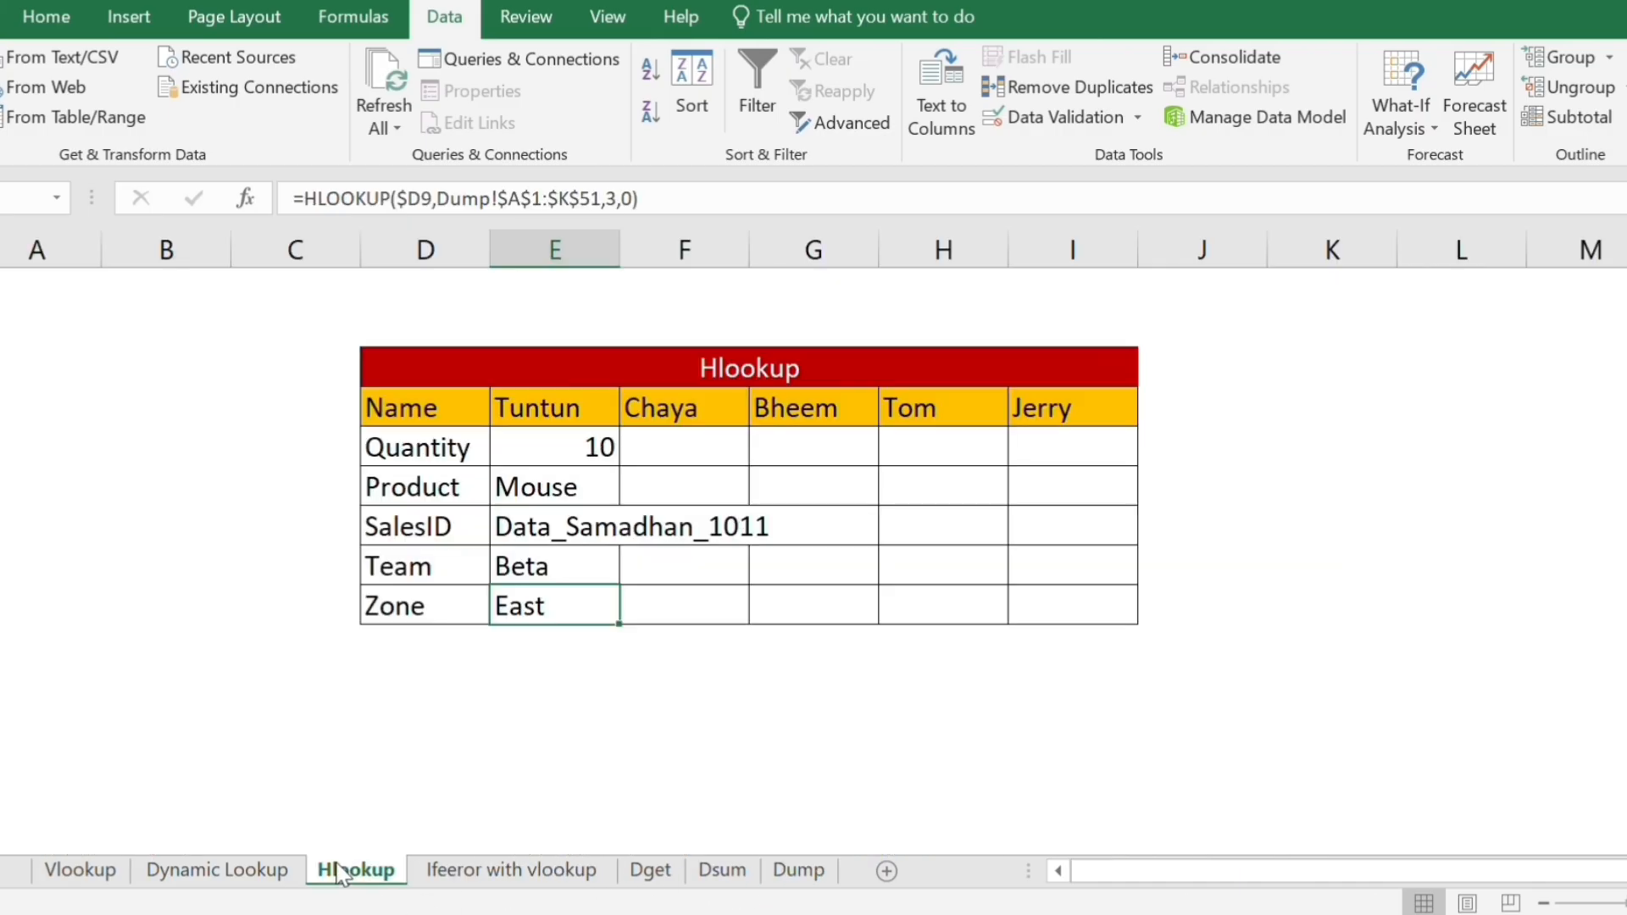
Clear the HLOOKUP formulas from E5:E9 in the Hlookup table.
click(567, 450)
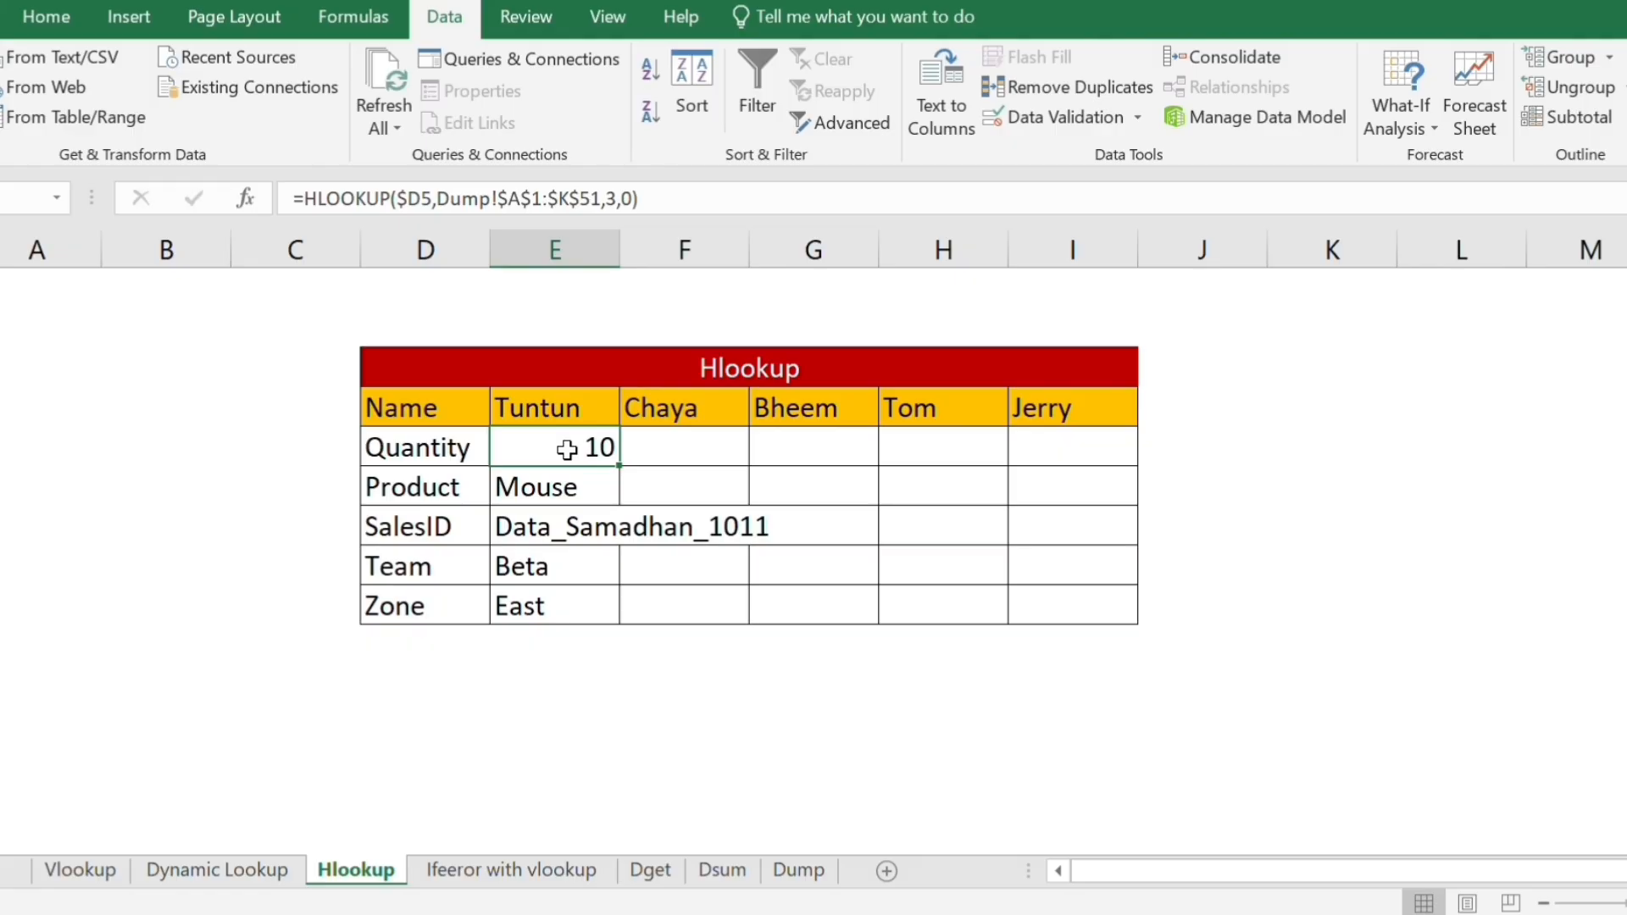
key(ctrl+shift+Down)
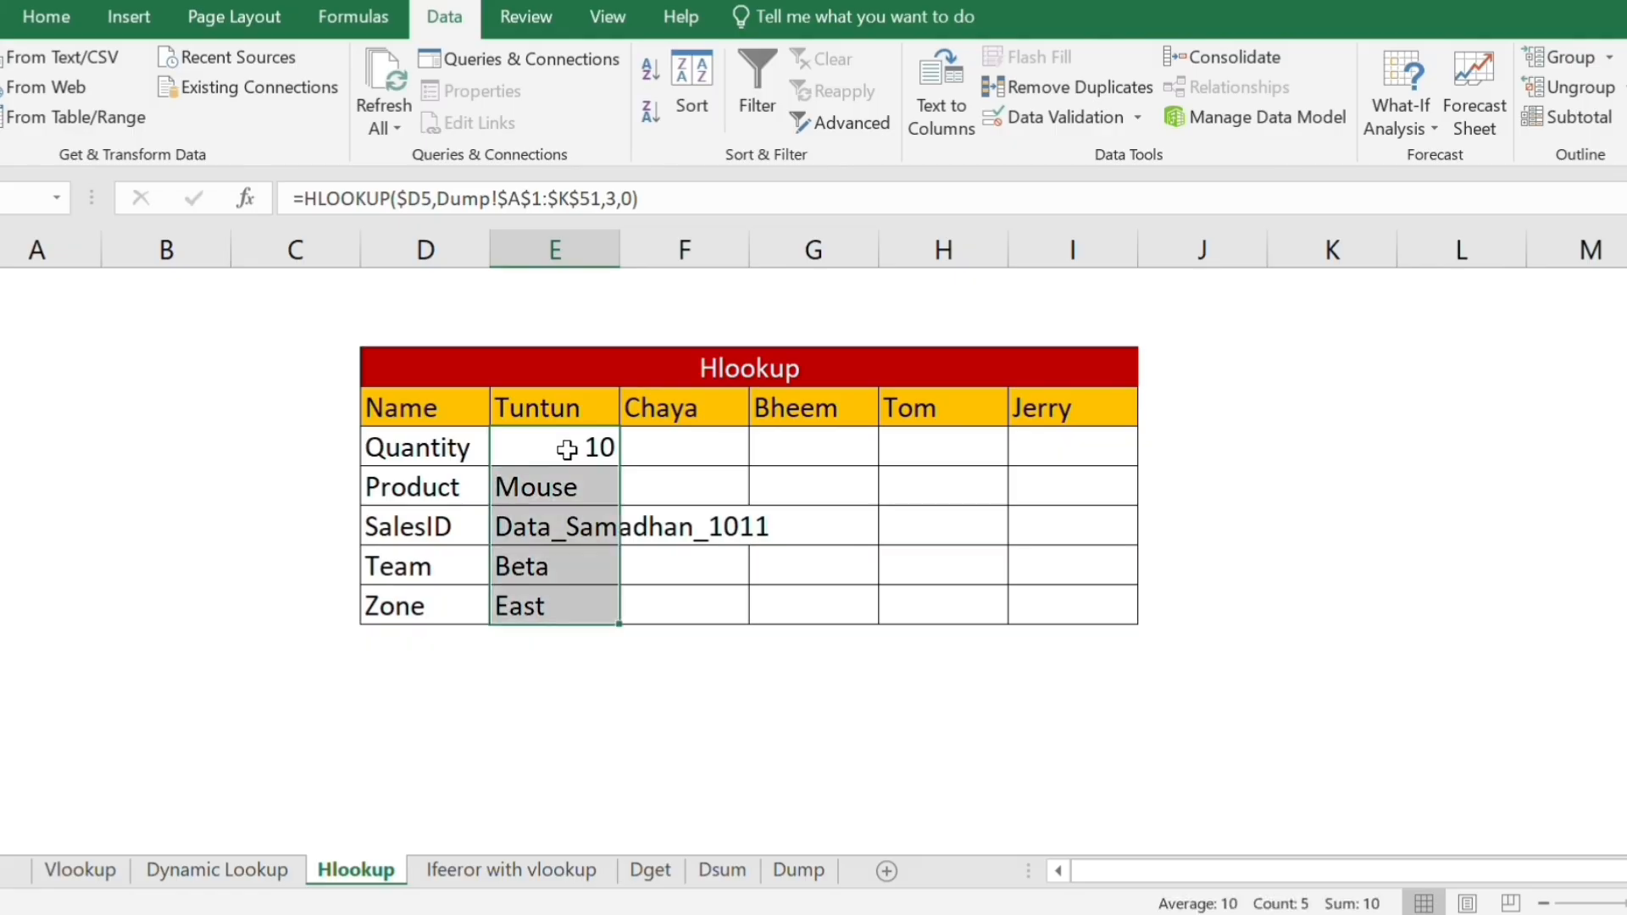
key(Delete)
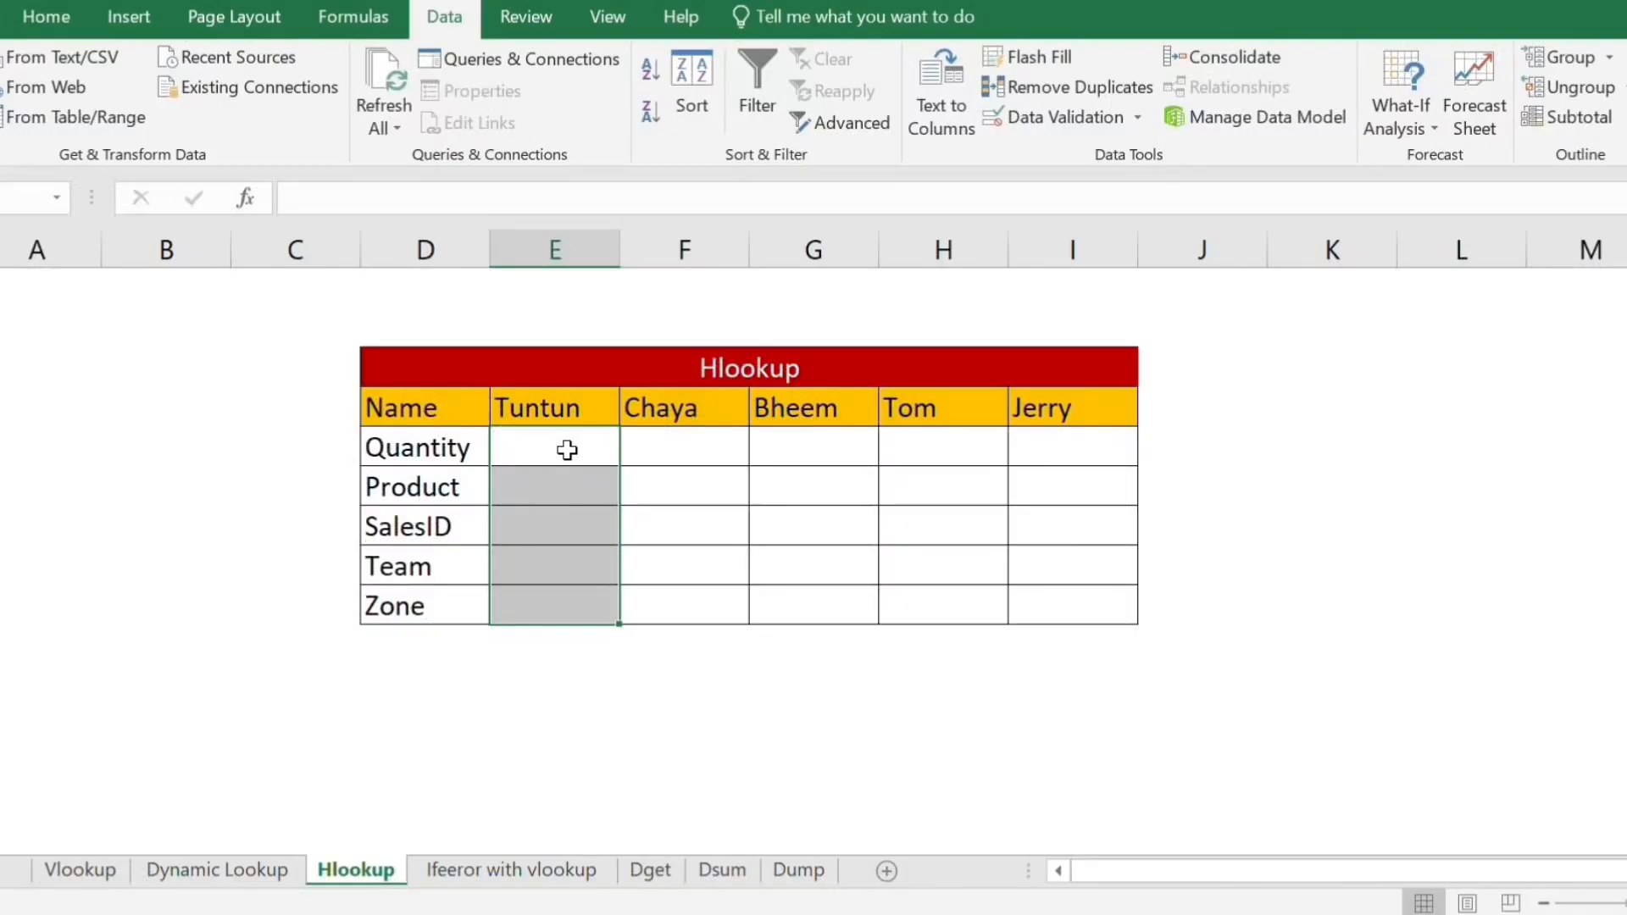
Begin a new HLOOKUP formula in the emptied cell E5, using $D5 as the lookup value.
key(Left)
click(567, 450)
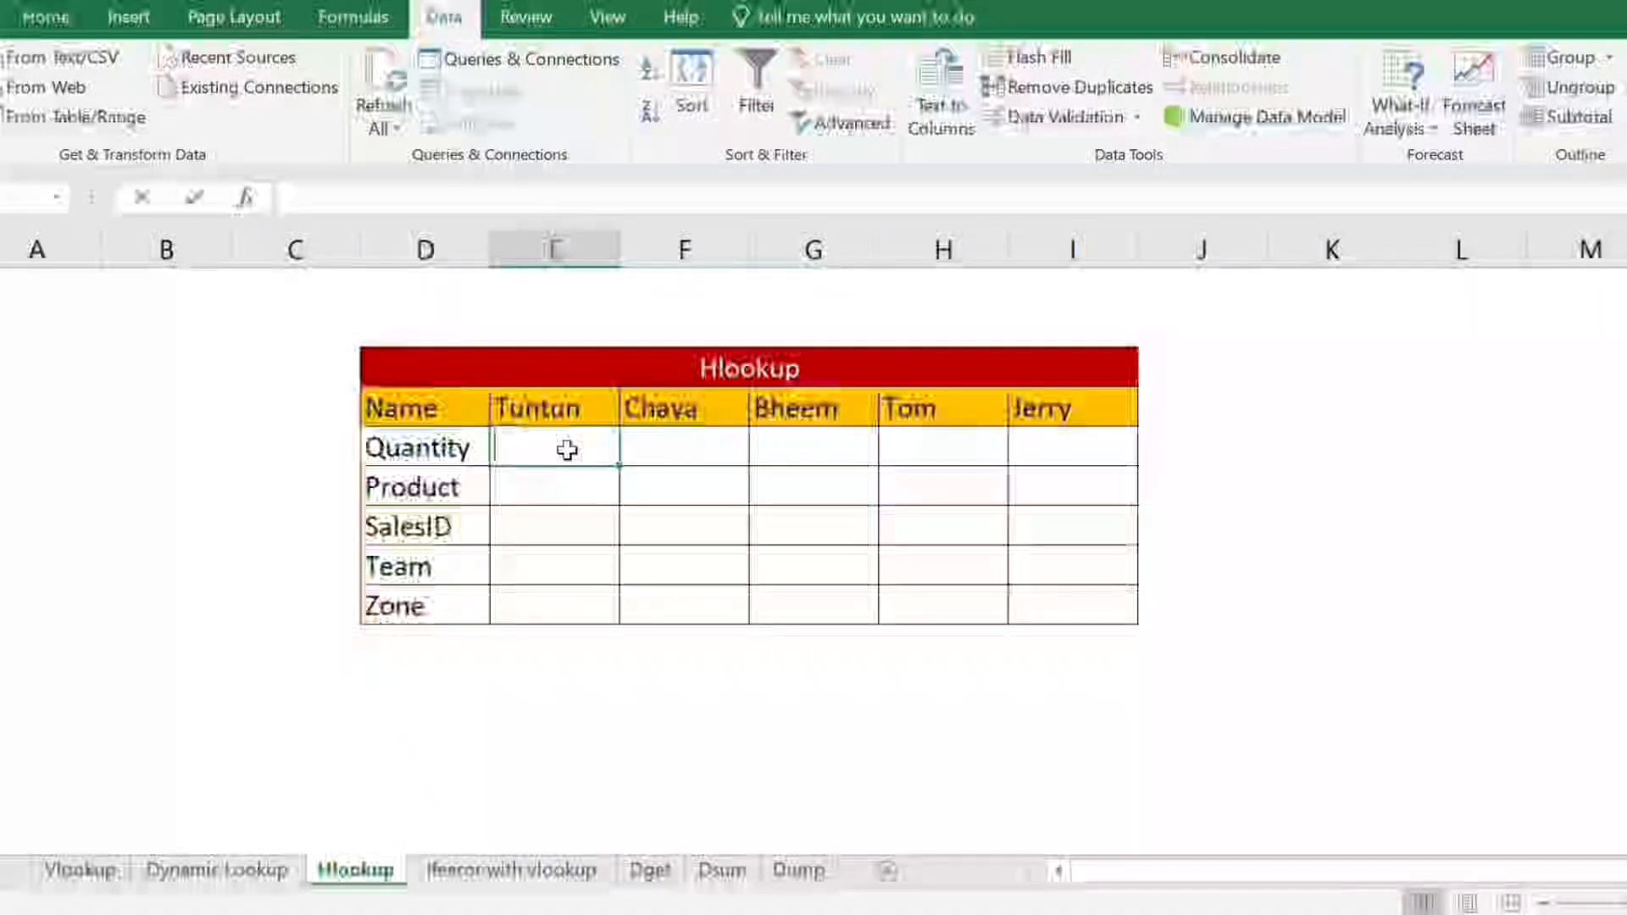
text(=hlo)
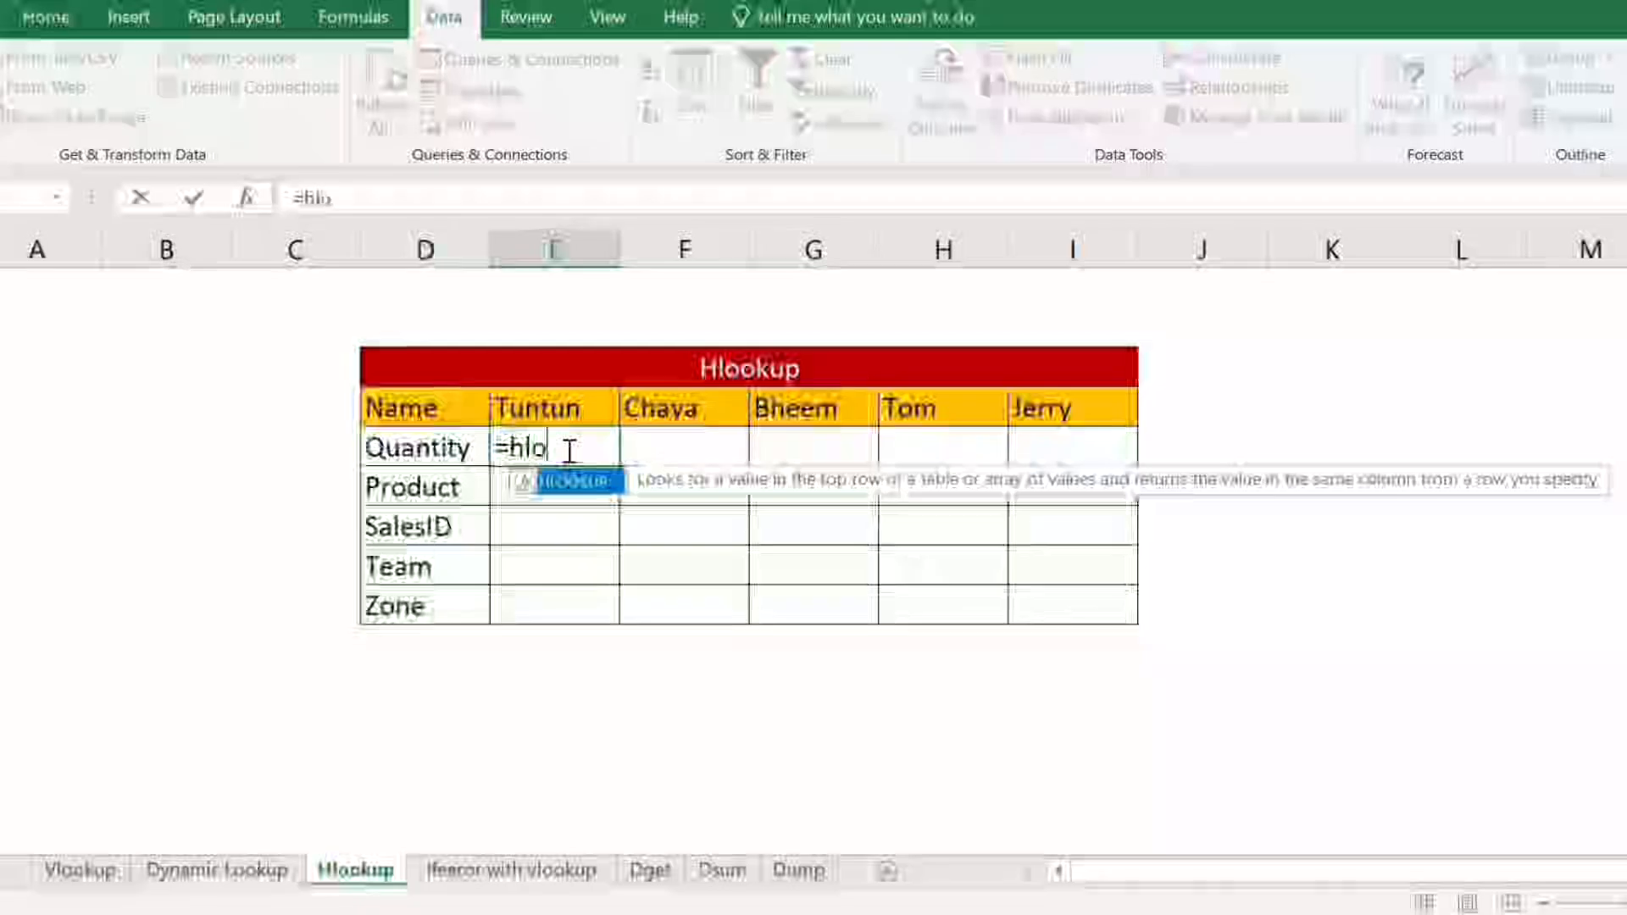
key(Tab)
key(Left)
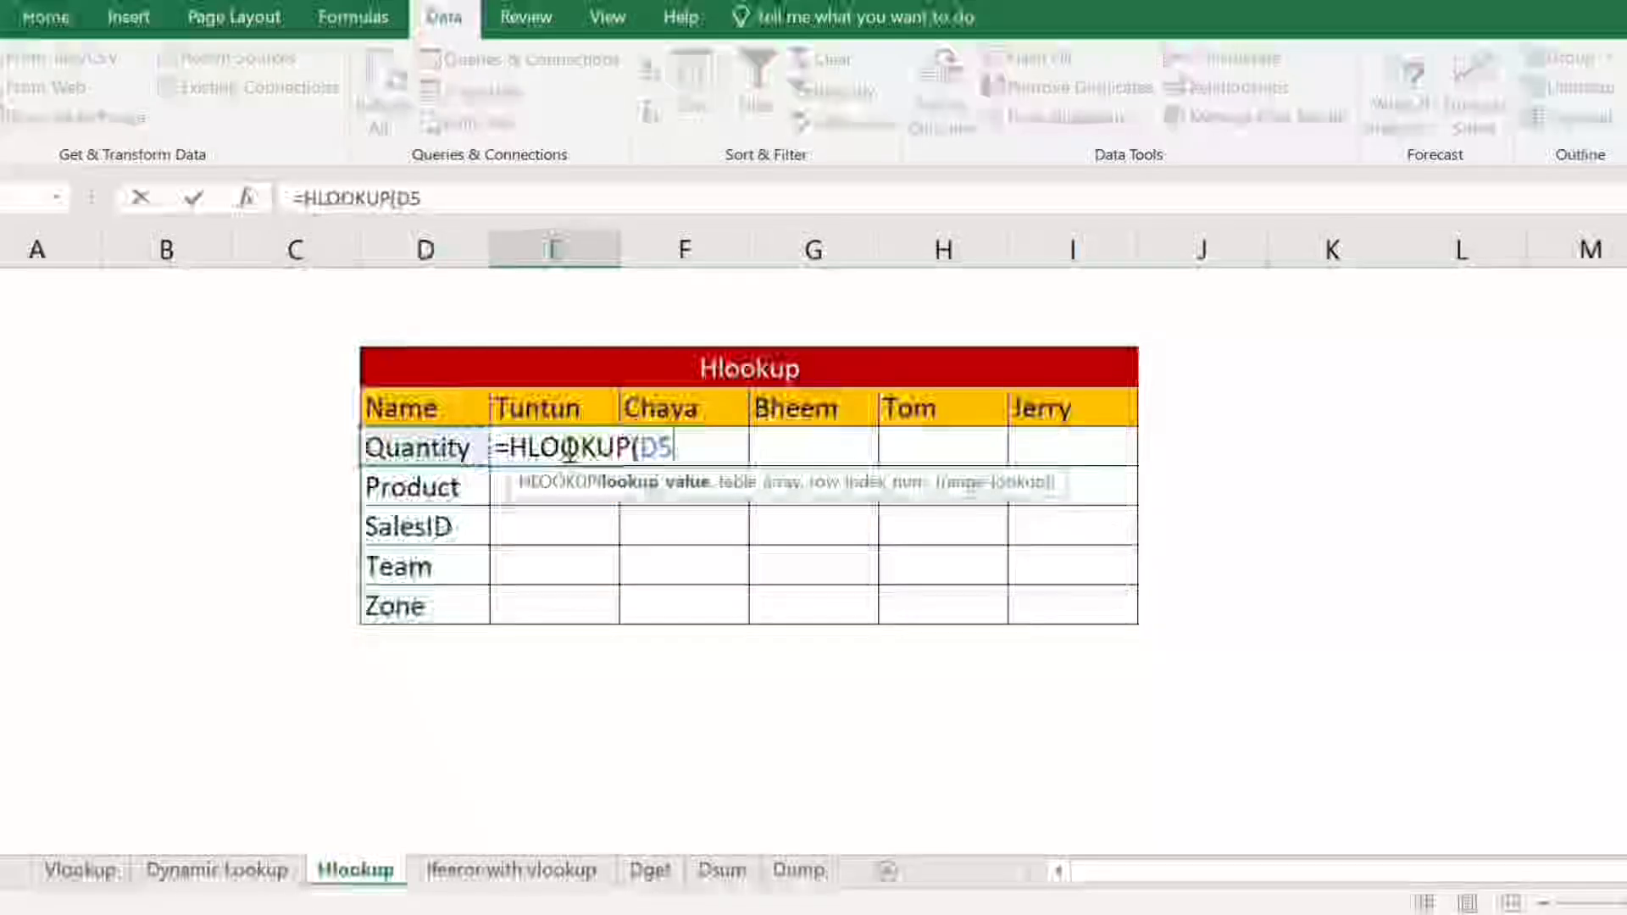
click(402, 199)
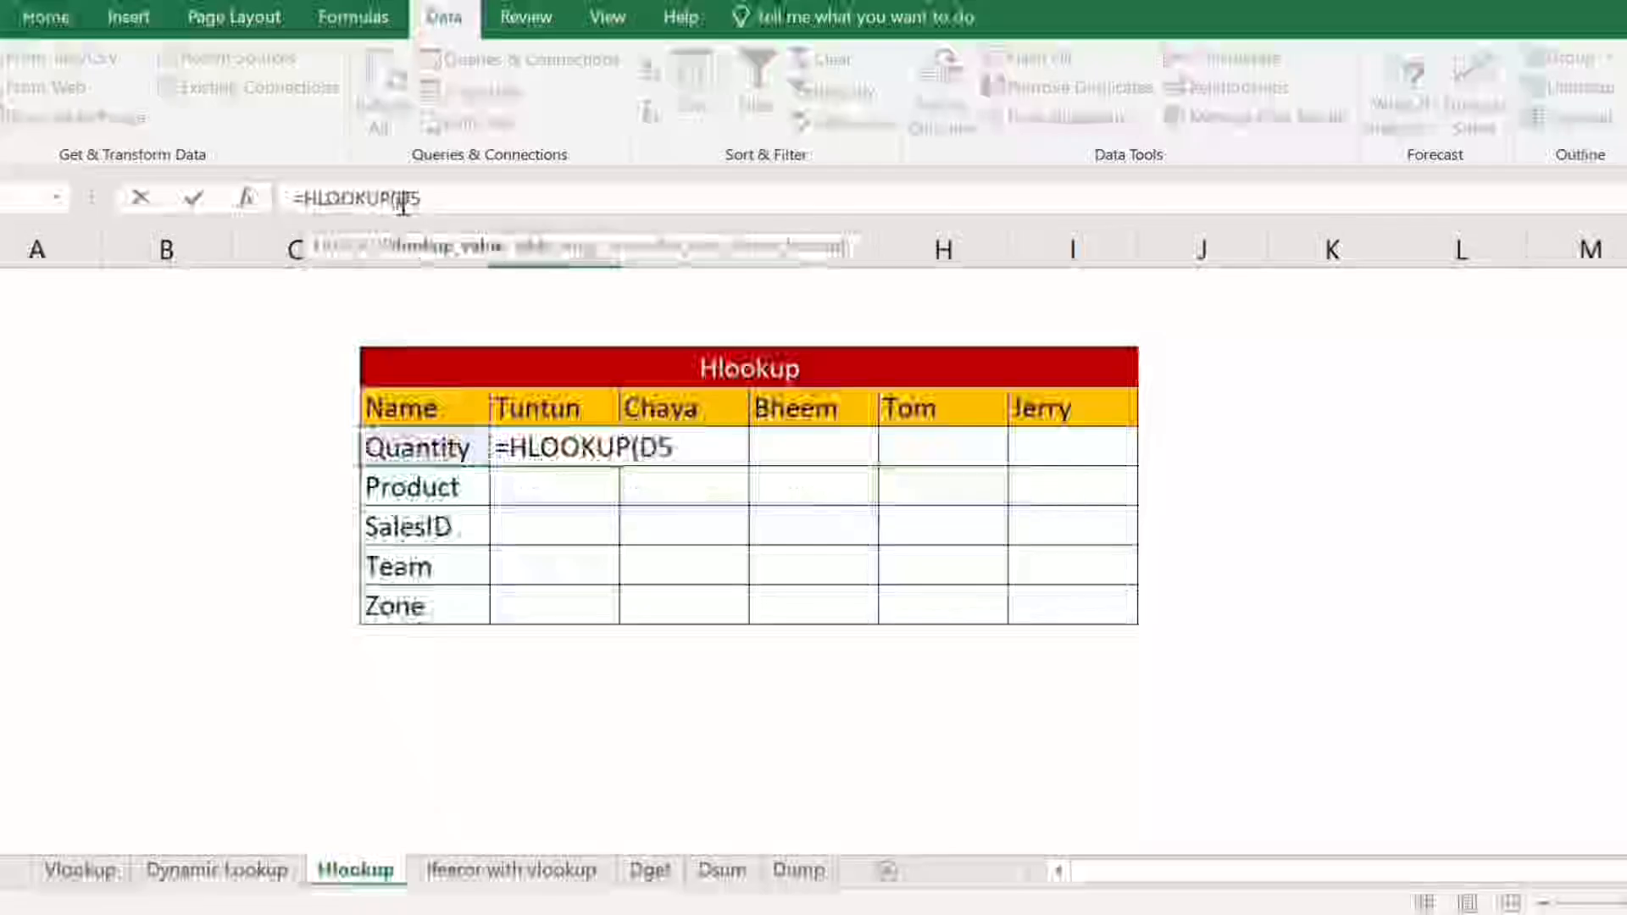
text($D5)
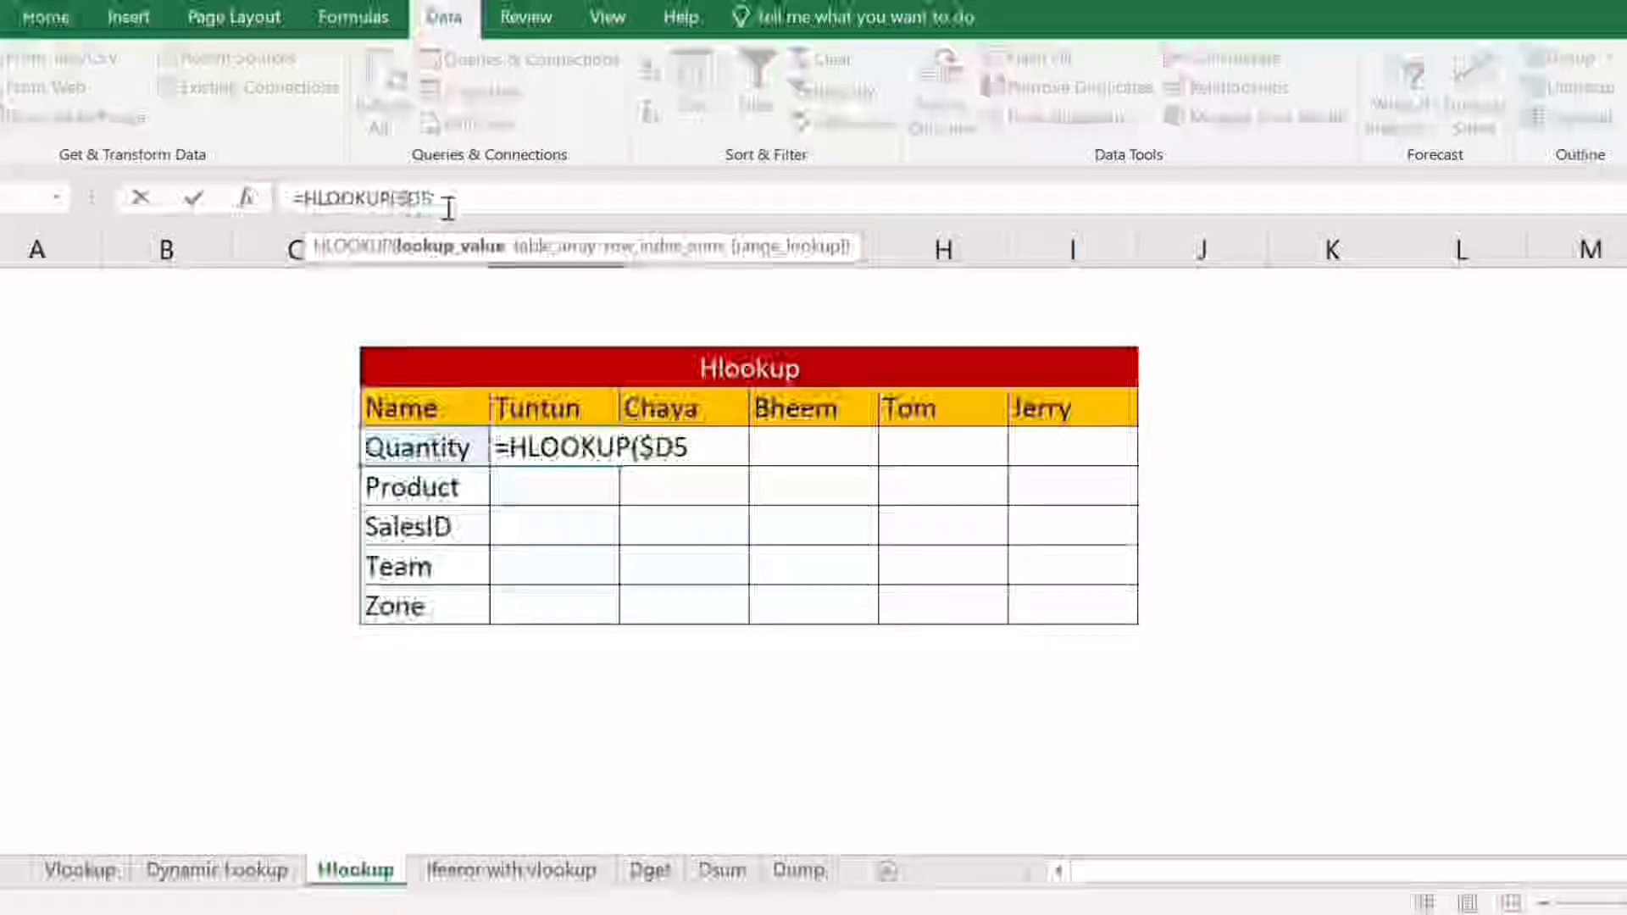
text(,)
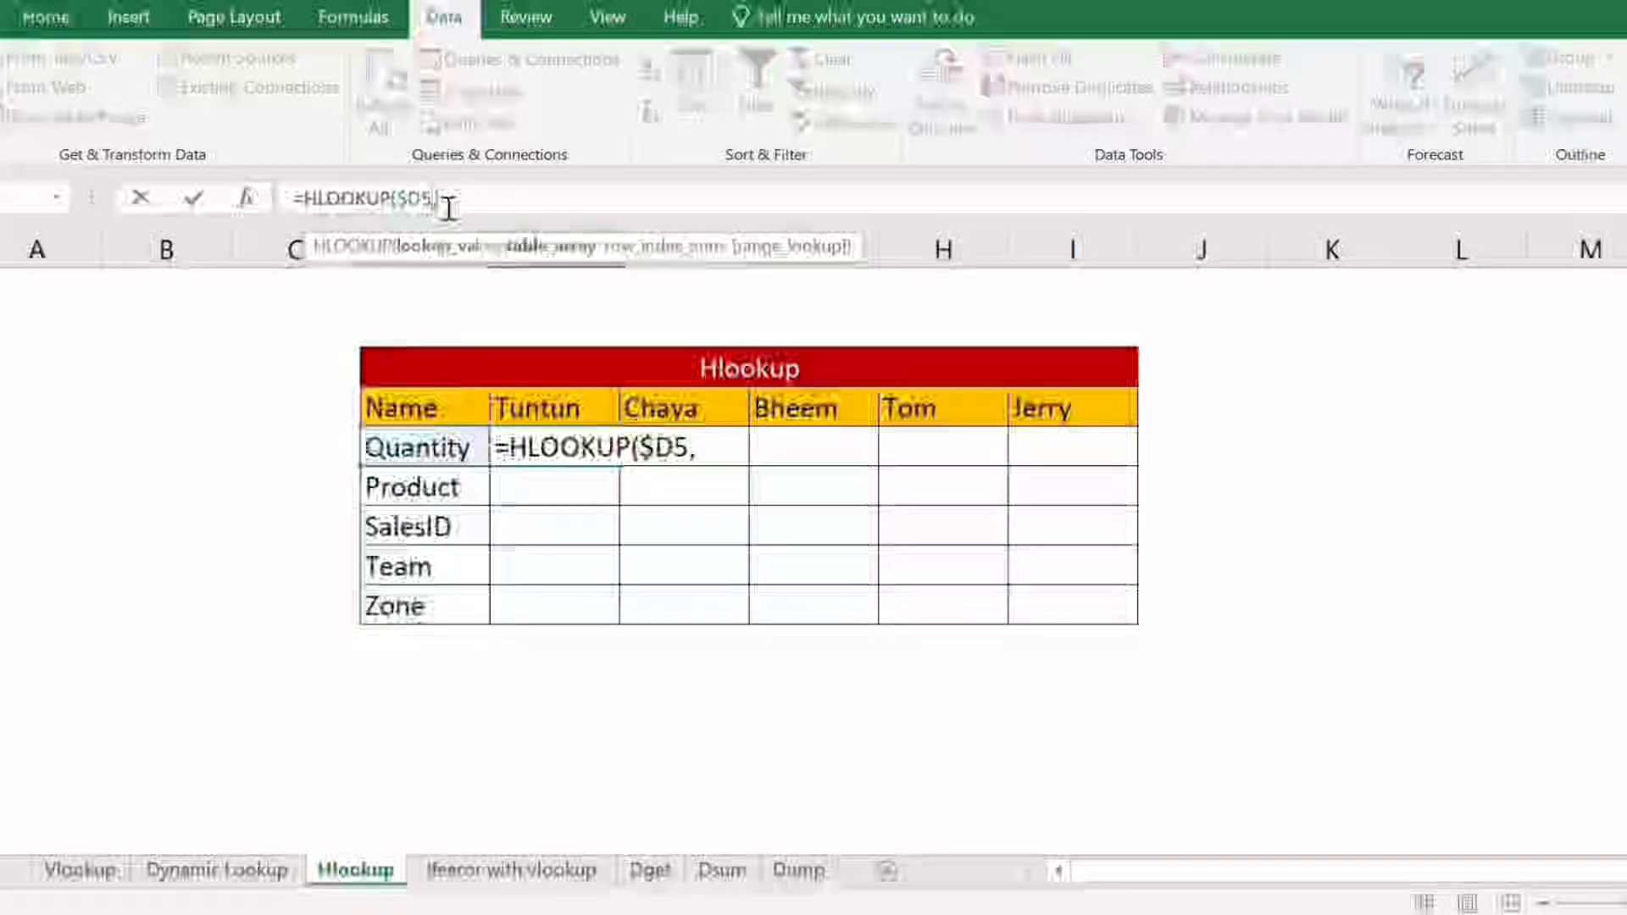
Set the HLOOKUP table array in E5 to the absolute range Dump!$A$1:$K$51.
click(797, 871)
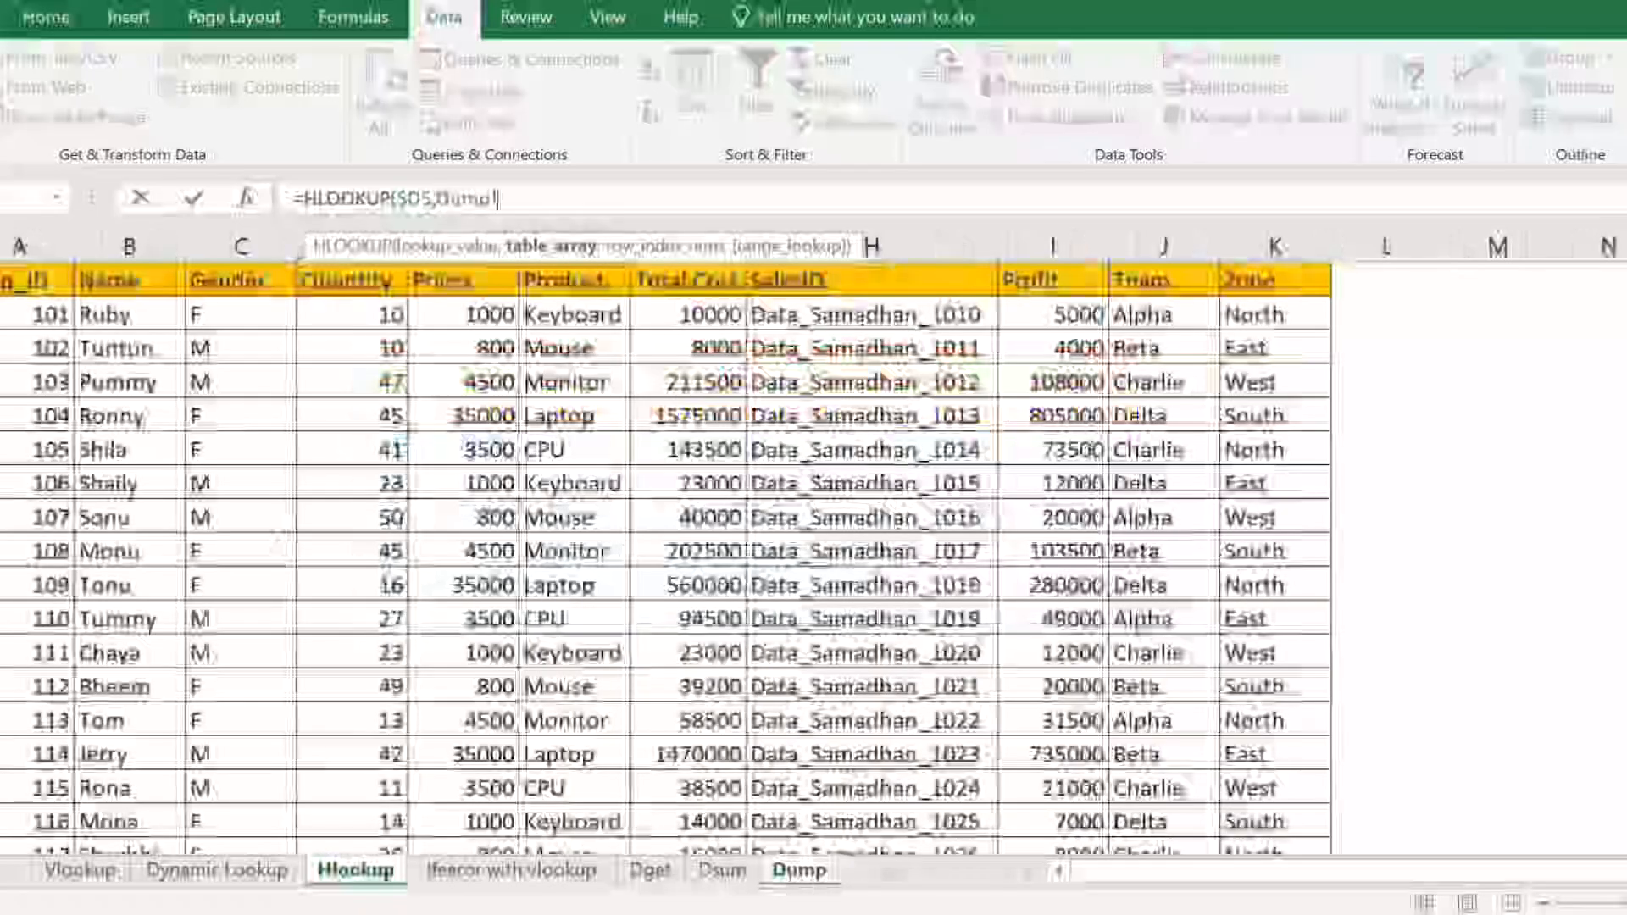
click(12, 276)
key(ctrl+shift+Right)
key(ctrl+shift+Down)
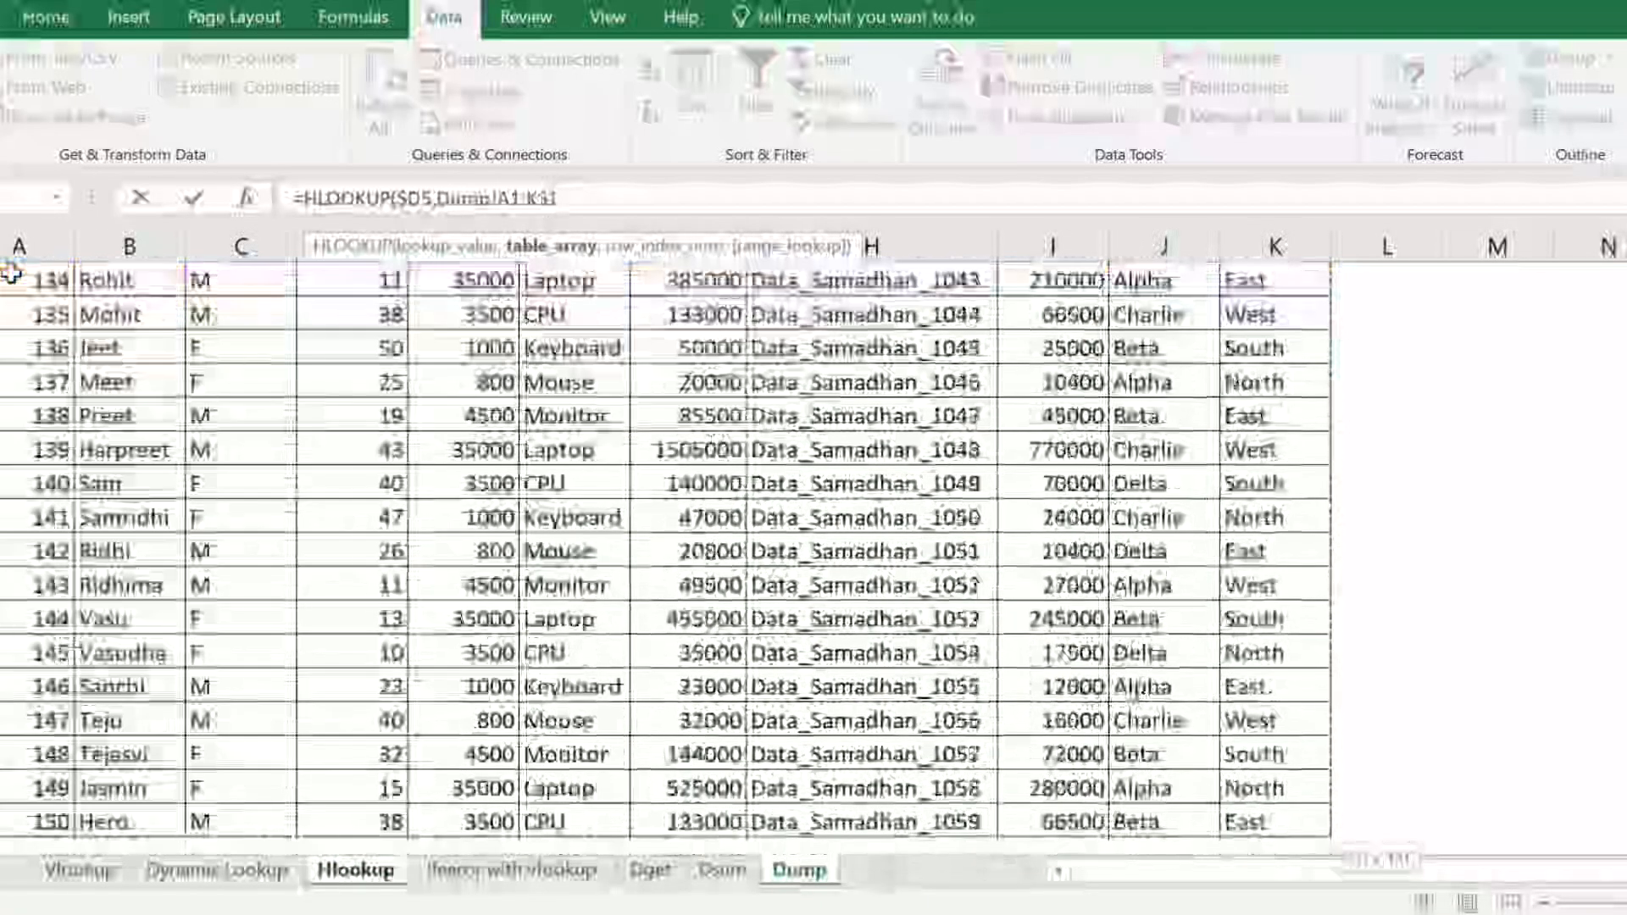
key(F4)
text(,)
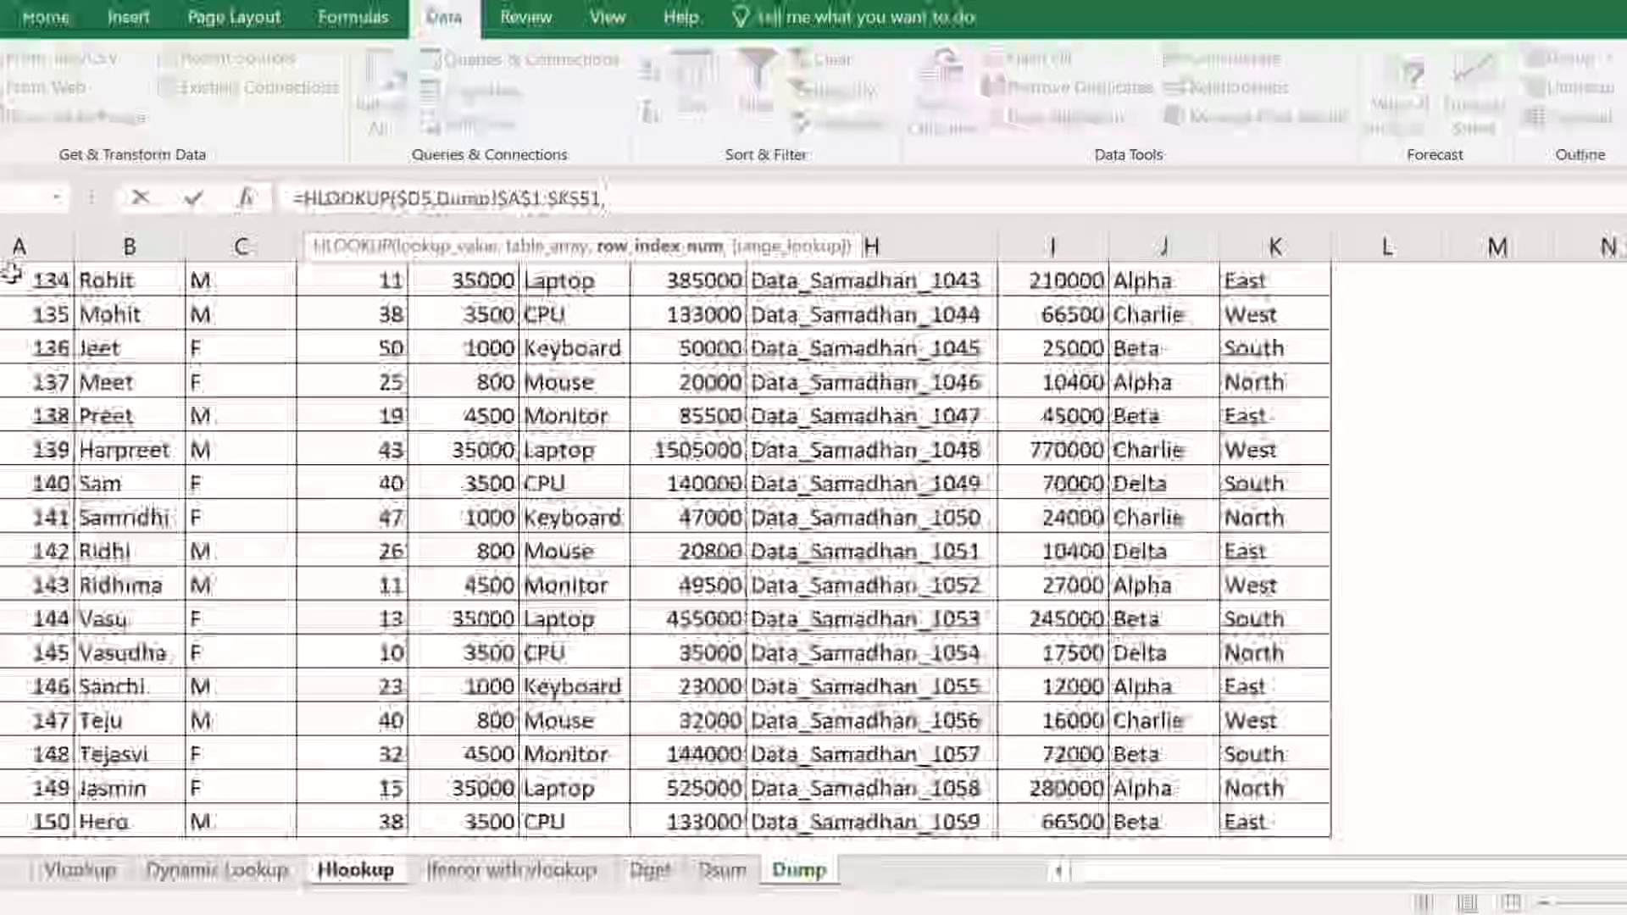
Nest a MATCH function as the row index number, with Hlookup!E$4 as its row-locked lookup value.
text(match)
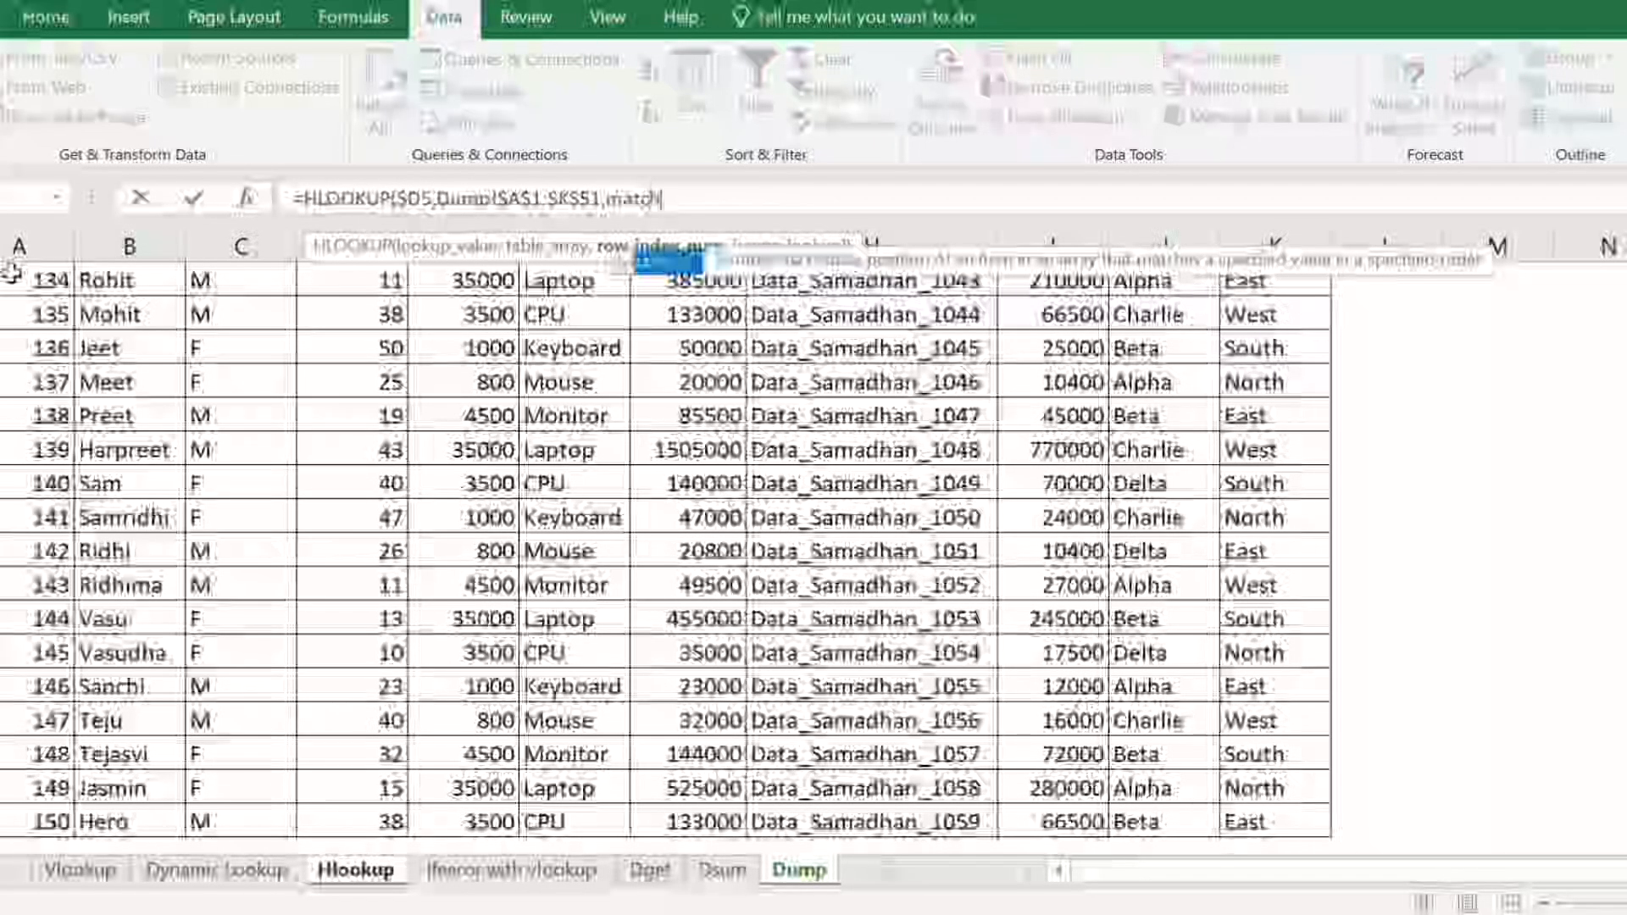
key(Tab)
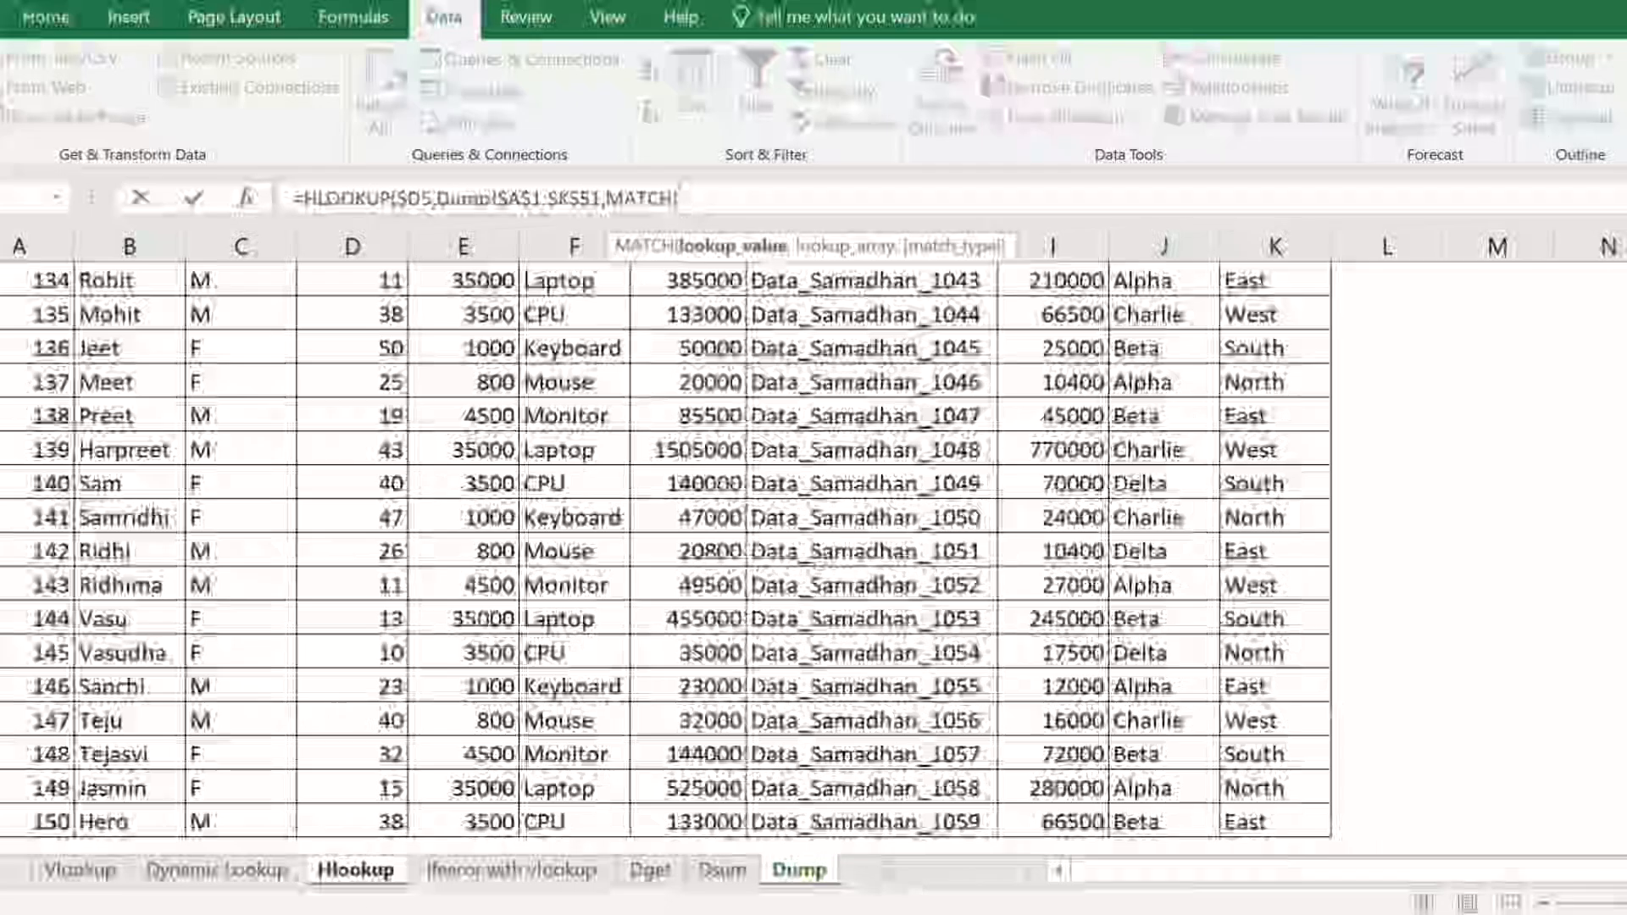
click(356, 869)
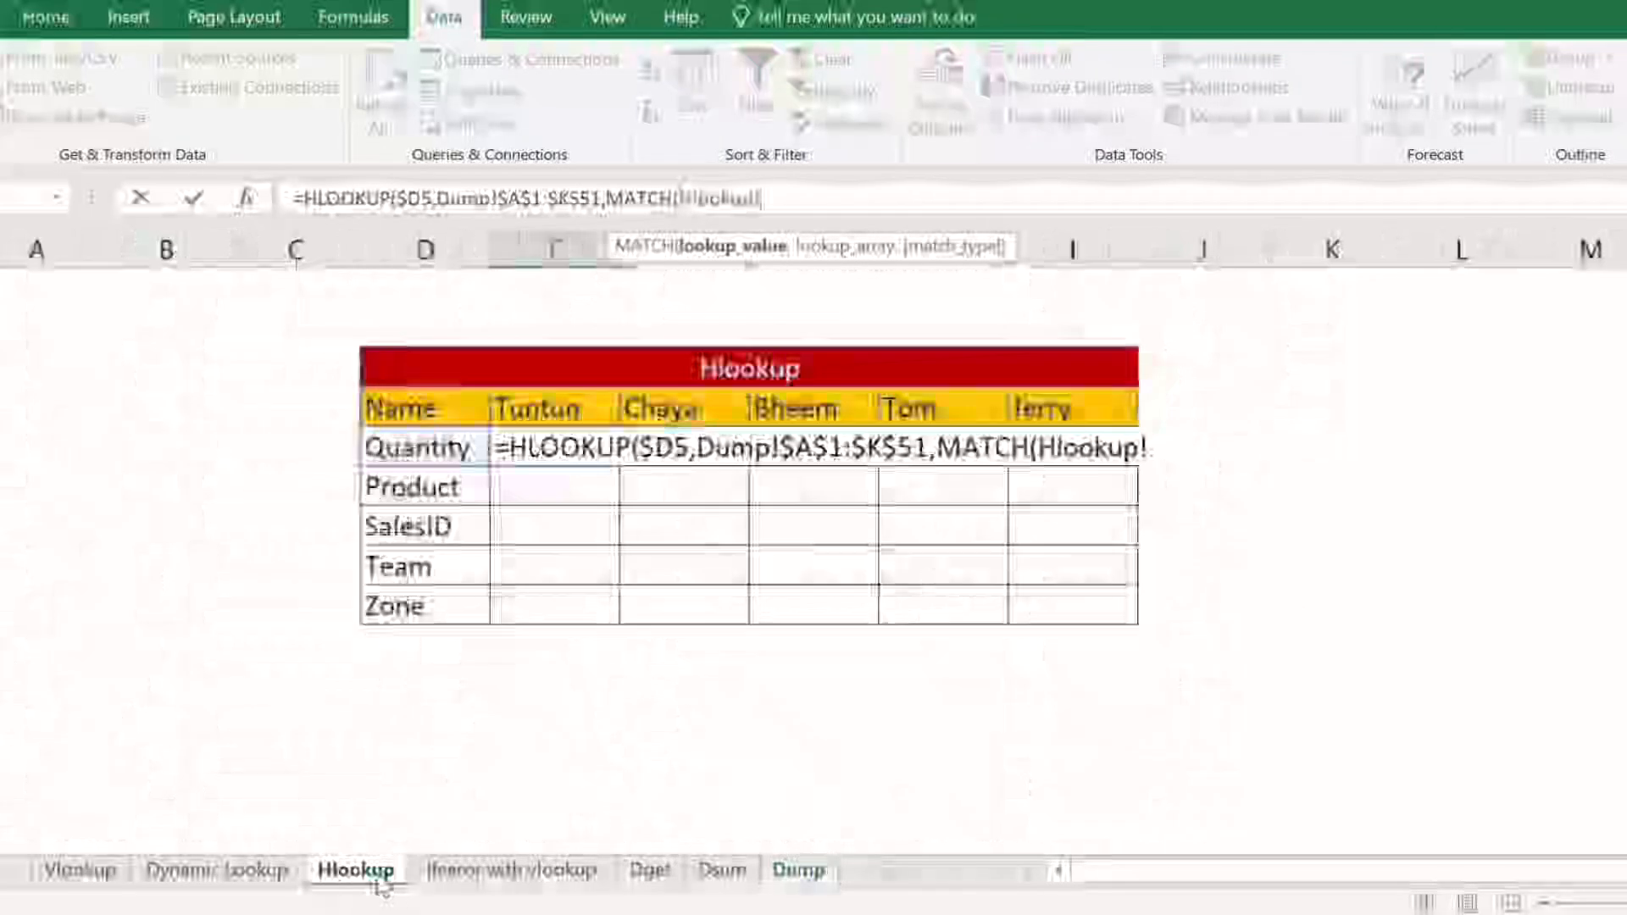
click(591, 400)
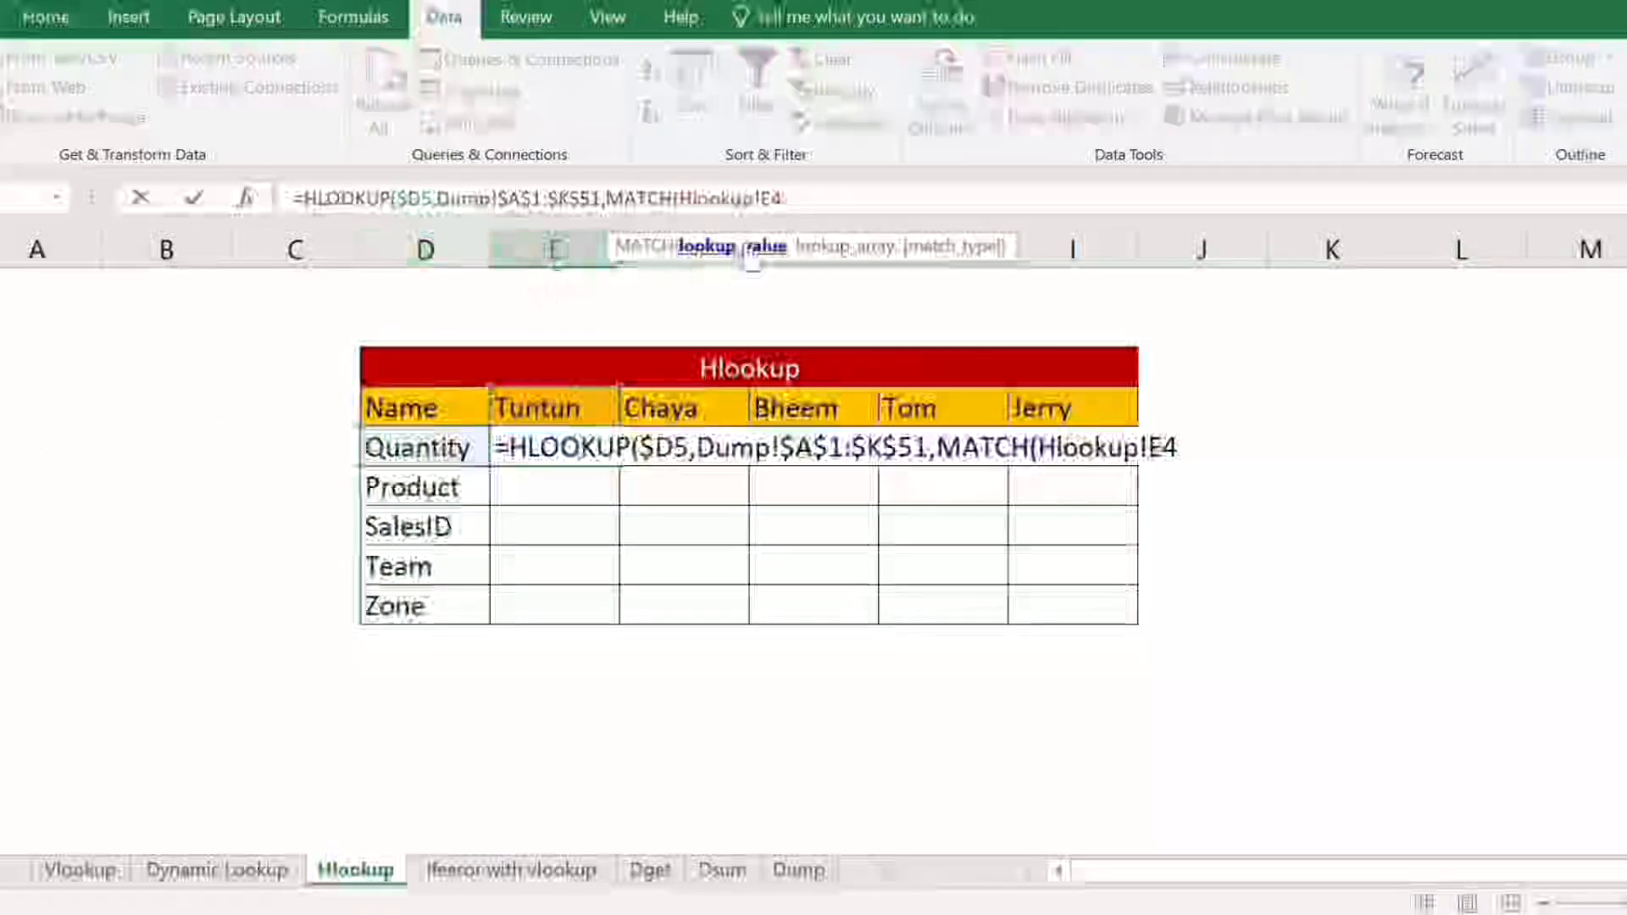
click(768, 197)
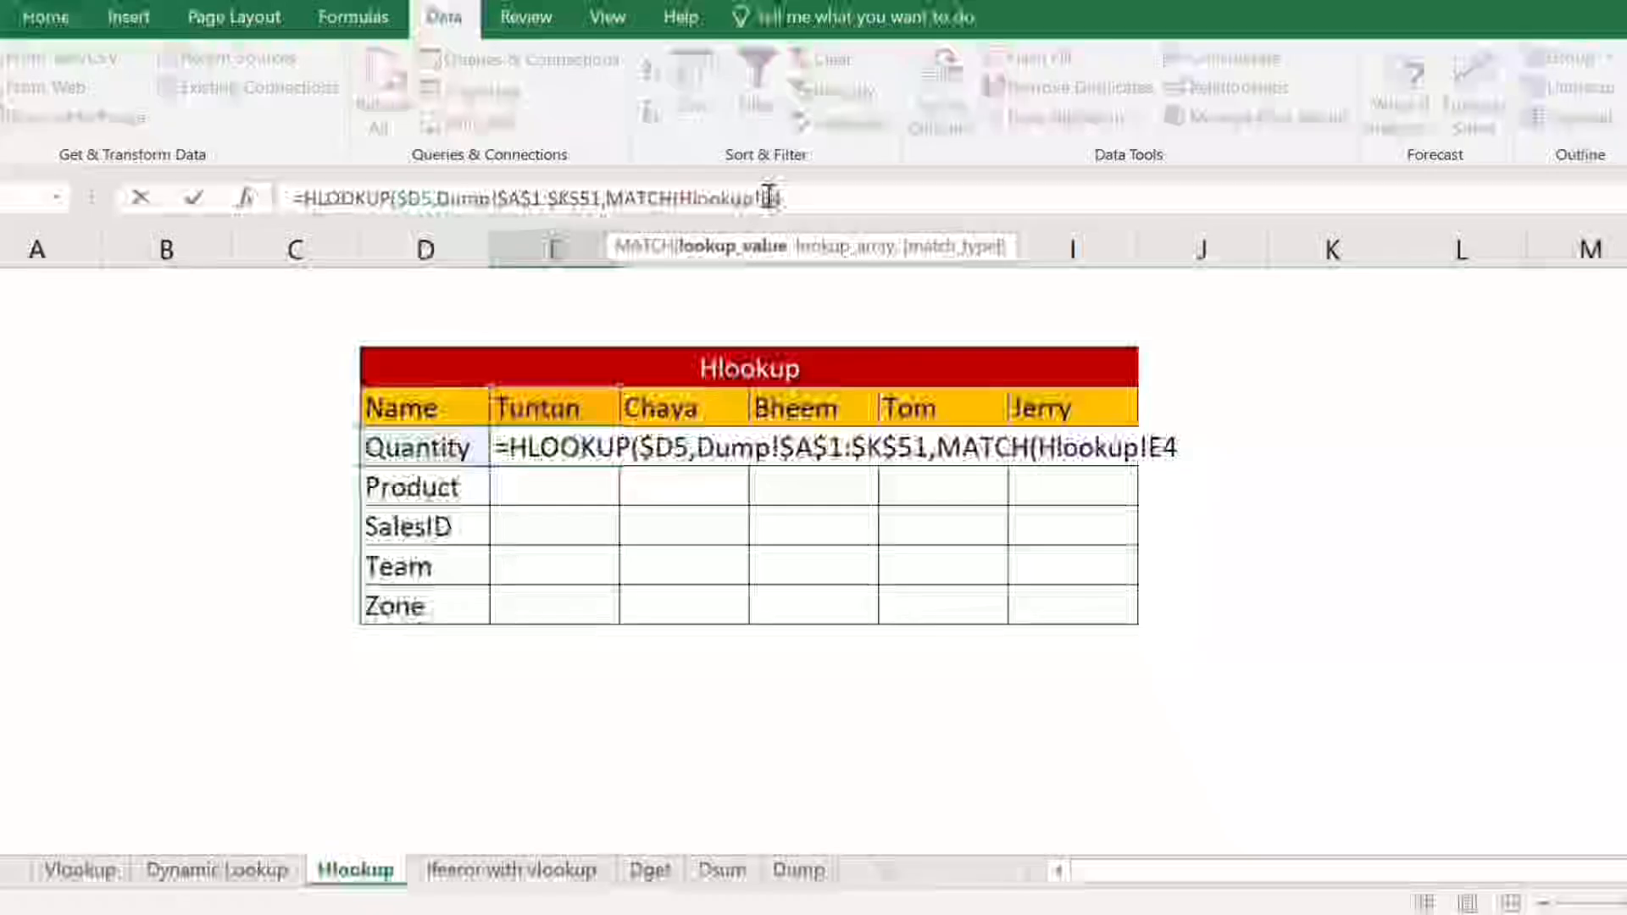
text($4)
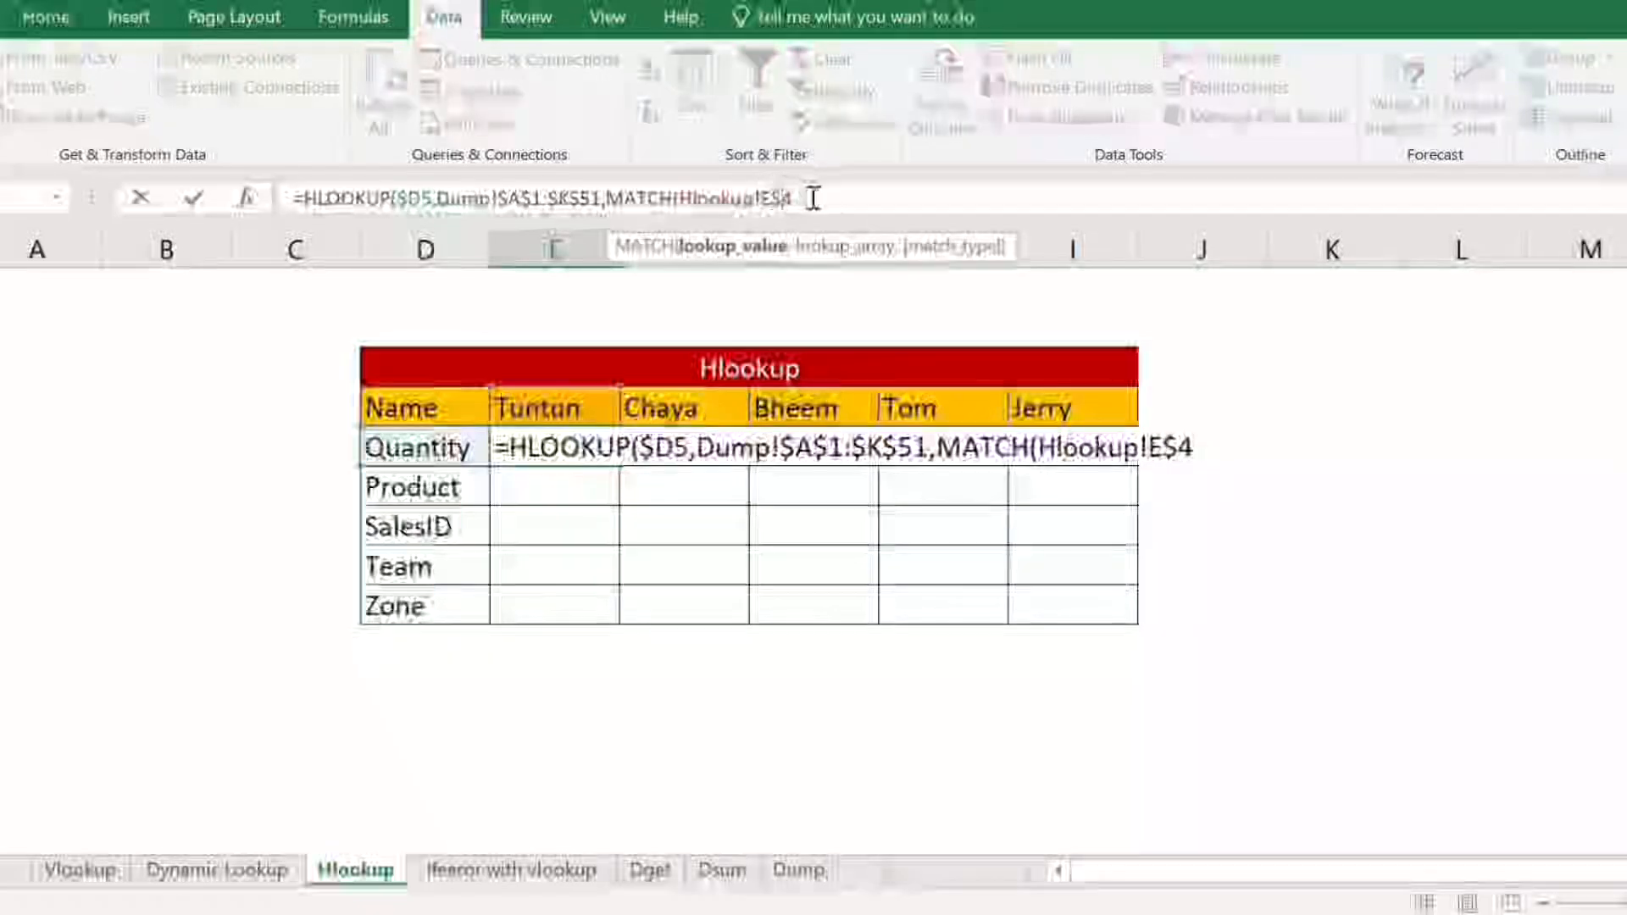
text(,)
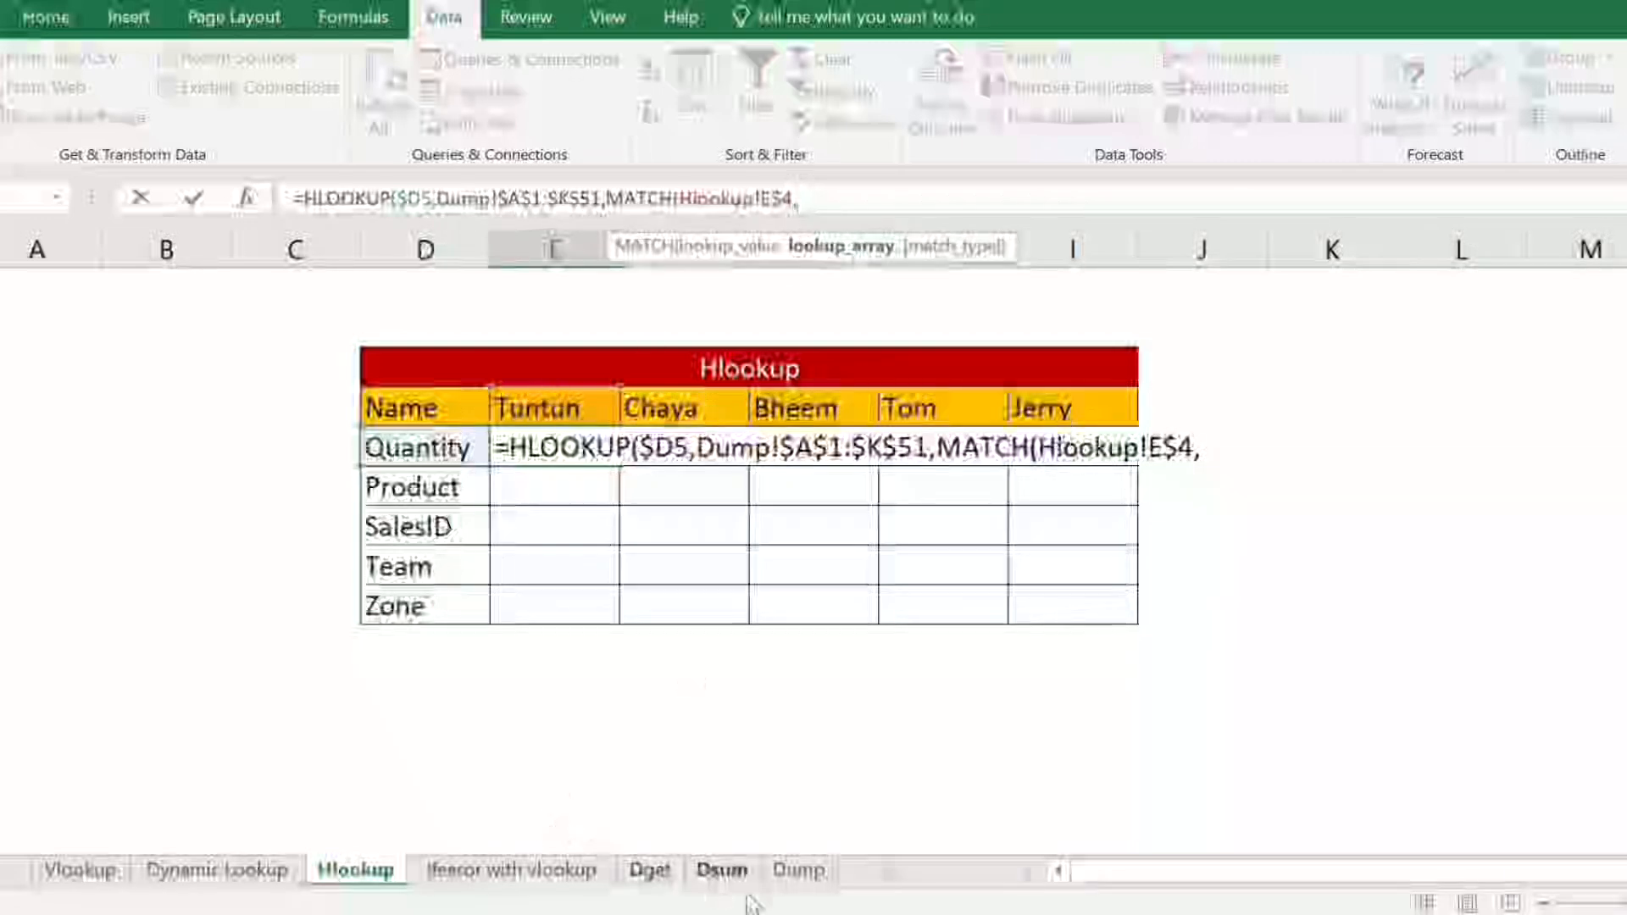
Give MATCH the absolute Name column Dump!$B:$B as lookup array and 0 for an exact match.
click(798, 870)
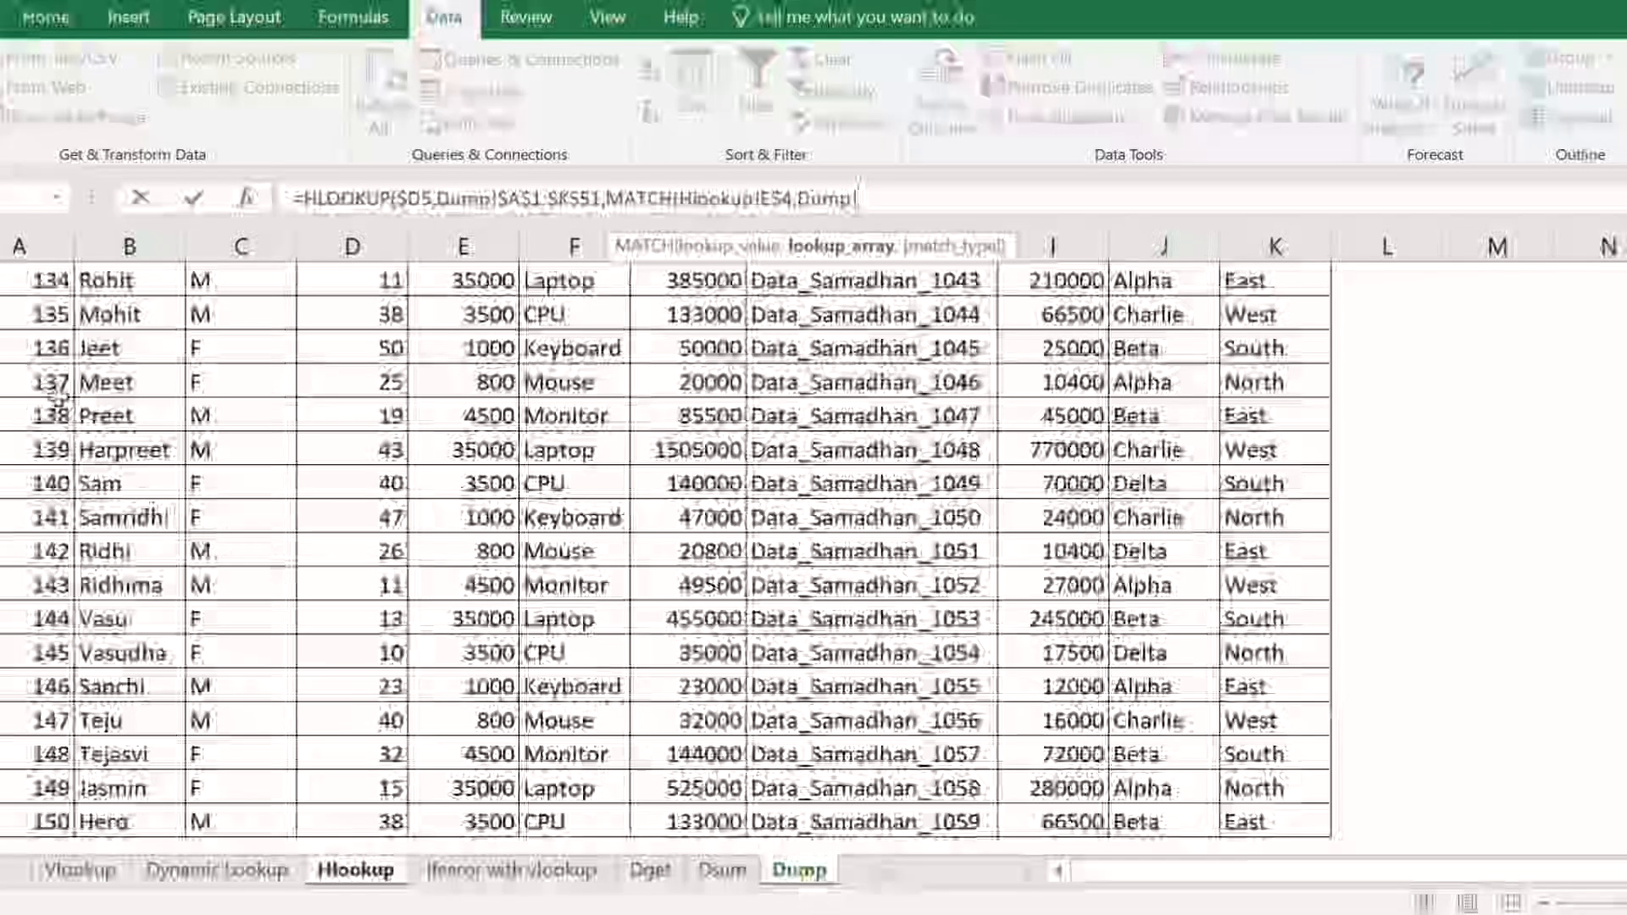
click(119, 381)
key(ctrl+Up)
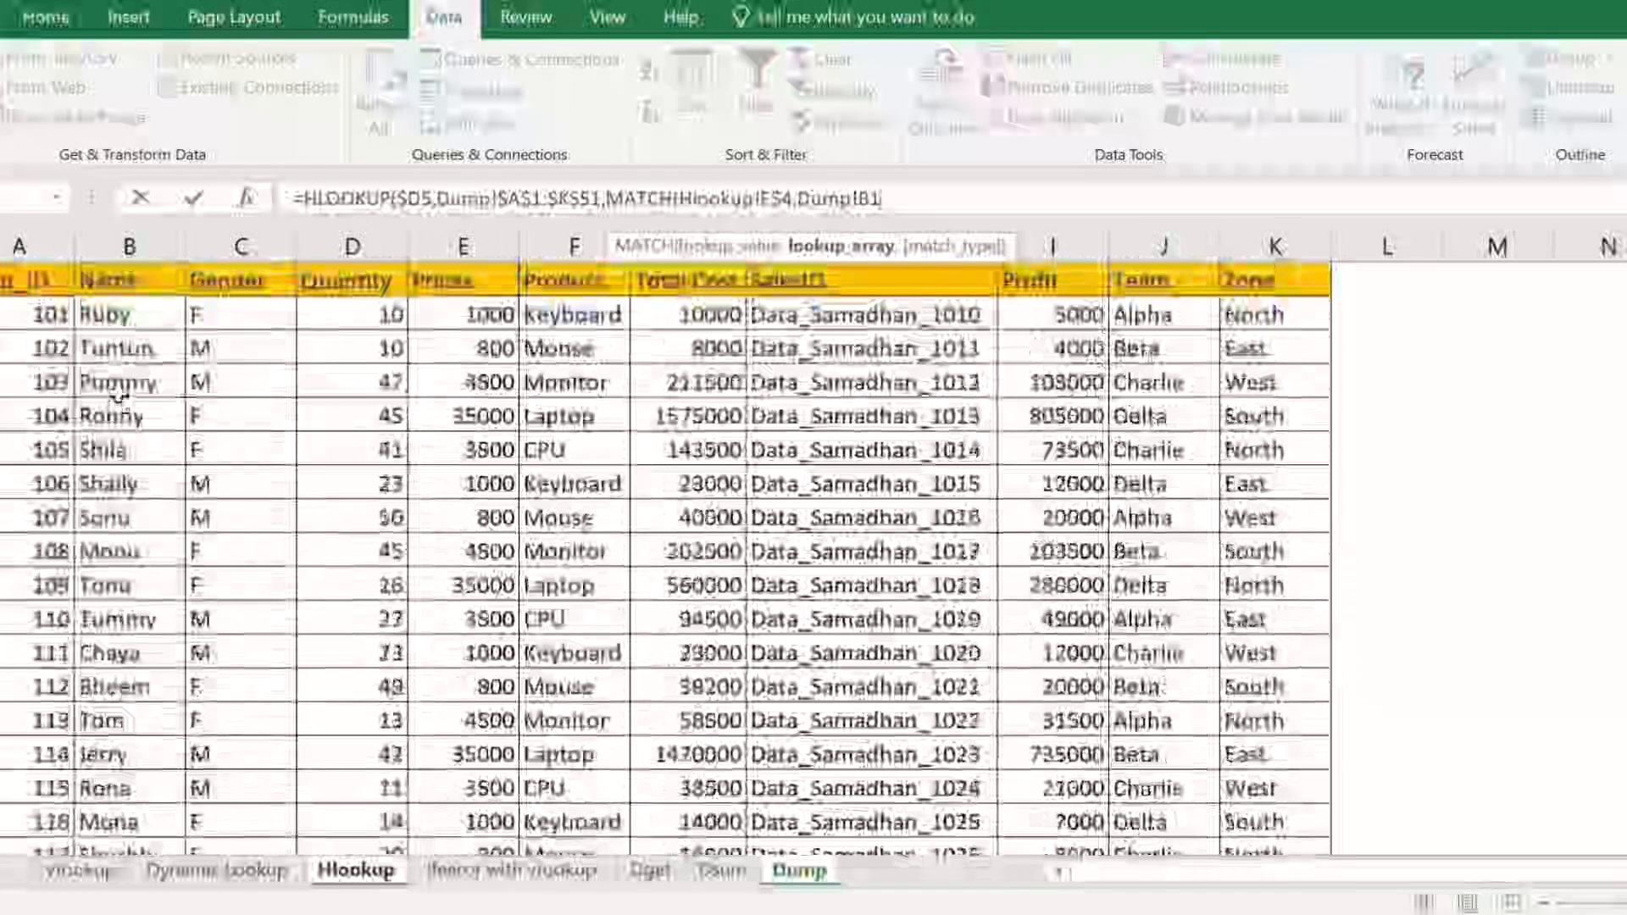
click(148, 244)
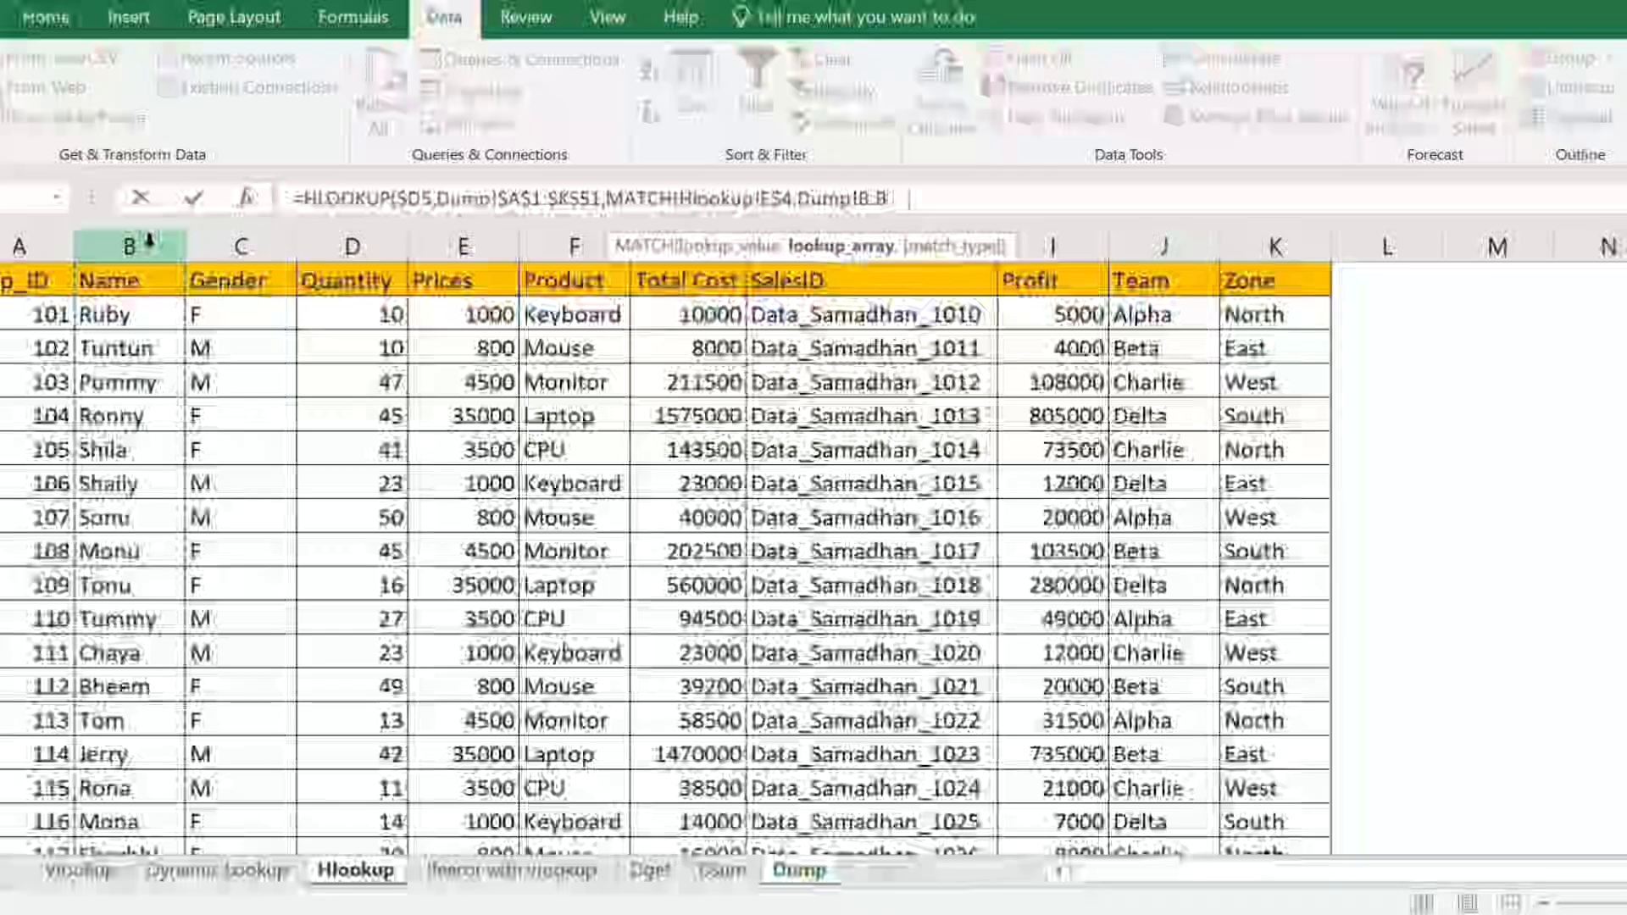
key(F4)
text(,)
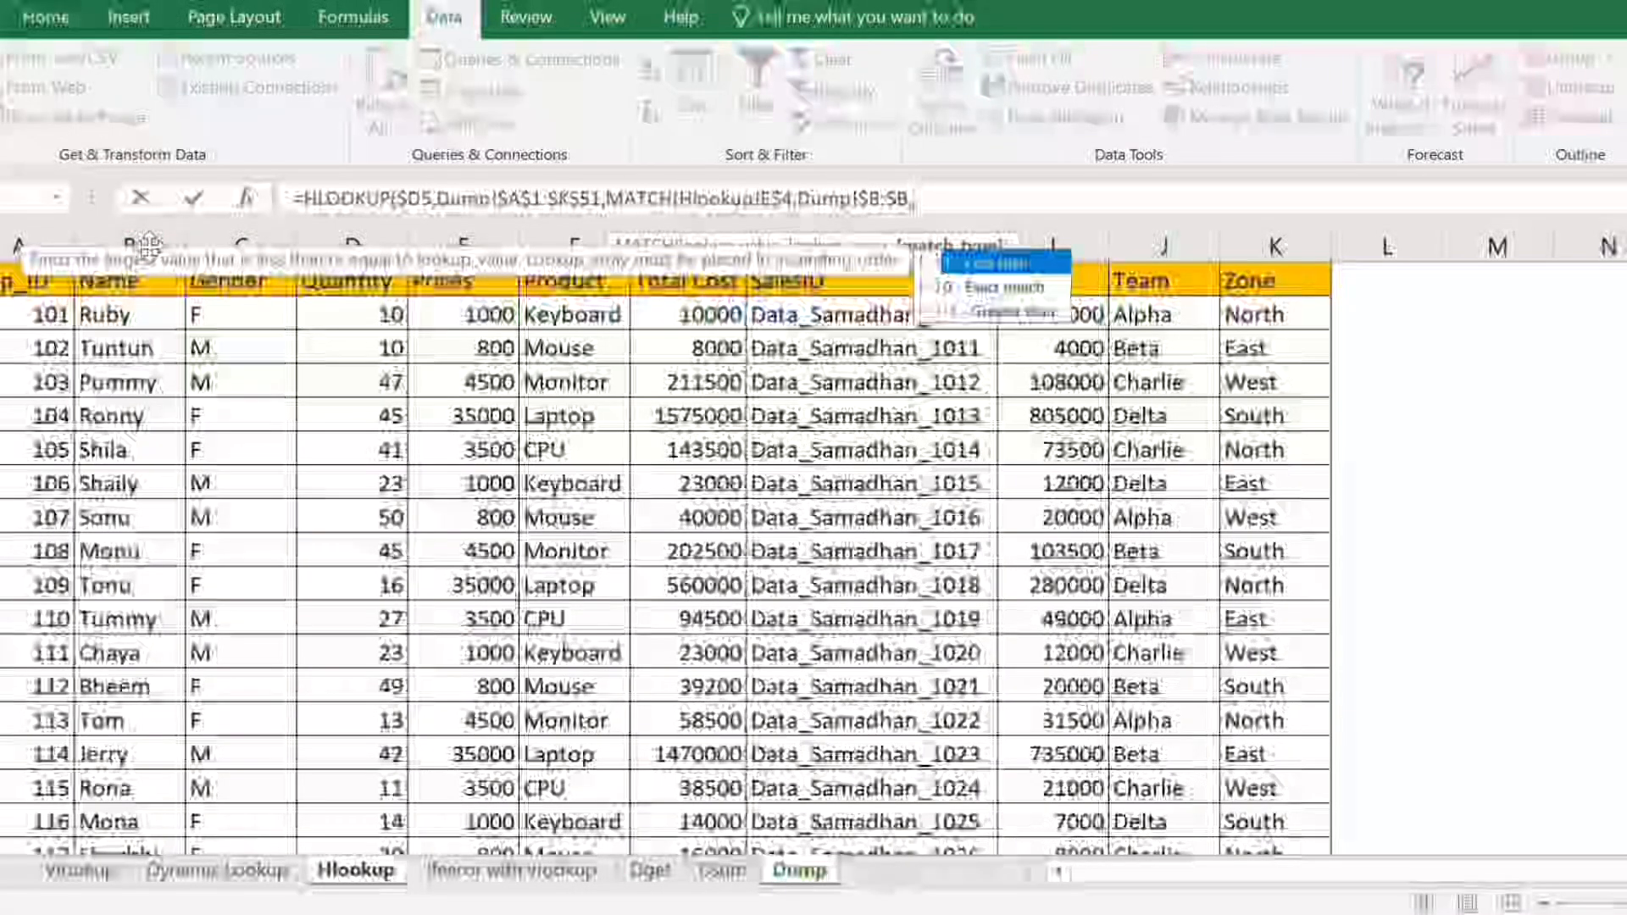
text(0))
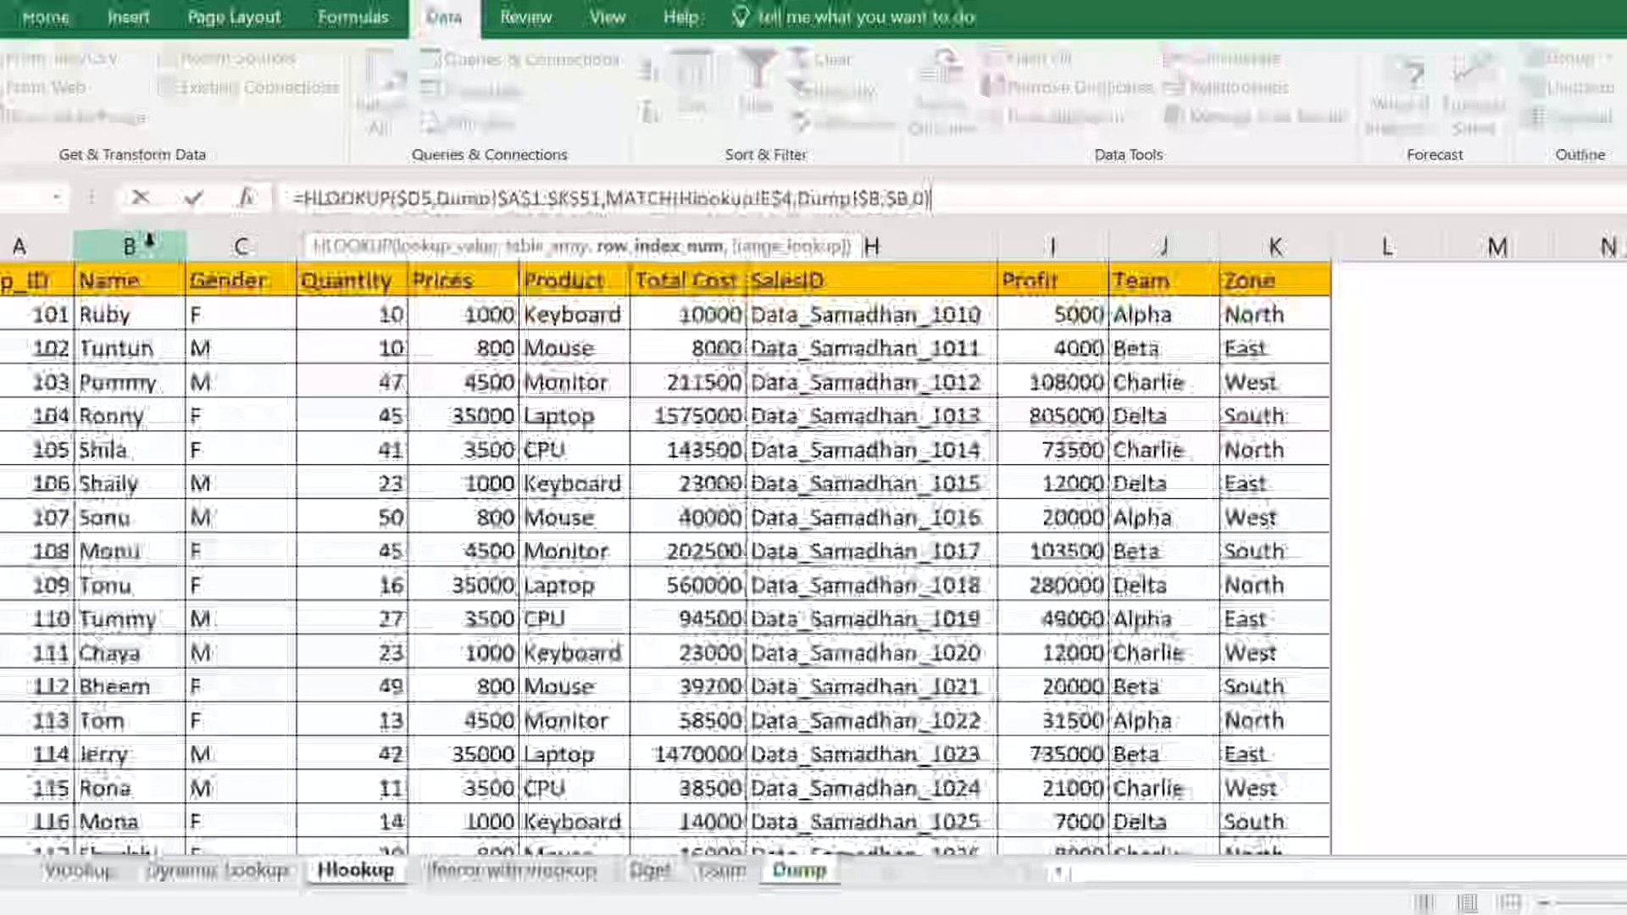
Complete the HLOOKUP formula in E5 with 0 as the range lookup and enter it.
text(,)
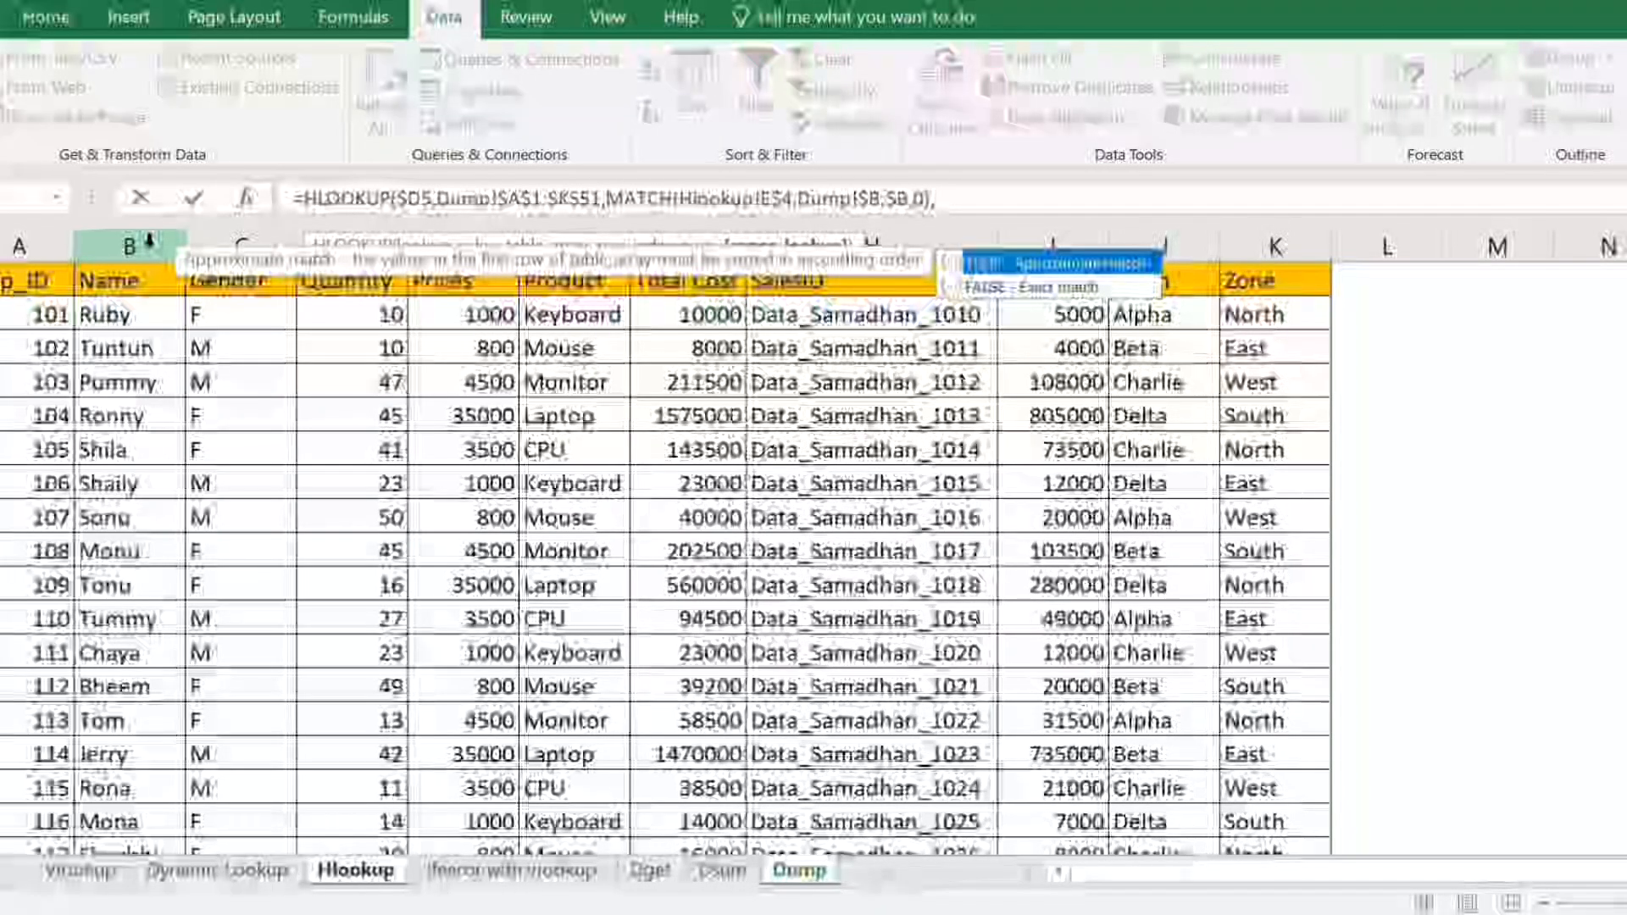
text(0)
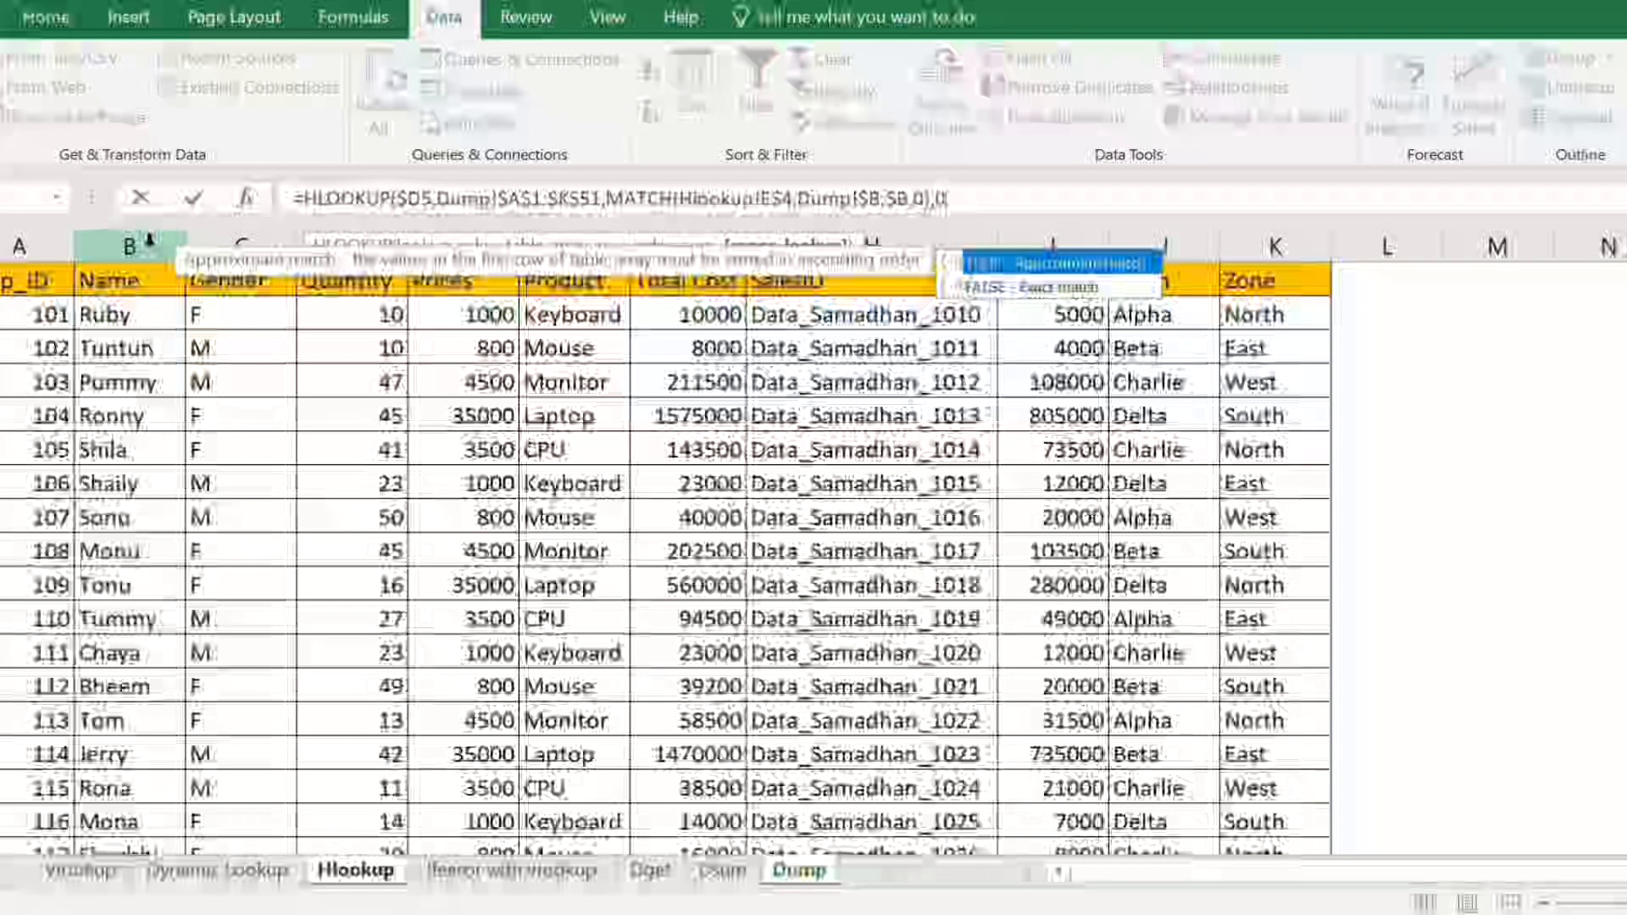
text())
key(Return)
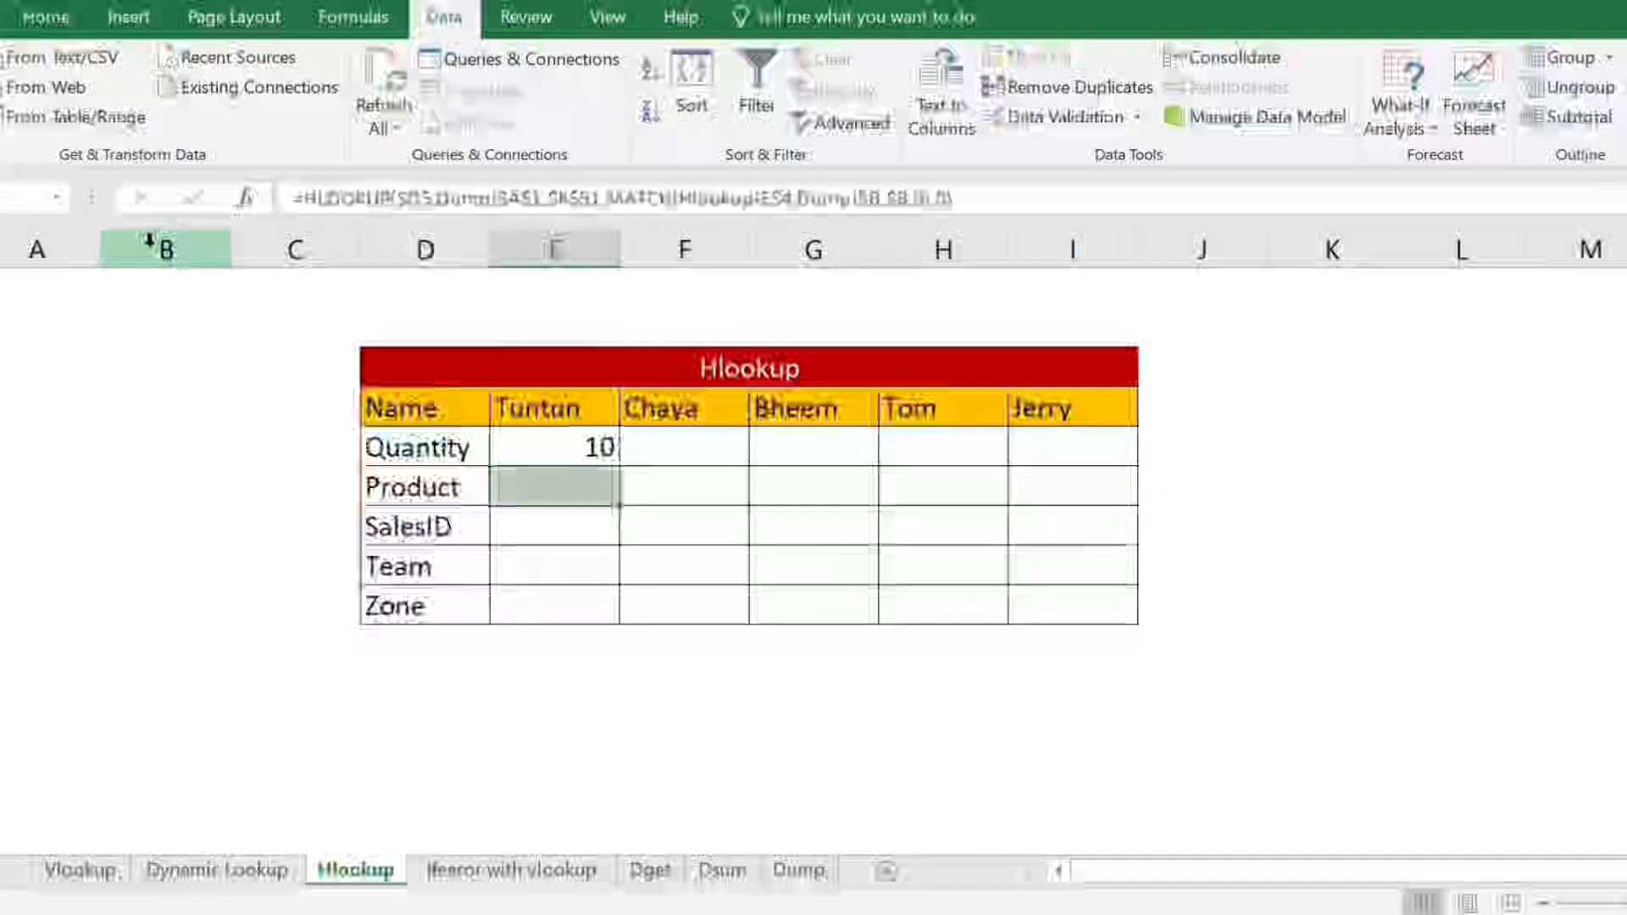
Fill the HLOOKUP-MATCH formula from E5 down and across the whole range E5:I9.
key(shift+Down)
key(shift+Down)
key(shift+Down)
key(shift+Right)
key(shift+Right)
key(shift+Right)
key(shift+Right)
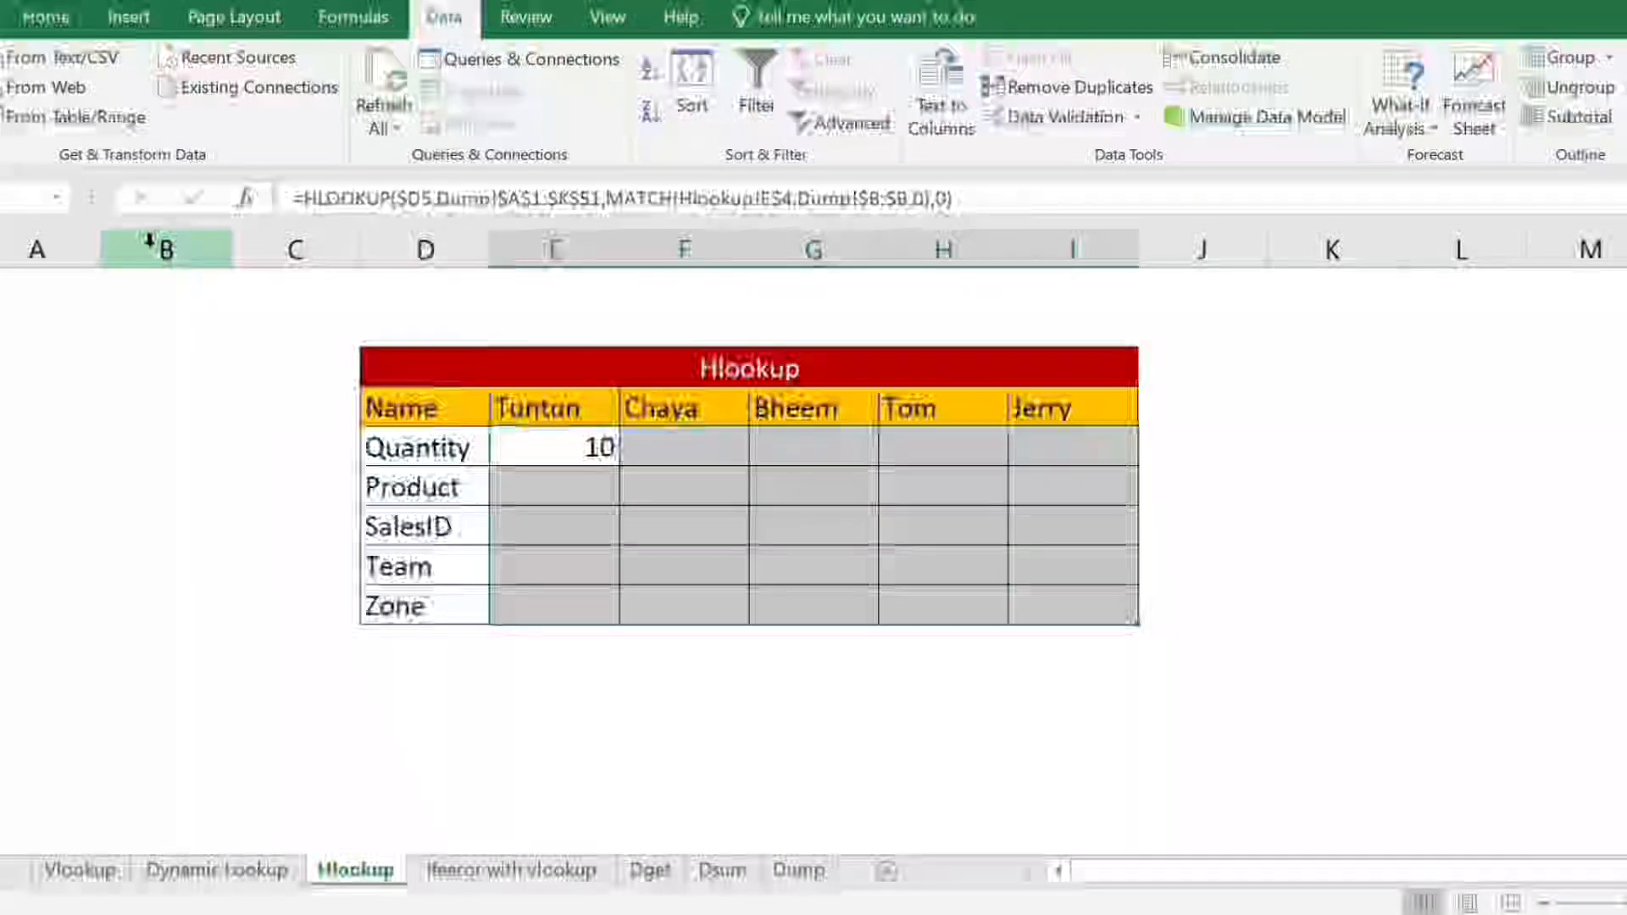
key(ctrl+d)
key(ctrl+r)
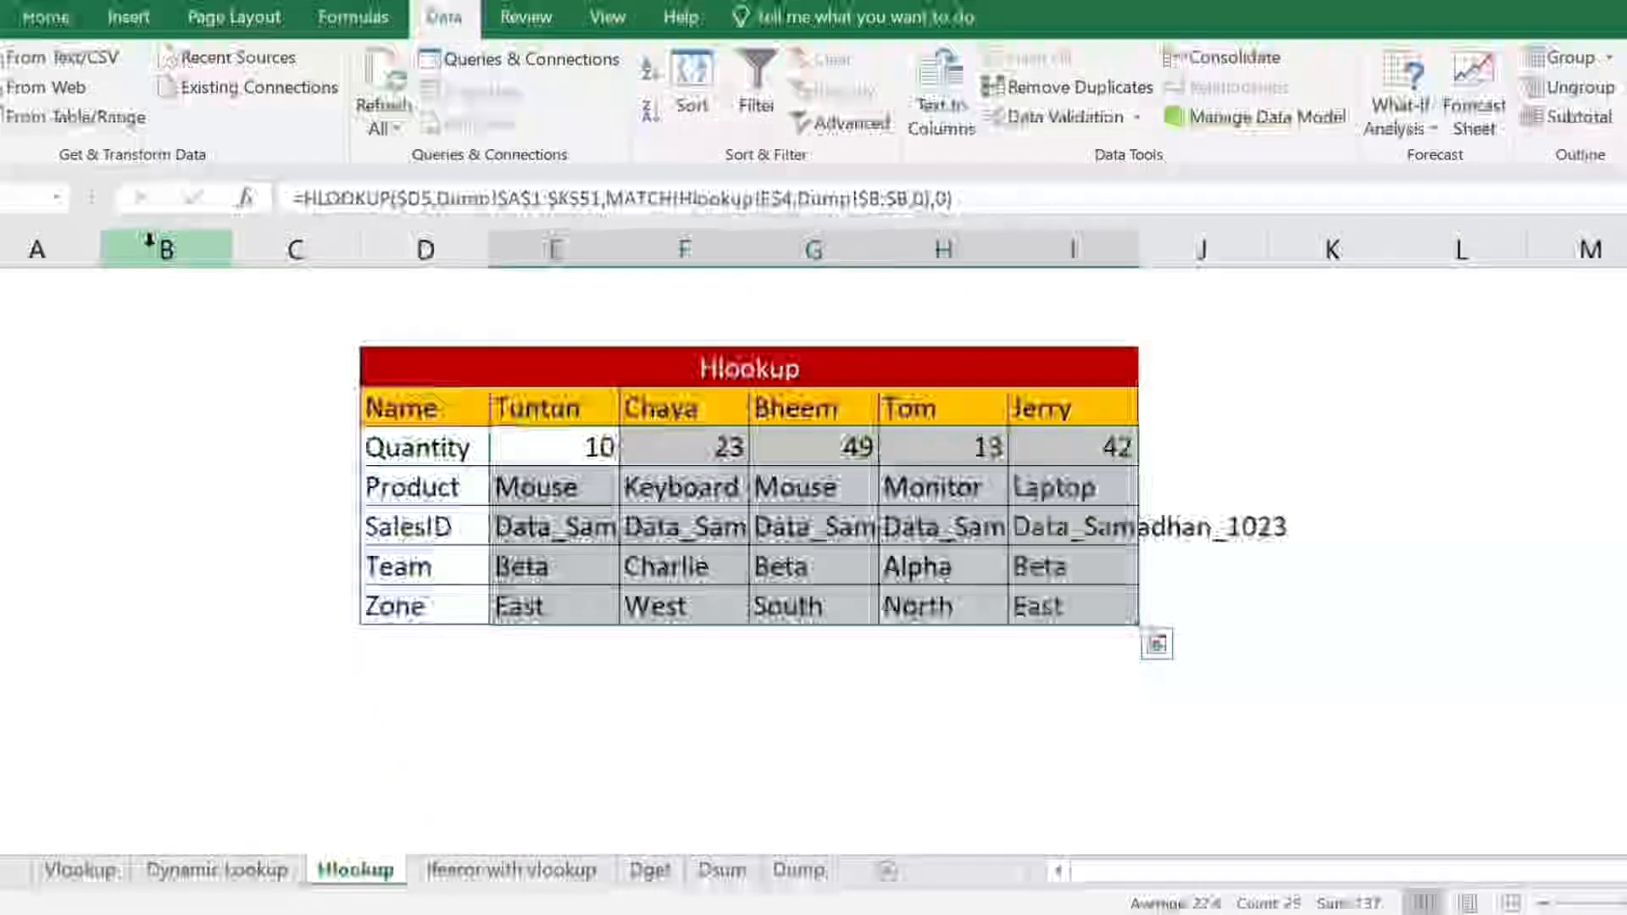
Autofit the widths of columns E to I so the full SalesID values fit.
click(593, 250)
shift+click(1093, 248)
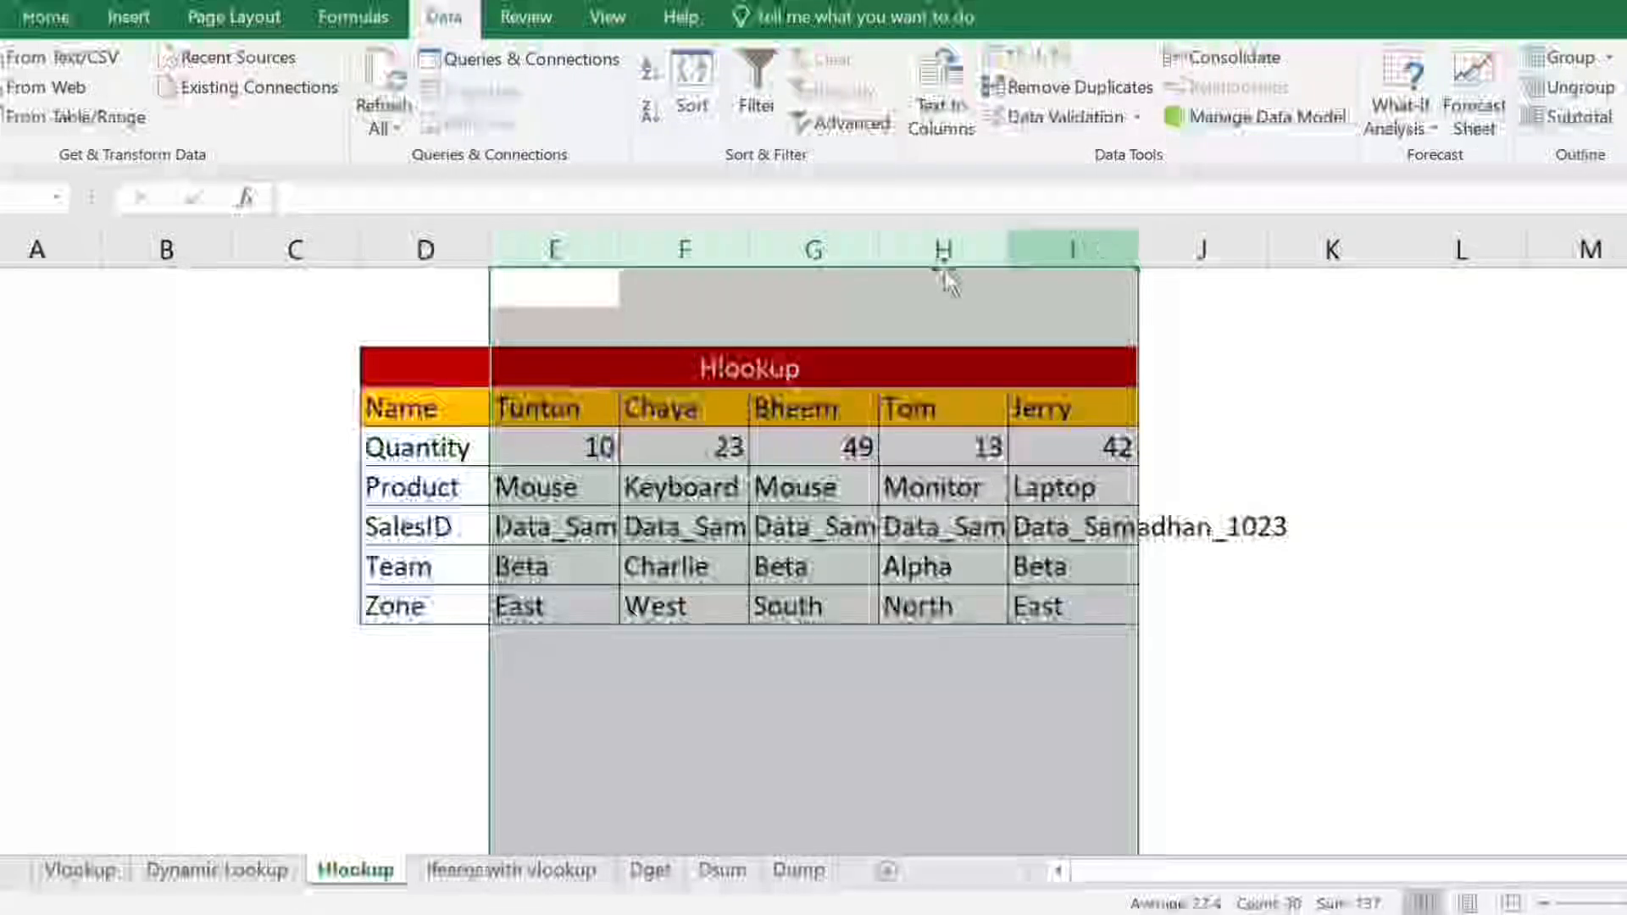
double_click(621, 252)
click(827, 519)
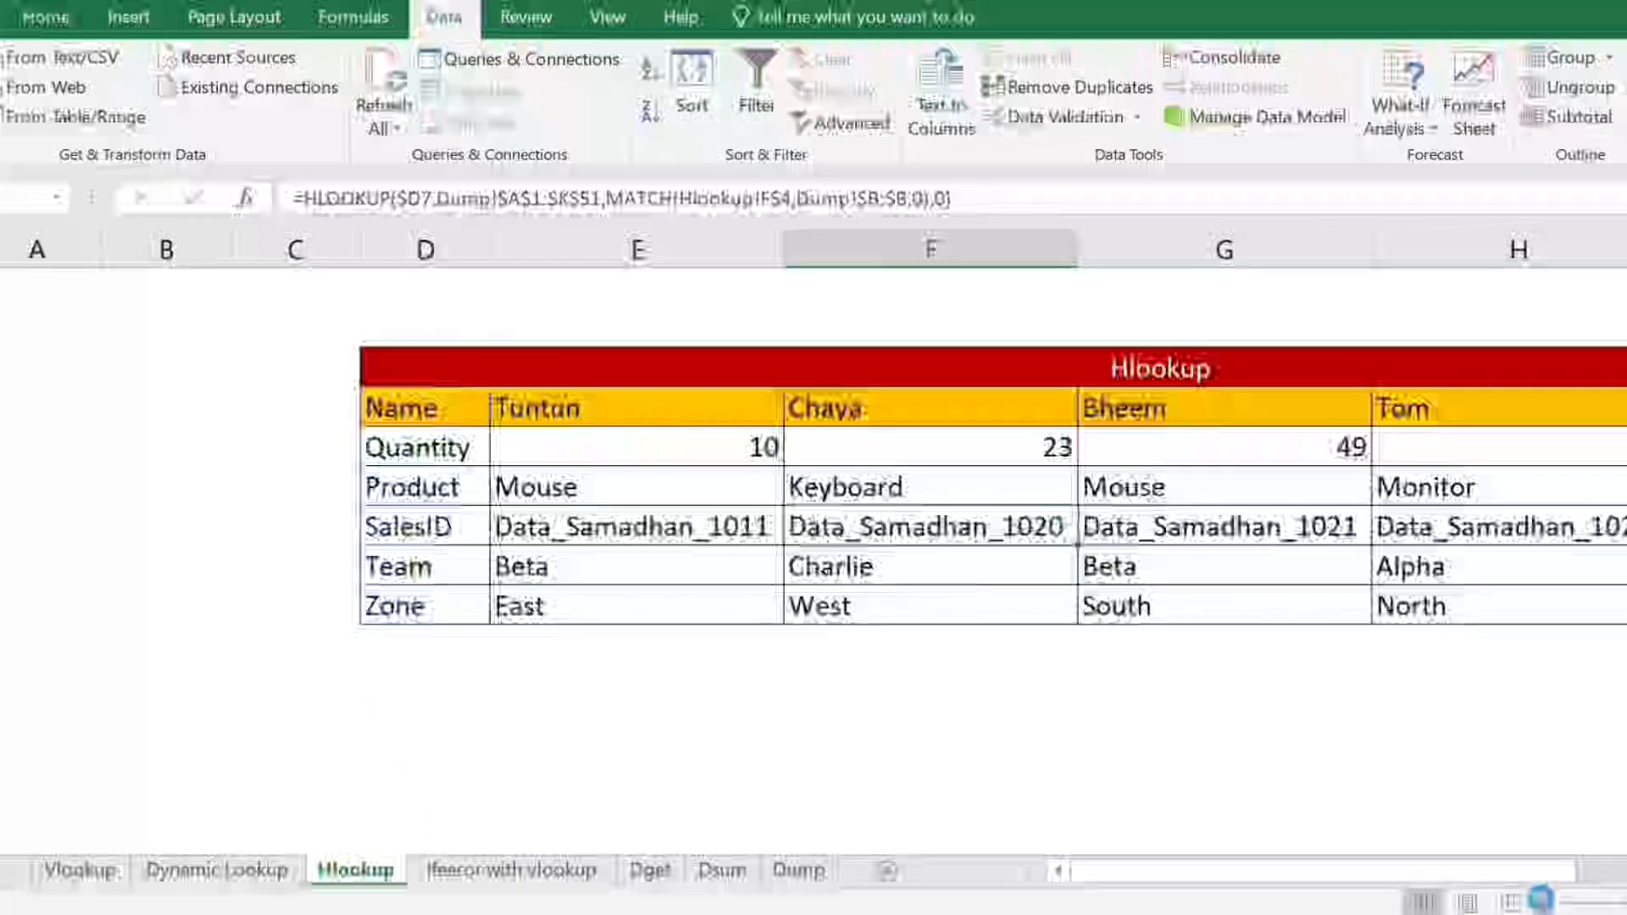
scroll(1427, 771, down, 1)
click(1265, 544)
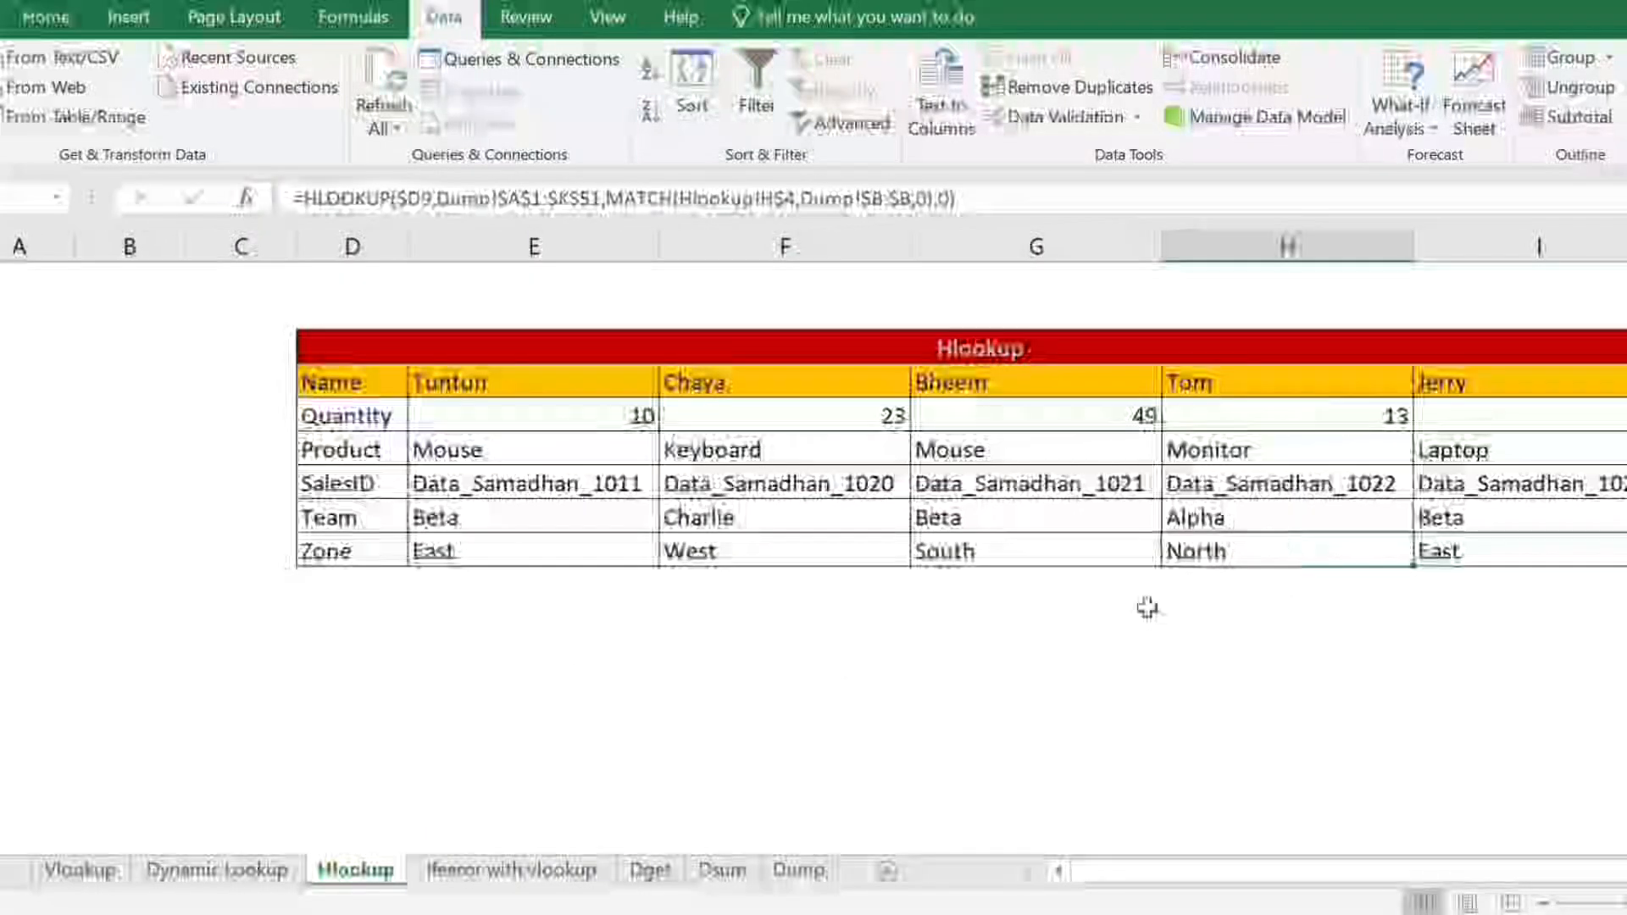
Search the Dump sheet for the name in Hlookup cell F4 and examine that record across to its SalesID.
click(744, 385)
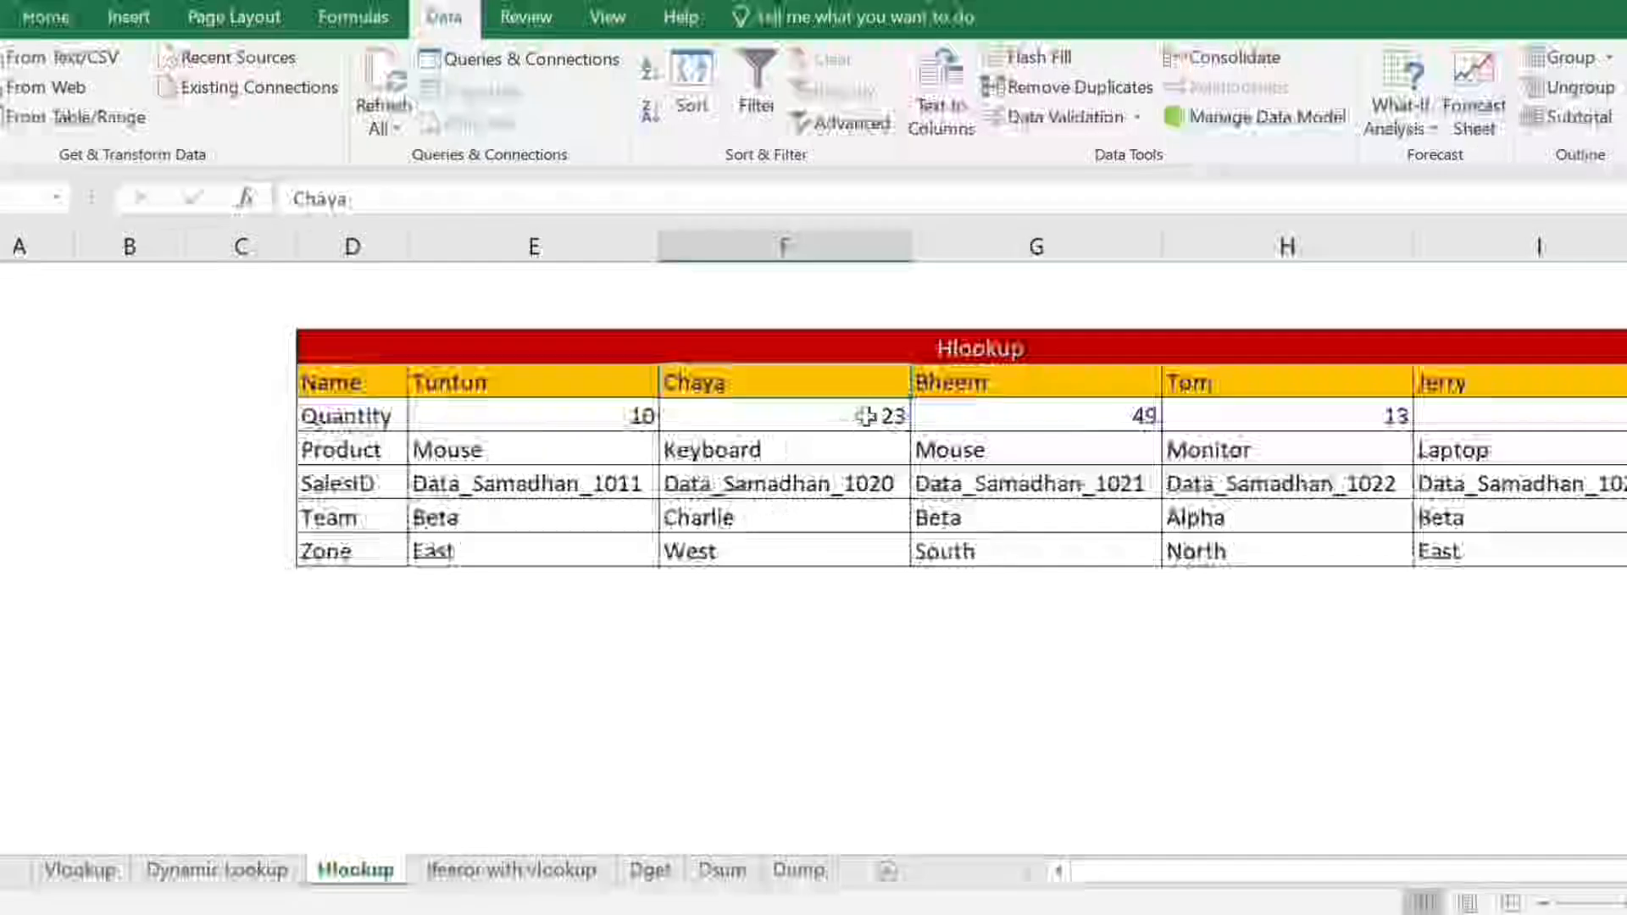
click(795, 871)
click(570, 684)
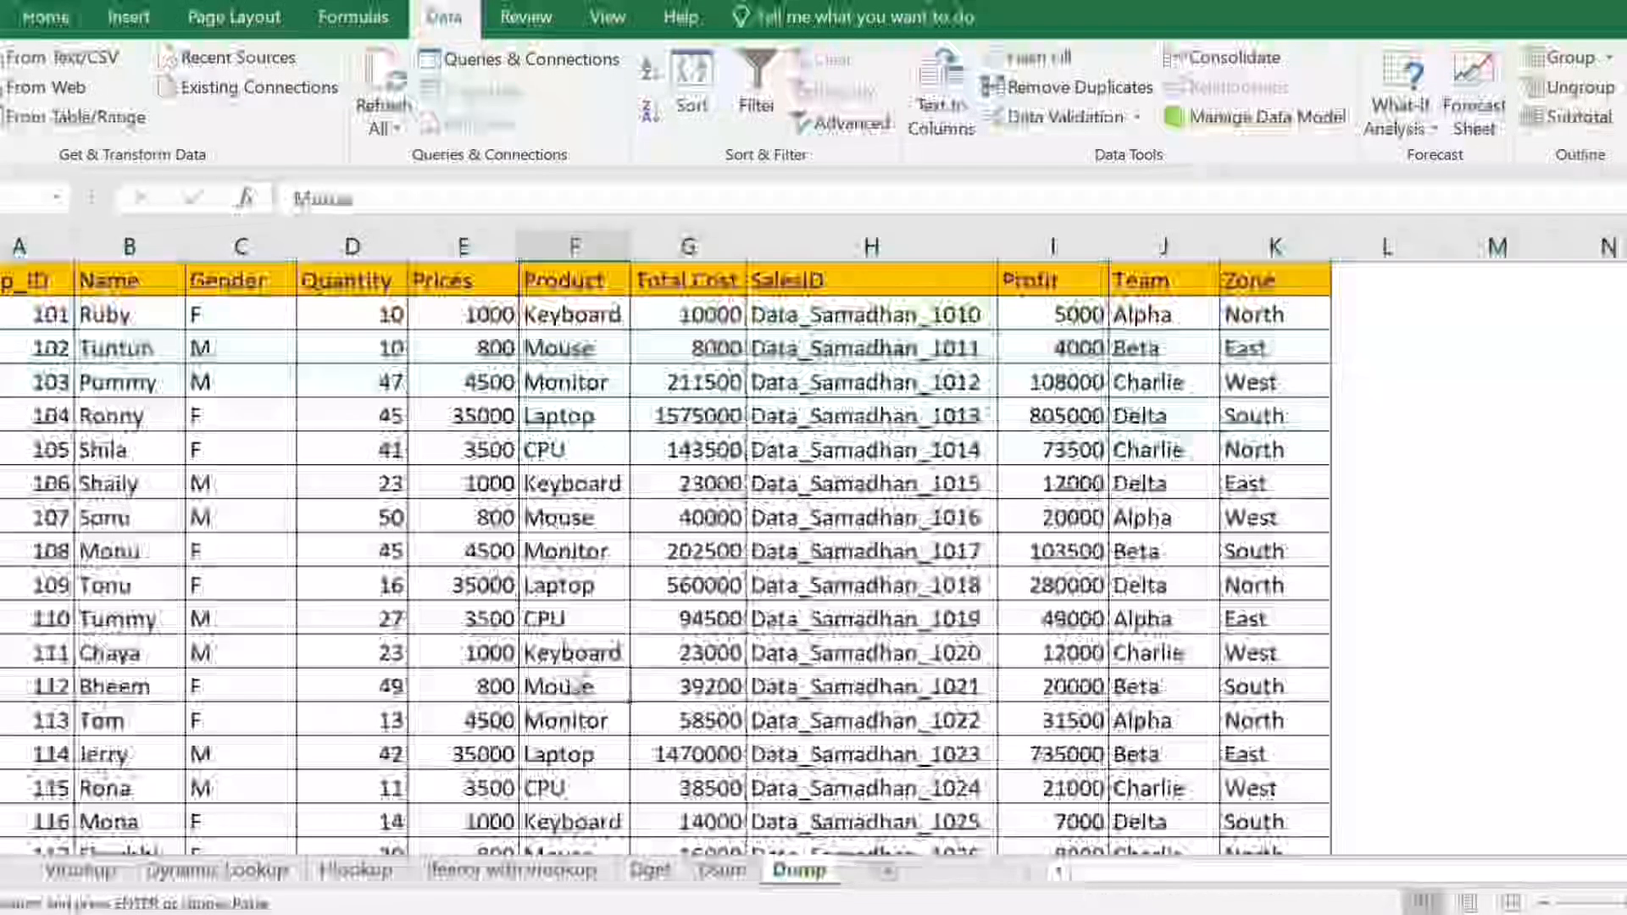
key(ctrl+f)
key(Return)
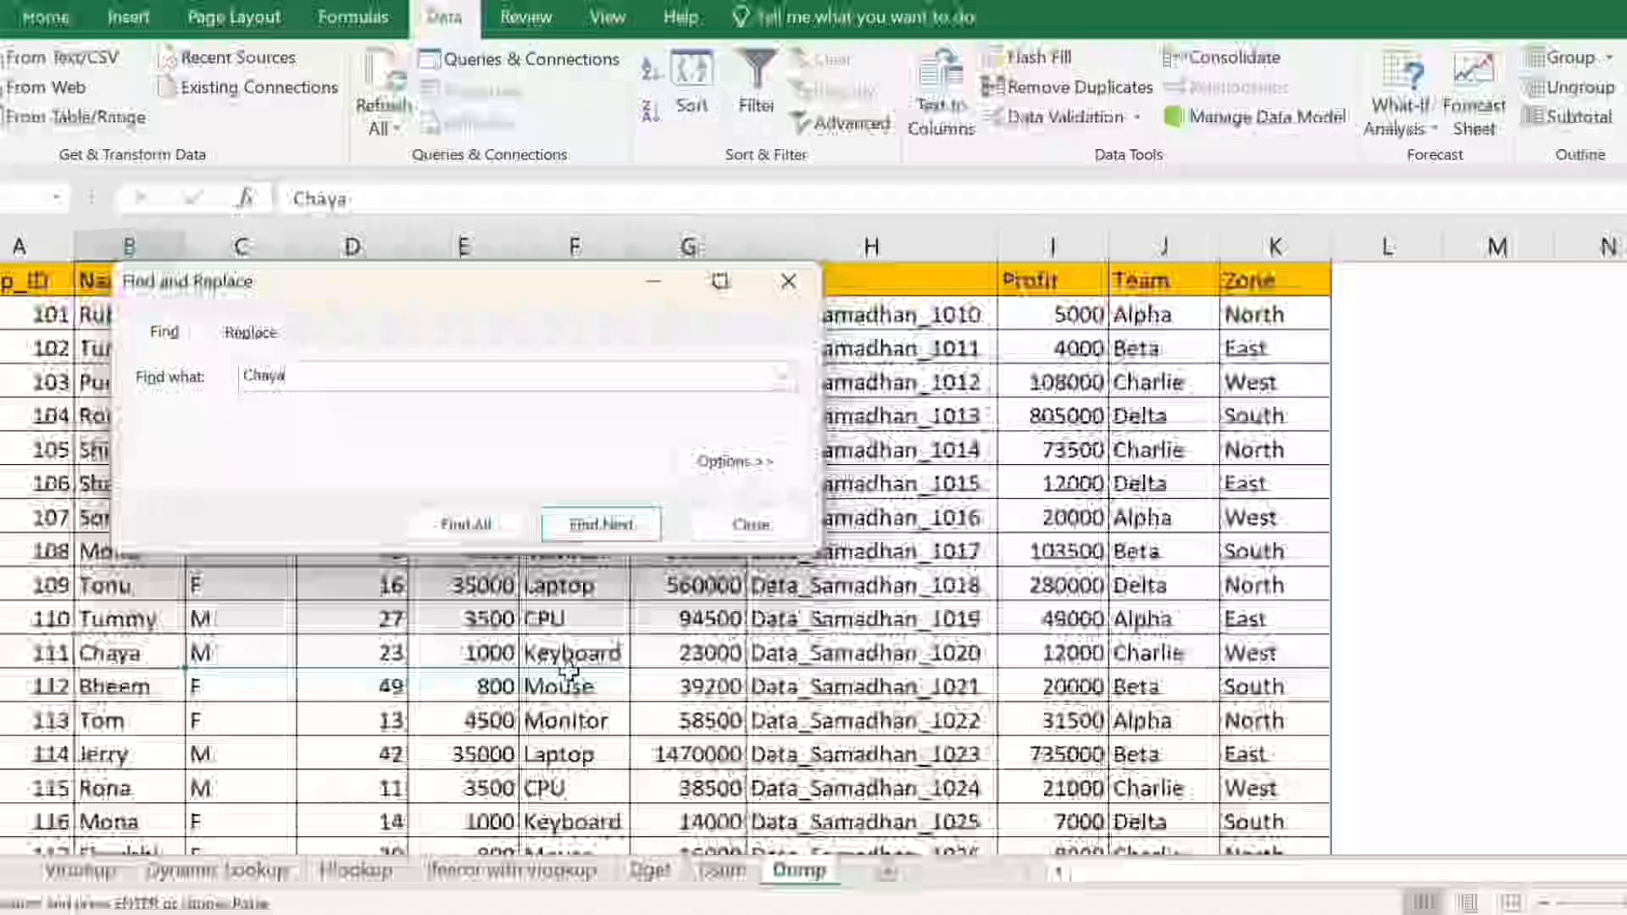
key(Escape)
key(Right)
key(Right)
key(Right)
key(Right)
key(Right)
key(Right)
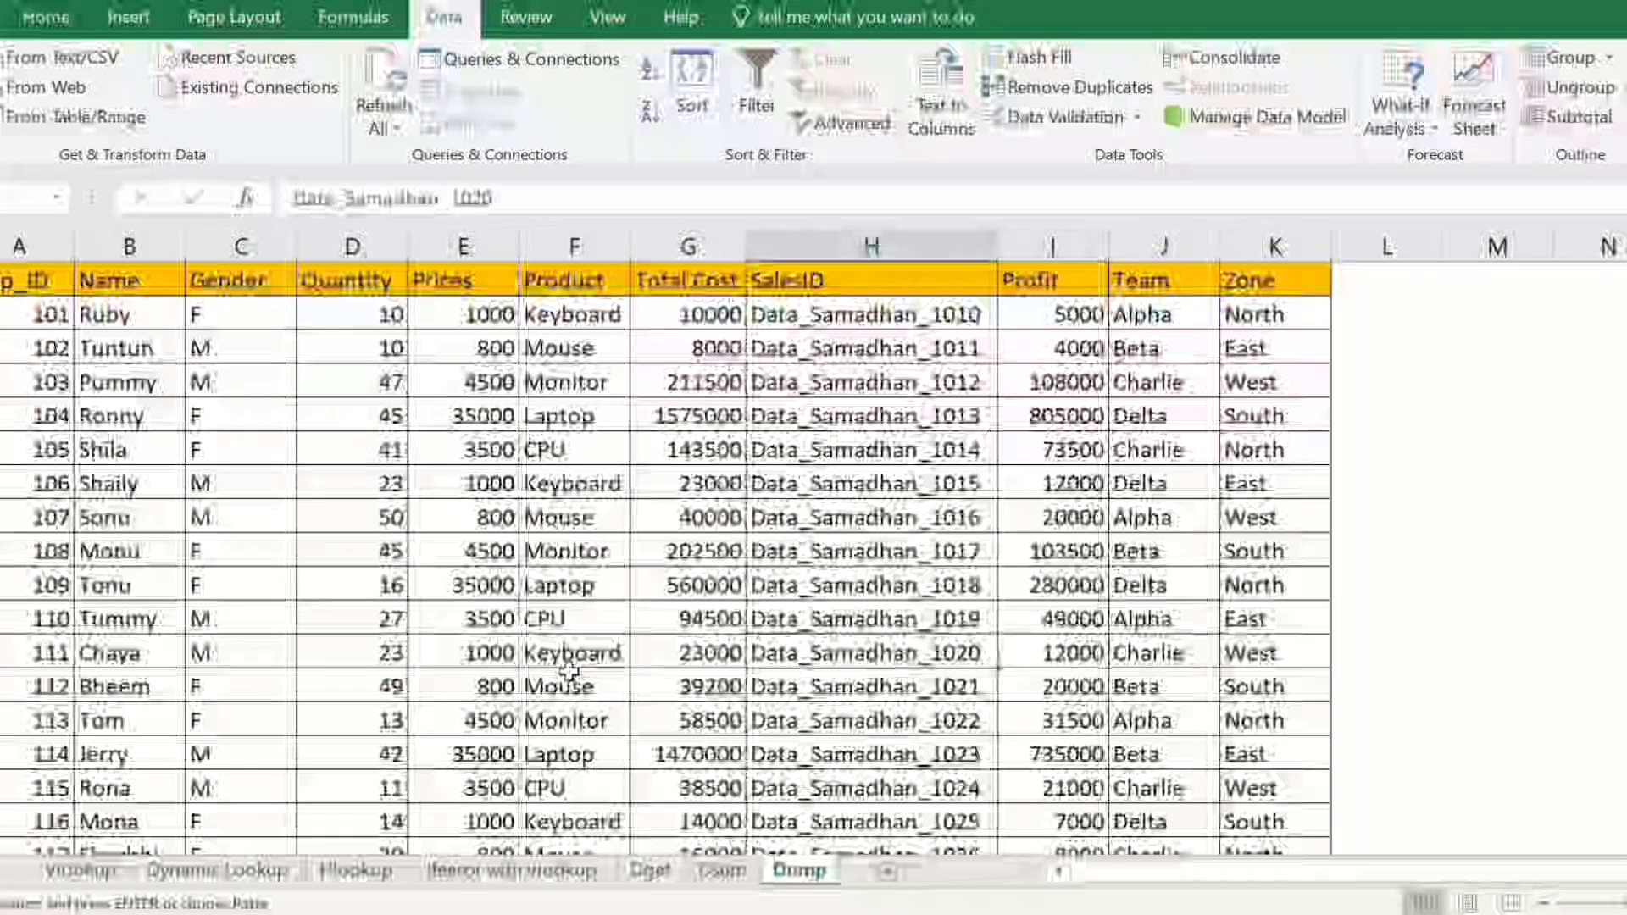
Compare the column F results in the Hlookup table with the matching Dump record, including the product formula in F6.
click(343, 881)
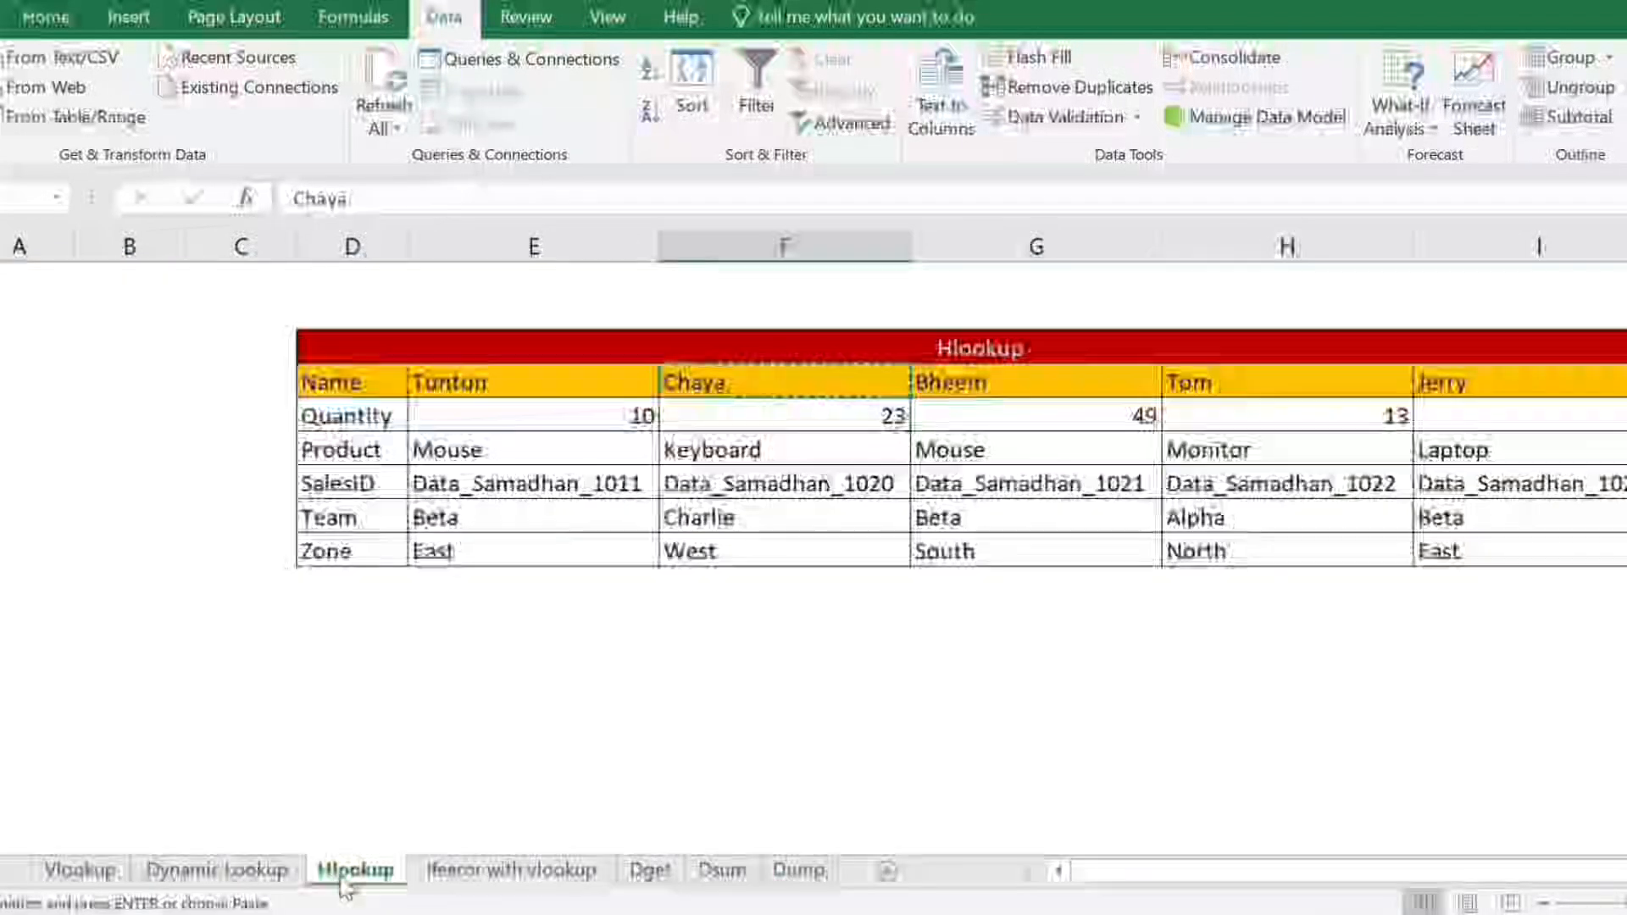
click(801, 868)
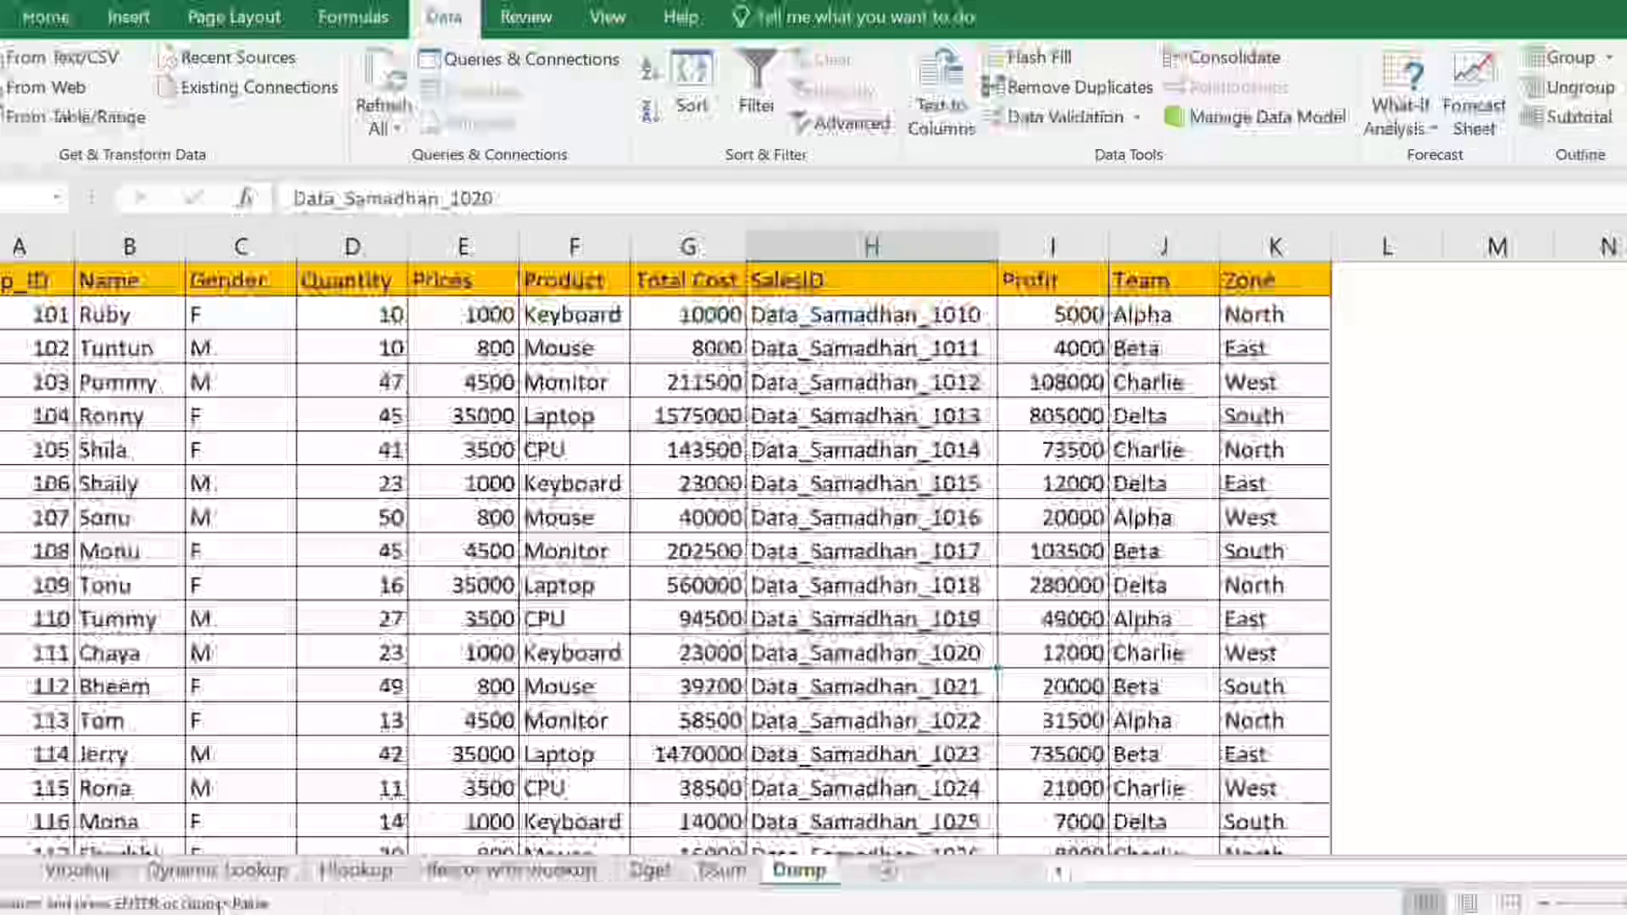
click(355, 869)
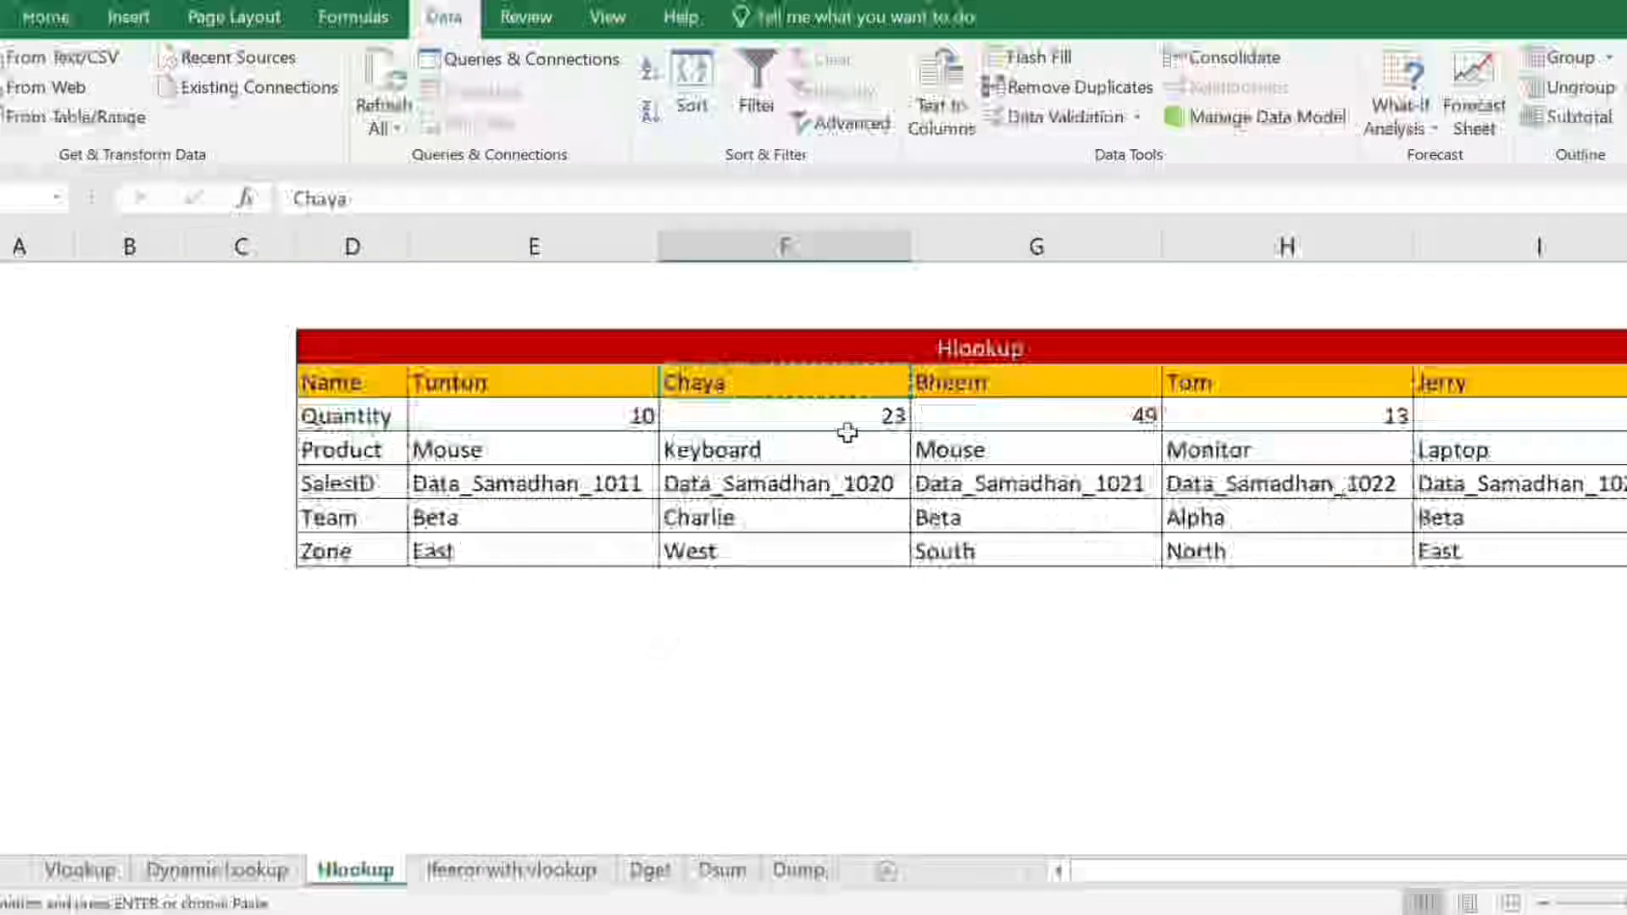
click(751, 446)
key(Escape)
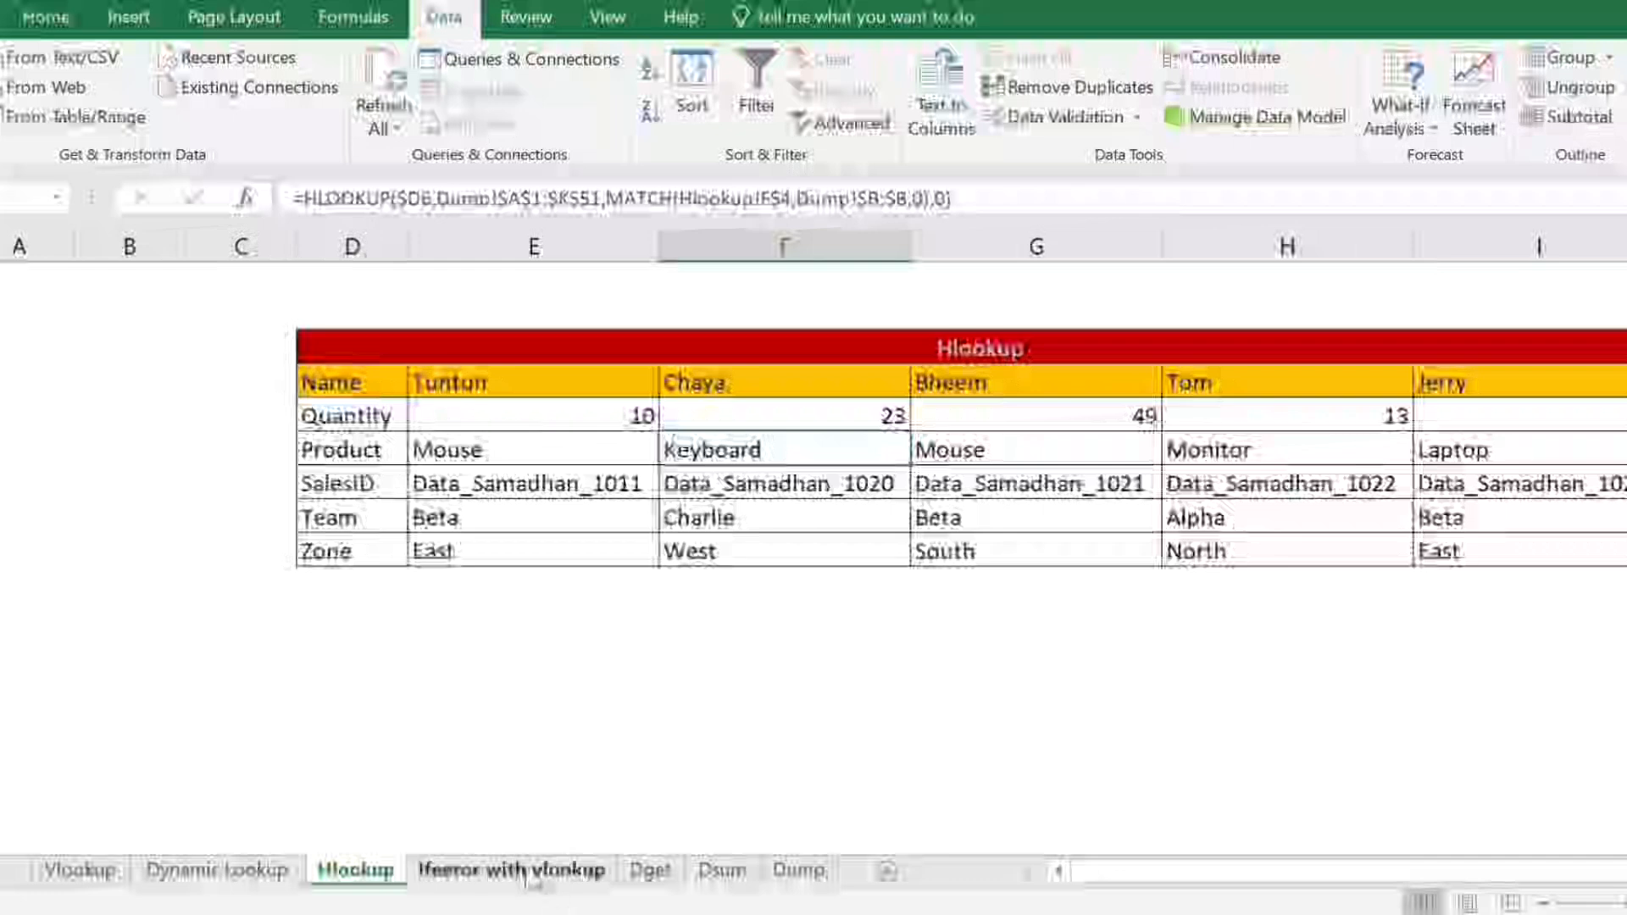
Open the sheet for IFERROR lookups and correct the spelling of its name to "Iferror with vlookup".
click(445, 878)
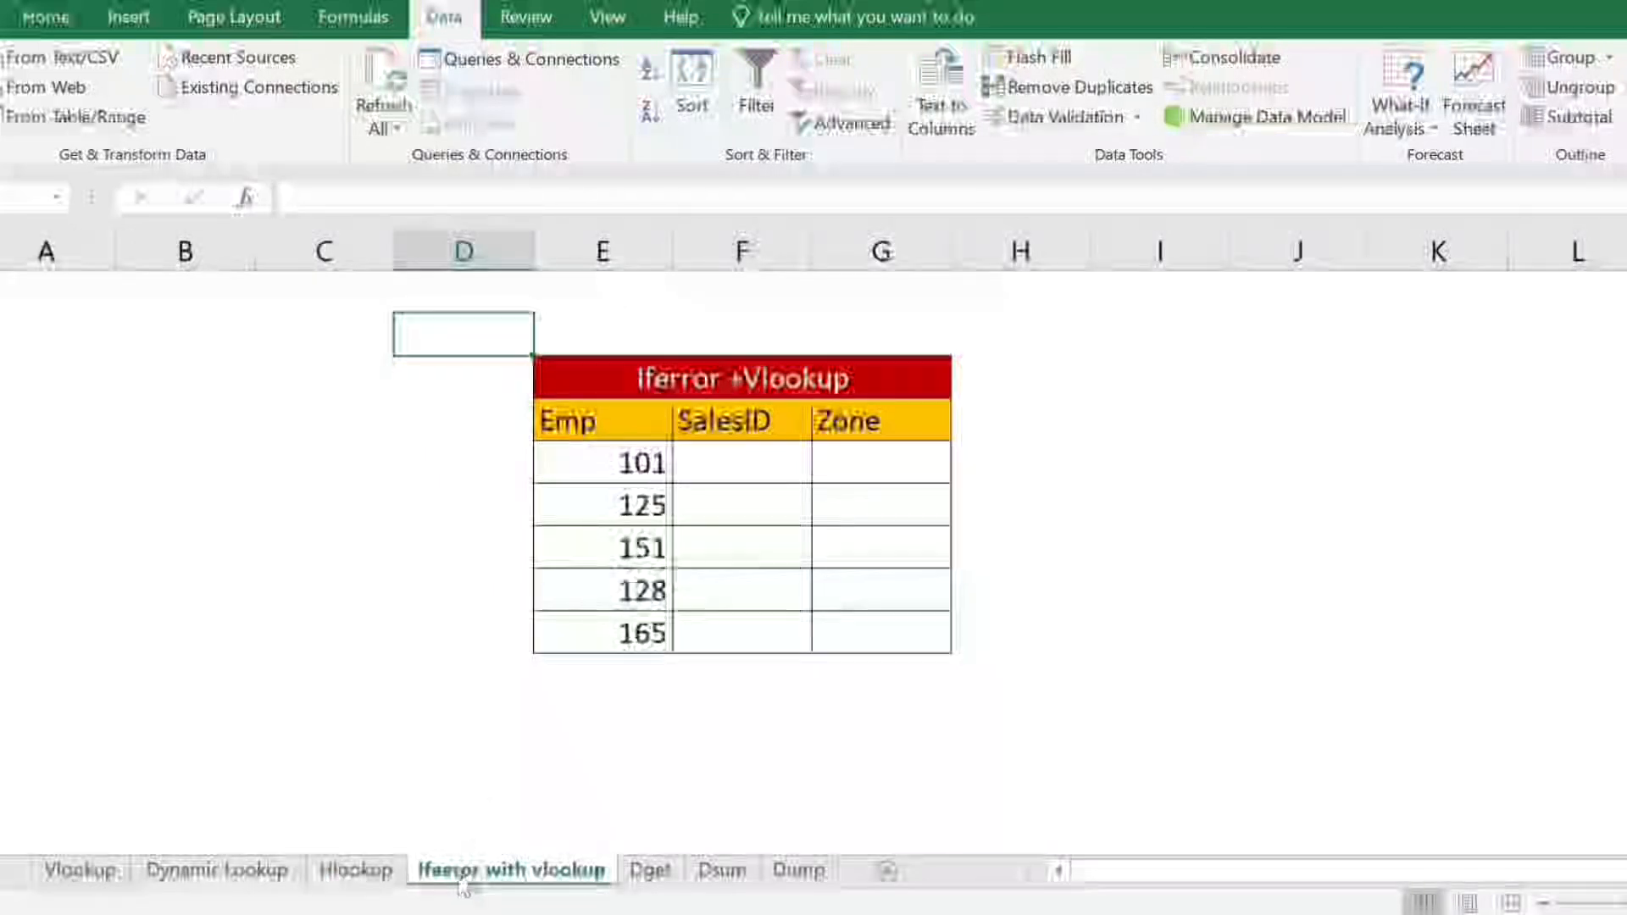
double_click(464, 881)
key(Left)
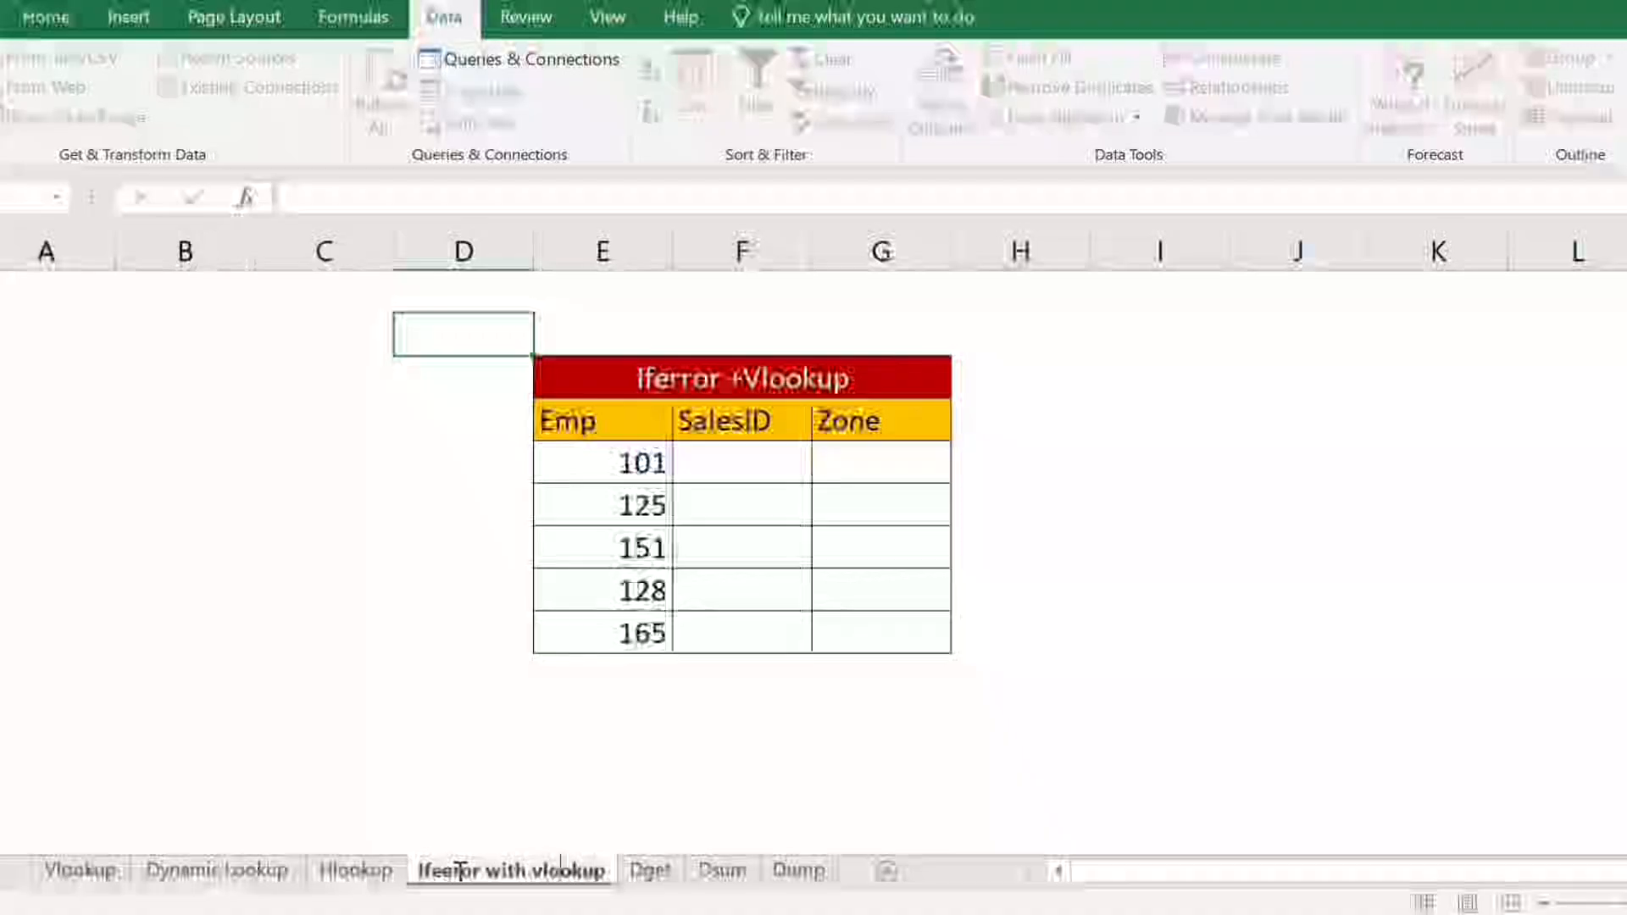
key(Left)
key(Left)
key(Left)
key(Left)
key(Left)
key(Left)
key(Left)
key(Left)
key(Left)
key(Left)
key(Left)
key(Left)
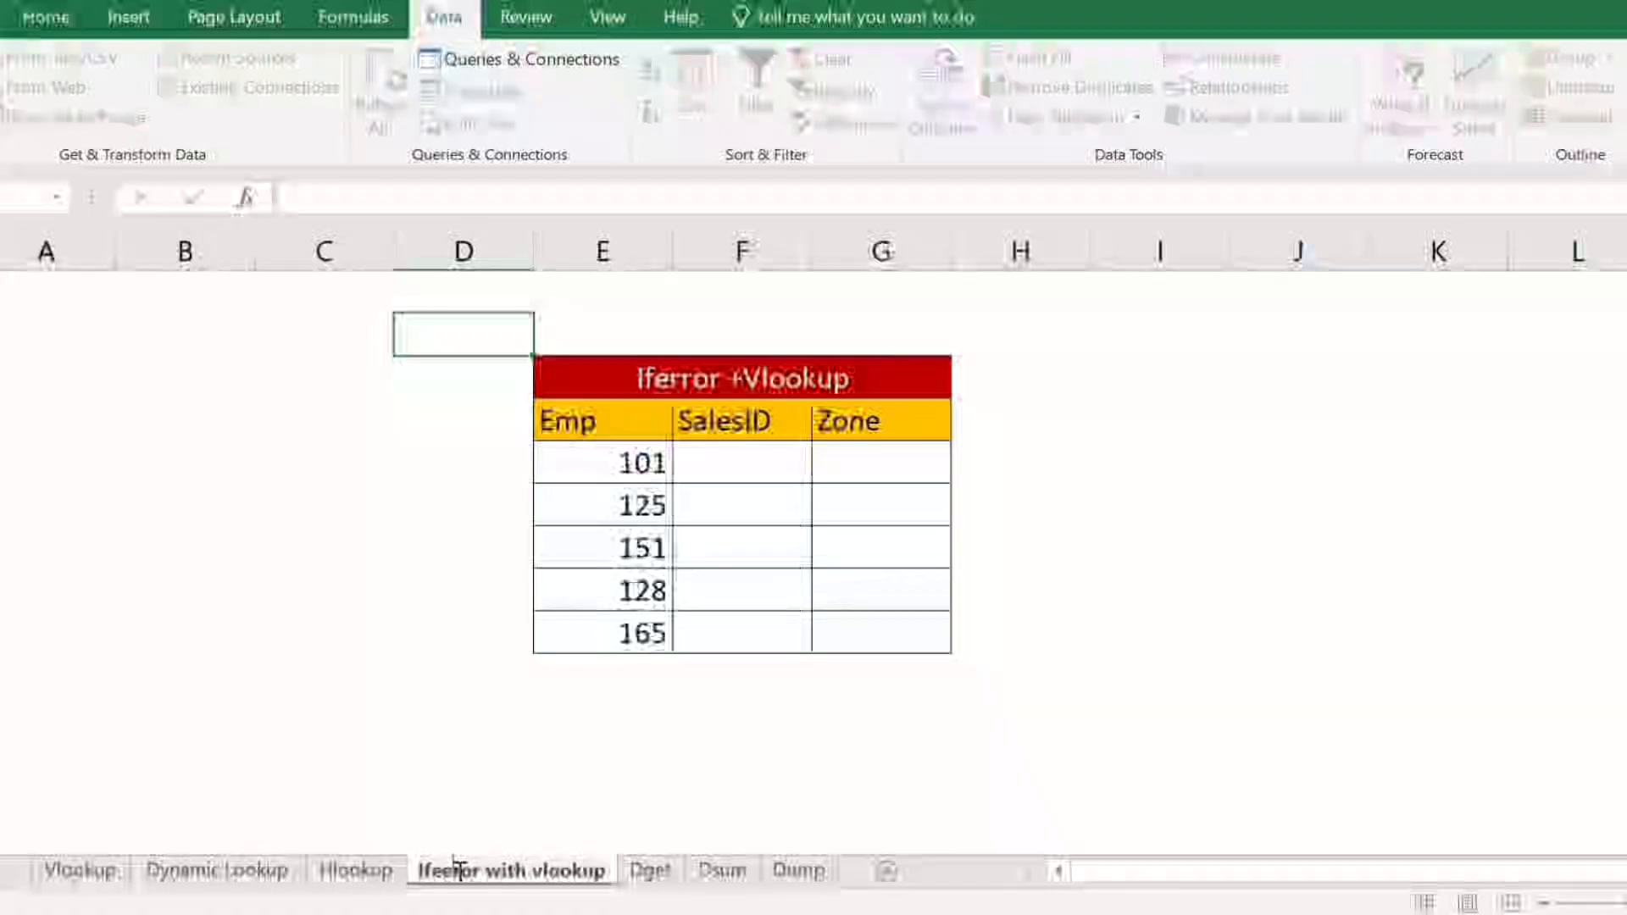
text(r)
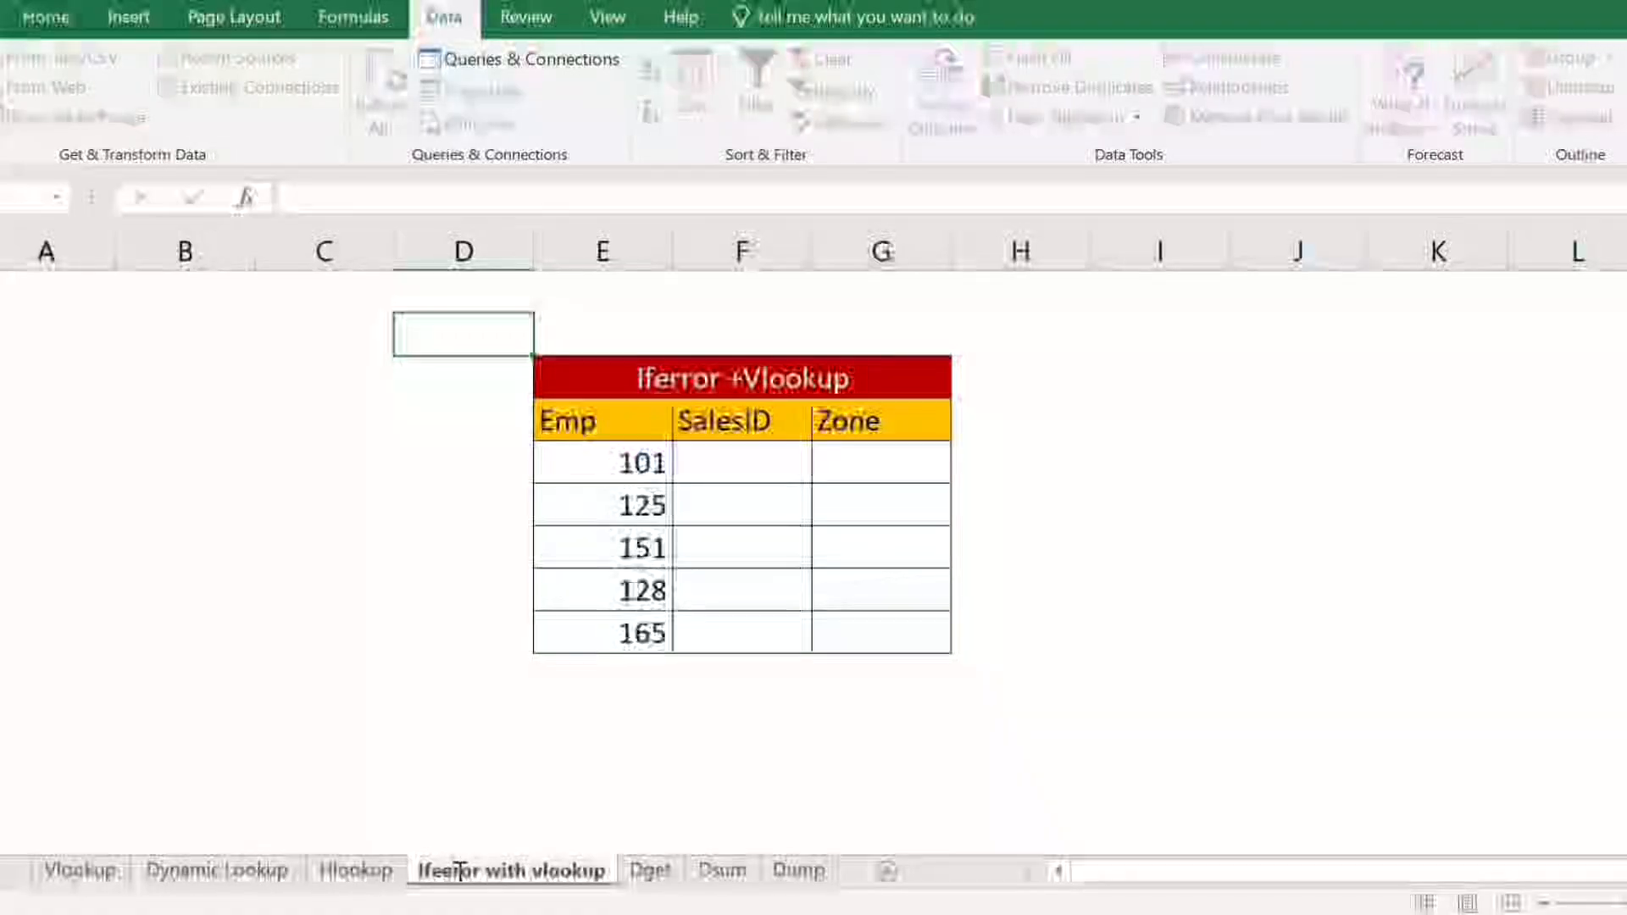
key(BackSpace)
click(432, 712)
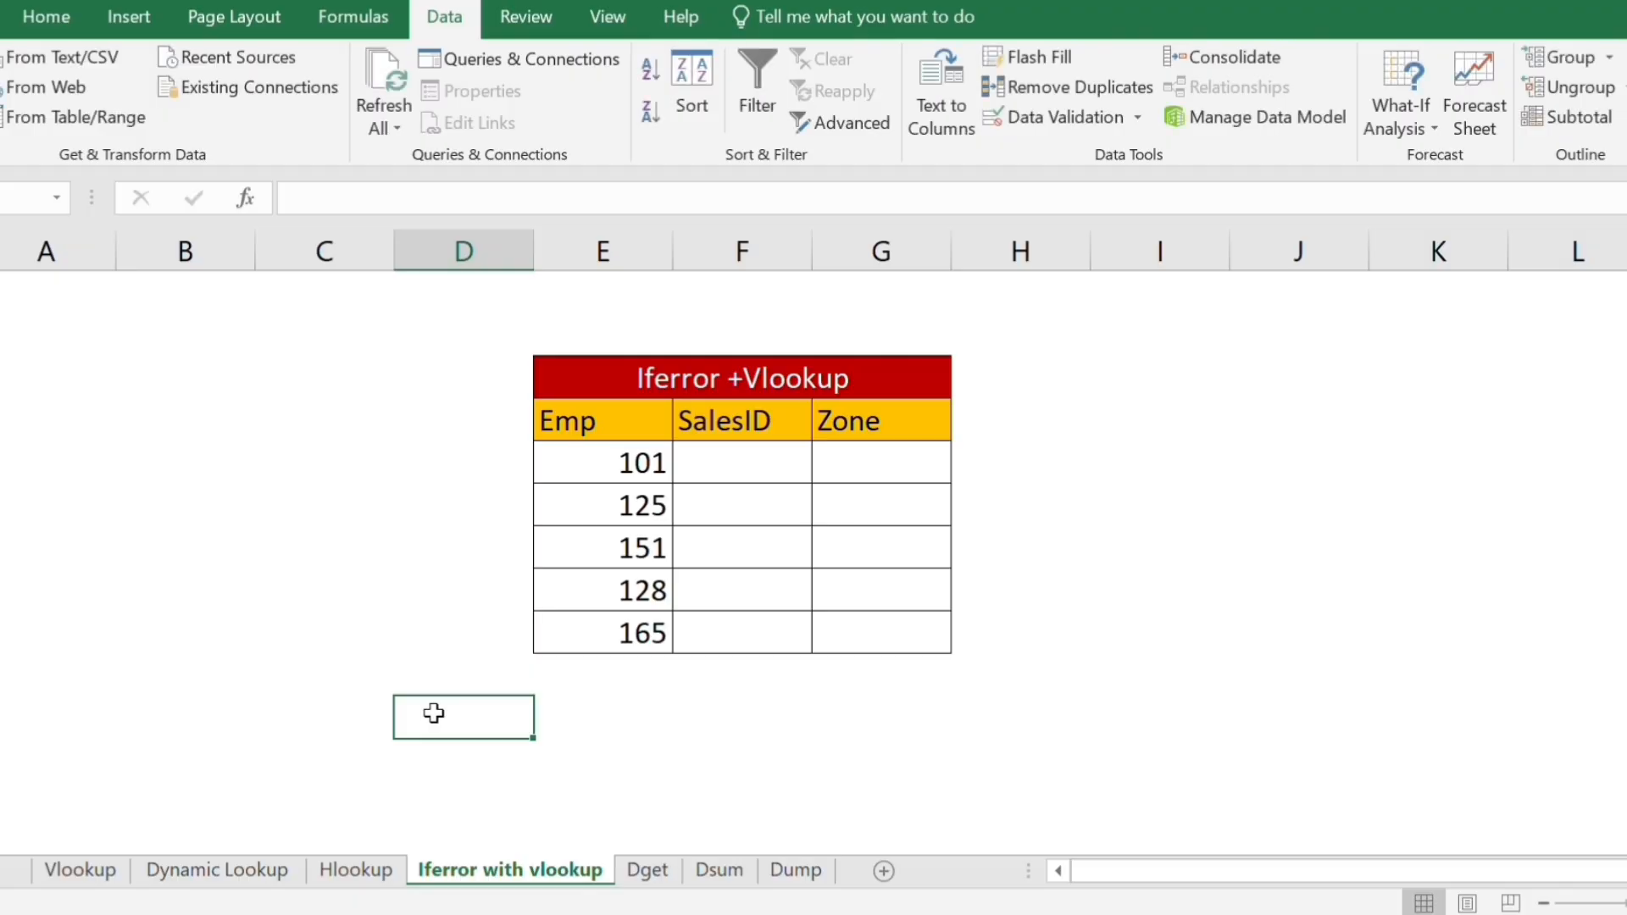
Start a VLOOKUP formula in SalesID cell F5 with the column-locked lookup value $E5.
click(916, 421)
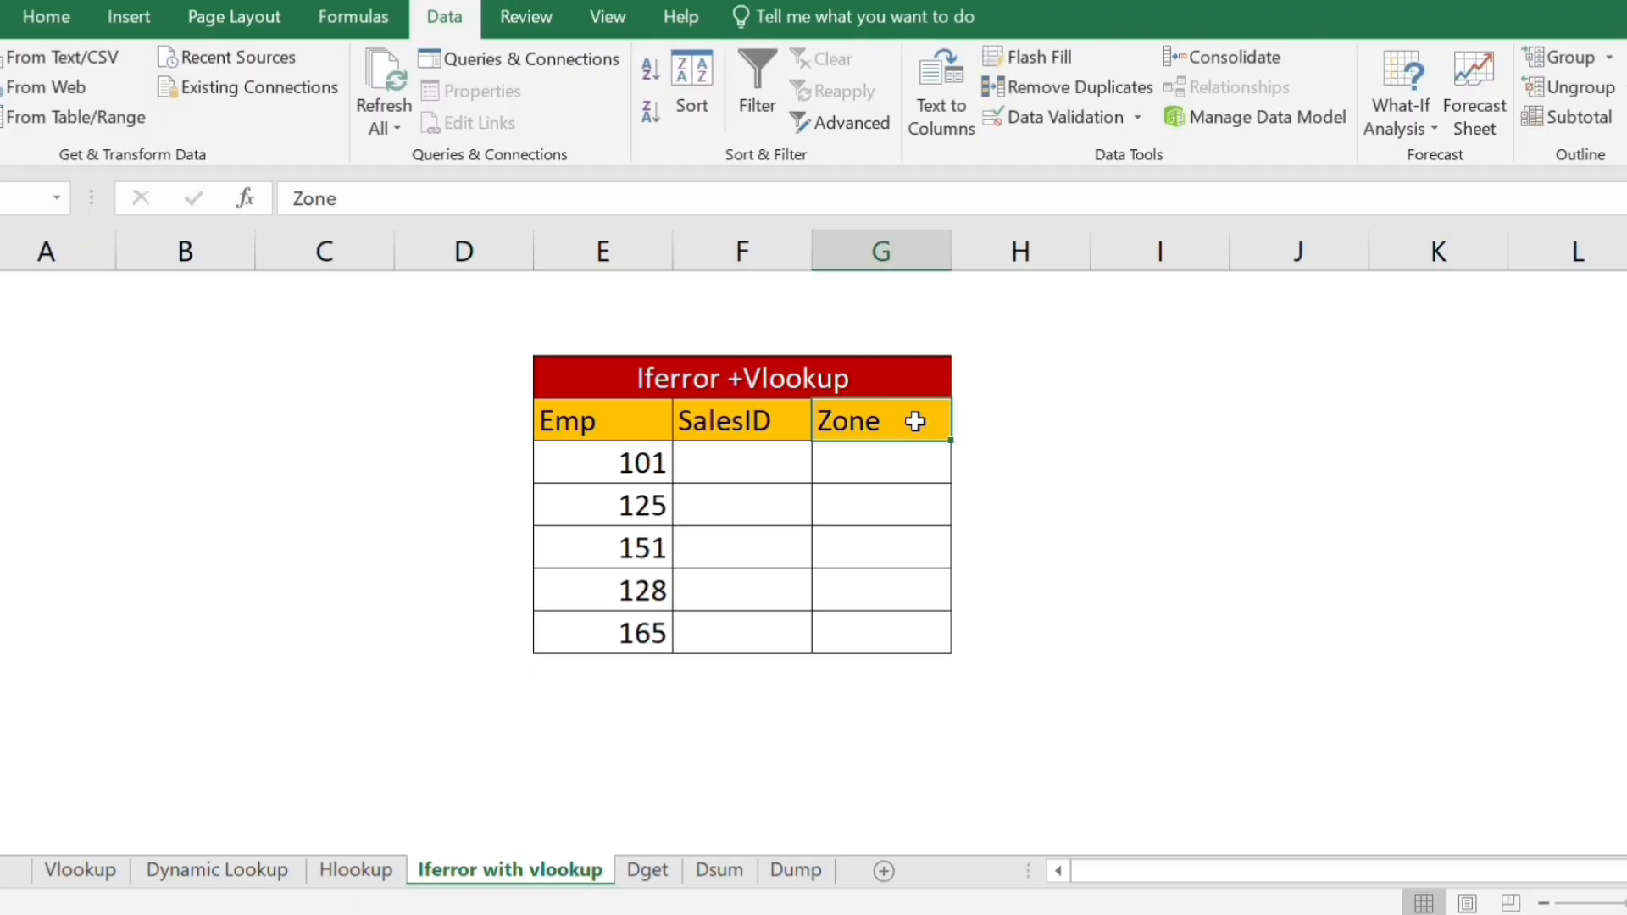
click(688, 514)
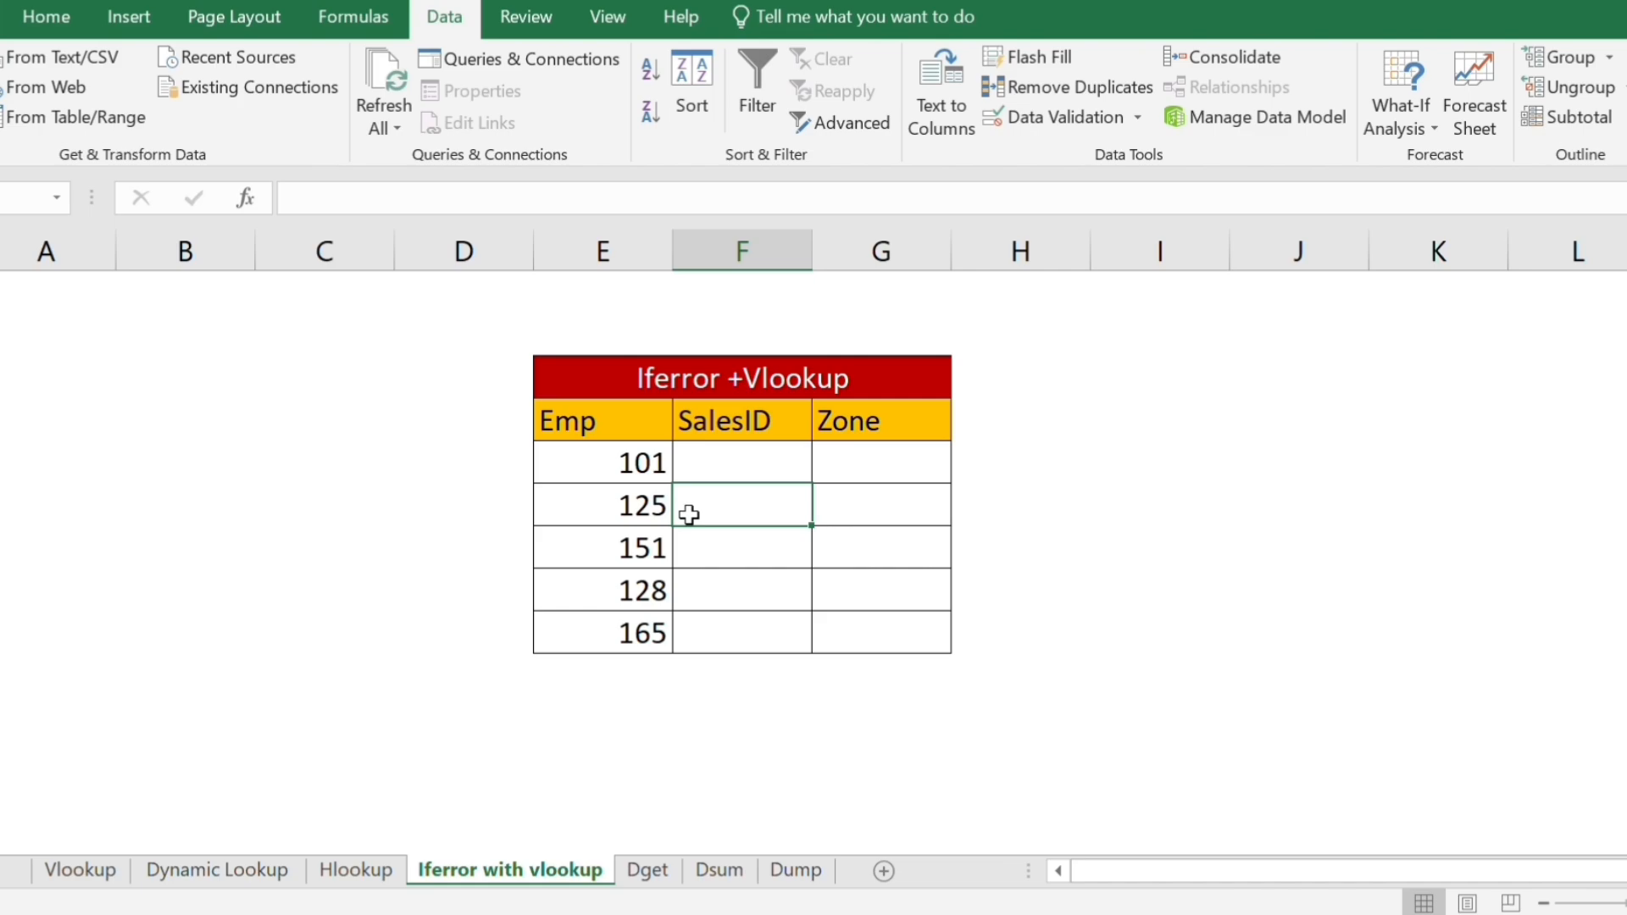
key(Up)
text(=vloo)
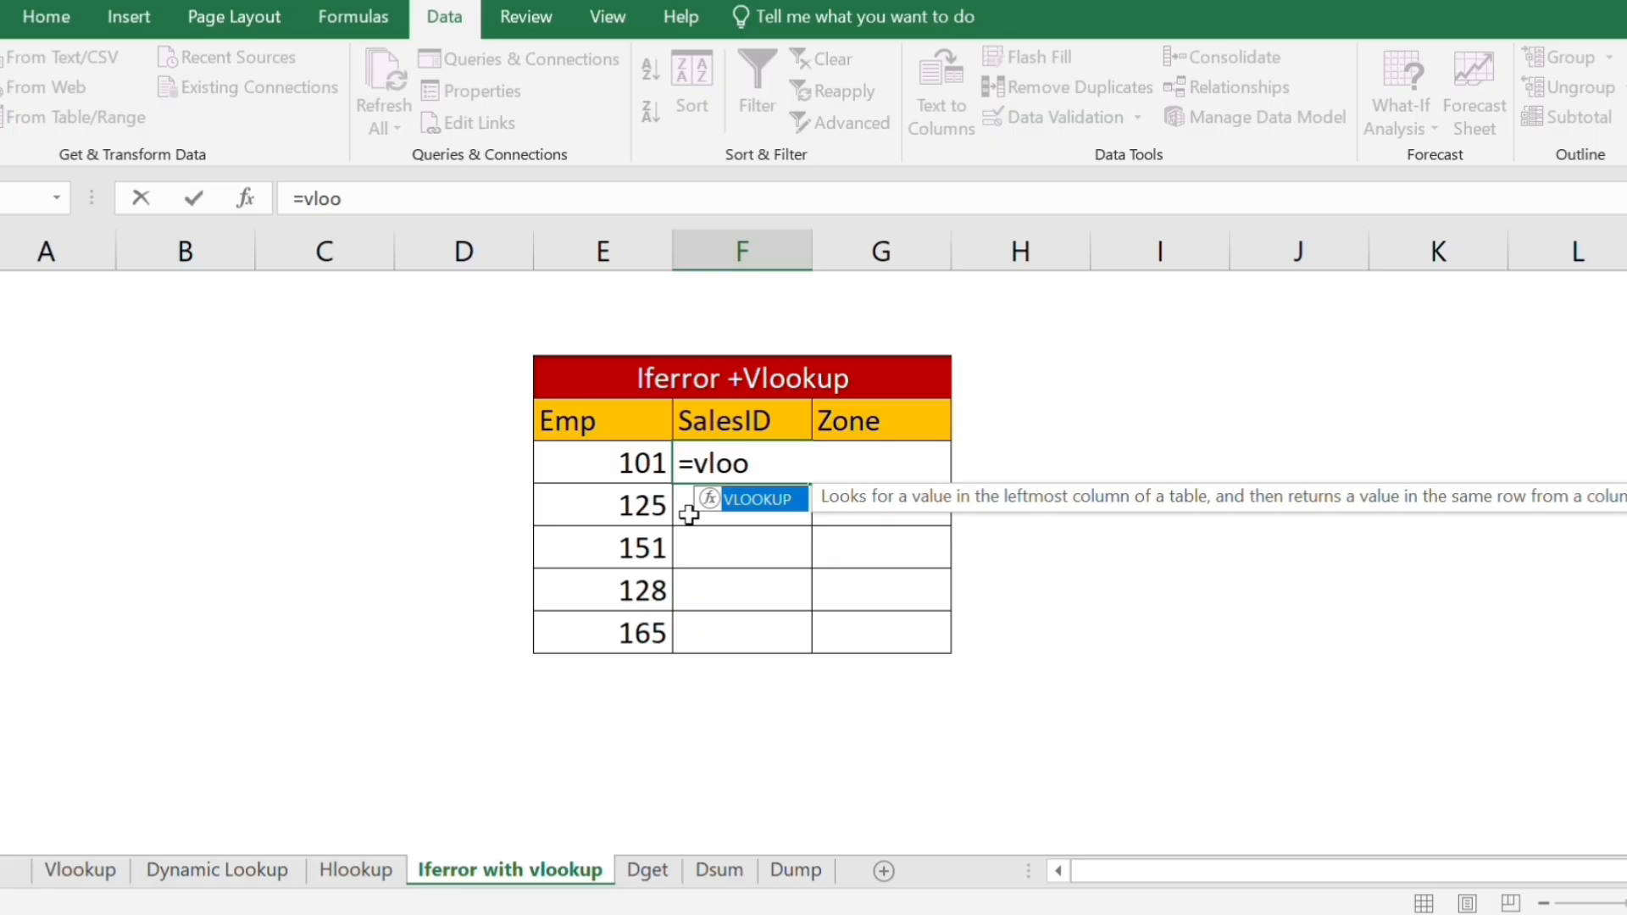
key(Tab)
key(Left)
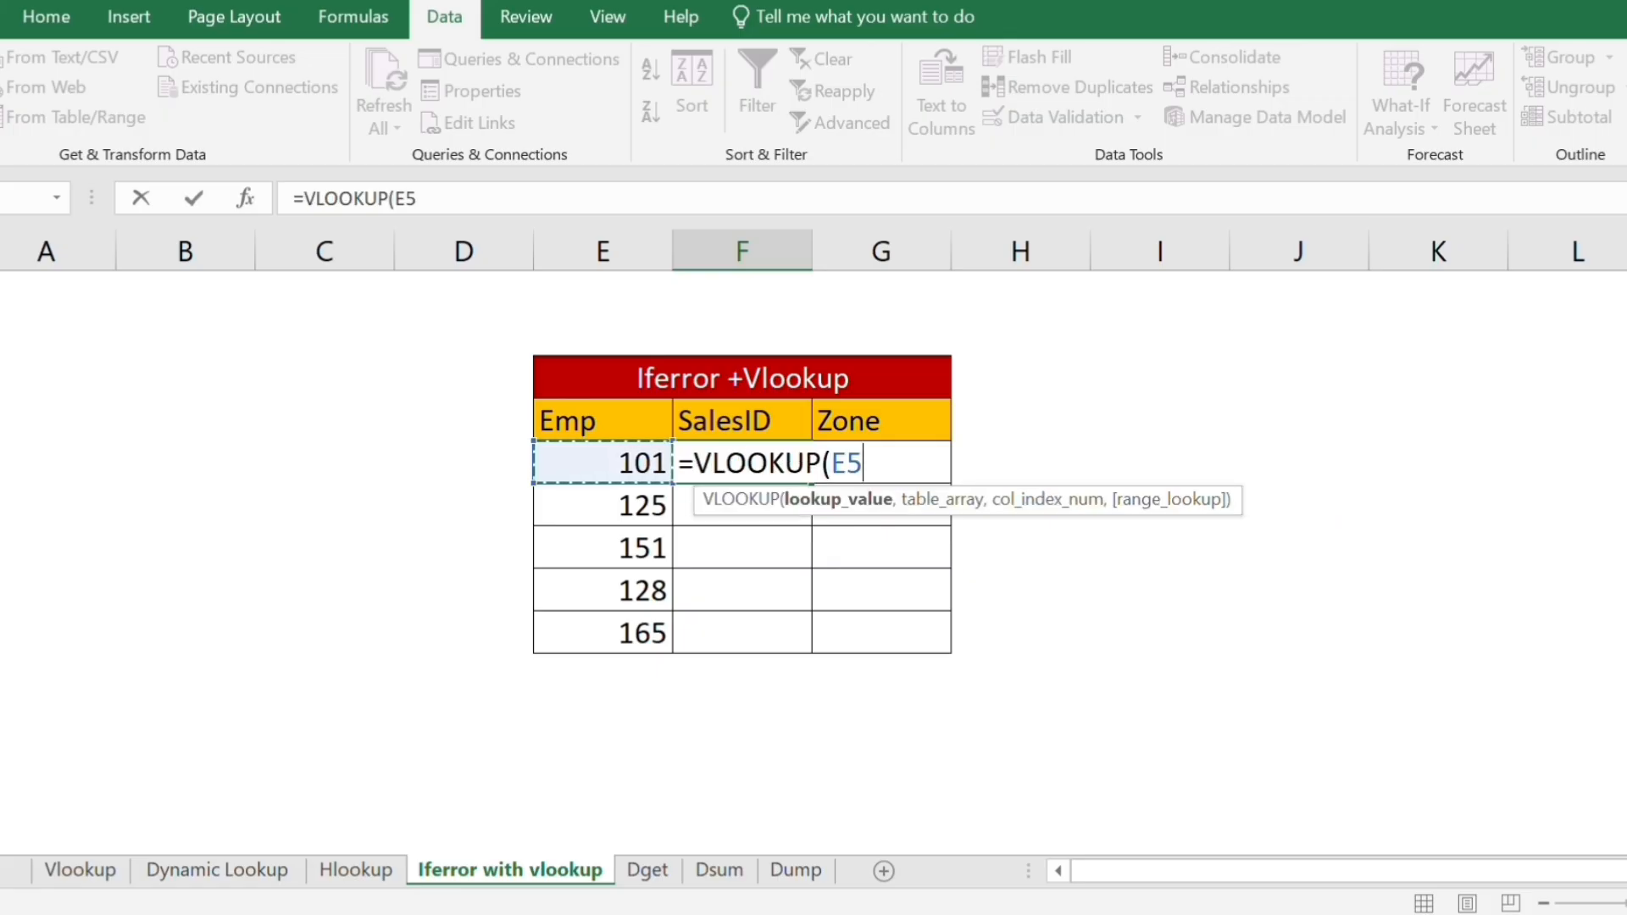
click(397, 197)
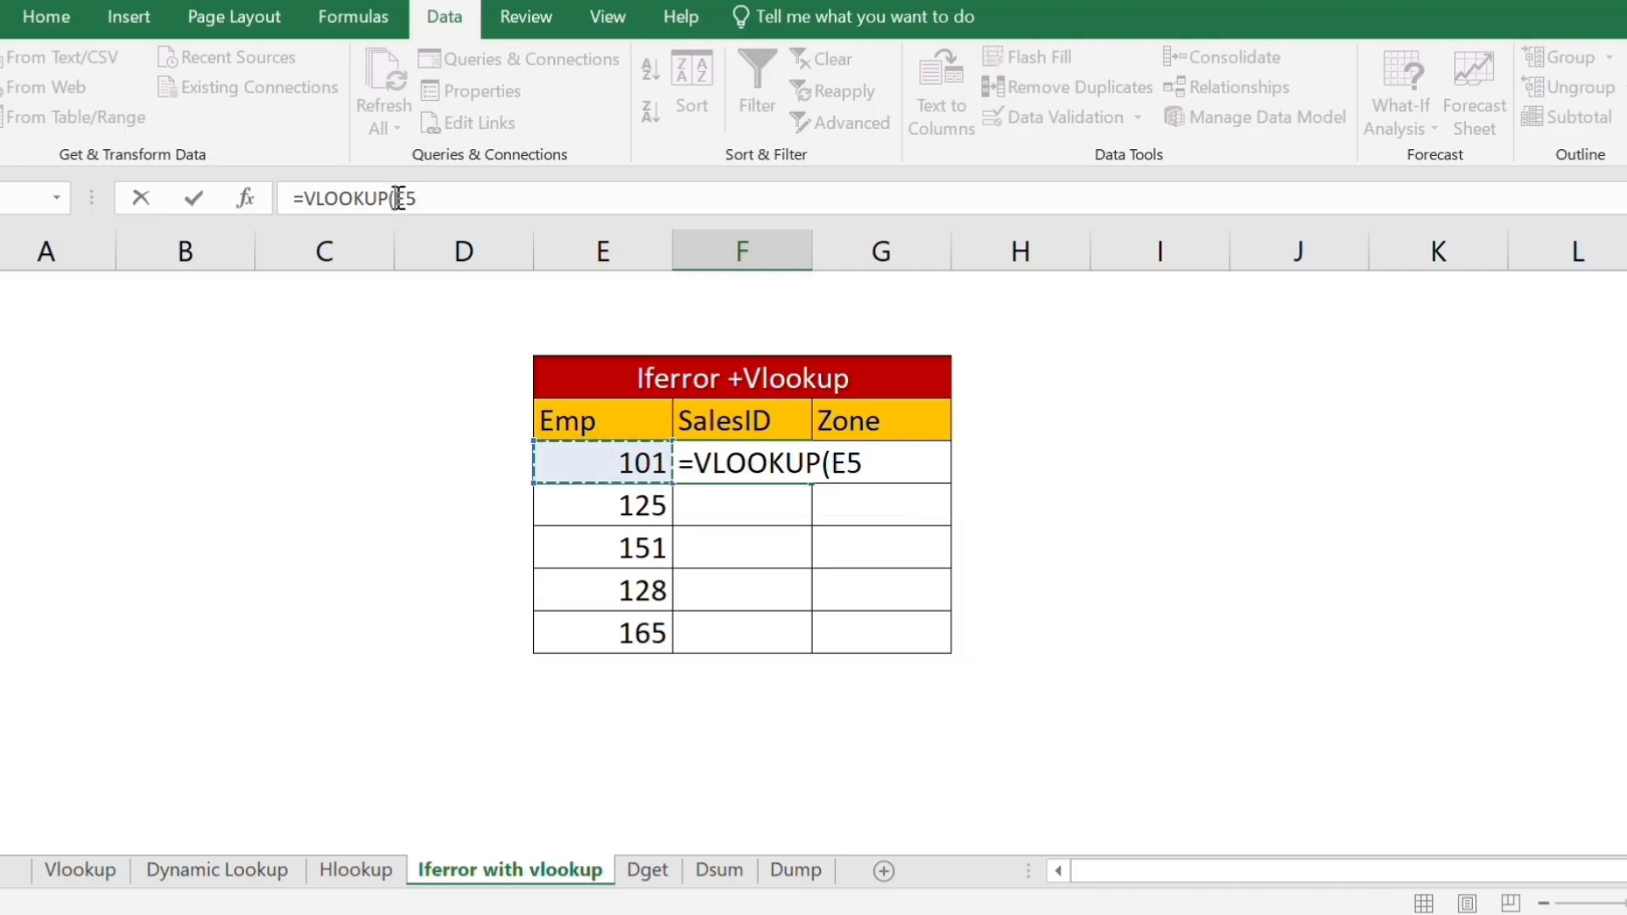
text($E5)
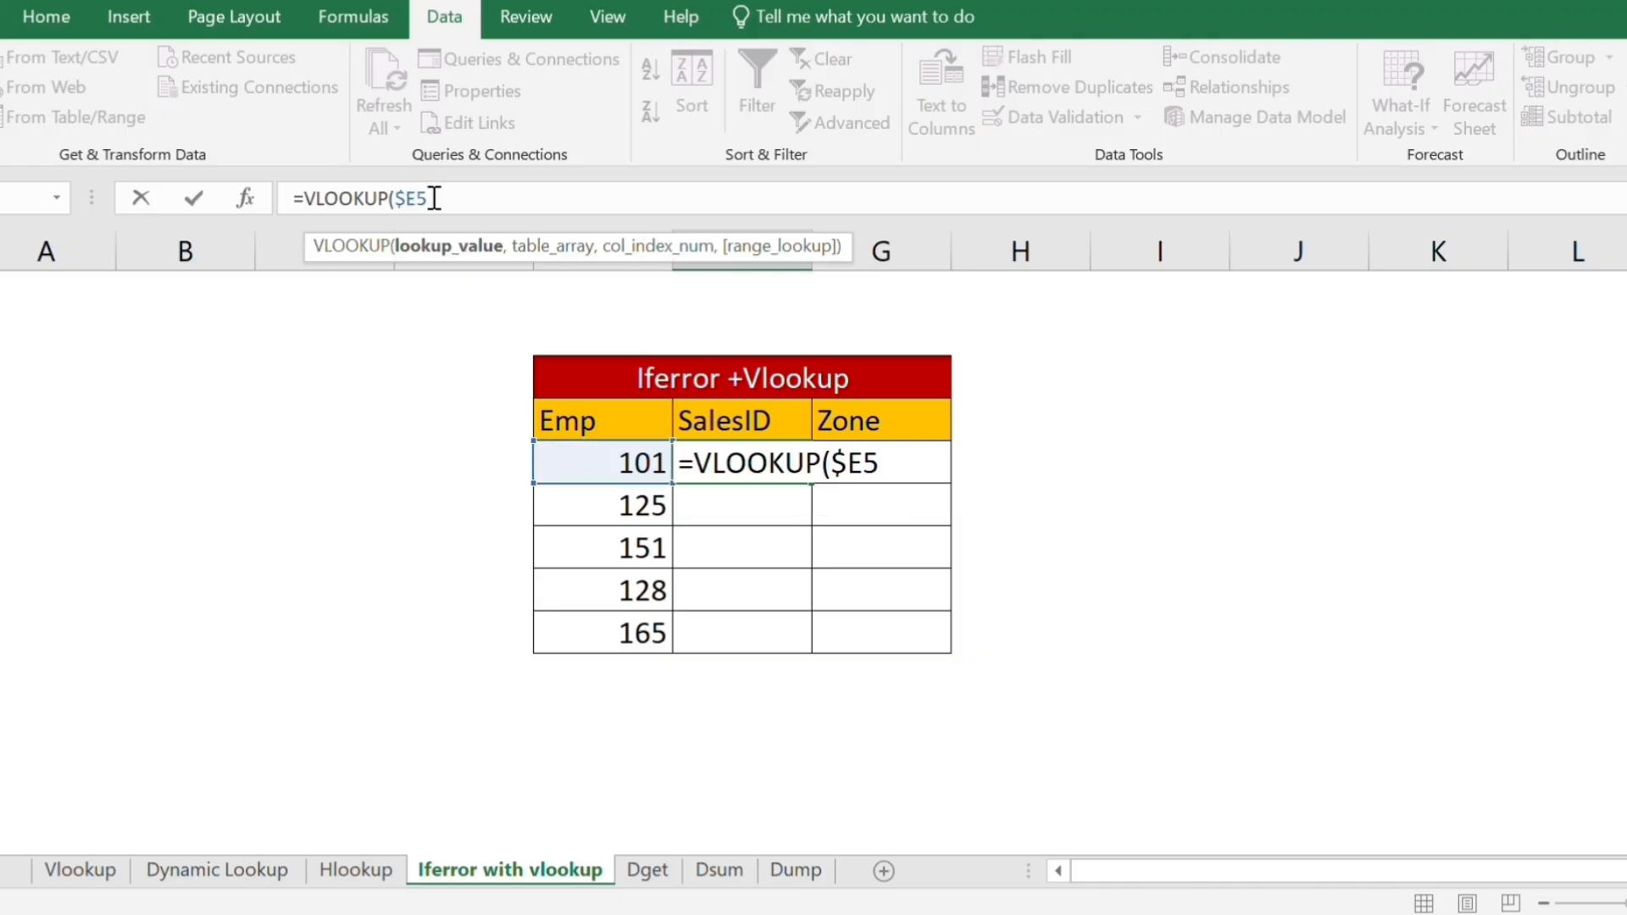
text(,)
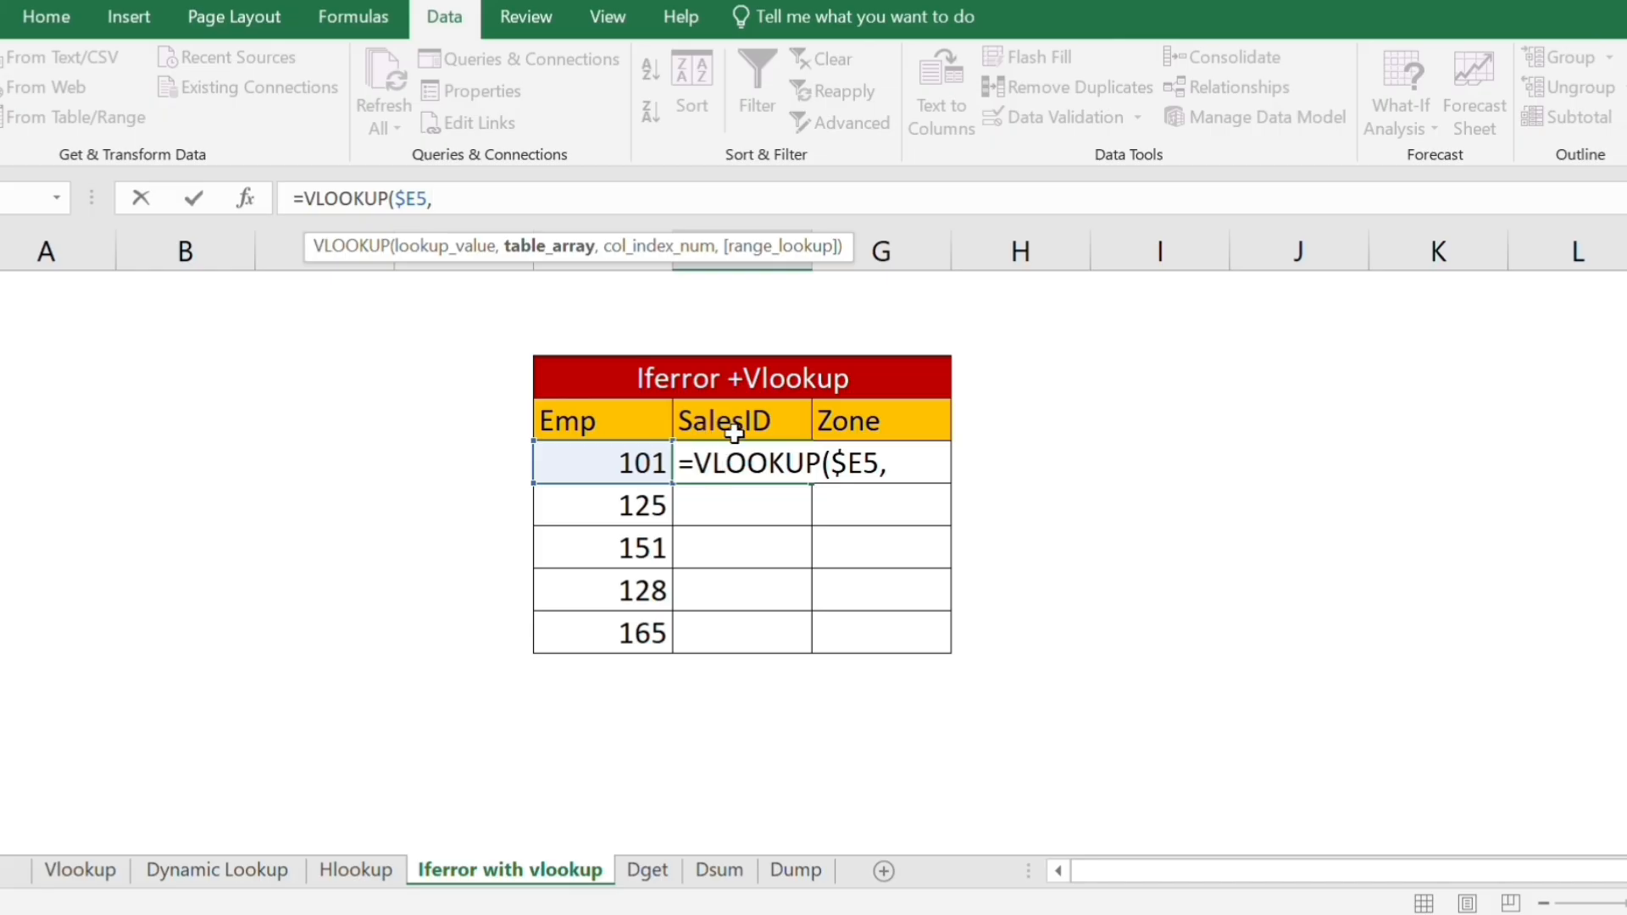
Complete the F5 VLOOKUP with the absolute table array Dump!$A$1:$K$51, column index 8 and exact match 0.
click(797, 873)
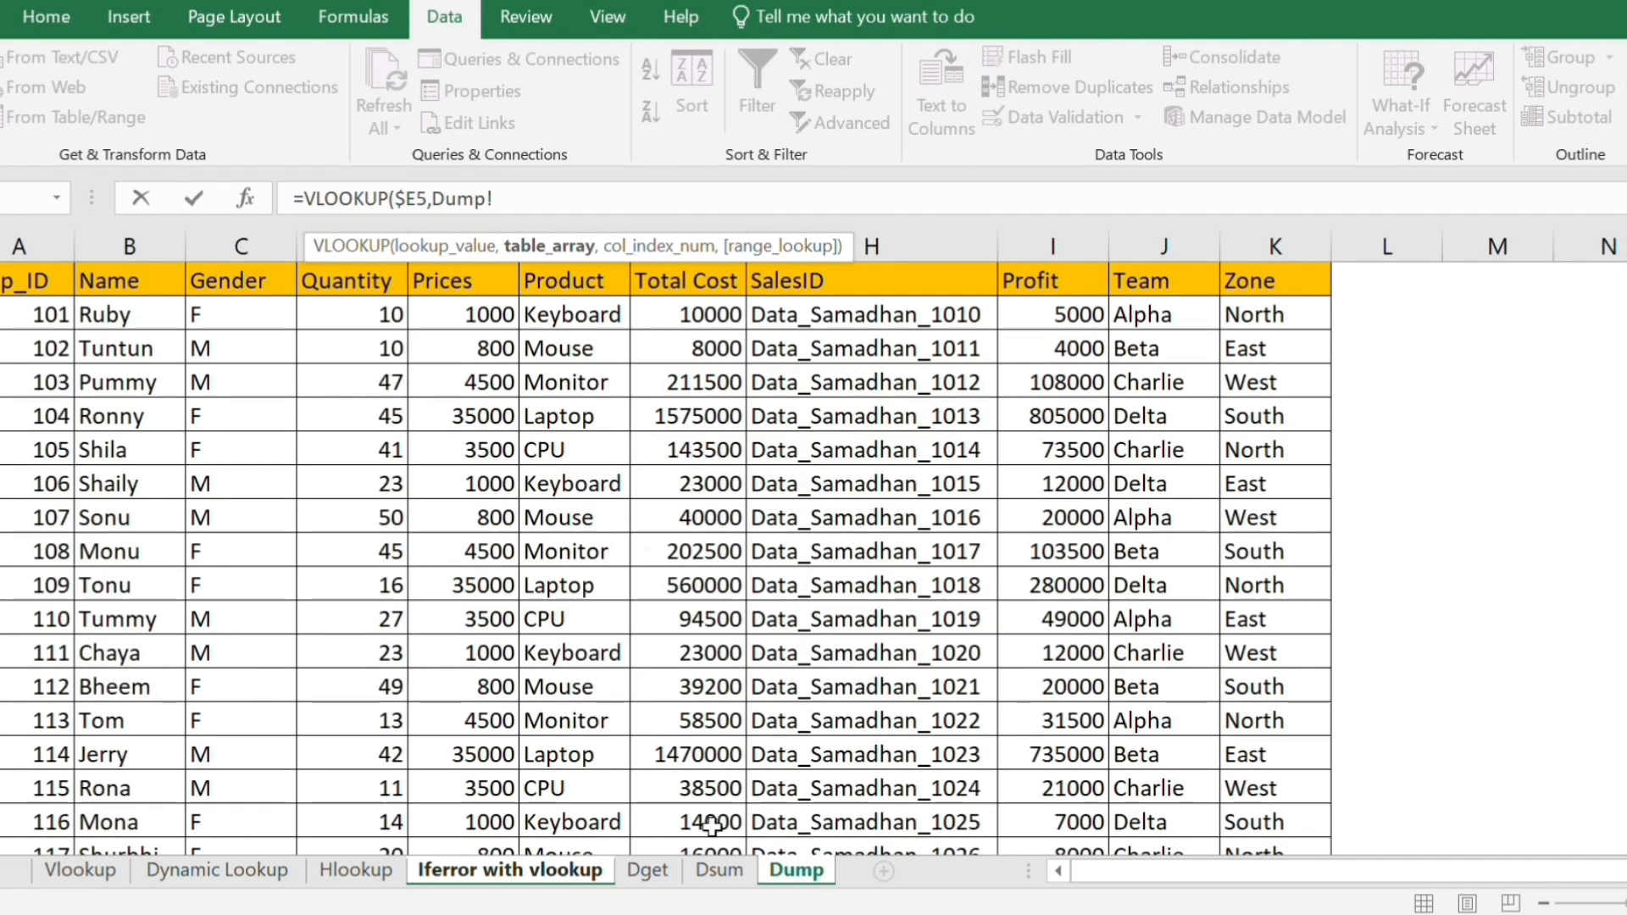
click(47, 280)
key(shift+Right)
key(shift+Right)
key(shift+Right)
key(shift+Right)
key(shift+Right)
key(shift+Right)
key(shift+Right)
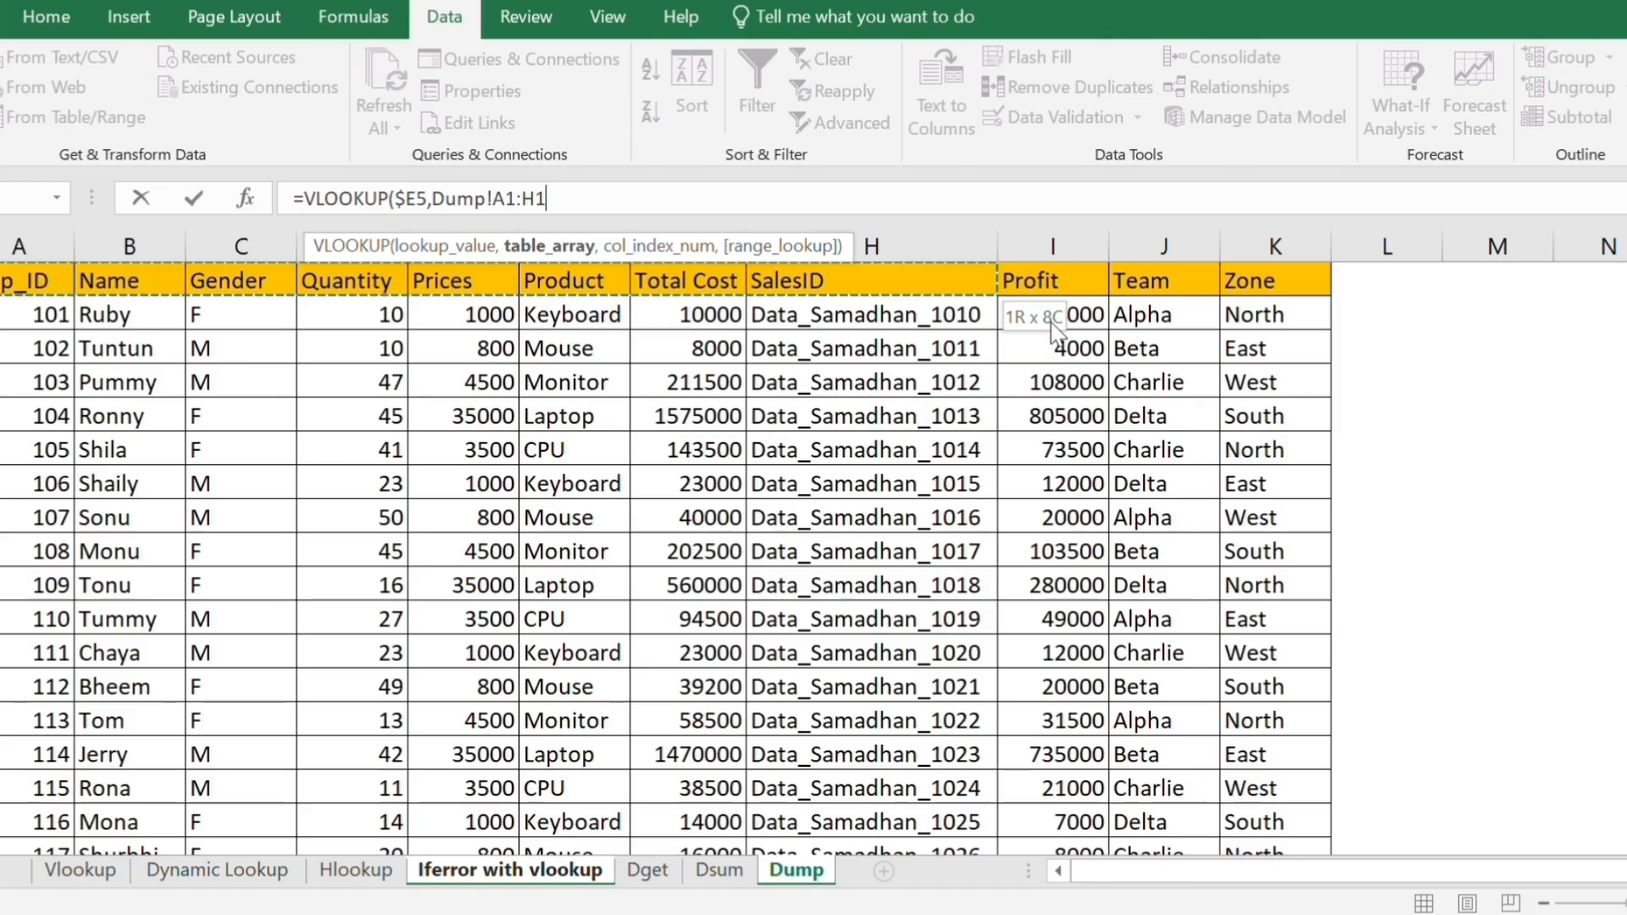
key(shift+Right)
key(shift+Right)
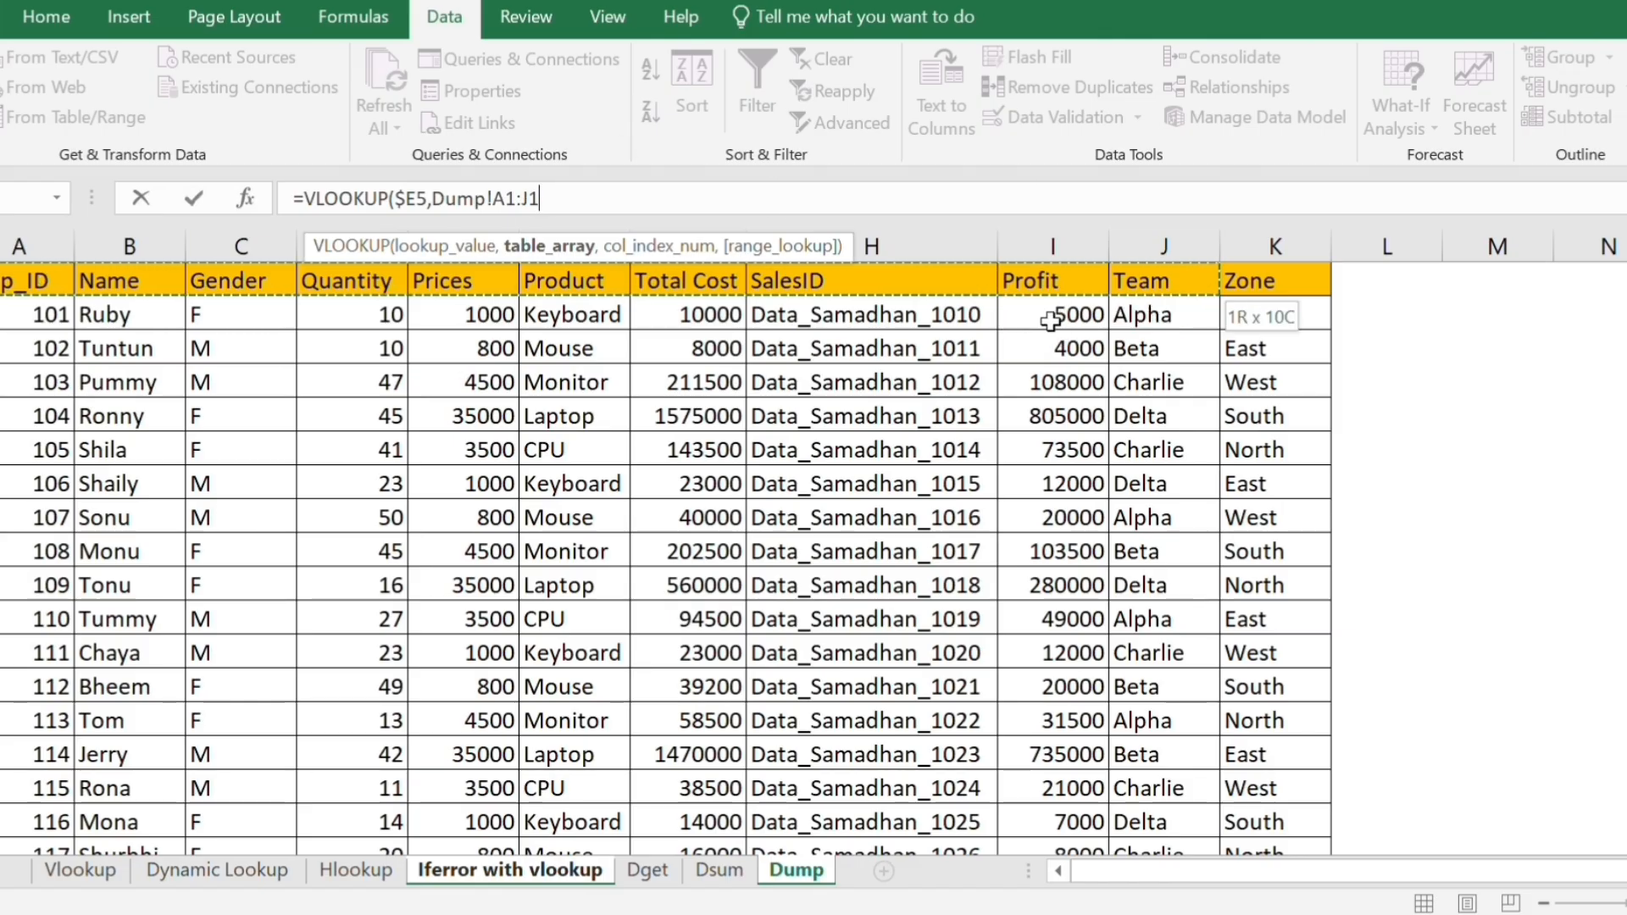
key(shift+Right)
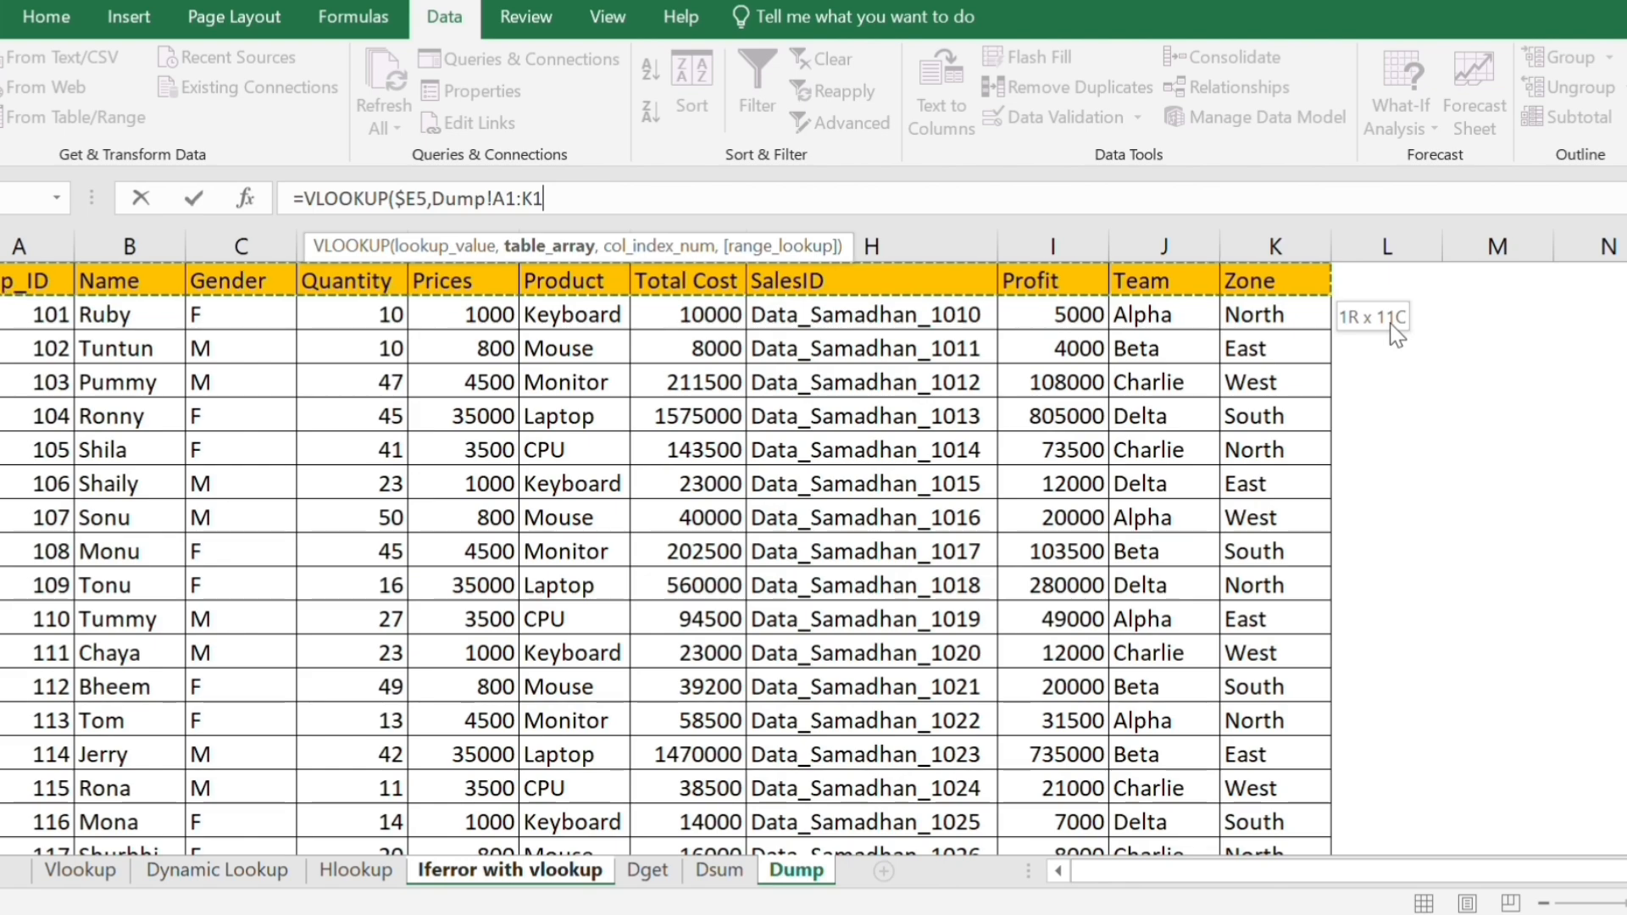
key(ctrl+shift+Down)
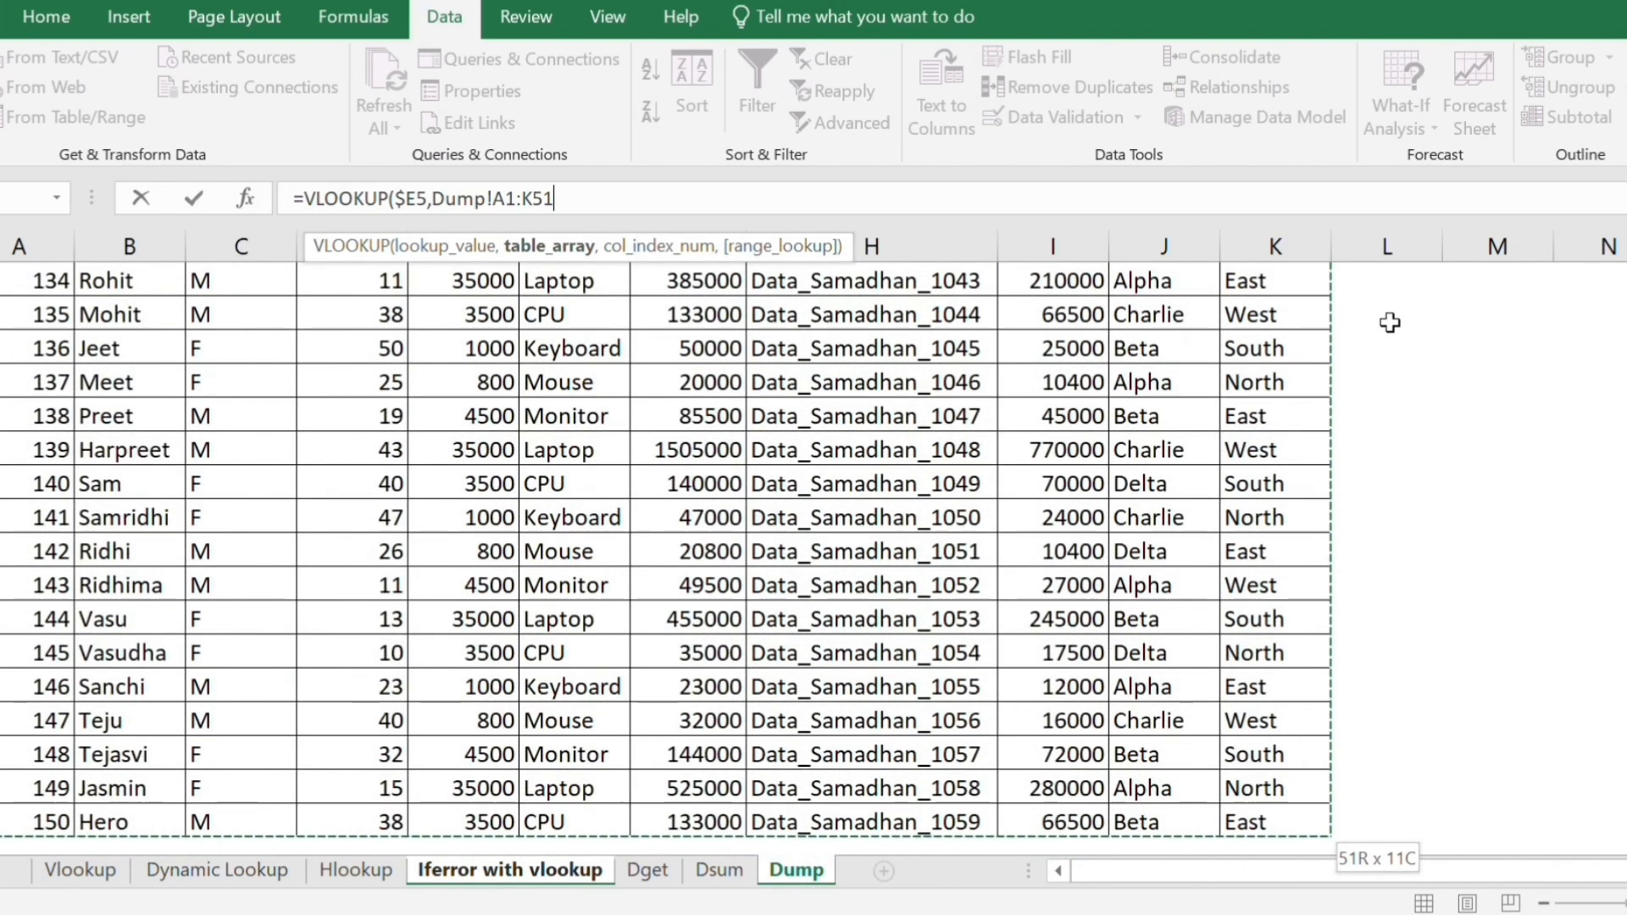
key(F4)
text(,)
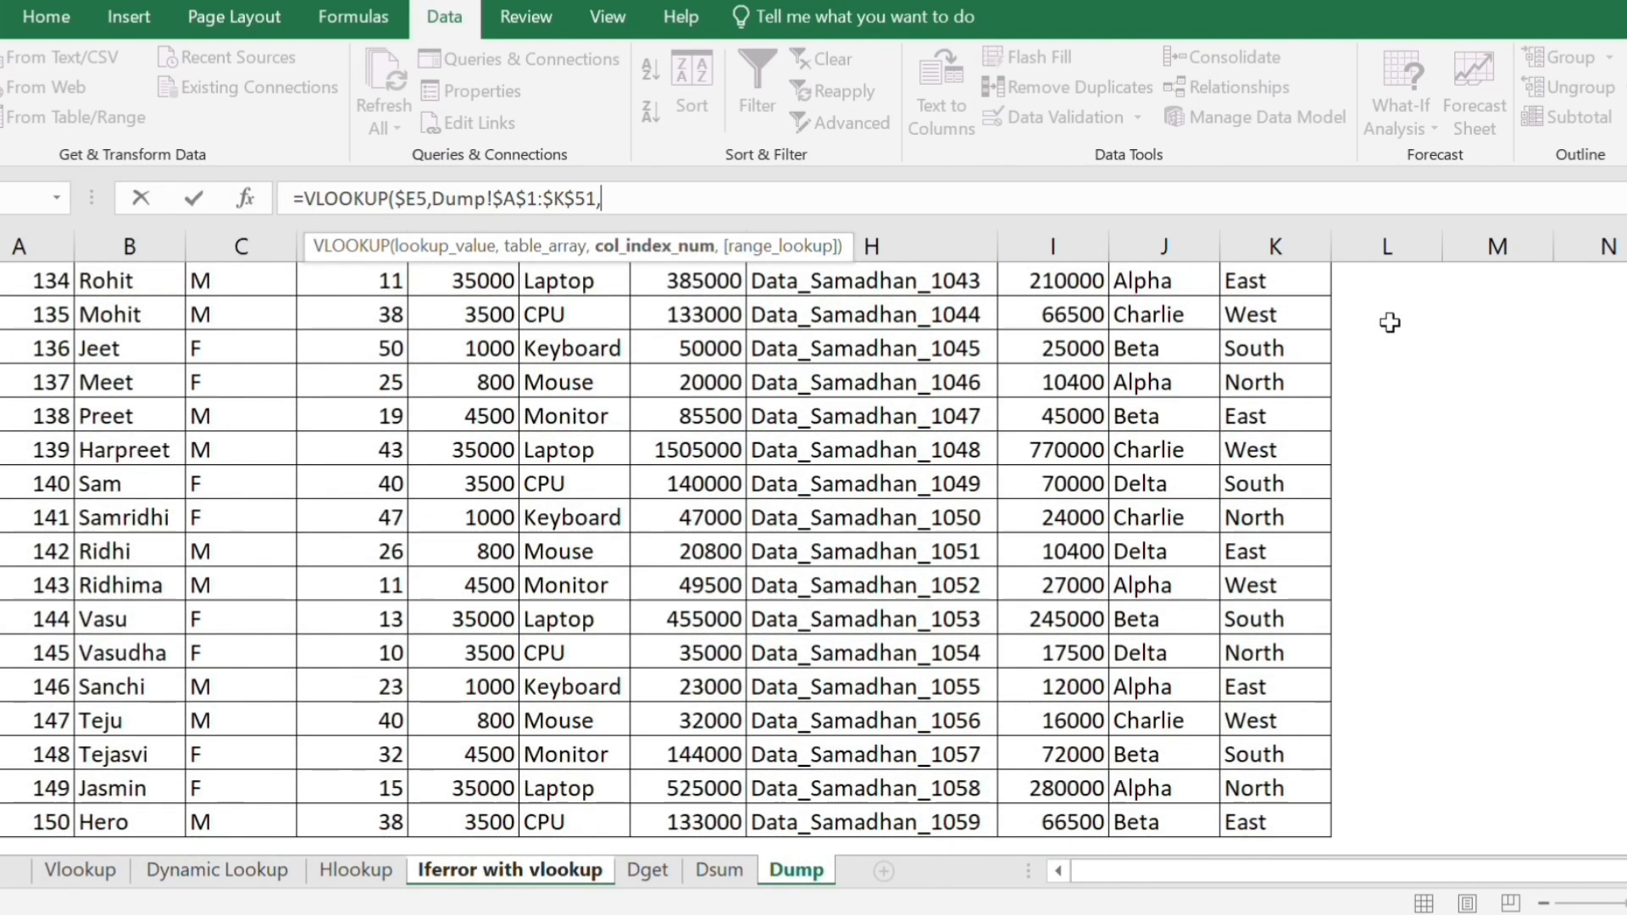
text(8,0))
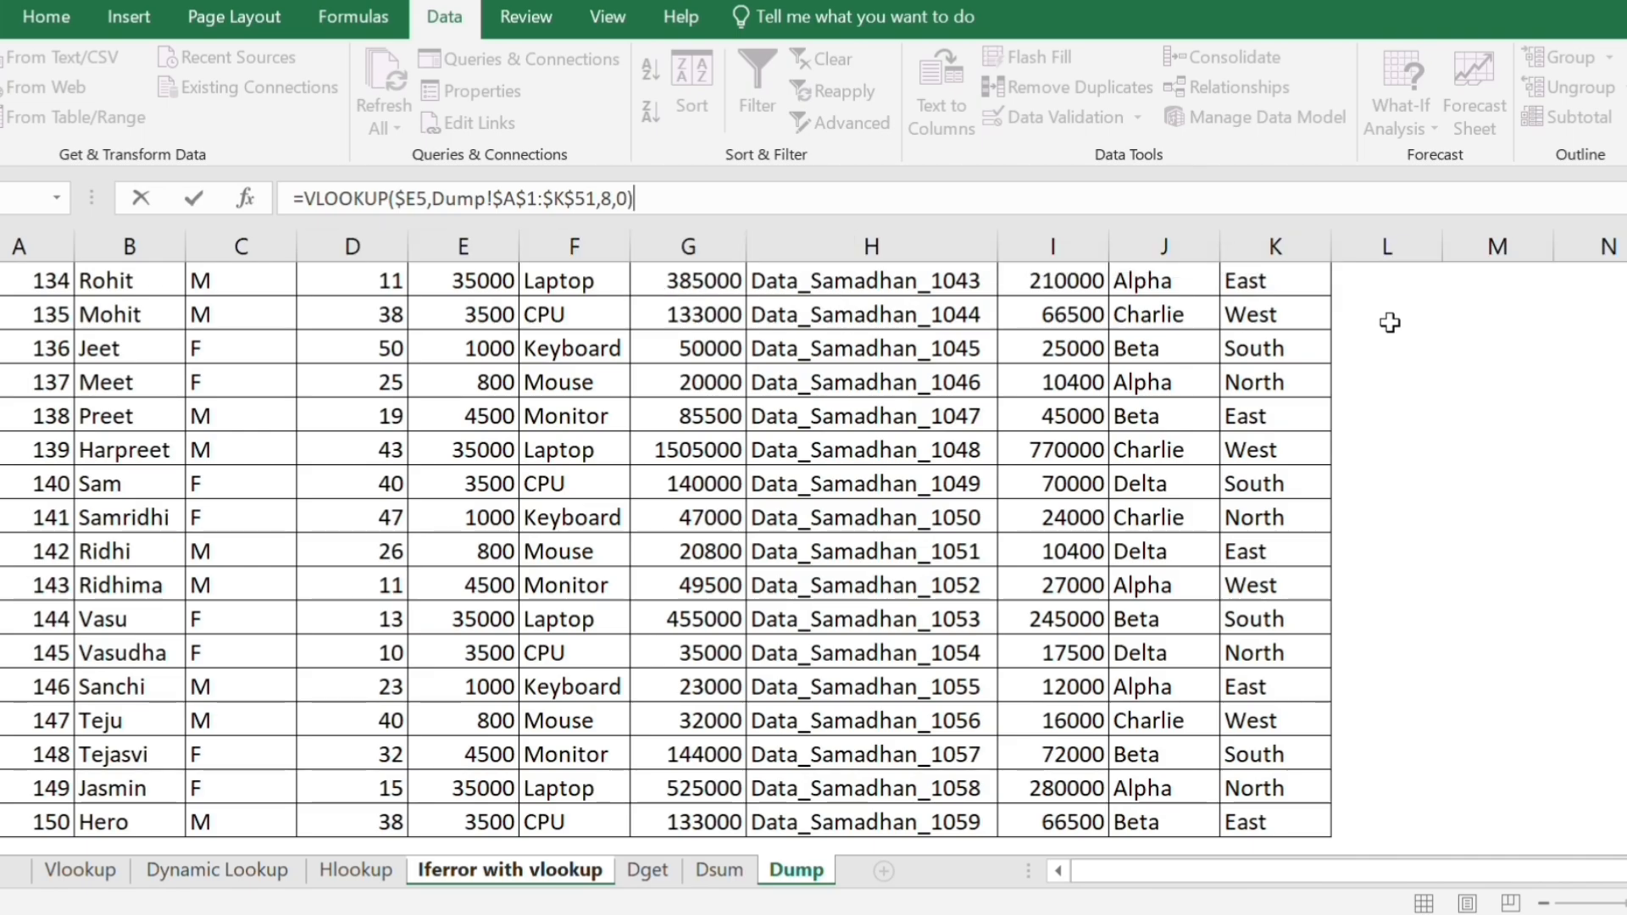
key(Return)
Copy the F5 VLOOKUP into G5 and change its column index to return the Zone column of the Dump table.
key(Up)
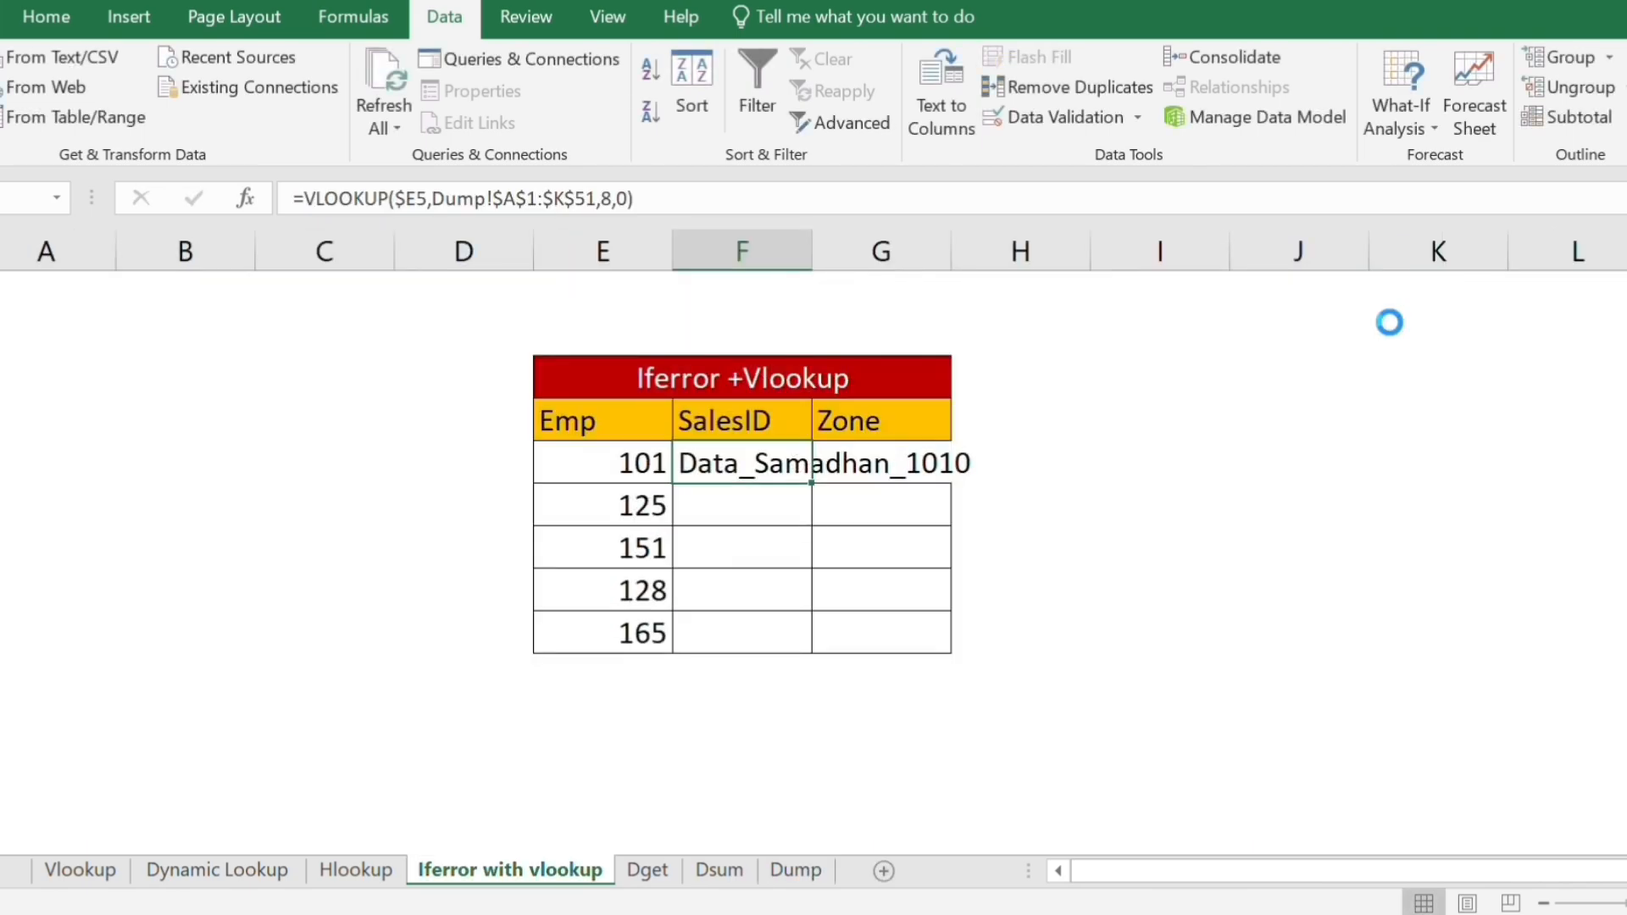
key(ctrl+c)
key(Right)
key(ctrl+v)
key(Escape)
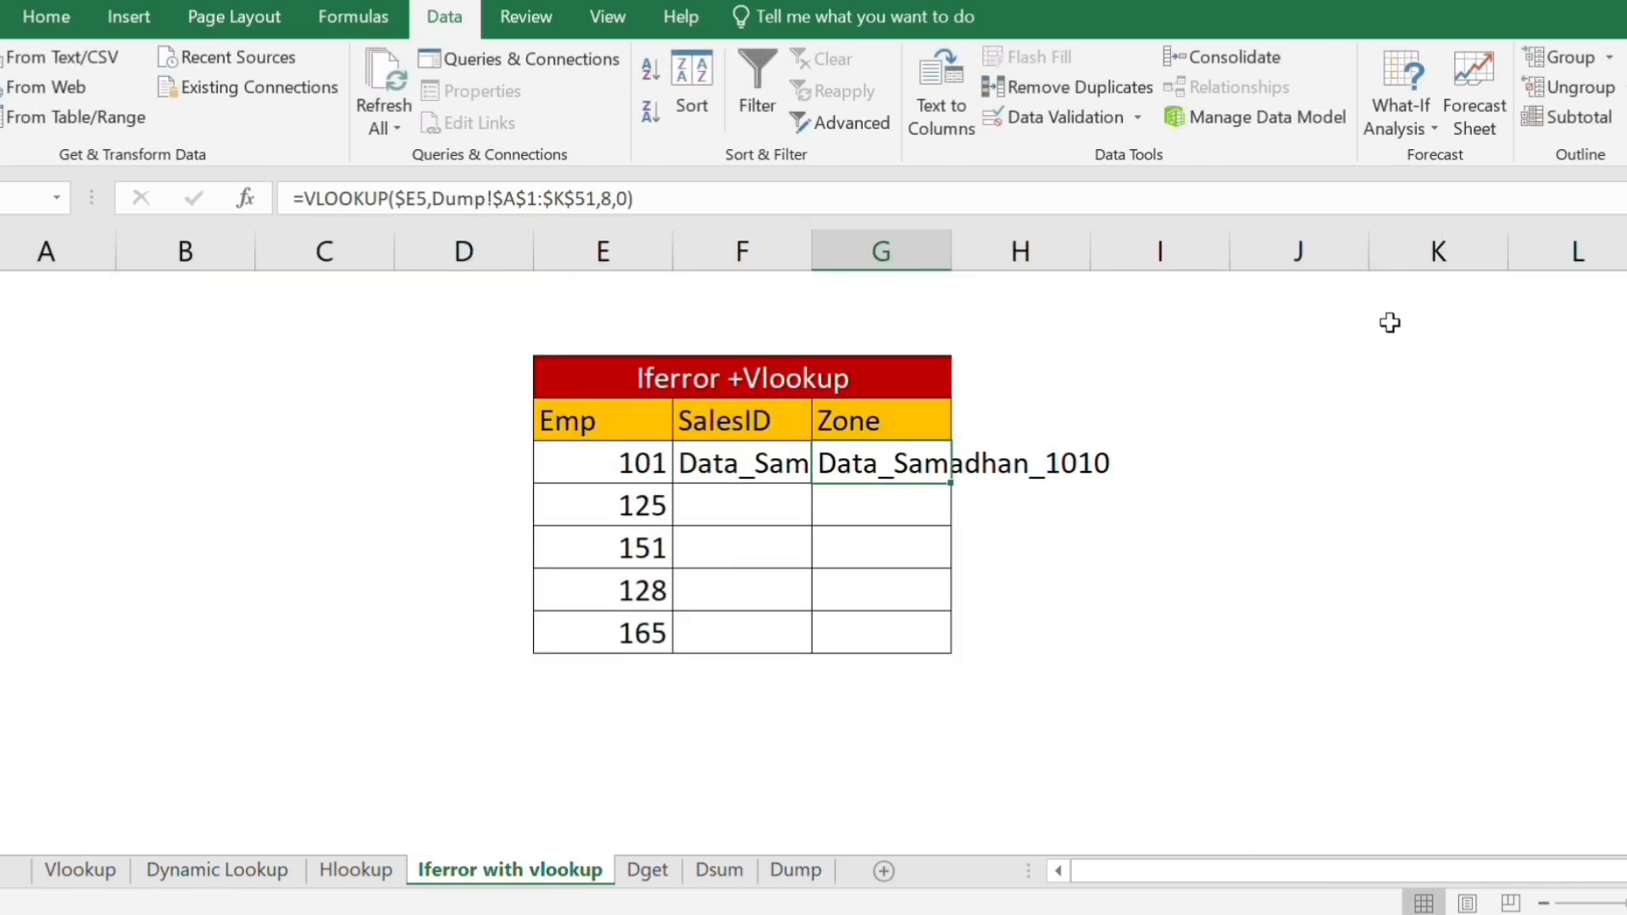
key(F2)
key(Left)
key(Left)
key(Left)
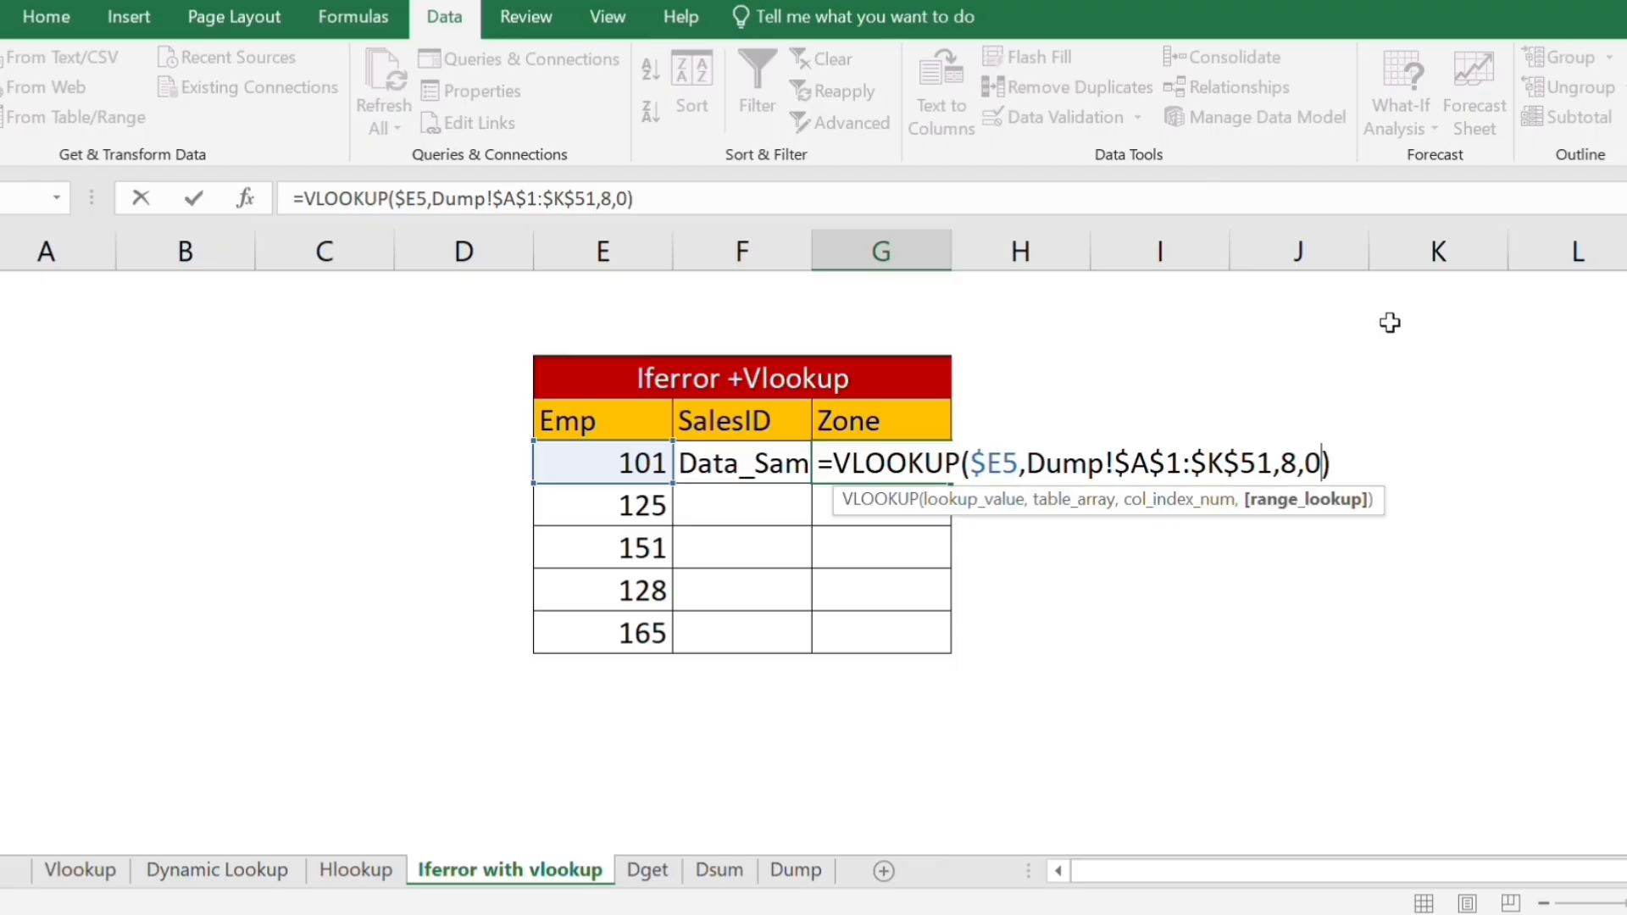
key(BackSpace)
text(10)
key(Return)
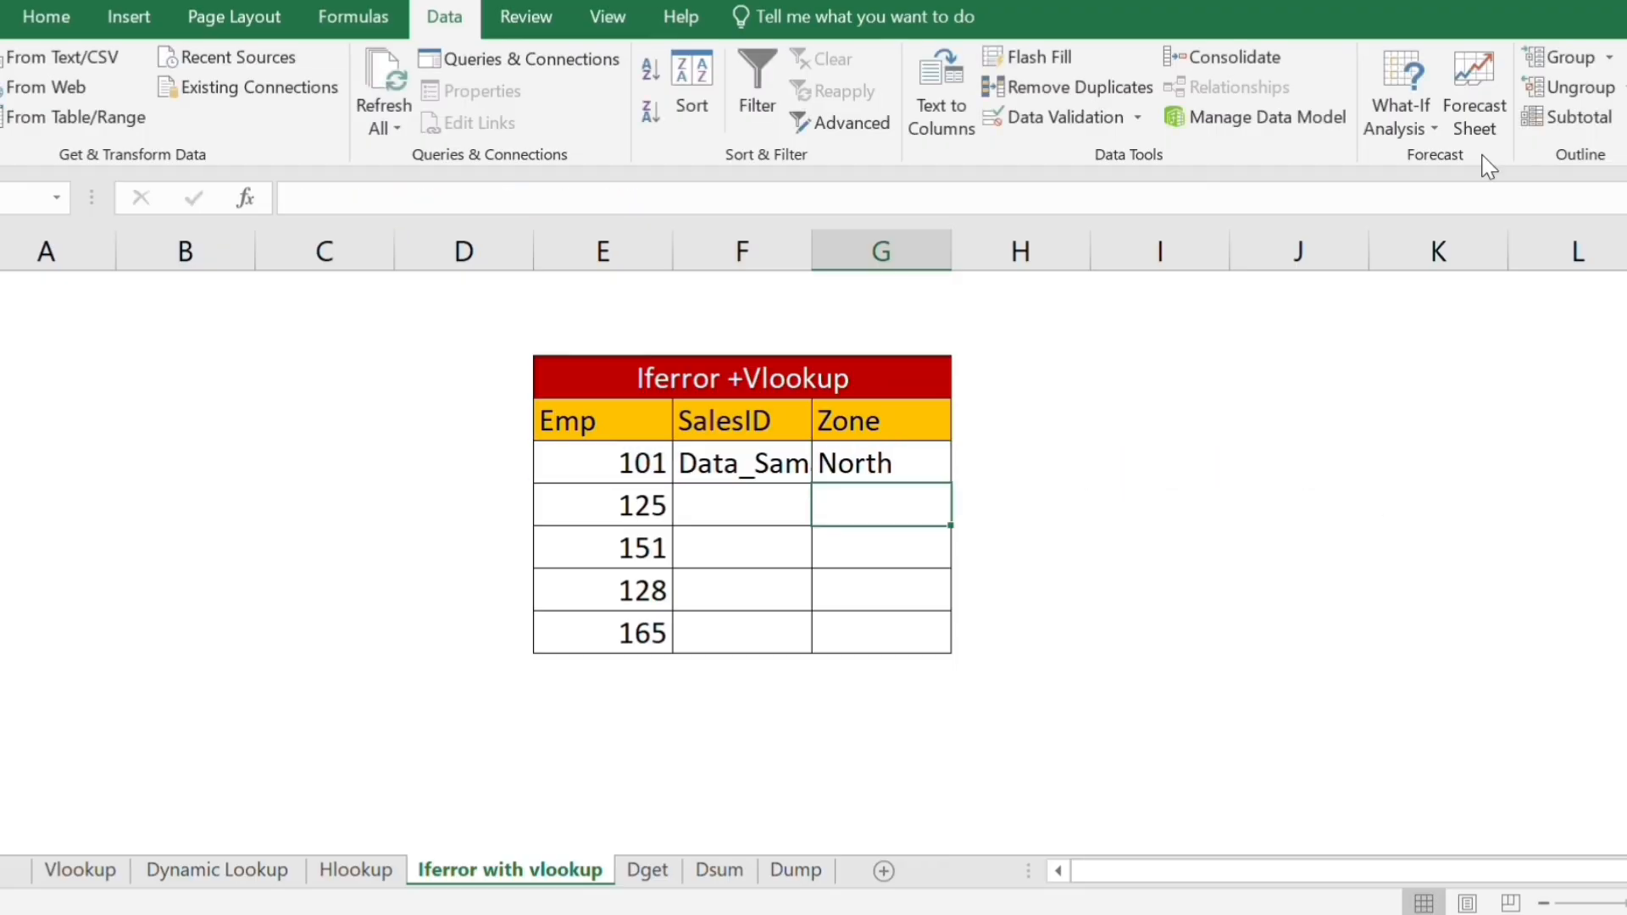
Autofit column F and fill the SalesID and Zone formulas from F5:G5 down through row 9.
double_click(811, 252)
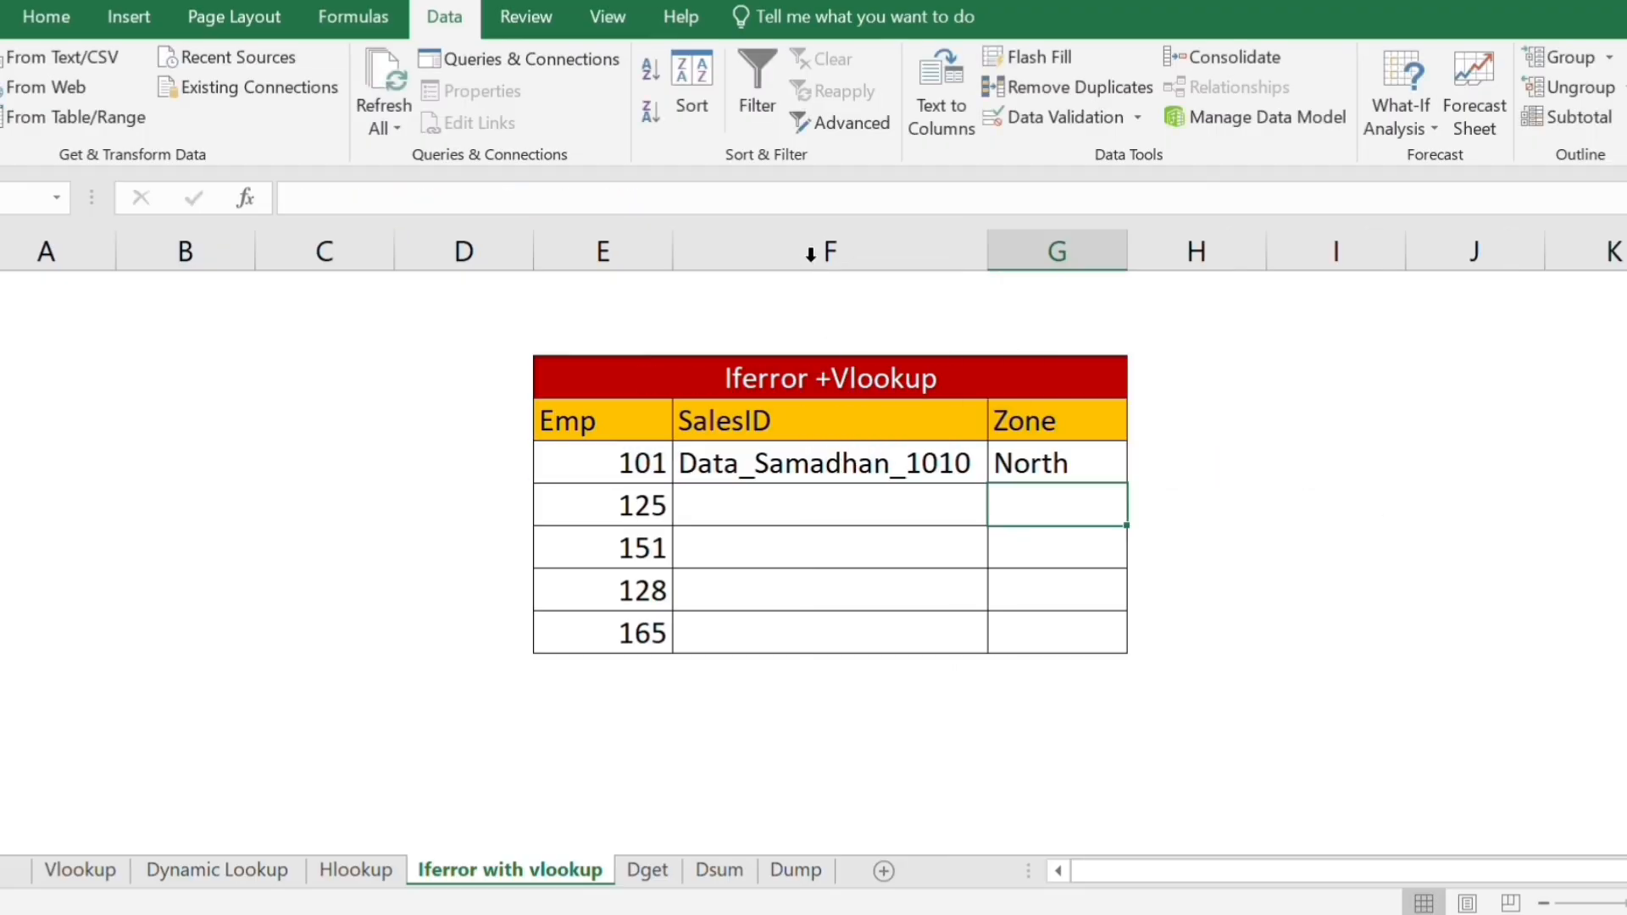
click(811, 253)
key(Down)
key(Down)
key(Down)
key(Down)
key(shift+Right)
key(shift+Down)
key(shift+Down)
key(shift+Down)
key(shift+Down)
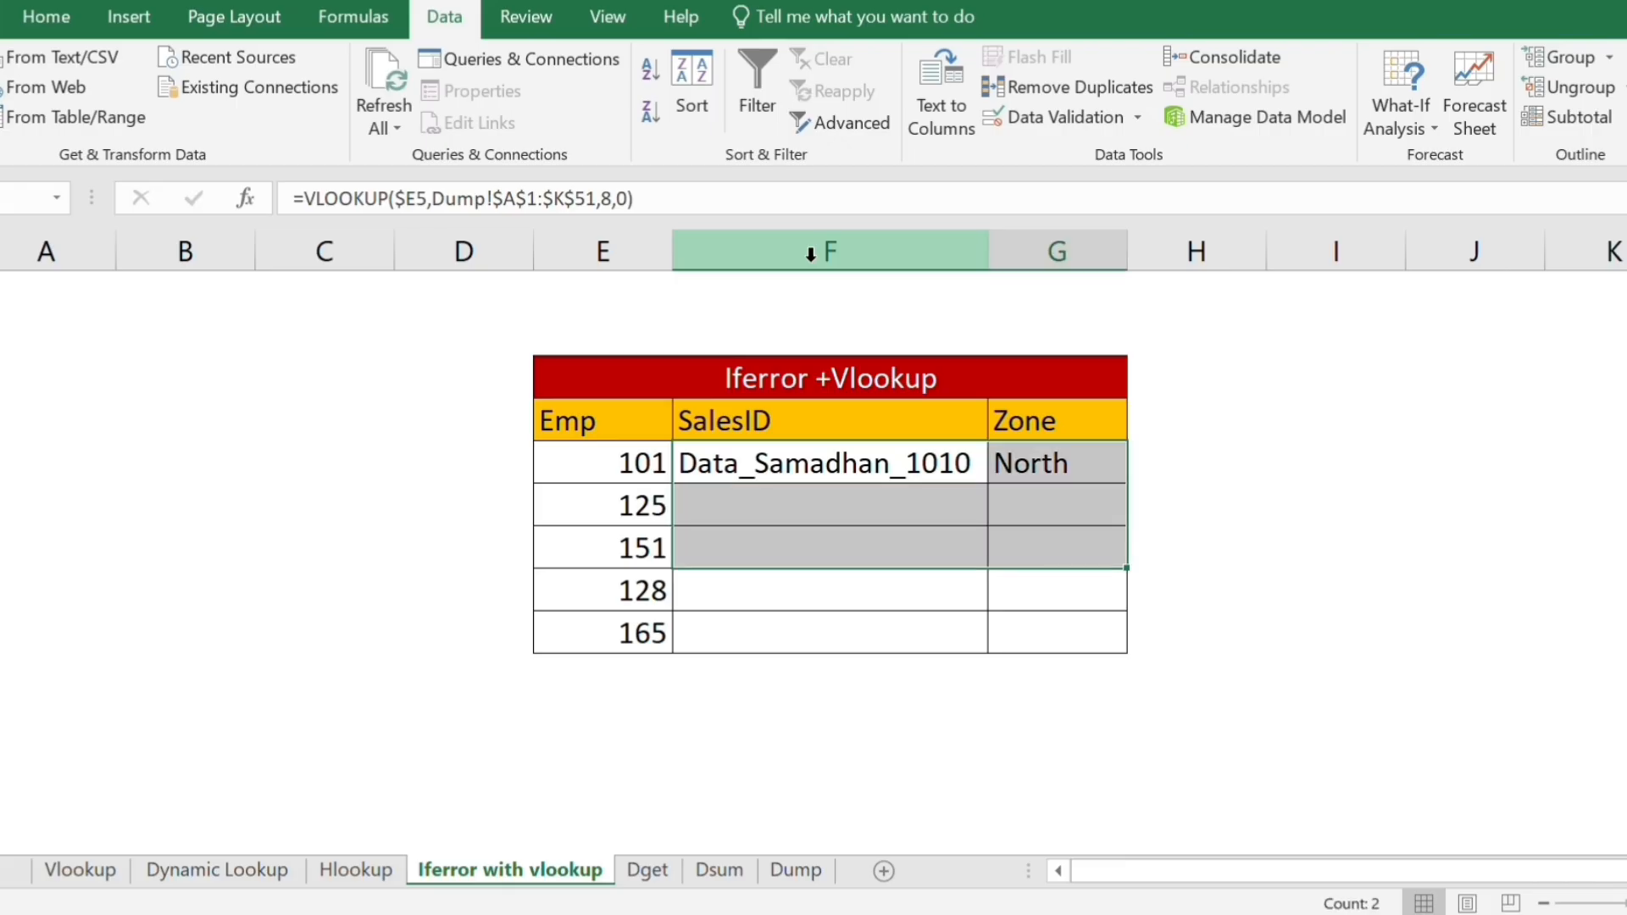
key(ctrl+v)
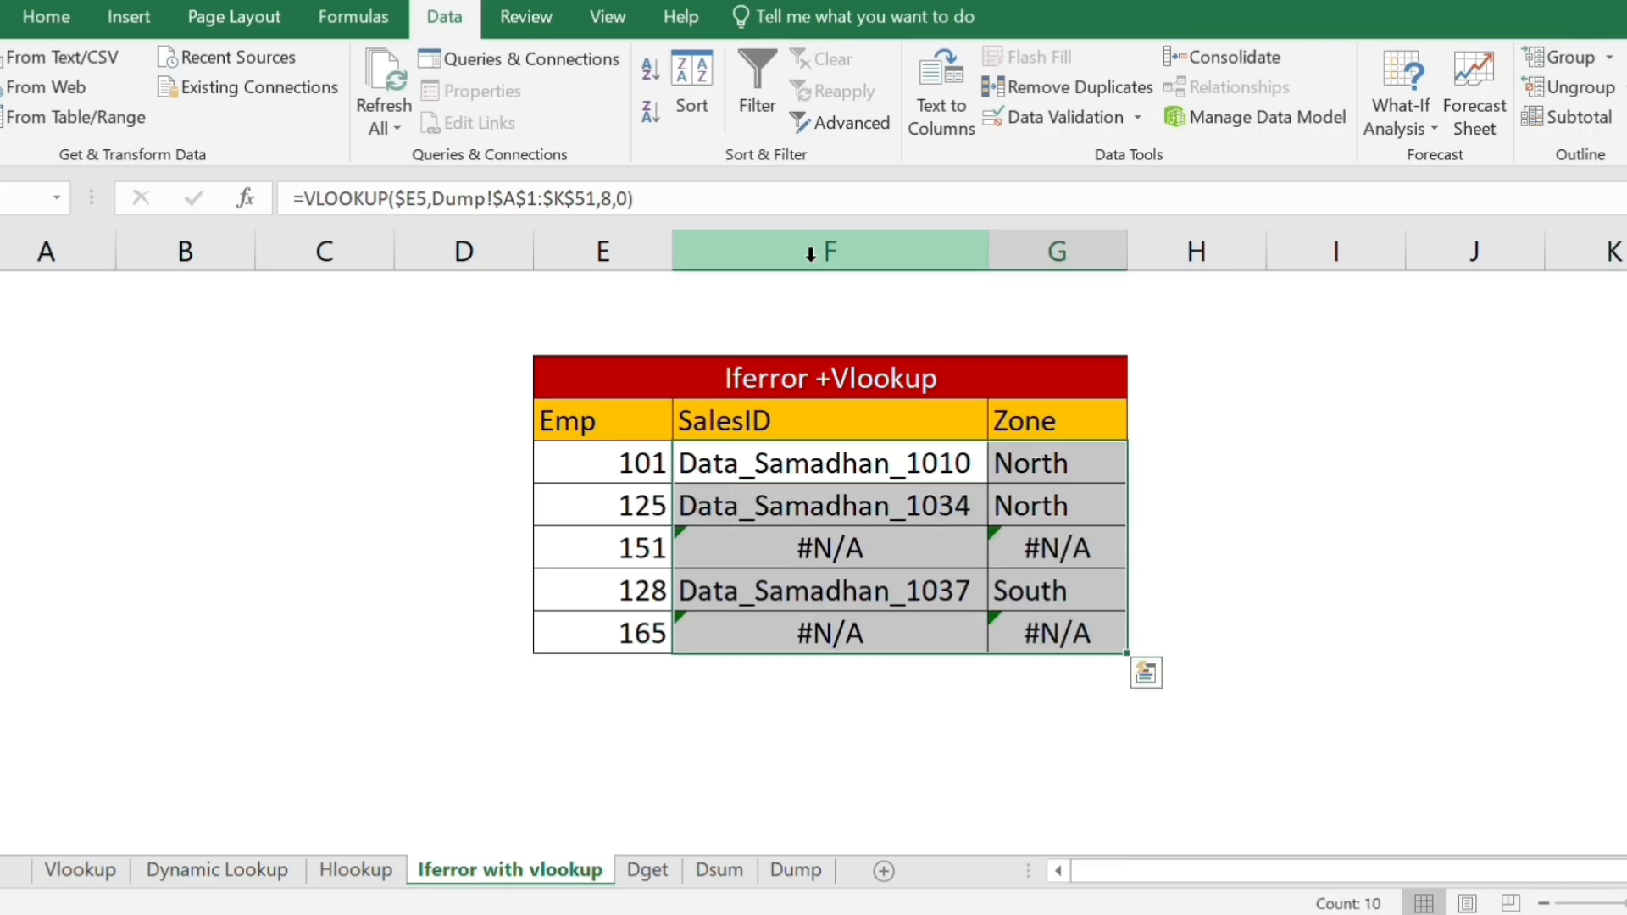
click(951, 548)
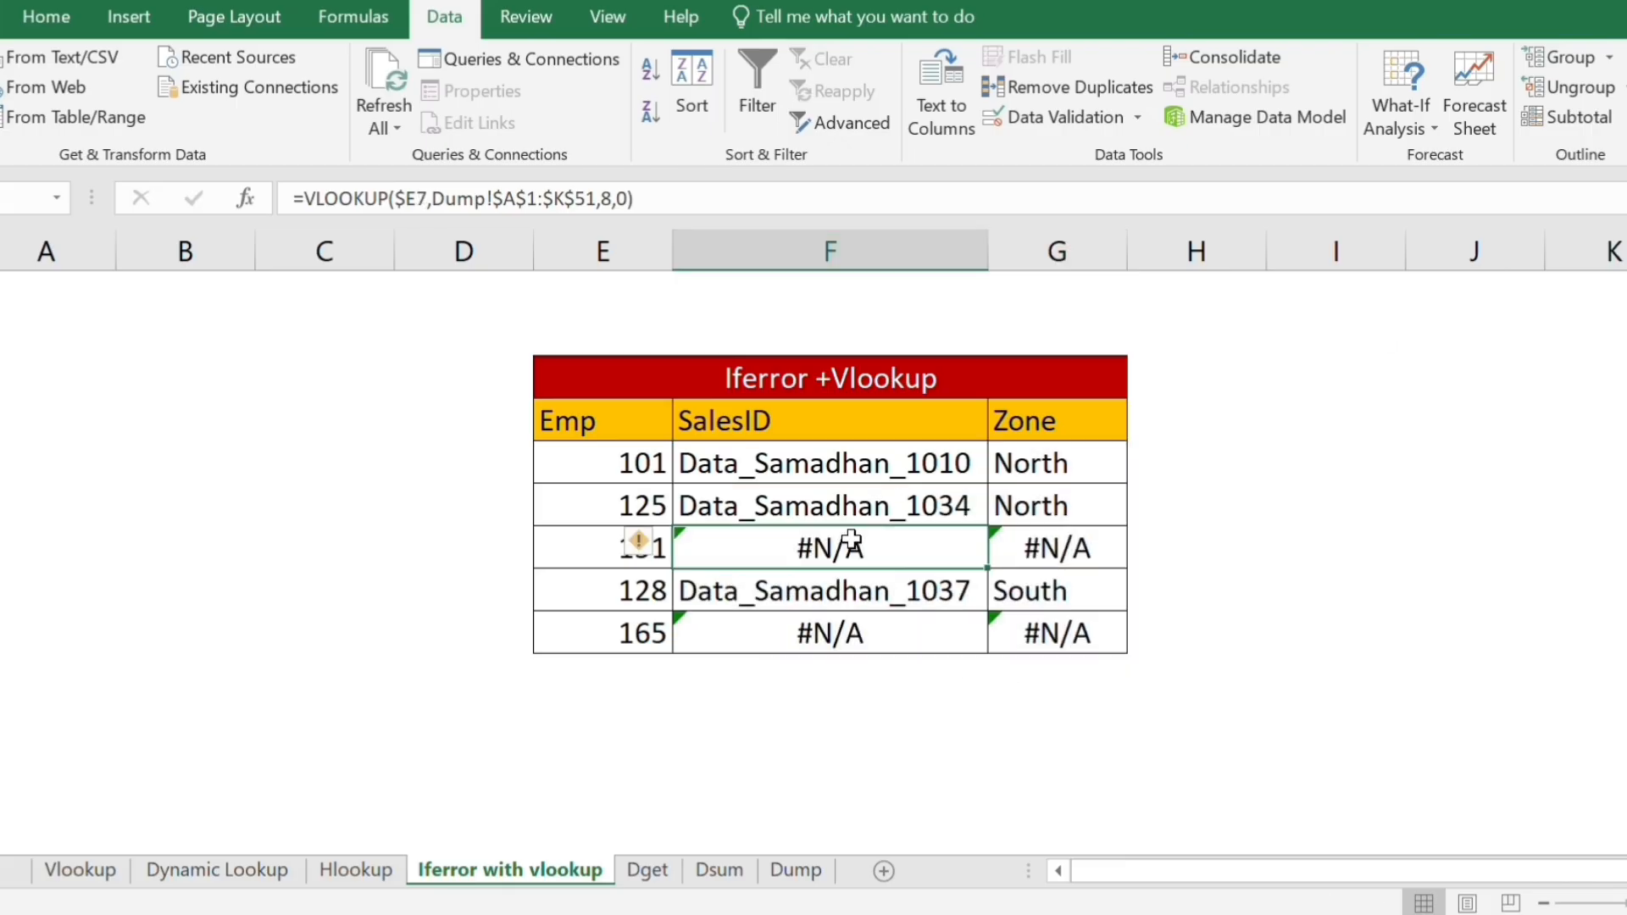
click(790, 705)
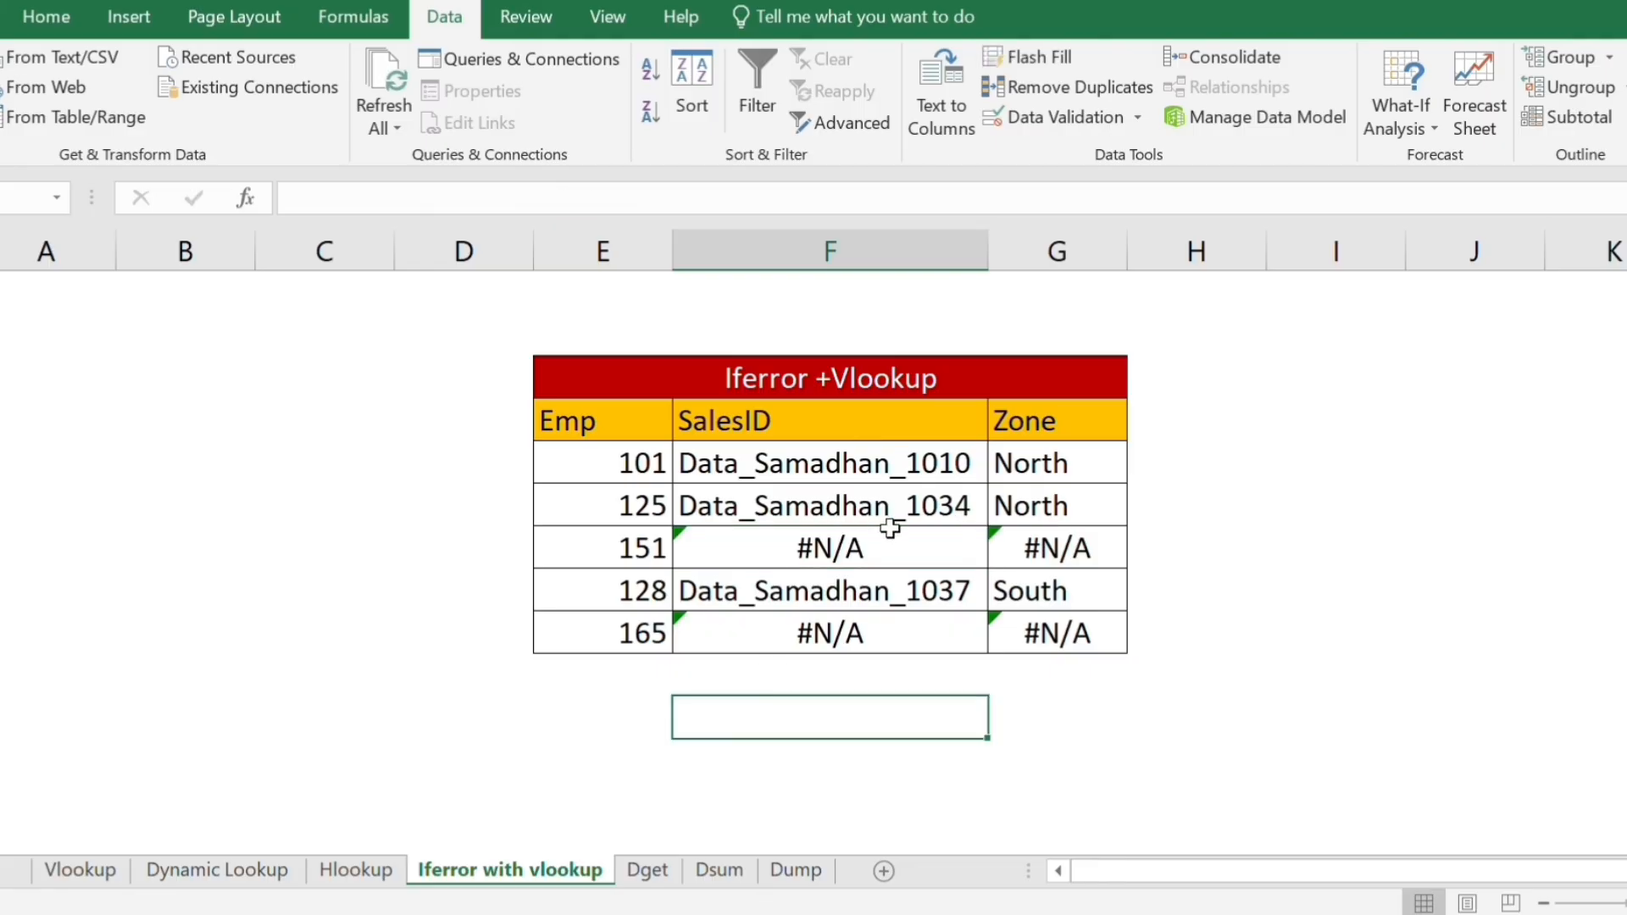
click(876, 542)
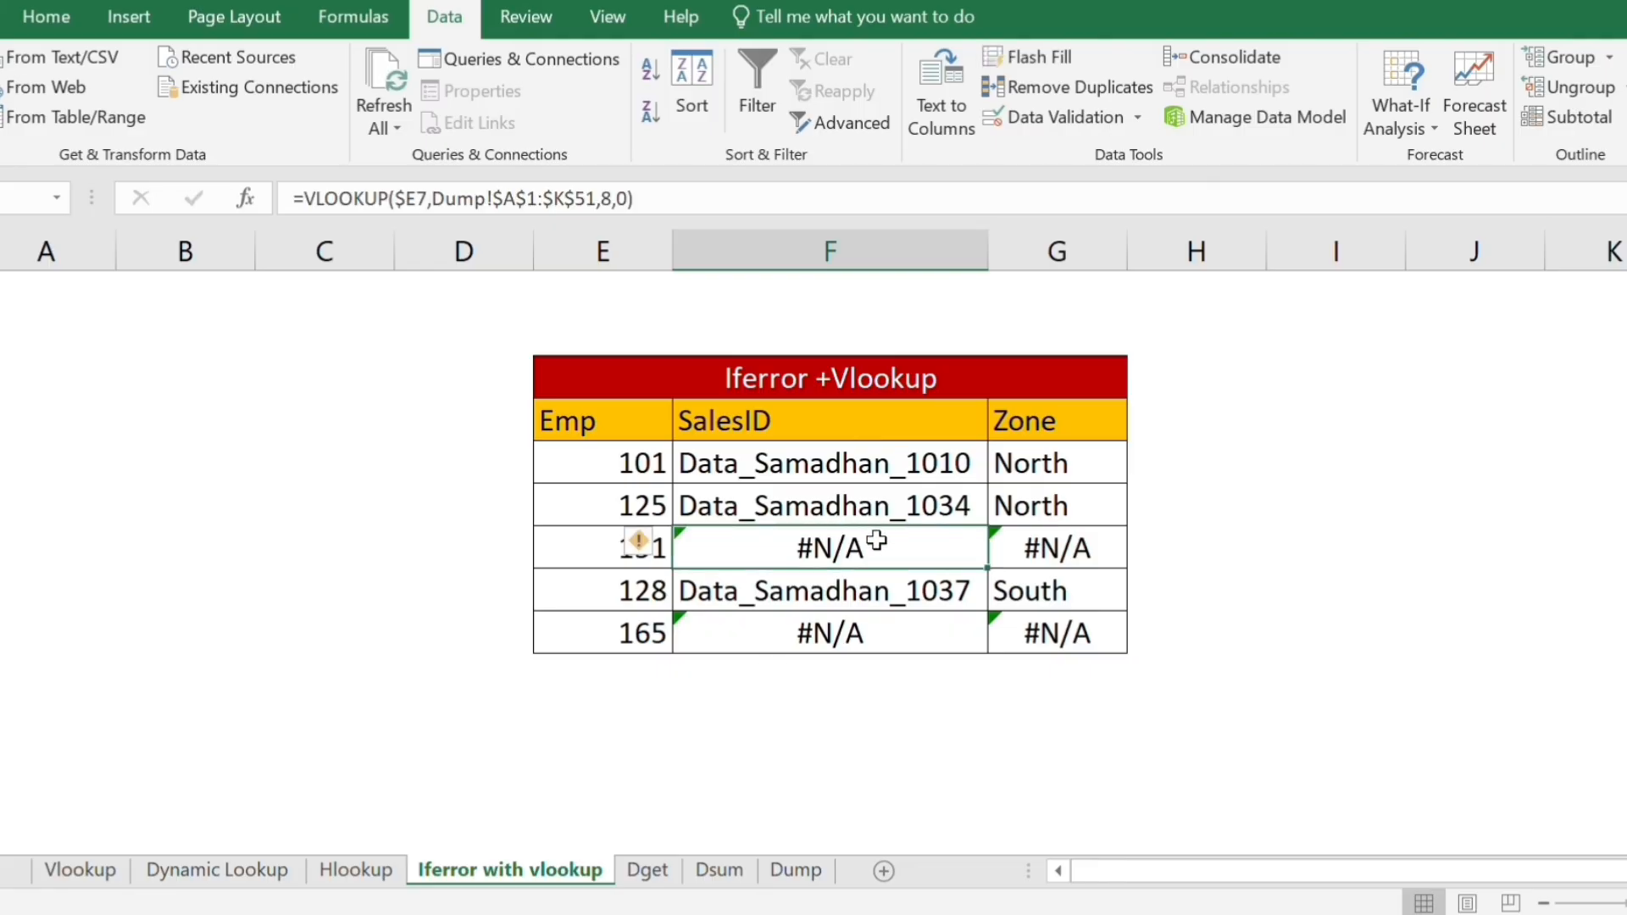
click(840, 636)
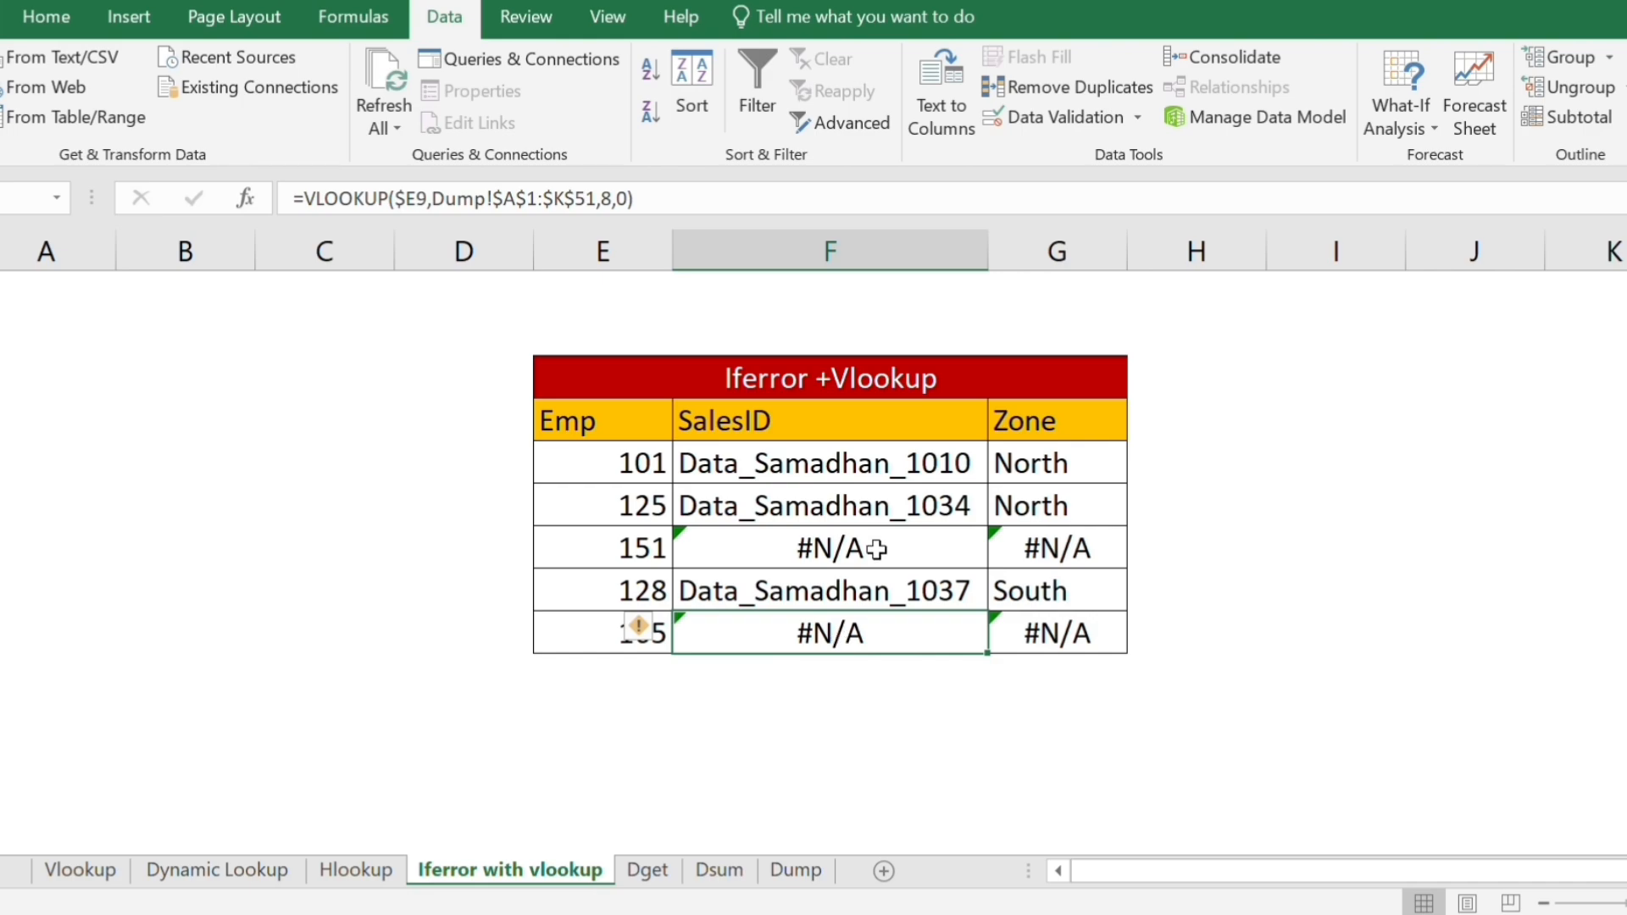
Wrap the SalesID VLOOKUP in cell F5 in IFERROR, with "Not Found" as the value returned on error.
click(877, 460)
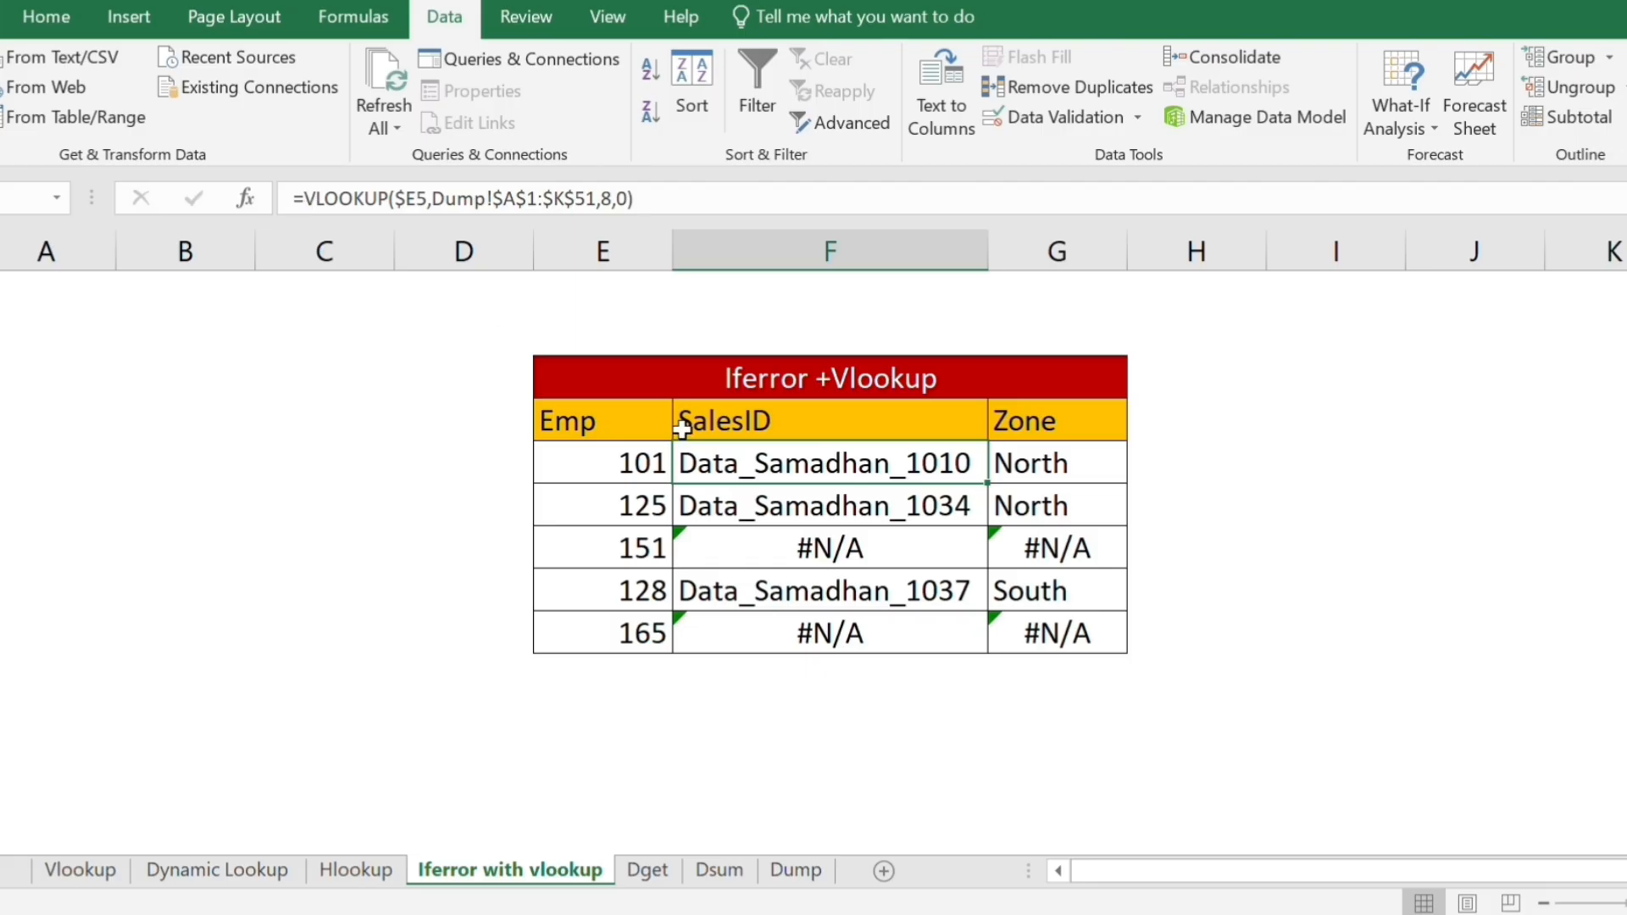
key(F2)
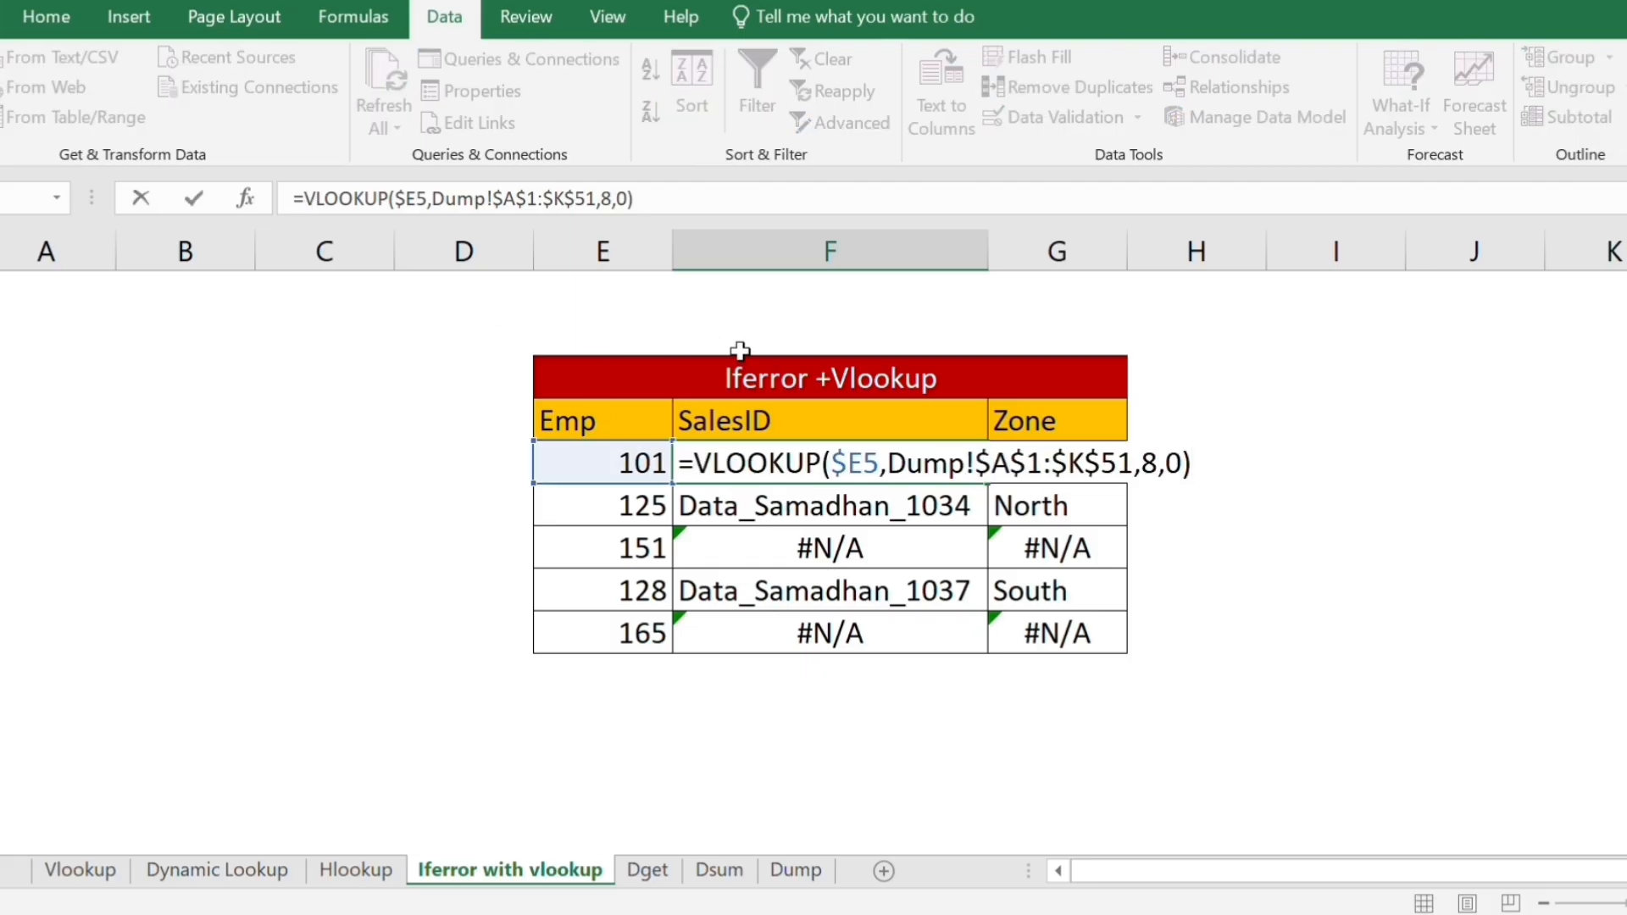
click(697, 466)
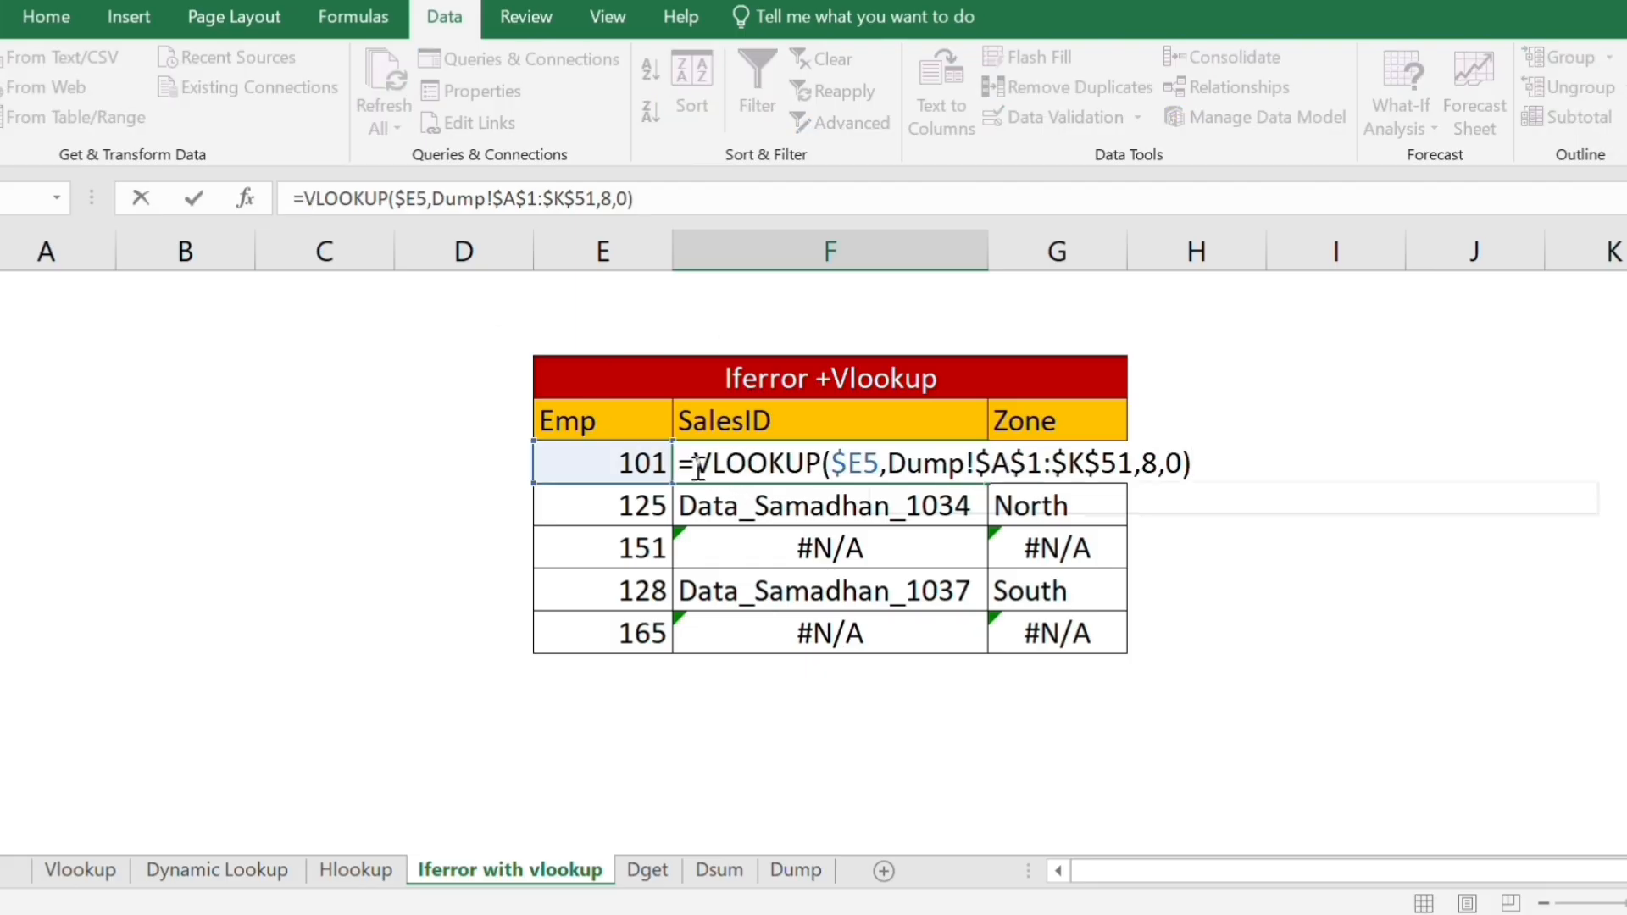
text(ifer)
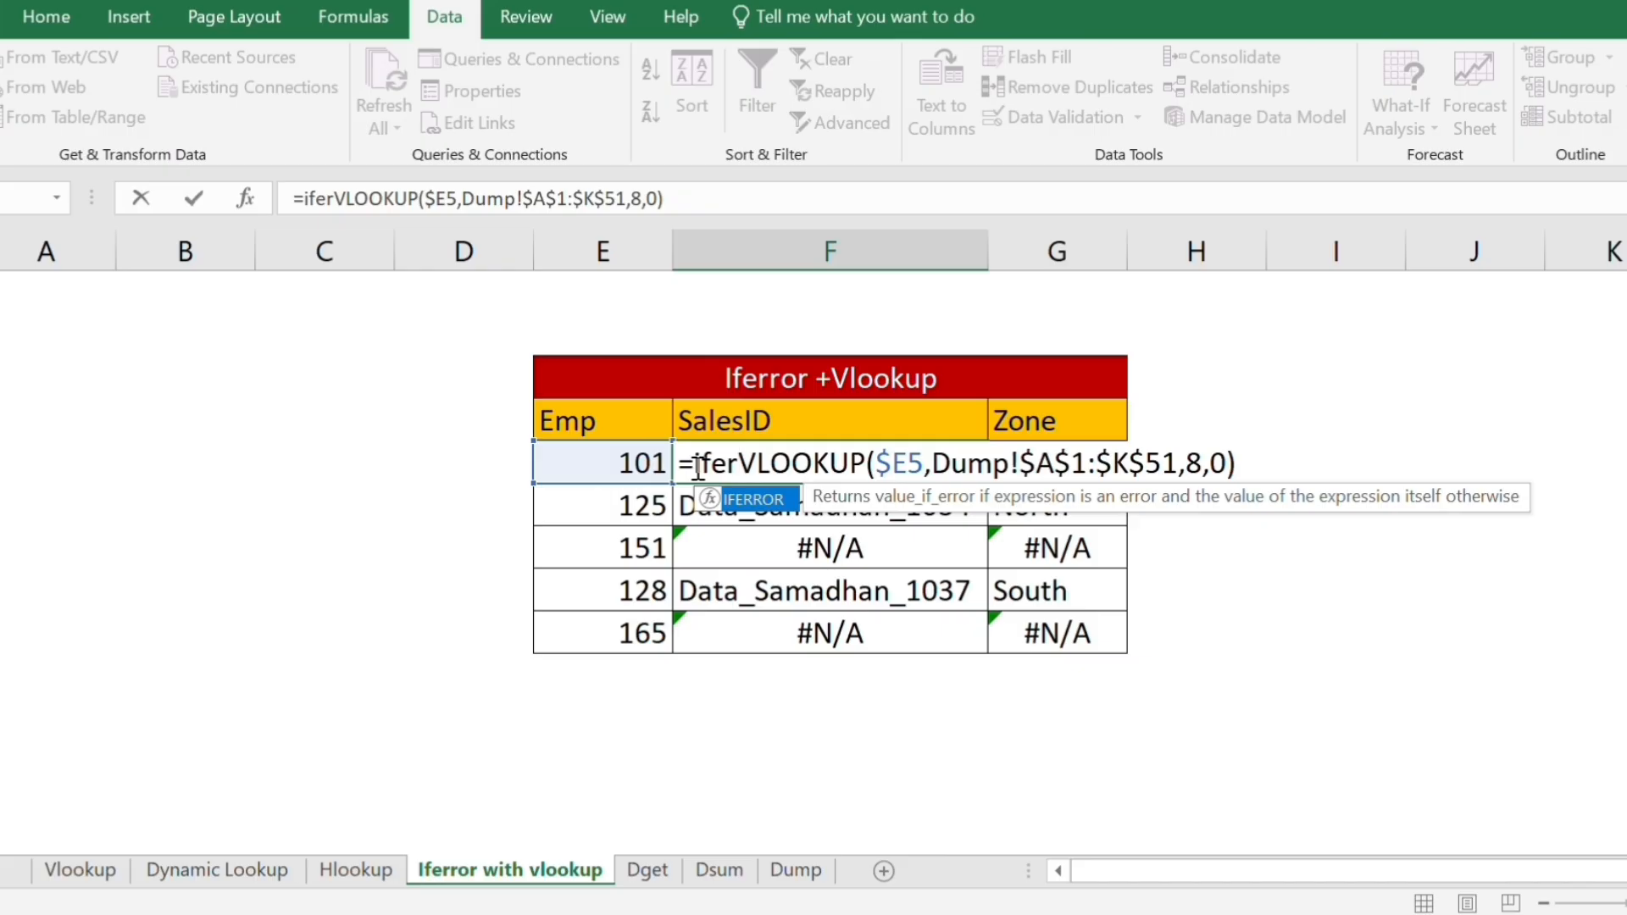
key(Tab)
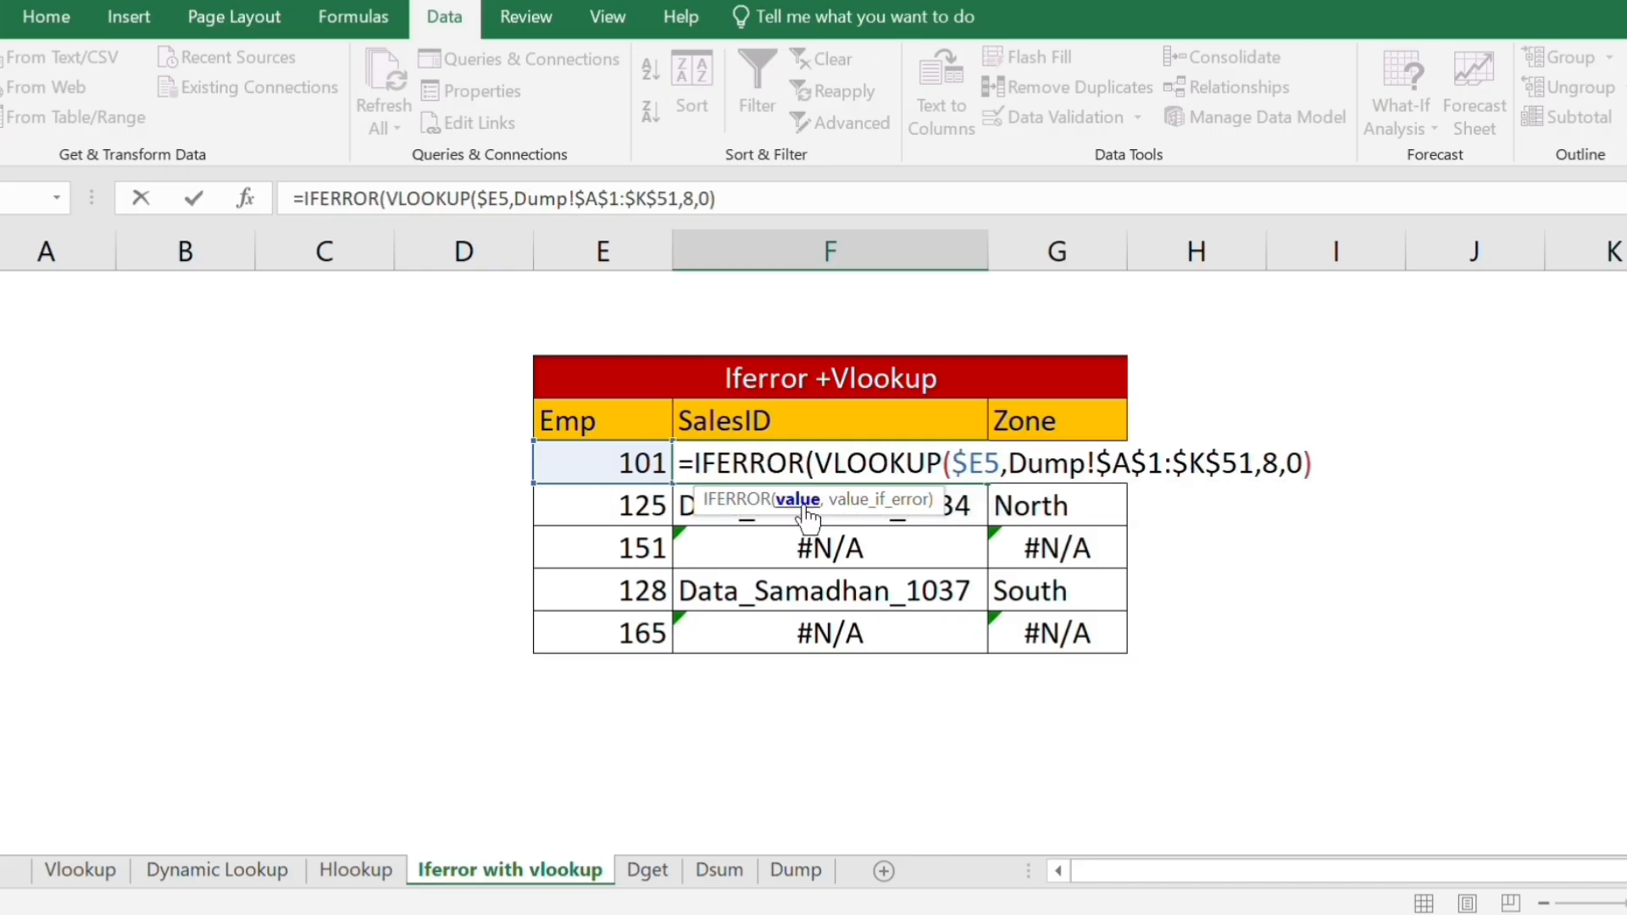
click(1336, 466)
text(,)
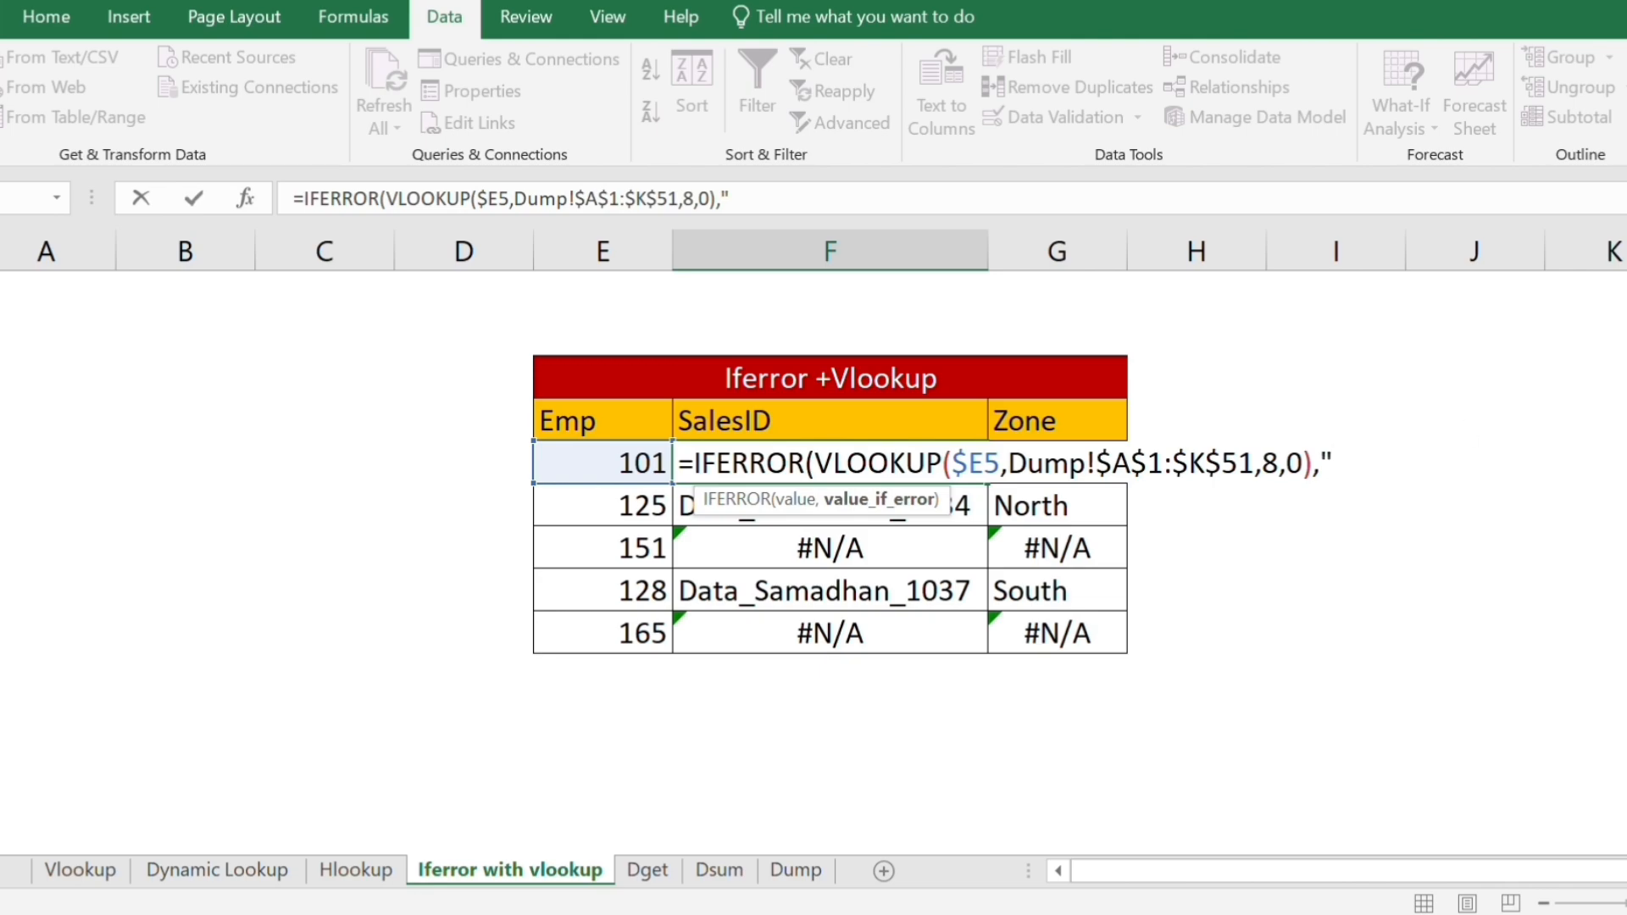
text(Not Found)
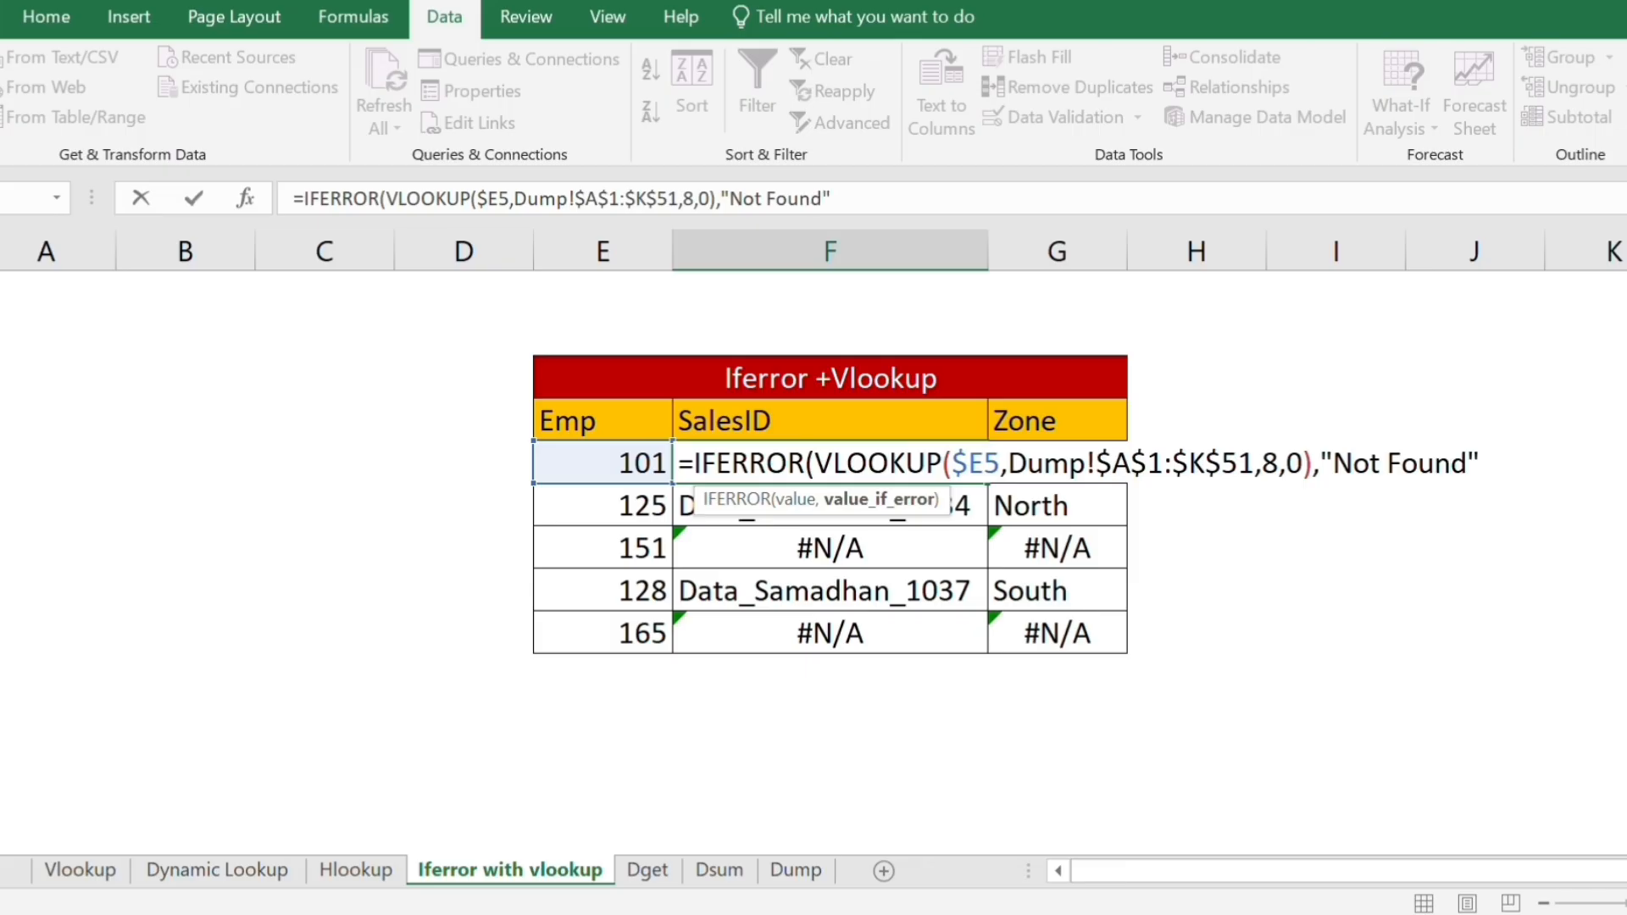
text("))
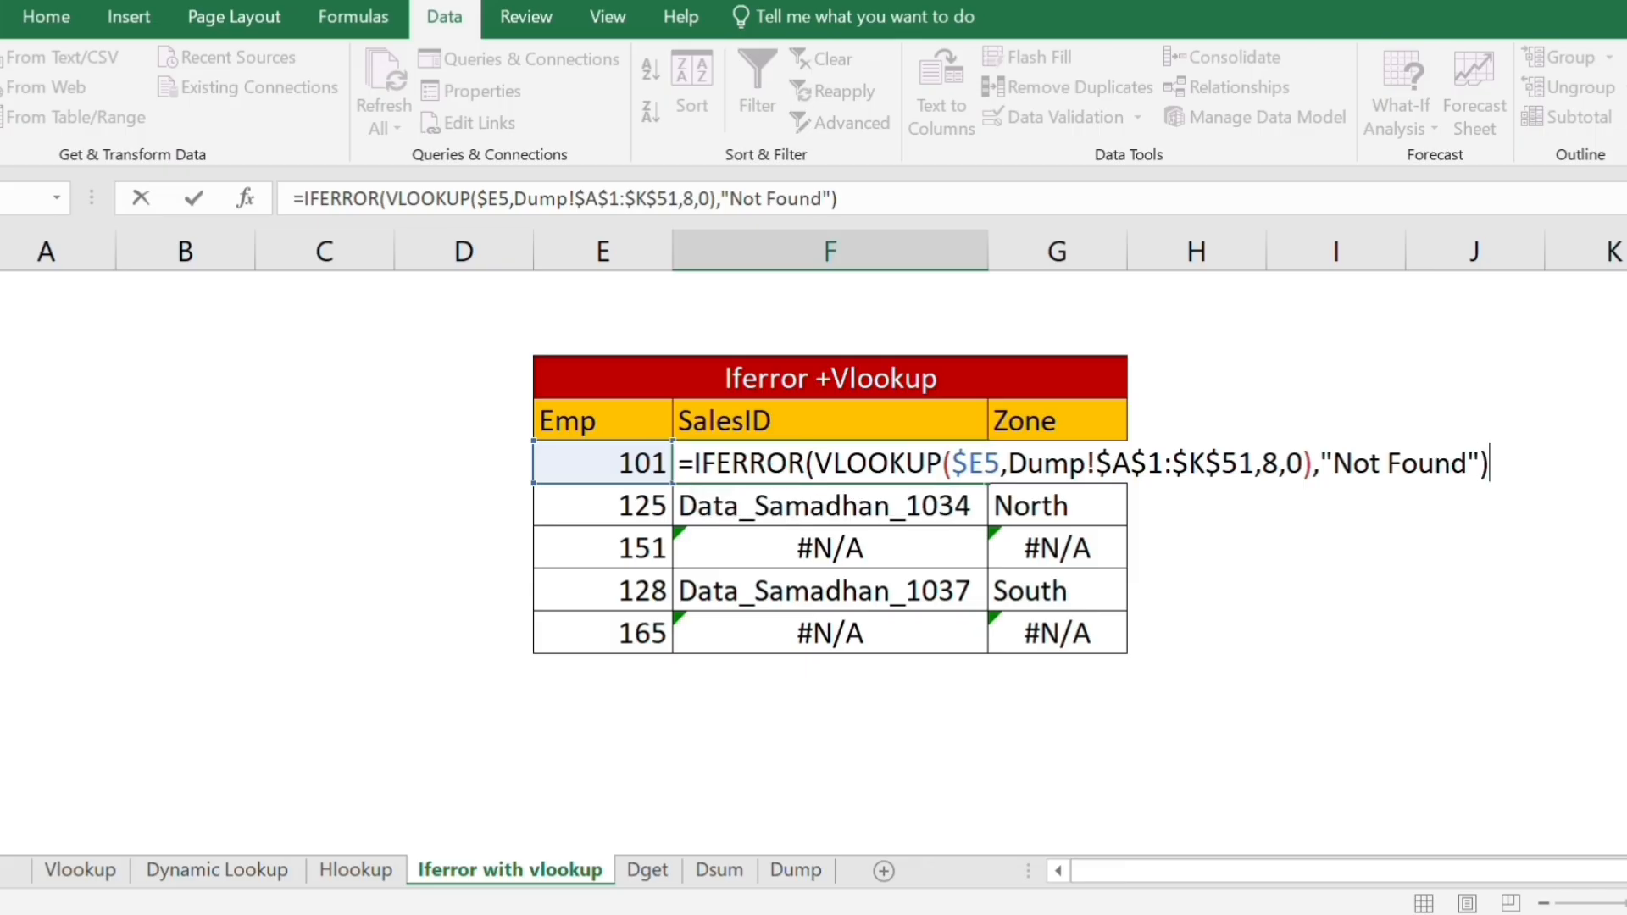
key(Return)
Fill the IFERROR formula from F5 down the SalesID column through F9.
key(Up)
key(shift+Down)
key(shift+Down)
key(shift+Down)
key(shift+Down)
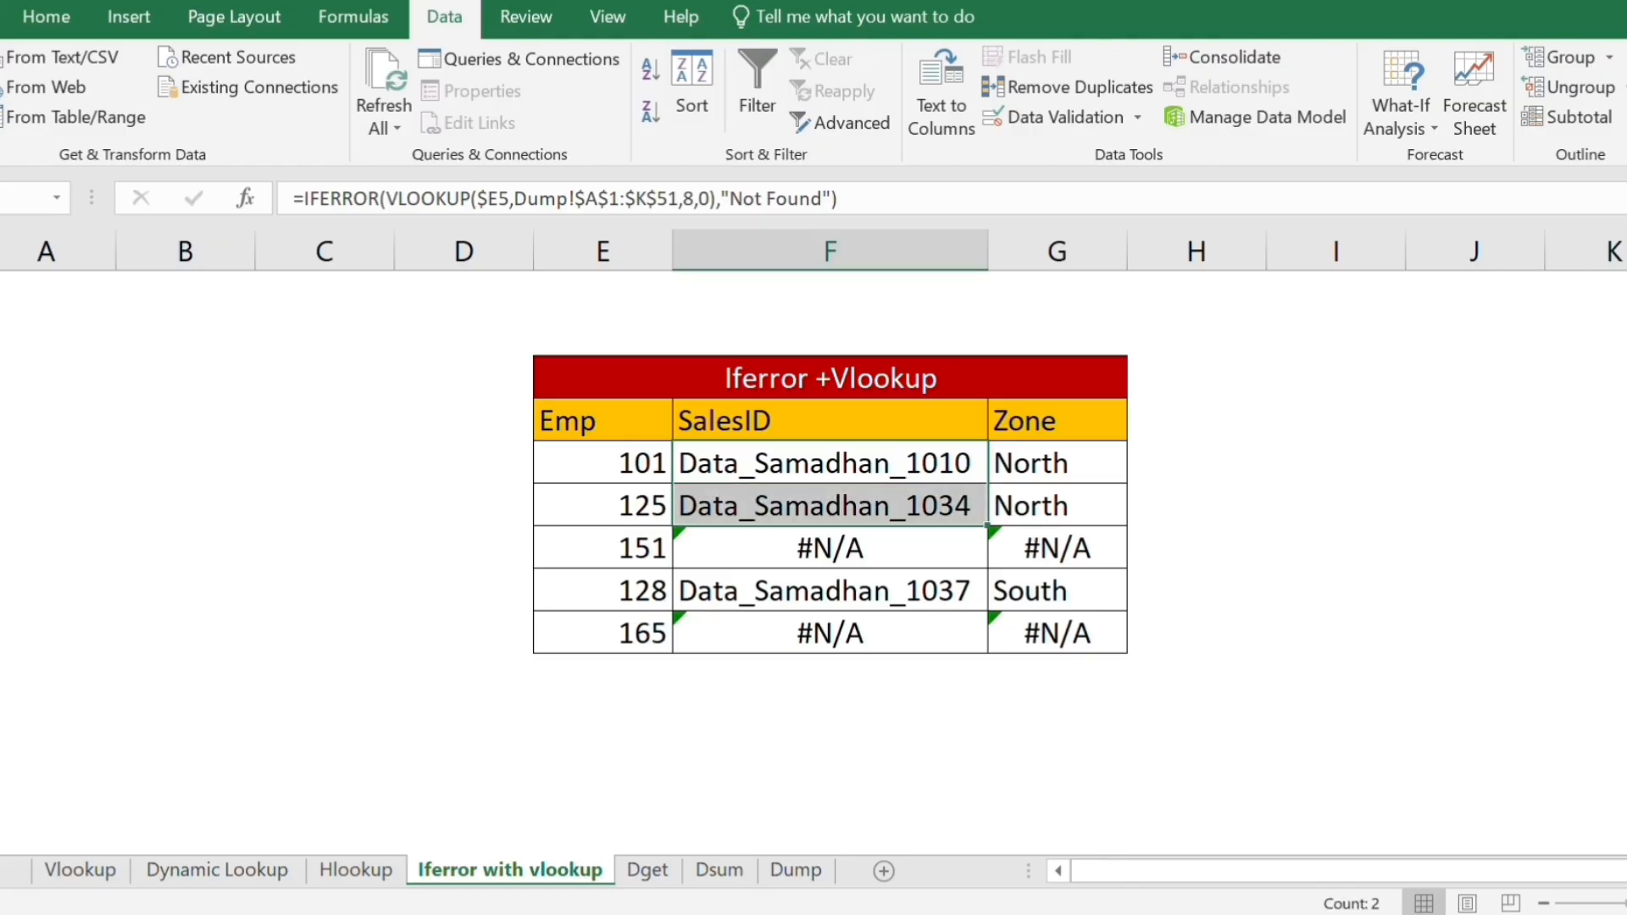
key(shift+Right)
key(shift+Left)
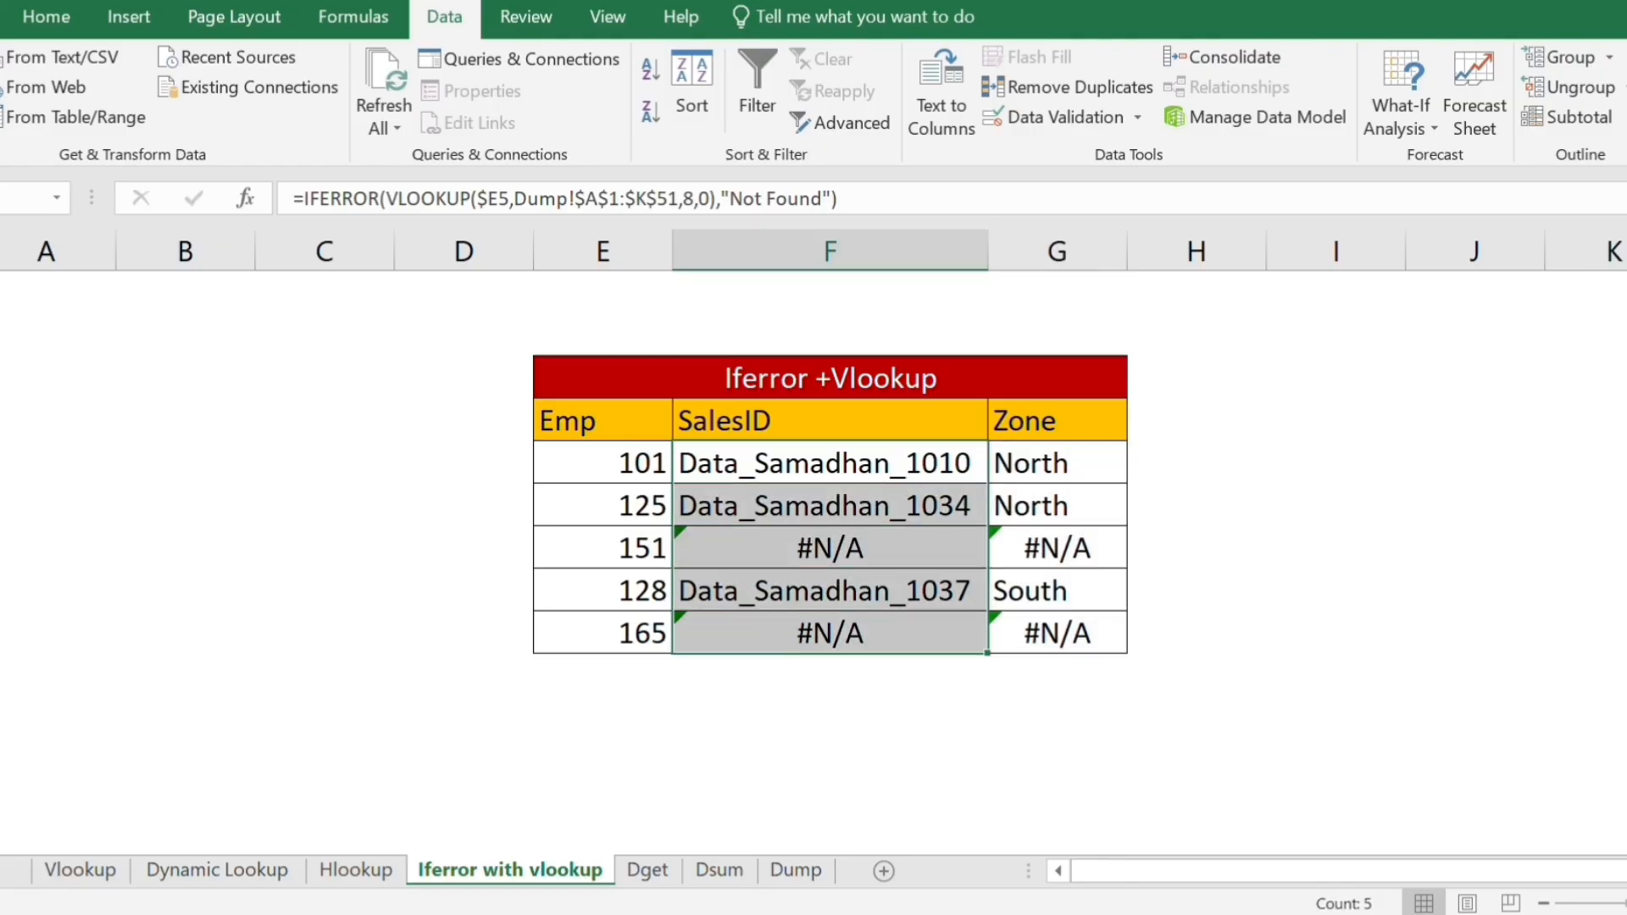
key(ctrl+d)
key(Up)
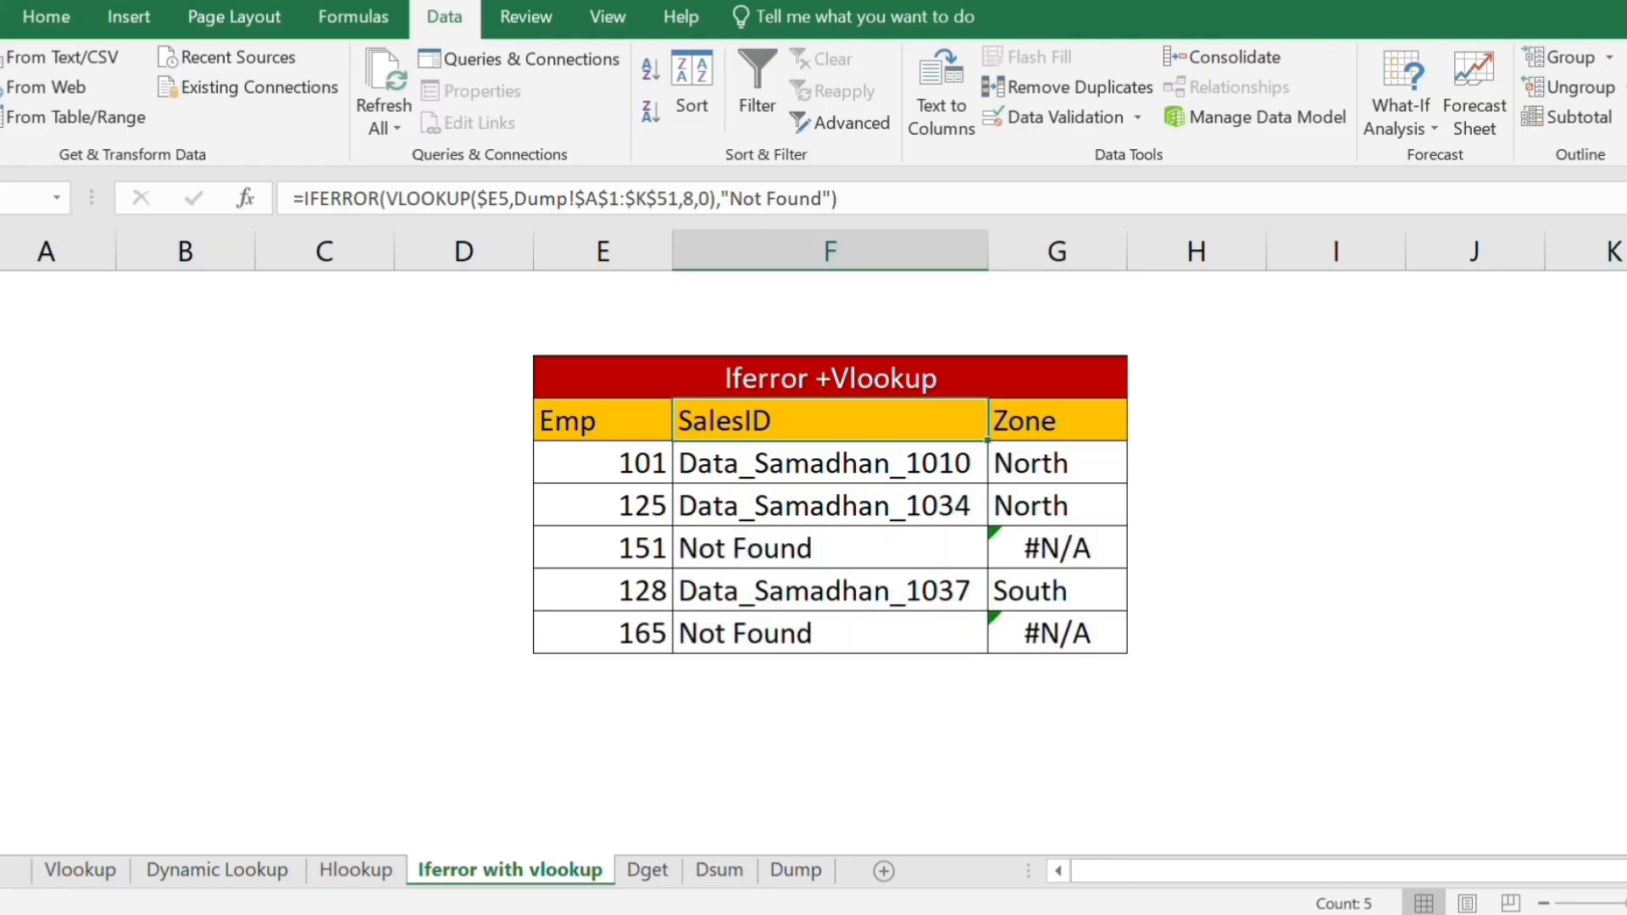
Copy the IFERROR formula from SalesID cell F5 into Zone cell G5.
key(Down)
key(ctrl+c)
key(Right)
key(ctrl+v)
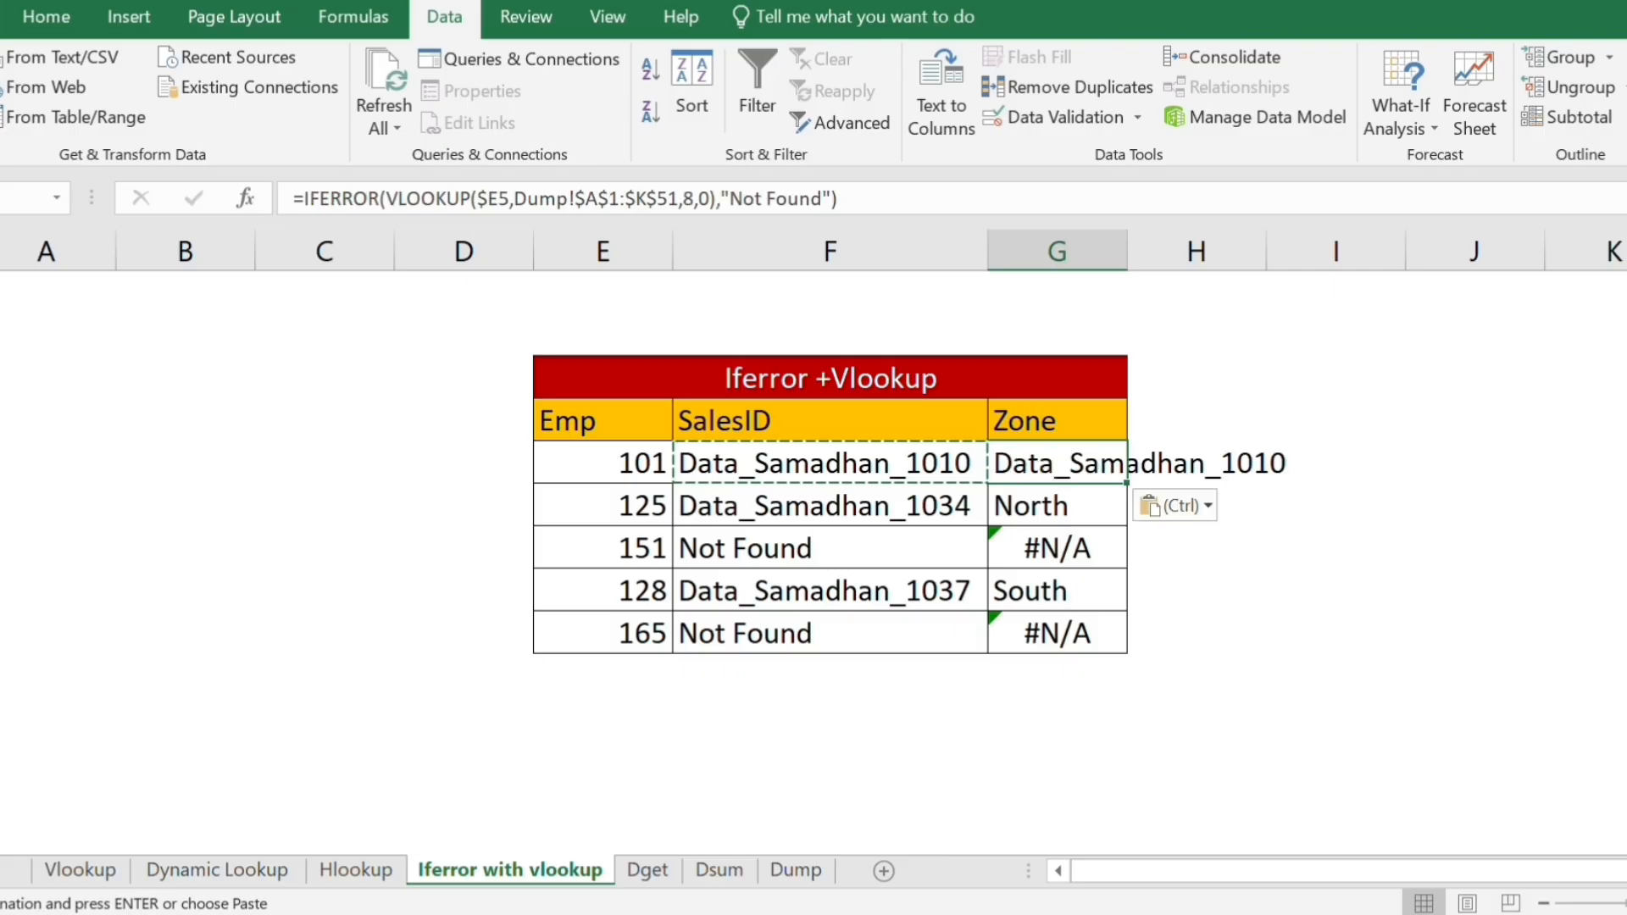
key(F2)
key(Left)
key(Left)
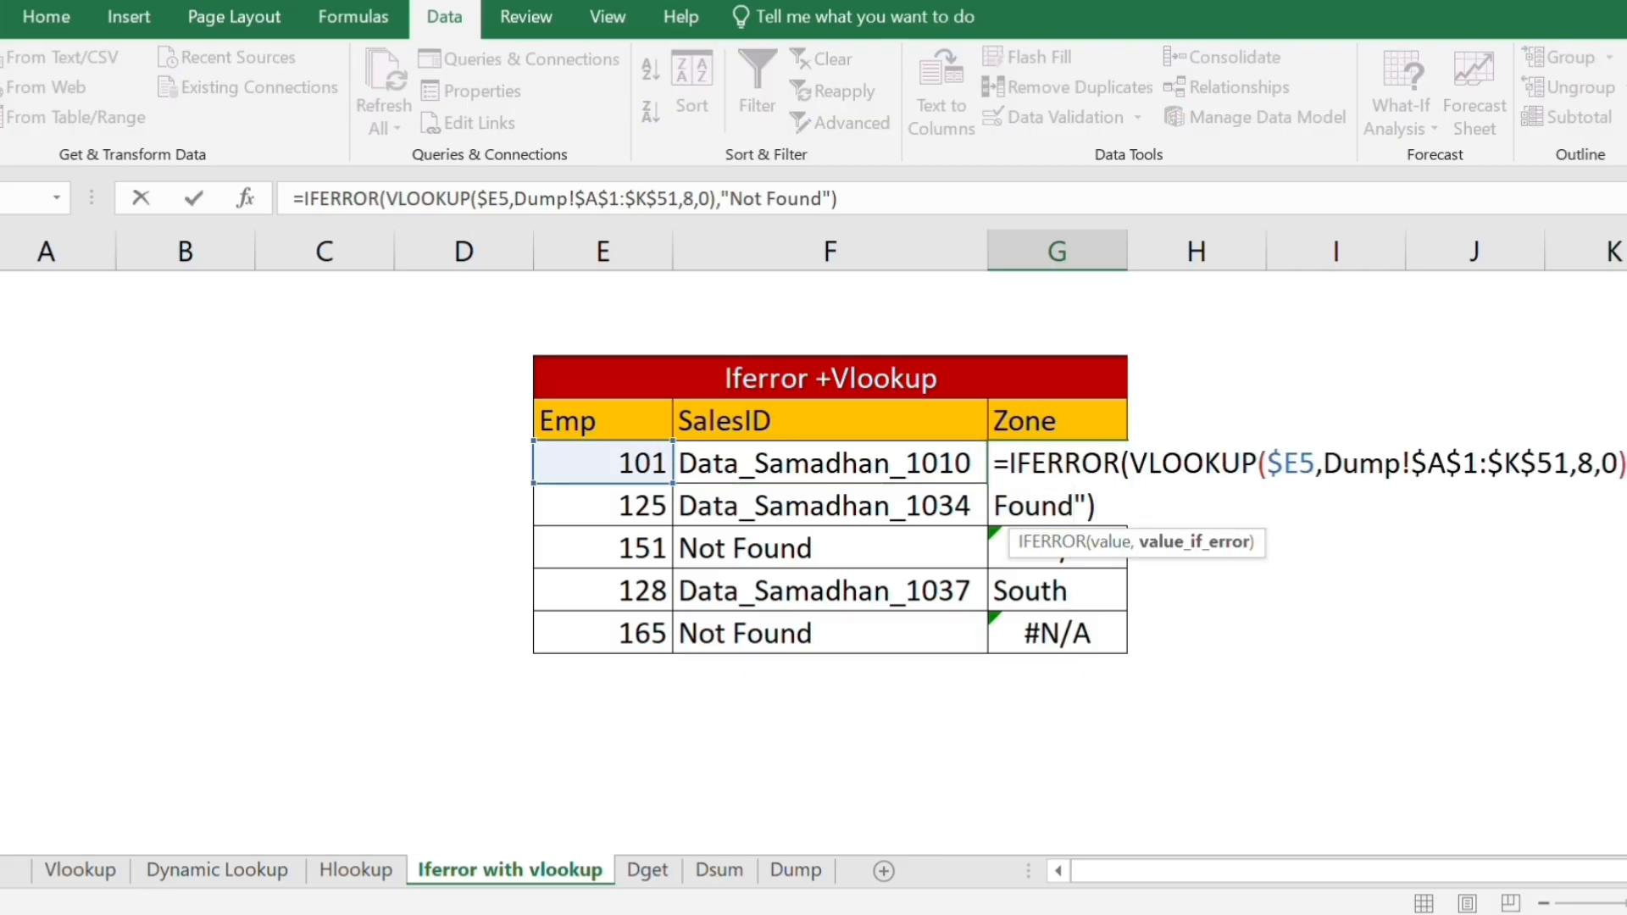
key(Escape)
key(Down)
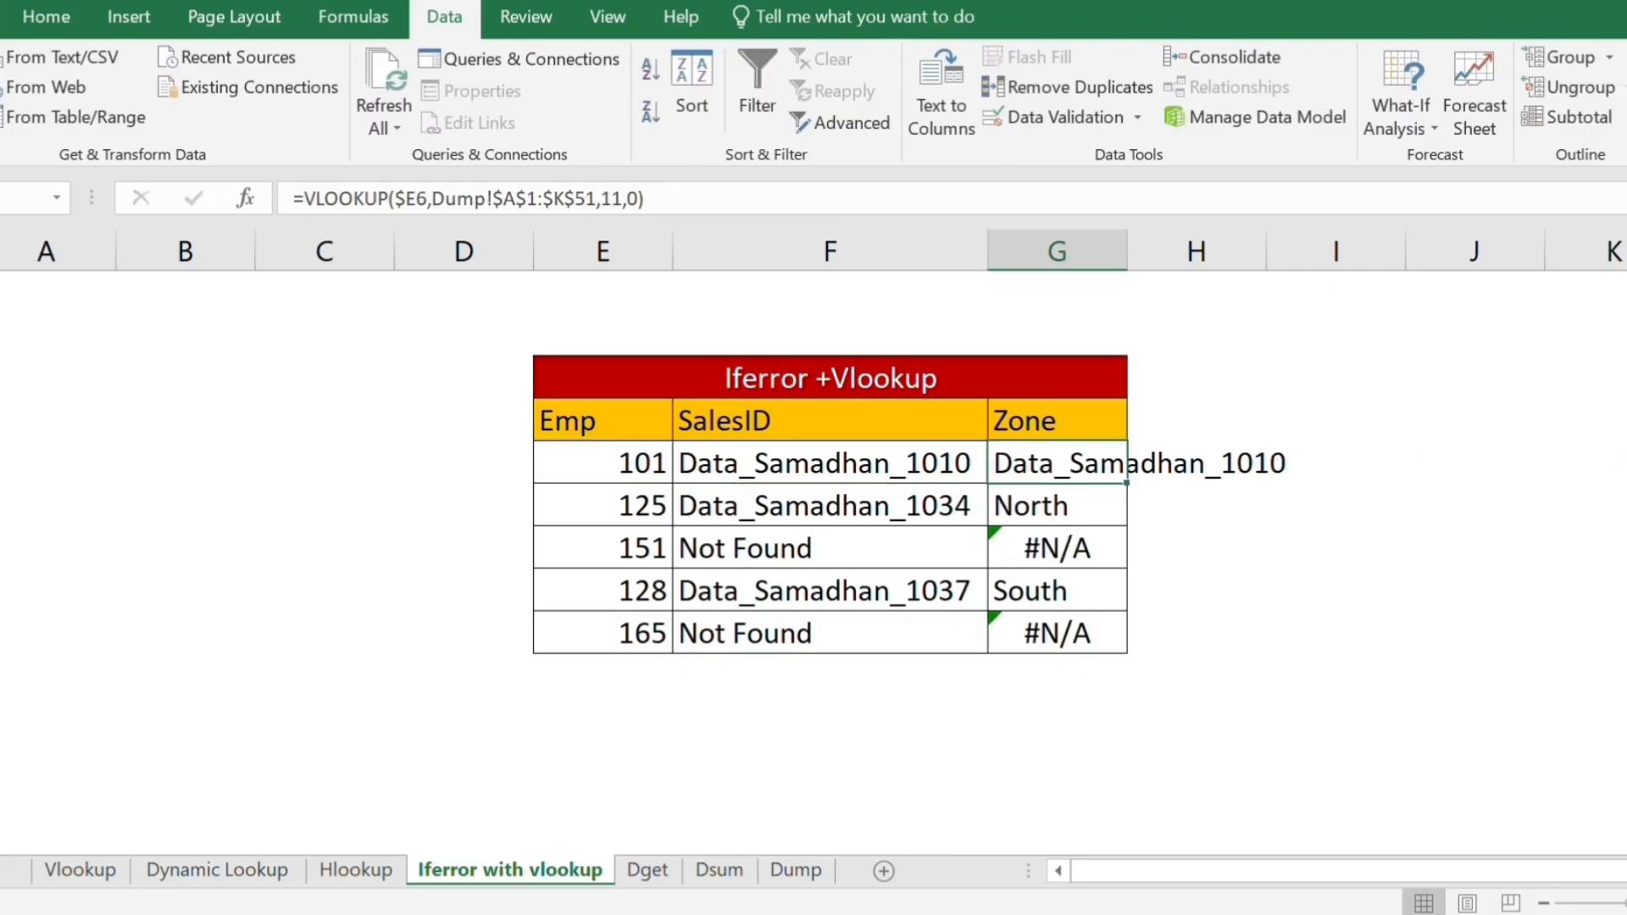
Set the VLOOKUP column index in the Zone formula of cell G5 to 11.
key(F2)
key(Left)
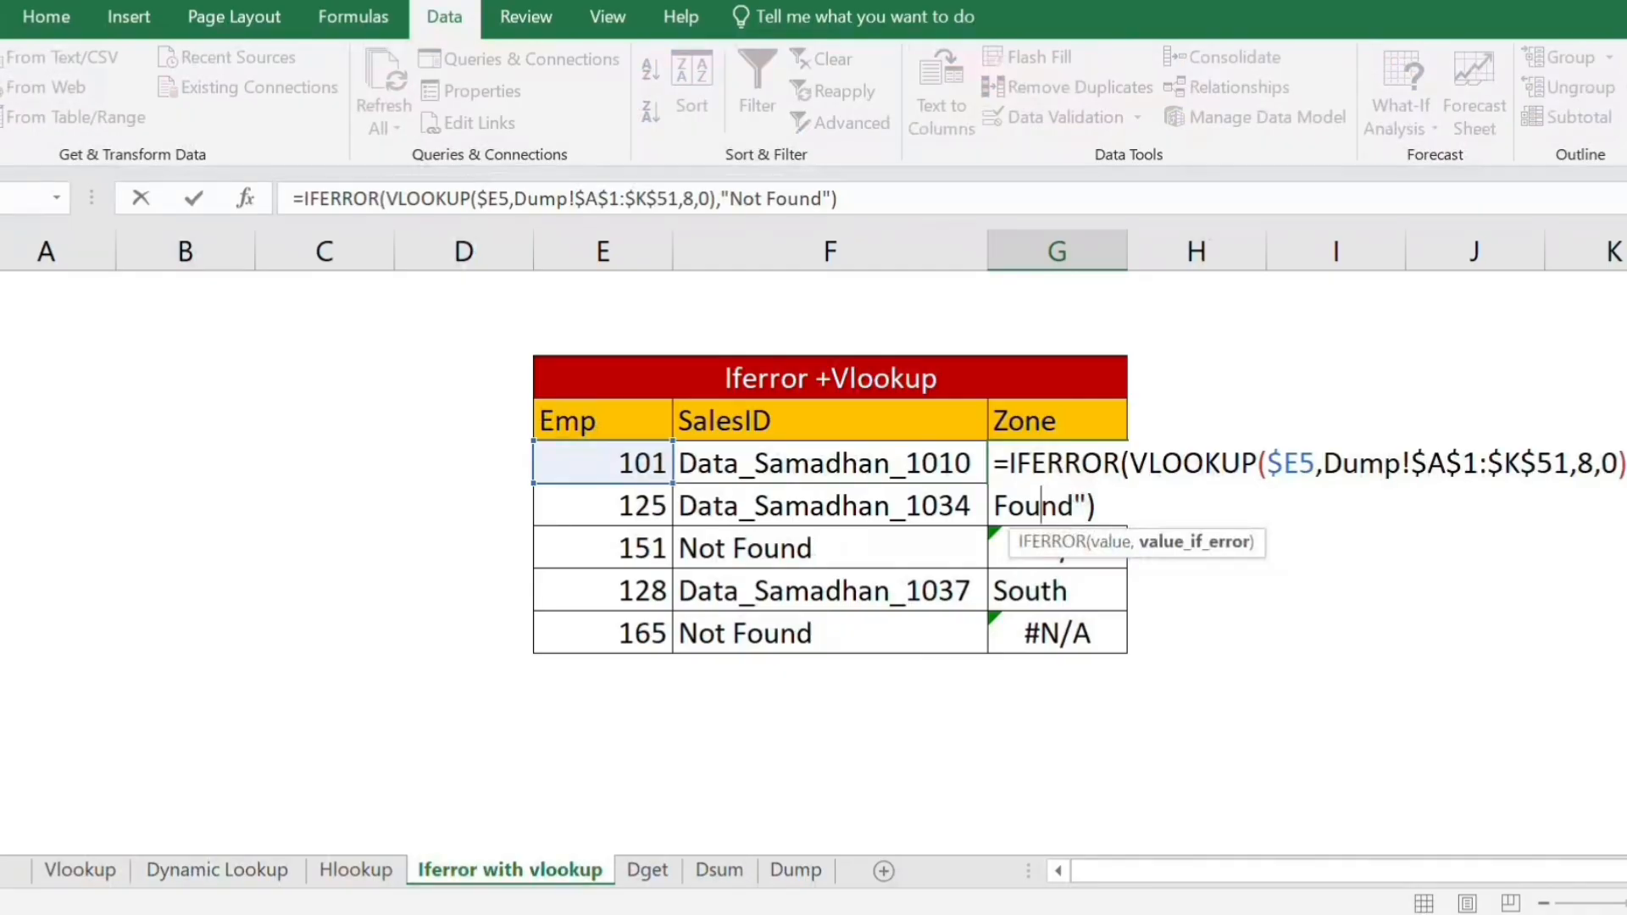
click(1596, 464)
key(BackSpace)
text(11)
key(Return)
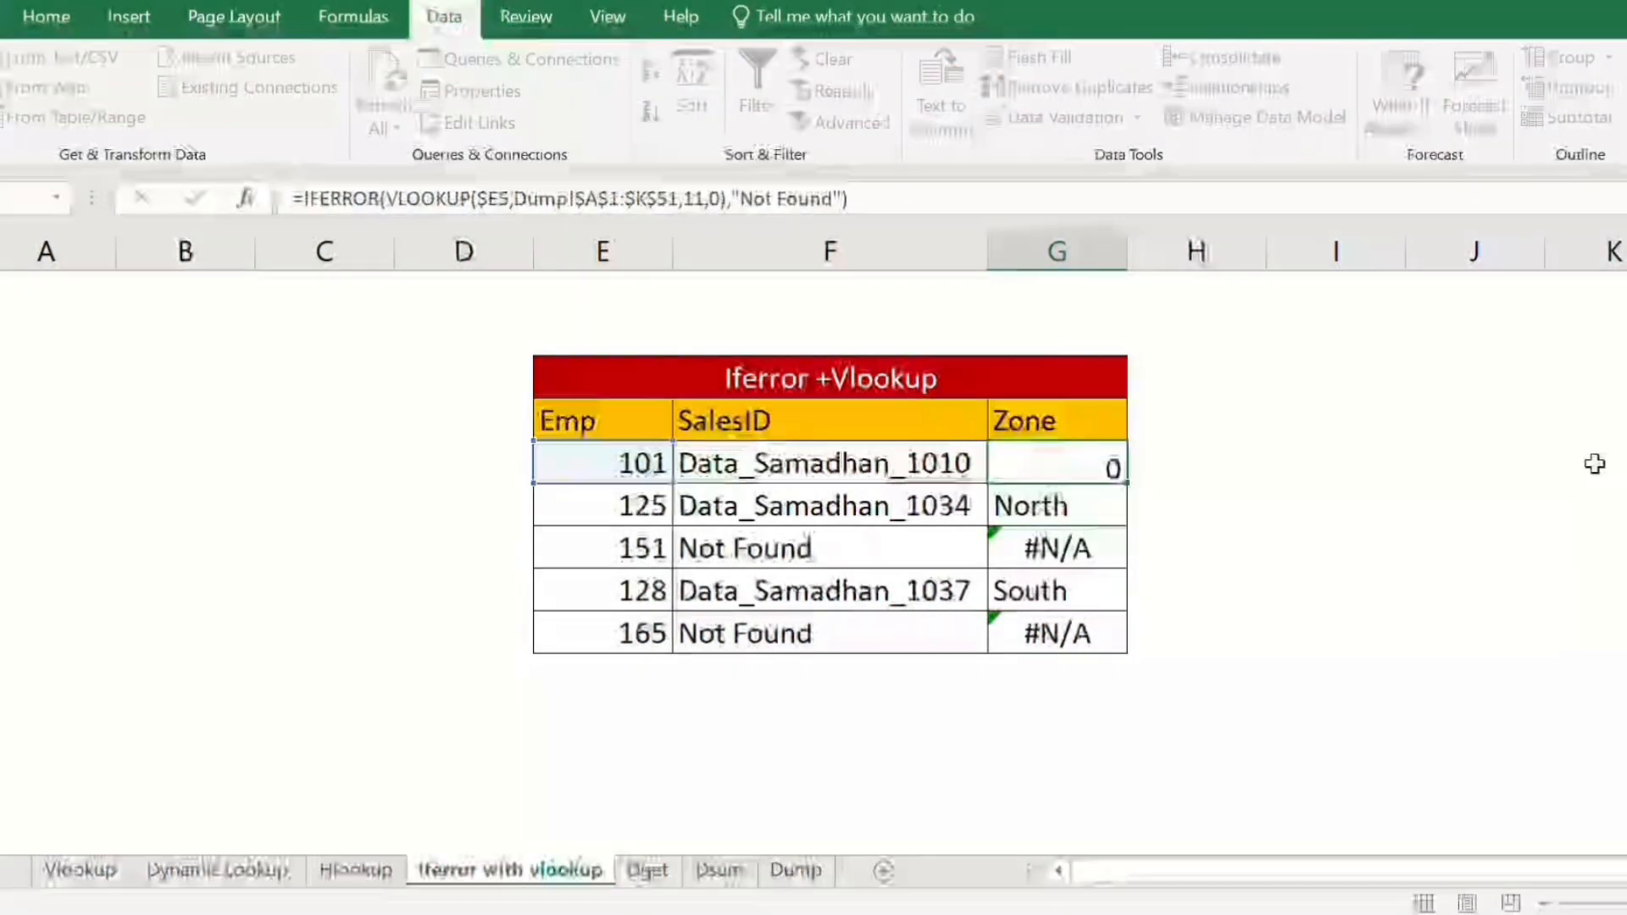
Fill the Zone formula from G5 down through G9.
key(shift+Down)
key(shift+Down)
key(shift+Down)
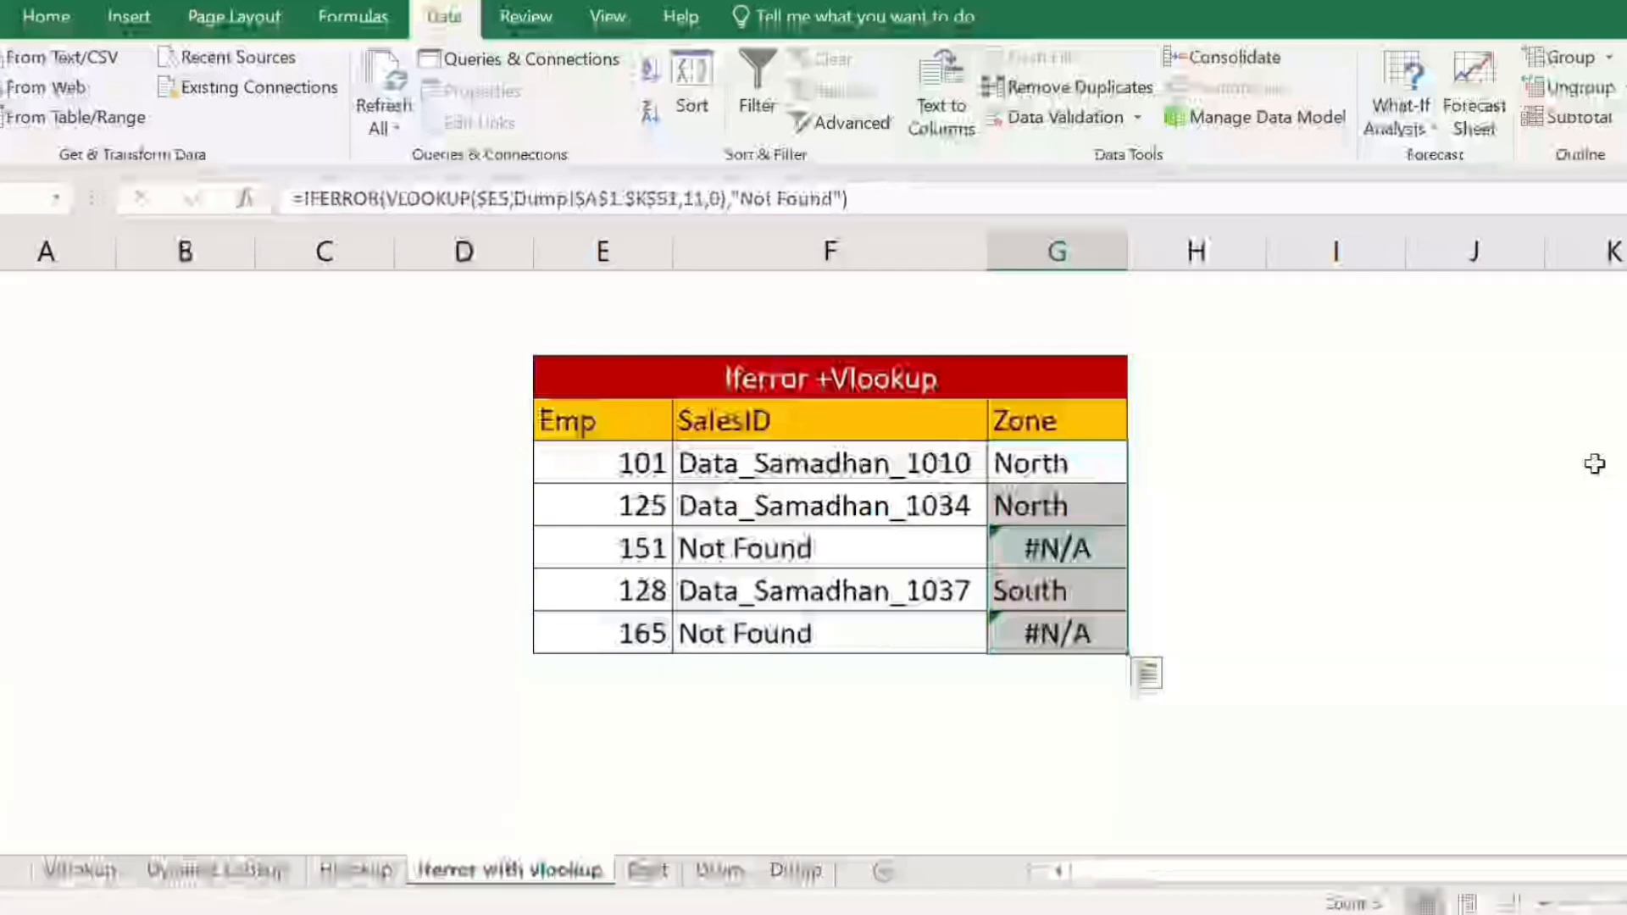
key(ctrl+d)
key(Down)
key(Down)
key(Left)
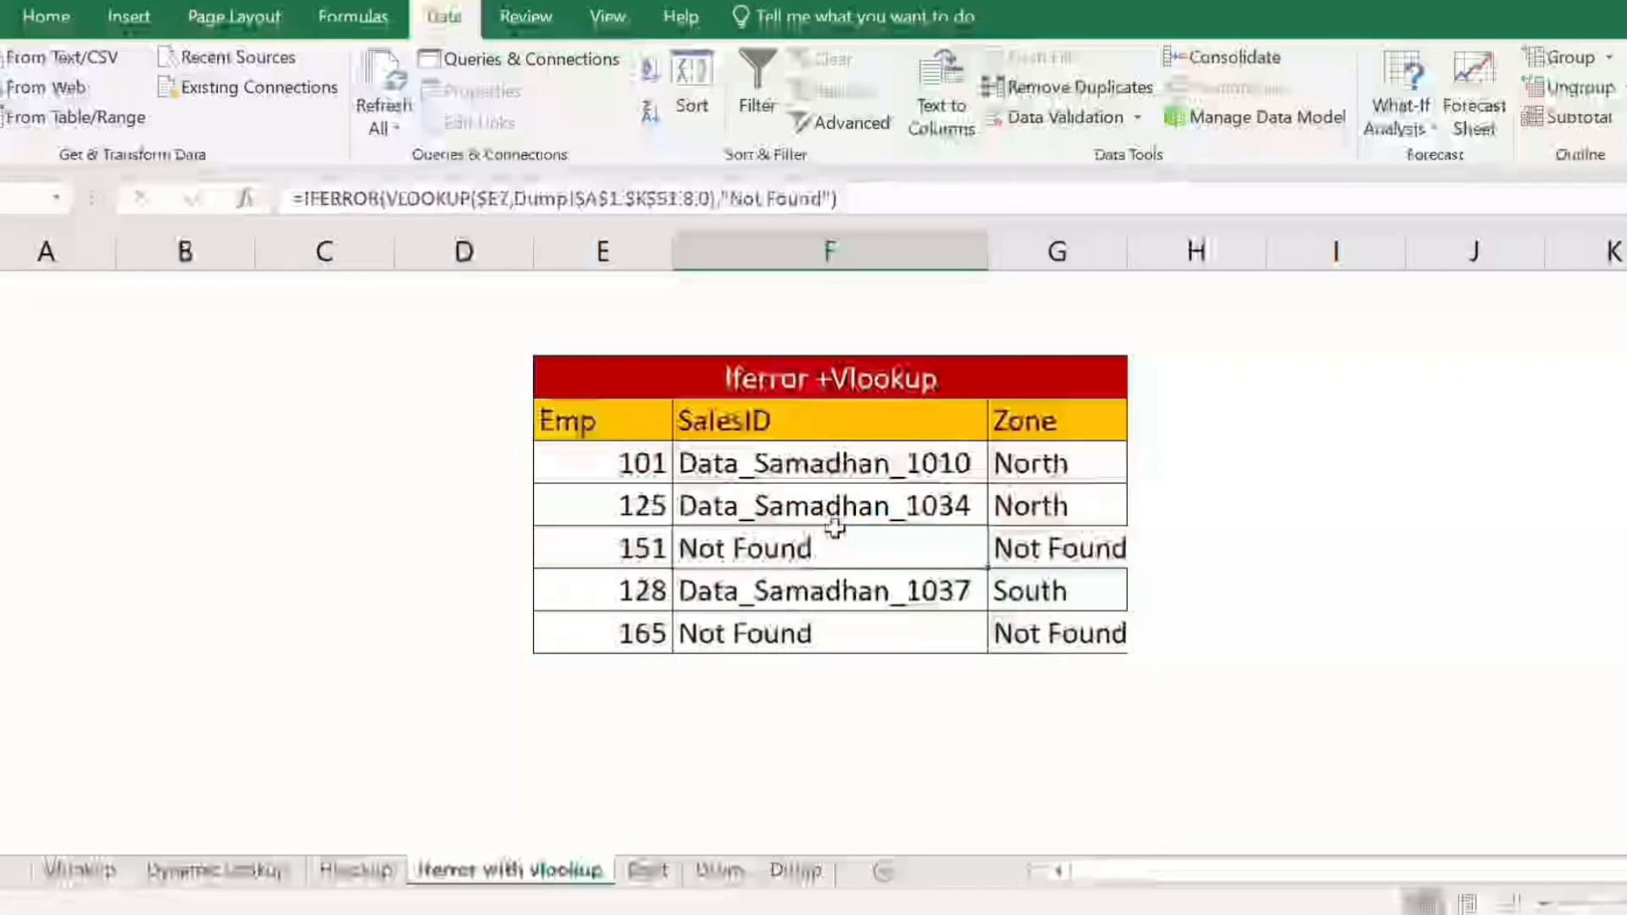
Widen column G slightly so the "Not Found" entries fit inside the Zone cells.
key(Right)
drag(1127, 247, 1136, 246)
click(1029, 628)
key(Left)
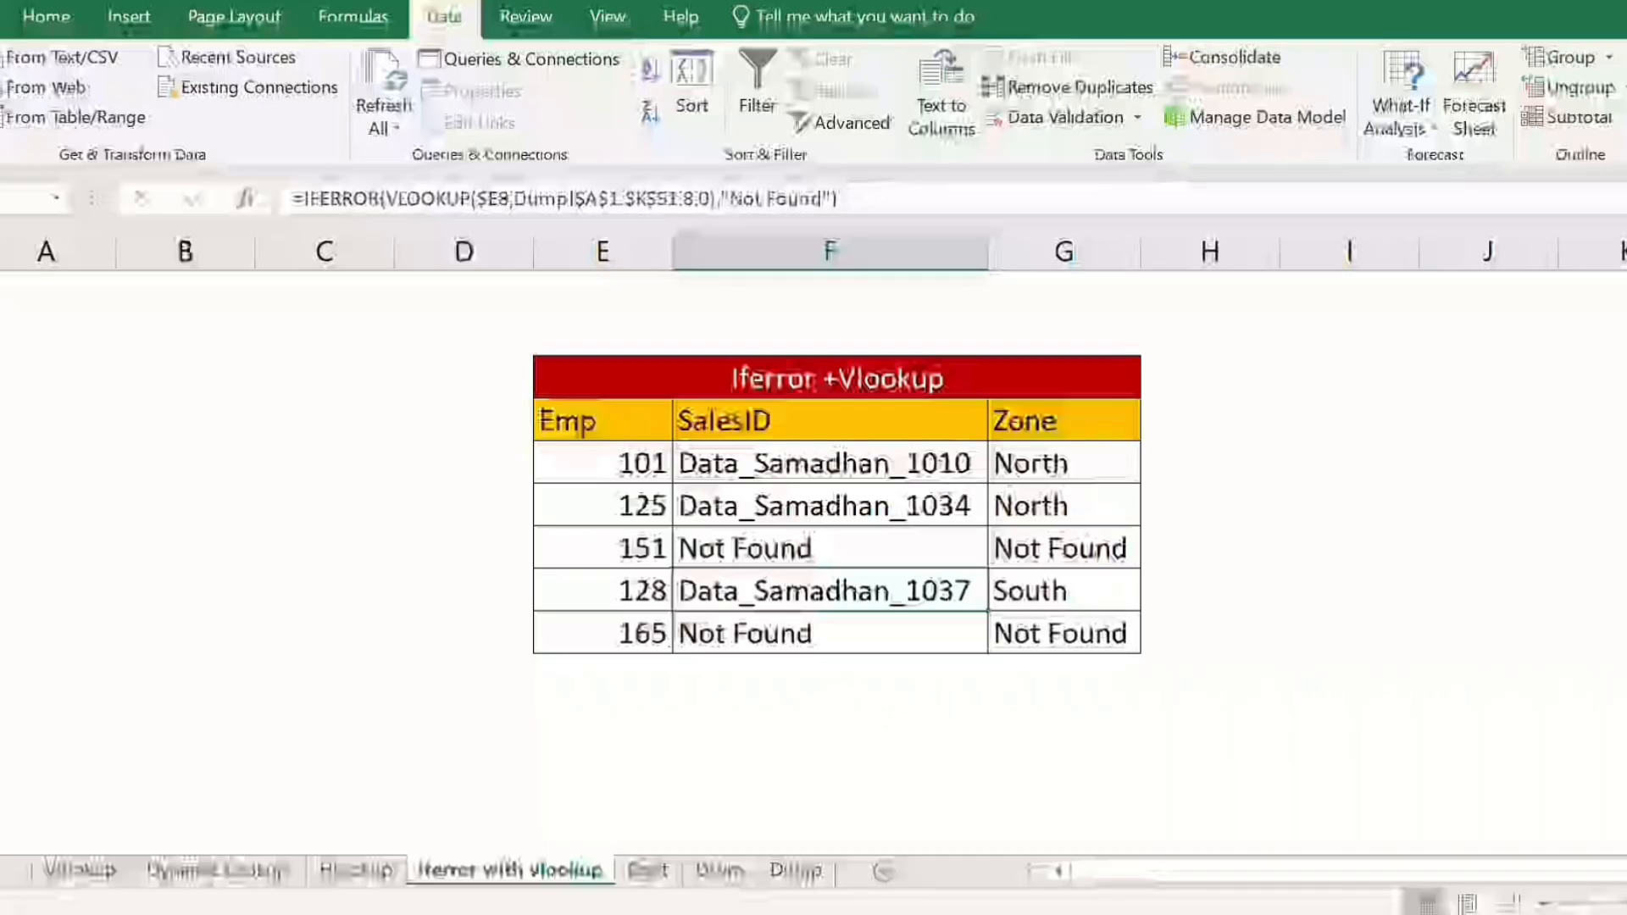
Start a DGET formula in SalesID cell E5 of the Dget sheet.
click(648, 871)
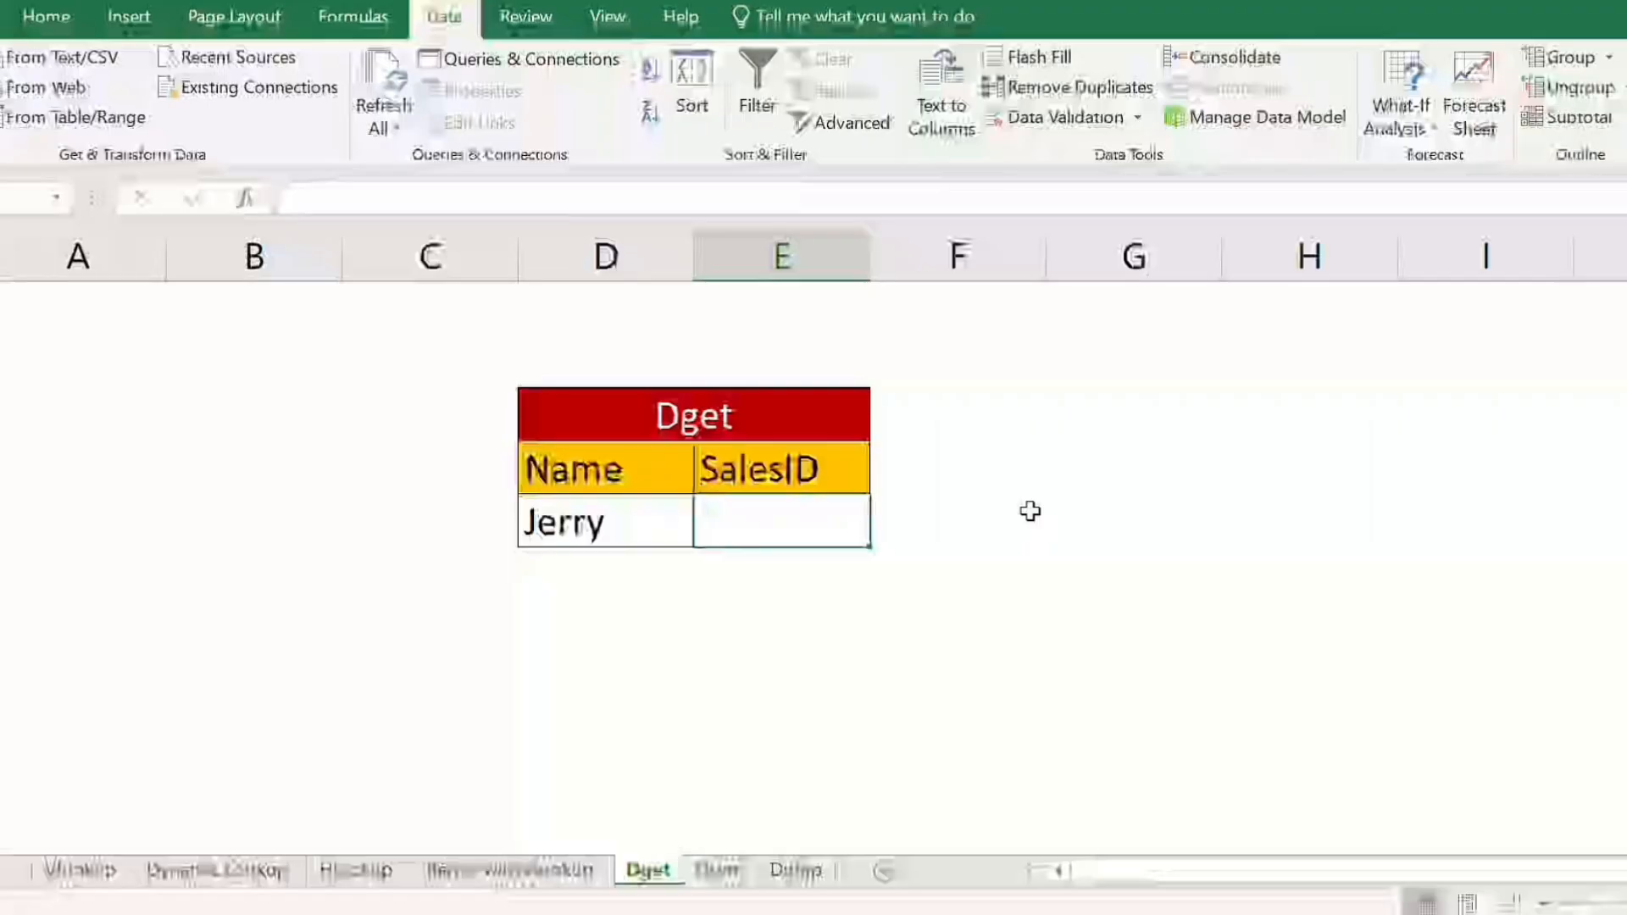
text(=)
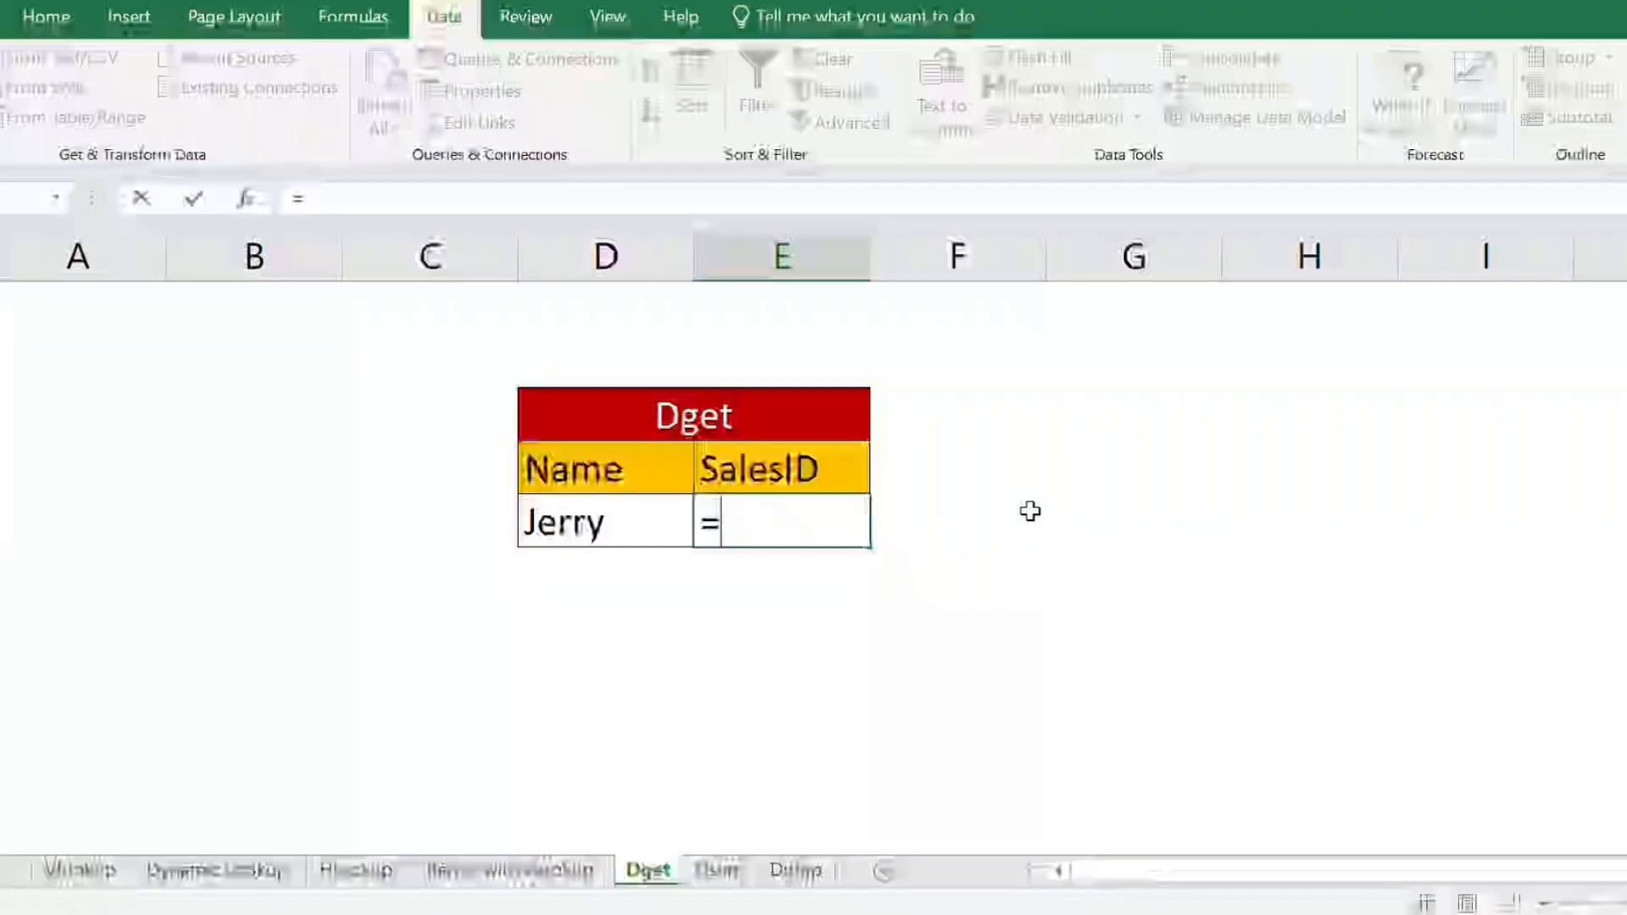
text(dge)
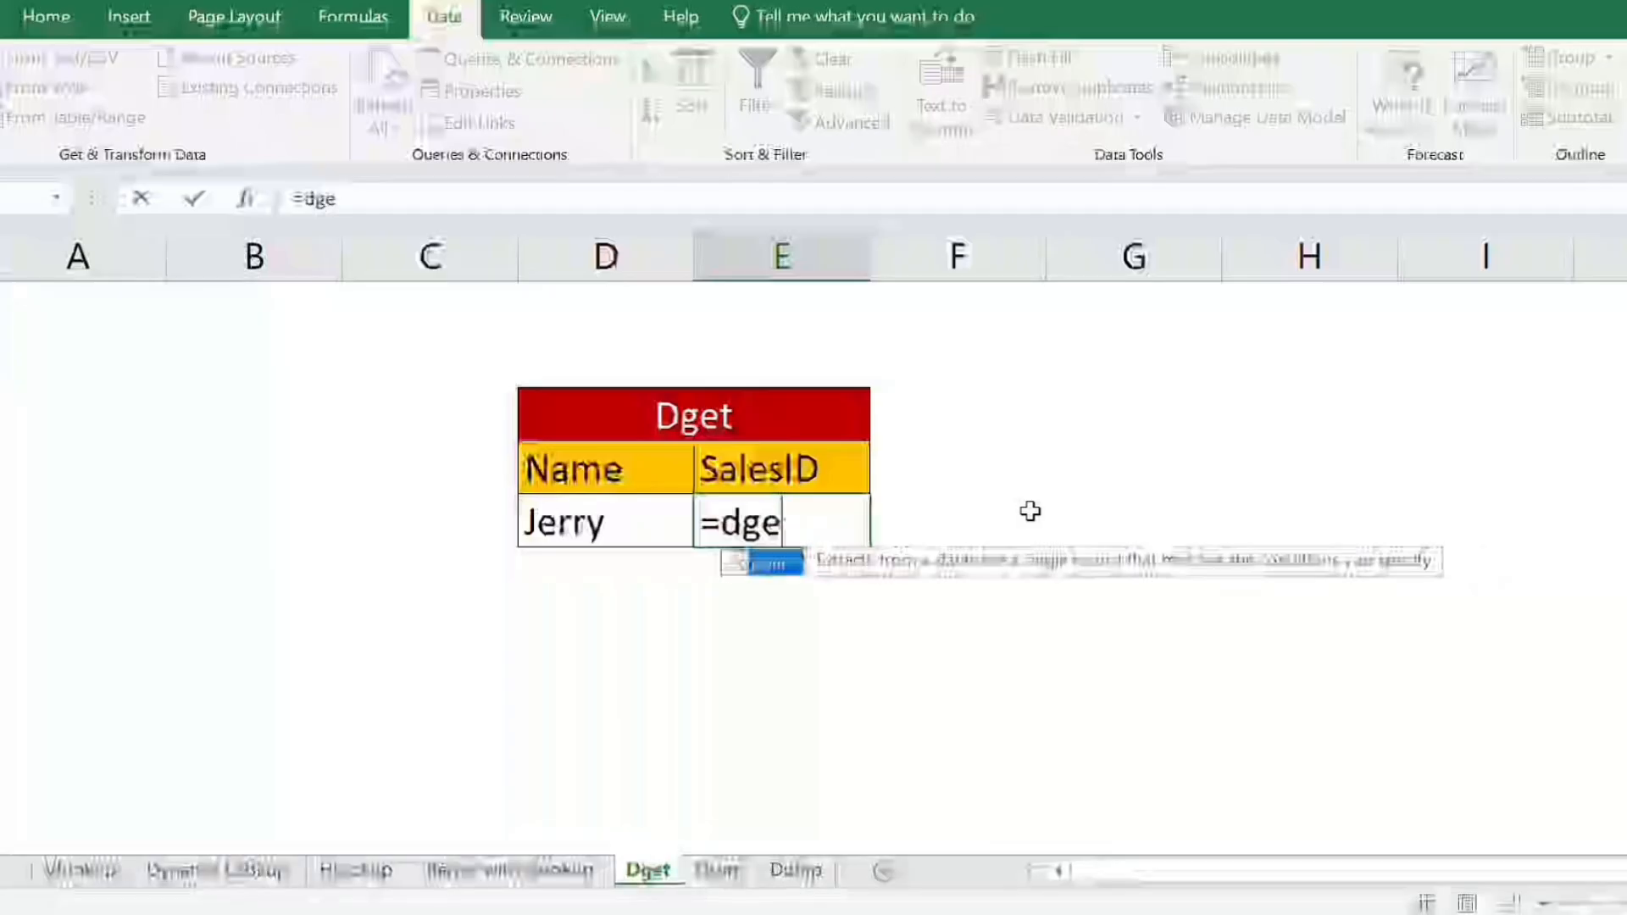
key(Tab)
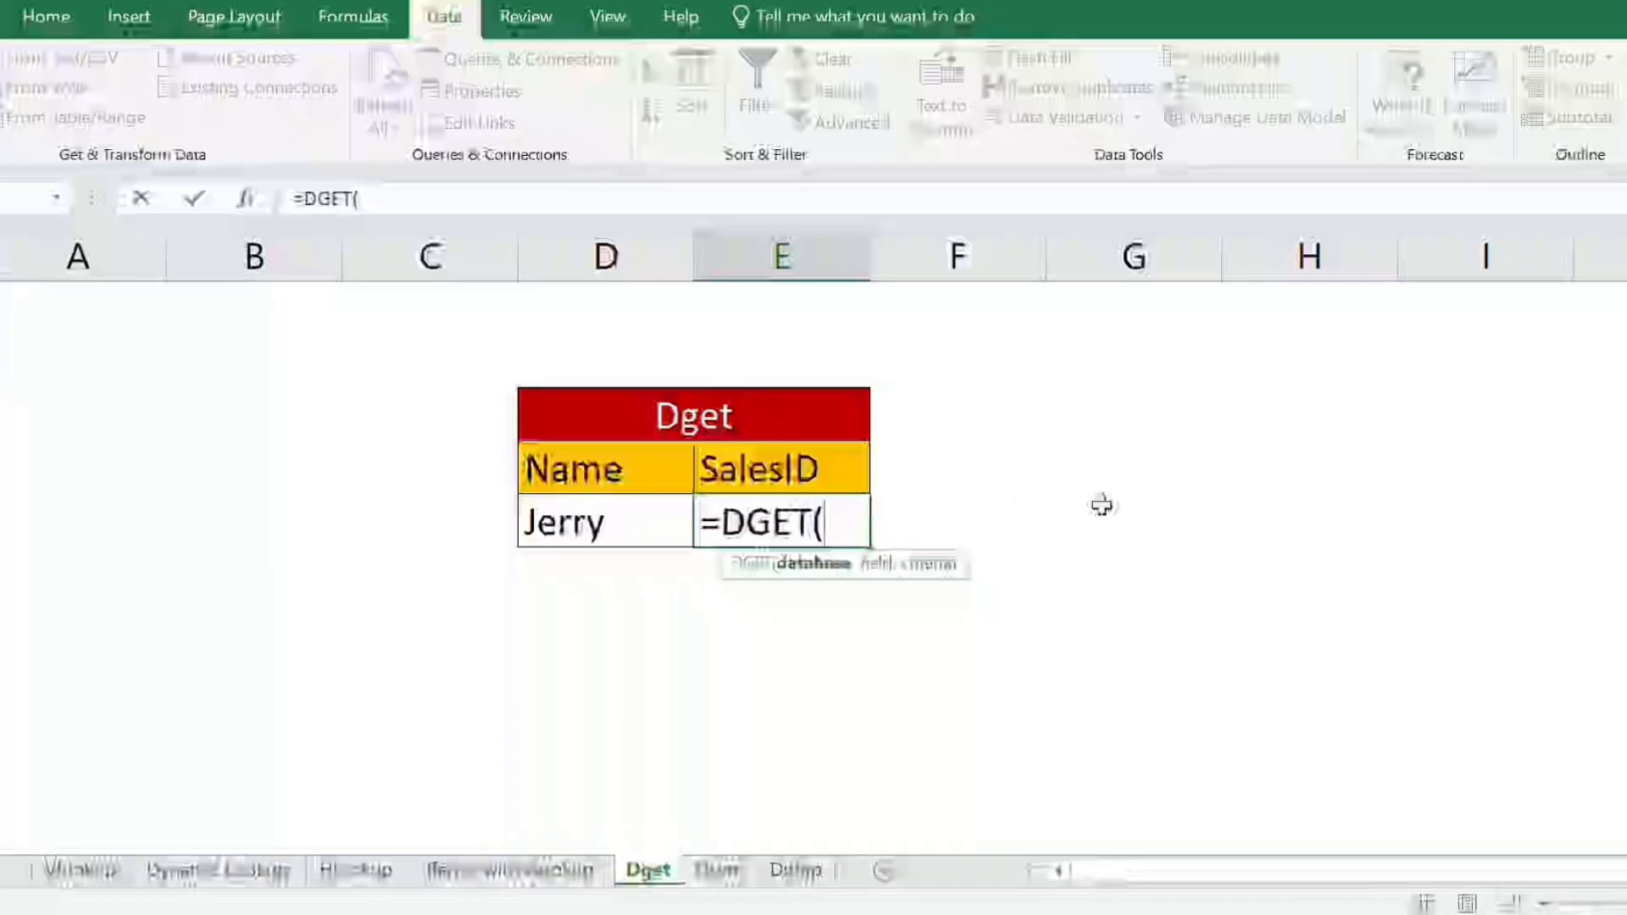
Set the DGET database argument to the absolute range Dump!$A$1:$K$51.
click(793, 871)
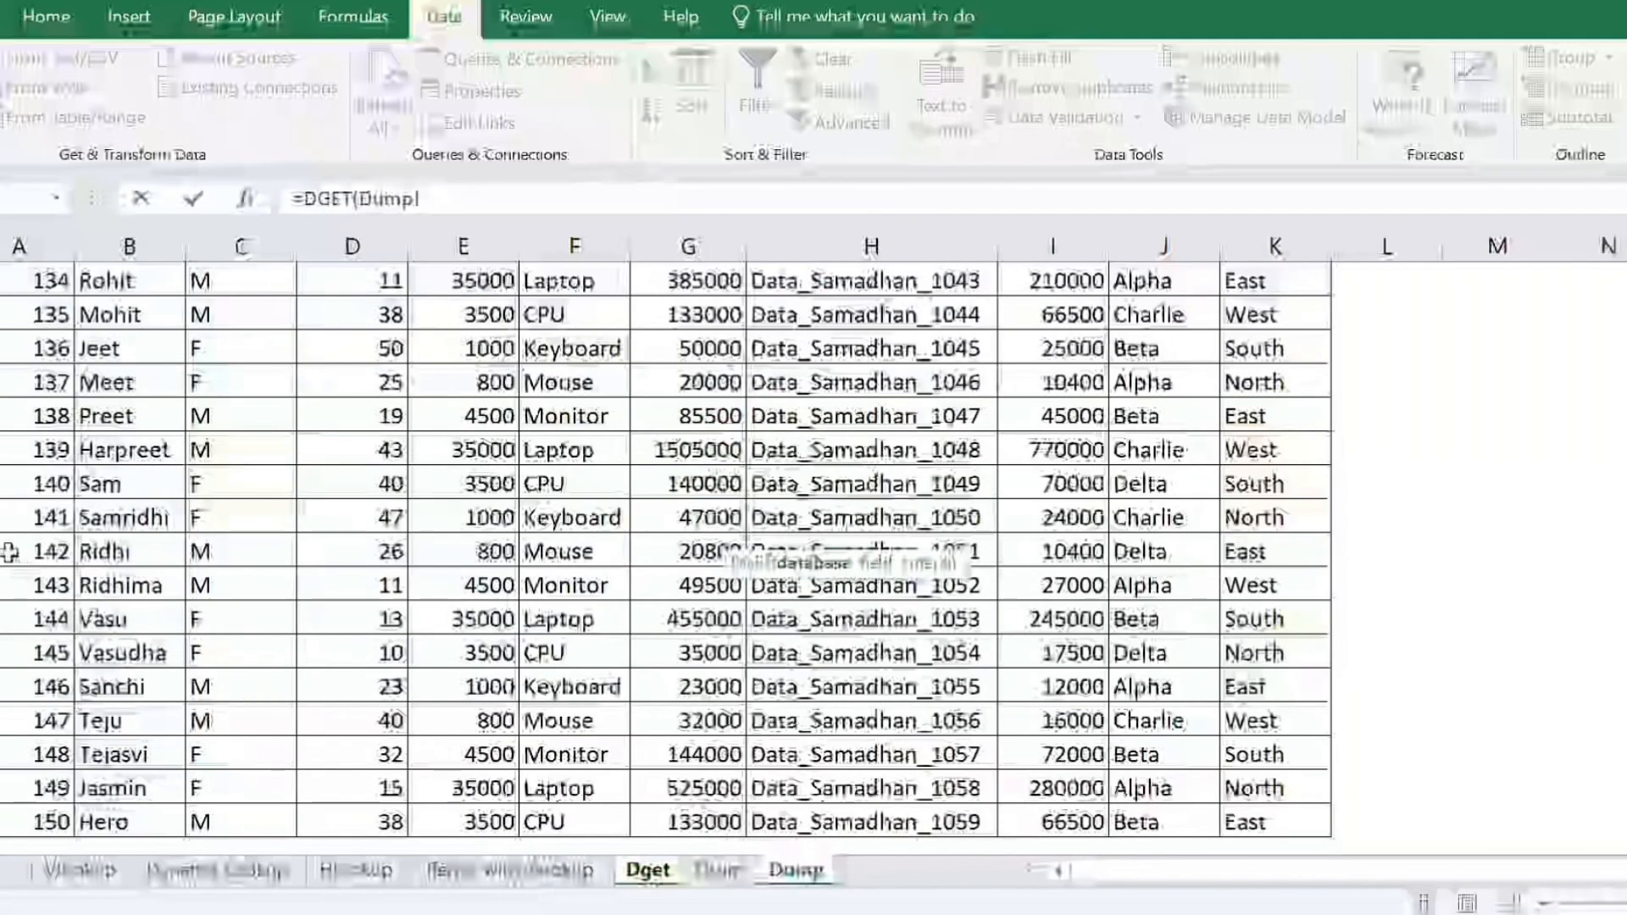
click(10, 549)
key(ctrl+Up)
key(ctrl+shift+Right)
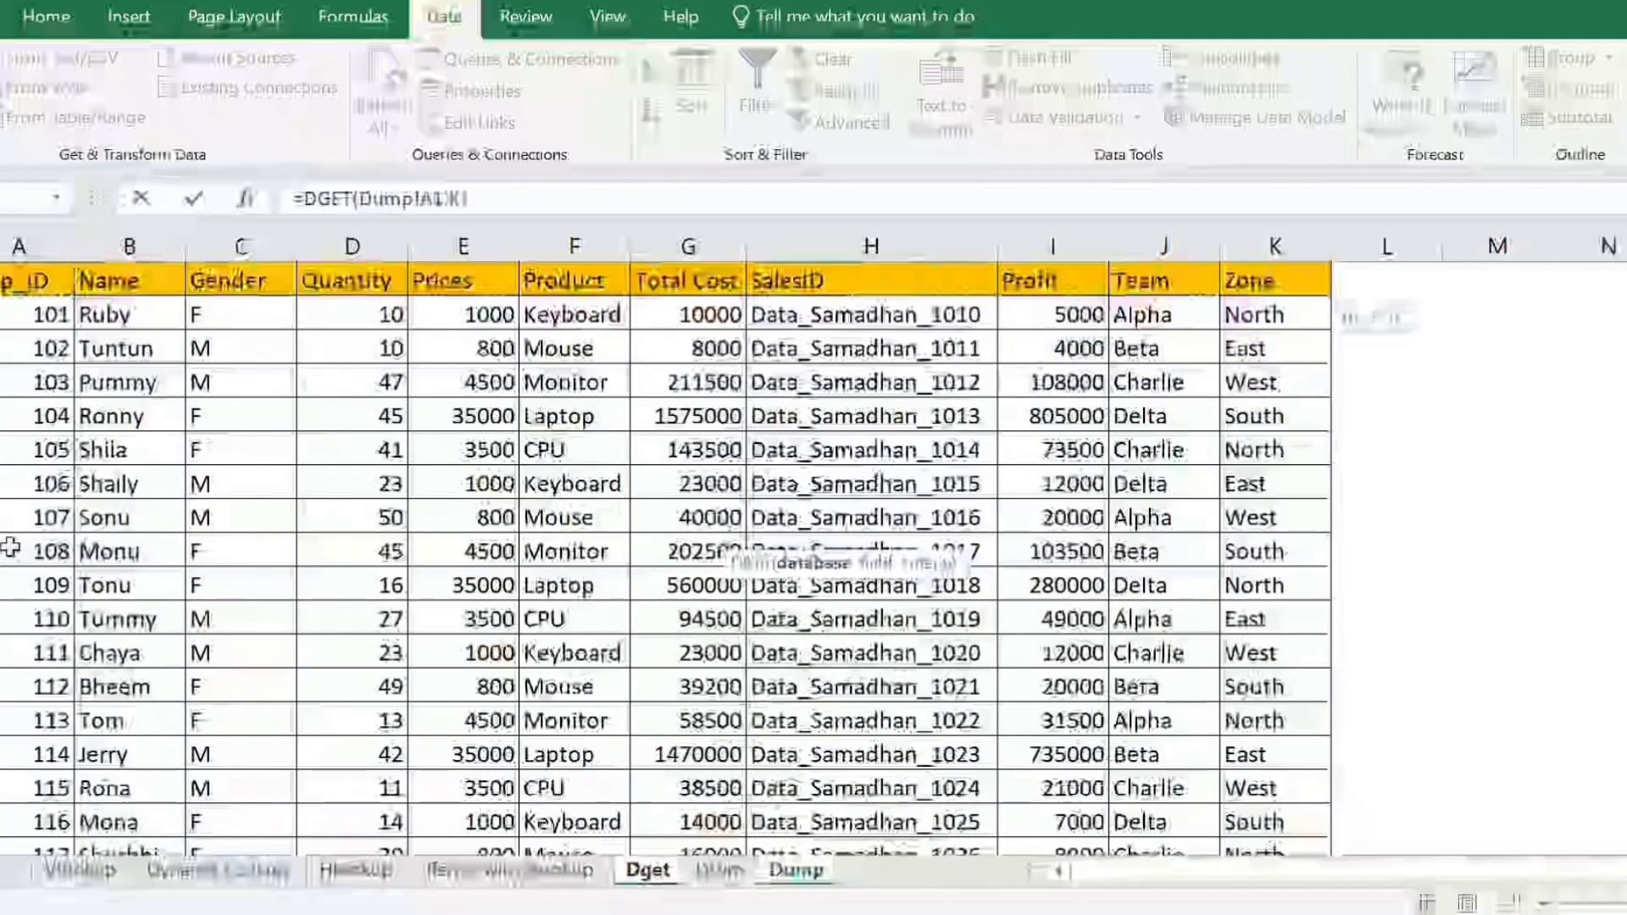
key(ctrl+shift+Down)
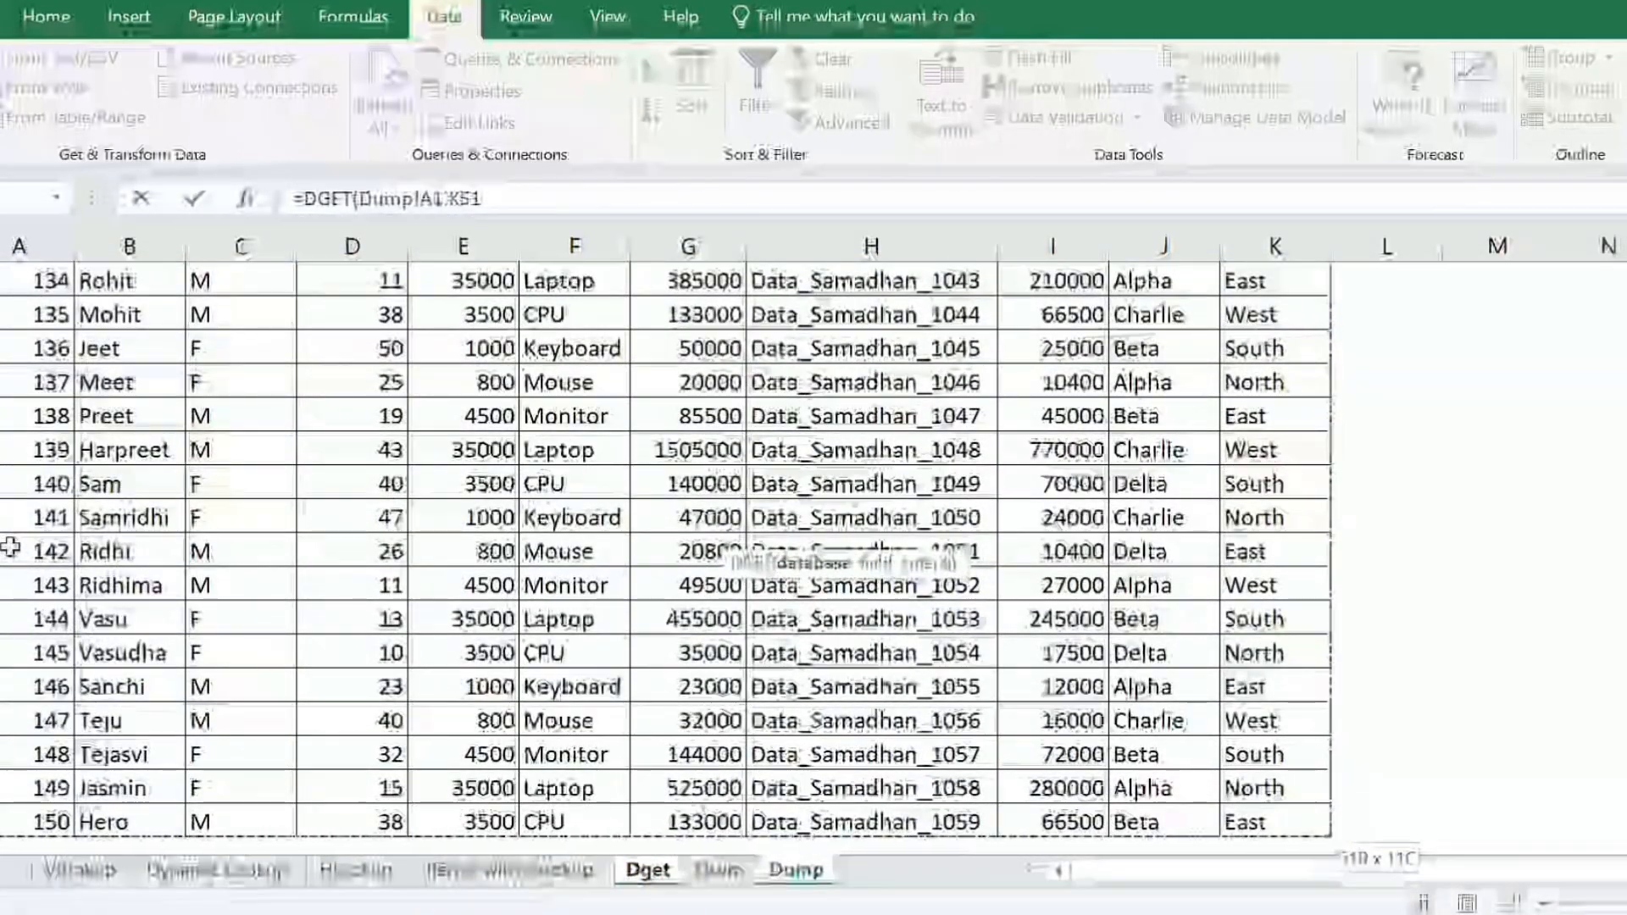
key(F4)
text(,)
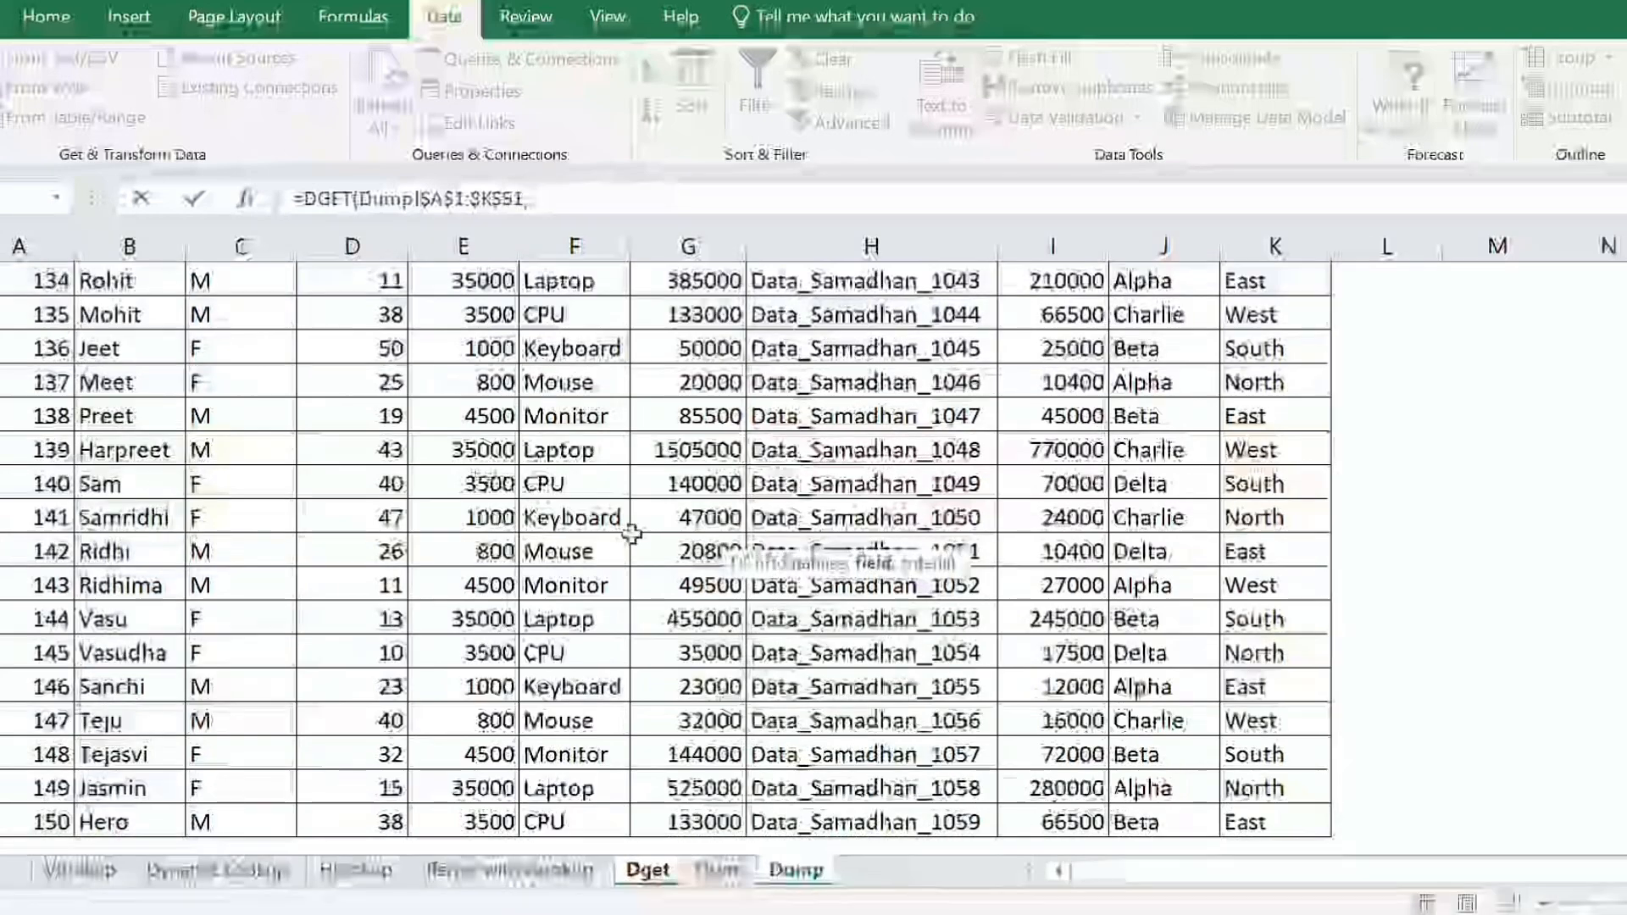
Complete the DGET formula in E5 with Dget!E4 as the field and Dget!D4:D5 as the criteria.
click(646, 873)
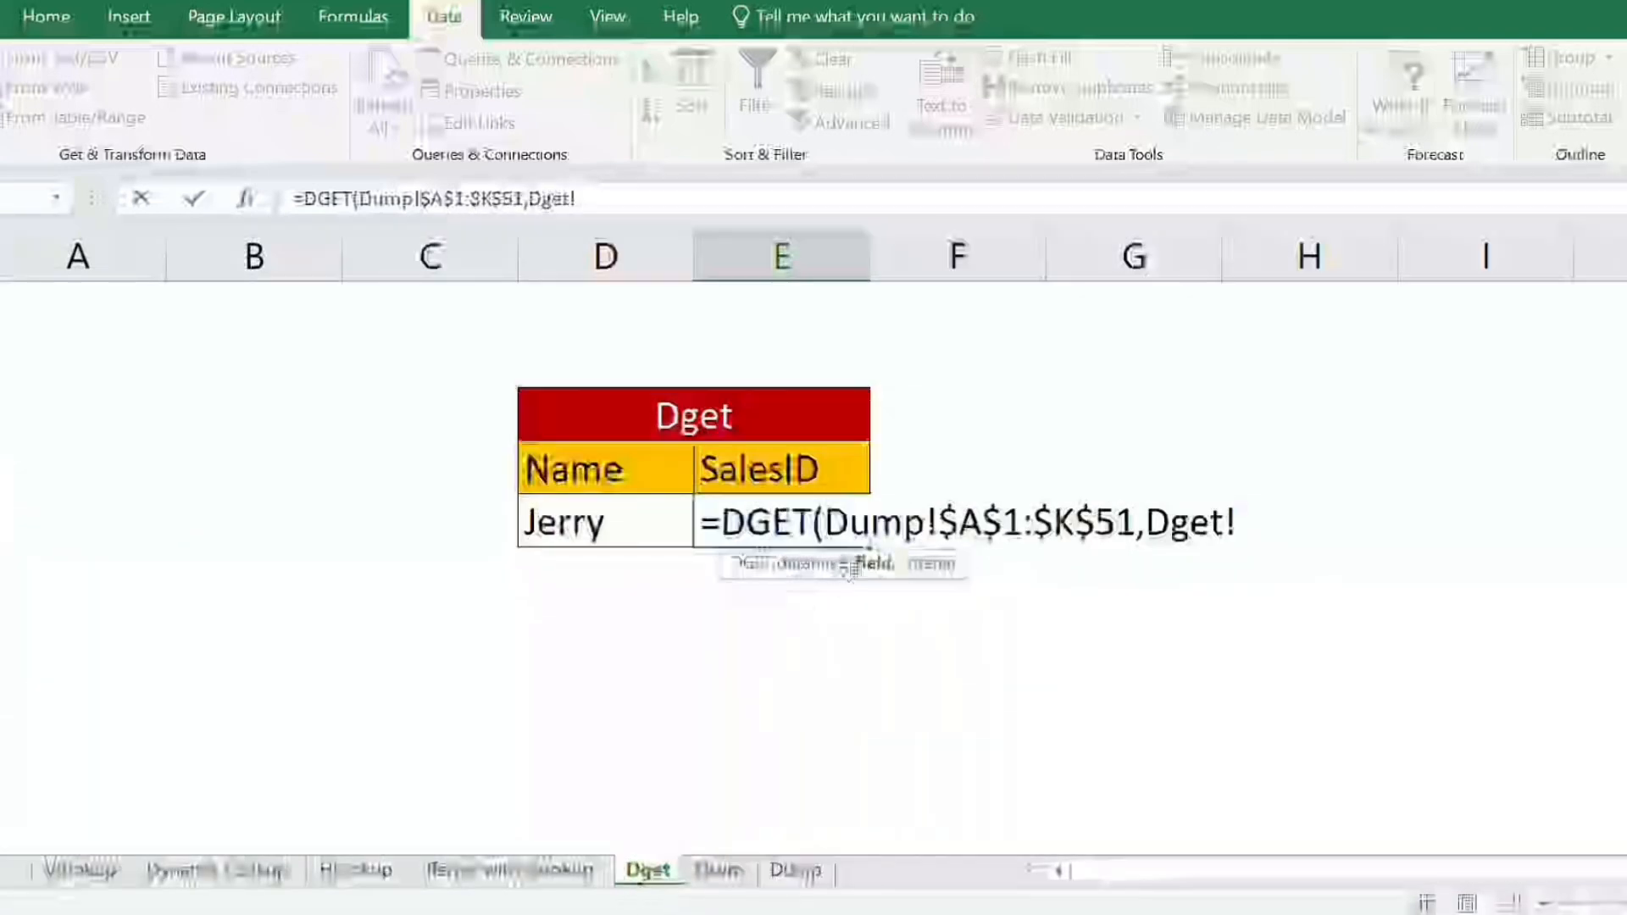
click(781, 465)
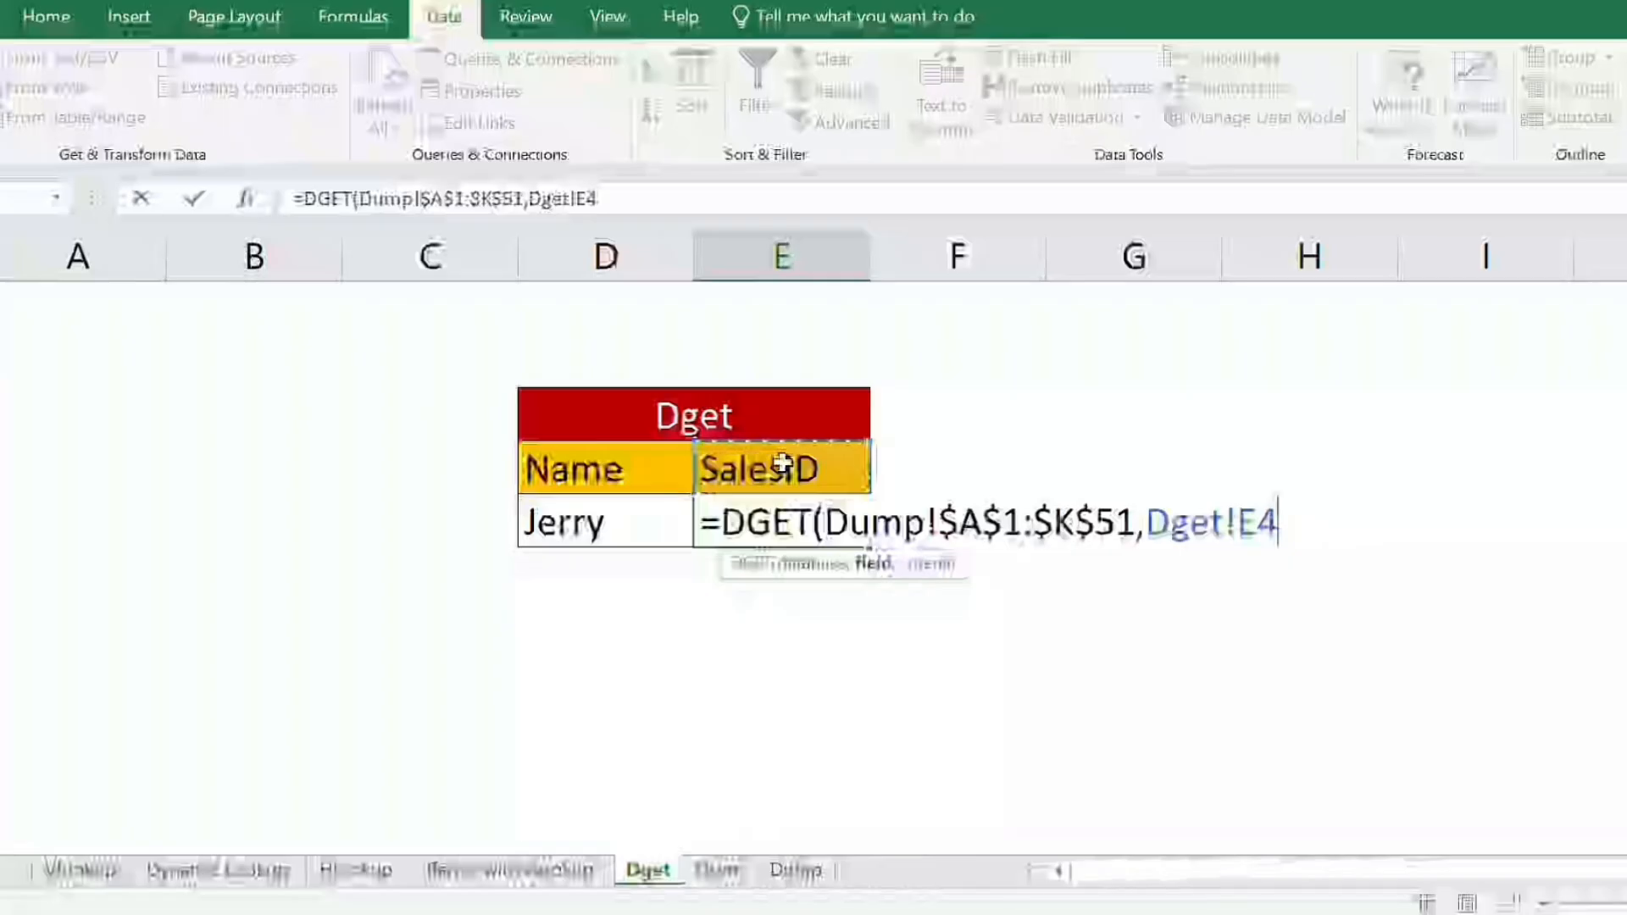
text(,)
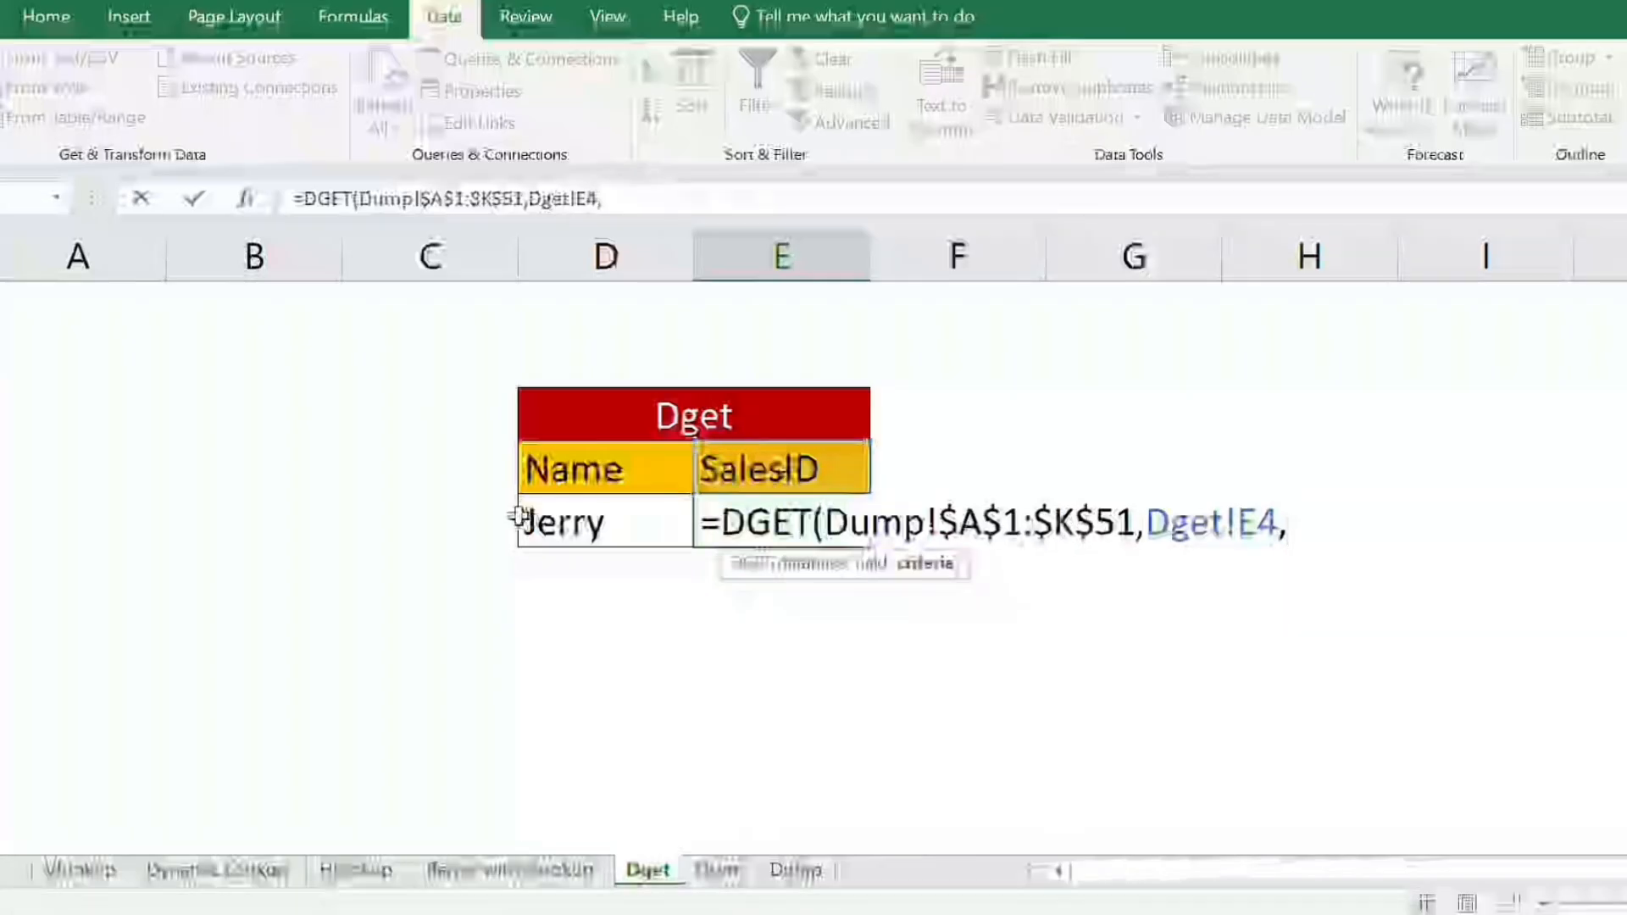
click(569, 471)
key(shift+Down)
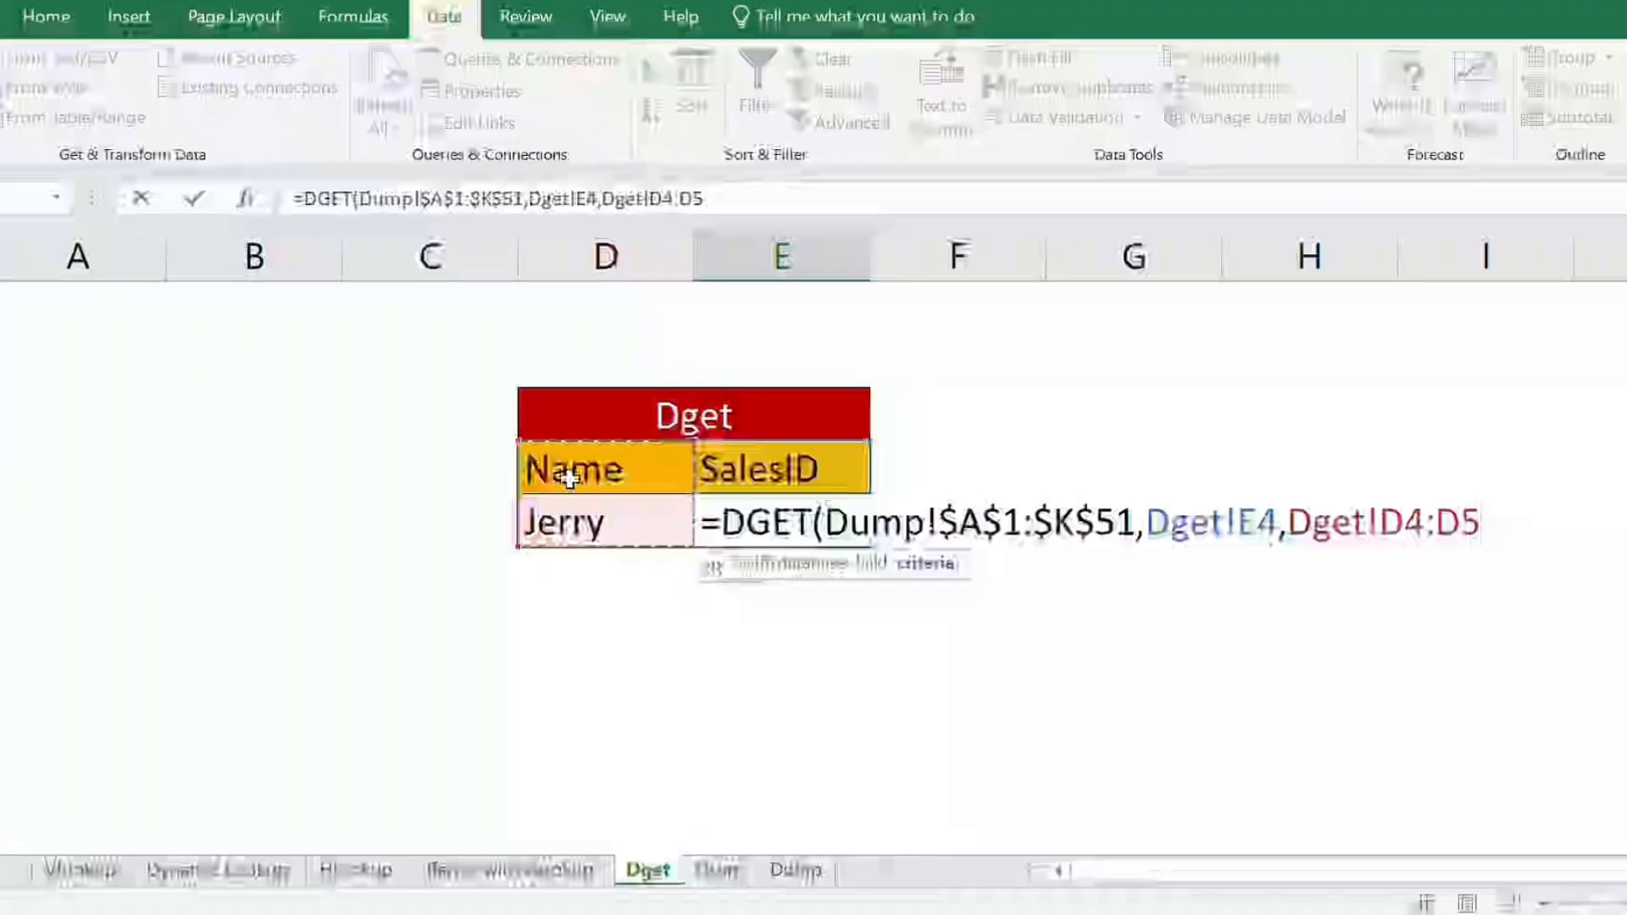
text())
key(Return)
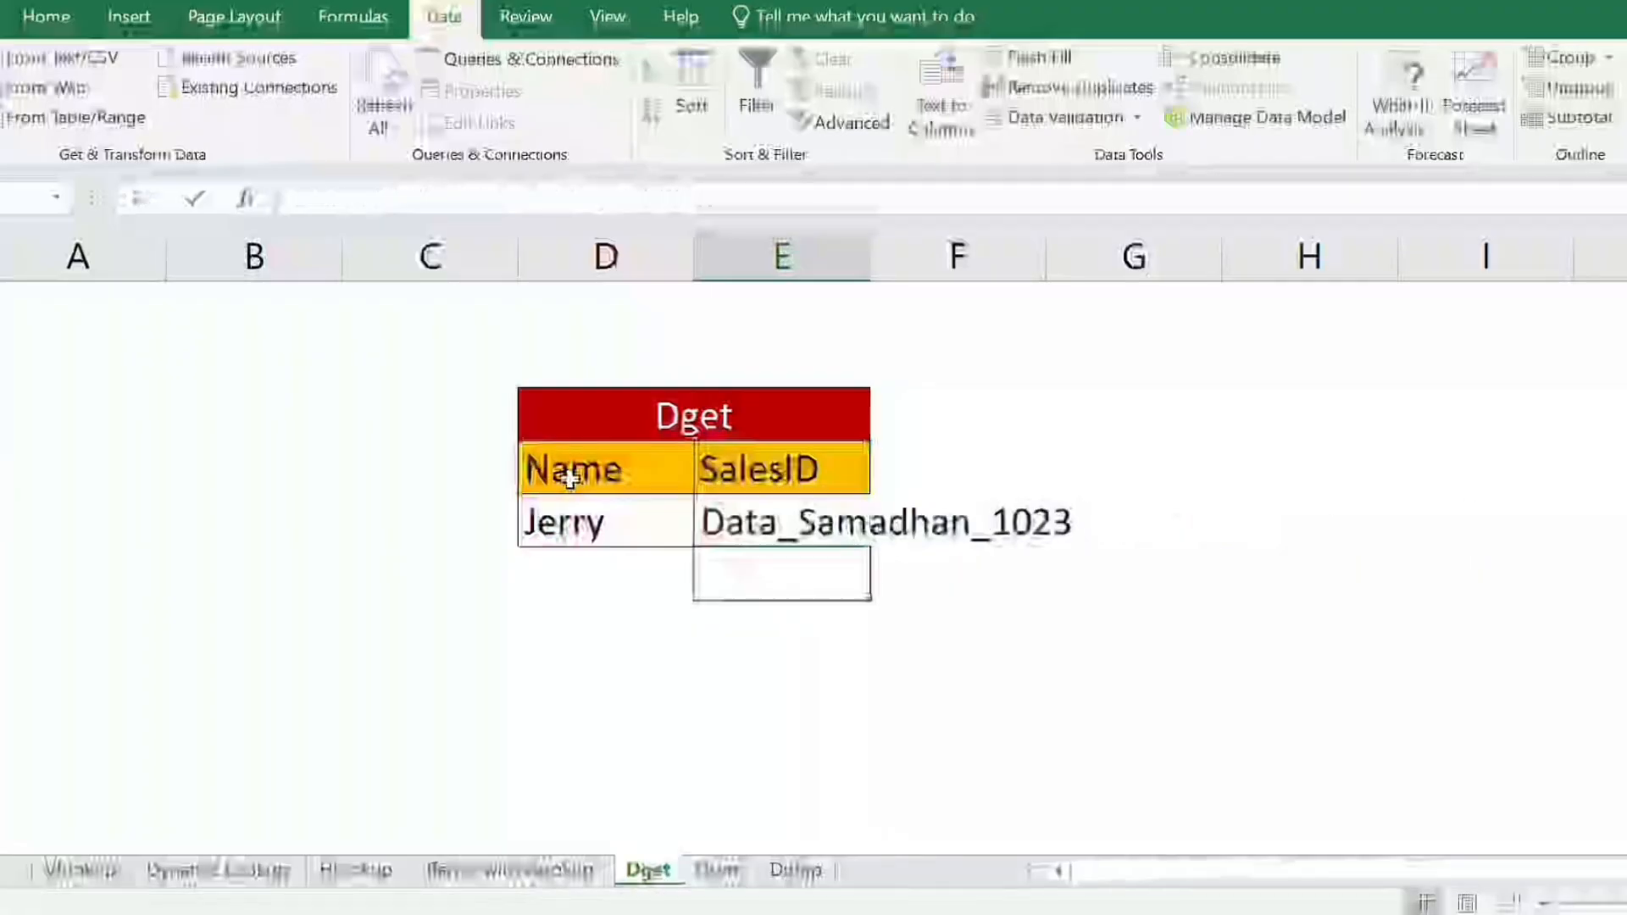
Autofit column E of the Dget sheet to the SalesID result.
key(Down)
key(Up)
key(Up)
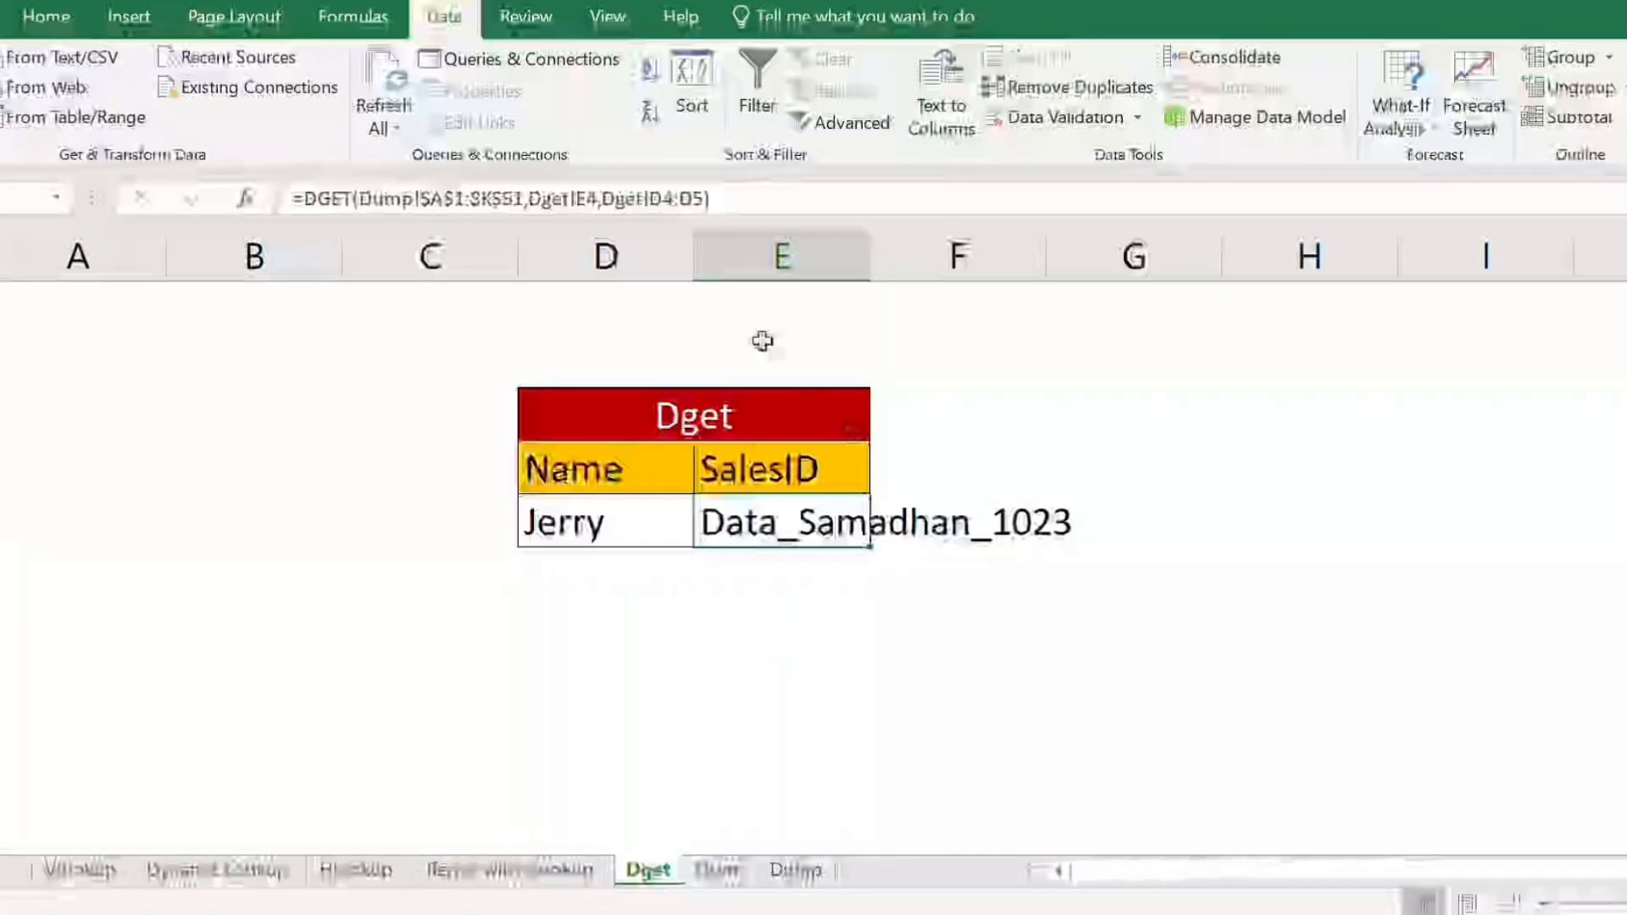
drag(873, 254, 873, 254)
double_click(873, 254)
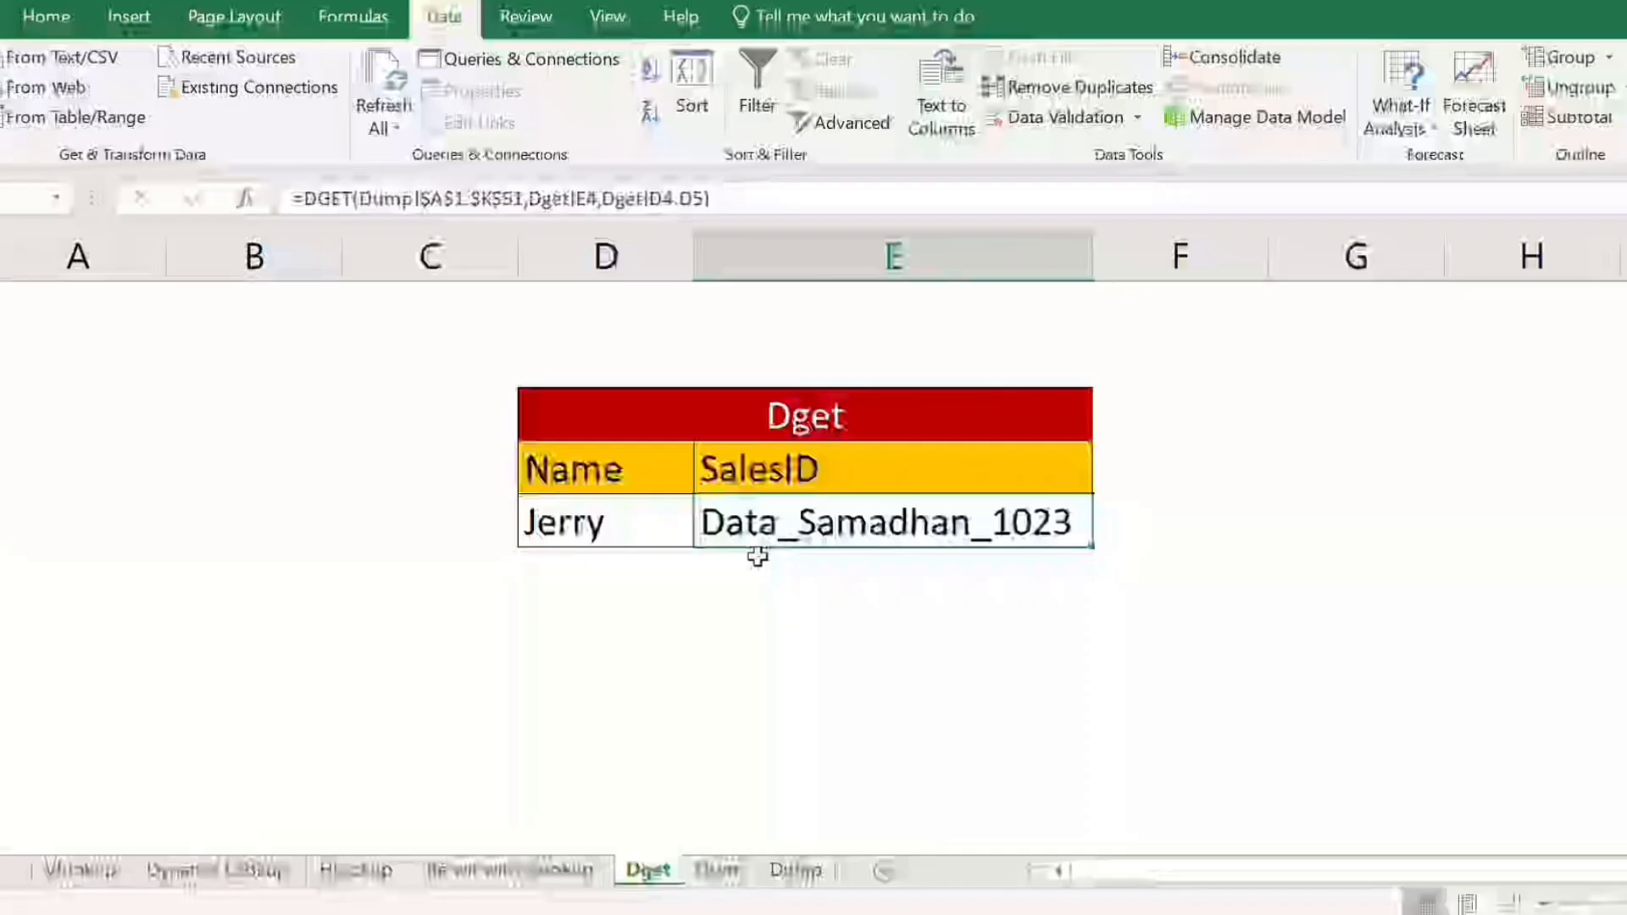
Find the name from Dget cell D5 in the Dump sheet and check the SalesID in its row.
click(573, 520)
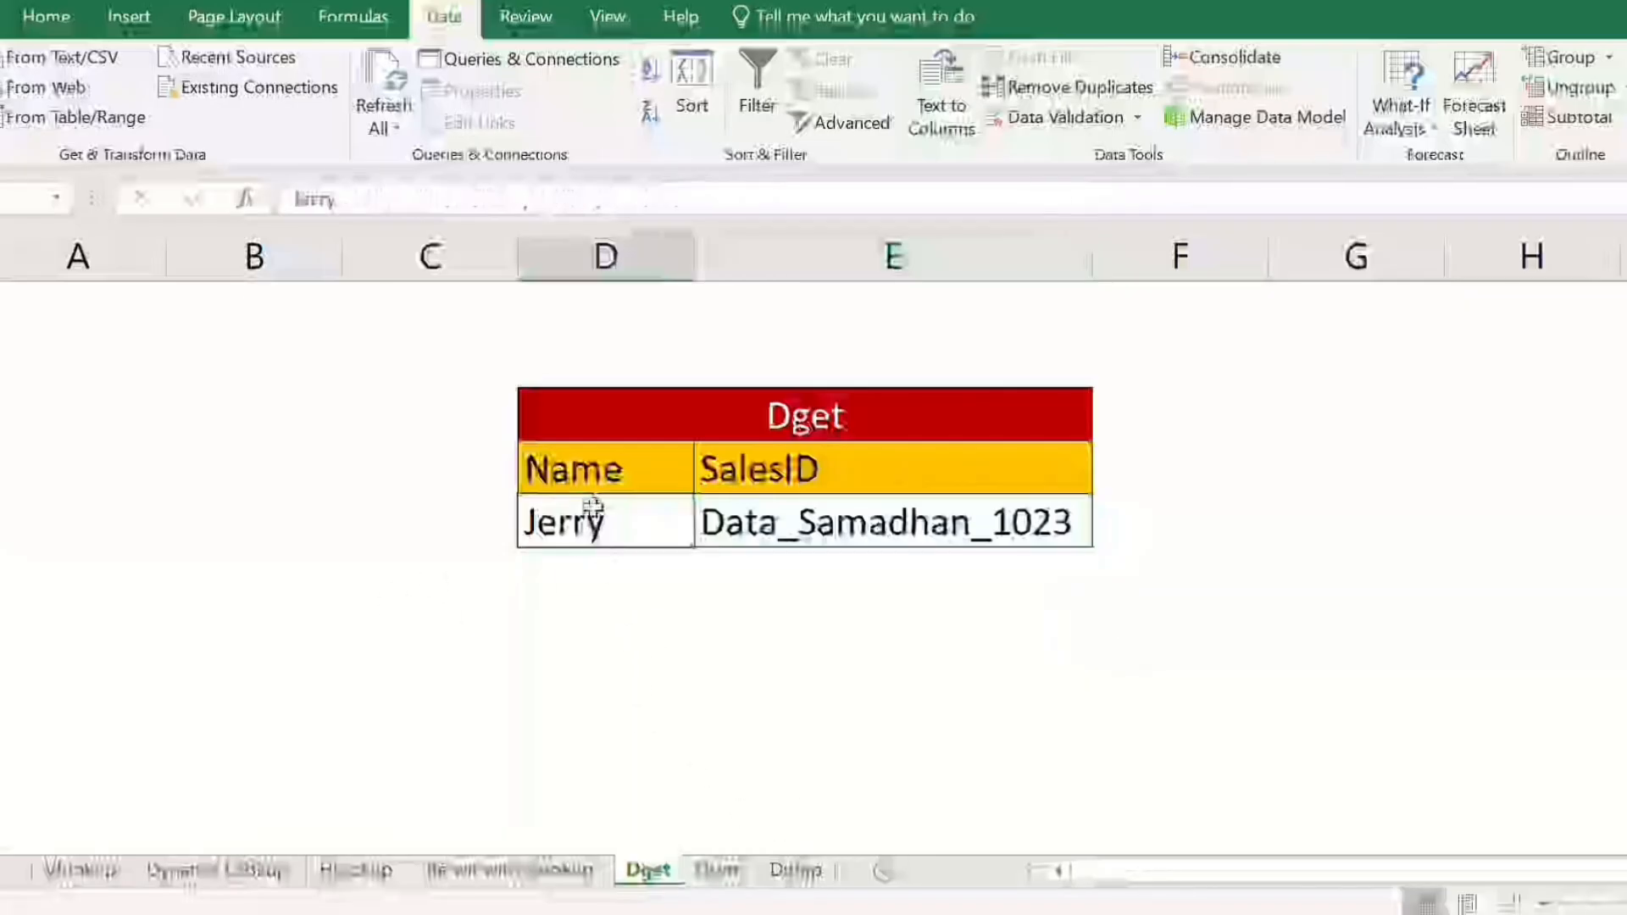
click(857, 520)
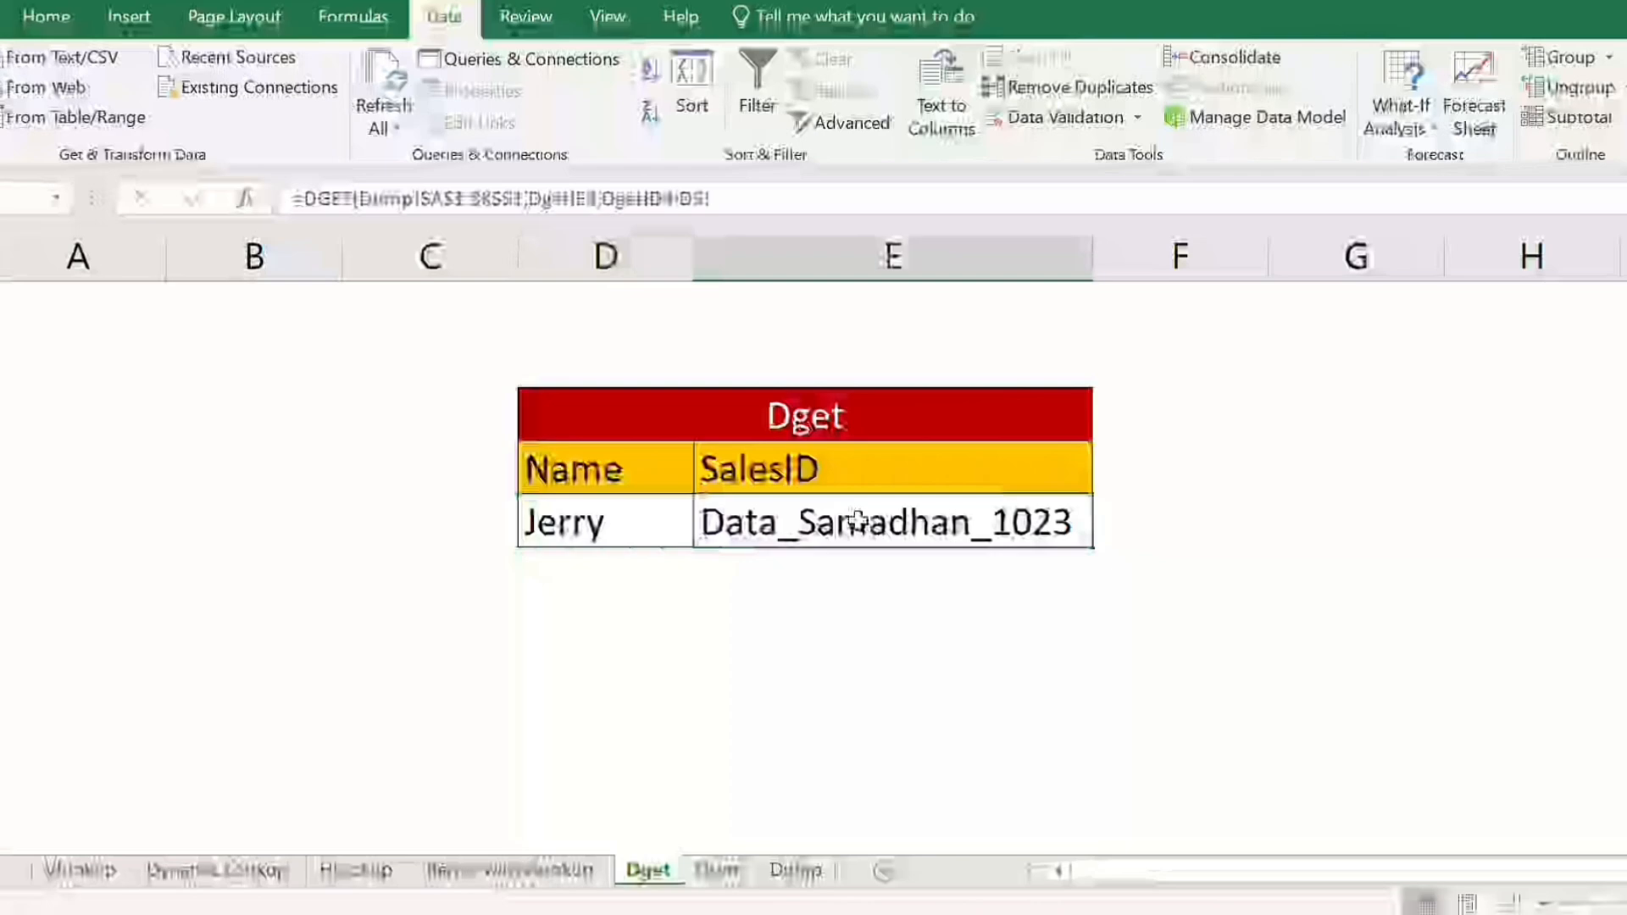
click(795, 871)
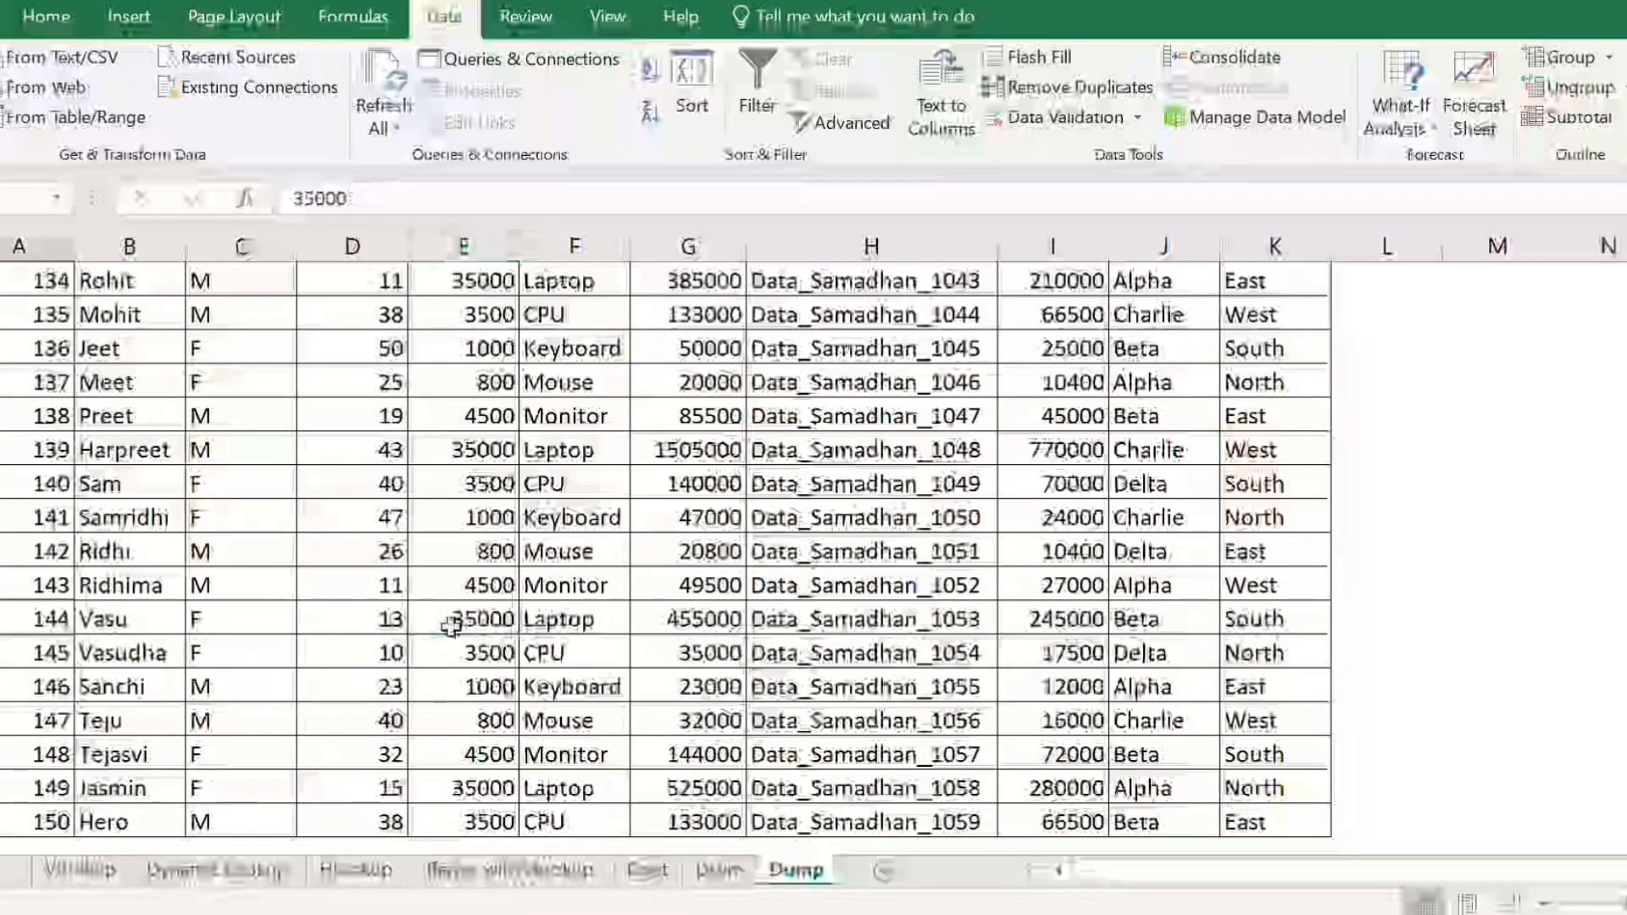
key(Home)
key(ctrl+Up)
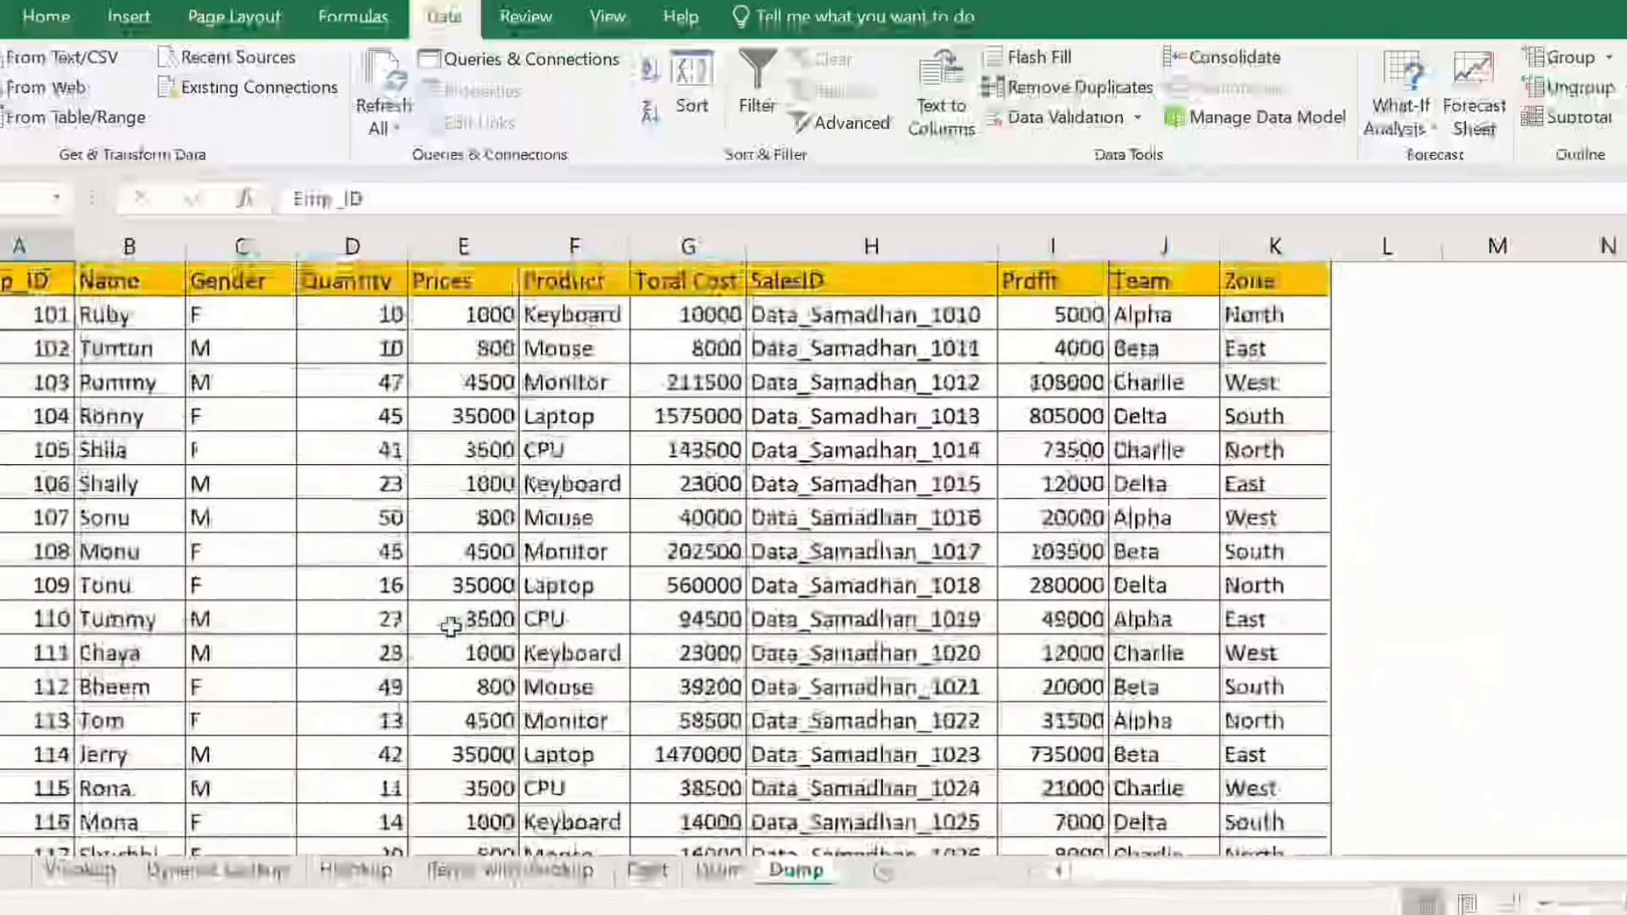
key(Down)
key(ctrl+f)
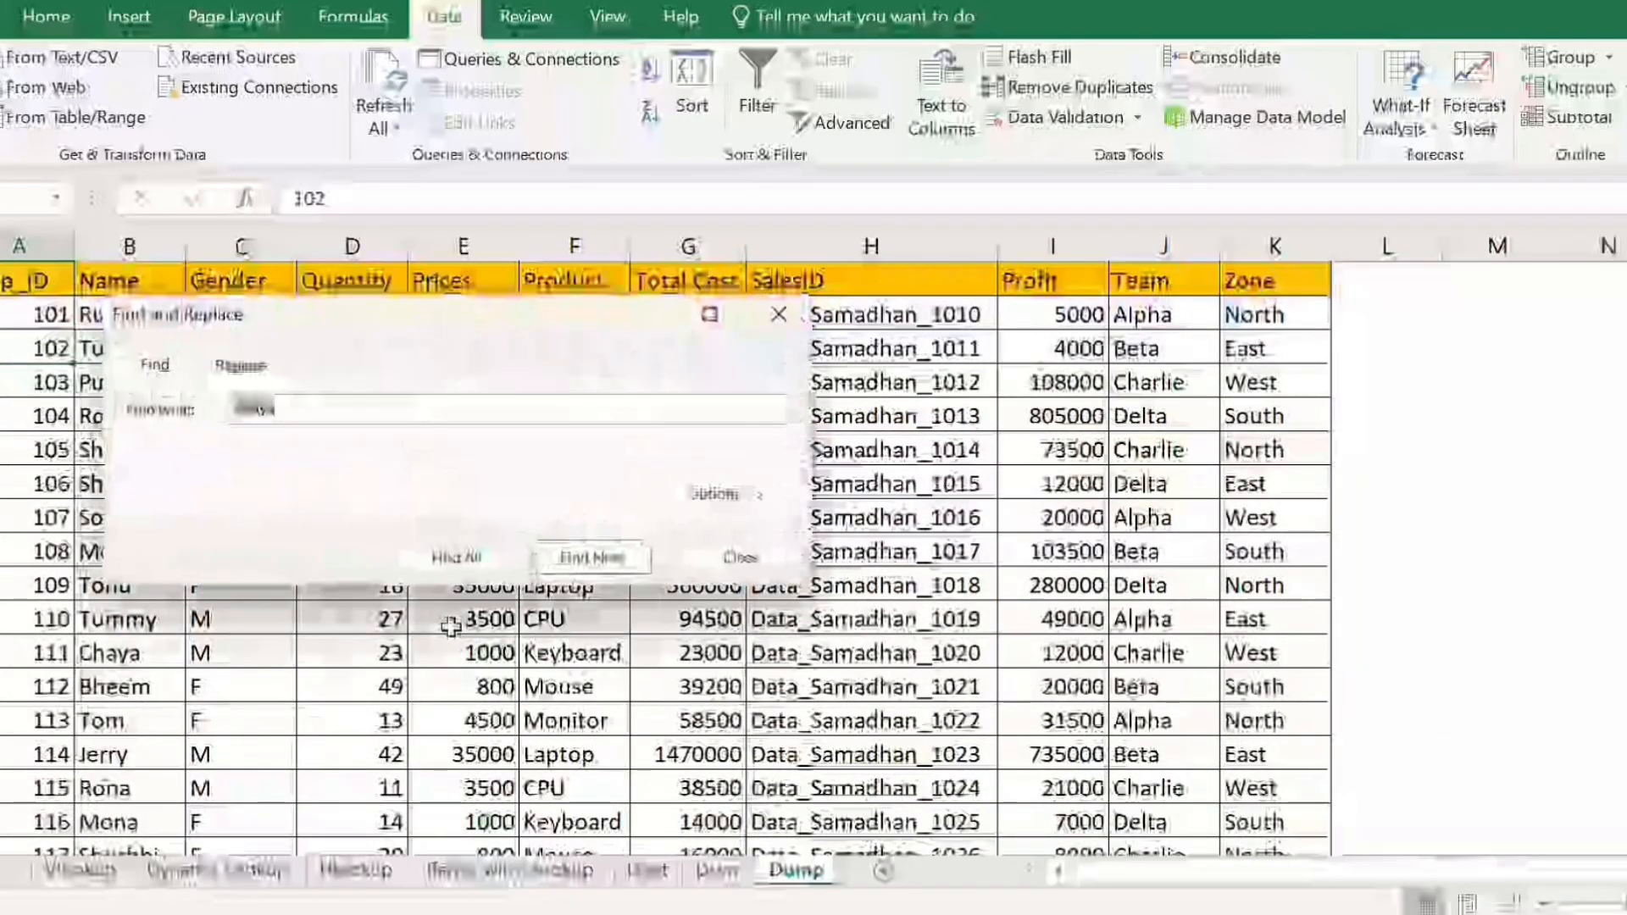
text(jerry)
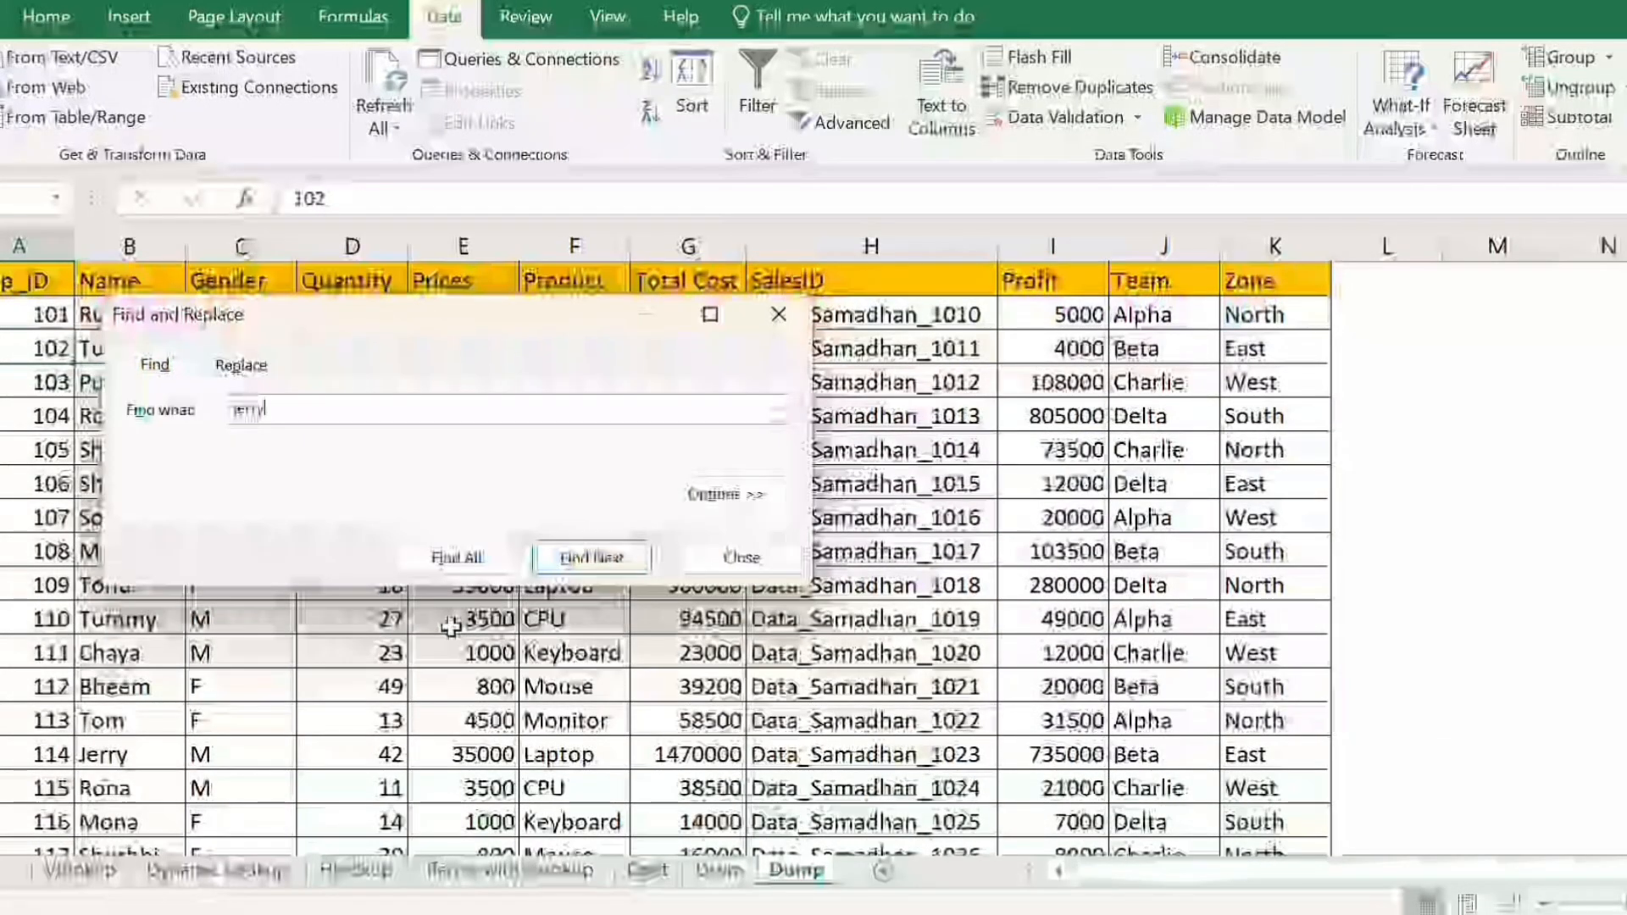
key(Return)
key(Escape)
key(Right)
key(Right)
key(Right)
key(Right)
key(Right)
key(Right)
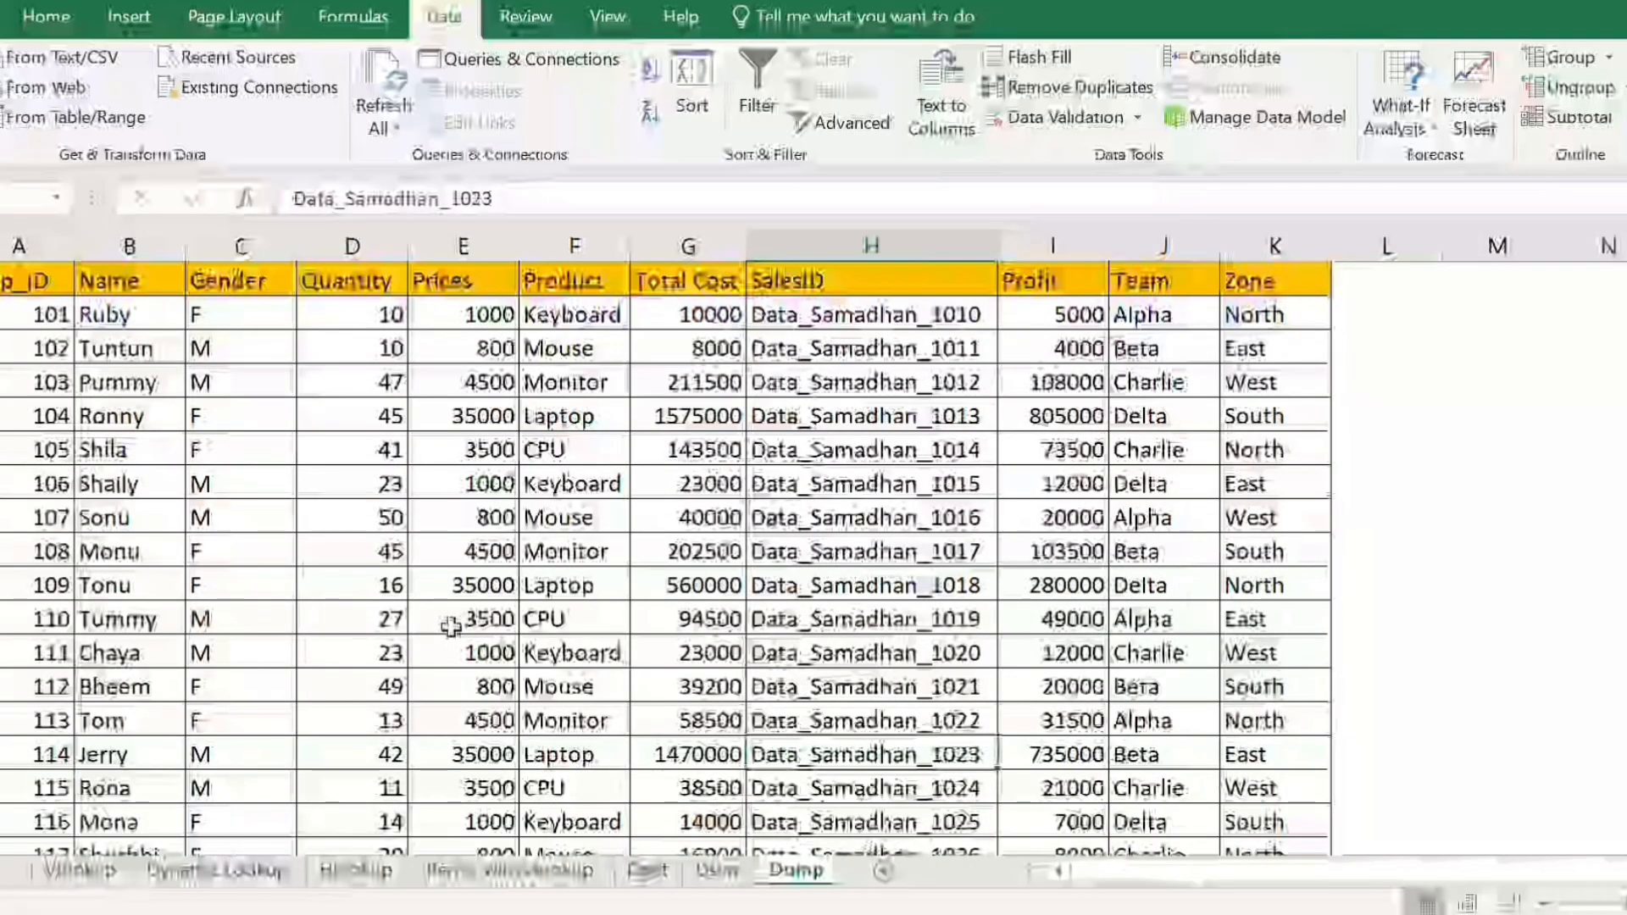
Copy the name of employee row 112 in the Dump sheet and paste it as a value into Dget cell D5.
key(Left)
key(Left)
key(Left)
key(Left)
key(Left)
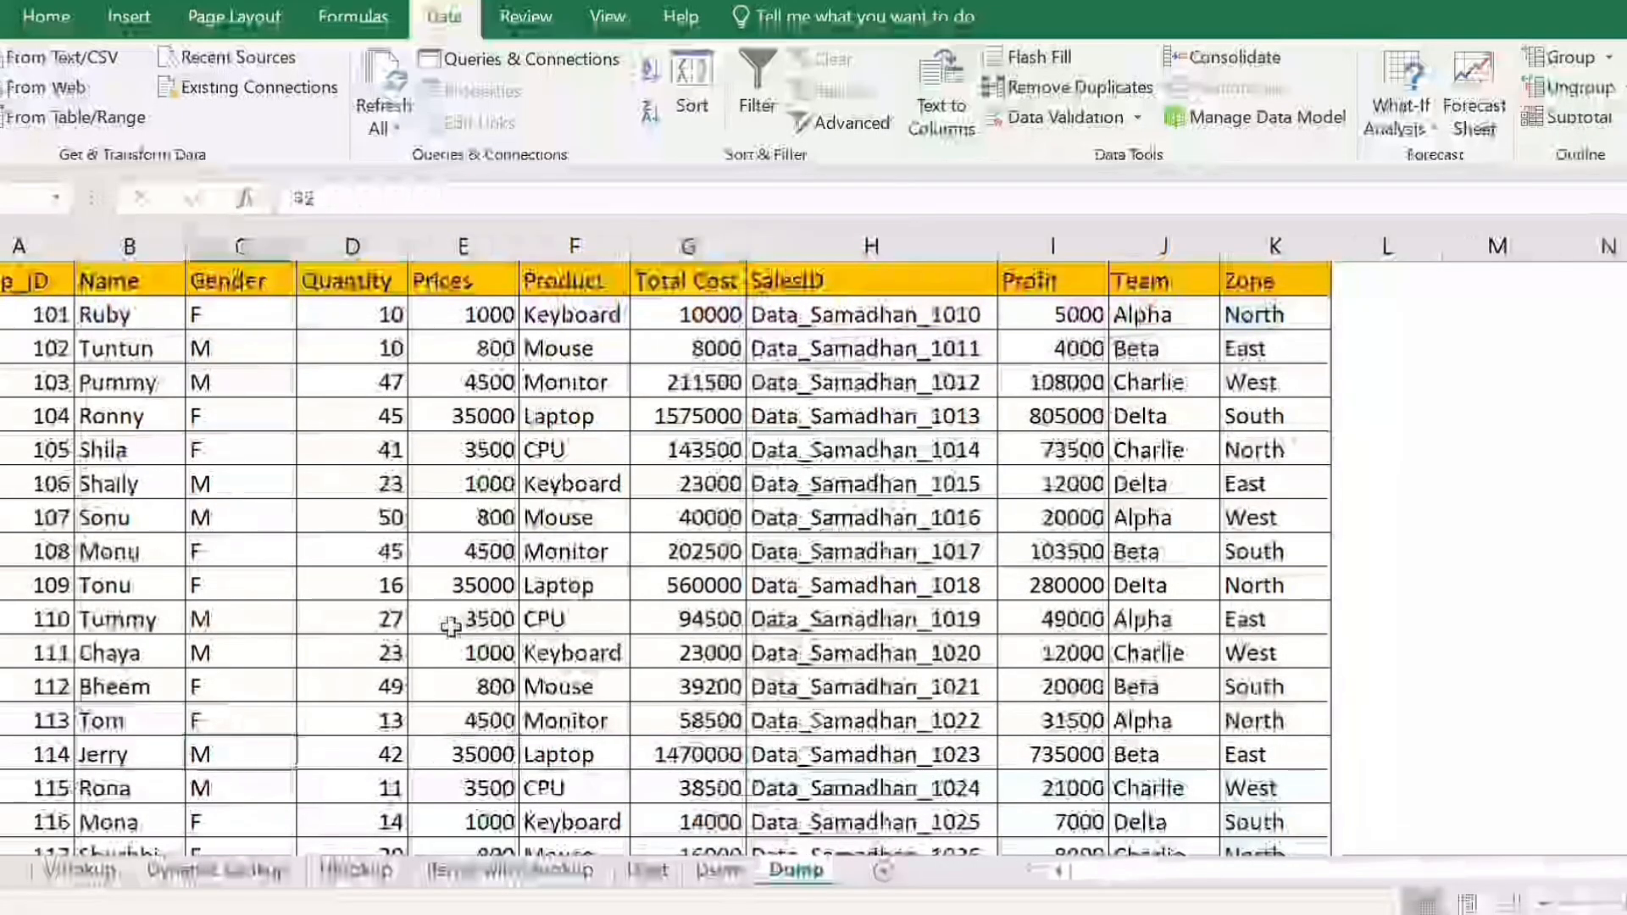
key(Up)
key(Up)
key(Left)
key(ctrl+c)
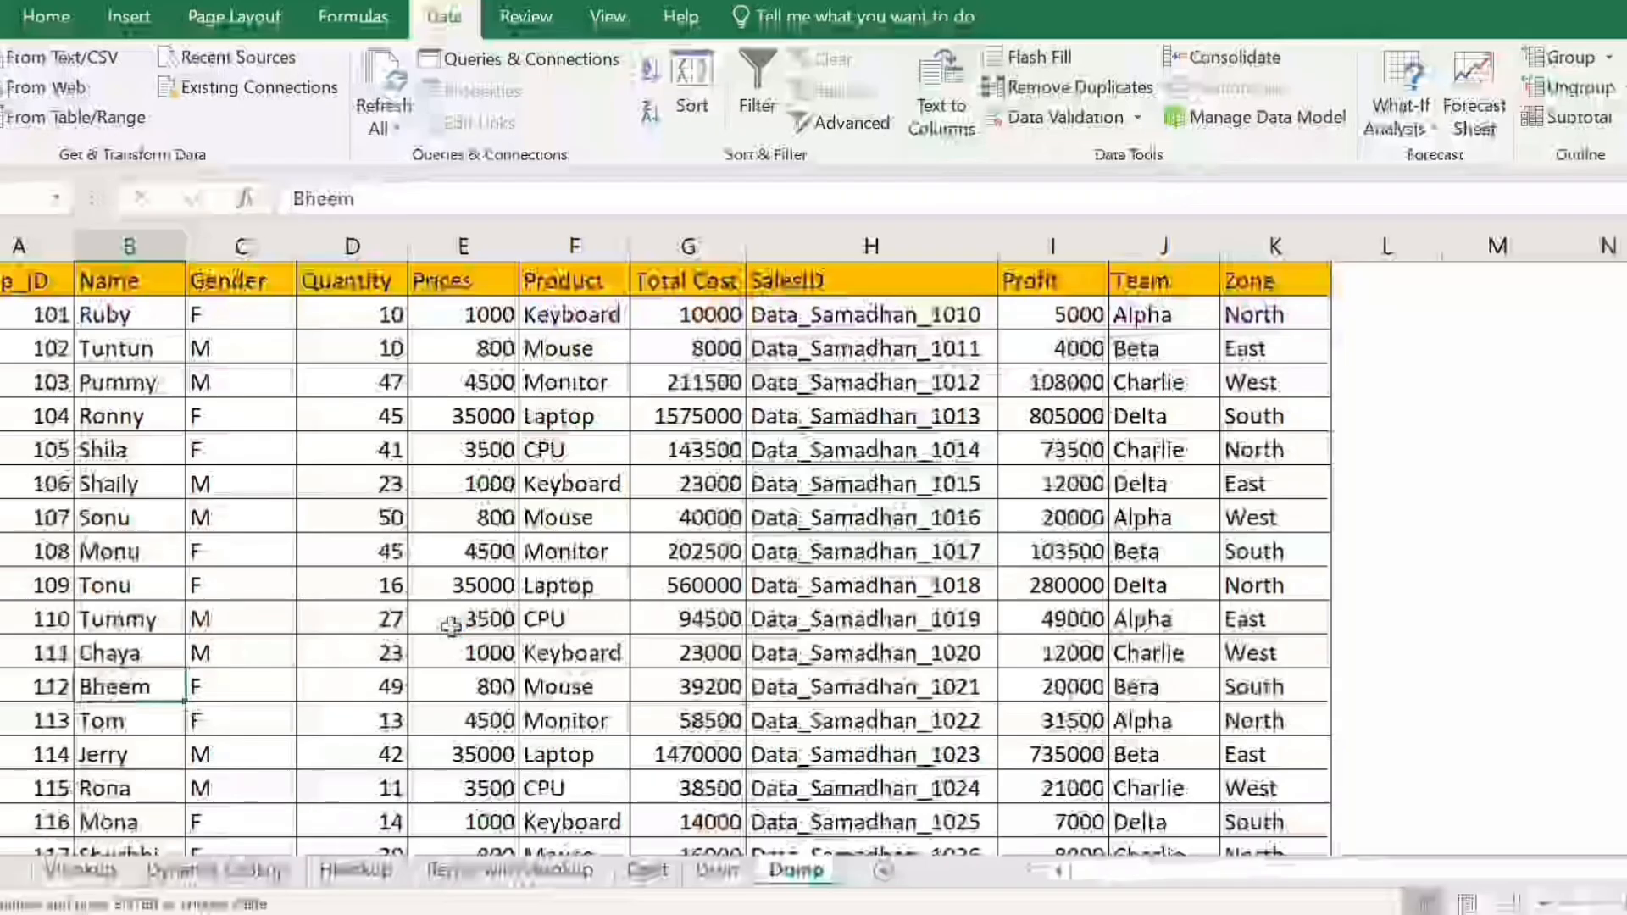
click(654, 871)
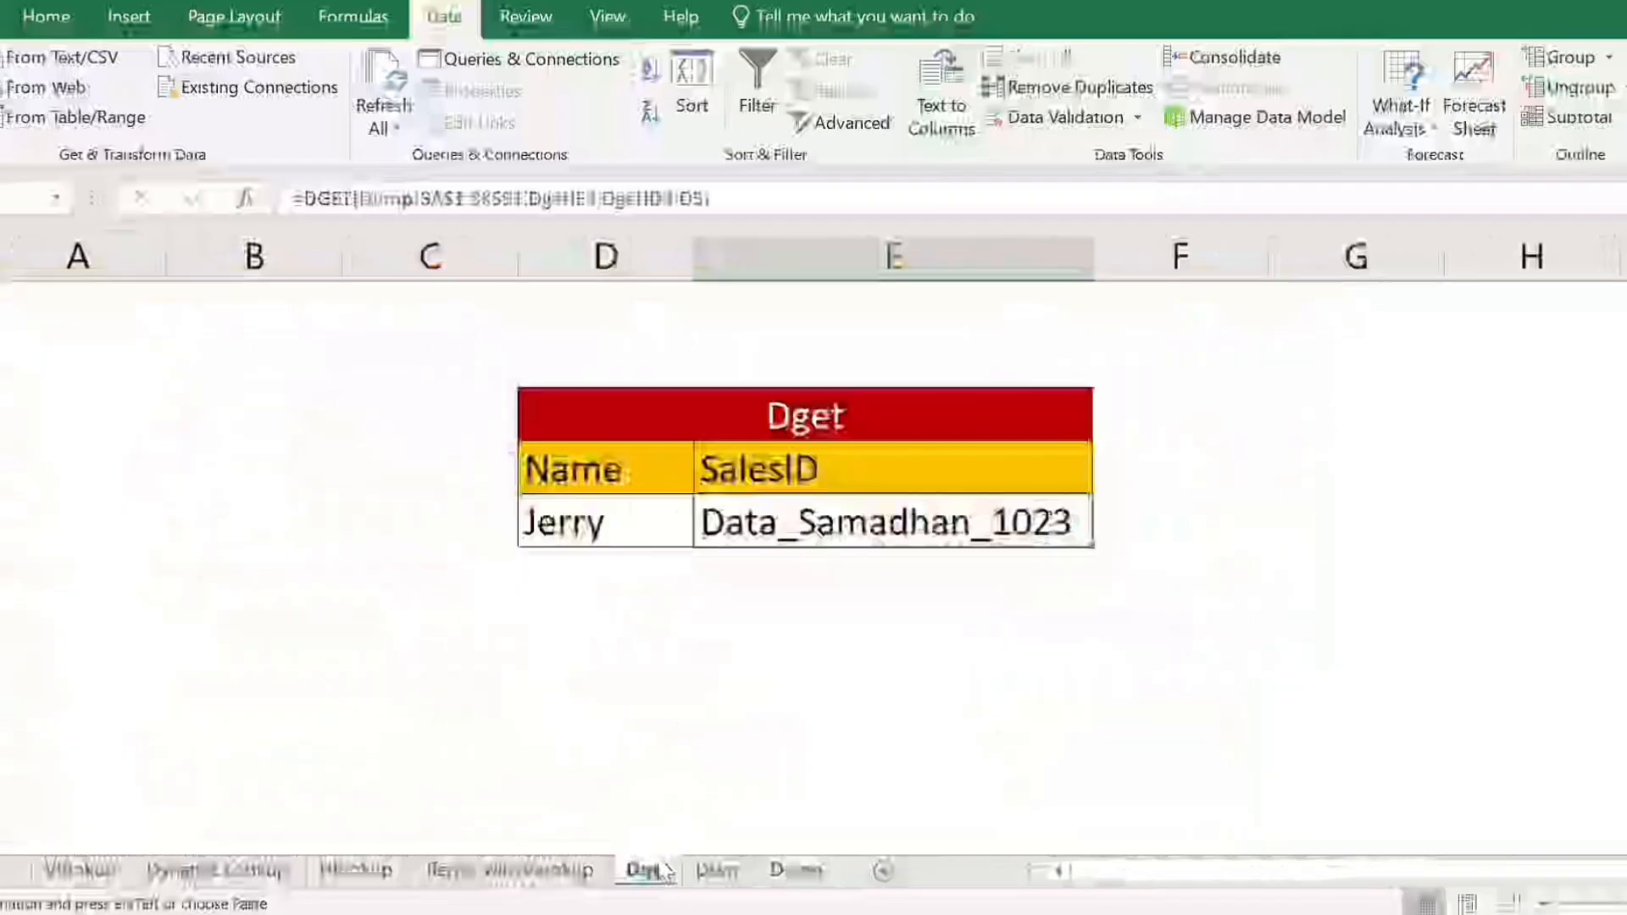
click(564, 523)
right_click(565, 523)
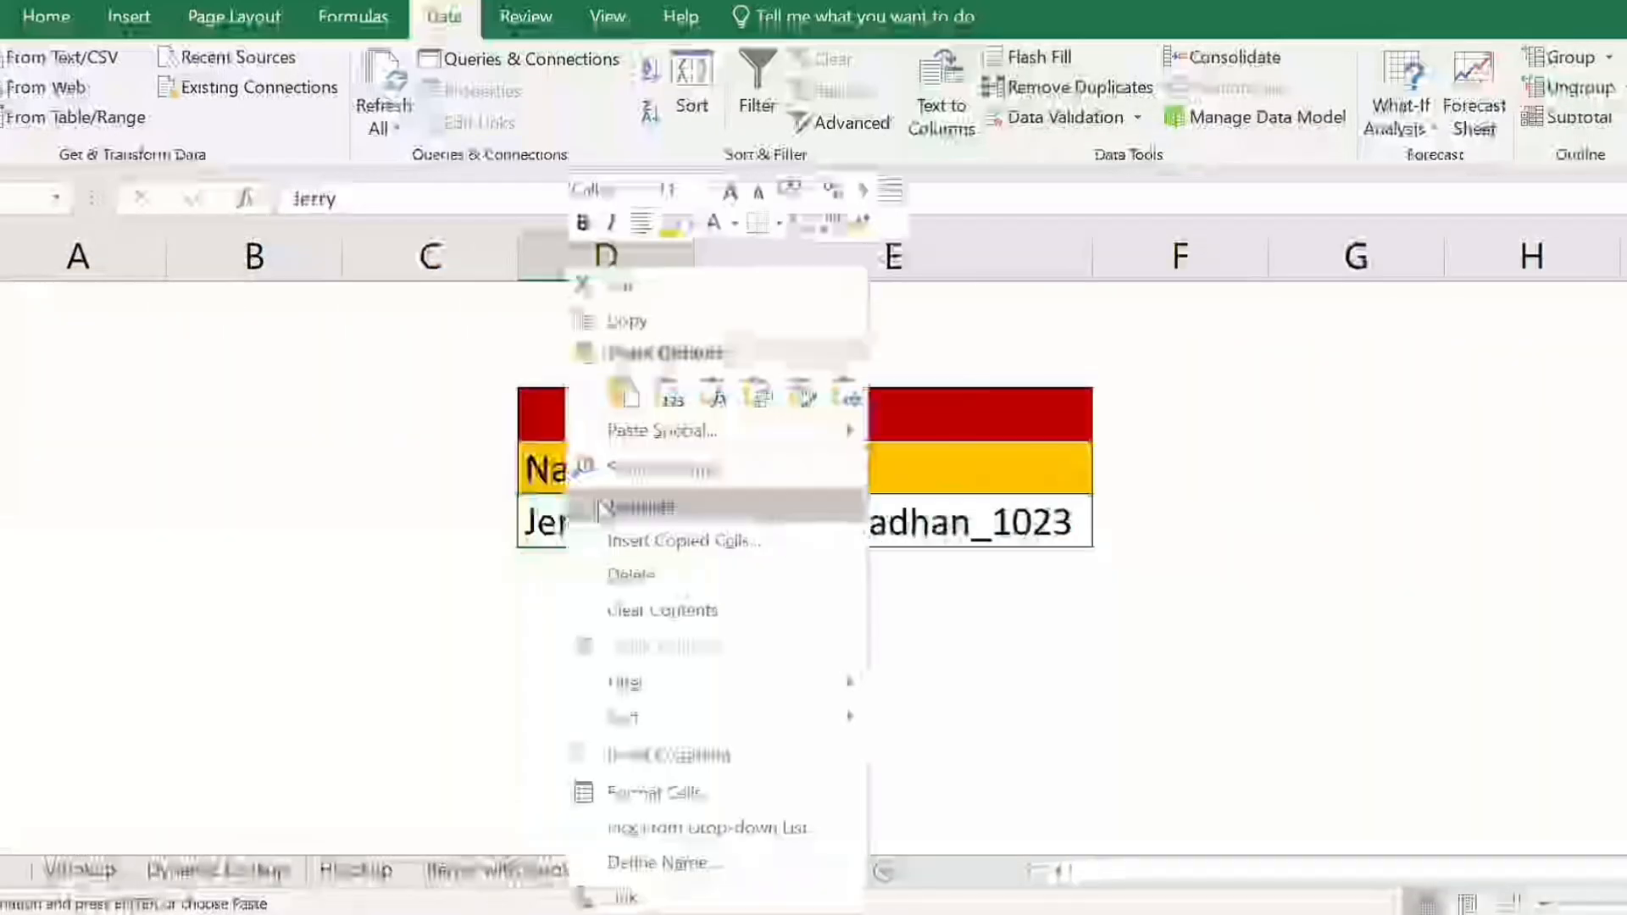
click(666, 405)
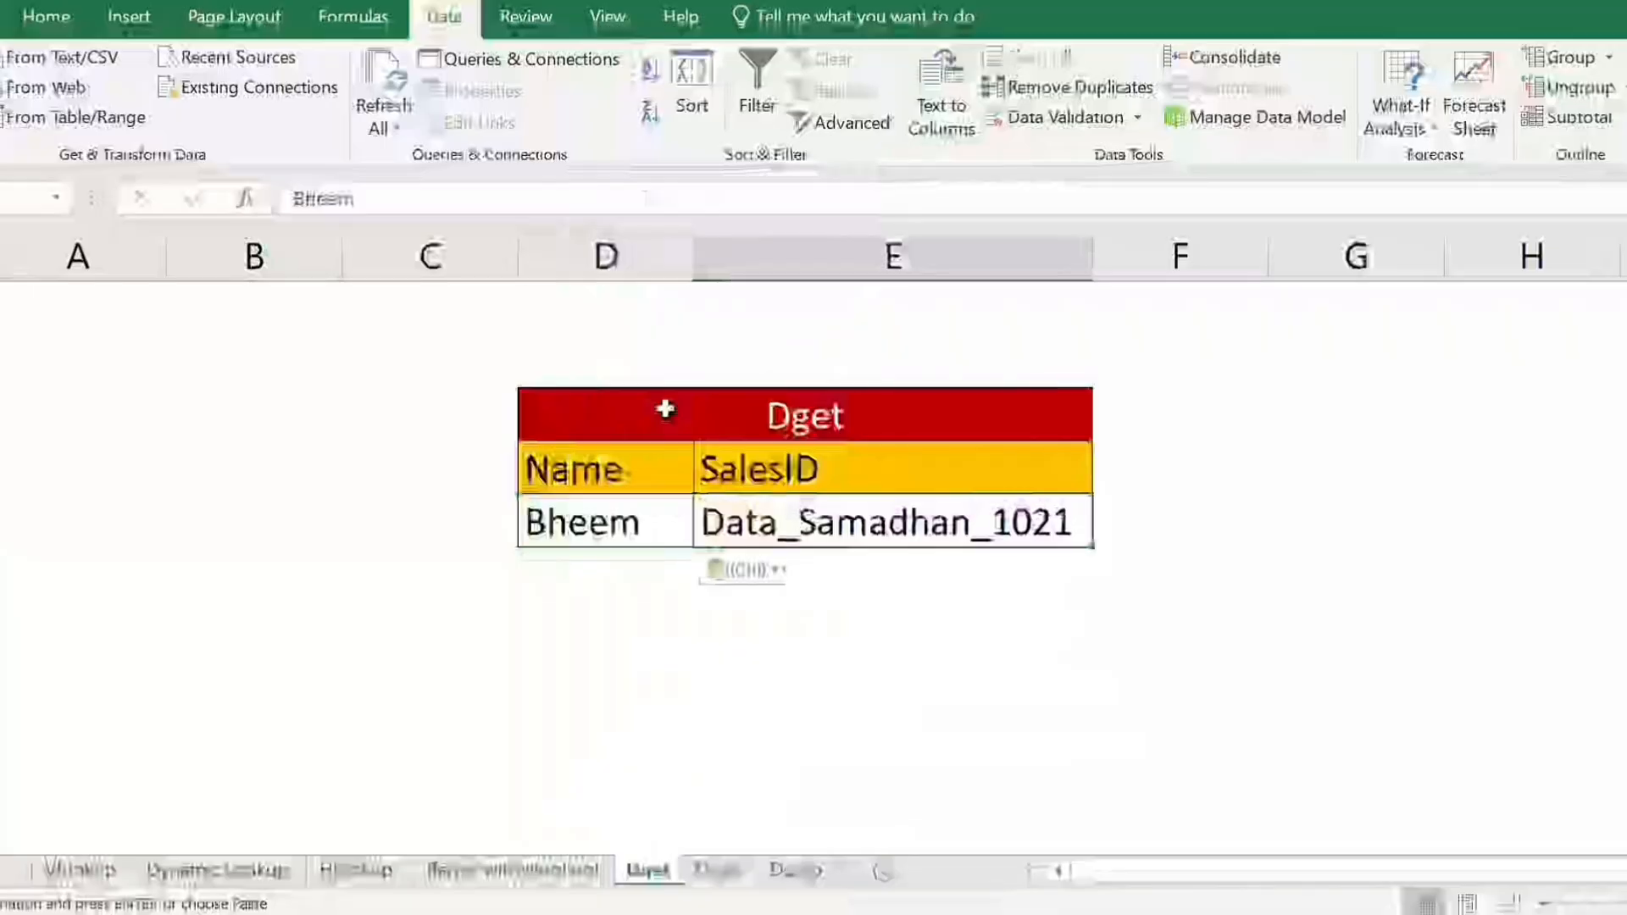
Replace the header in Dget cell E4 with the Product header copied from cell F1 of the Dump sheet.
key(Right)
key(Up)
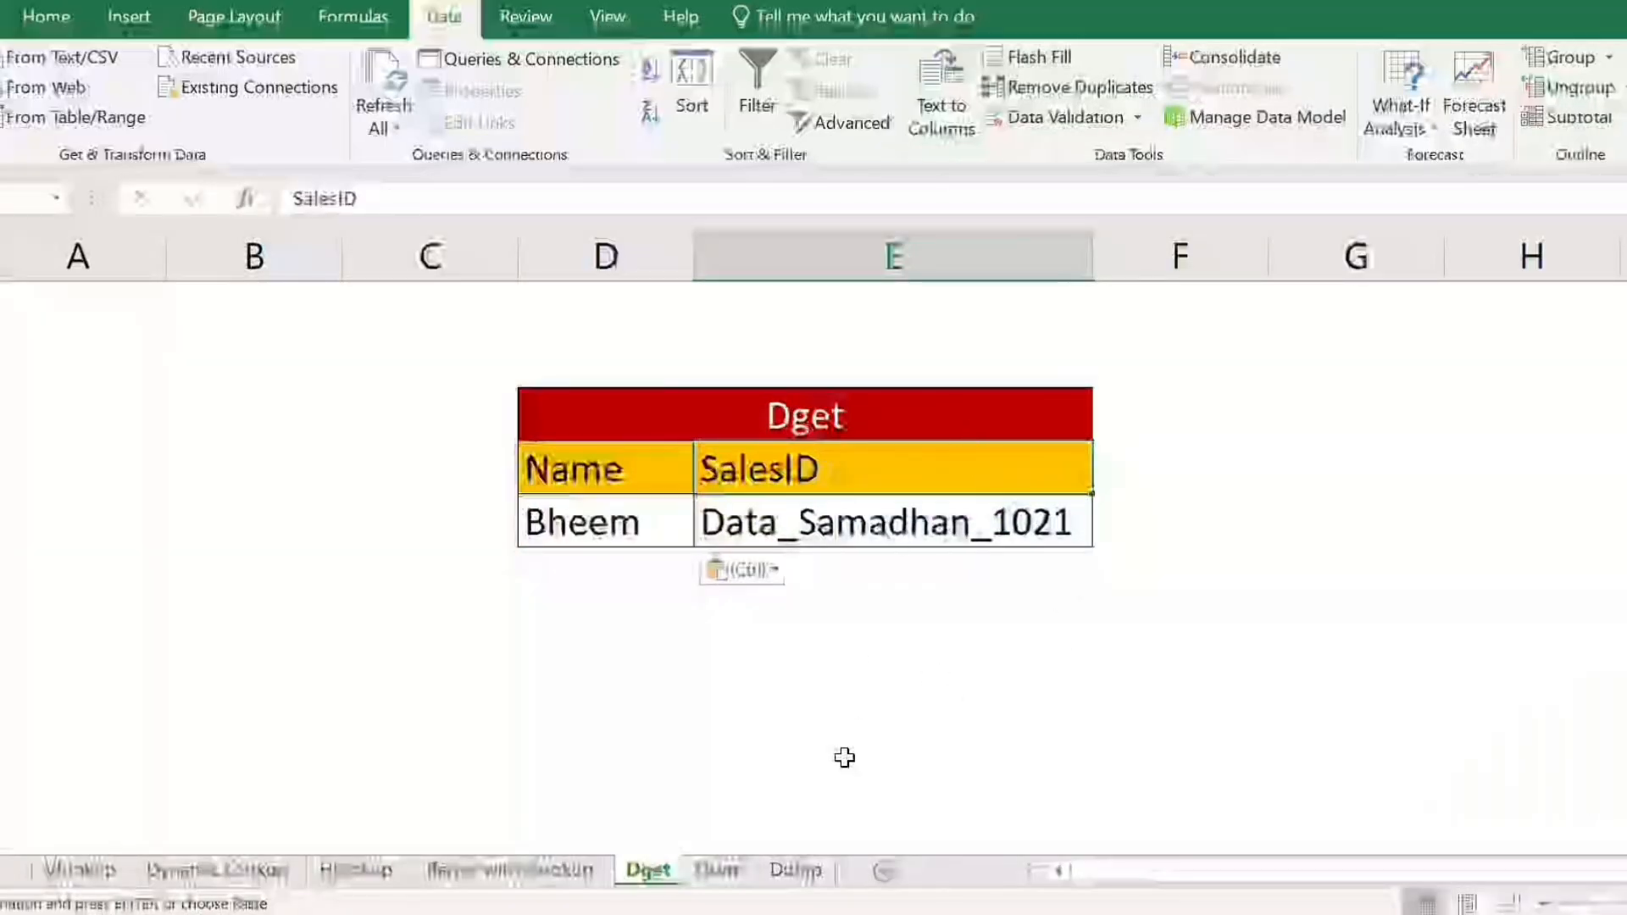
click(796, 871)
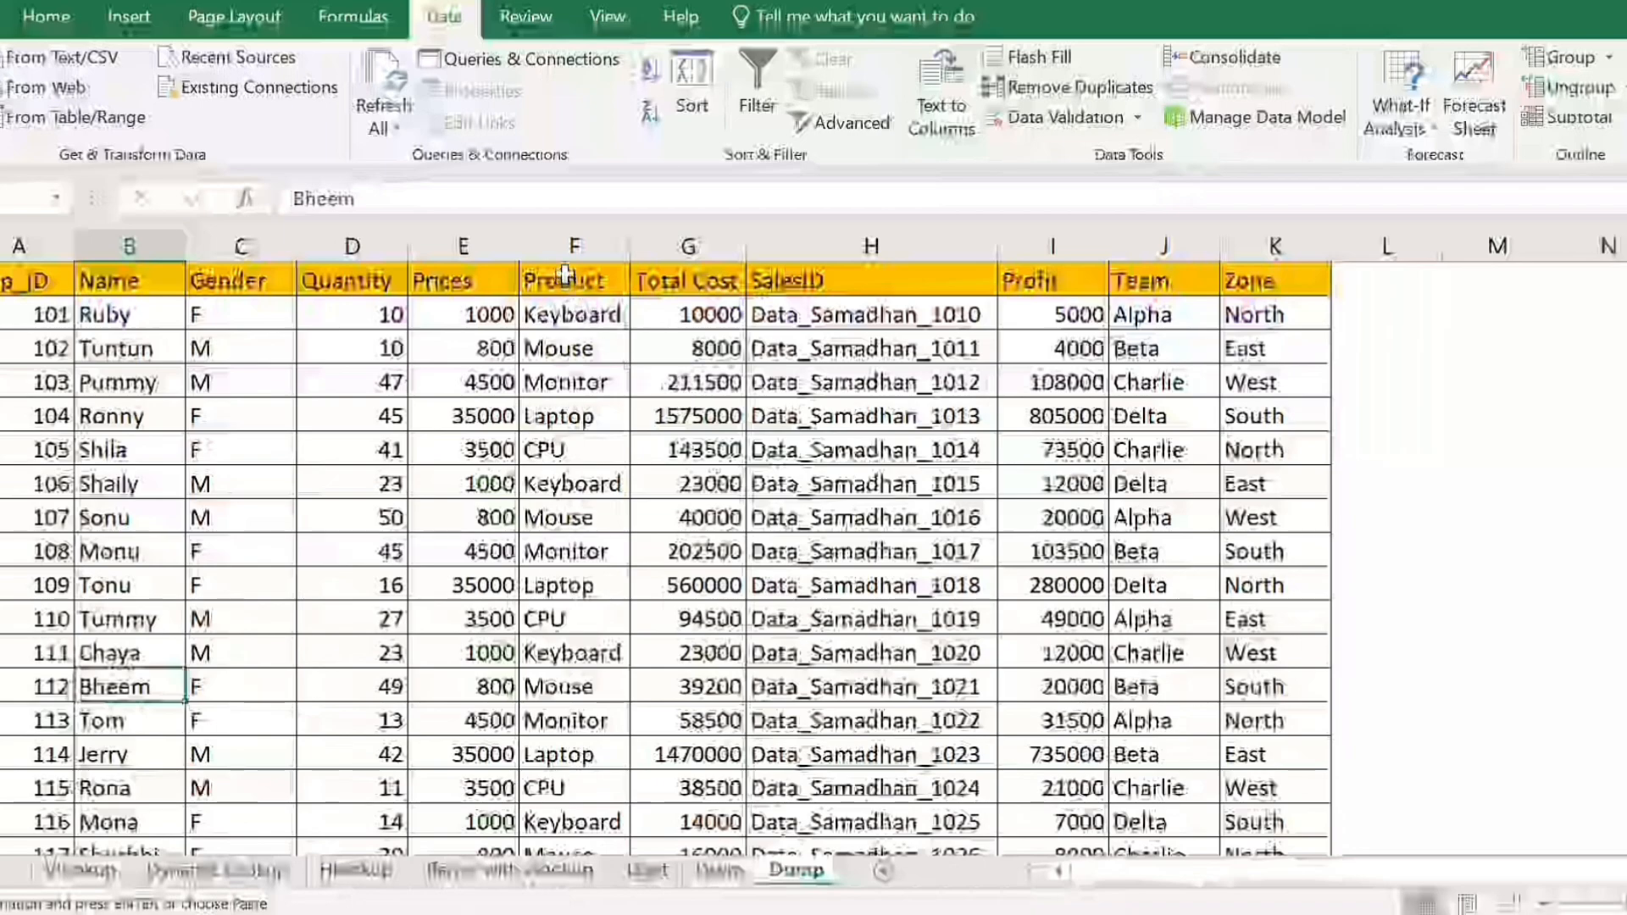
click(565, 276)
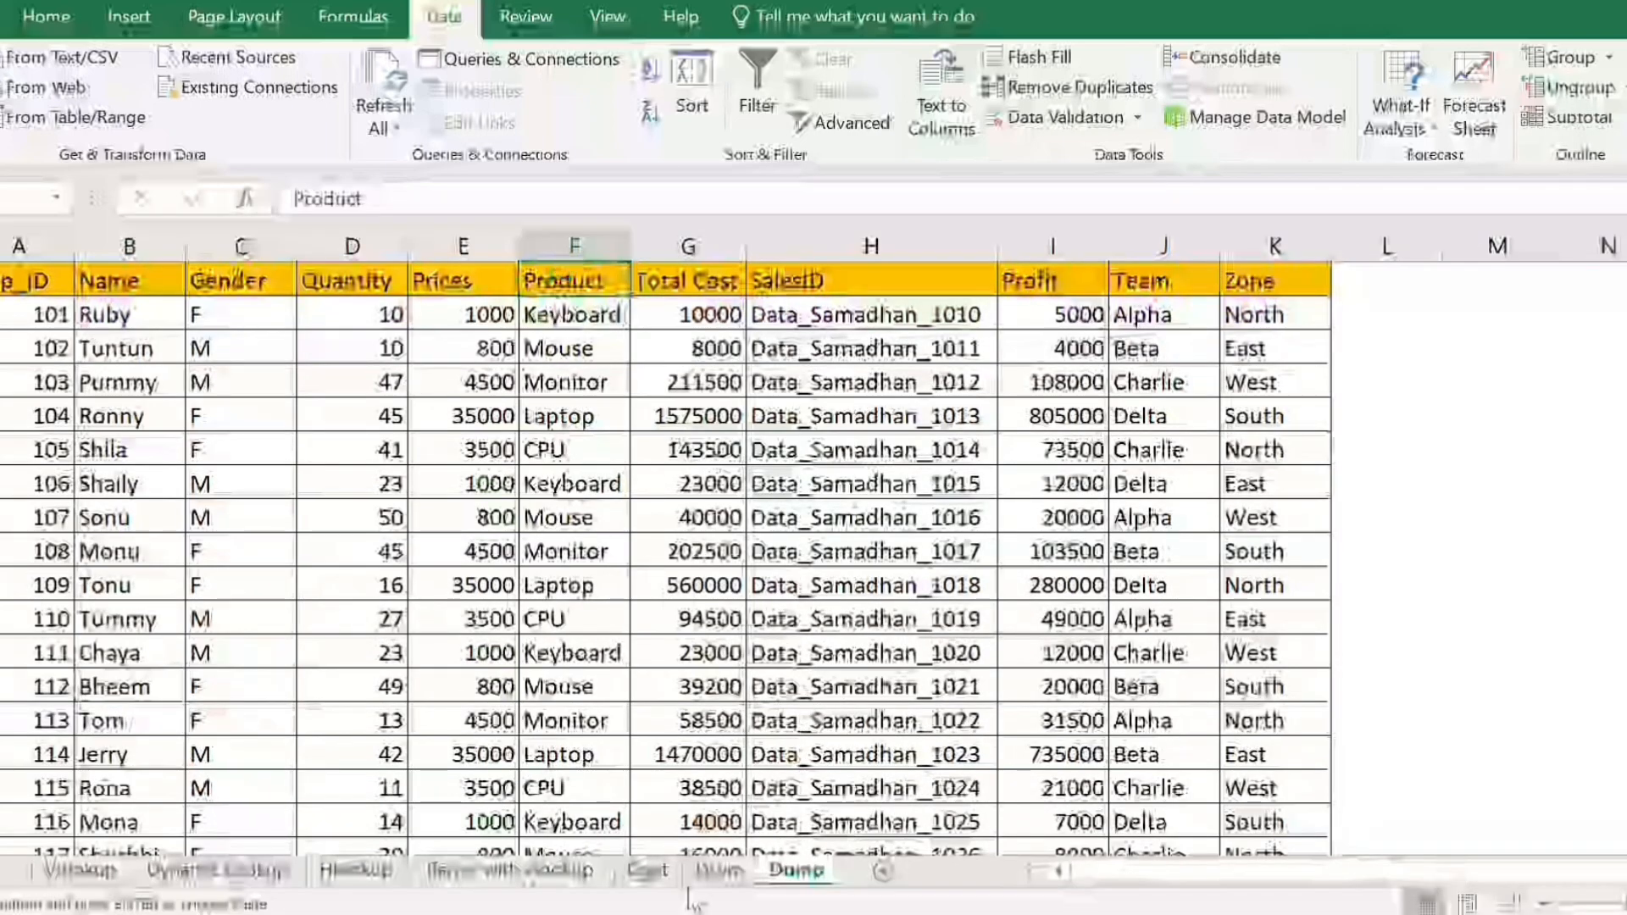
click(648, 871)
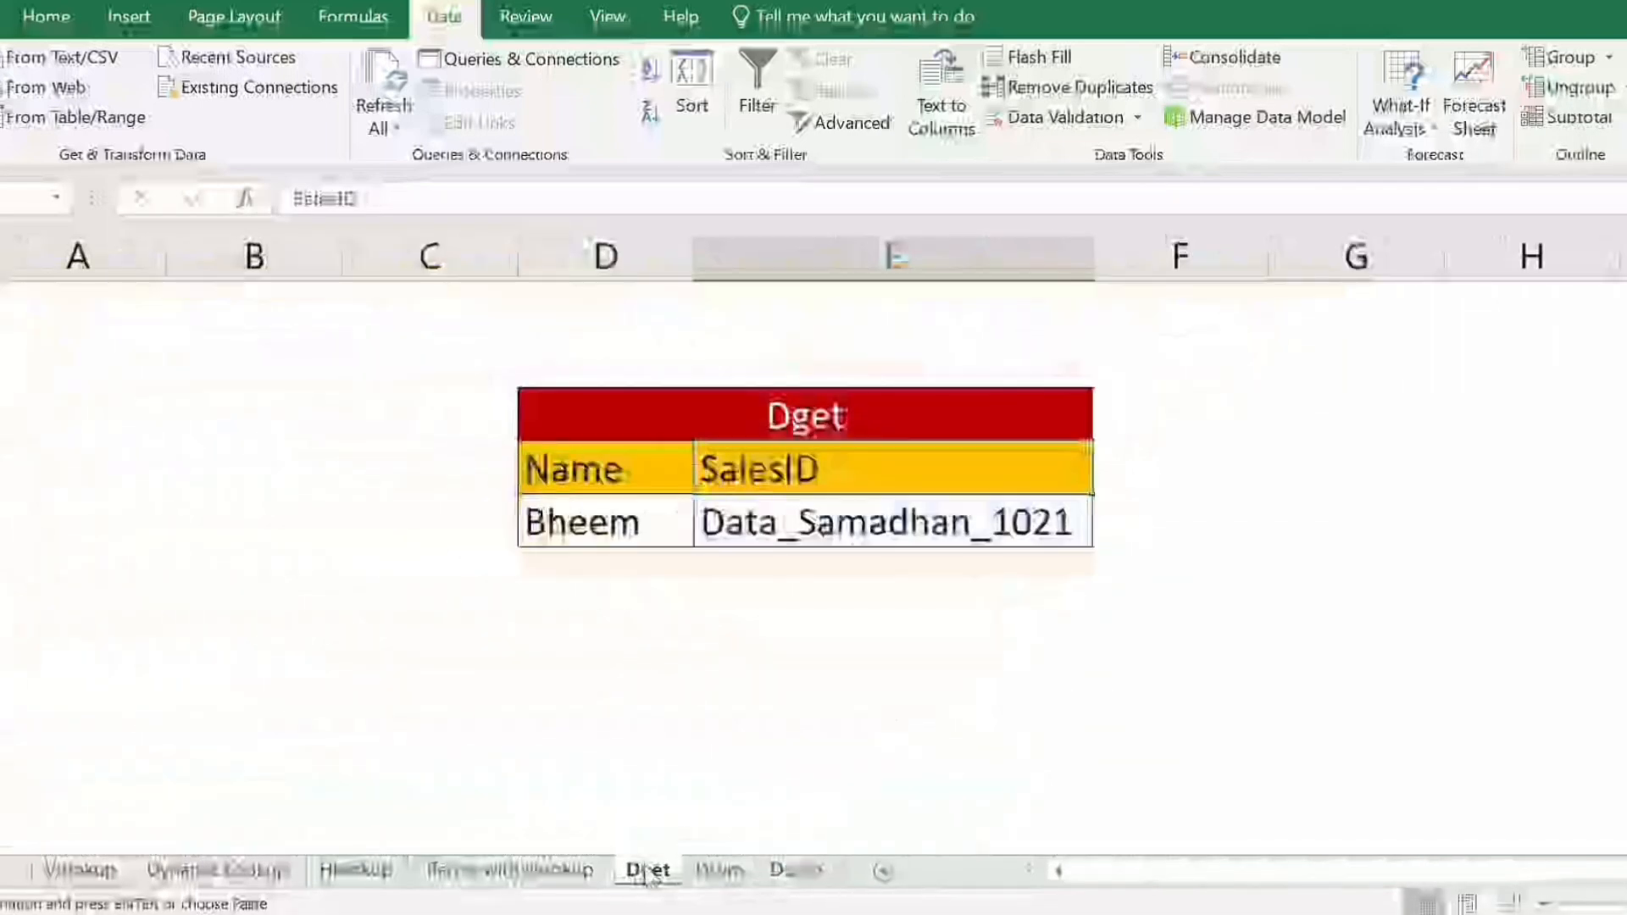
key(ctrl+v)
click(771, 627)
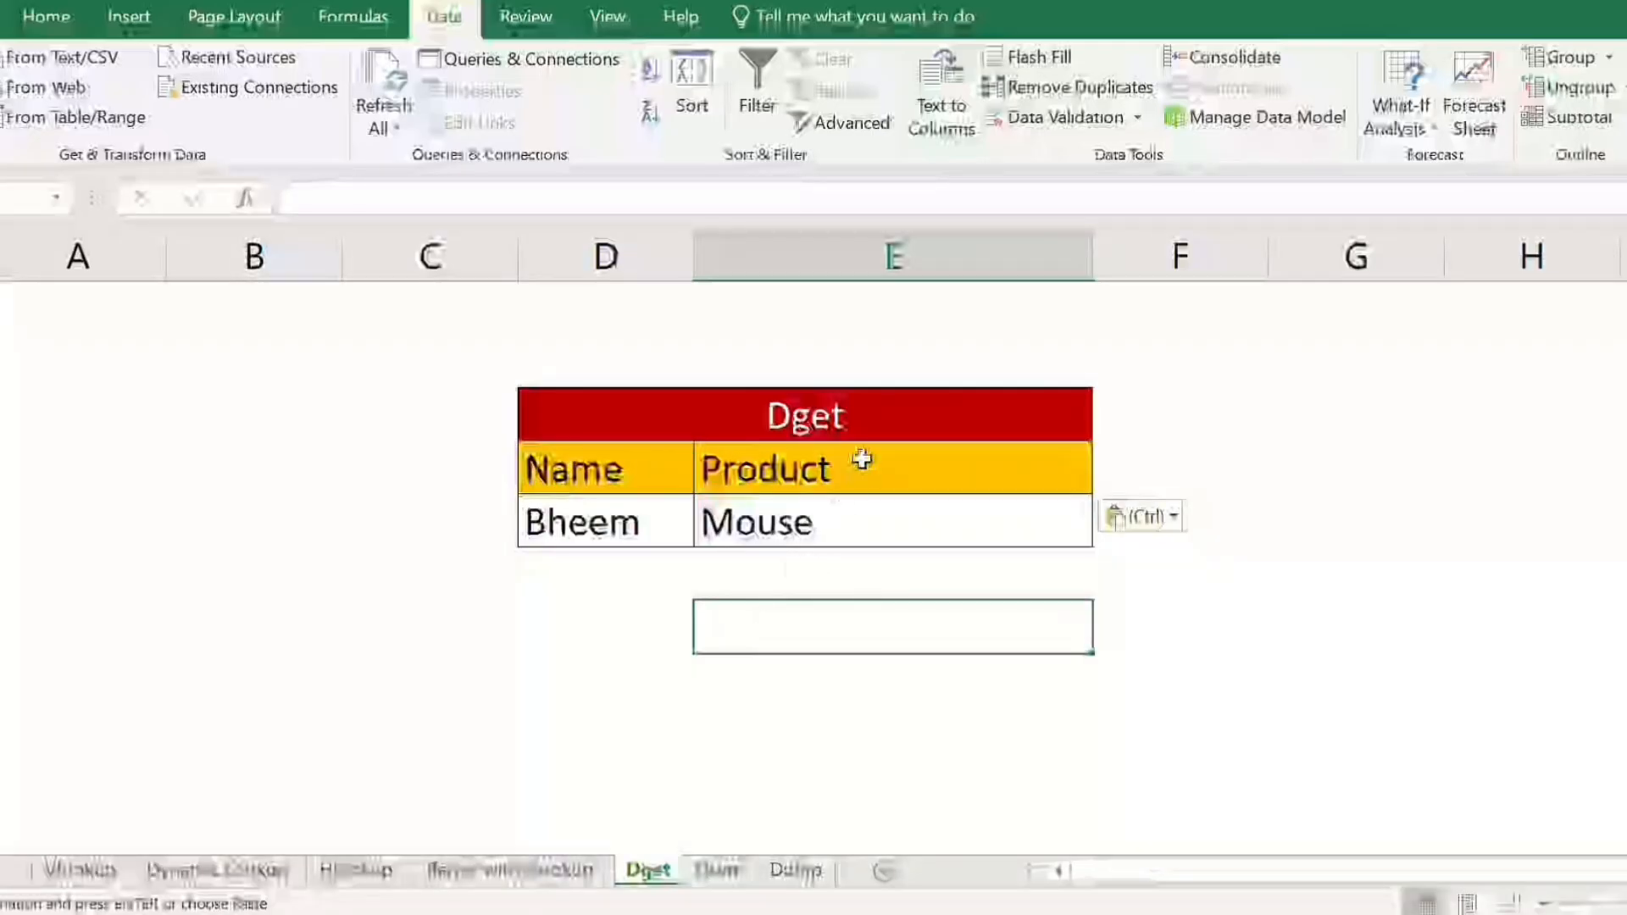
Add a List data validation to Dget header cell E4 with the source =Dump!$A$1:$K$1.
click(737, 472)
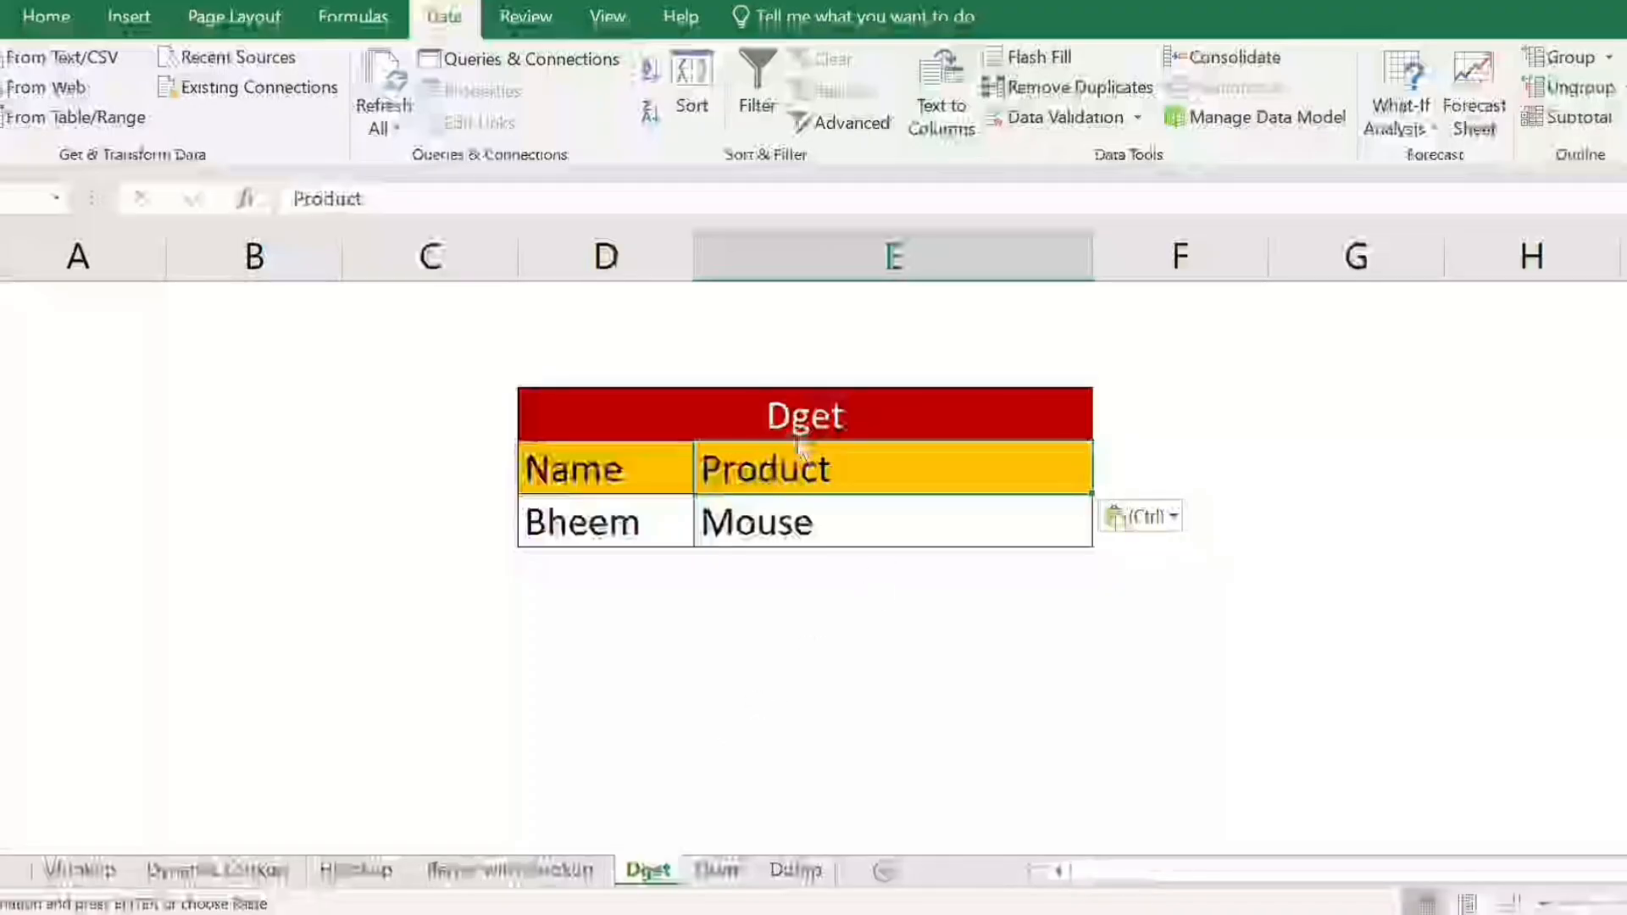
click(1038, 117)
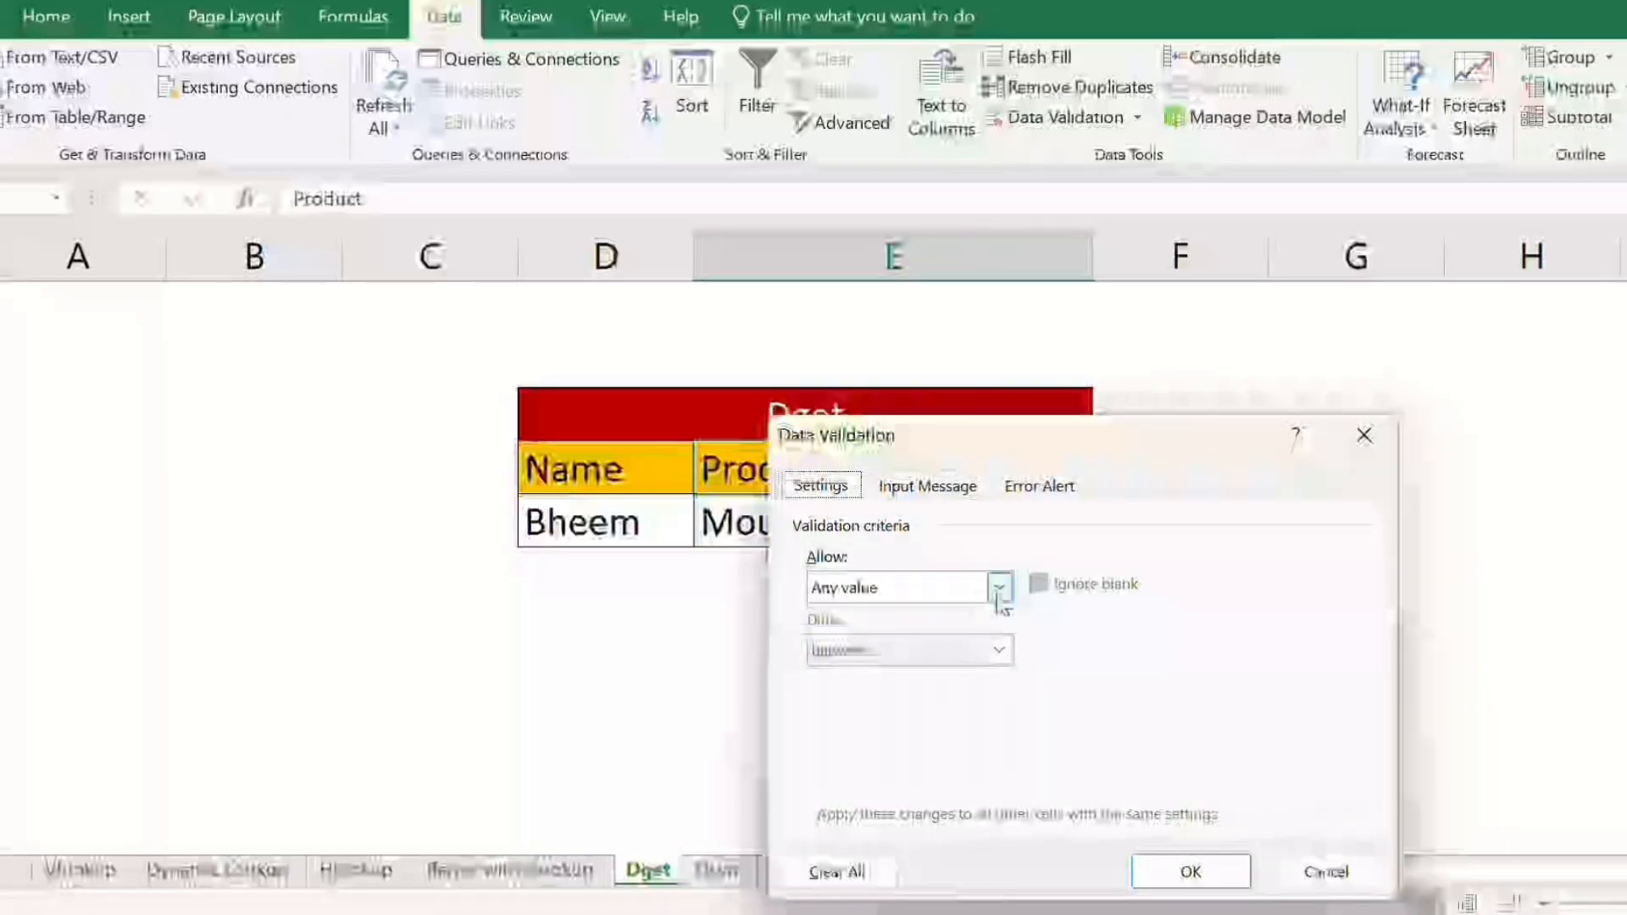
click(999, 588)
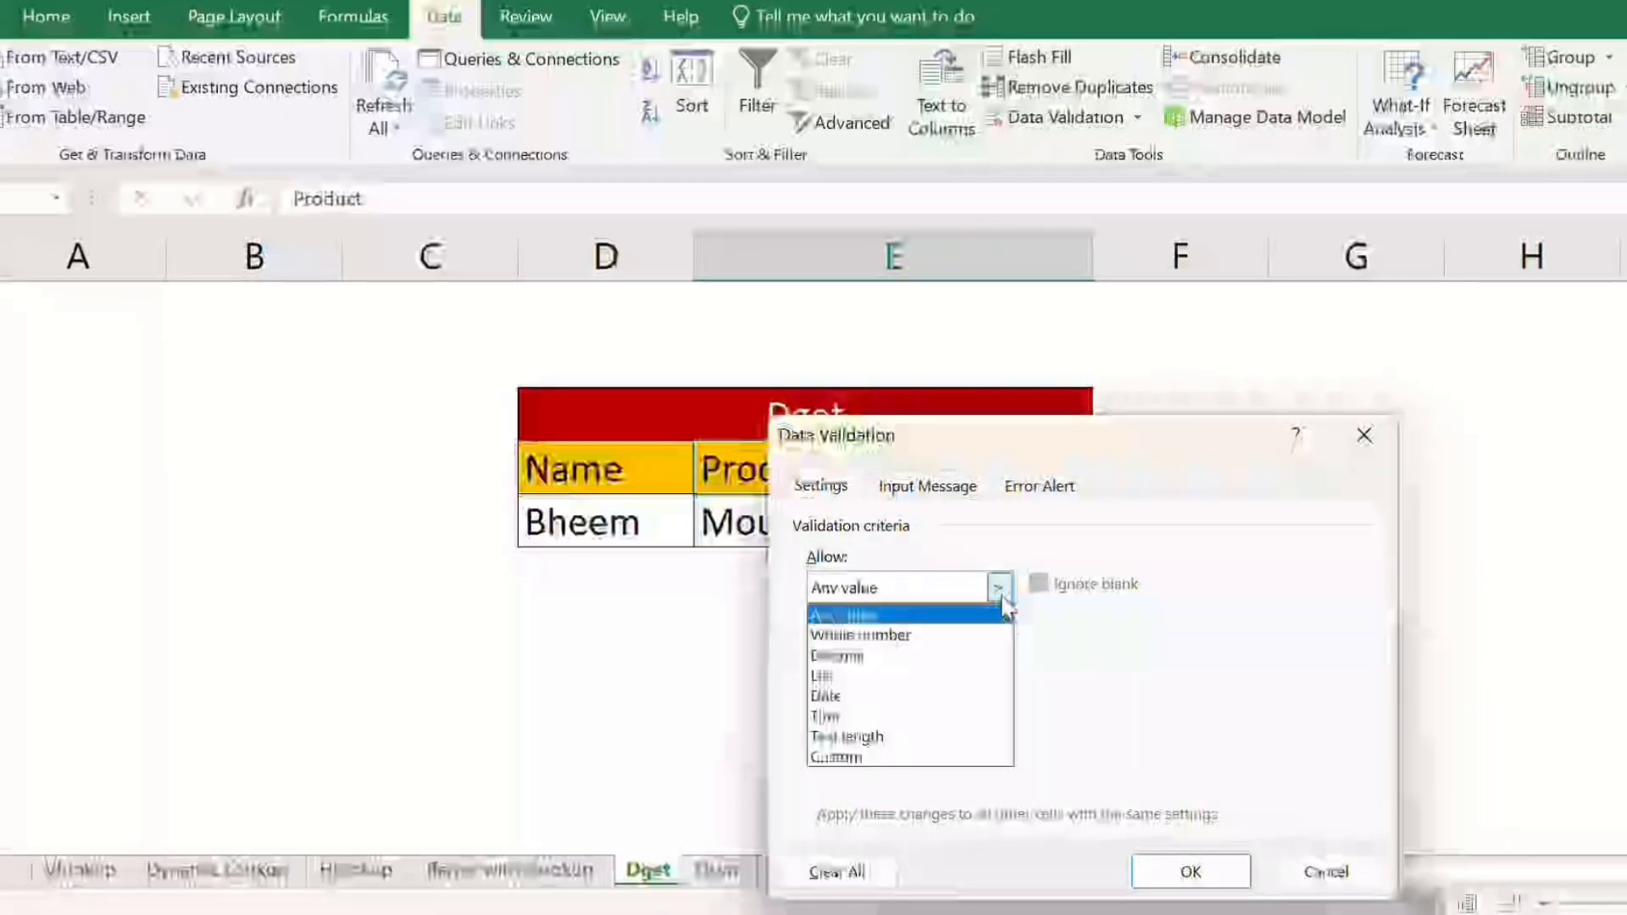
click(822, 675)
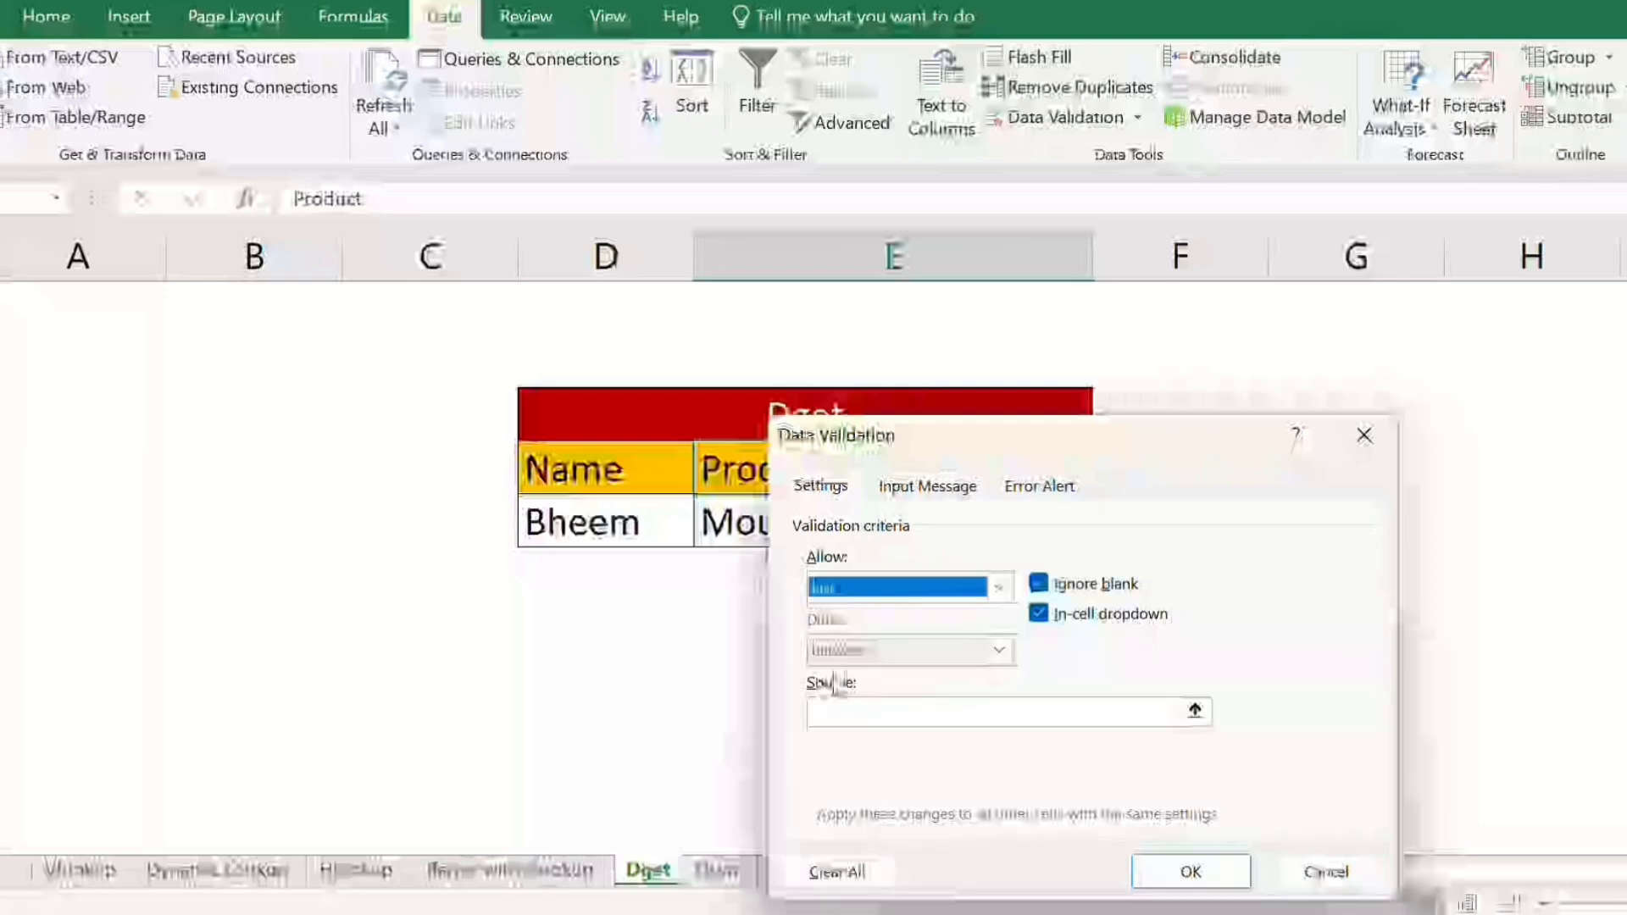
click(836, 705)
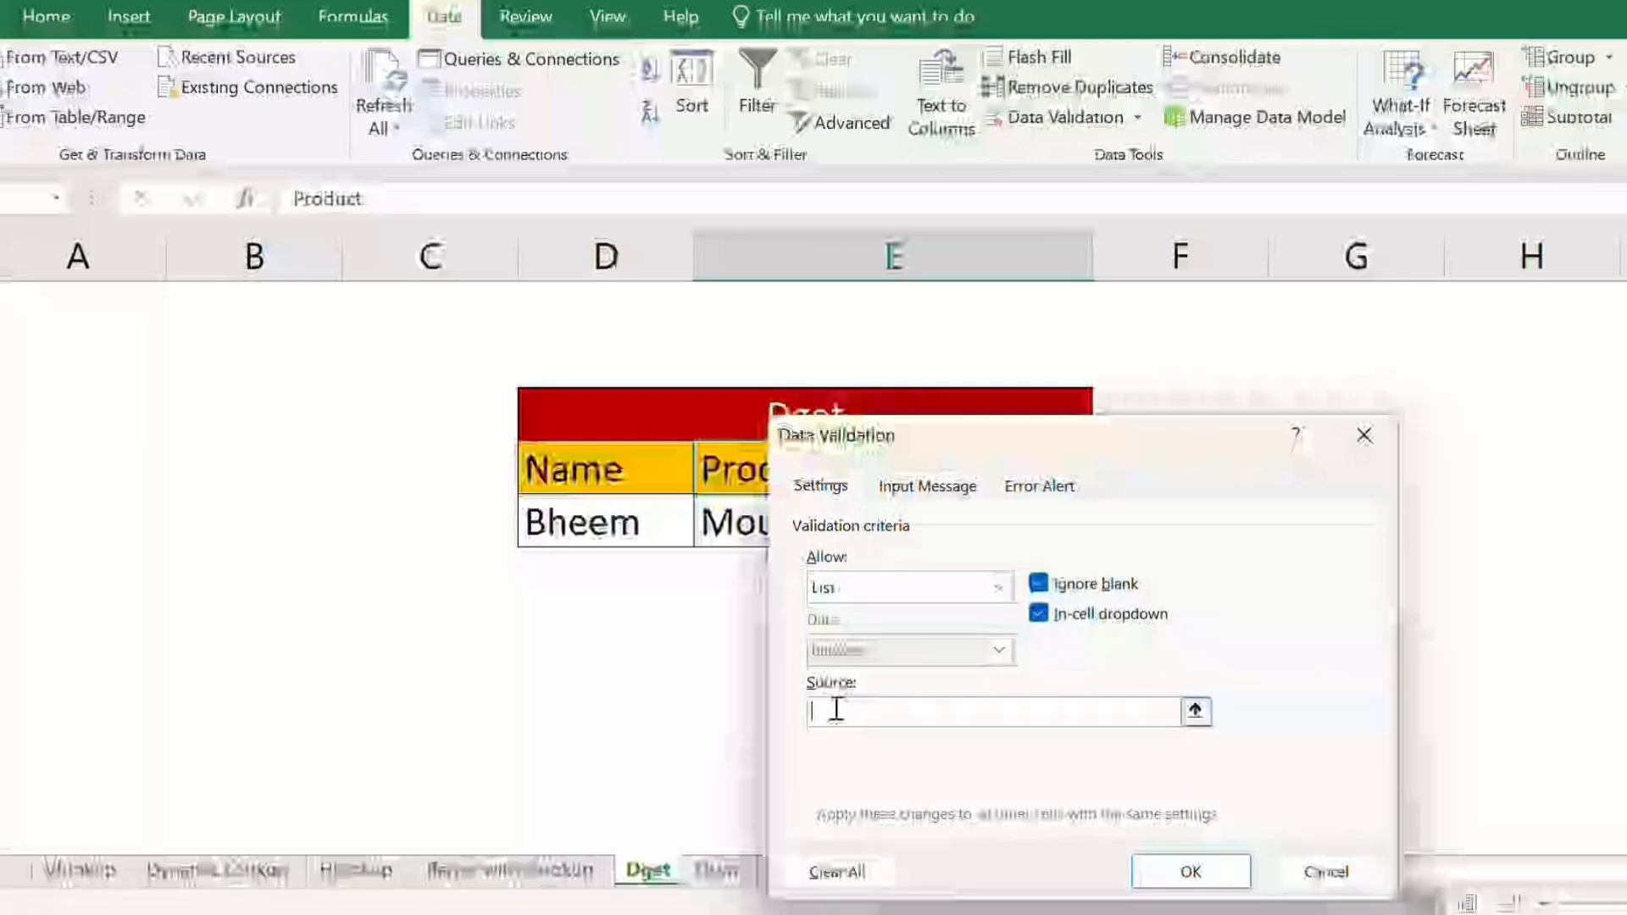
drag(1130, 461, 1515, 367)
click(795, 870)
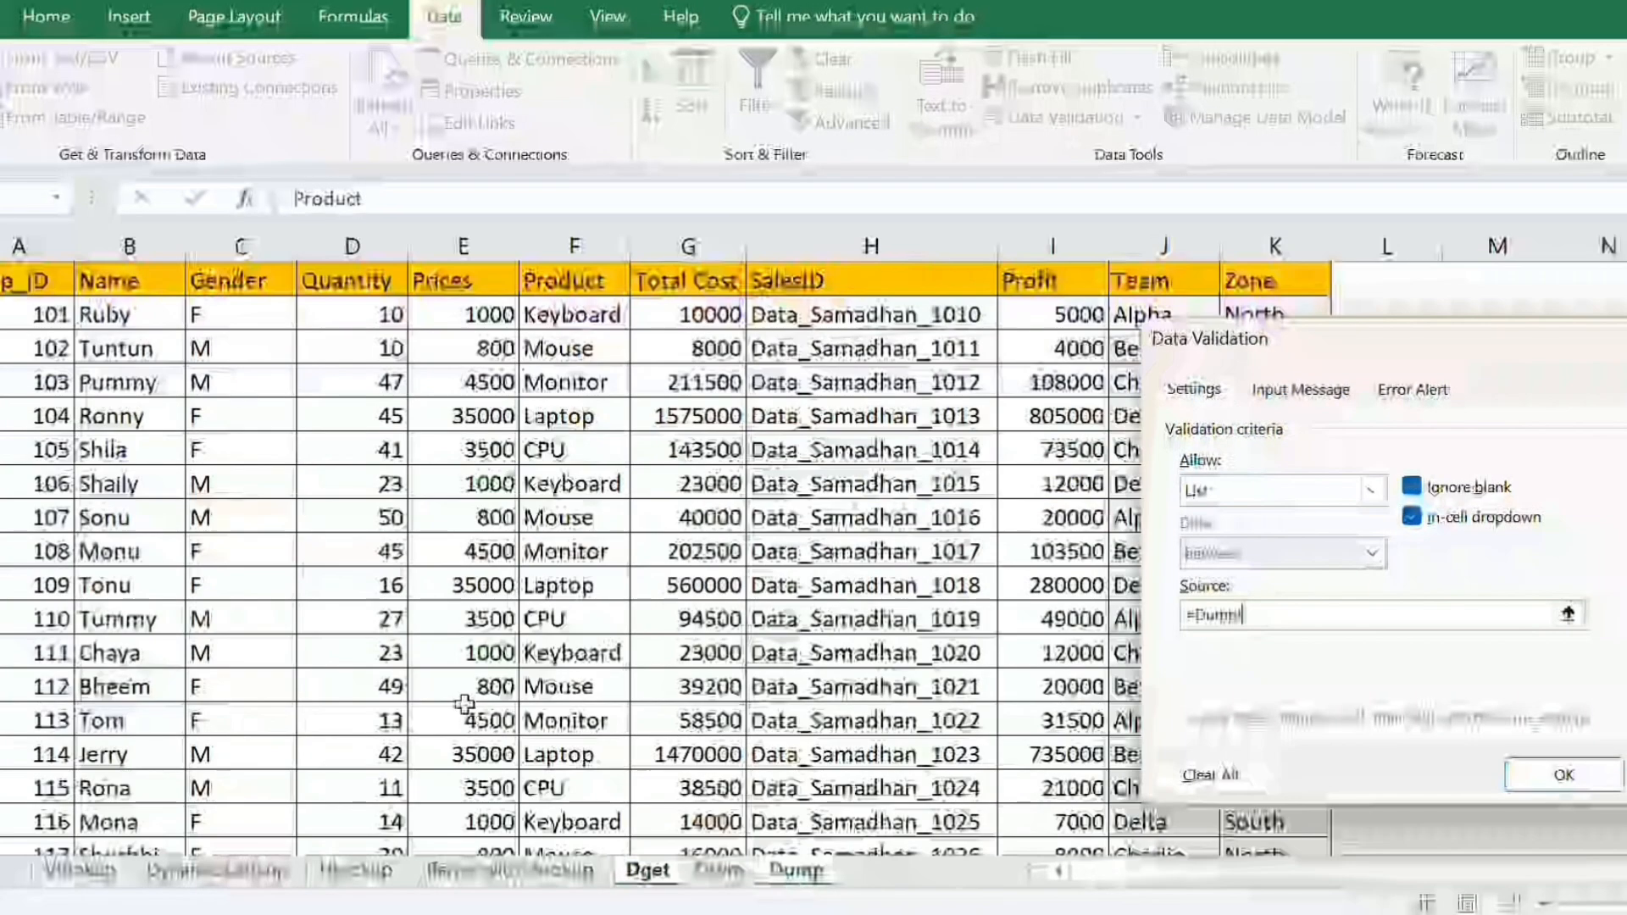
click(36, 280)
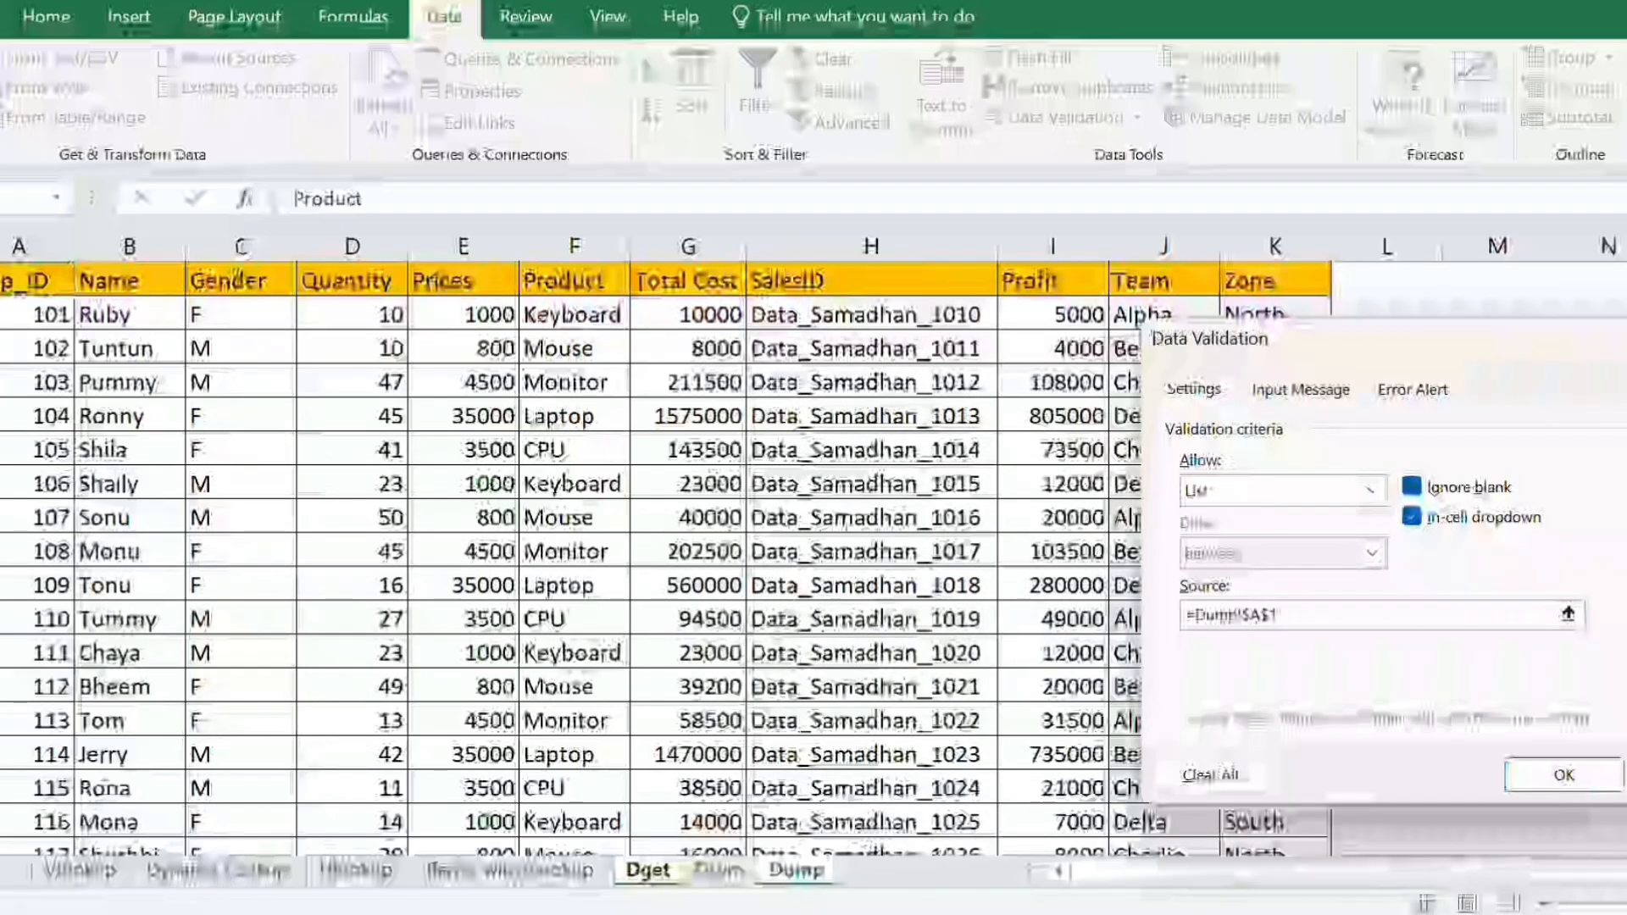
key(ctrl+shift+Right)
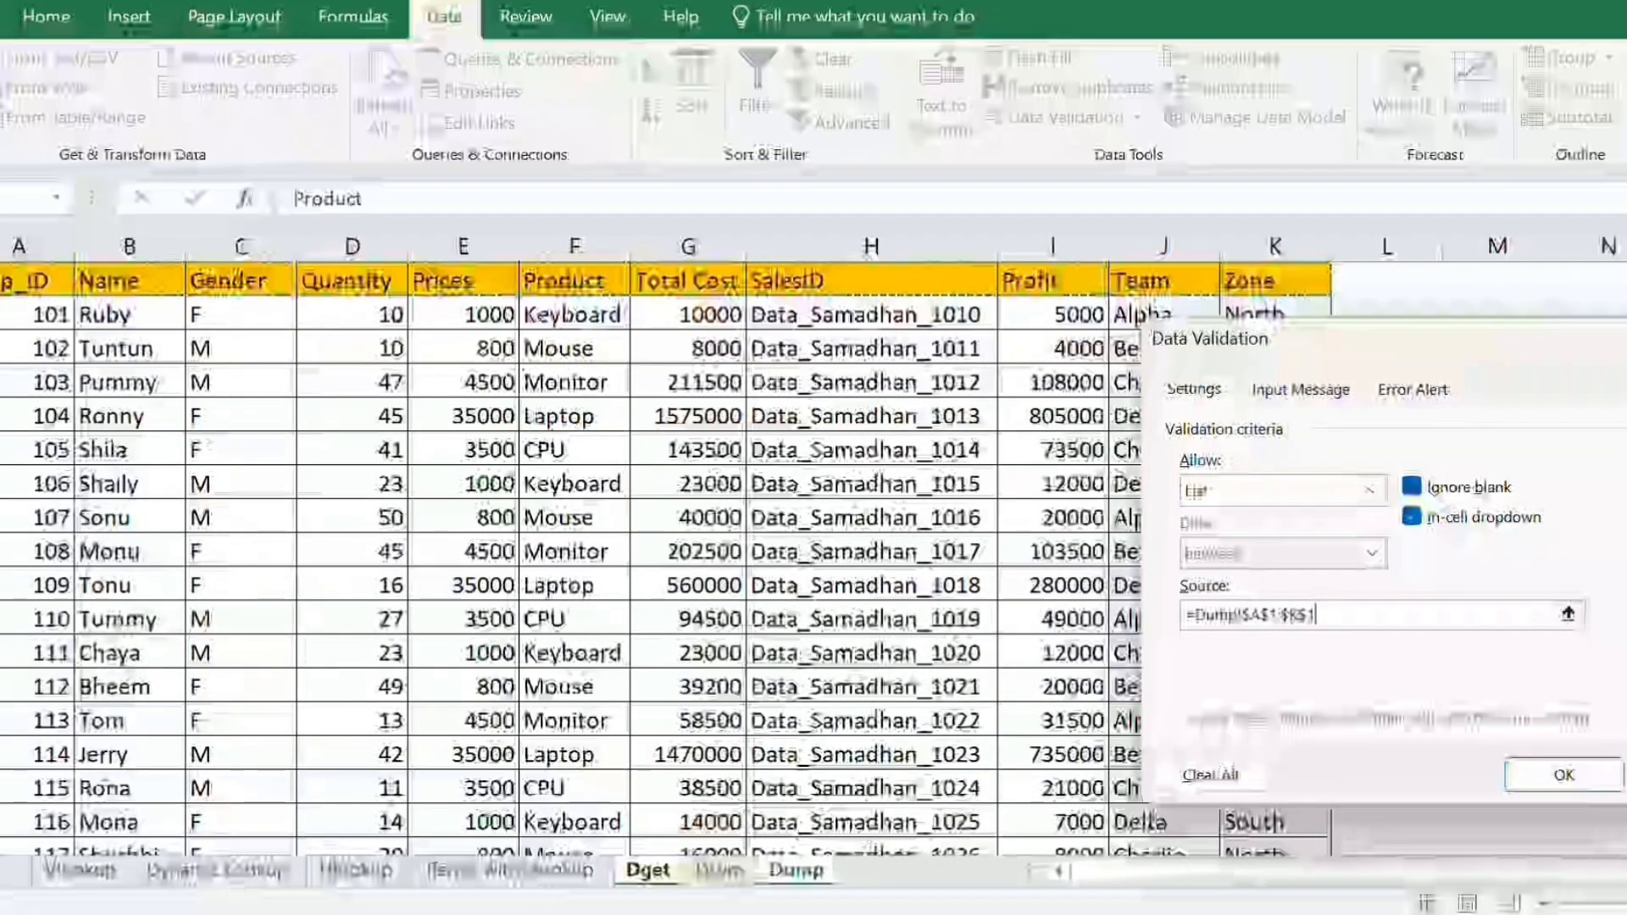
click(1545, 778)
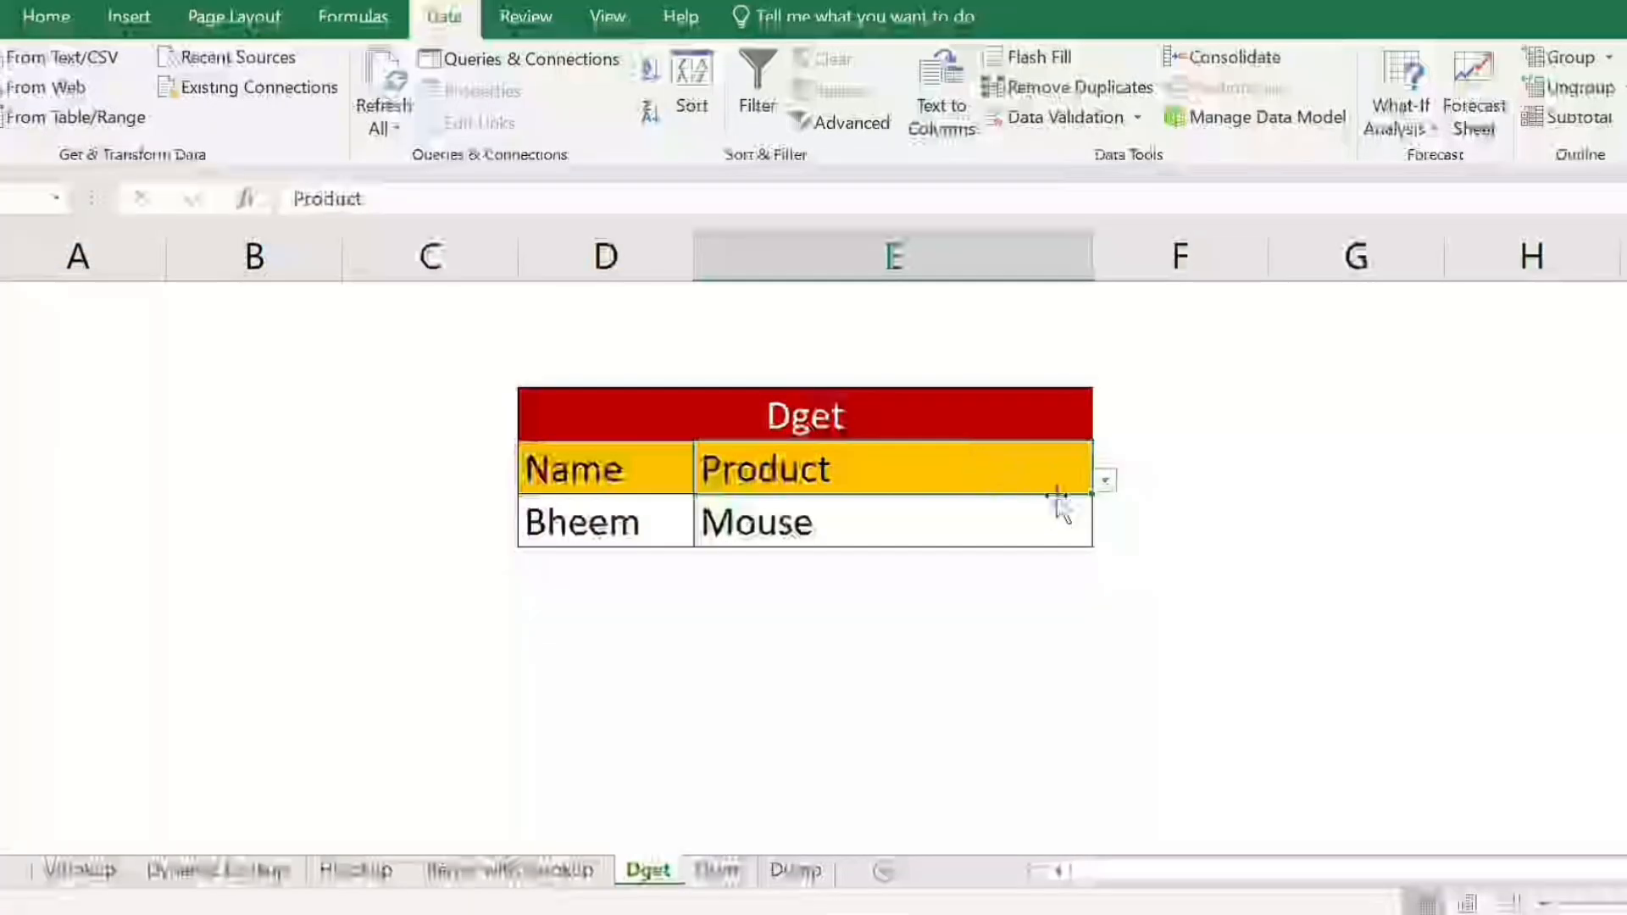
Choose SalesID as the header in Dget cell E4 from its validation list.
click(1105, 480)
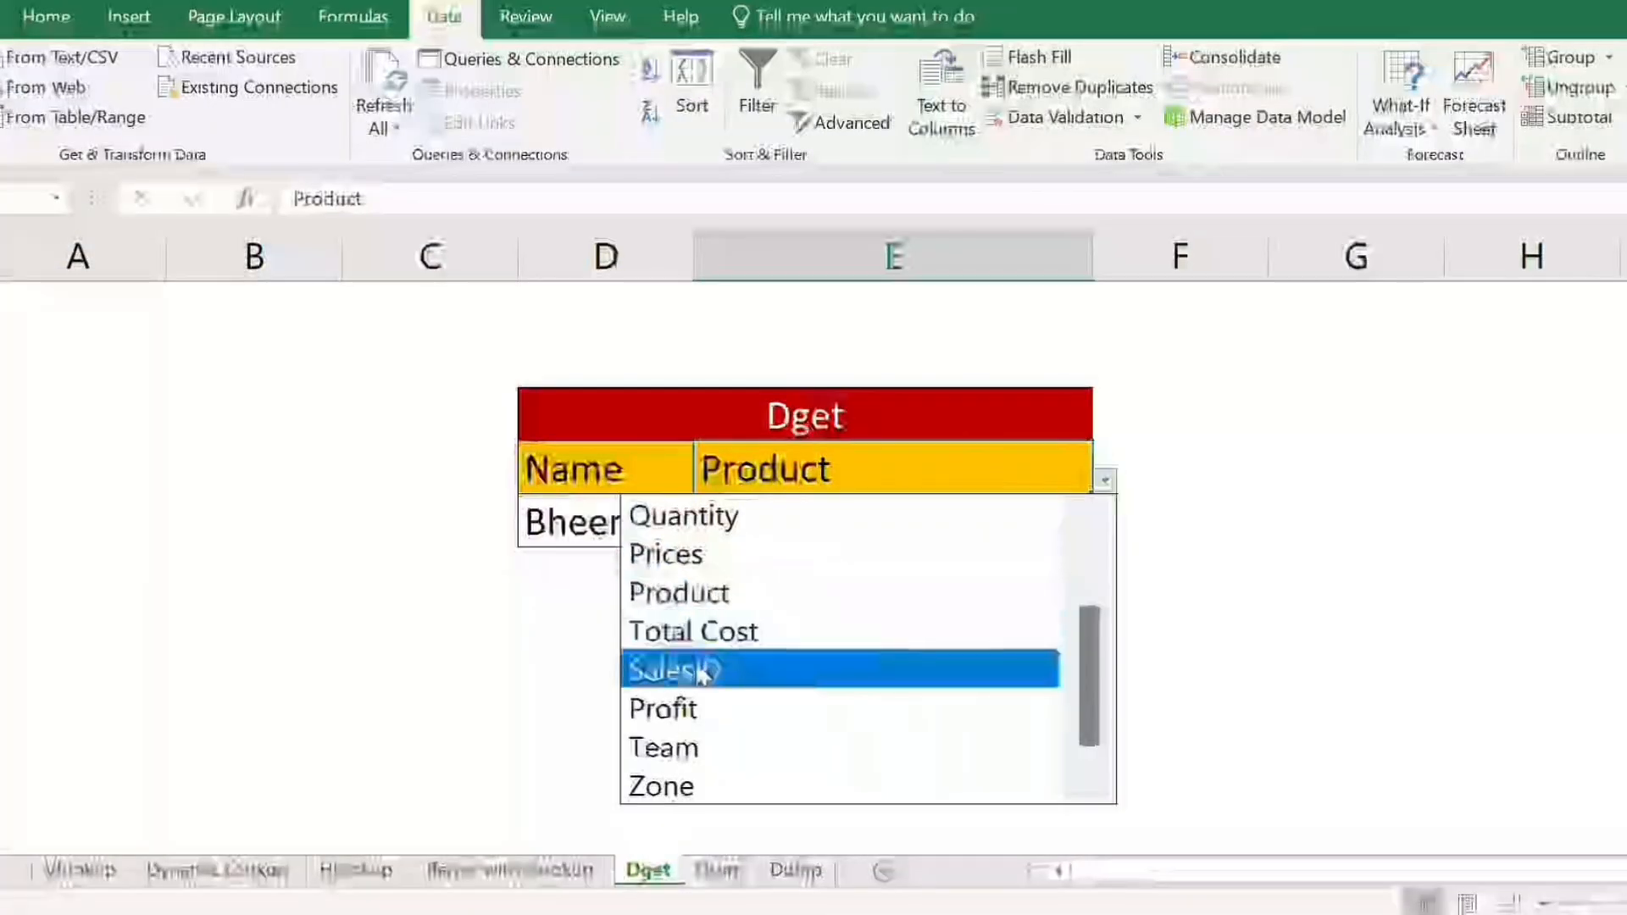
key(Escape)
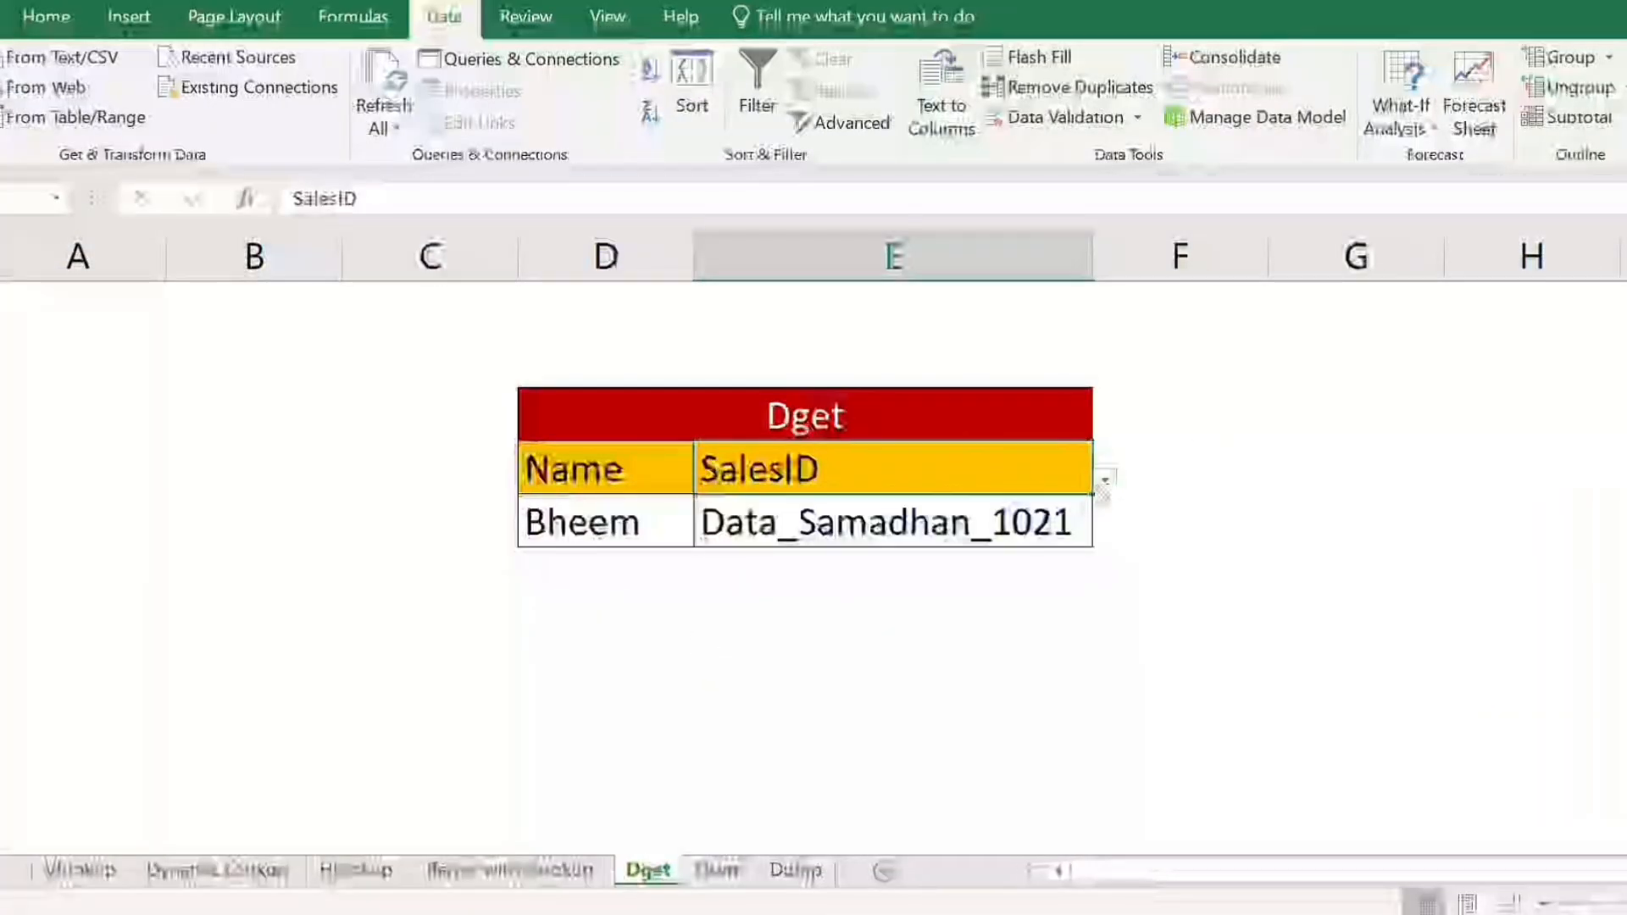
Choose Team as the header in Dget cell E4 from its validation list.
click(1104, 480)
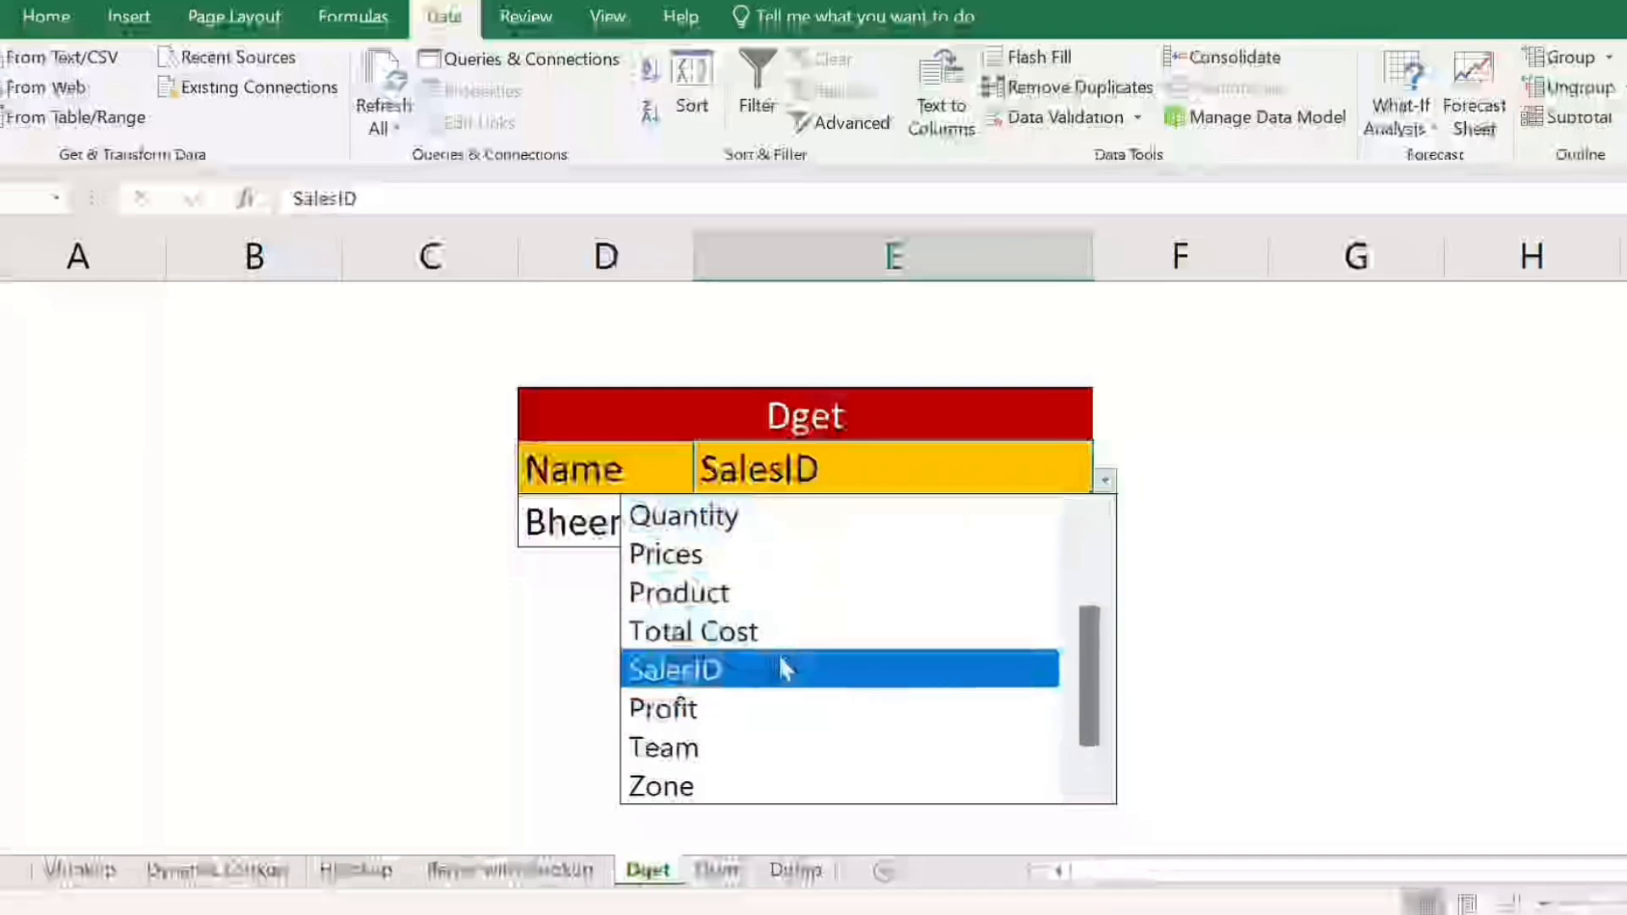
click(685, 744)
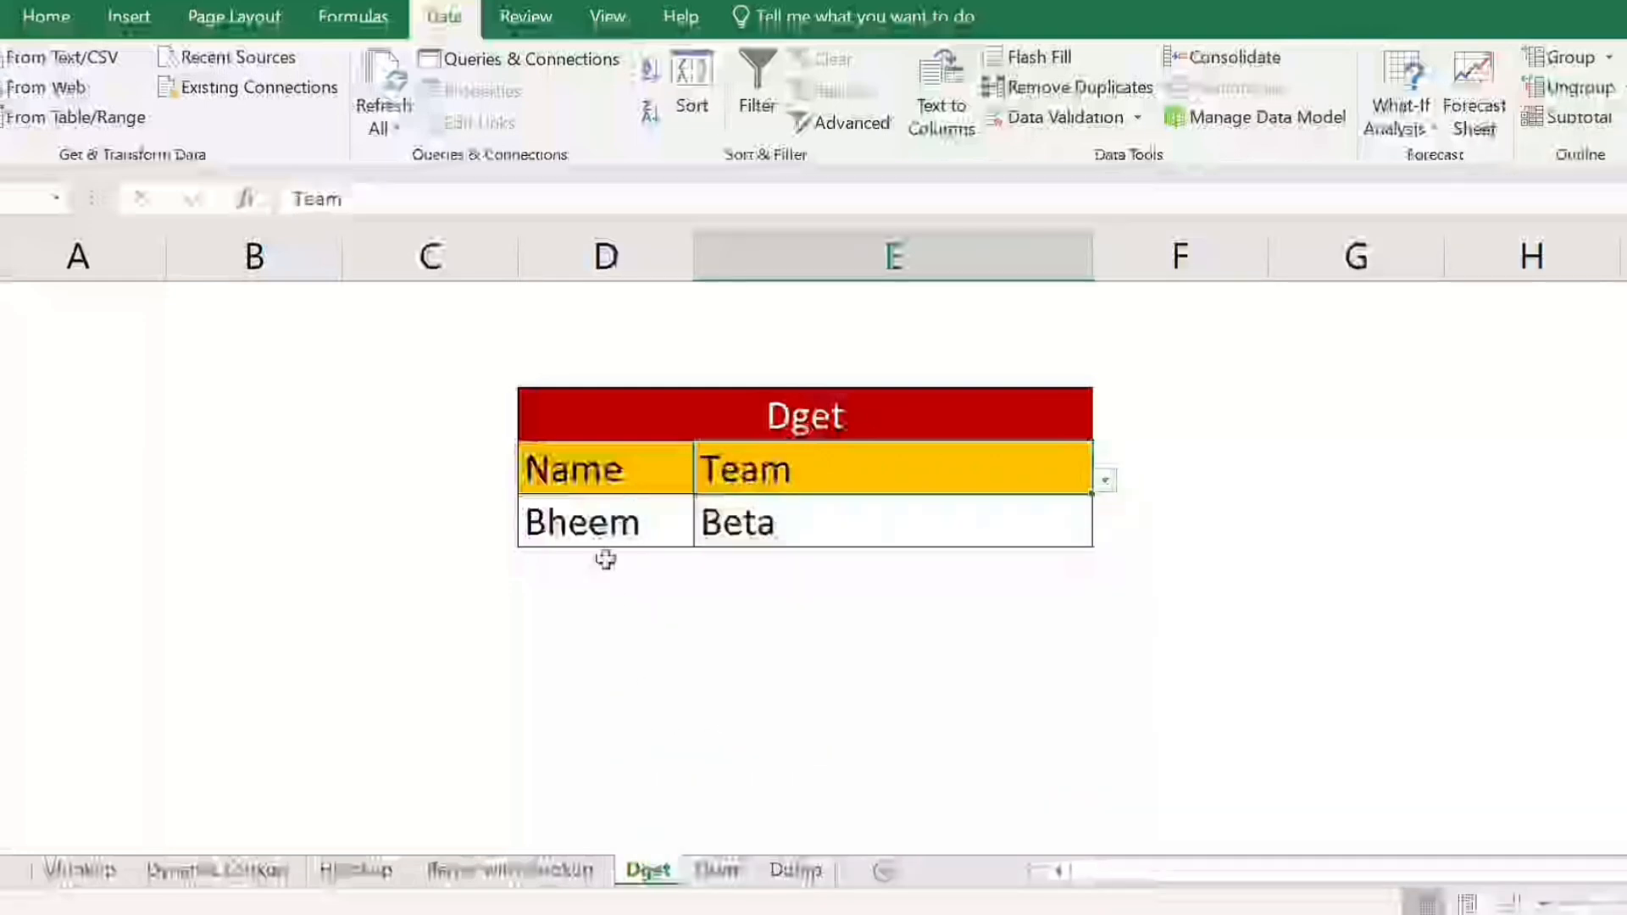
click(604, 532)
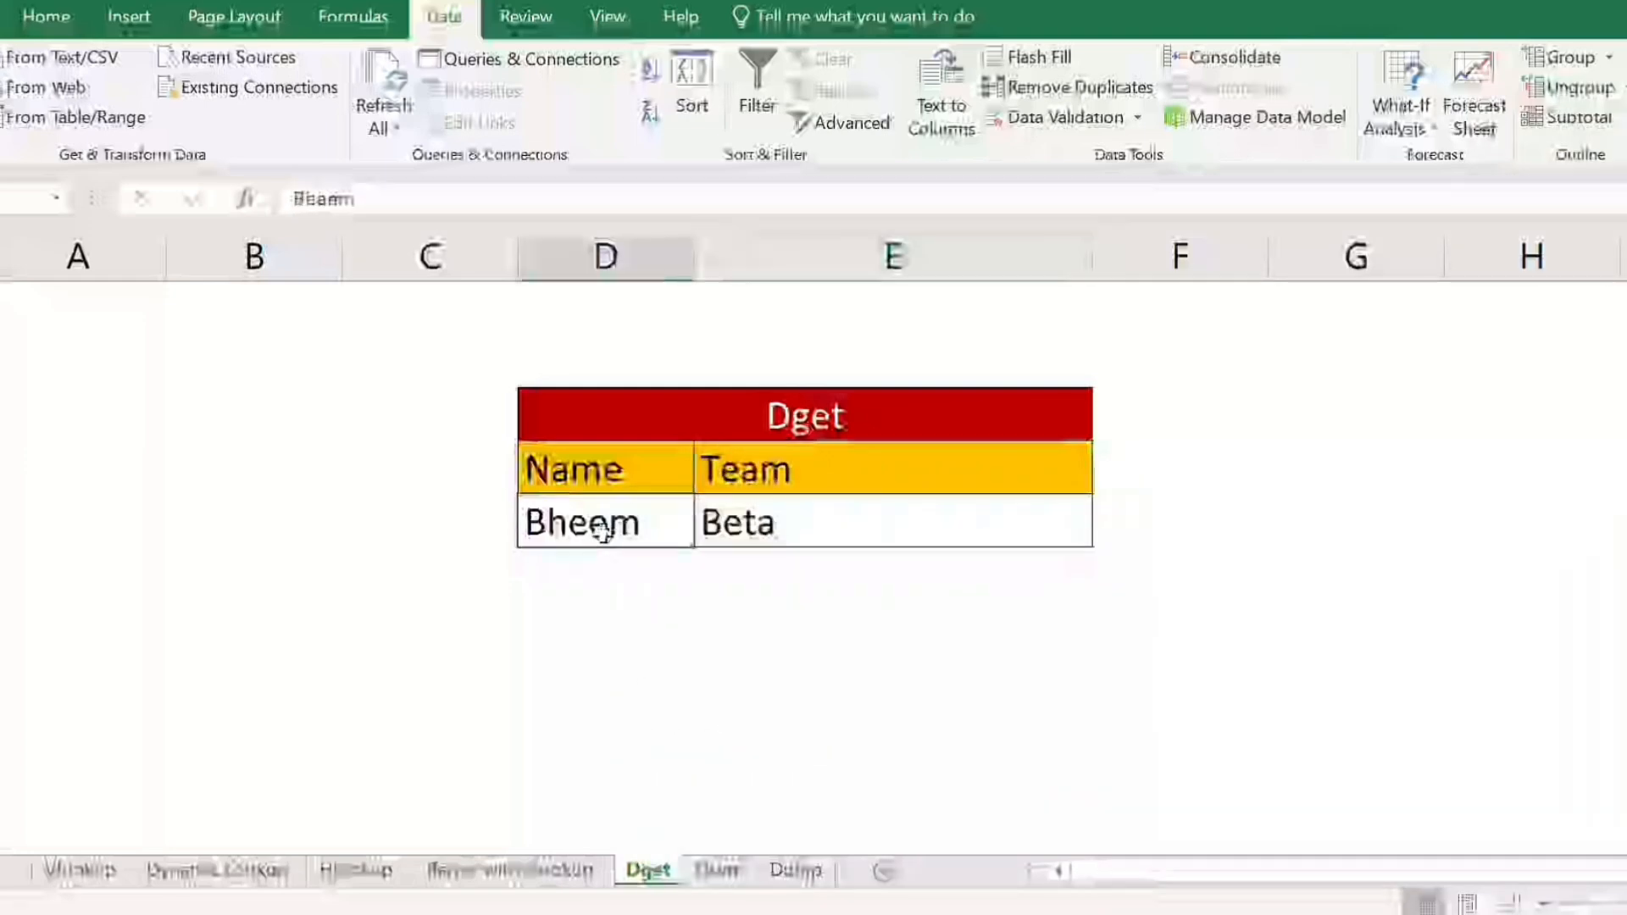
click(1324, 407)
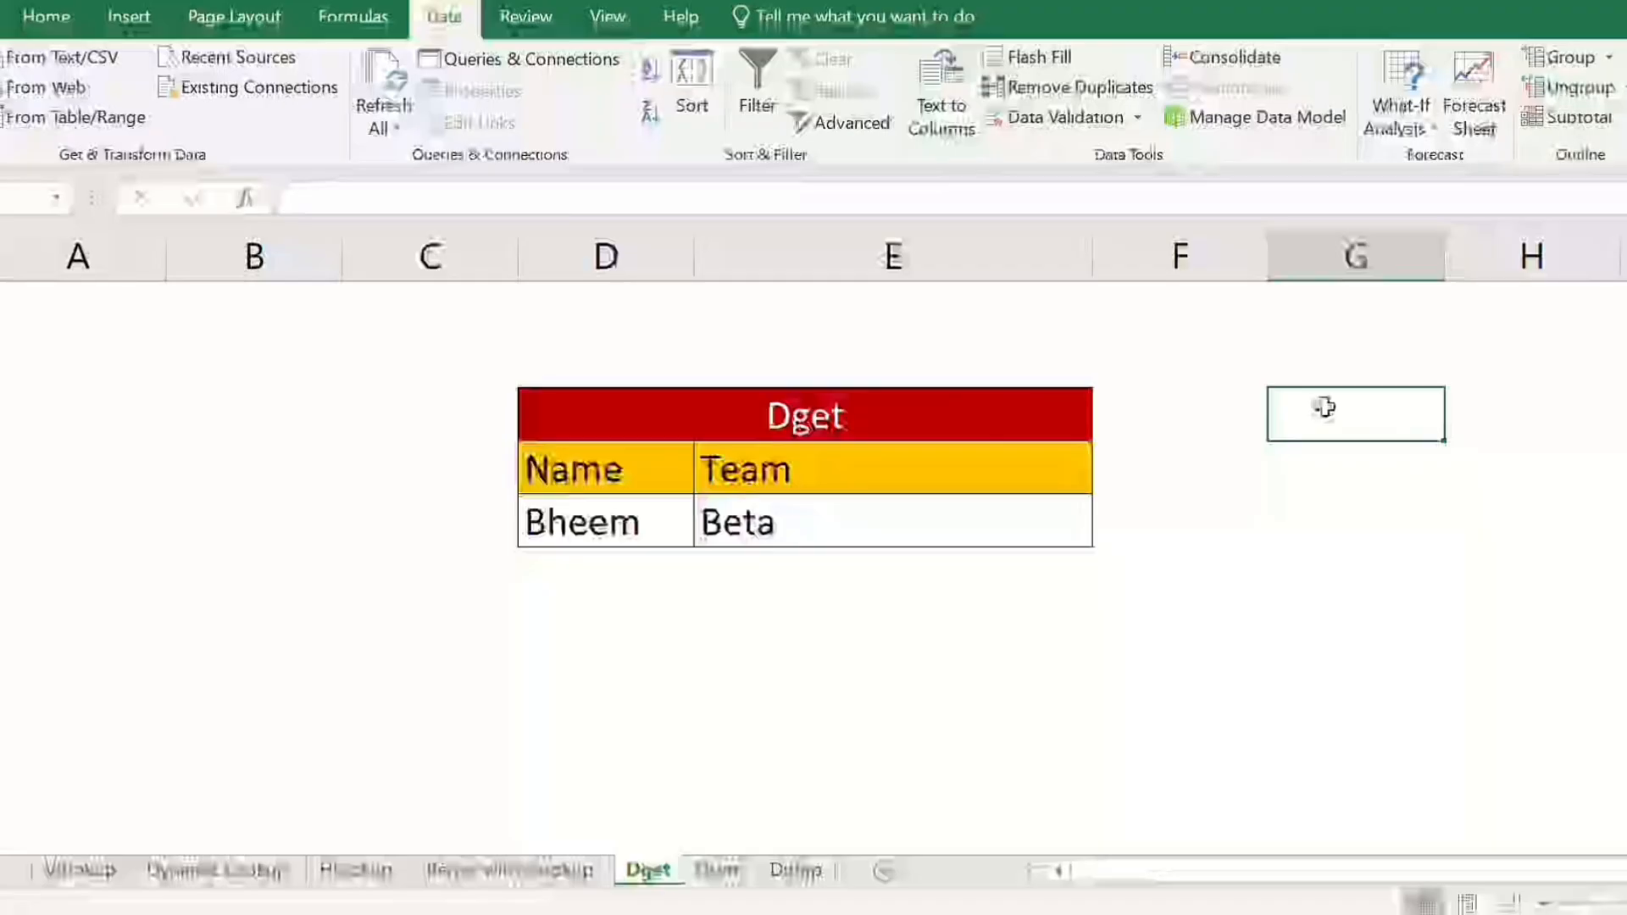
Replace the name in Dget cell D5 with the name of the employee in Dump row 113.
click(563, 526)
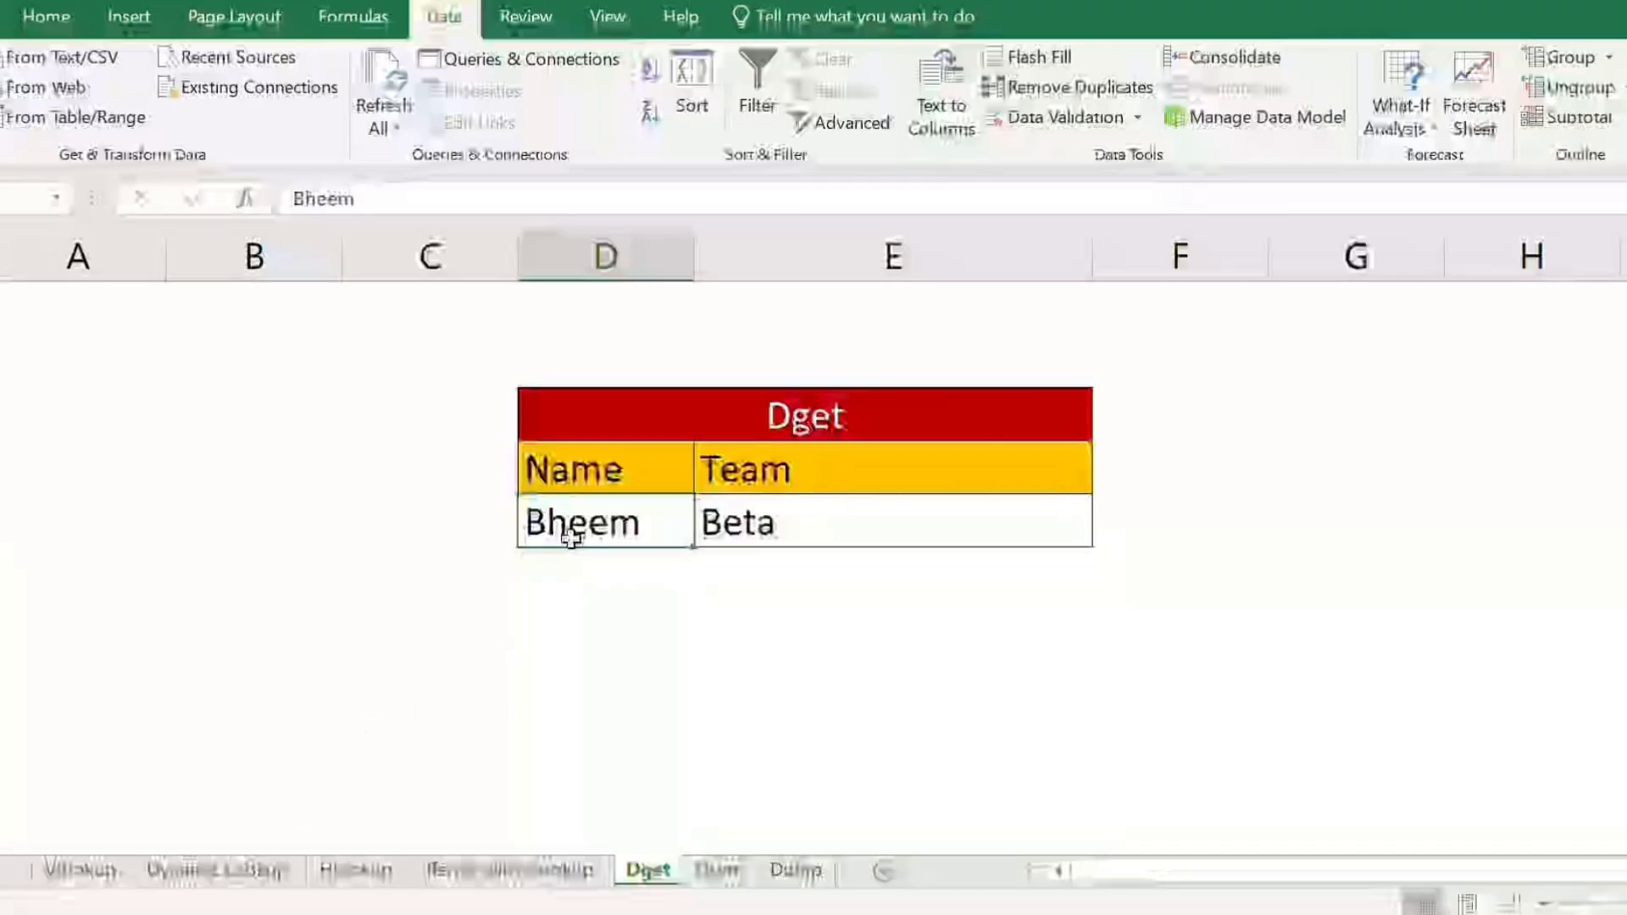
text(Tom)
key(Return)
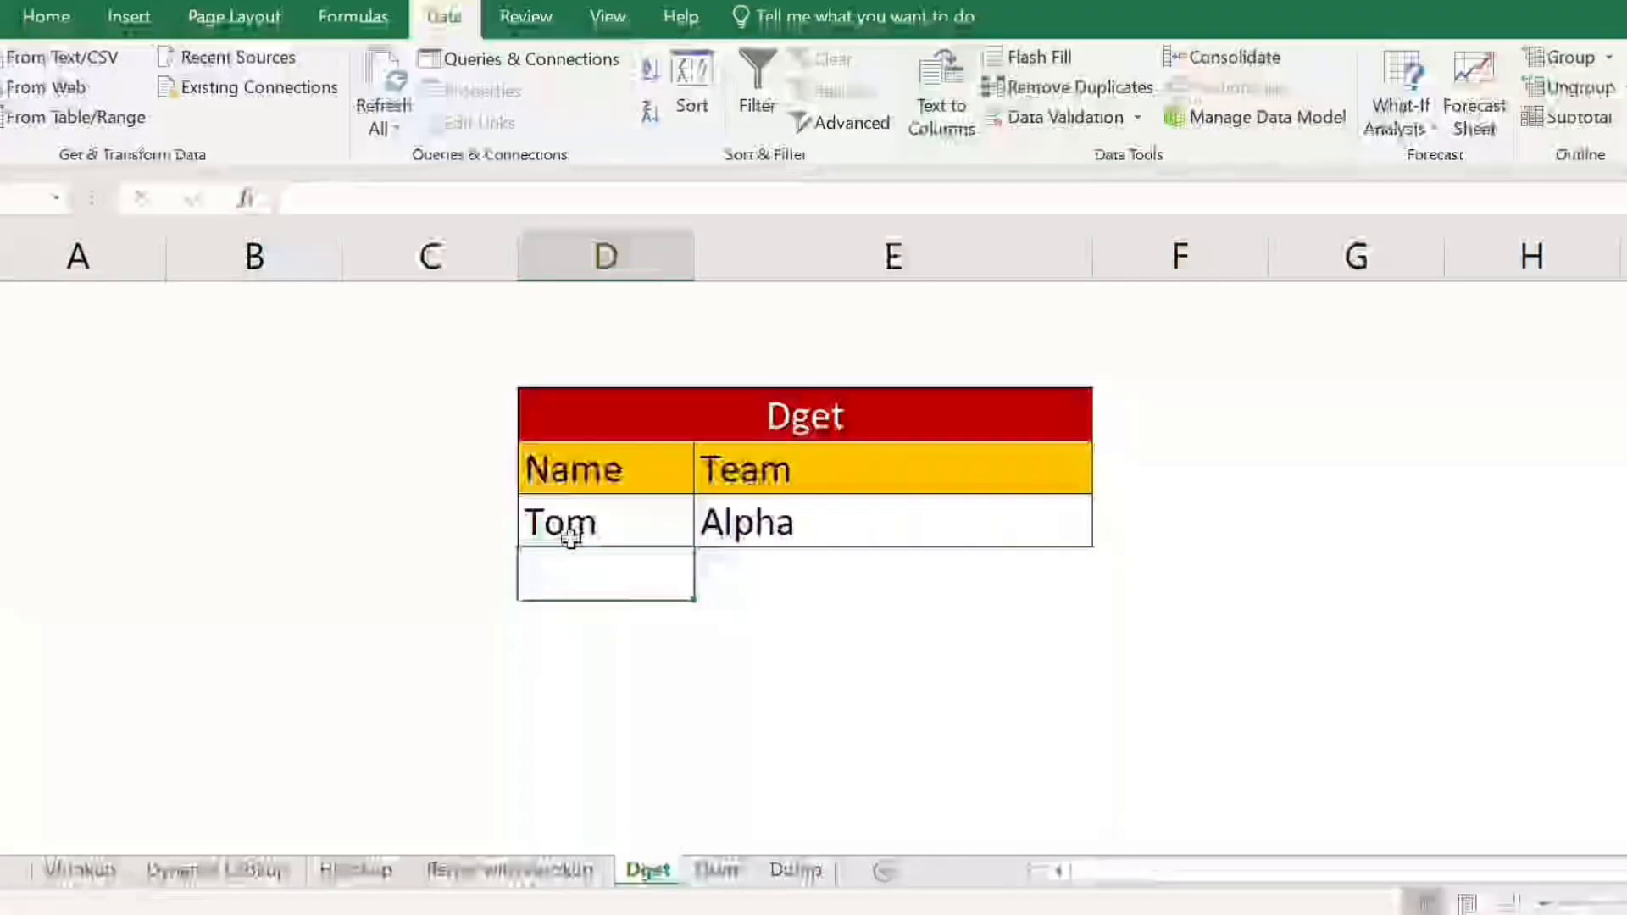
Choose Quantity as the header in Dget cell E4 from its validation list.
click(817, 487)
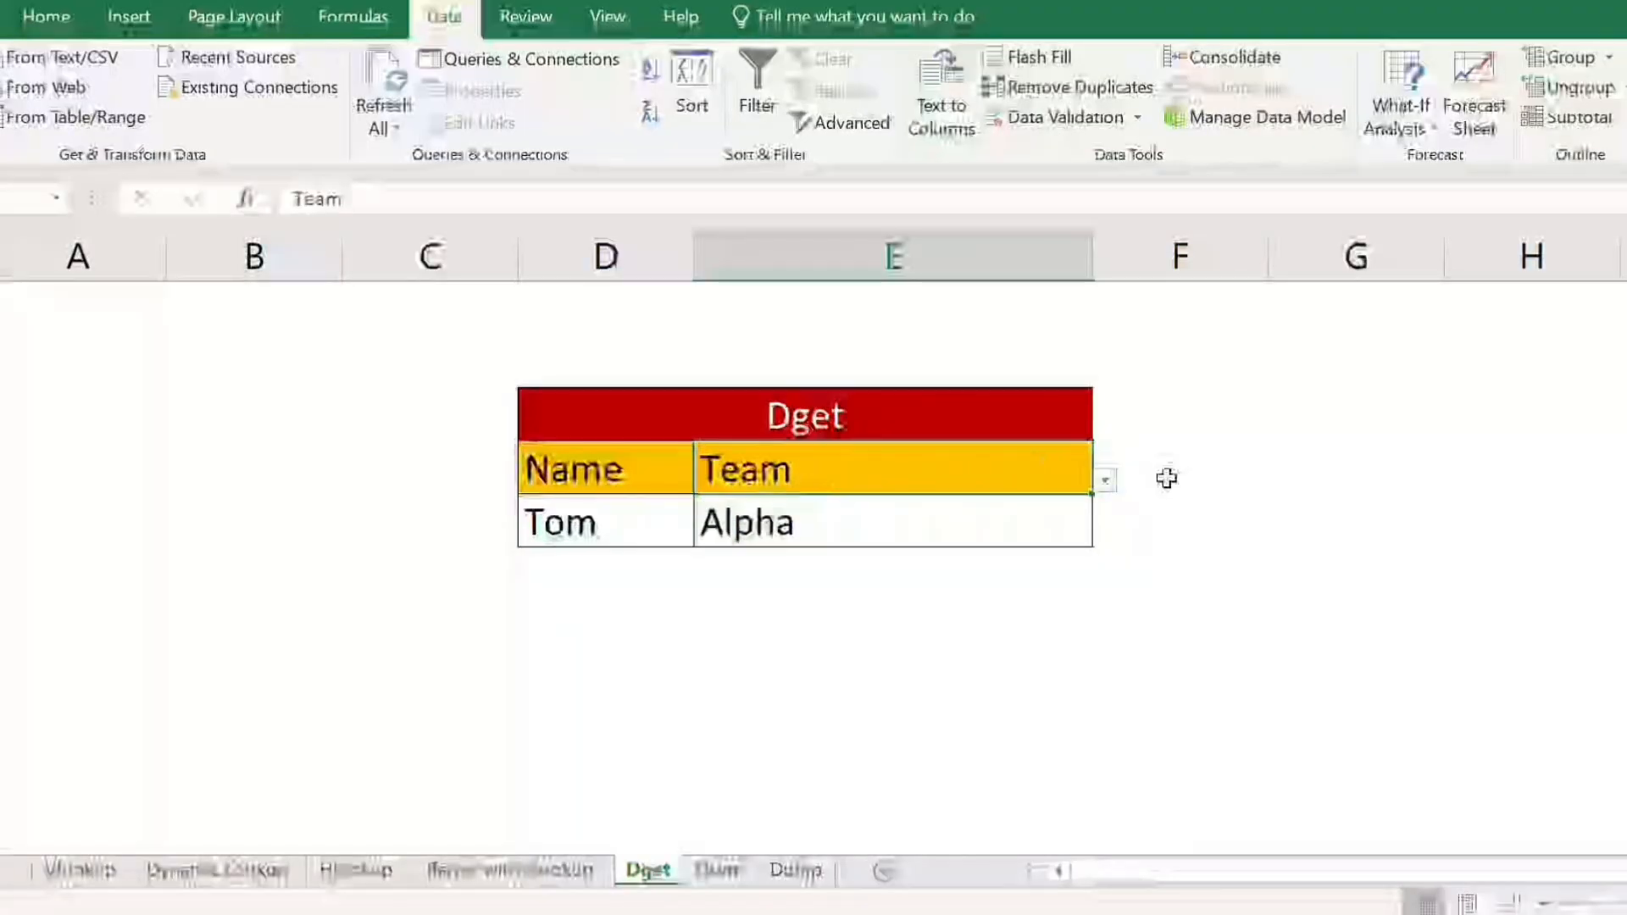
click(1104, 480)
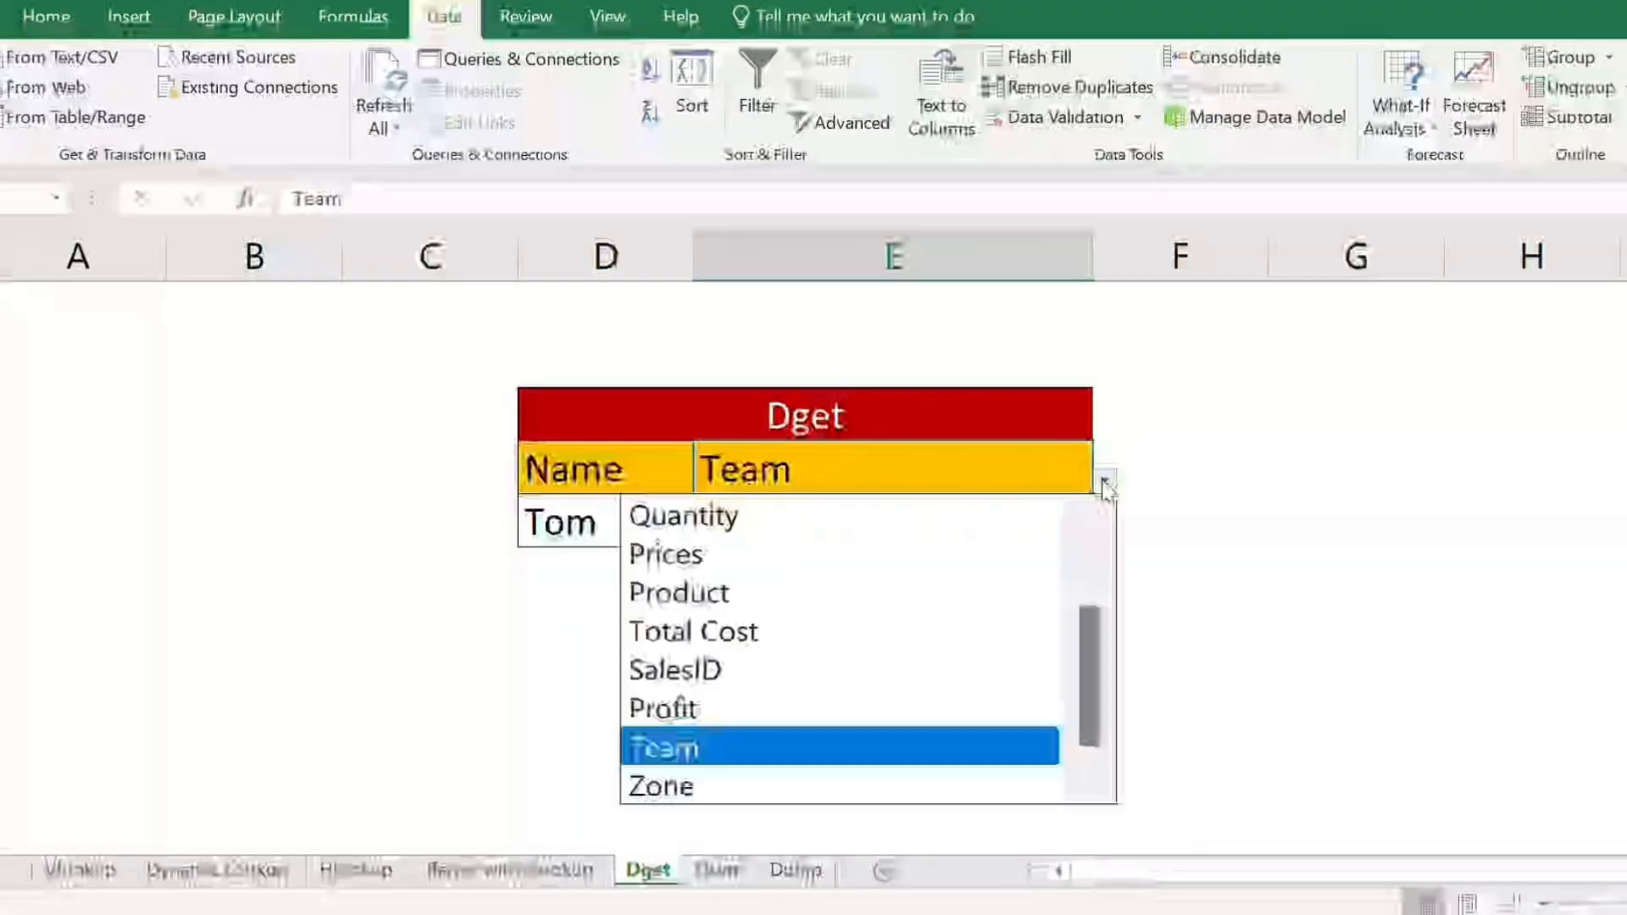
click(725, 515)
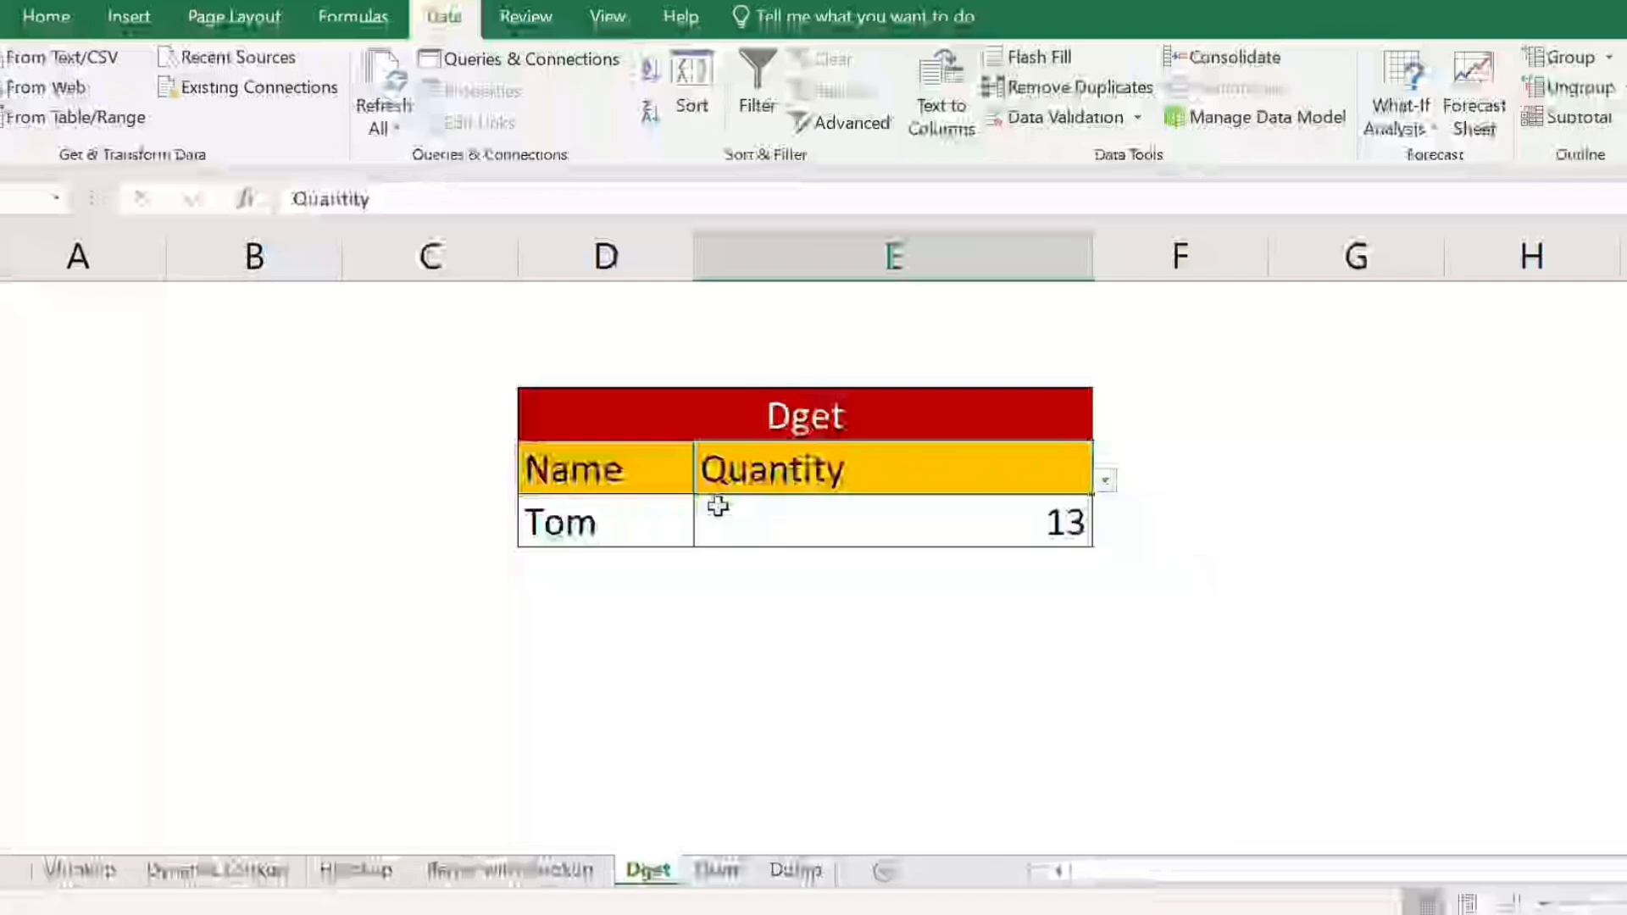
click(532, 541)
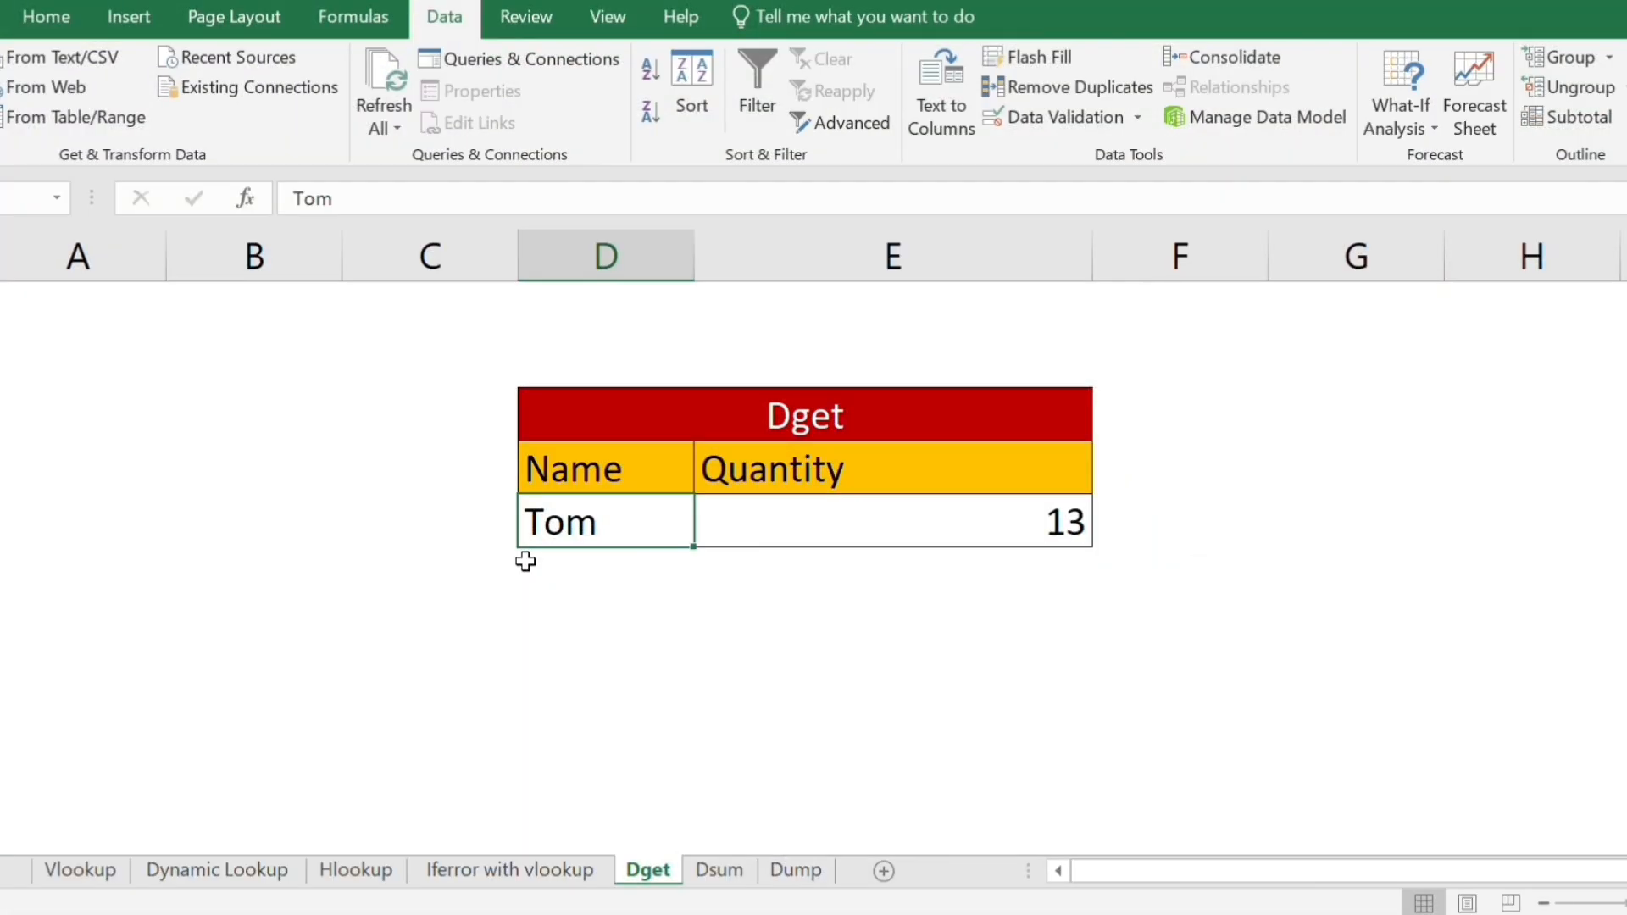
Try a second lookup row by entering employee 114's name in Dget cell D6 and filling the DGET formula down from E5 to E6.
click(647, 555)
text(Jerry)
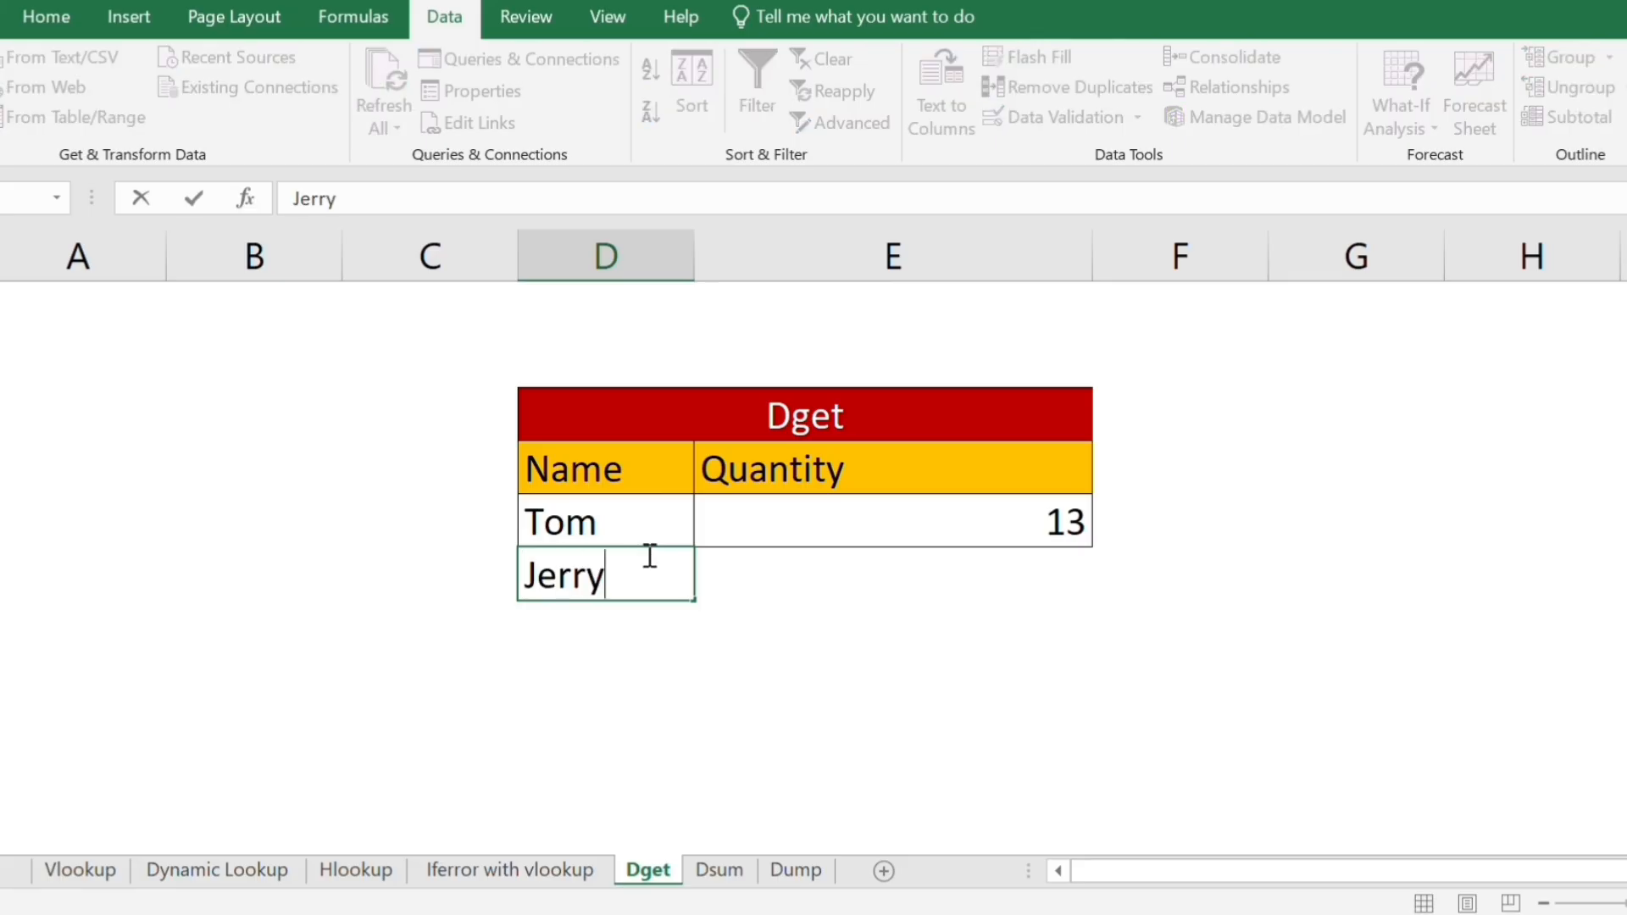
key(Return)
key(Up)
key(Right)
key(shift+Up)
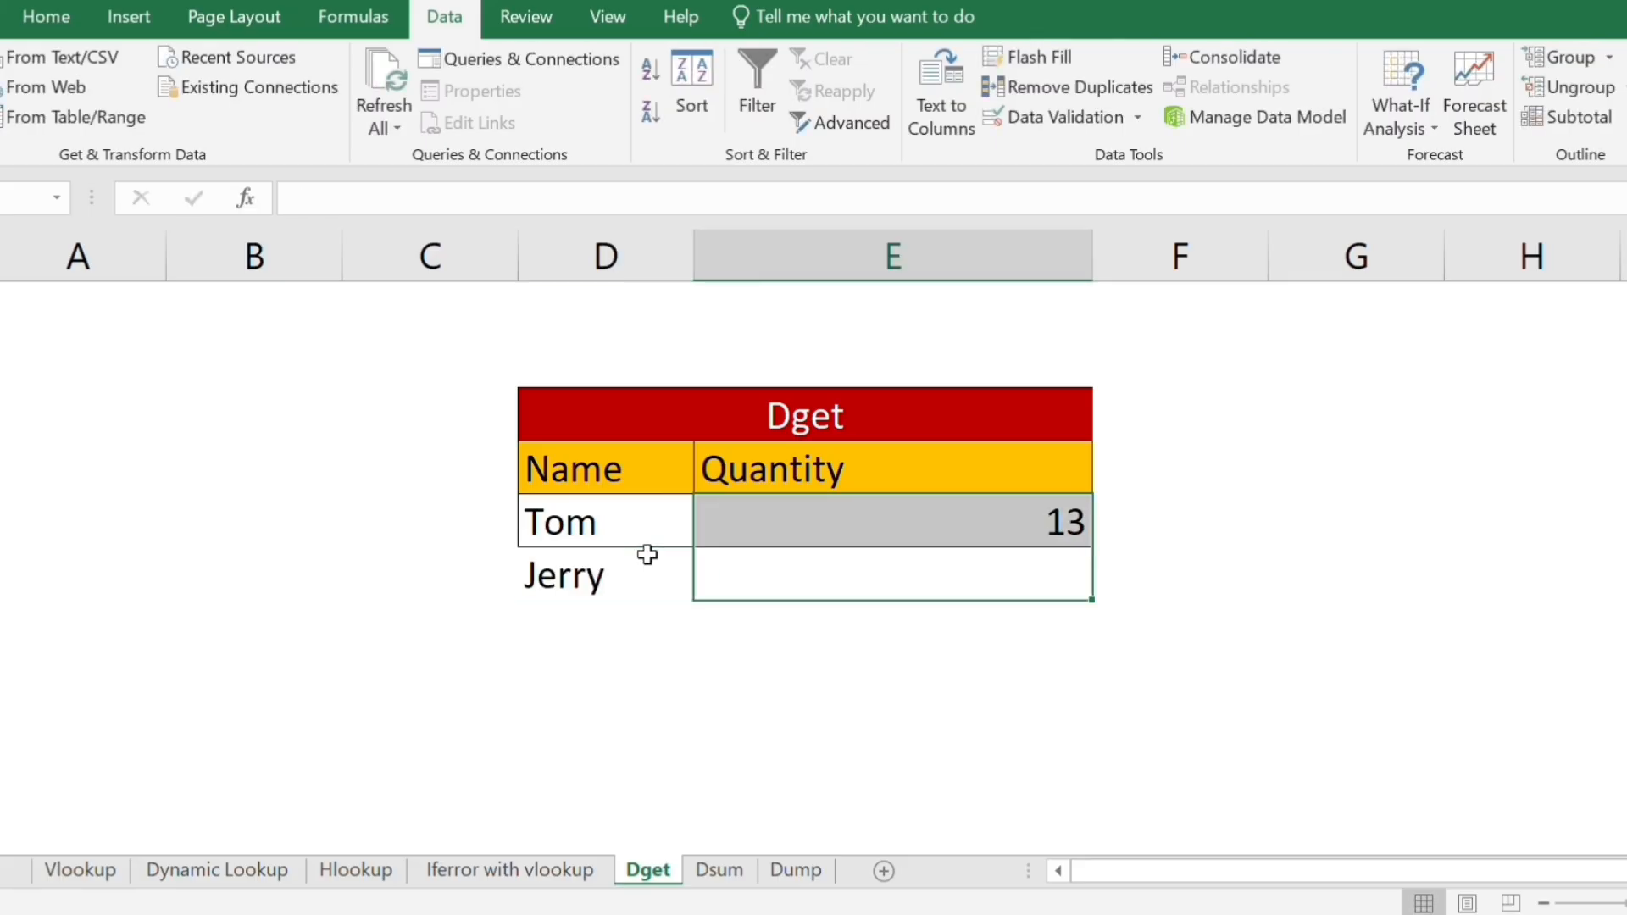
key(ctrl+d)
key(shift+Down)
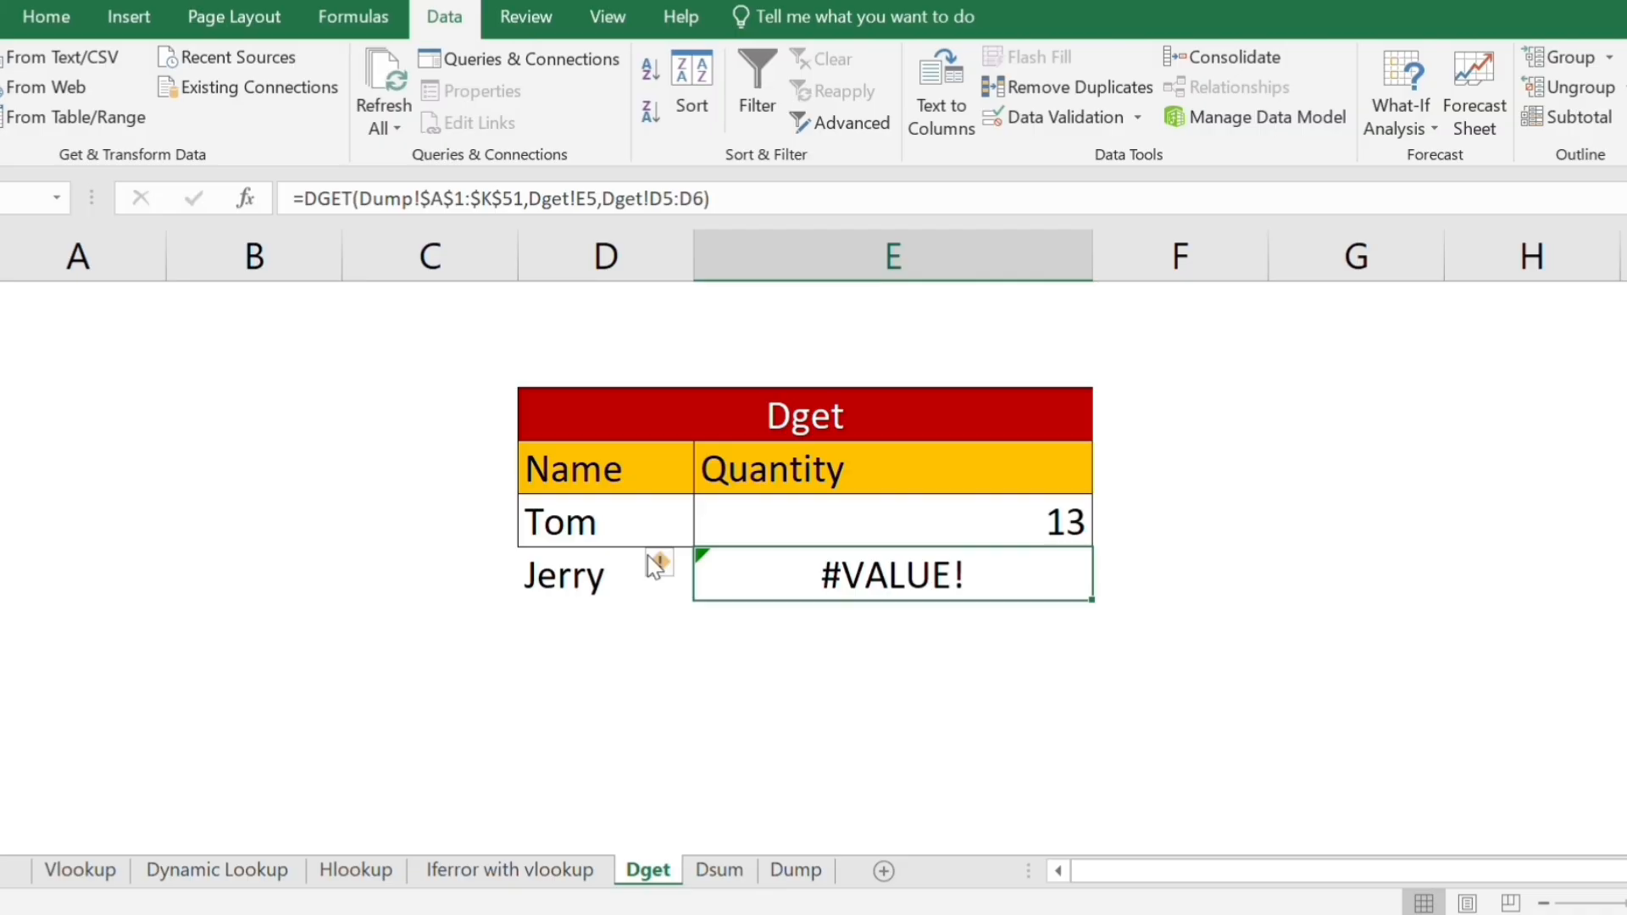
Clear the contents of the second lookup row, row 6, on the Dget sheet.
click(646, 555)
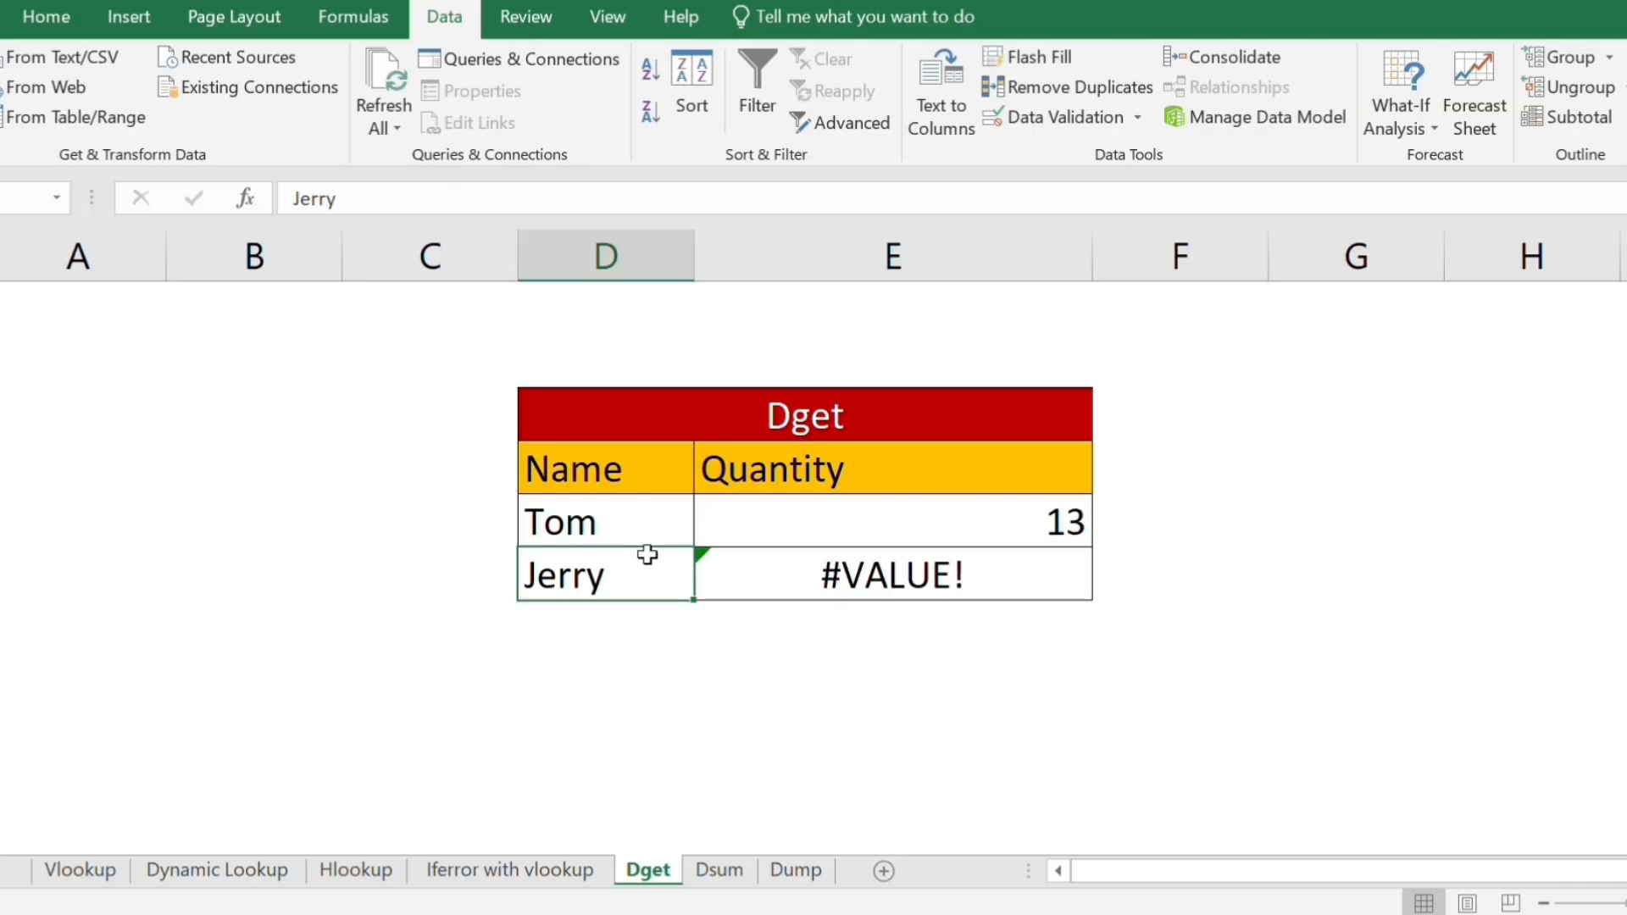
key(shift+space)
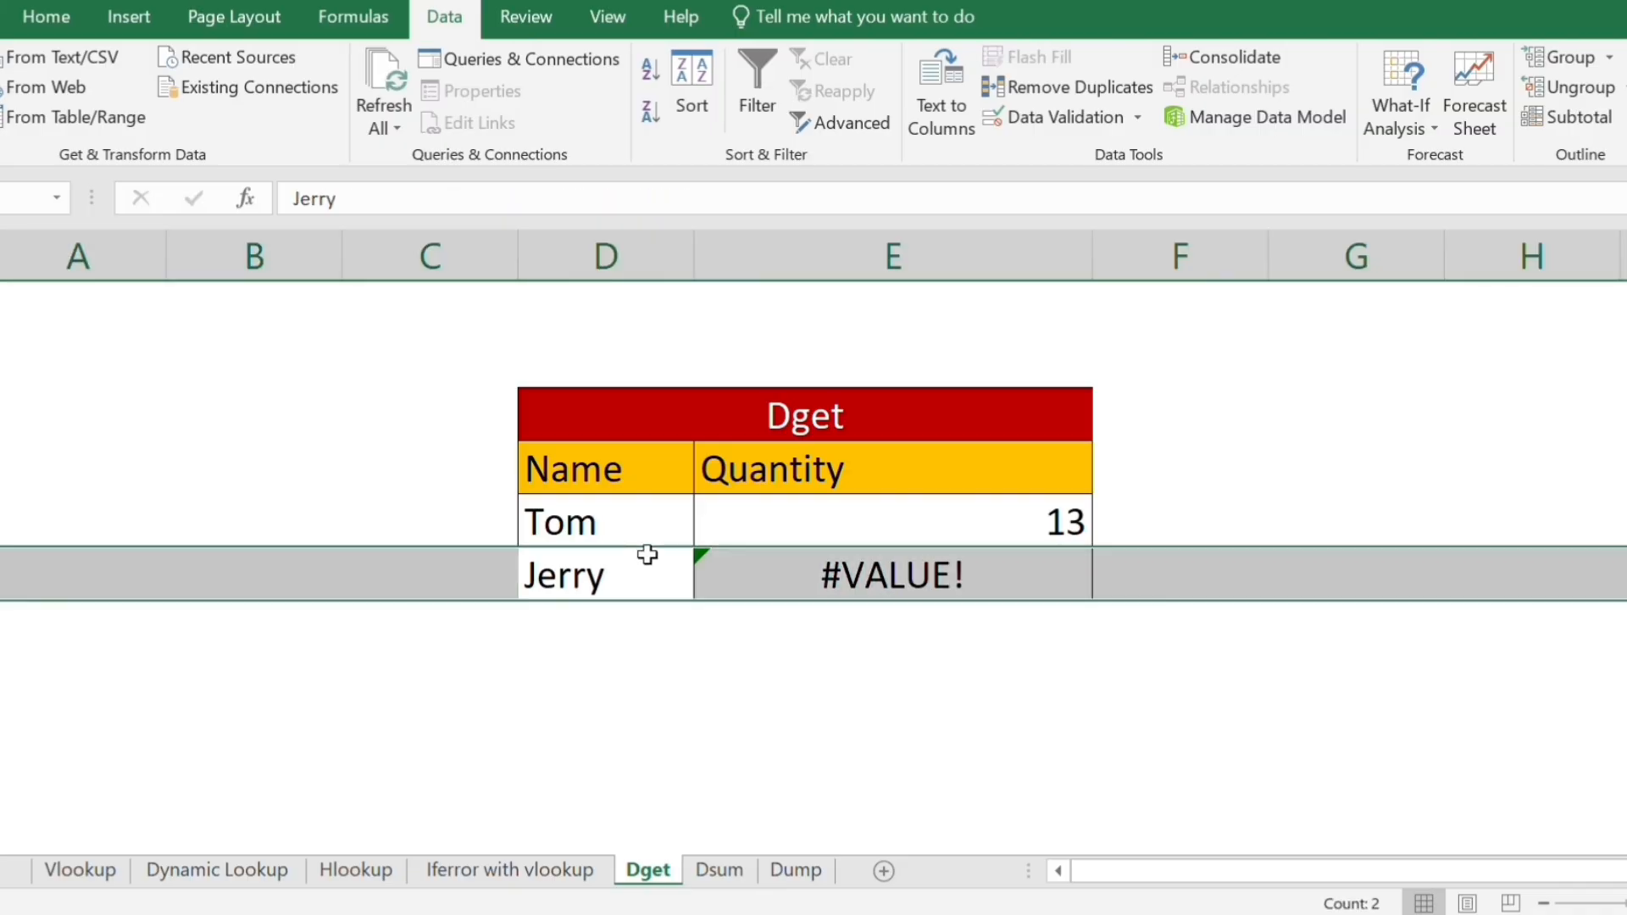
key(Delete)
click(624, 522)
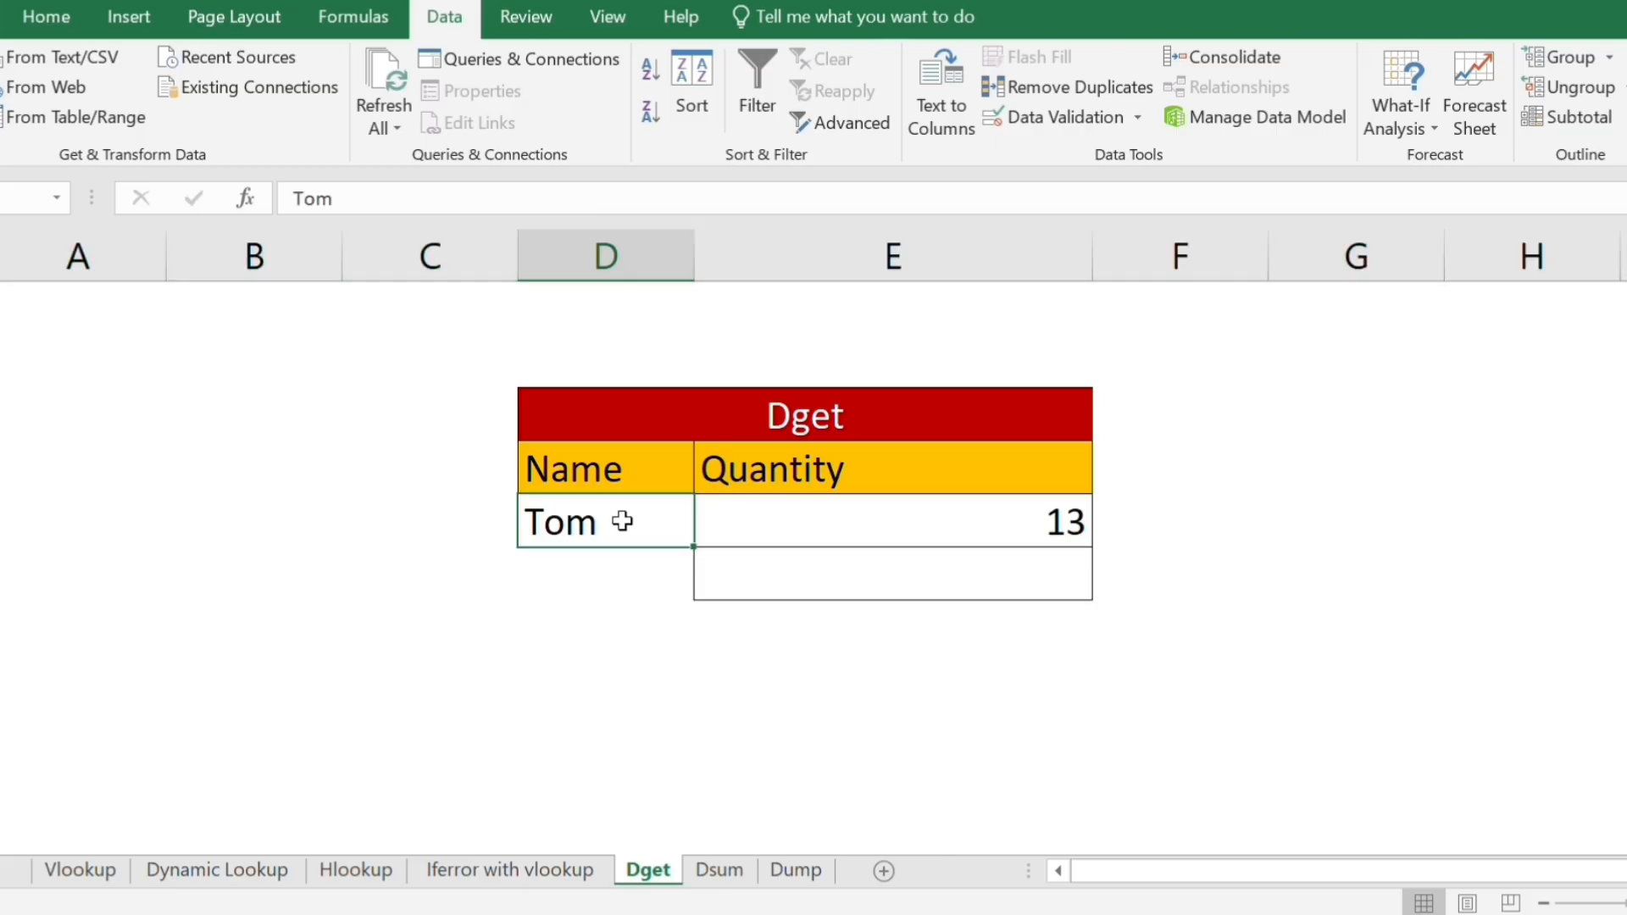
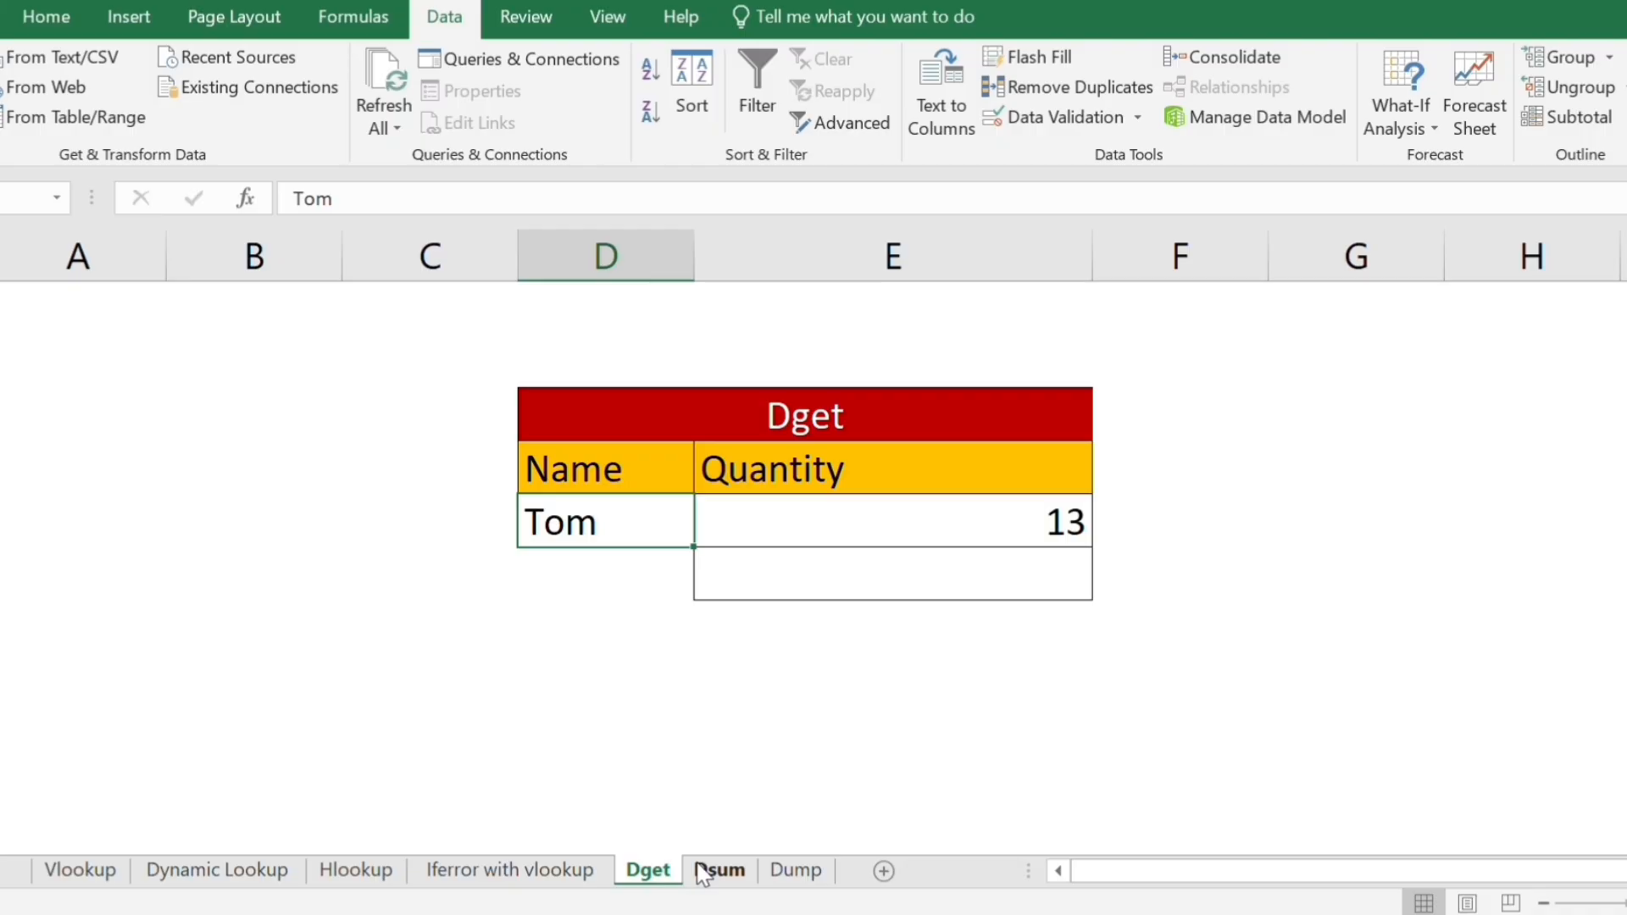
Start a DSUM formula in cell E5 of the Dsum sheet with the absolute range Dump!$A$1:$K$51 as its database.
click(702, 873)
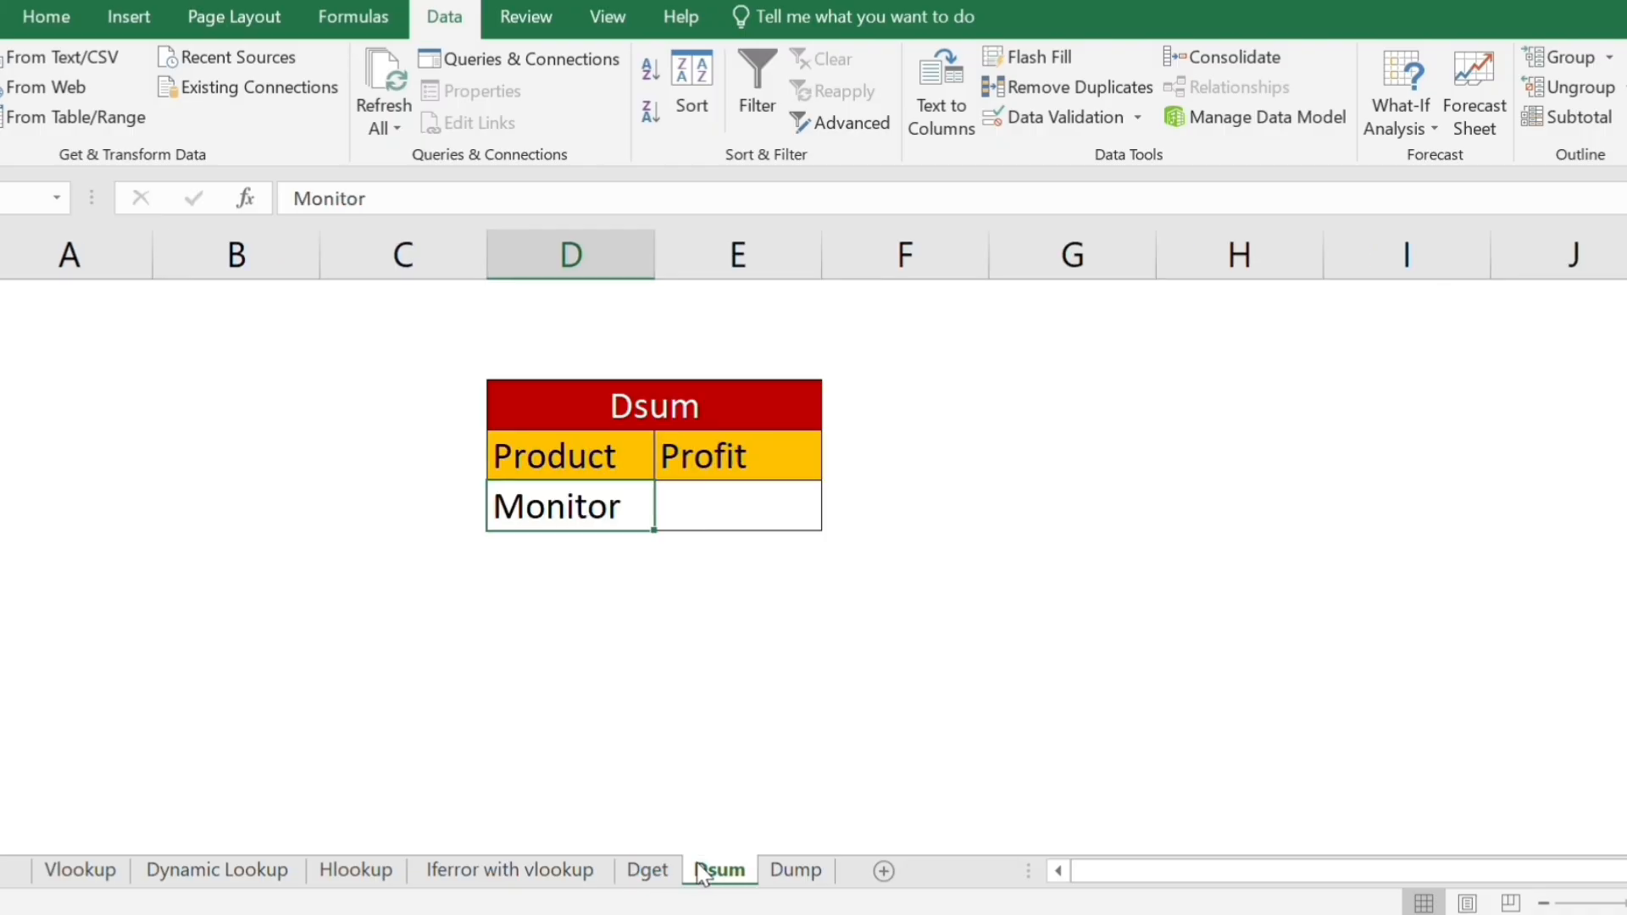
click(756, 502)
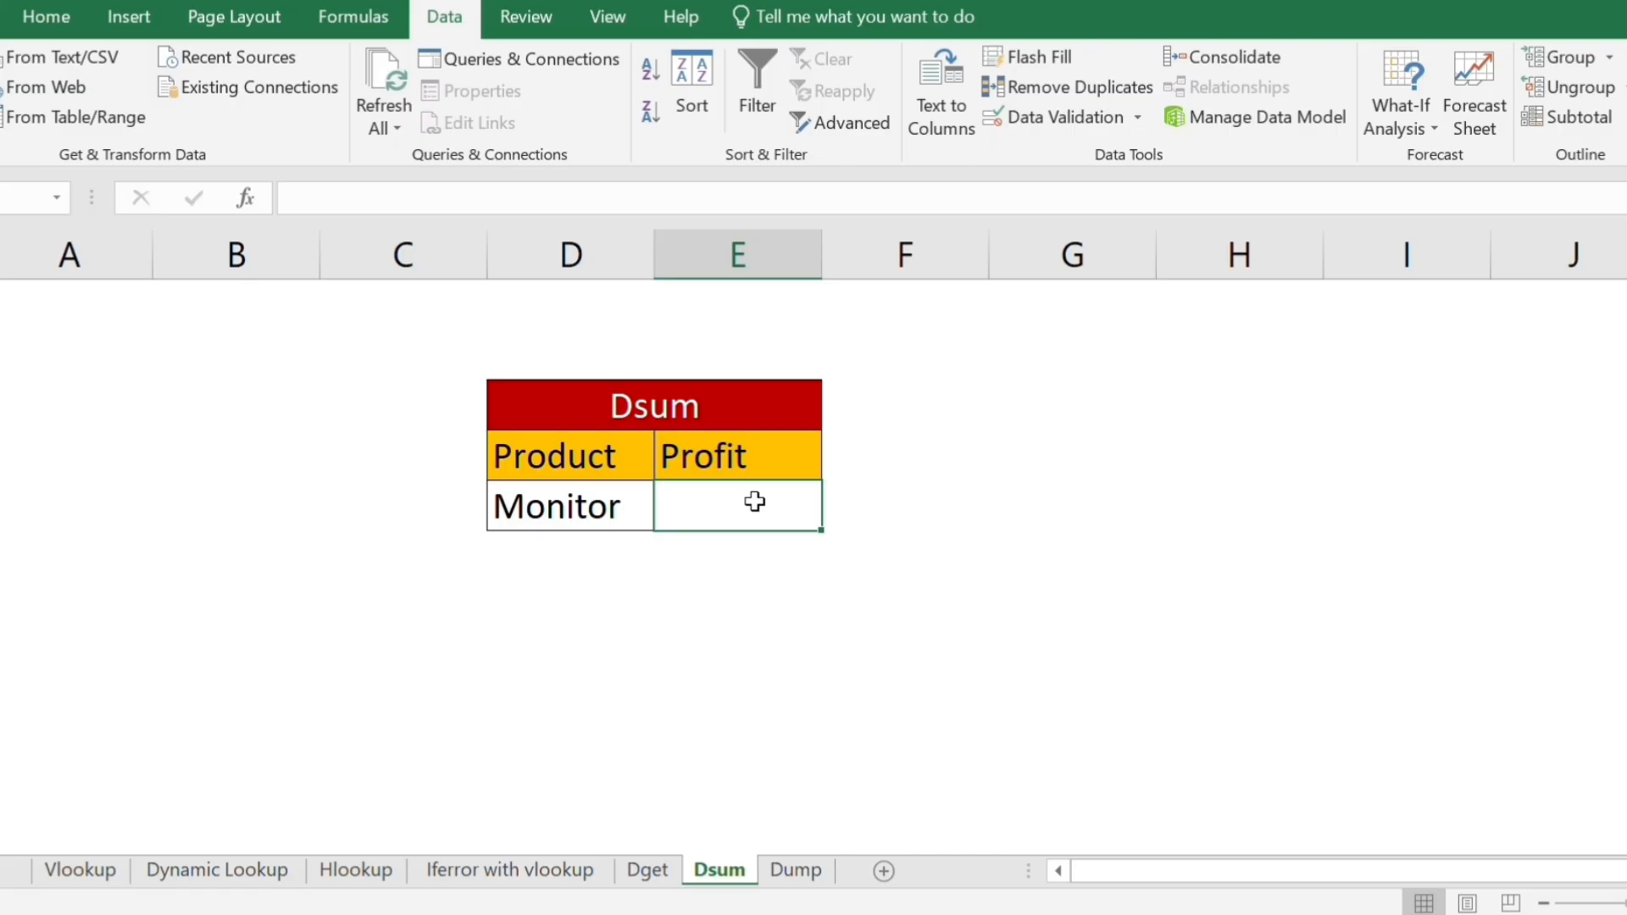
double_click(755, 501)
text(=)
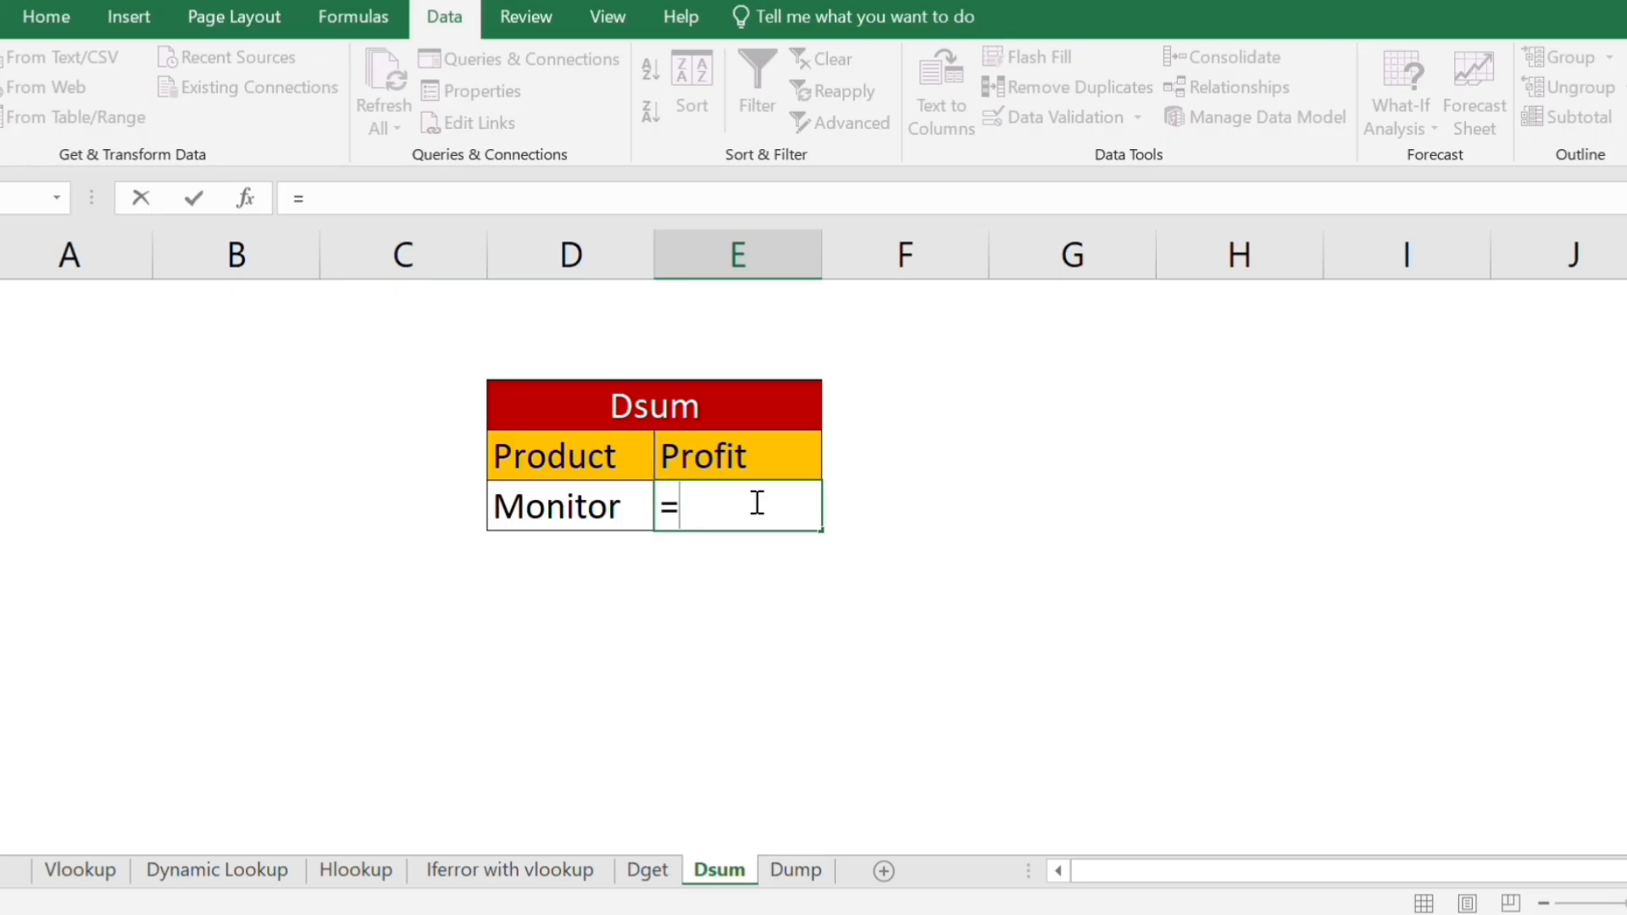
text(dsum)
key(Tab)
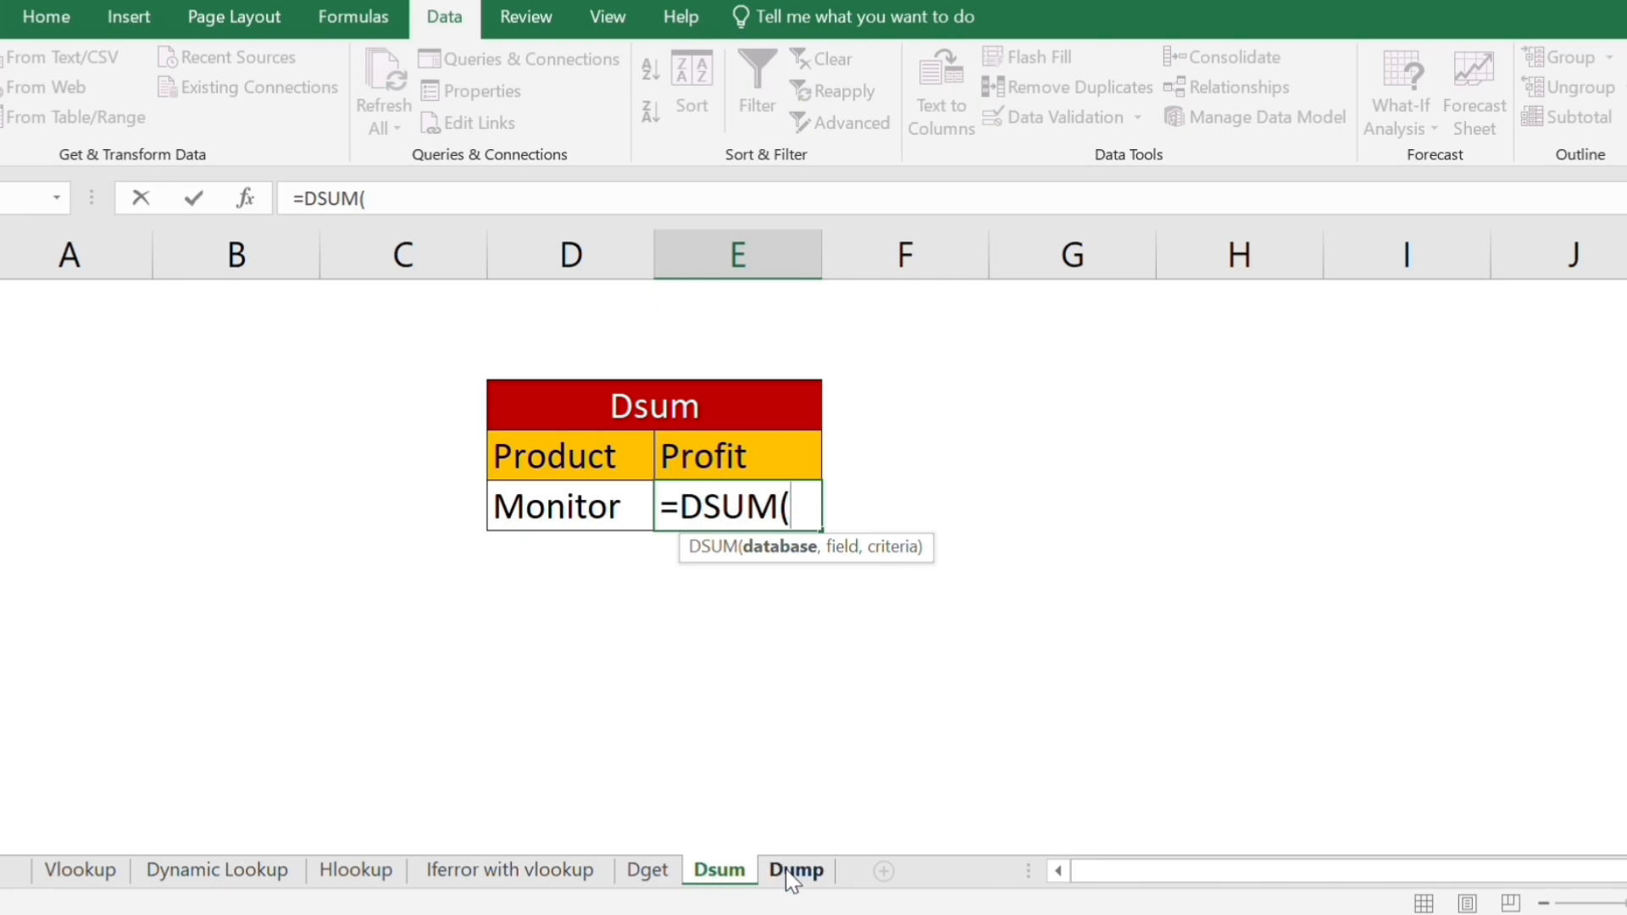
click(792, 873)
drag(38, 280, 1332, 844)
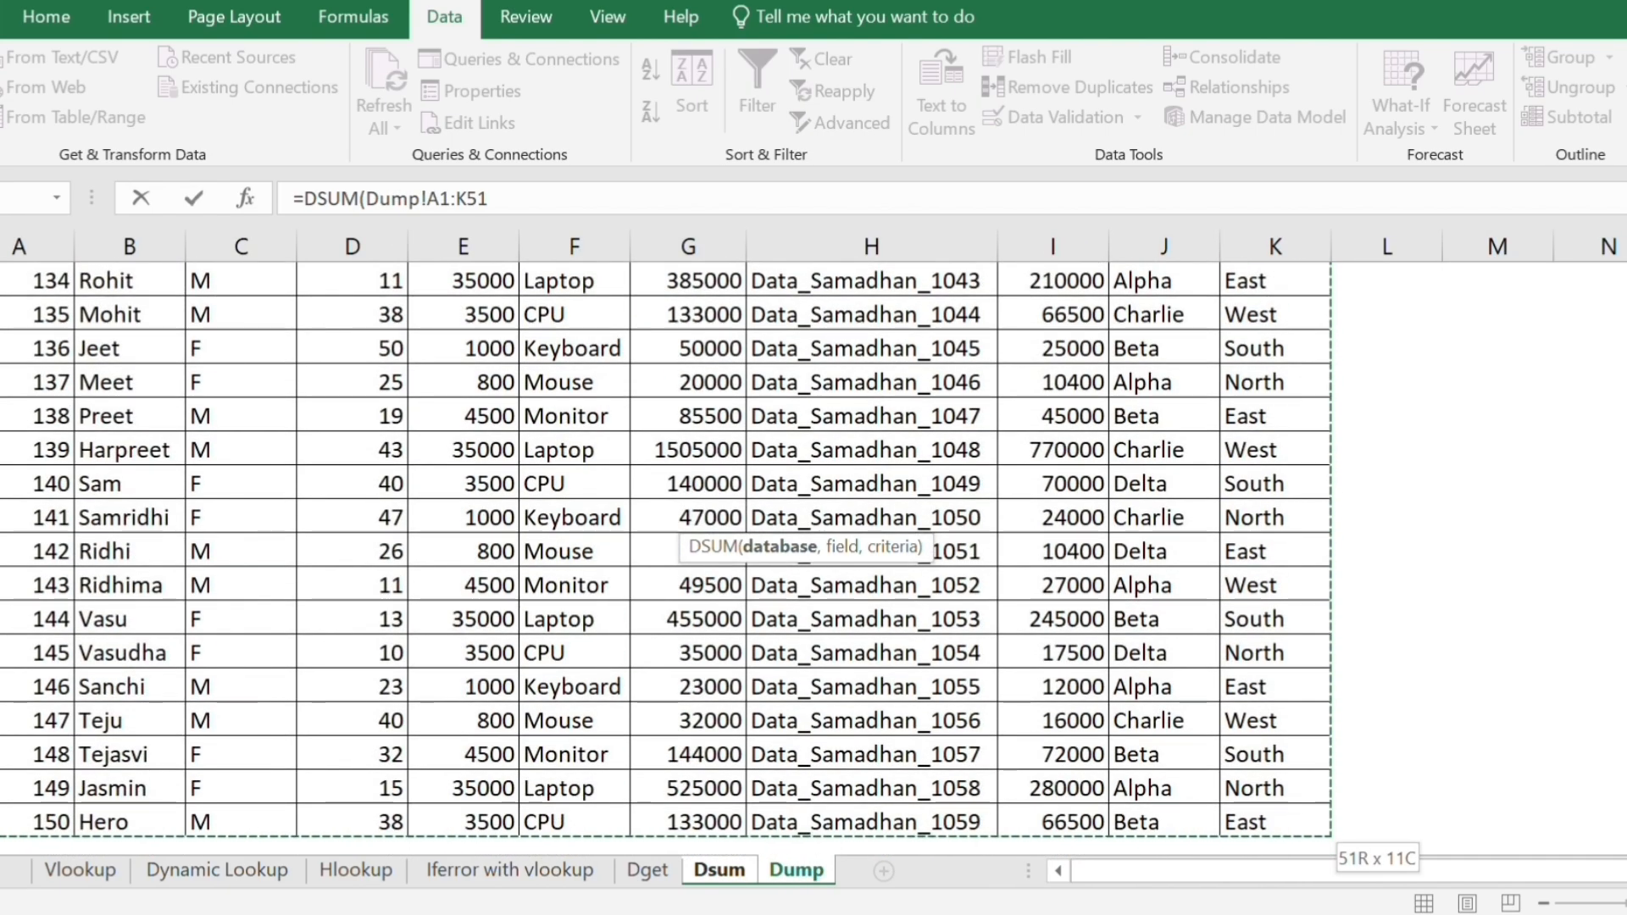
key(F4)
text(,)
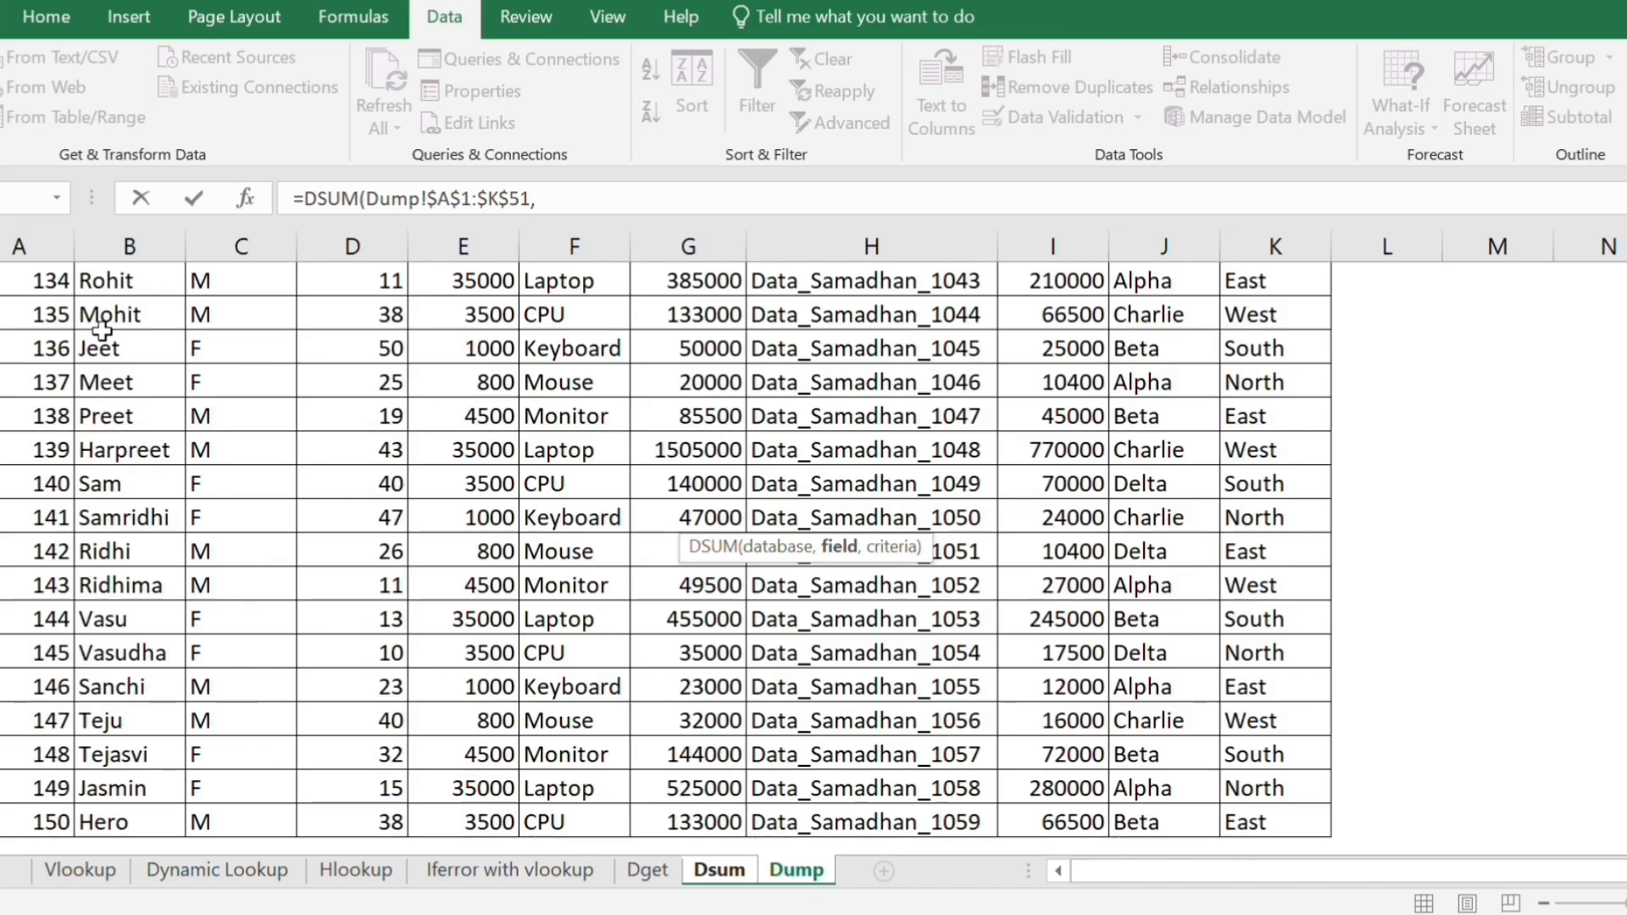
Complete the DSUM formula with Dsum!E4 as the field and Dsum!D4:D5 as the criteria.
click(719, 871)
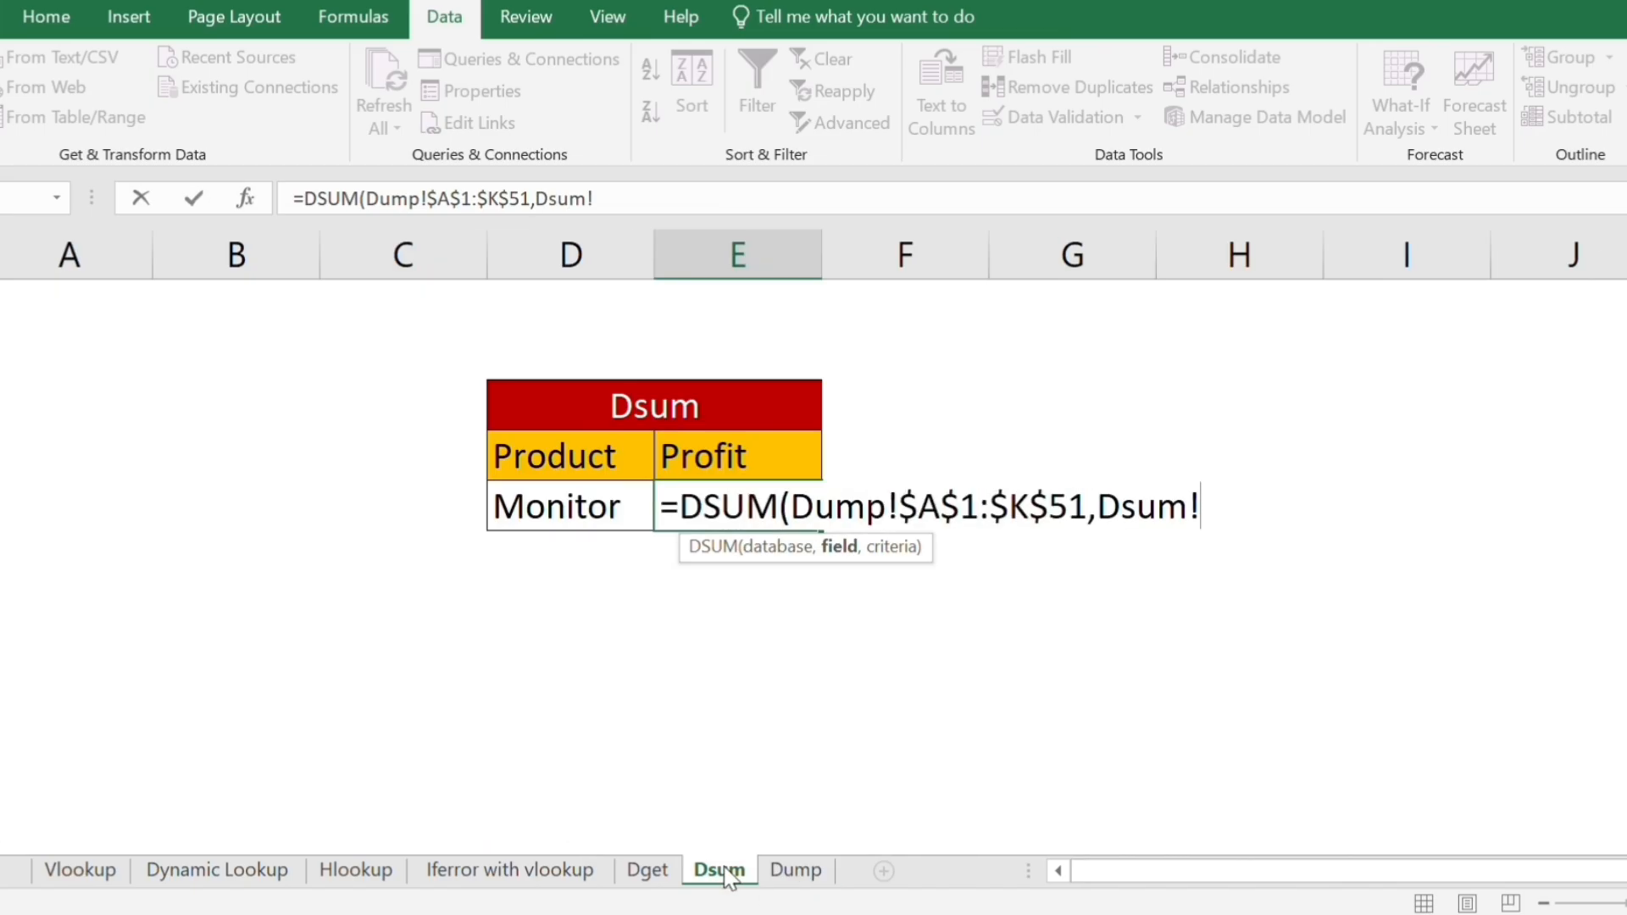
click(746, 462)
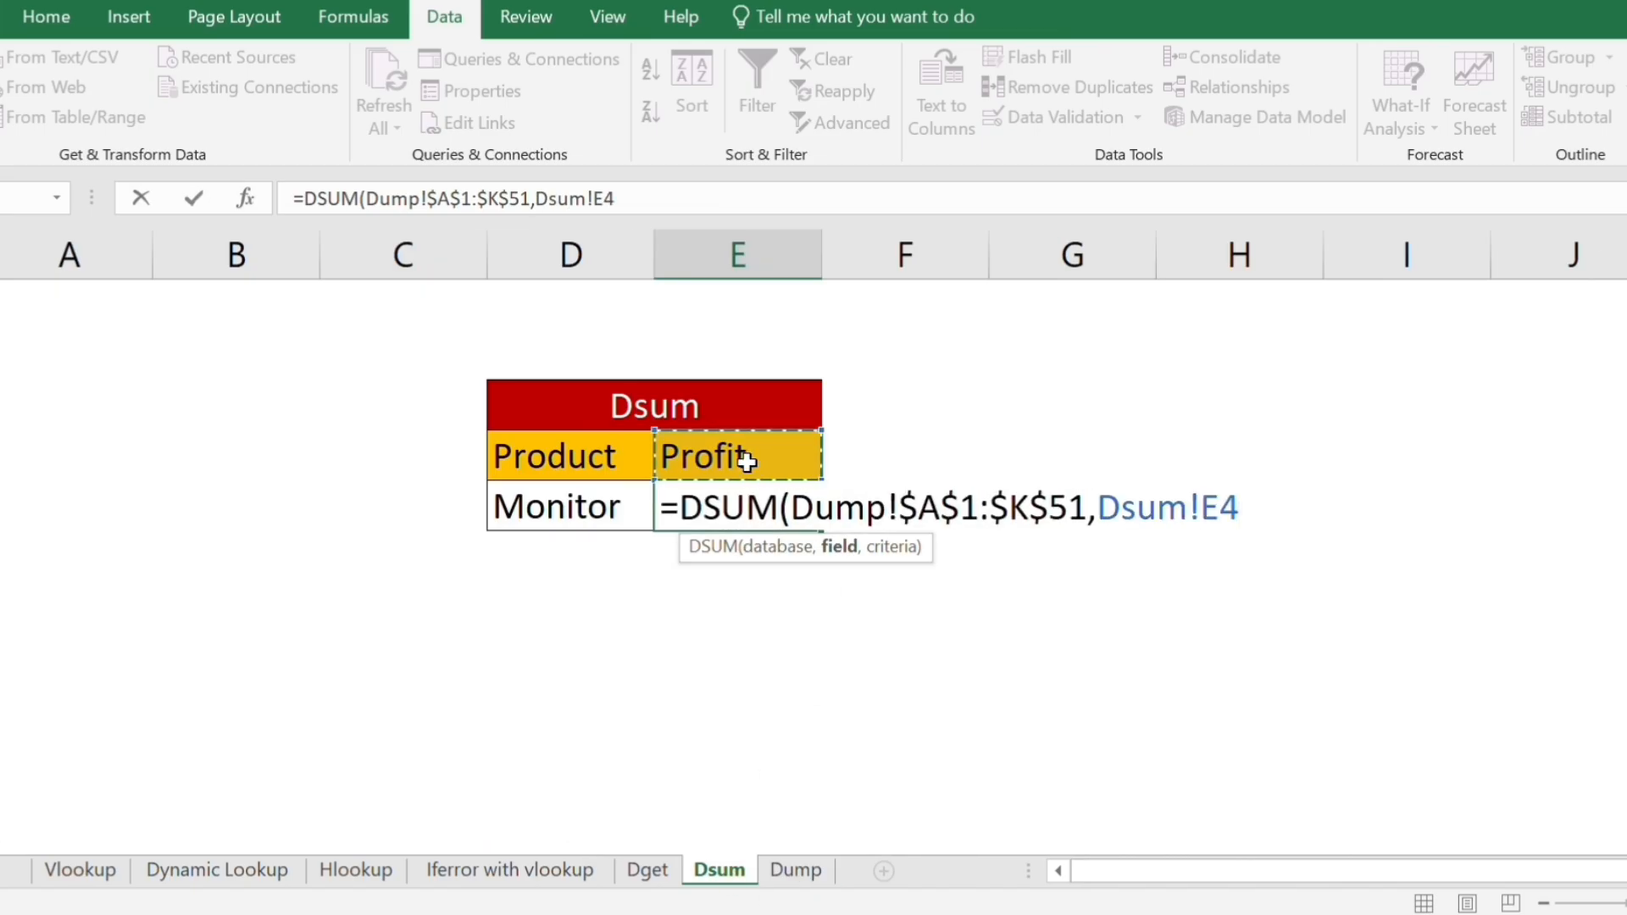
text(,)
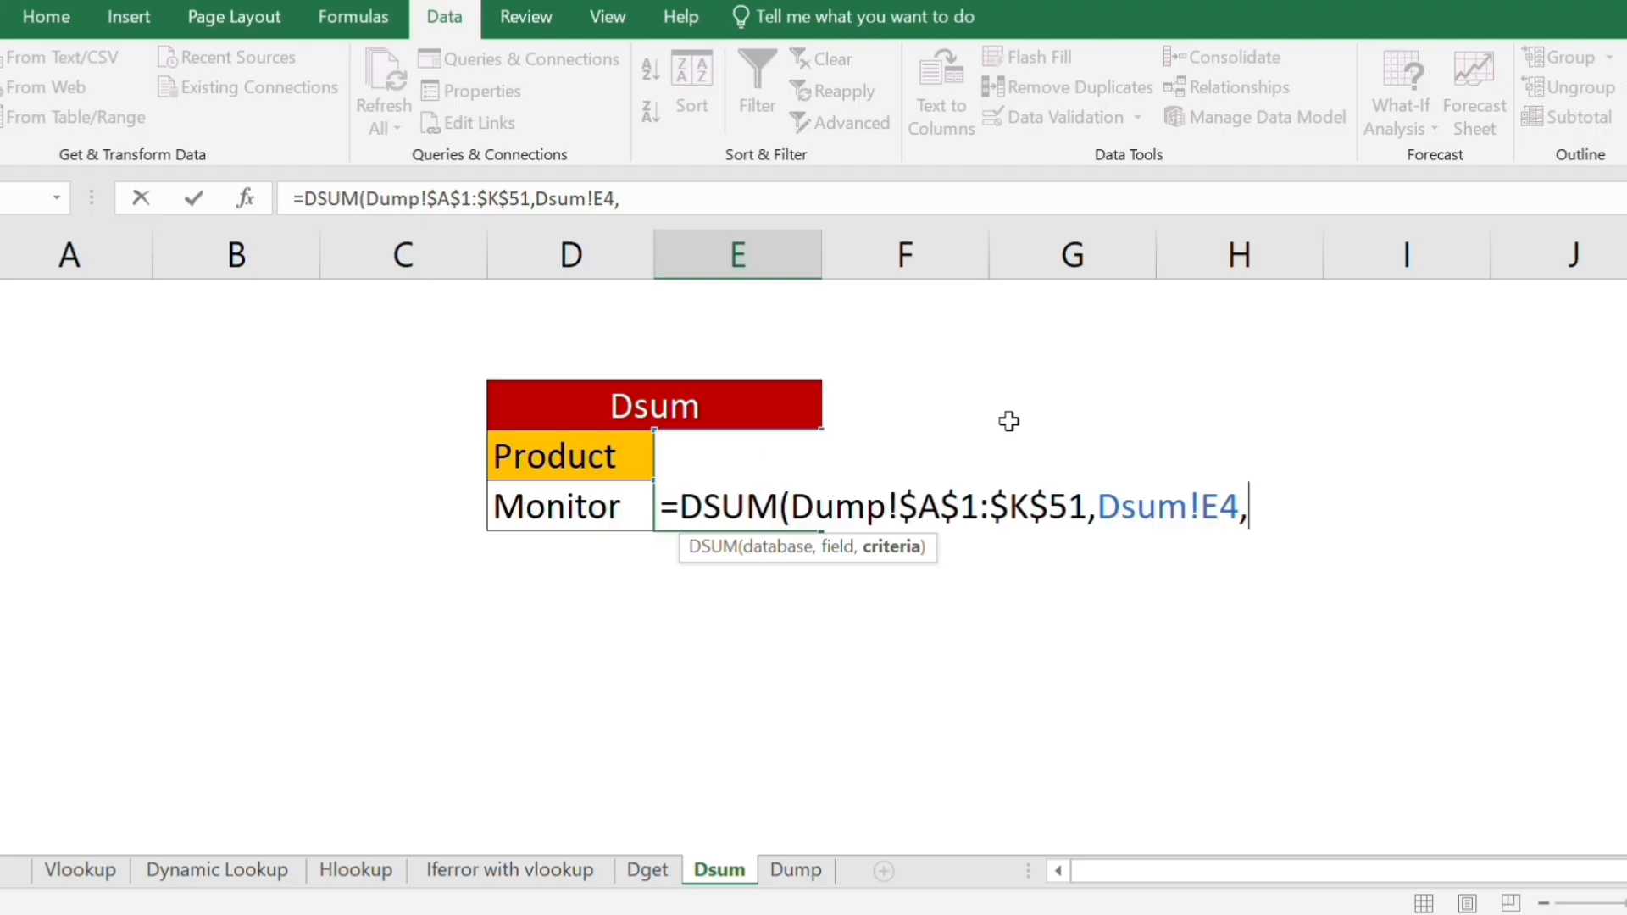
click(525, 460)
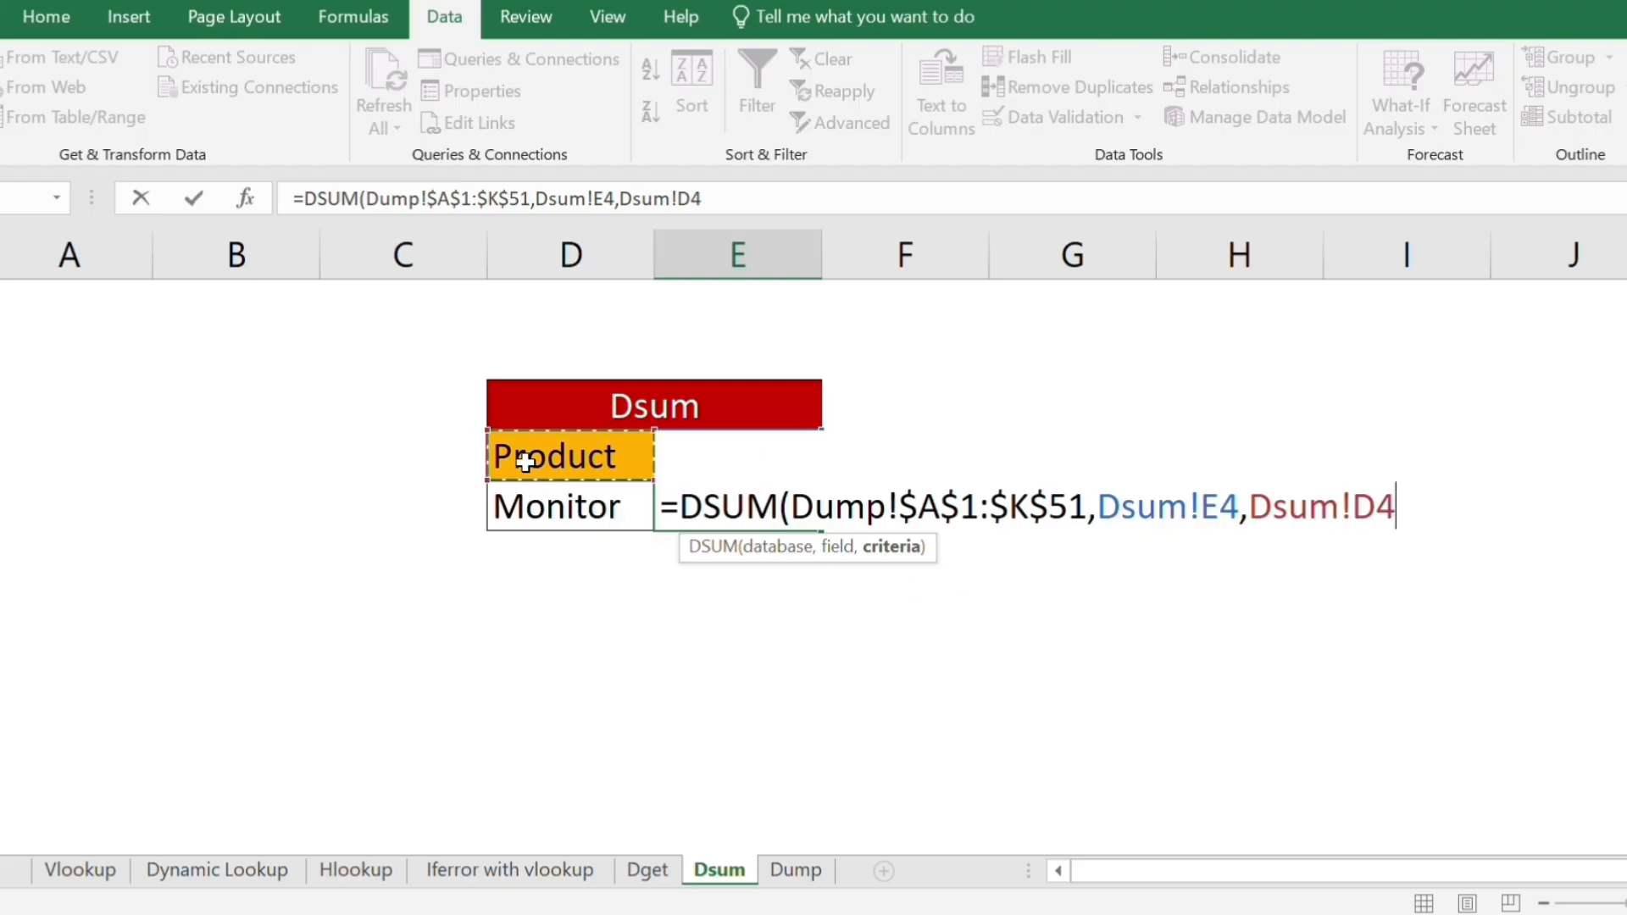
key(shift+Down)
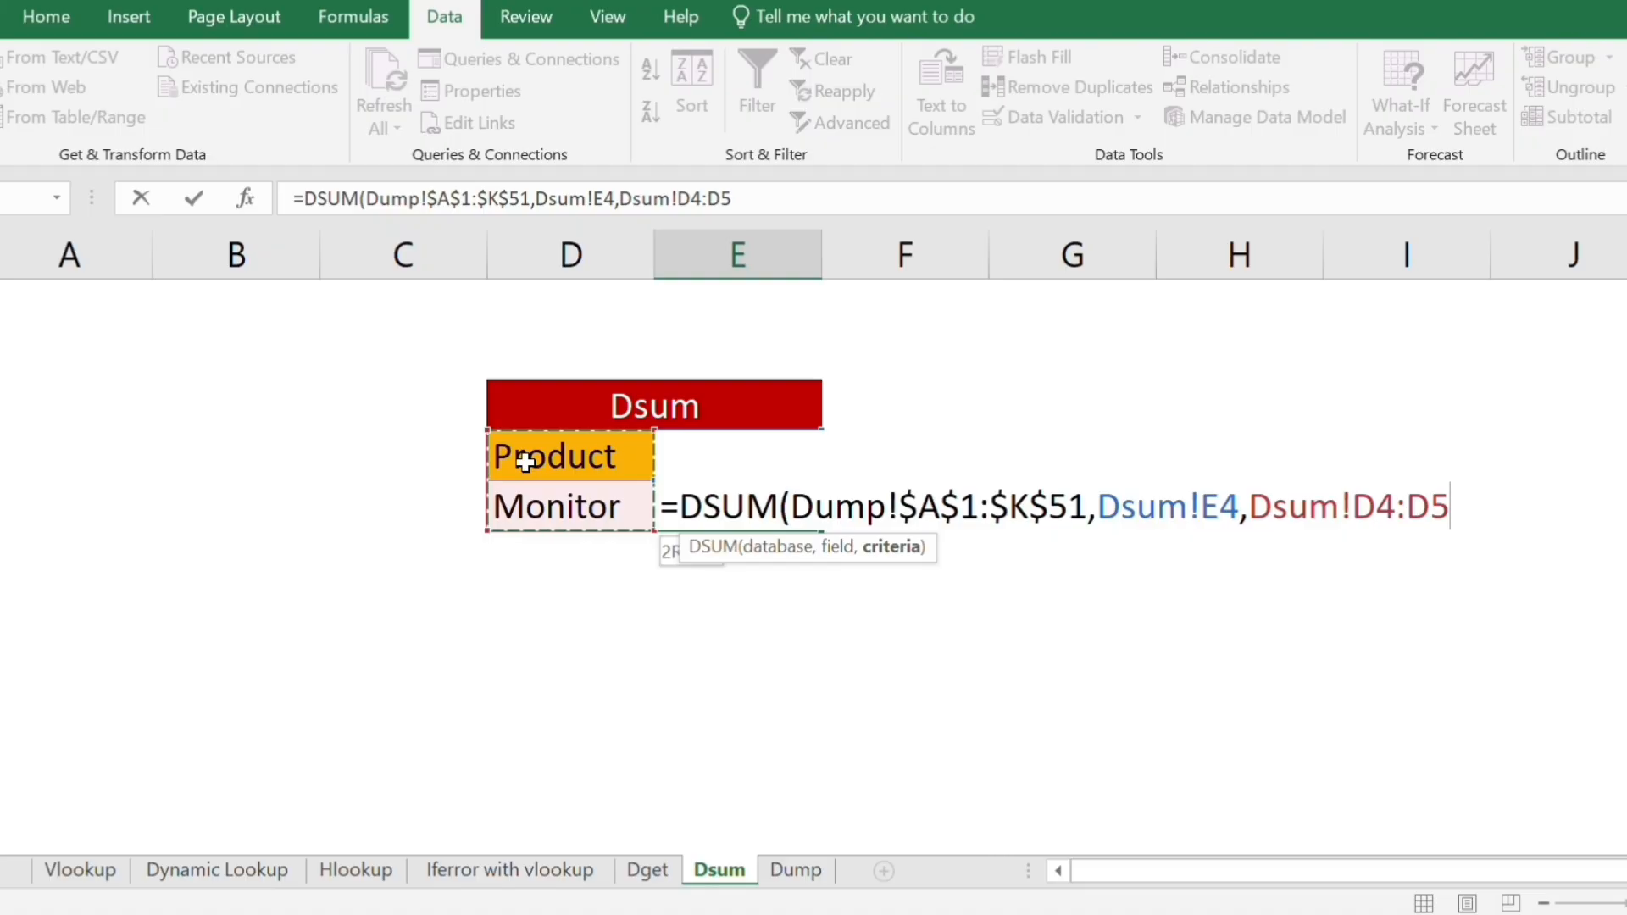
text())
key(Return)
key(Up)
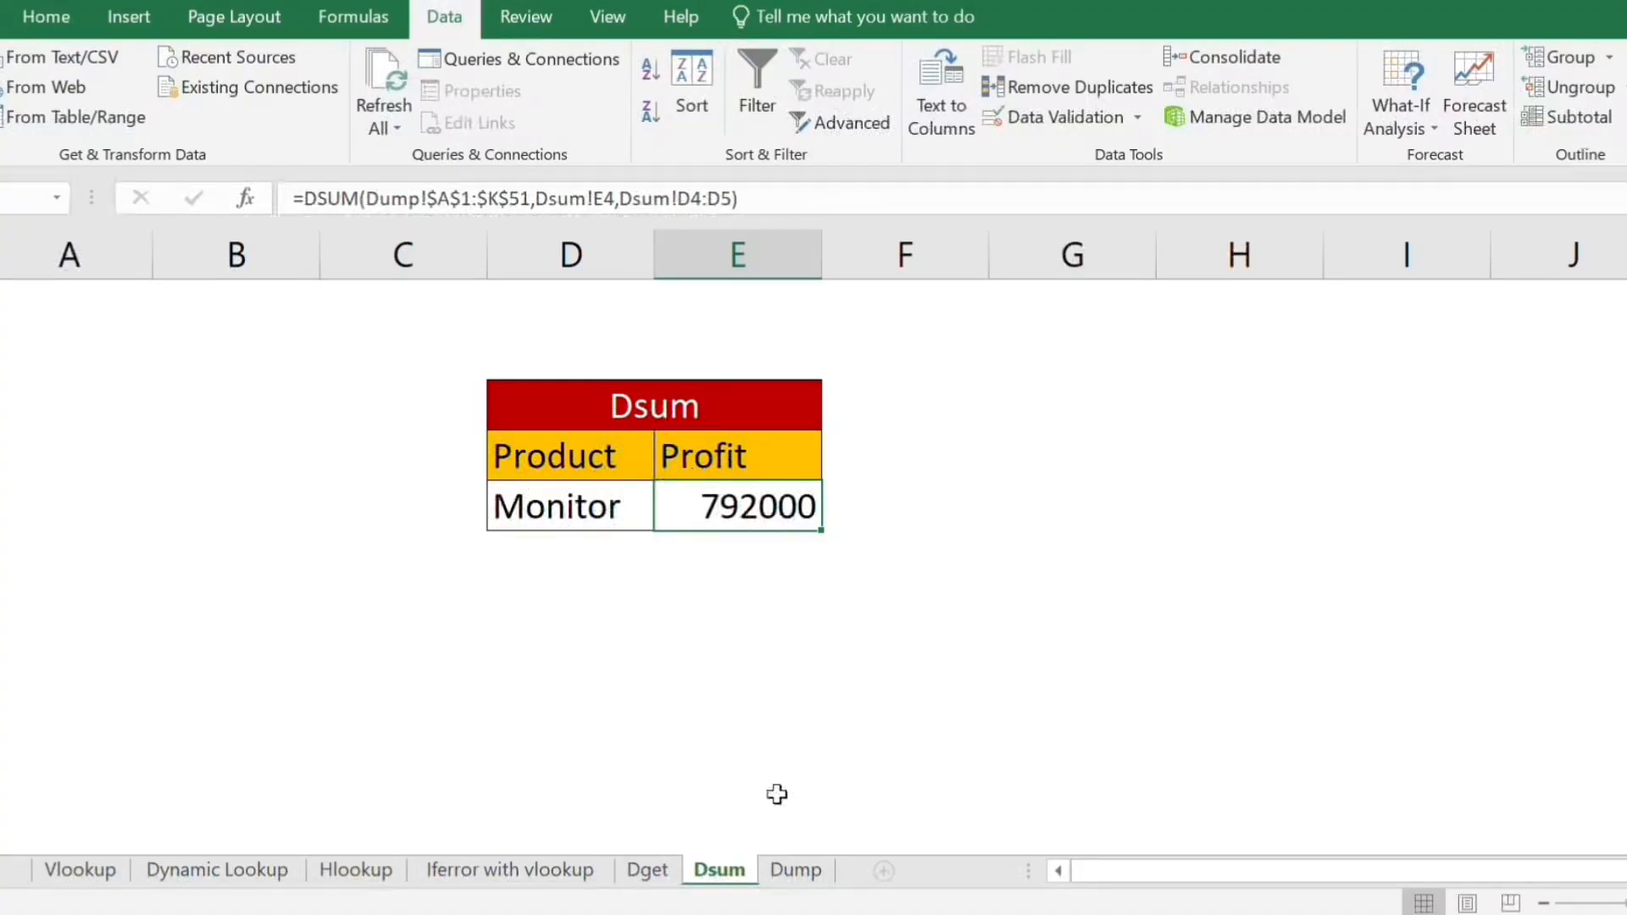
Add filters to the Dump sheet's header row and filter the Product column to show only Monitor.
click(797, 870)
scroll(745, 679, up, 1)
click(739, 585)
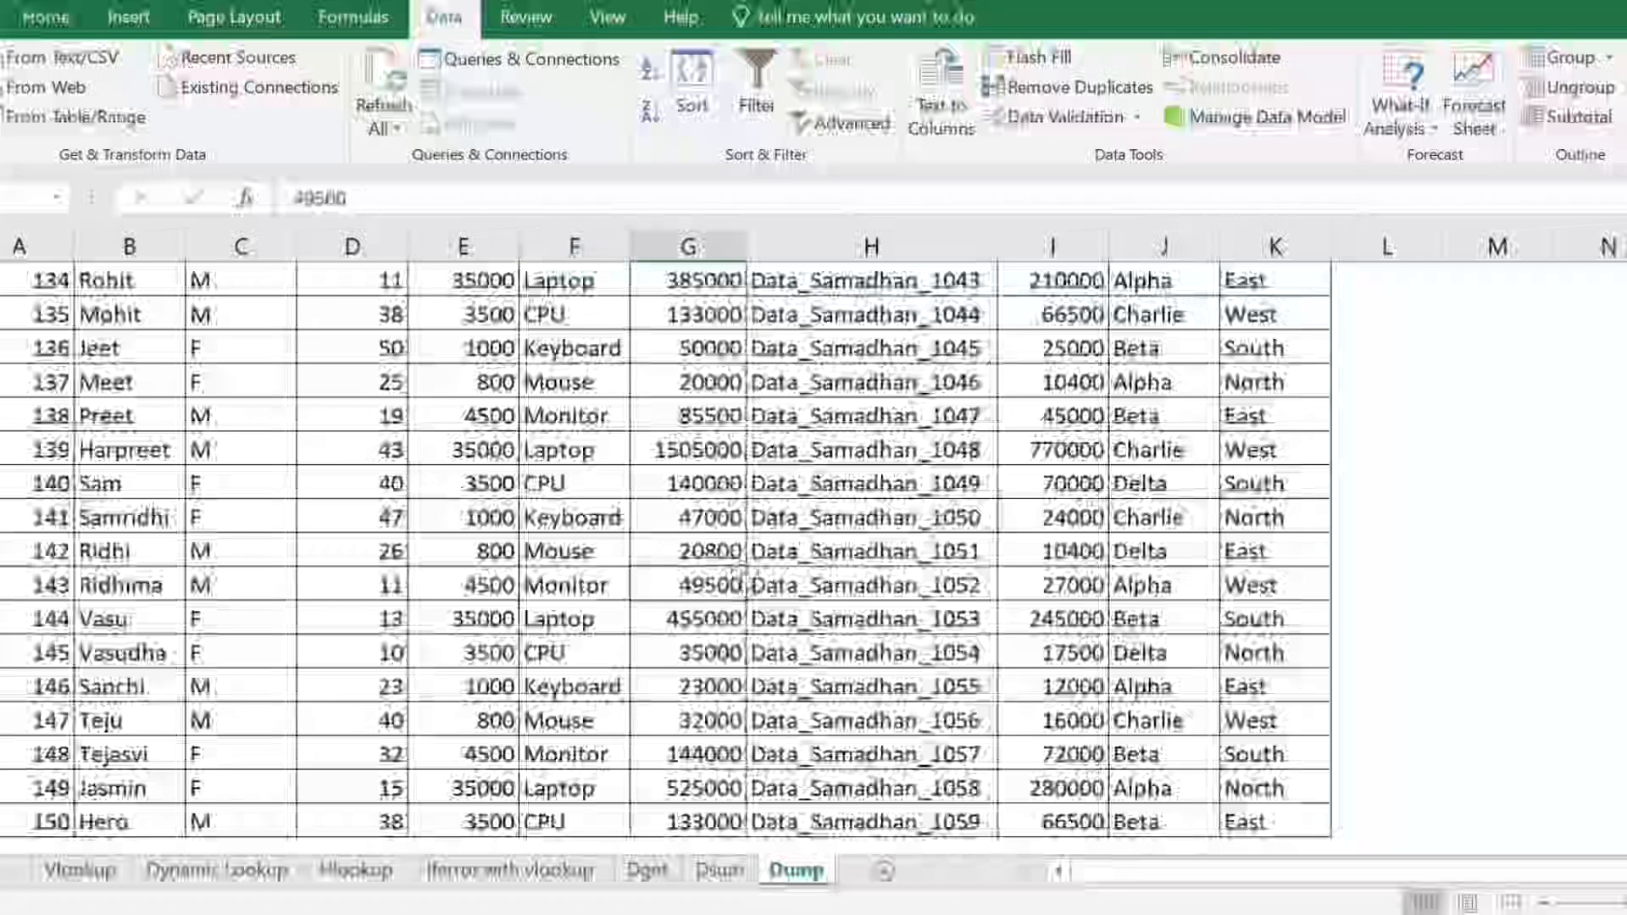
key(ctrl+Up)
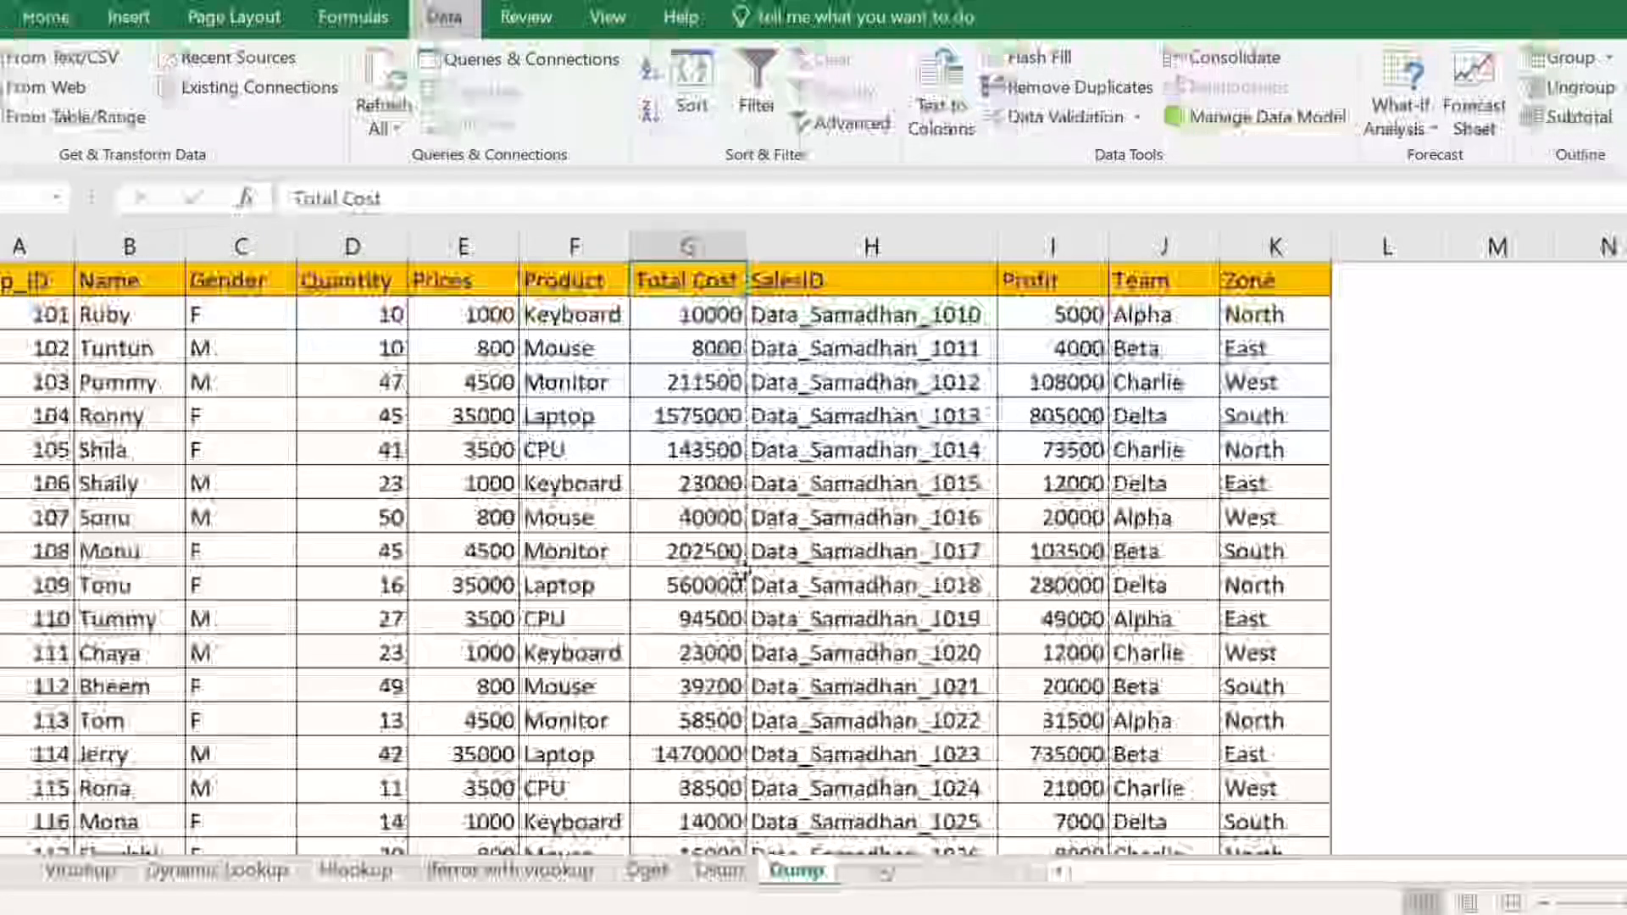
key(ctrl+shift+l)
key(Left)
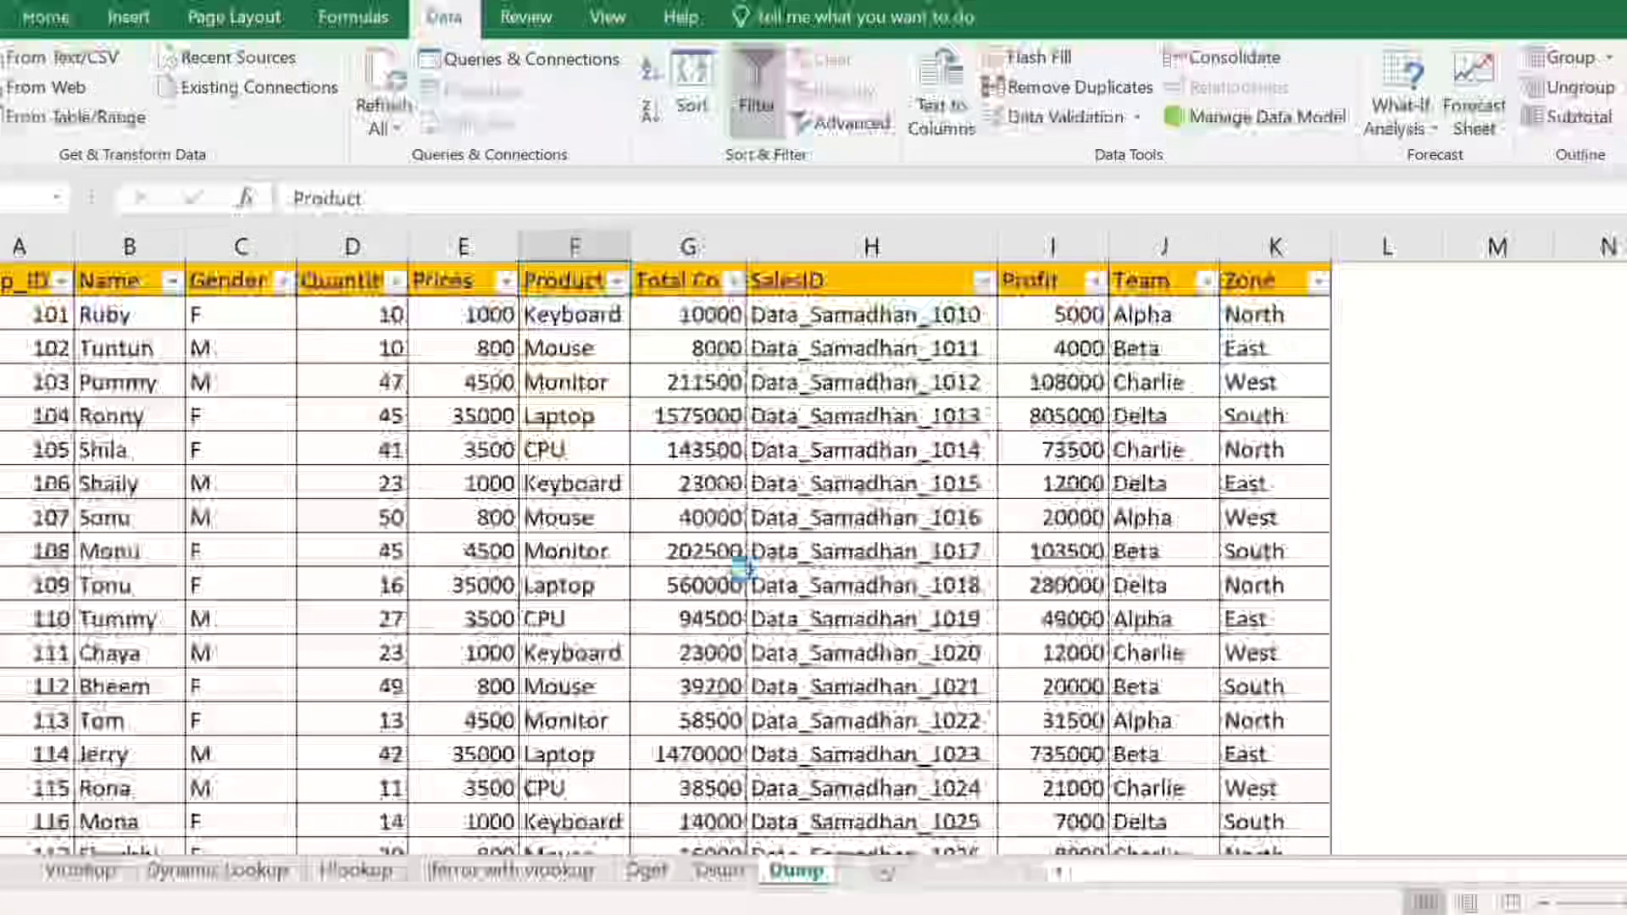
key(alt+Down)
click(365, 563)
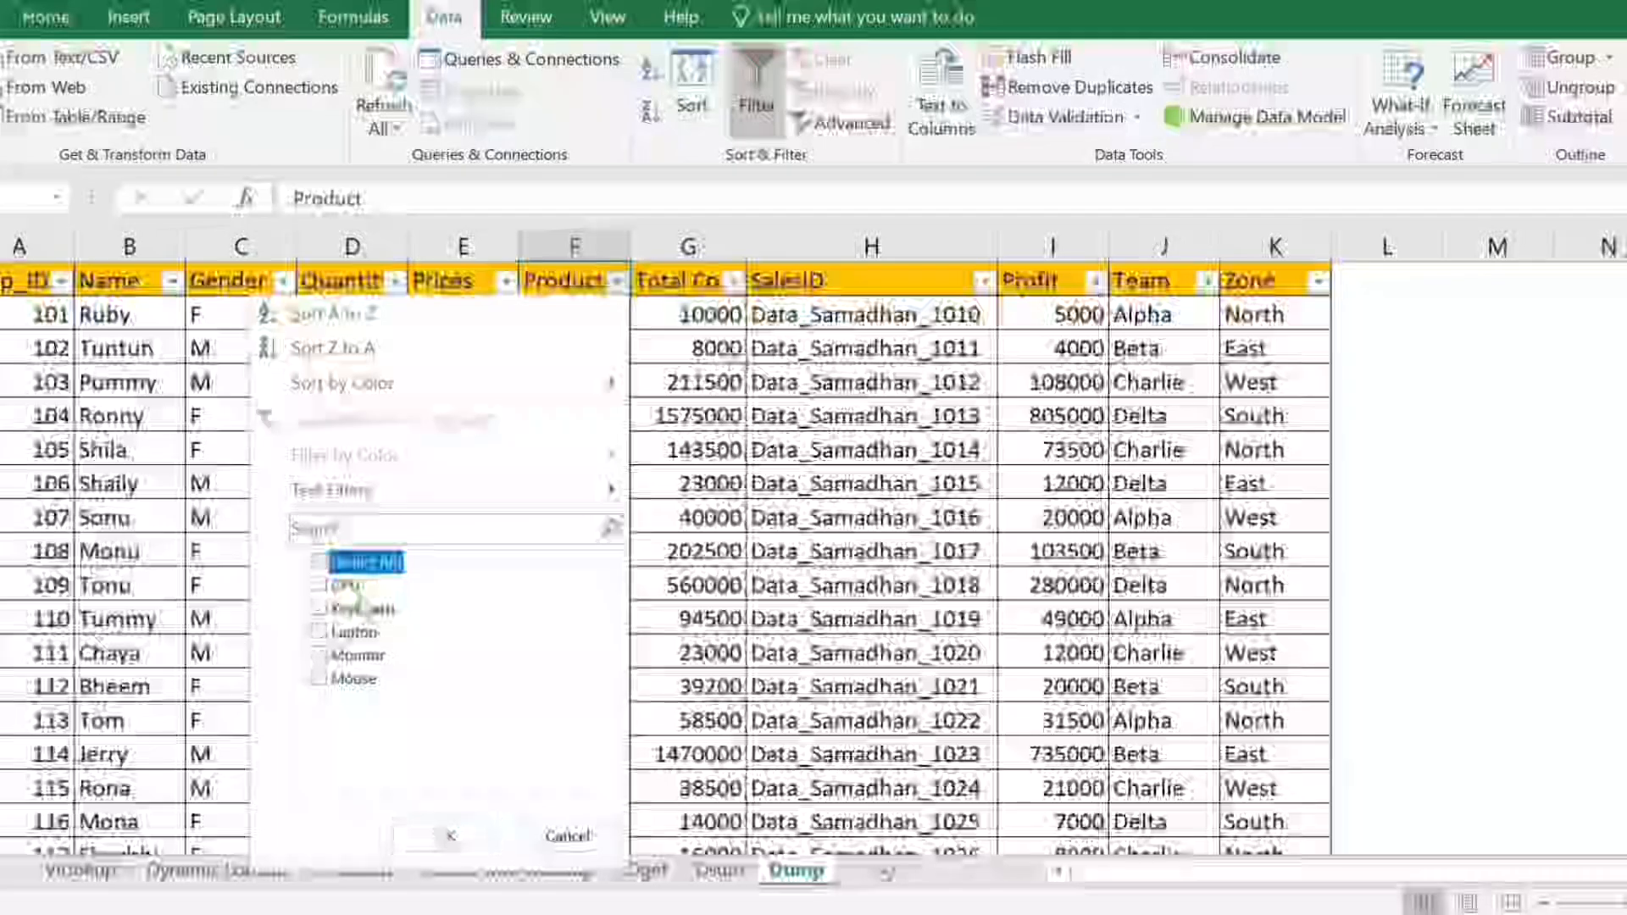
click(356, 655)
key(Return)
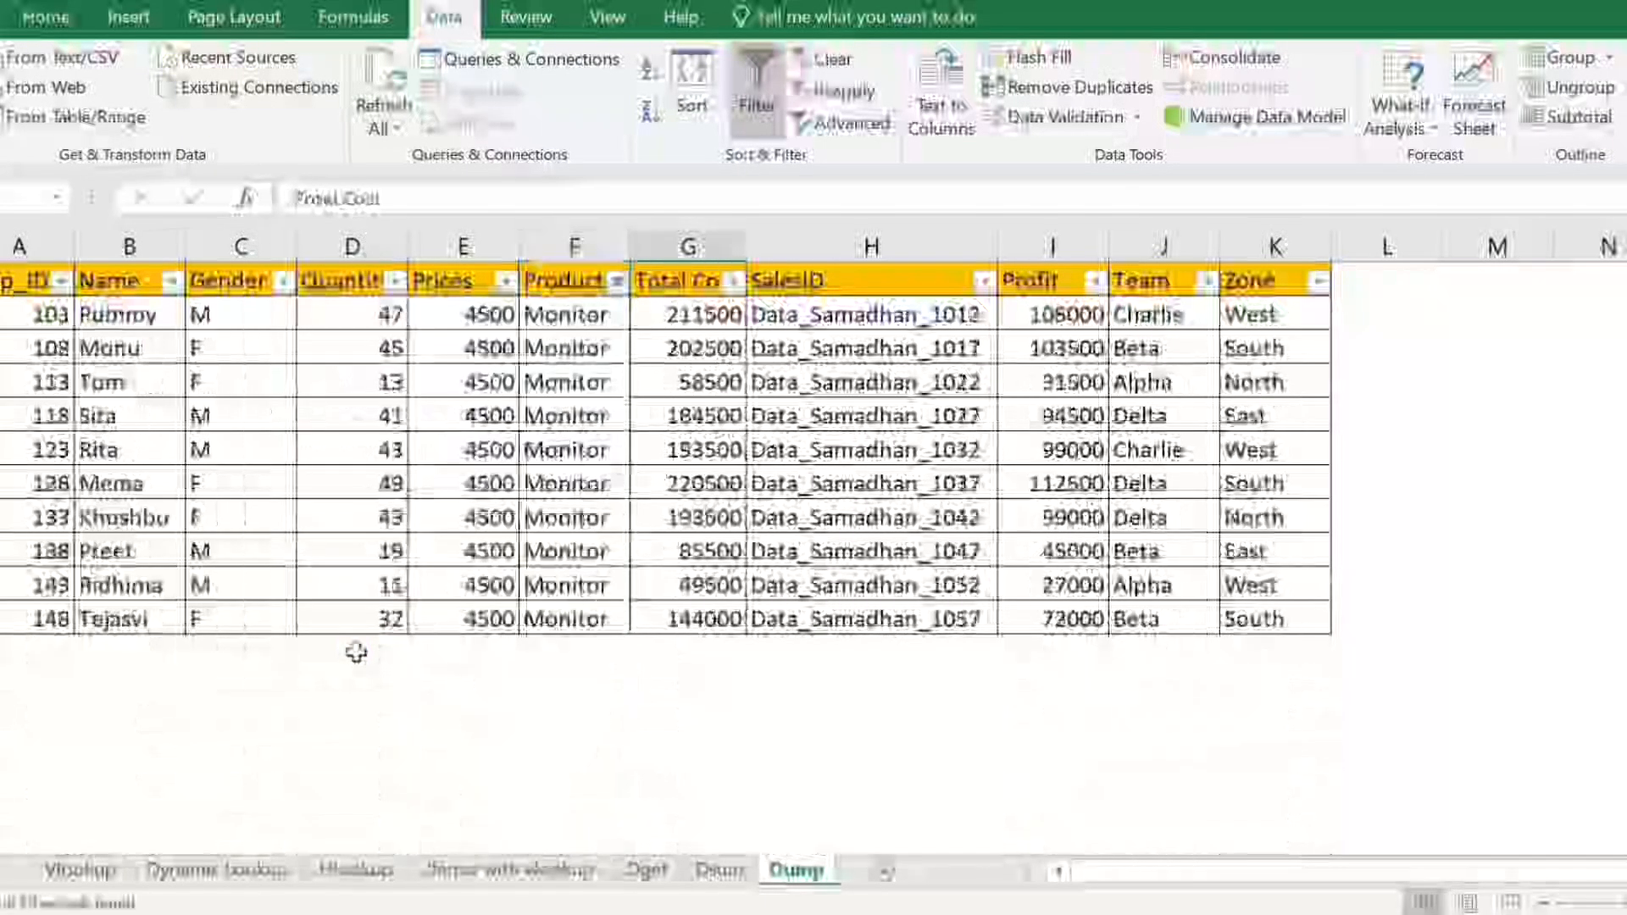
Select the filtered Profit values in column I of the Dump sheet to check their sum.
key(Right)
key(Right)
key(Down)
key(ctrl+shift+Down)
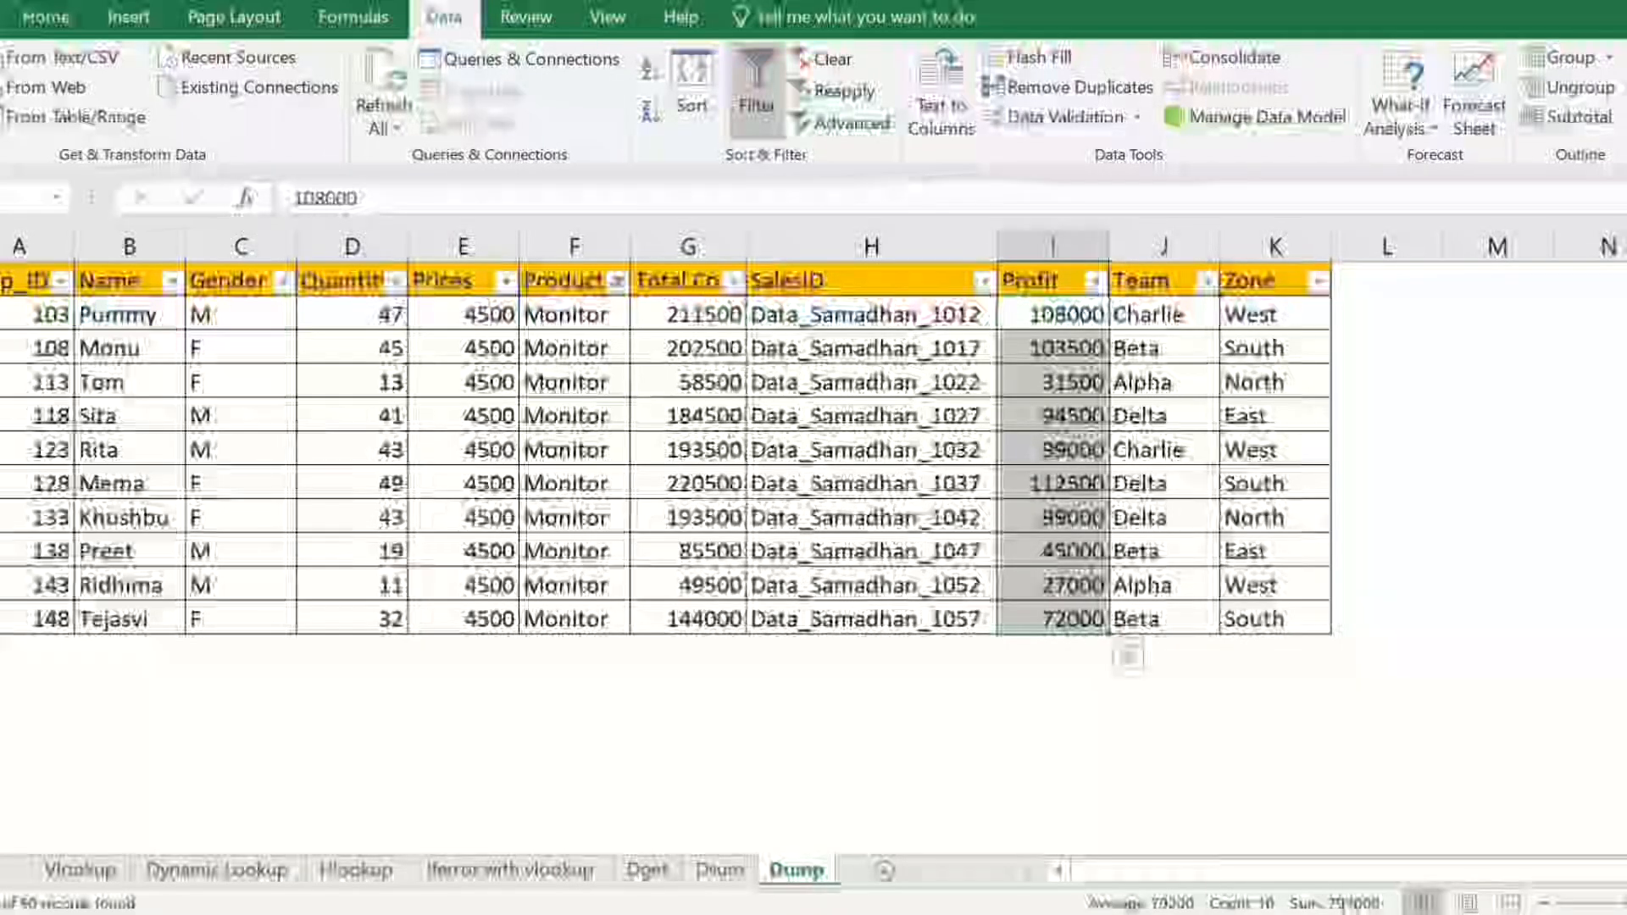
Remove the filters from the Dump sheet's header row so that all product records are shown again.
click(625, 318)
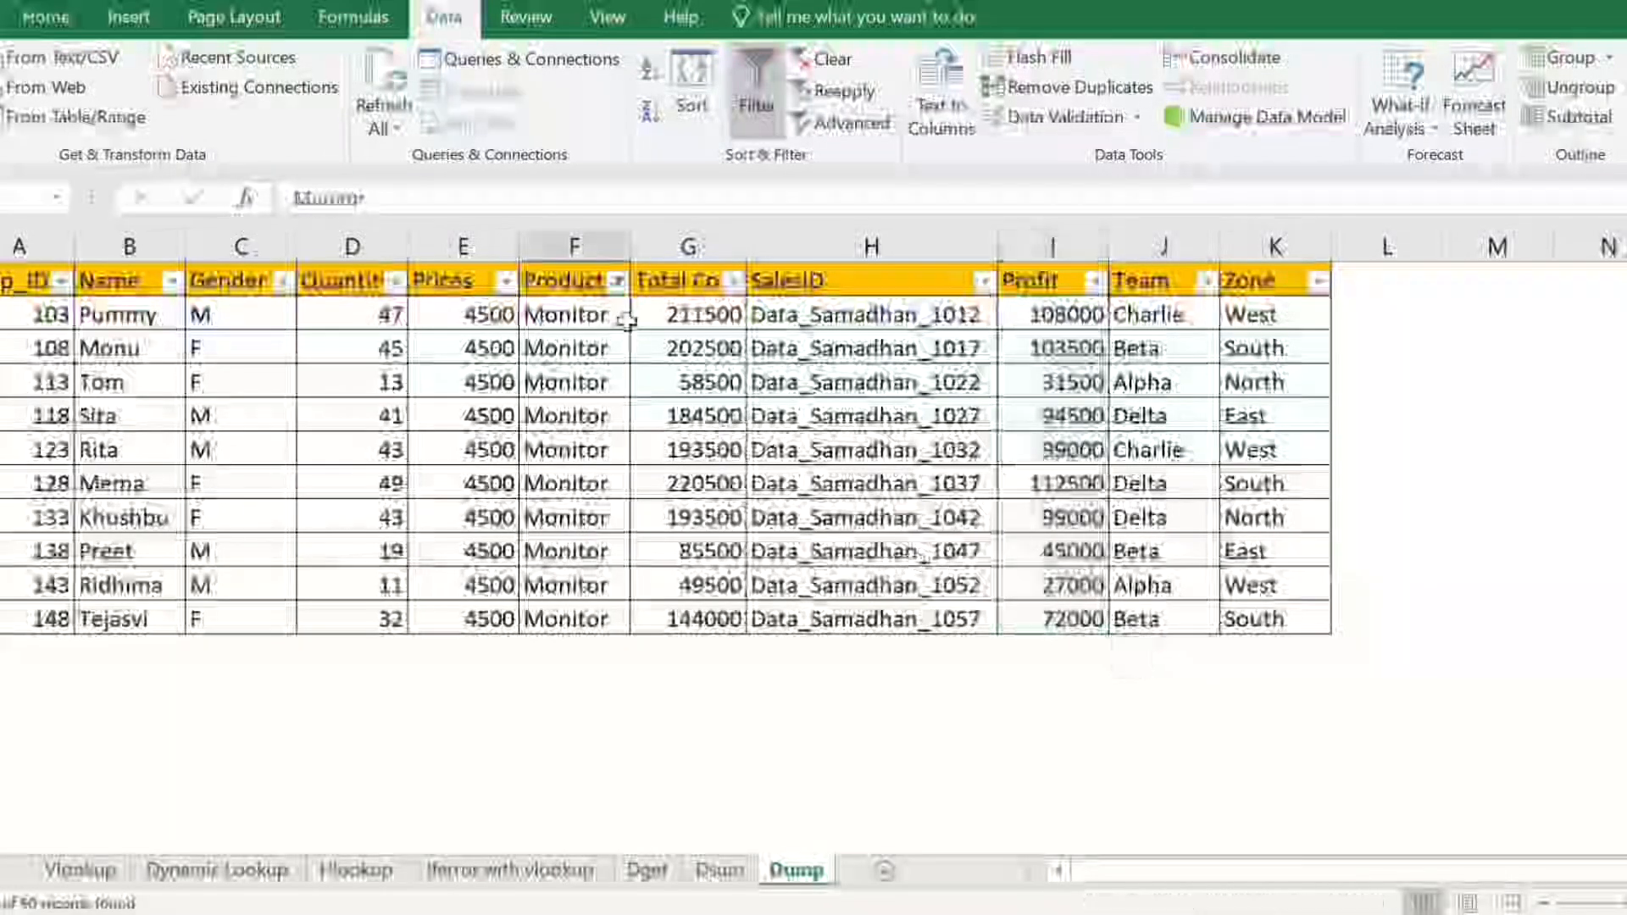
key(Up)
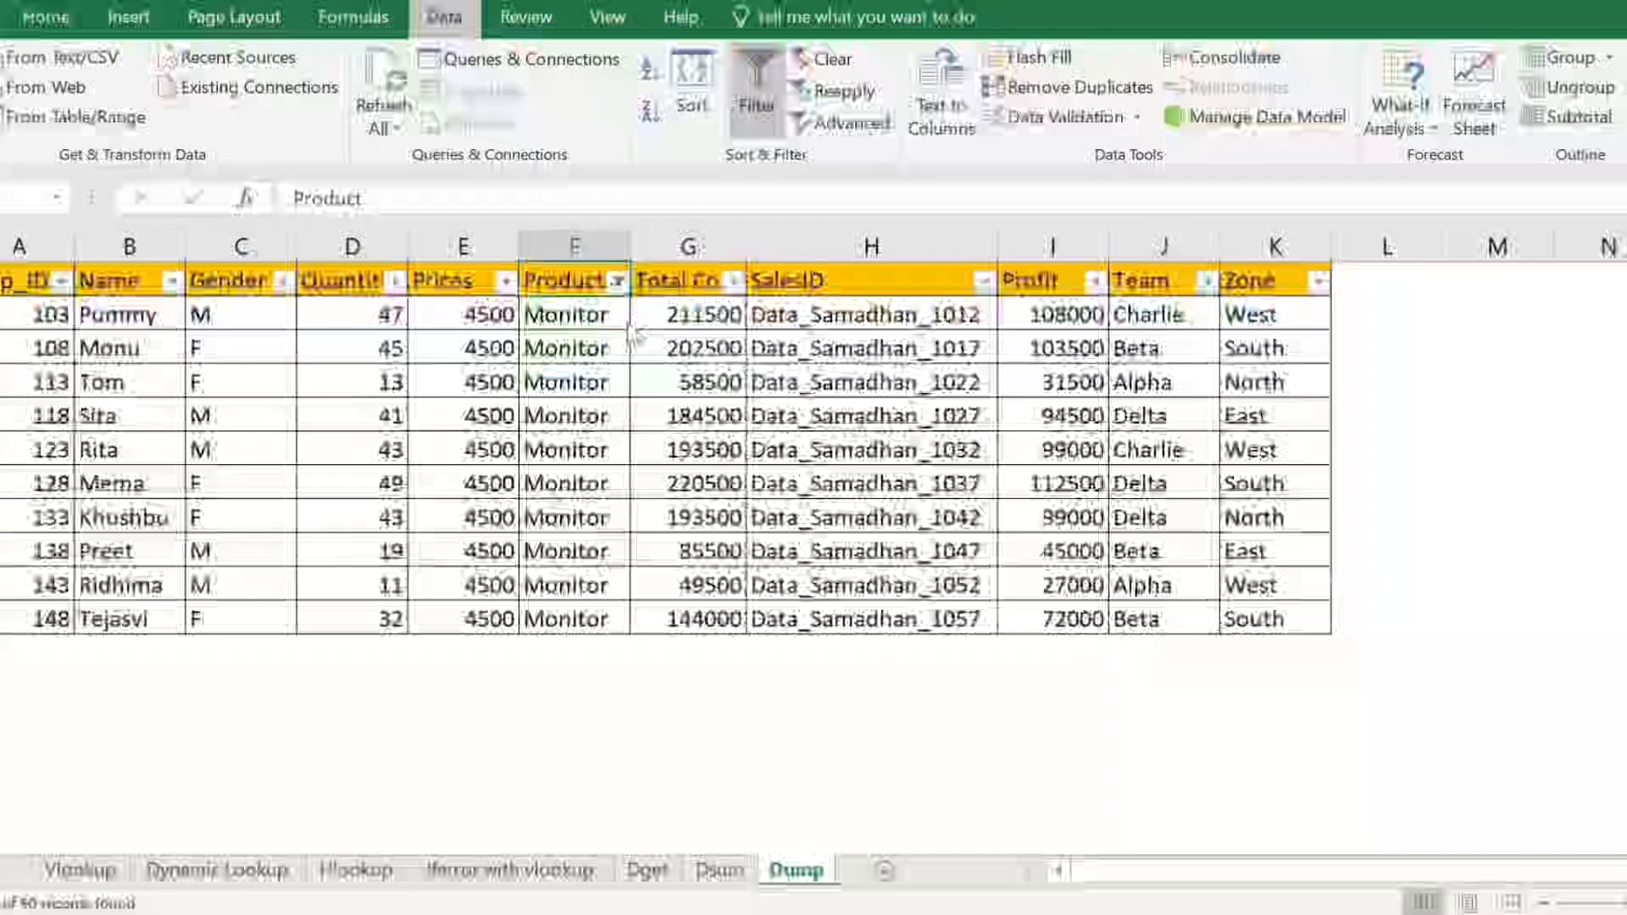
key(ctrl+shift+l)
click(625, 316)
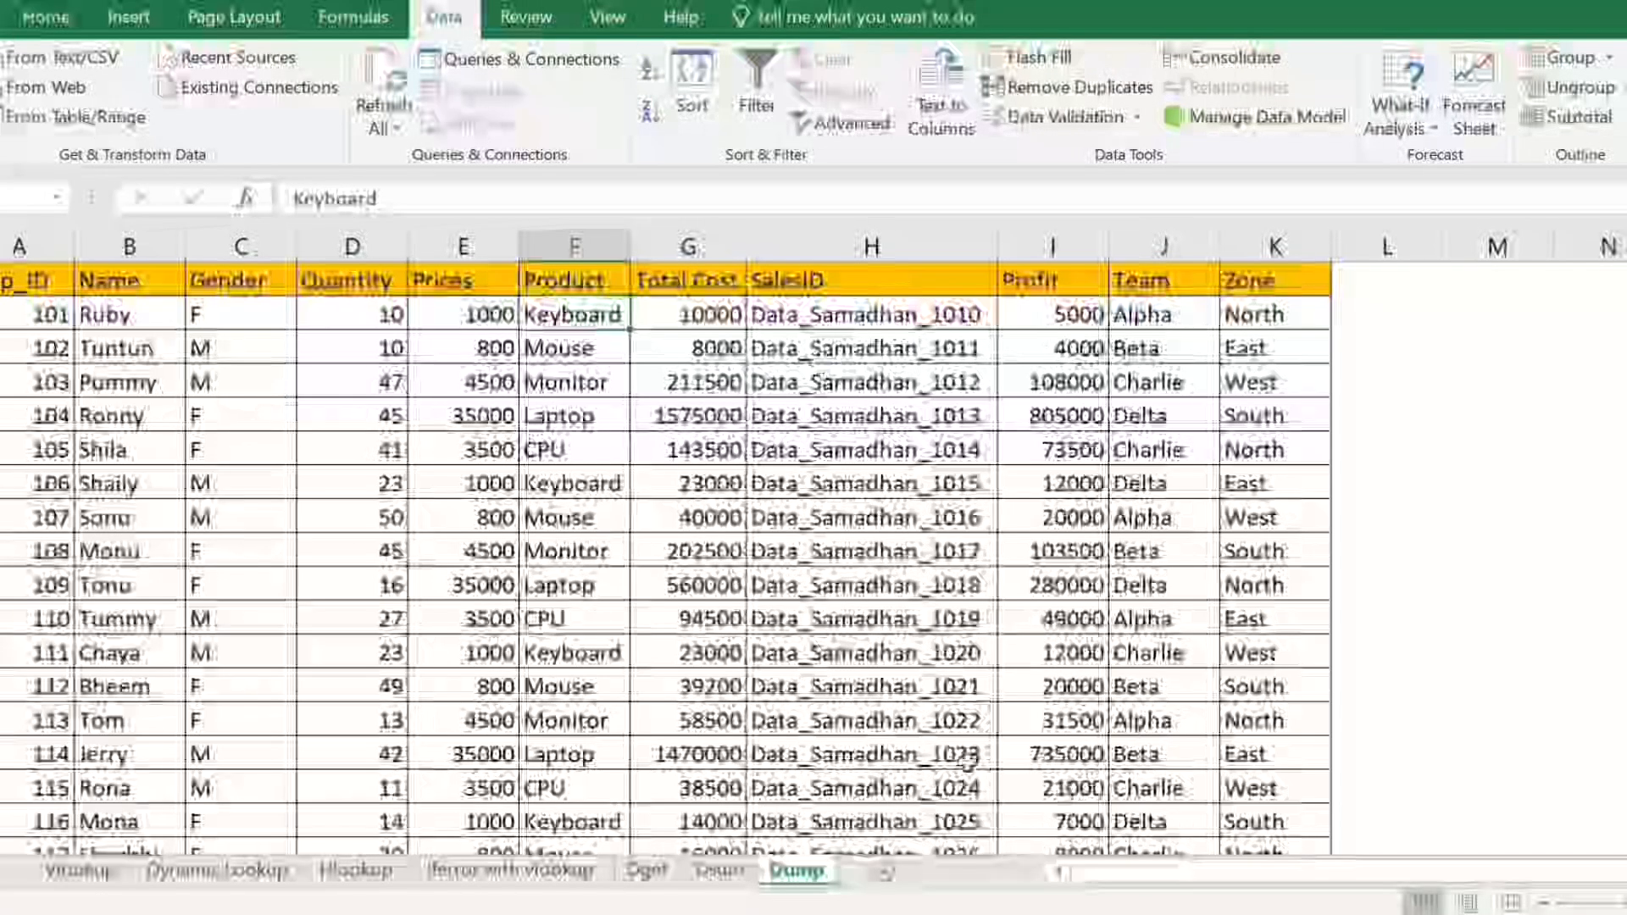
Change the product criterion in cell D5 of the Dsum sheet to Laptop.
click(719, 871)
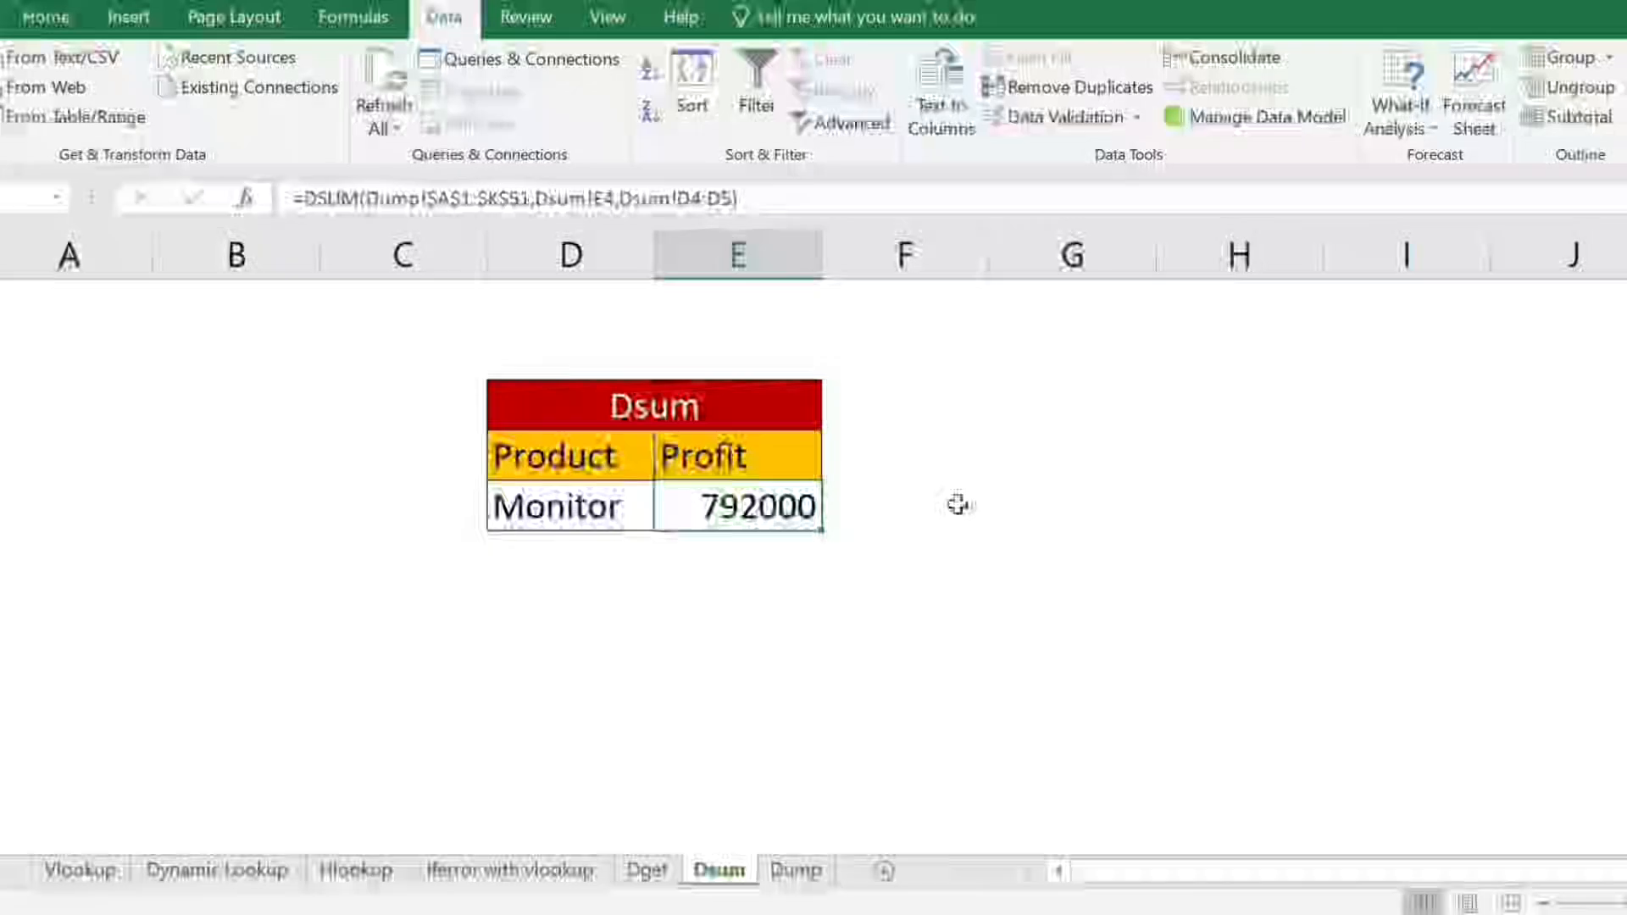
double_click(598, 522)
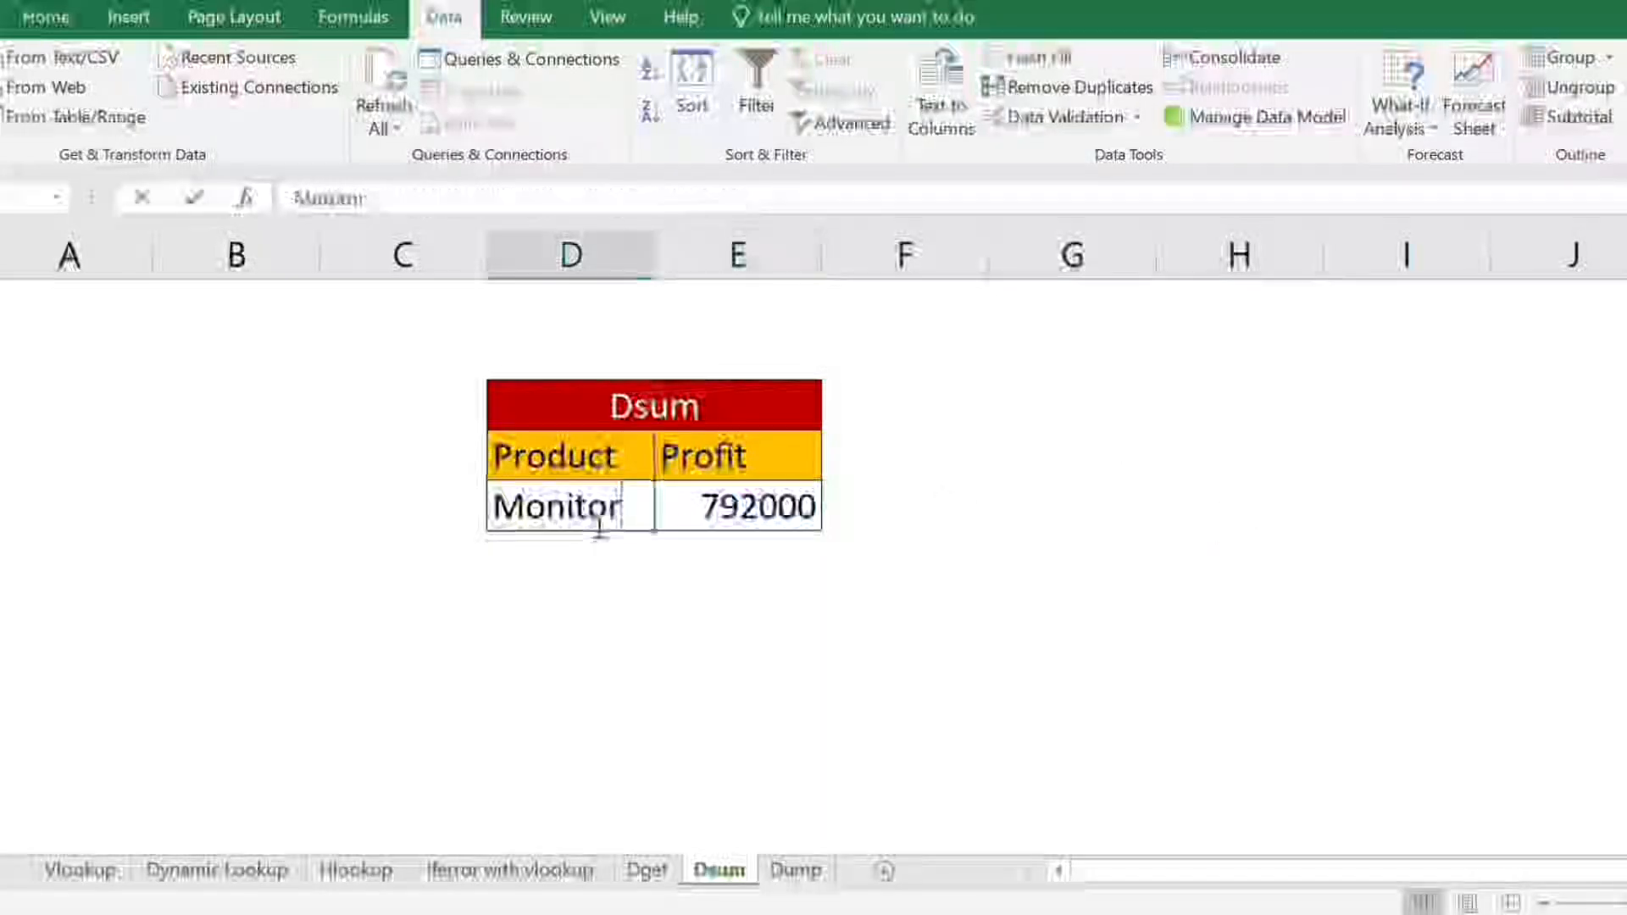
key(BackSpace)
key(BackSpace)
key(BackSpace)
key(BackSpace)
key(BackSpace)
key(BackSpace)
key(BackSpace)
text(Lapt)
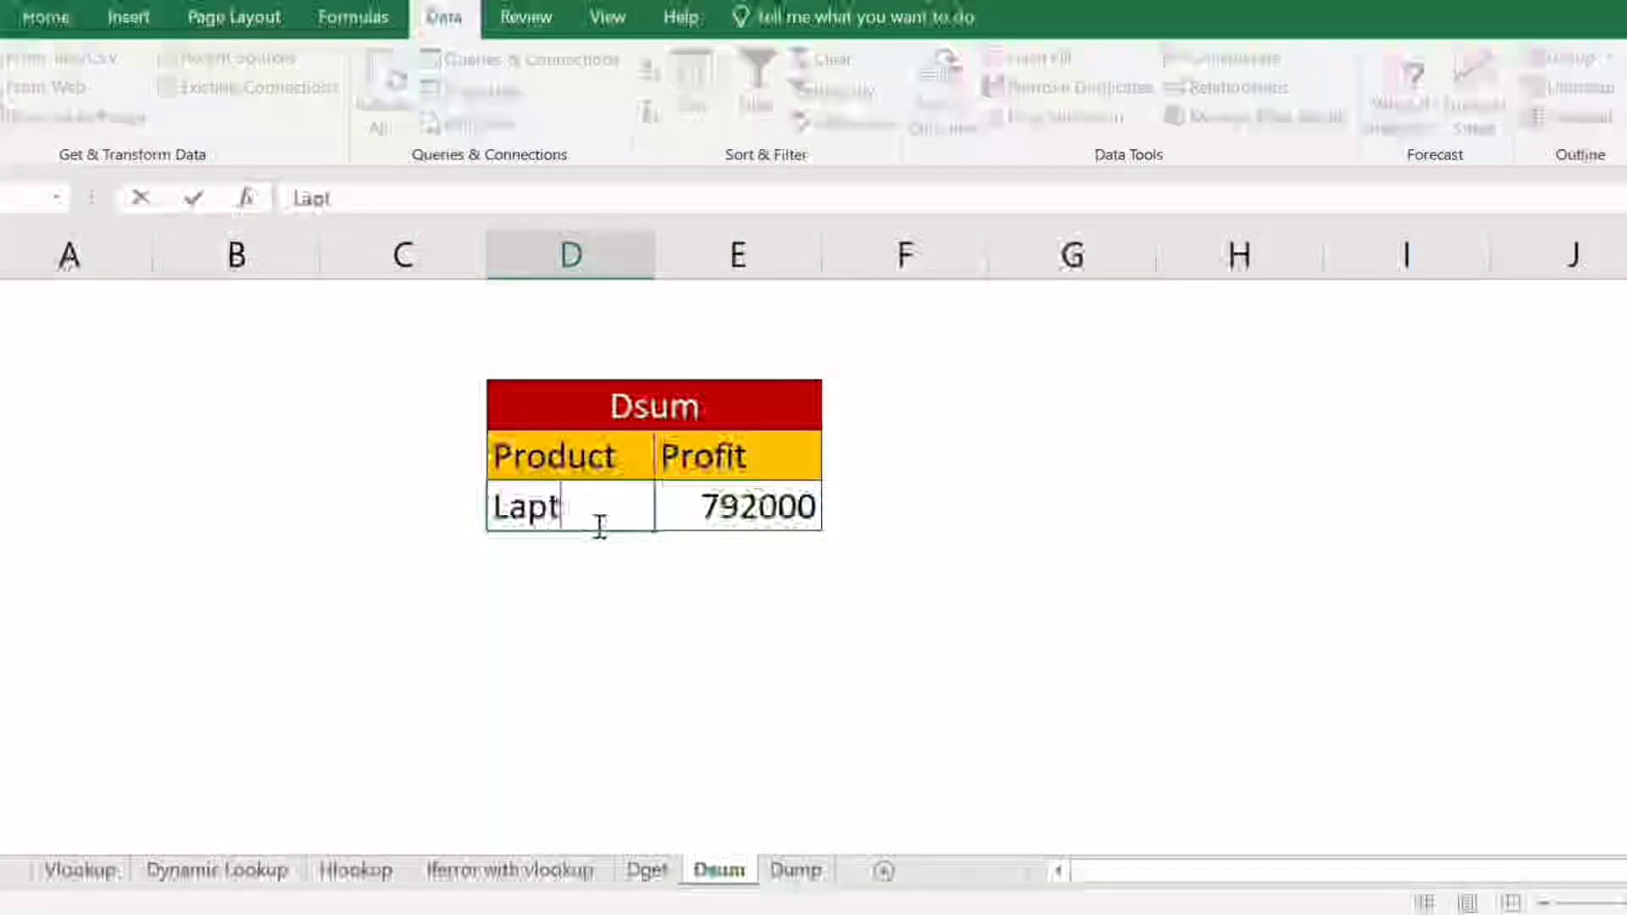
text(op)
key(Return)
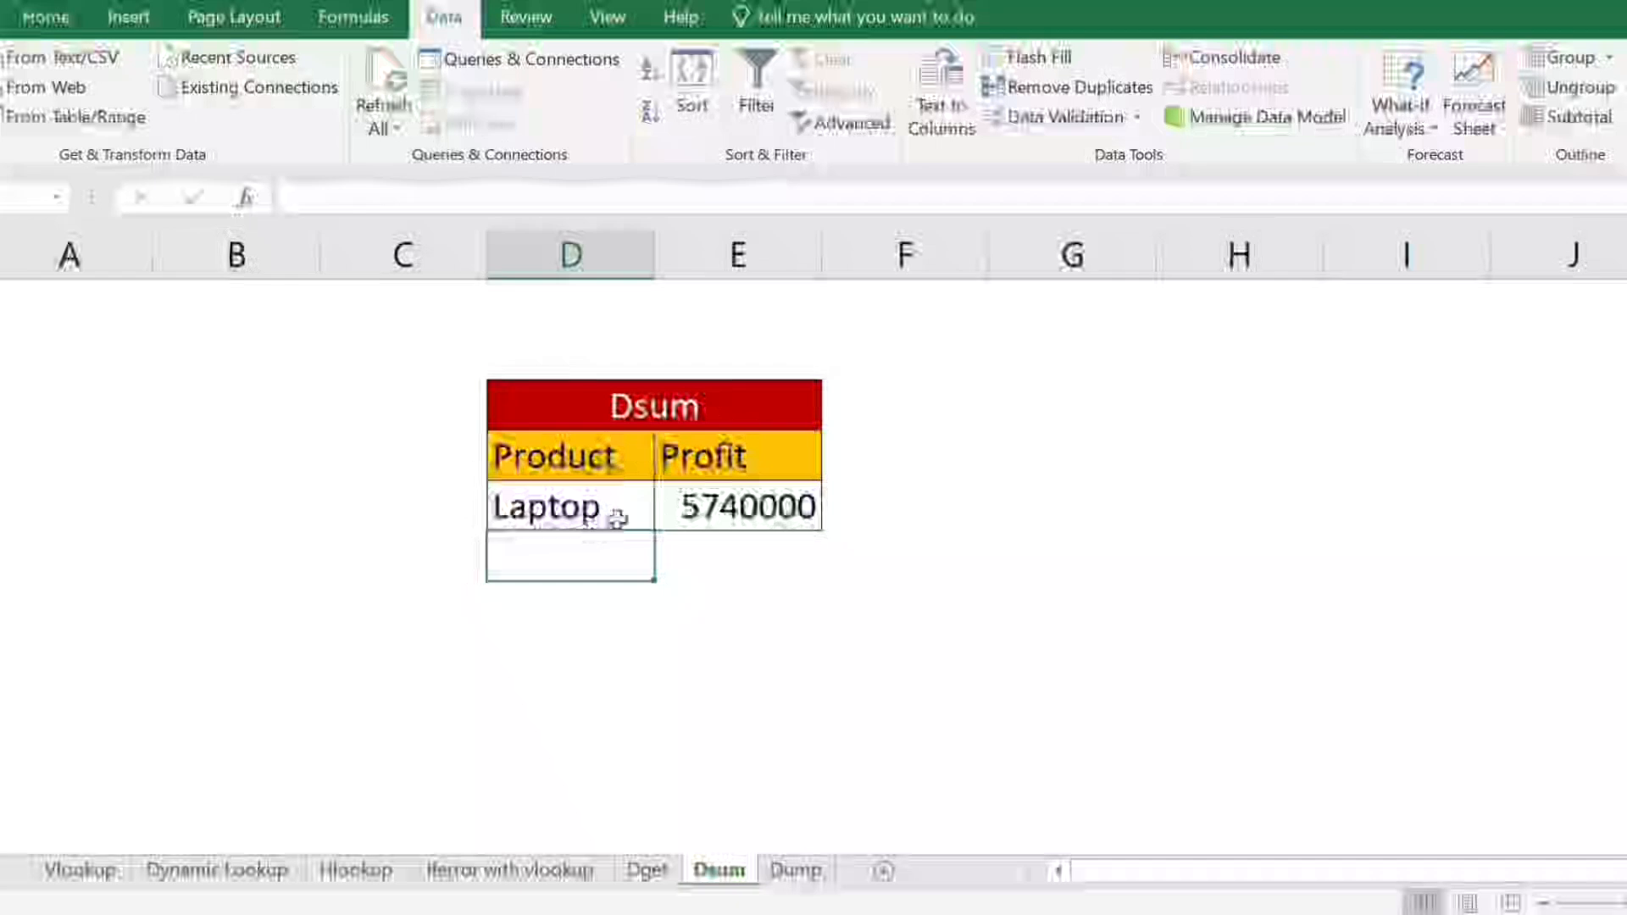
click(897, 512)
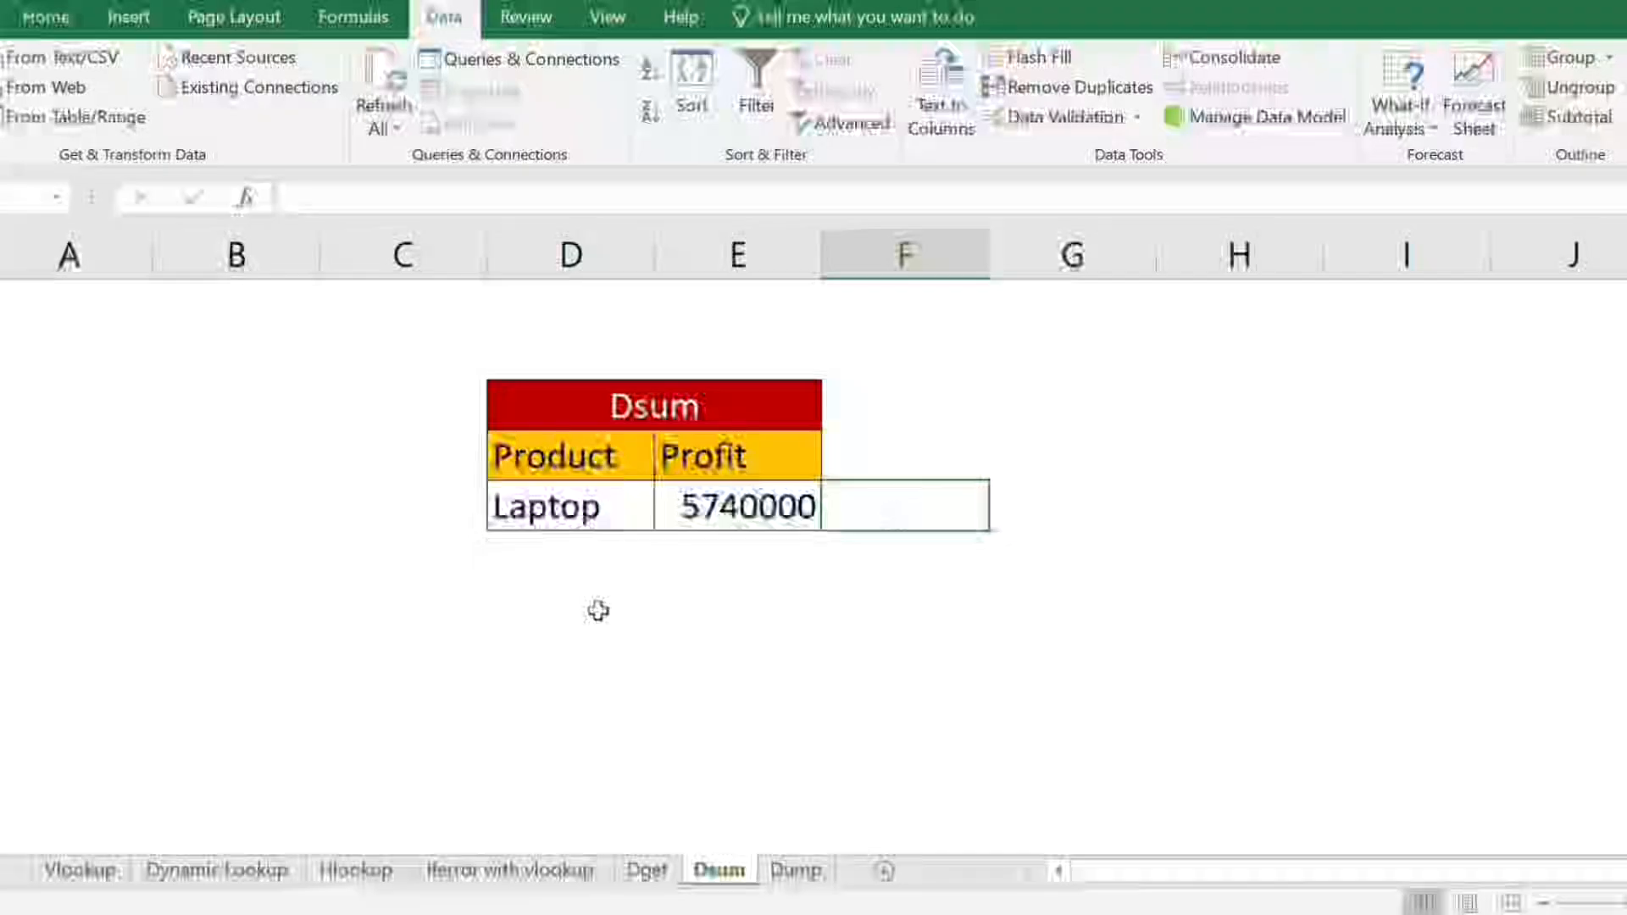
click(739, 534)
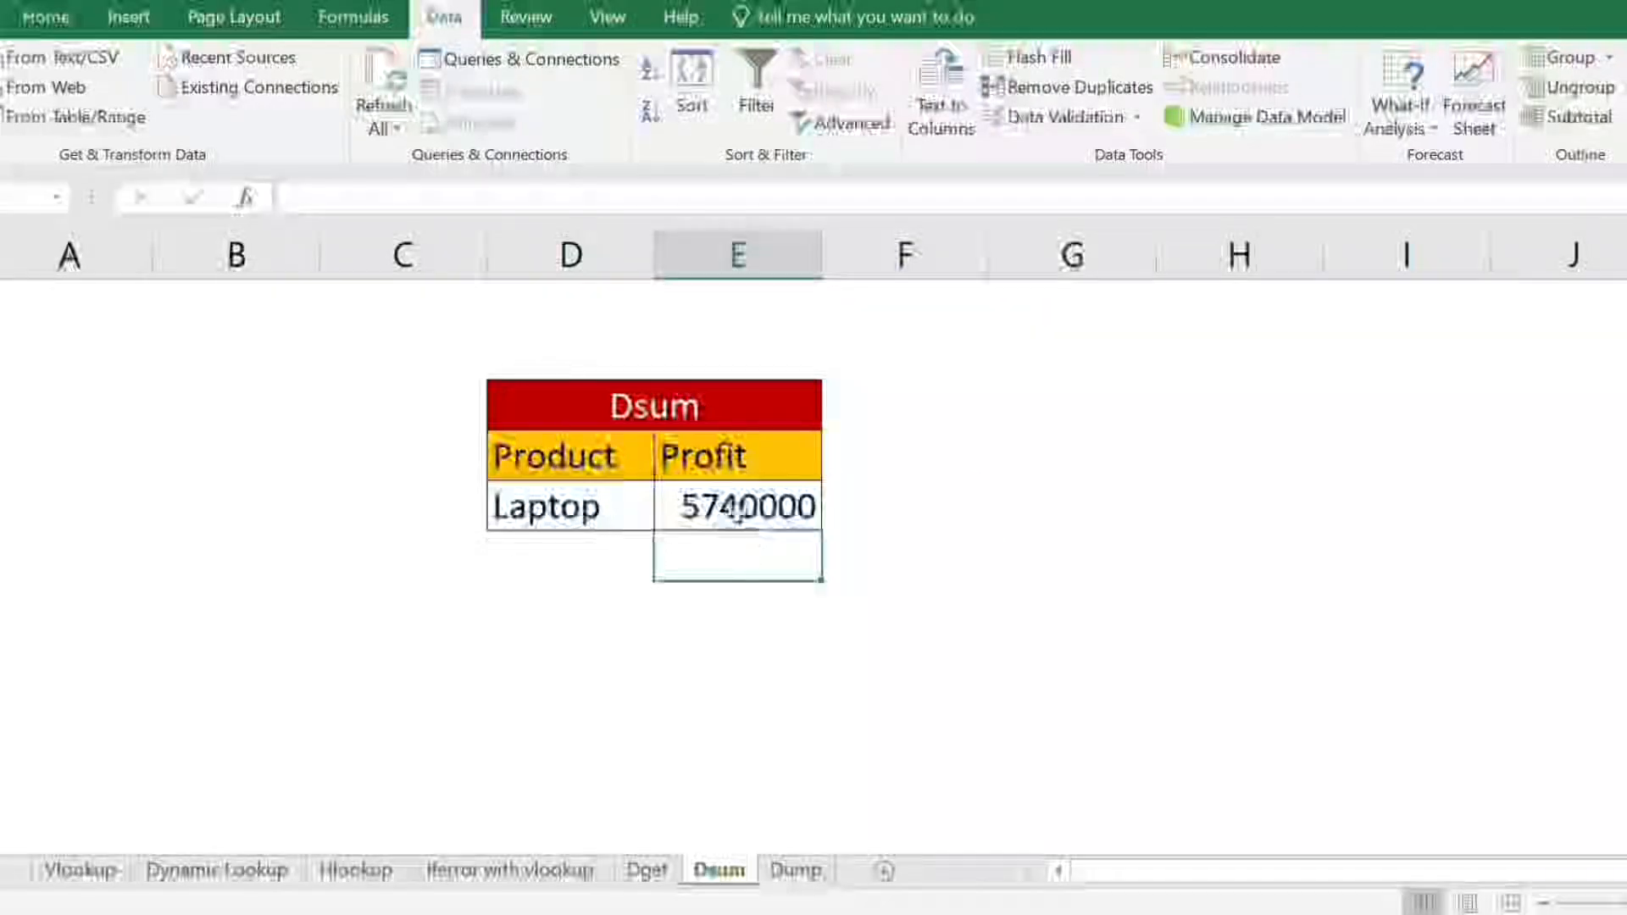
On the Dget sheet, switch the field header in cell E4 to Prices and after that to SalesID.
click(645, 873)
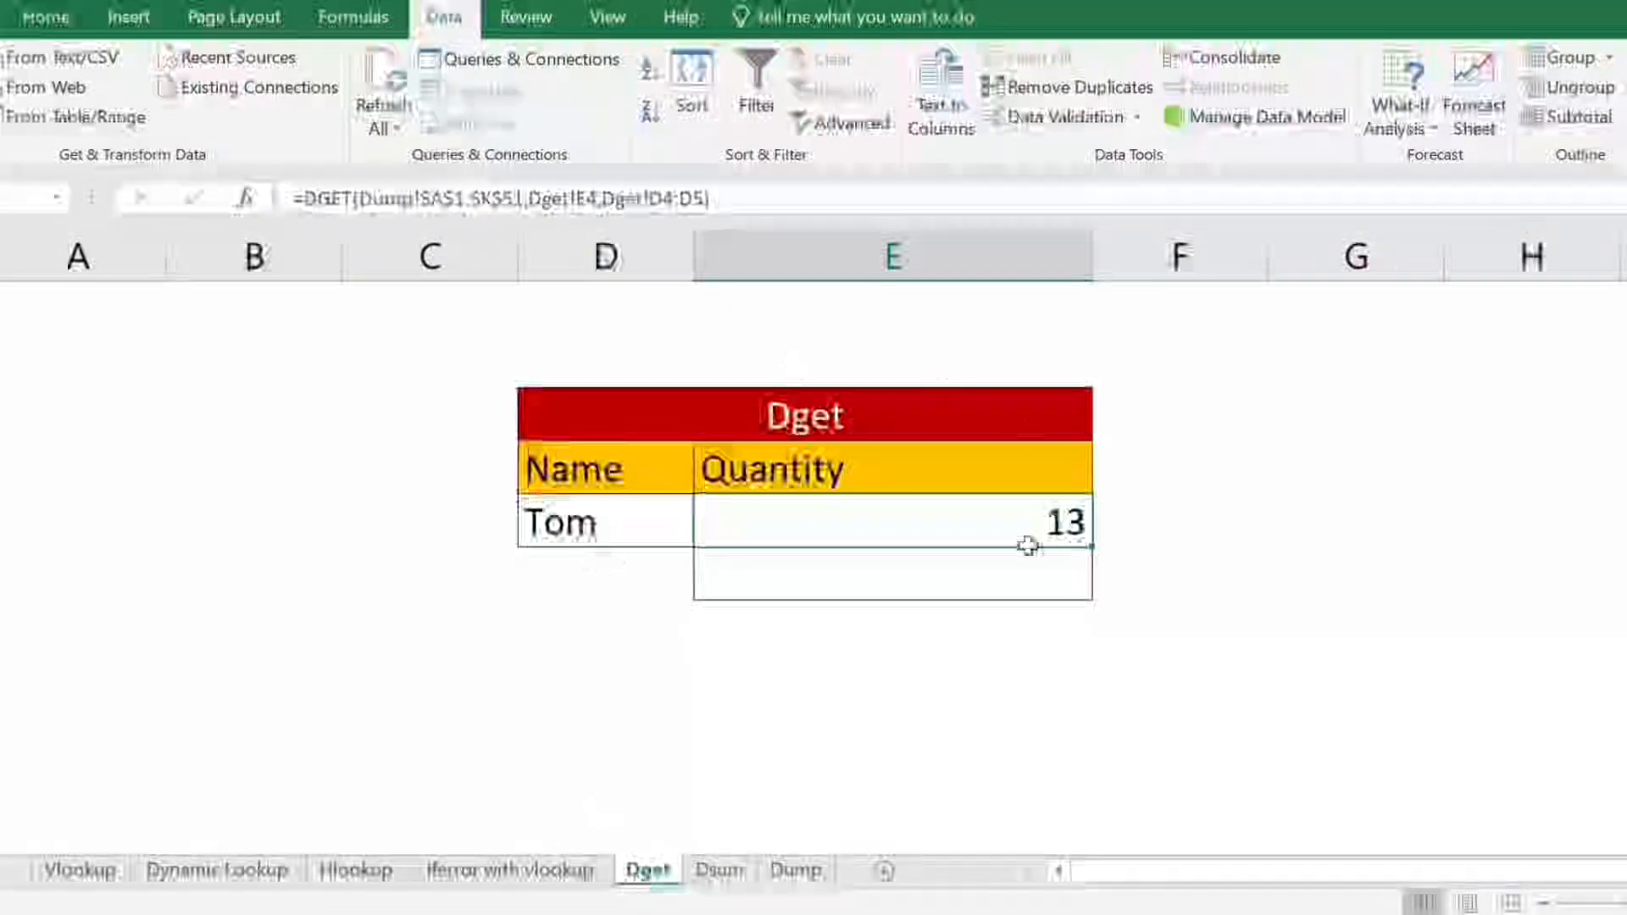
click(828, 473)
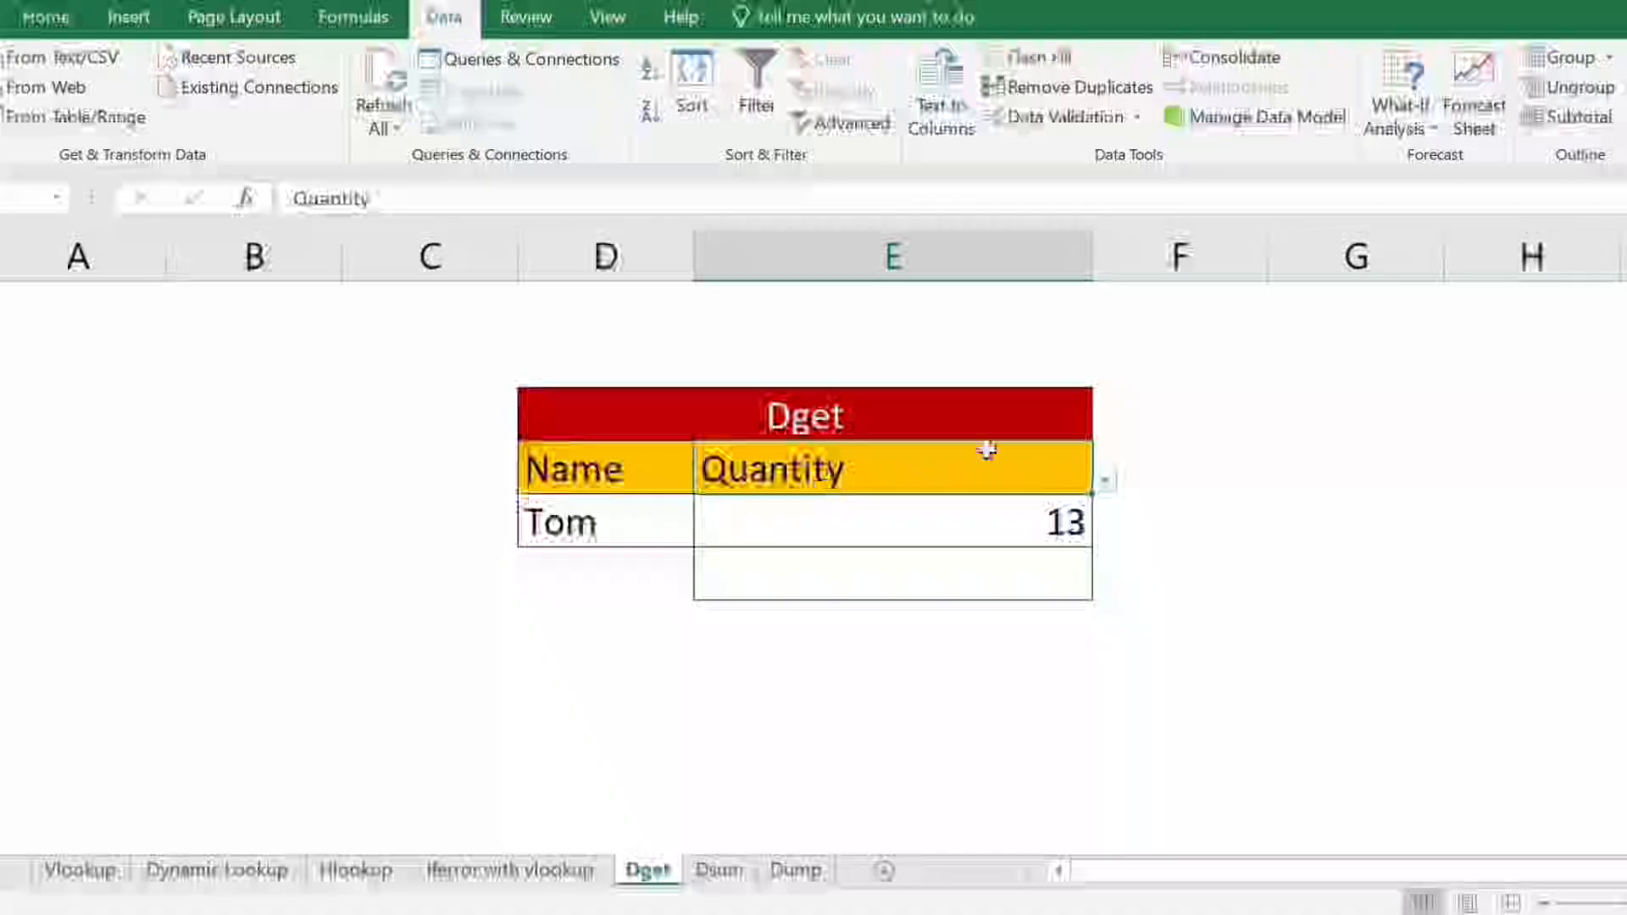
click(1108, 483)
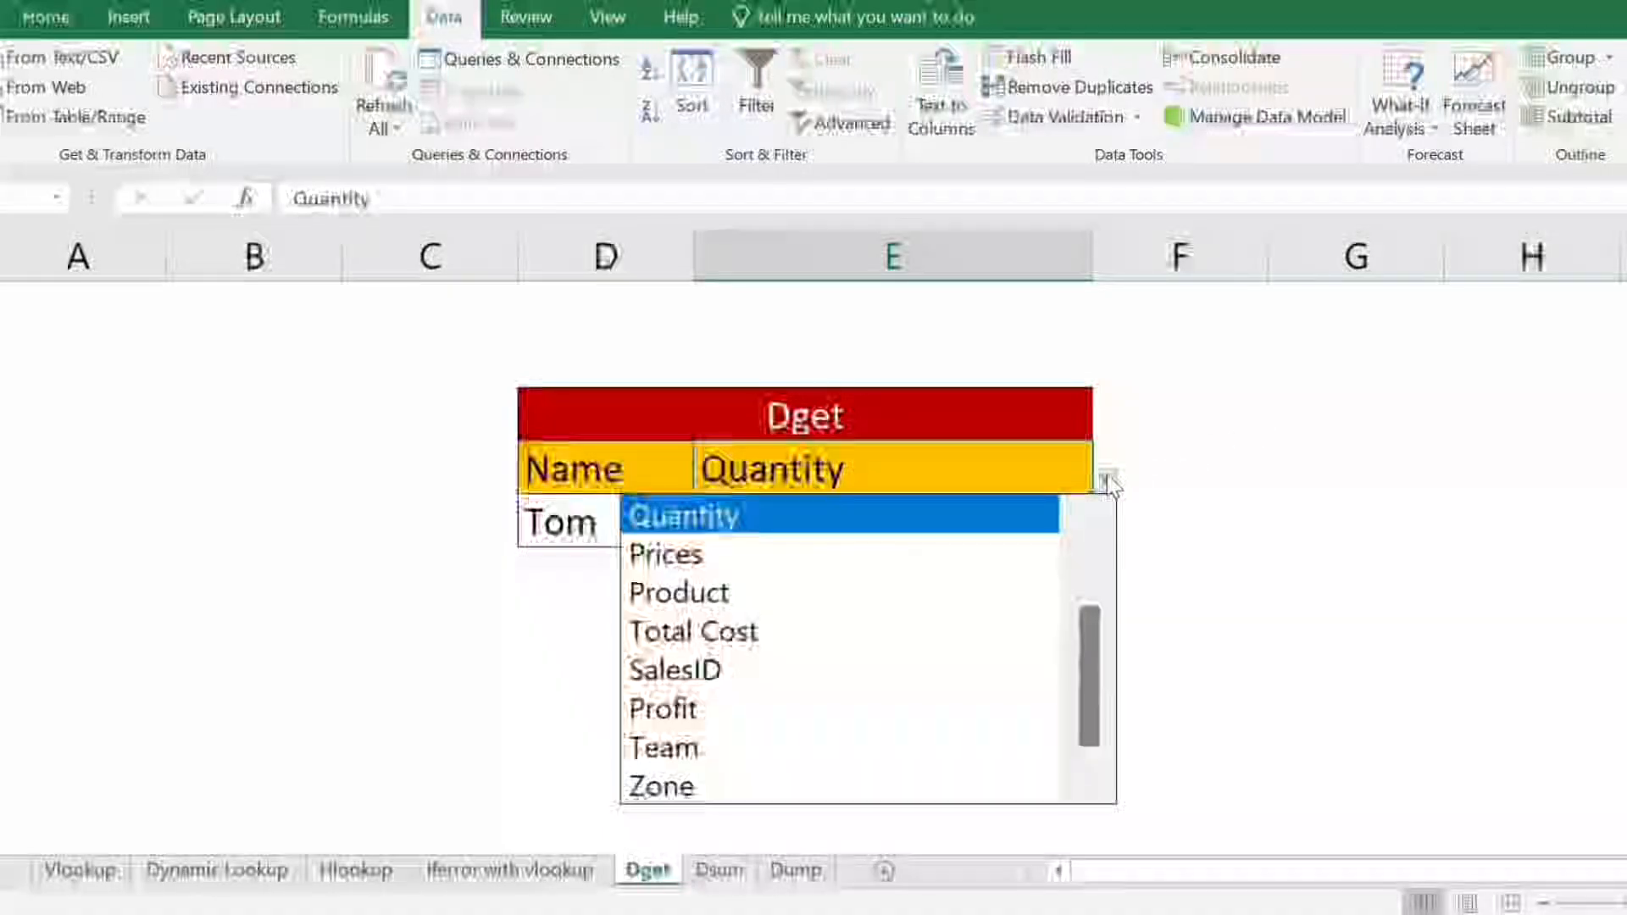
click(649, 555)
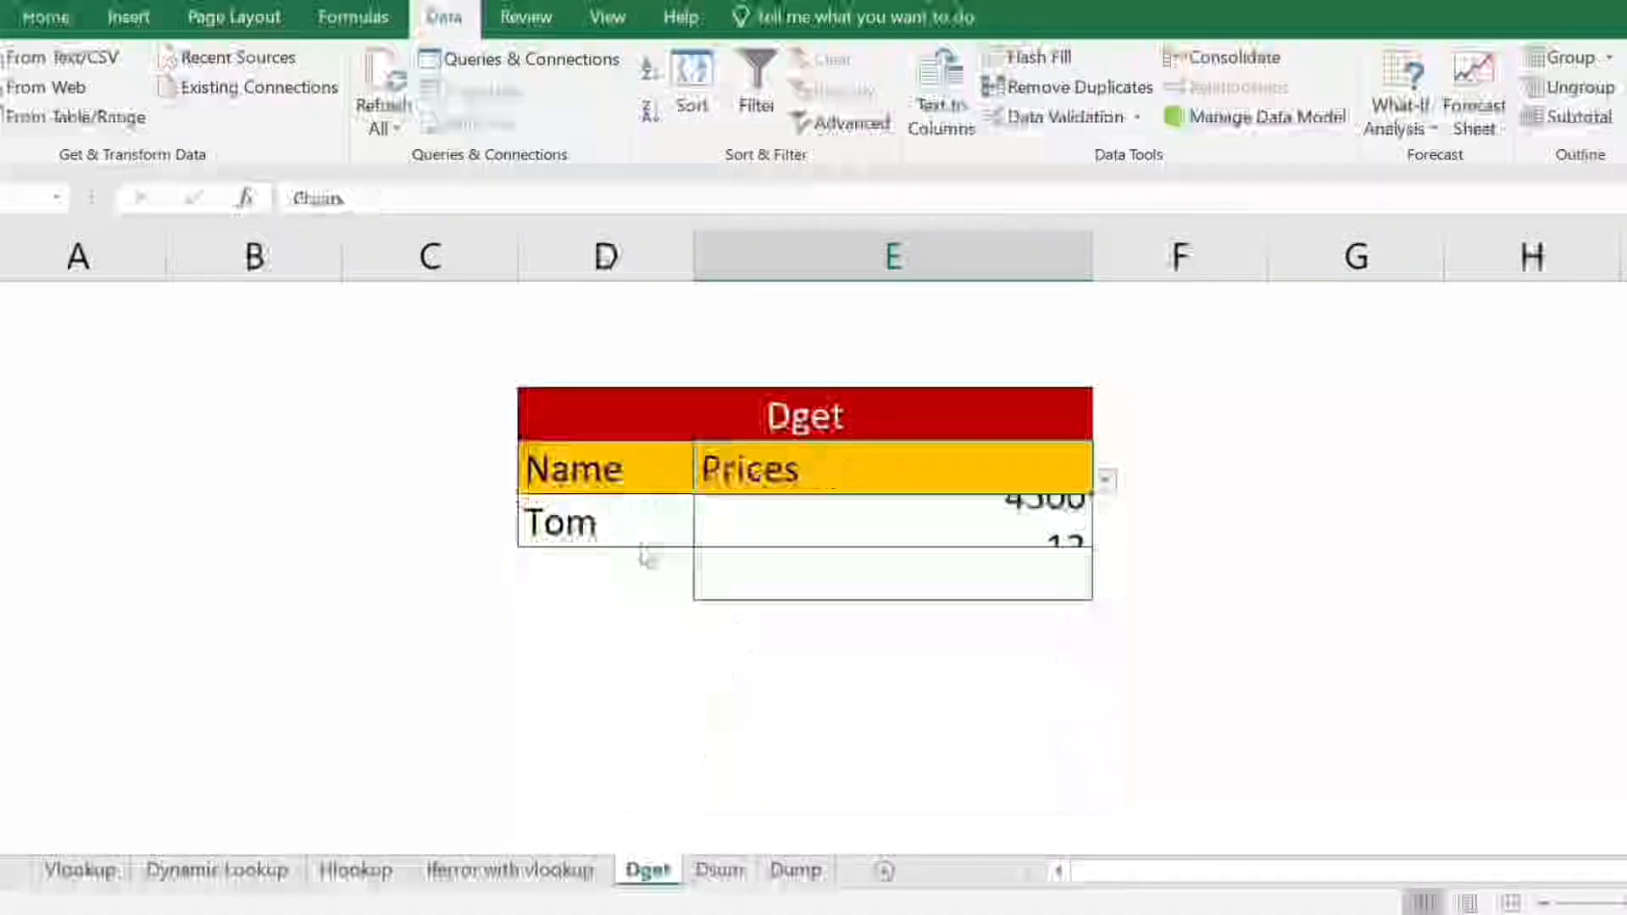
click(1107, 482)
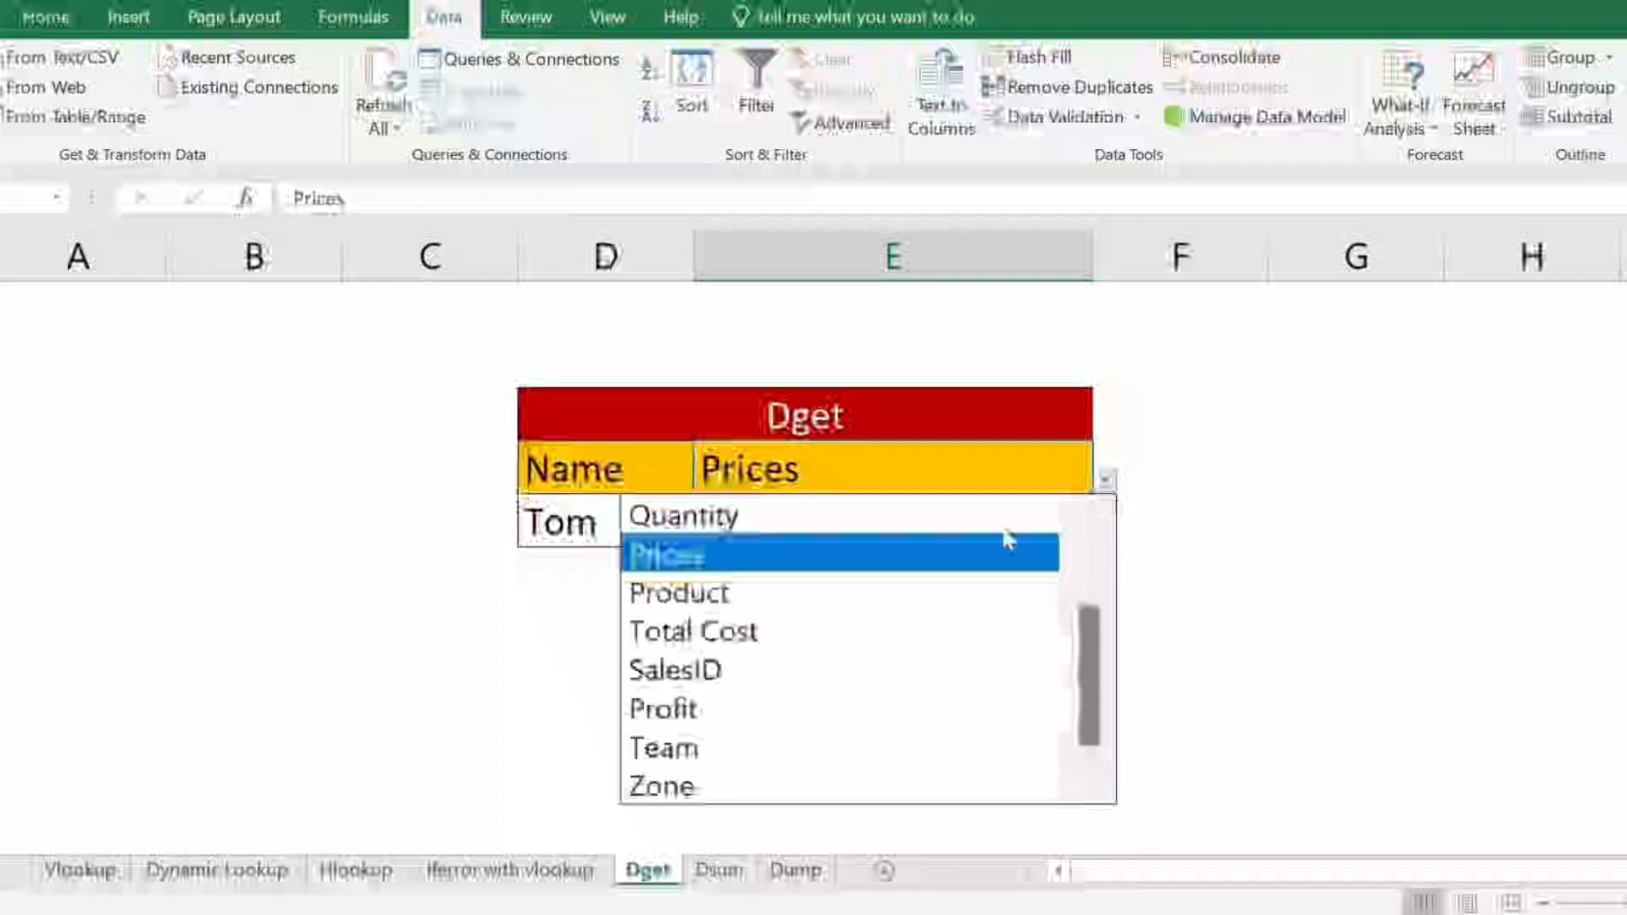
click(657, 672)
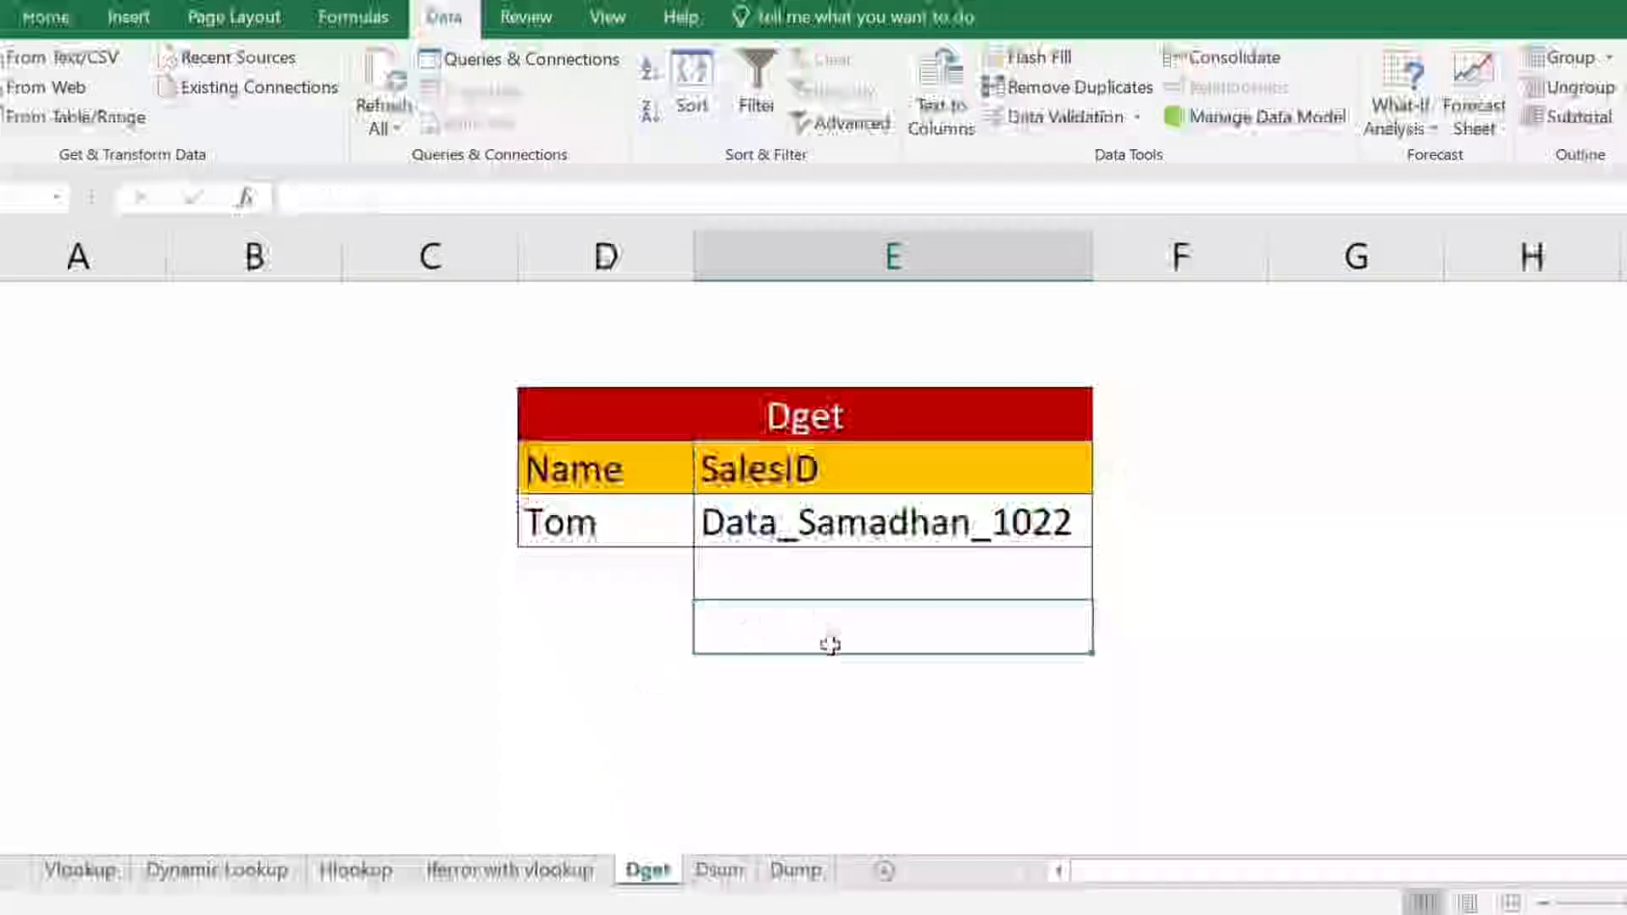